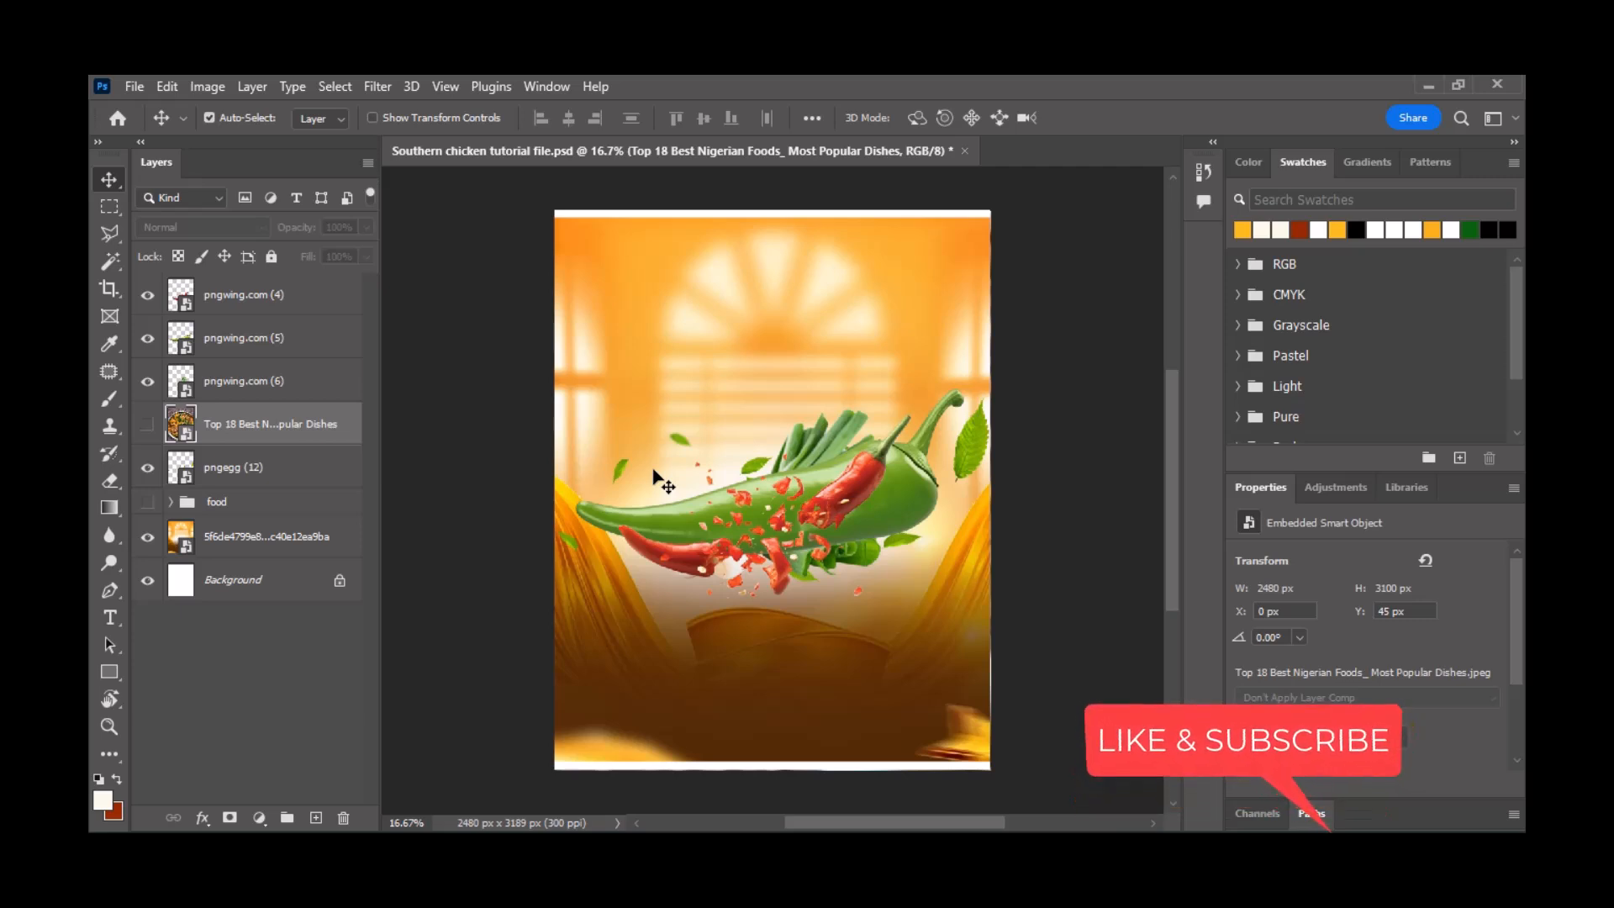
- Create a new 210 x 270 mm document at 300 ppi from the recent custom preset
left_click(137, 85)
left_click(146, 104)
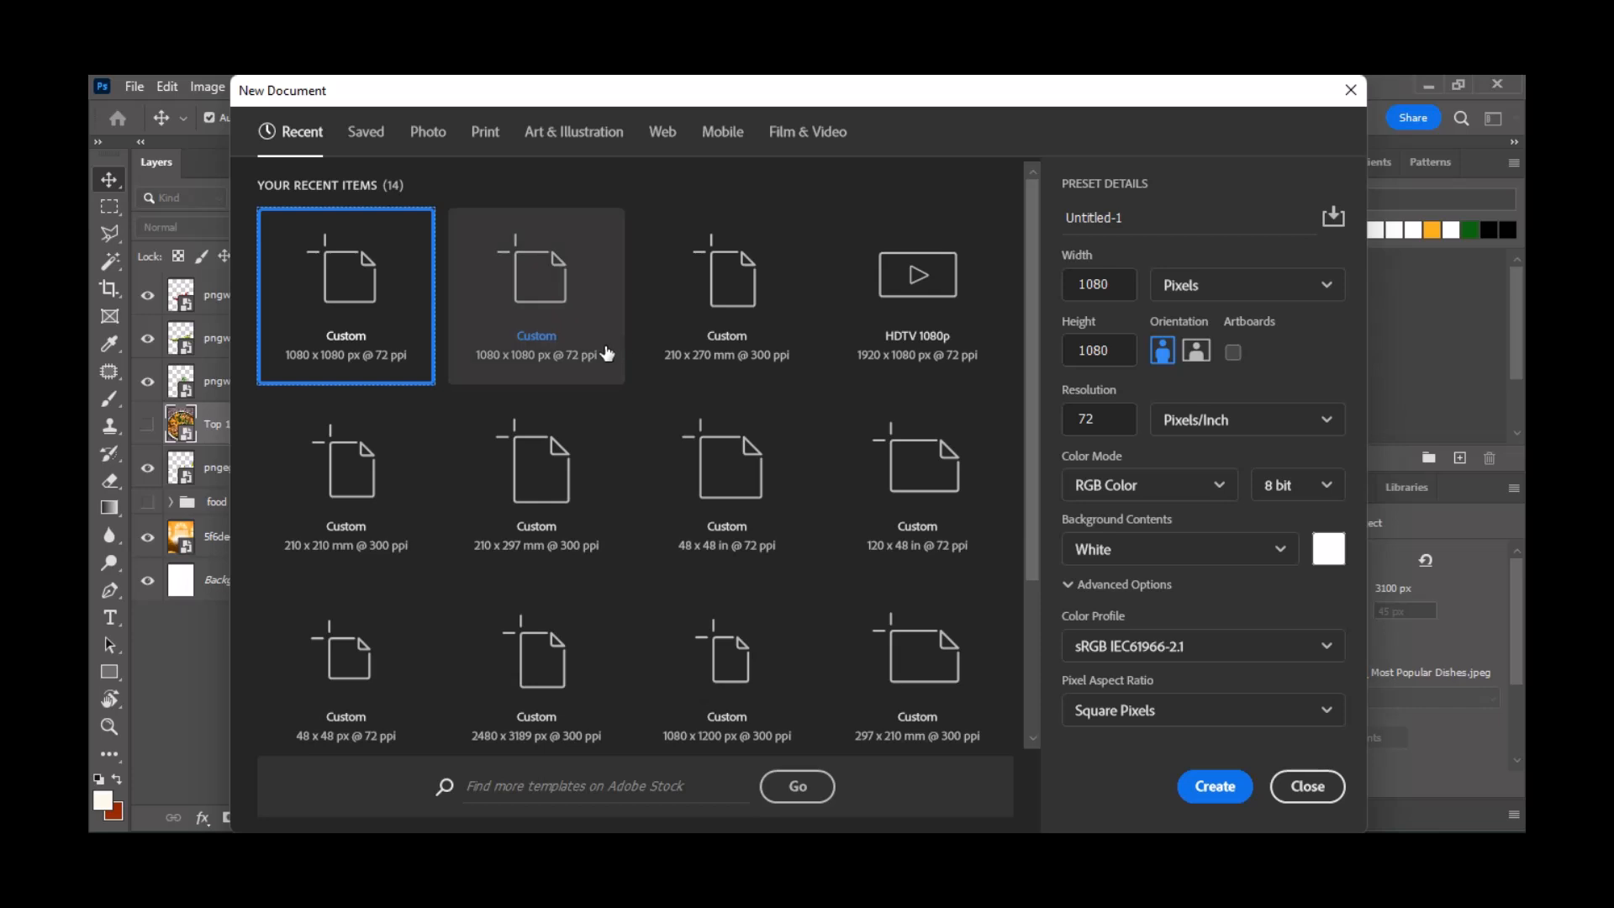
left_click(737, 311)
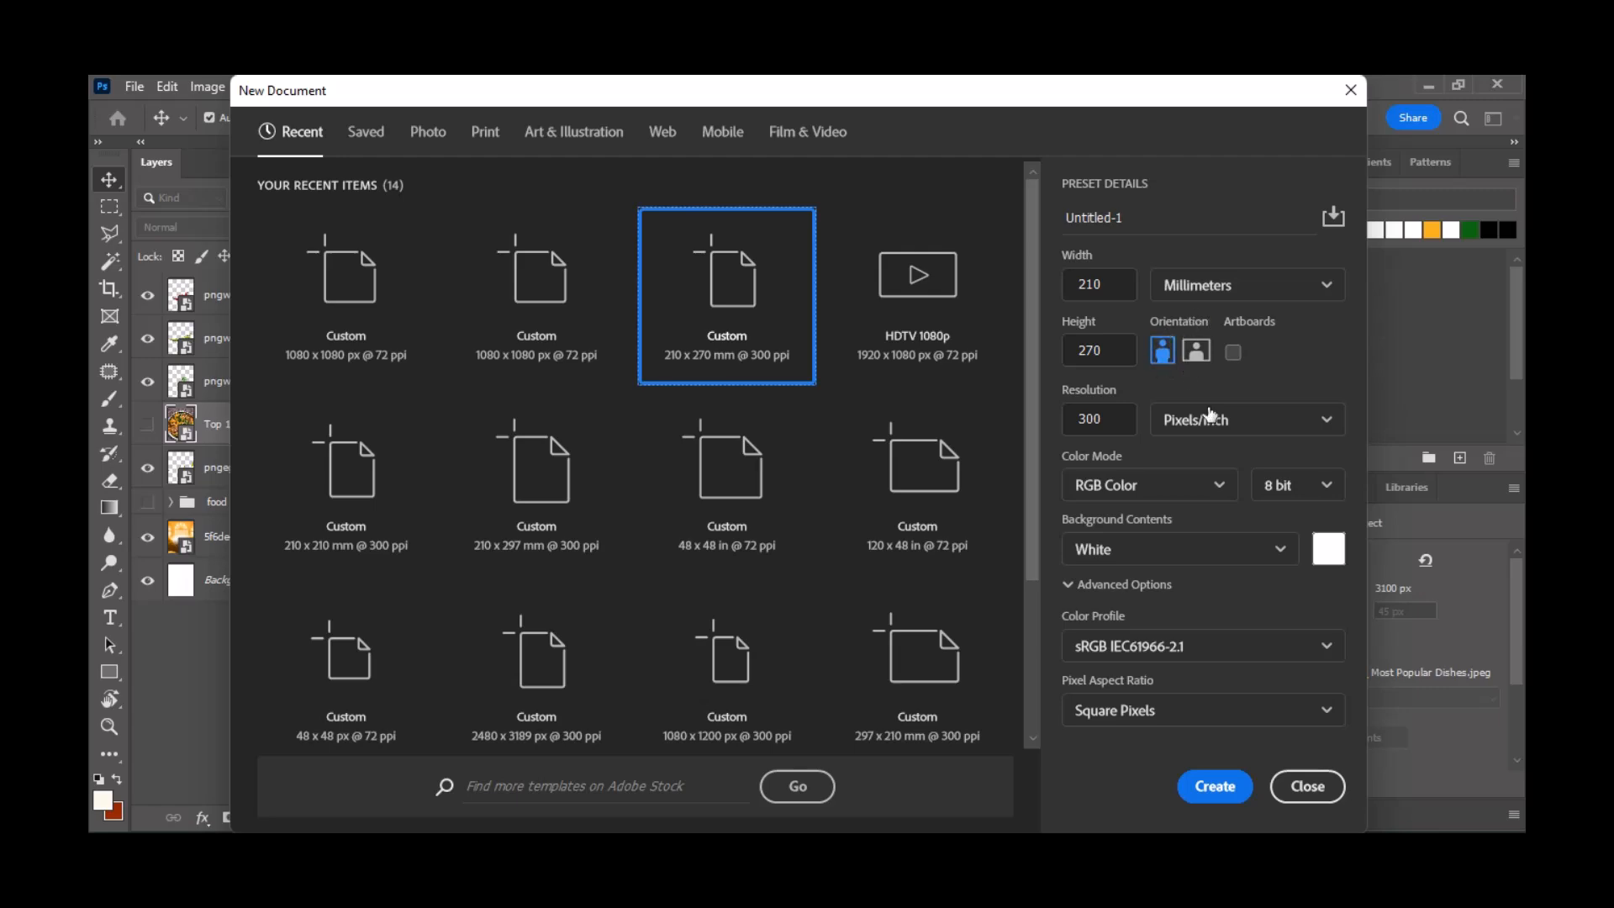
left_click(1192, 789)
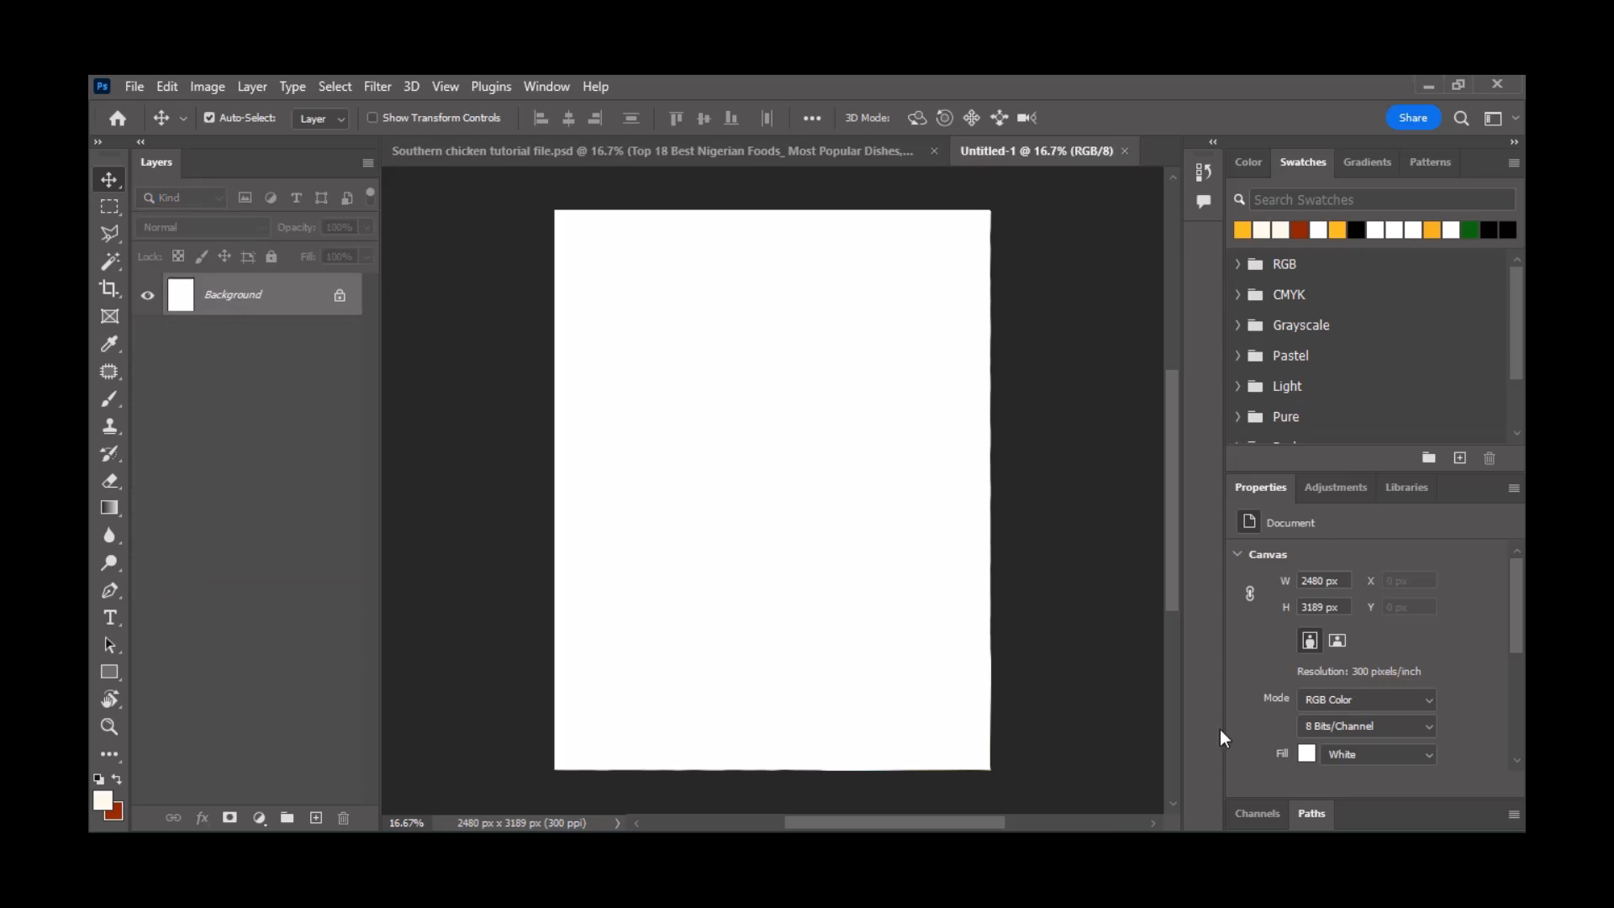
- In the Southern chicken tutorial file, show the food group and shift its upper food photos to expose the ones beneath
left_click(696, 150)
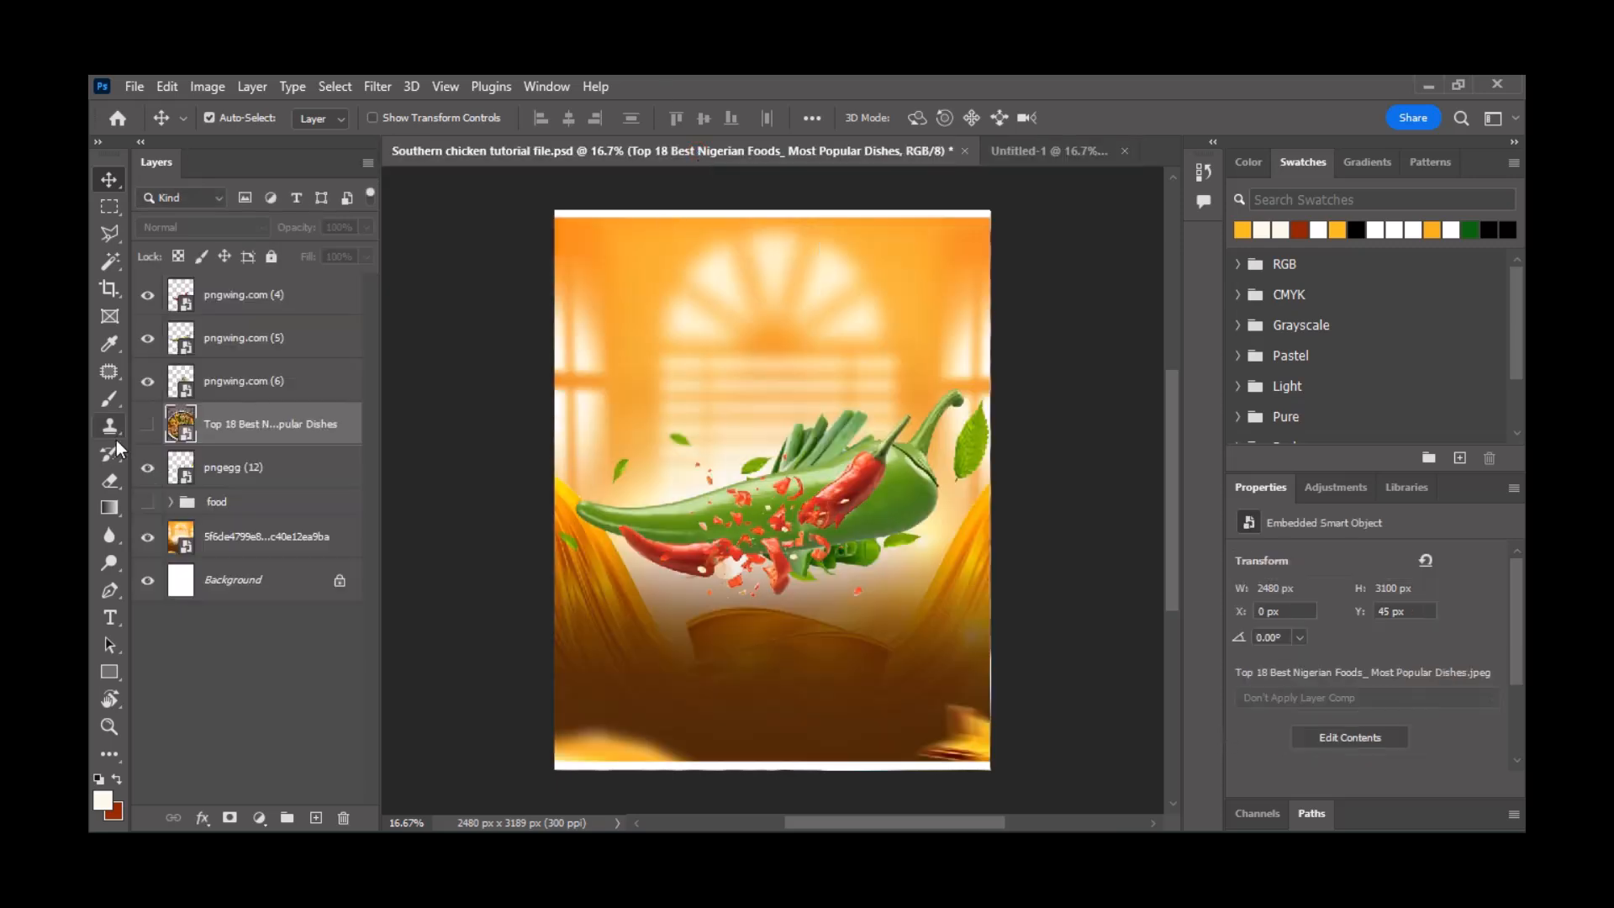
left_click(142, 503)
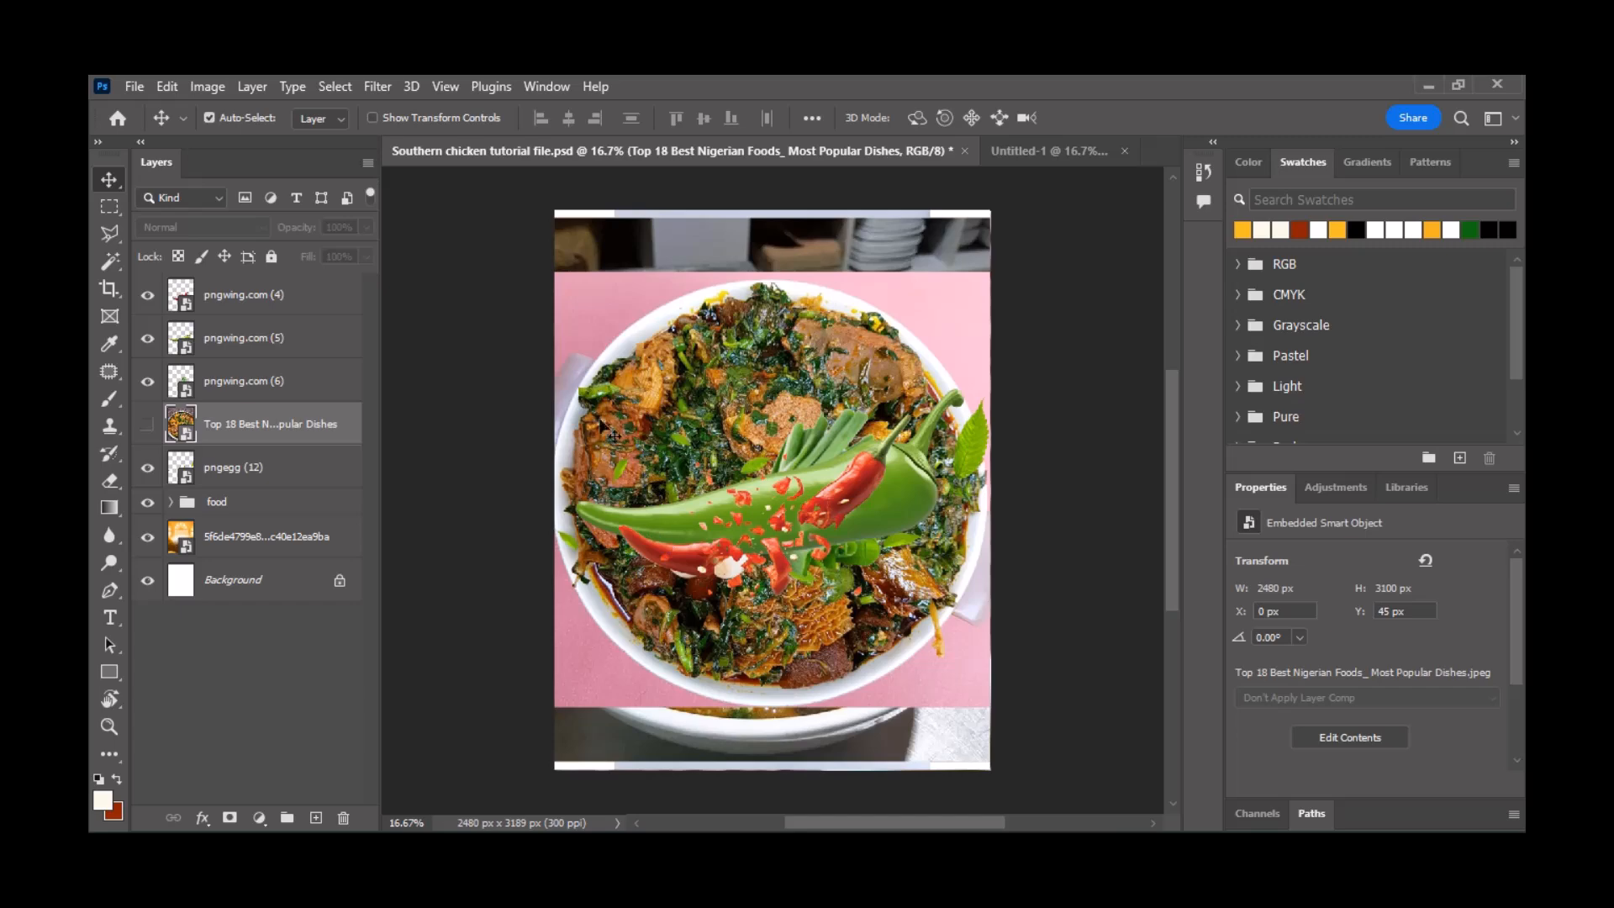
left_click_drag(806, 350, 797, 397)
mouse_move(804, 321)
left_mouse_down()
mouse_move(811, 286)
mouse_move(827, 313)
left_mouse_up()
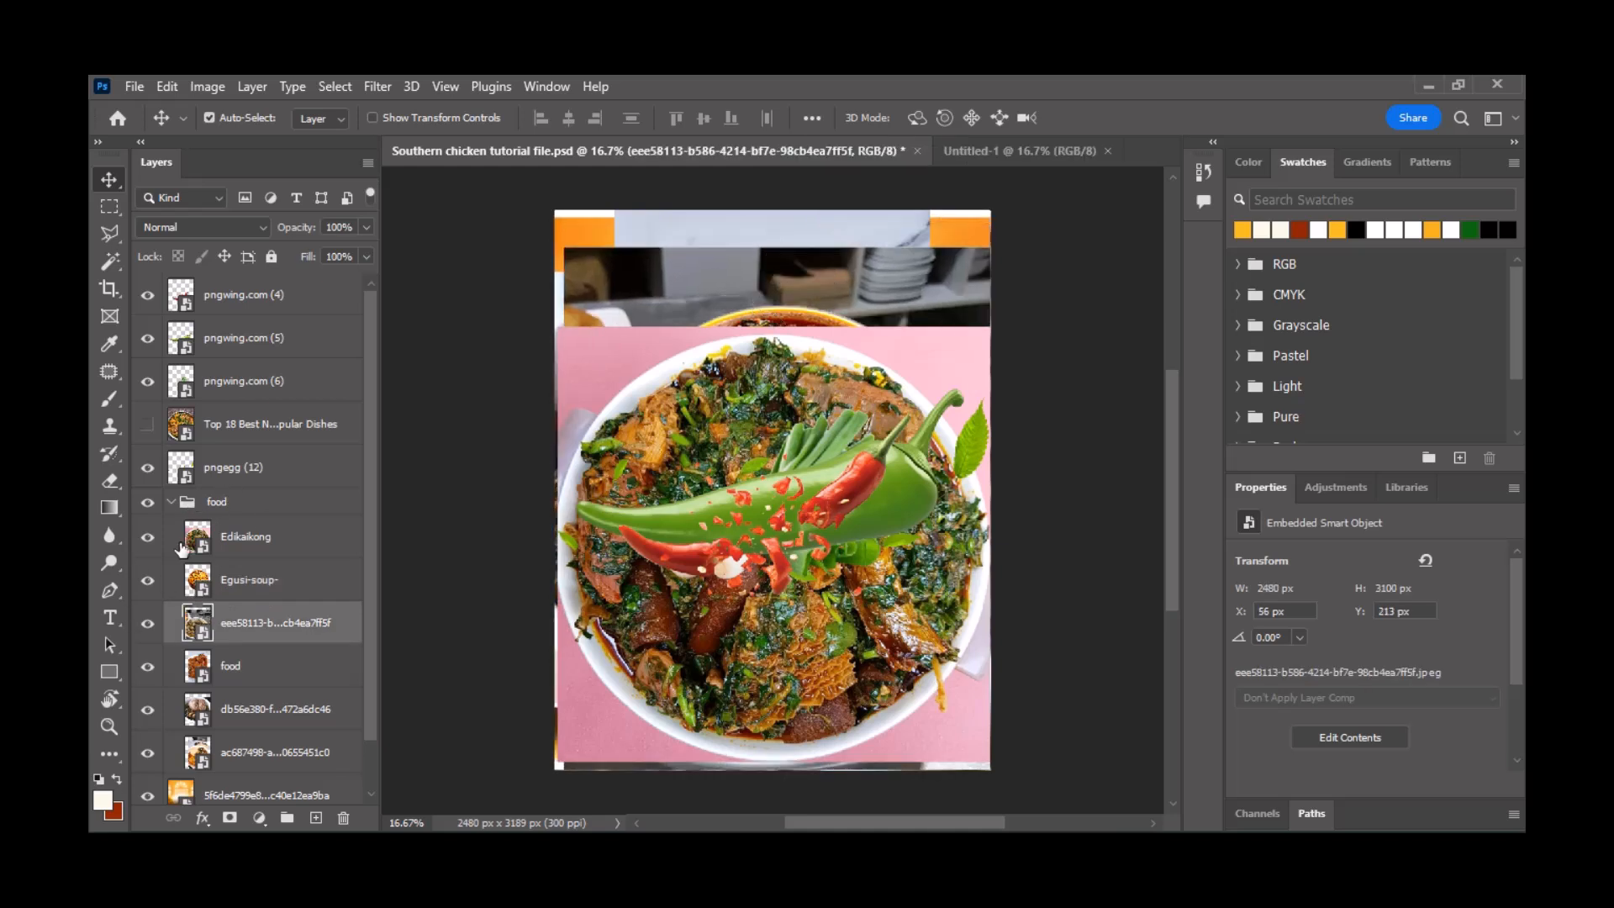
- Hide the food group's photos one after another to view each dish, restore their visibility and collapse the group
left_click(140, 536)
left_click(146, 579)
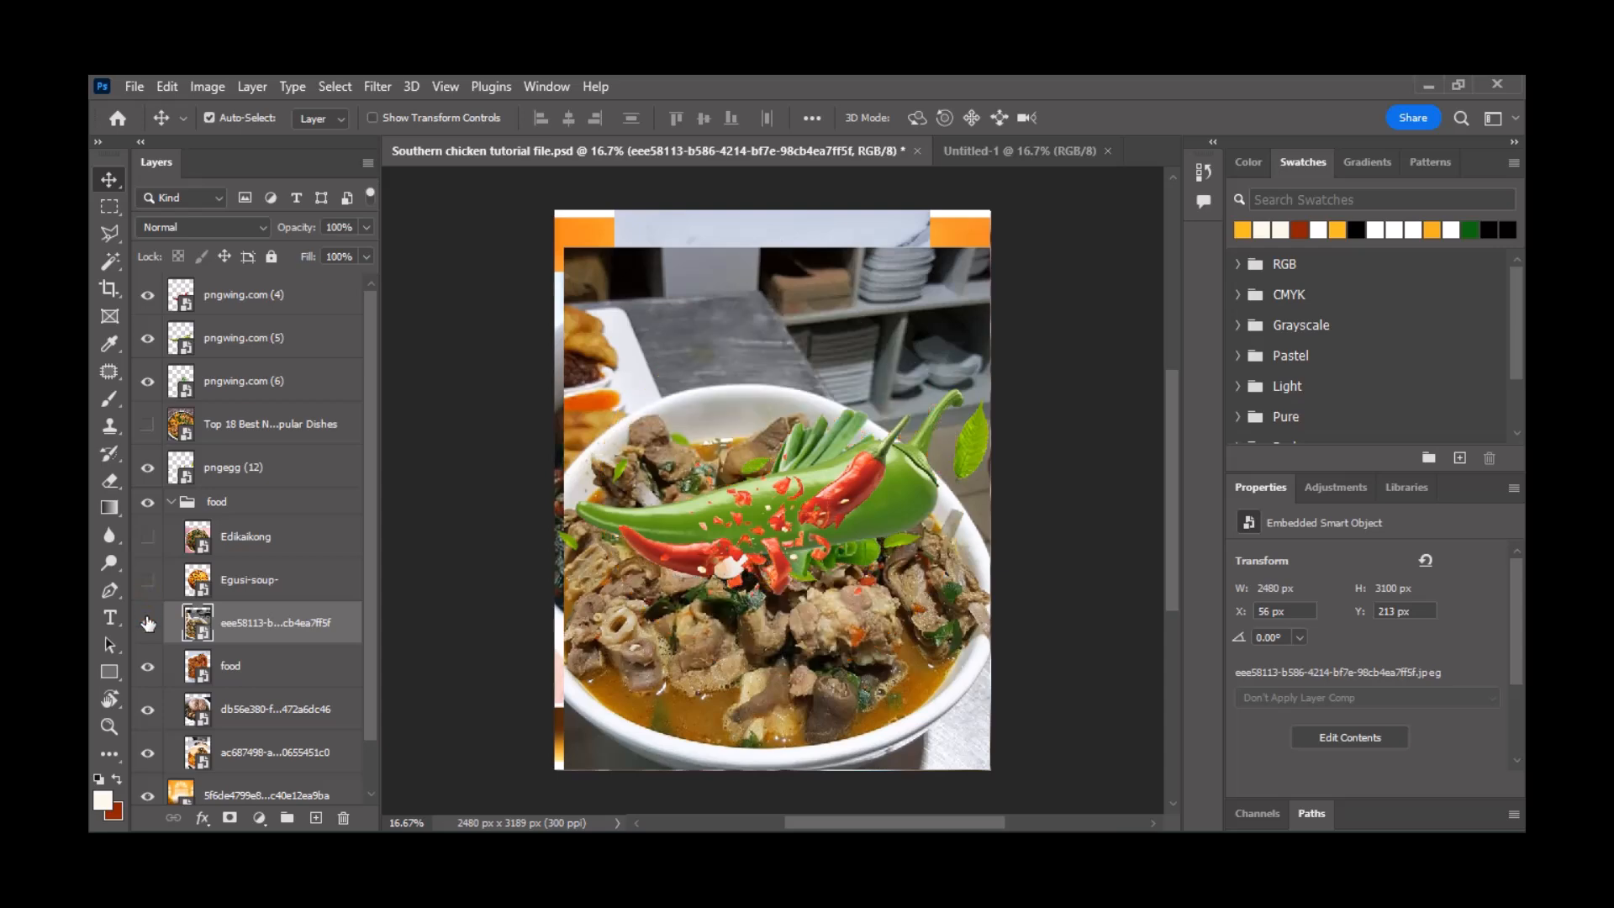
left_click(147, 623)
left_click(148, 668)
left_click(148, 710)
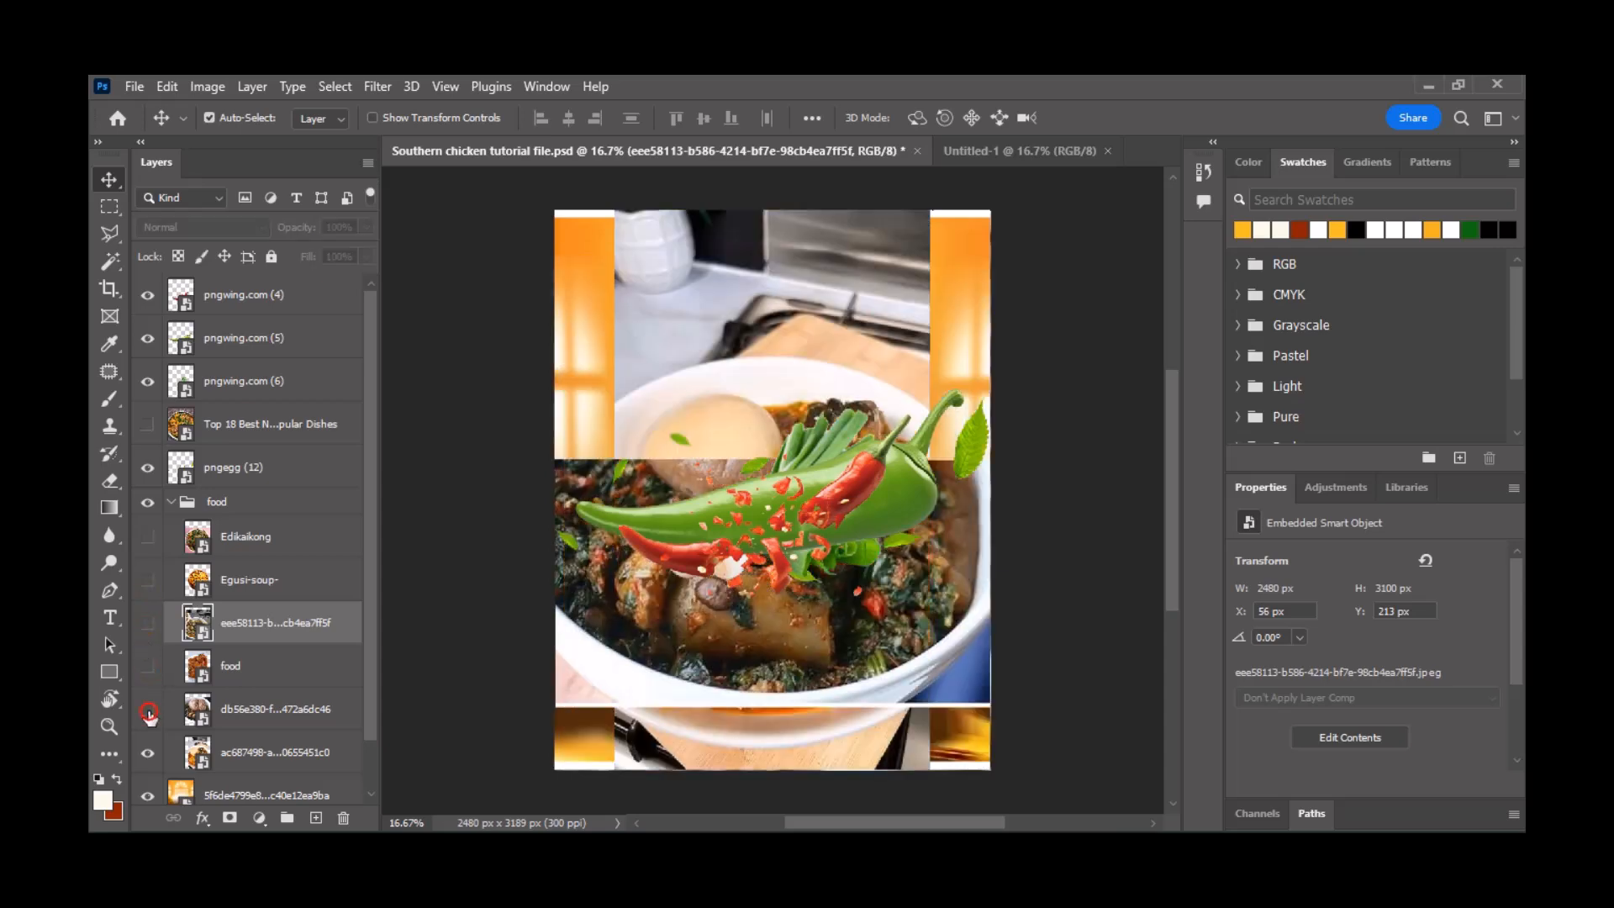
left_click_drag(147, 713, 157, 518)
left_click(171, 502)
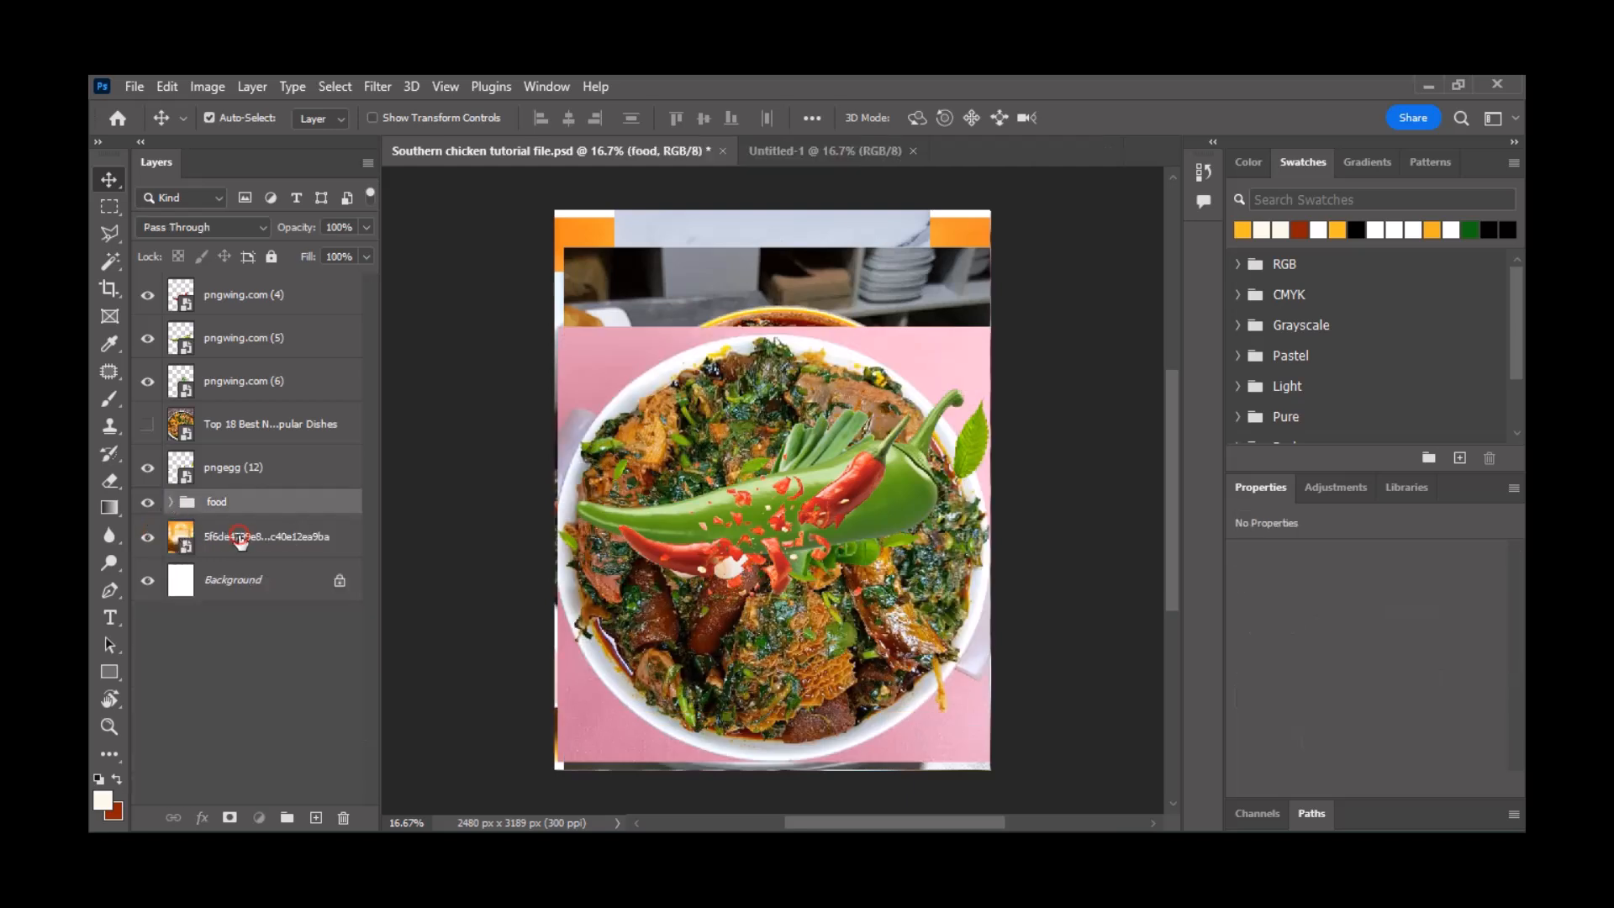
- Copy the orange window background image into Untitled-1 and enlarge it to about 140%, positioned so that it covers the whole canvas
left_click_drag(240, 542, 814, 501)
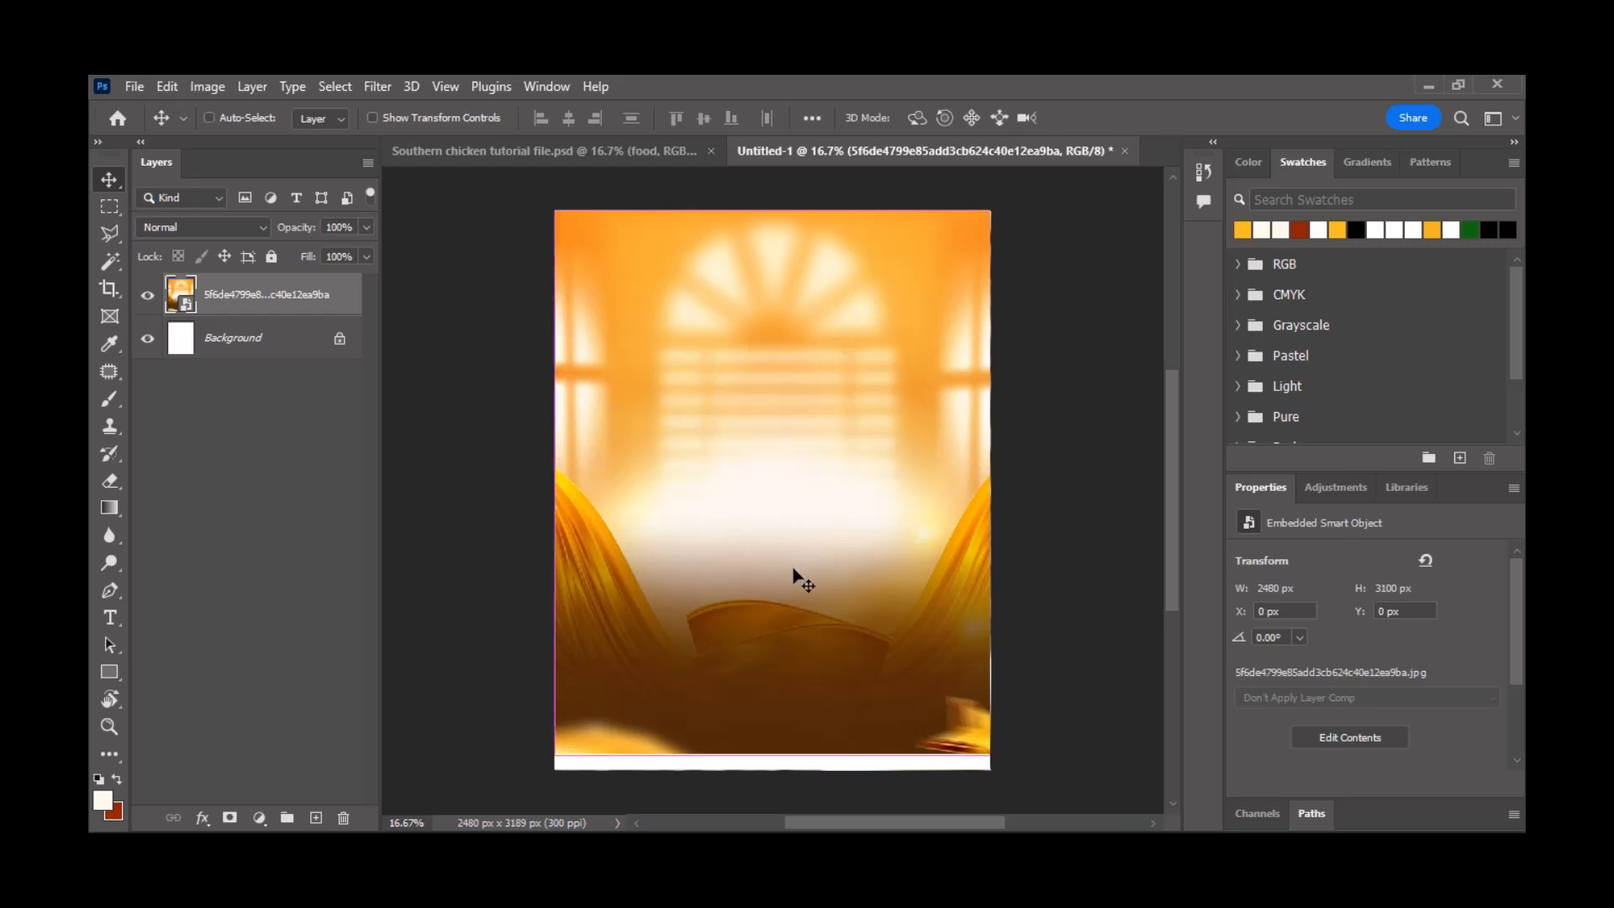
key("ctrl+t")
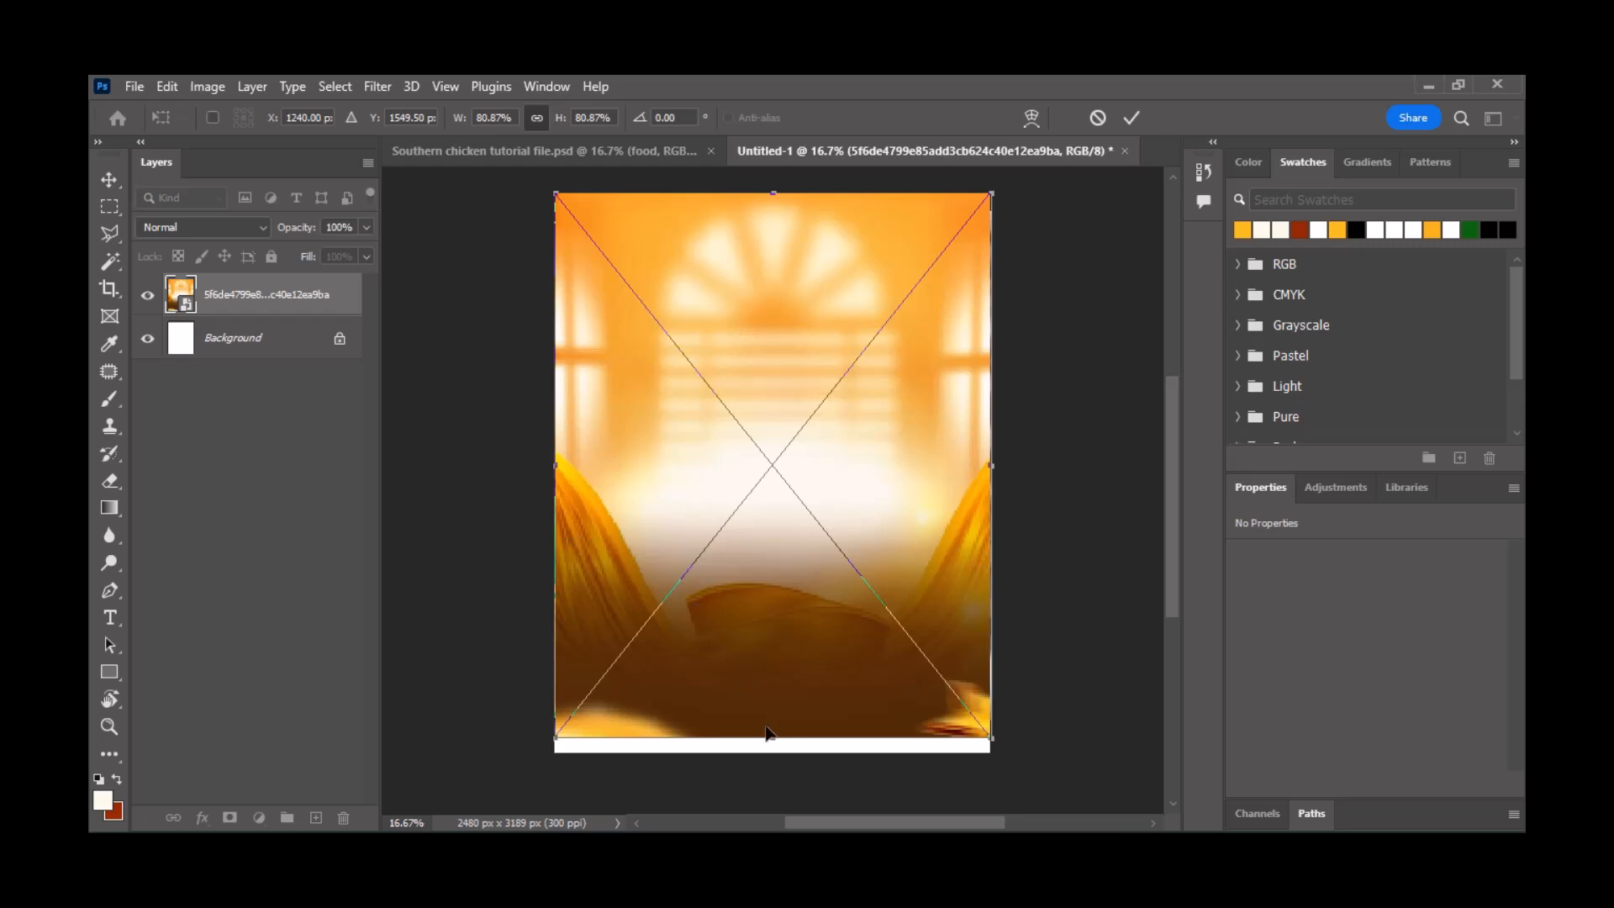
left_click_drag(771, 743, 829, 808)
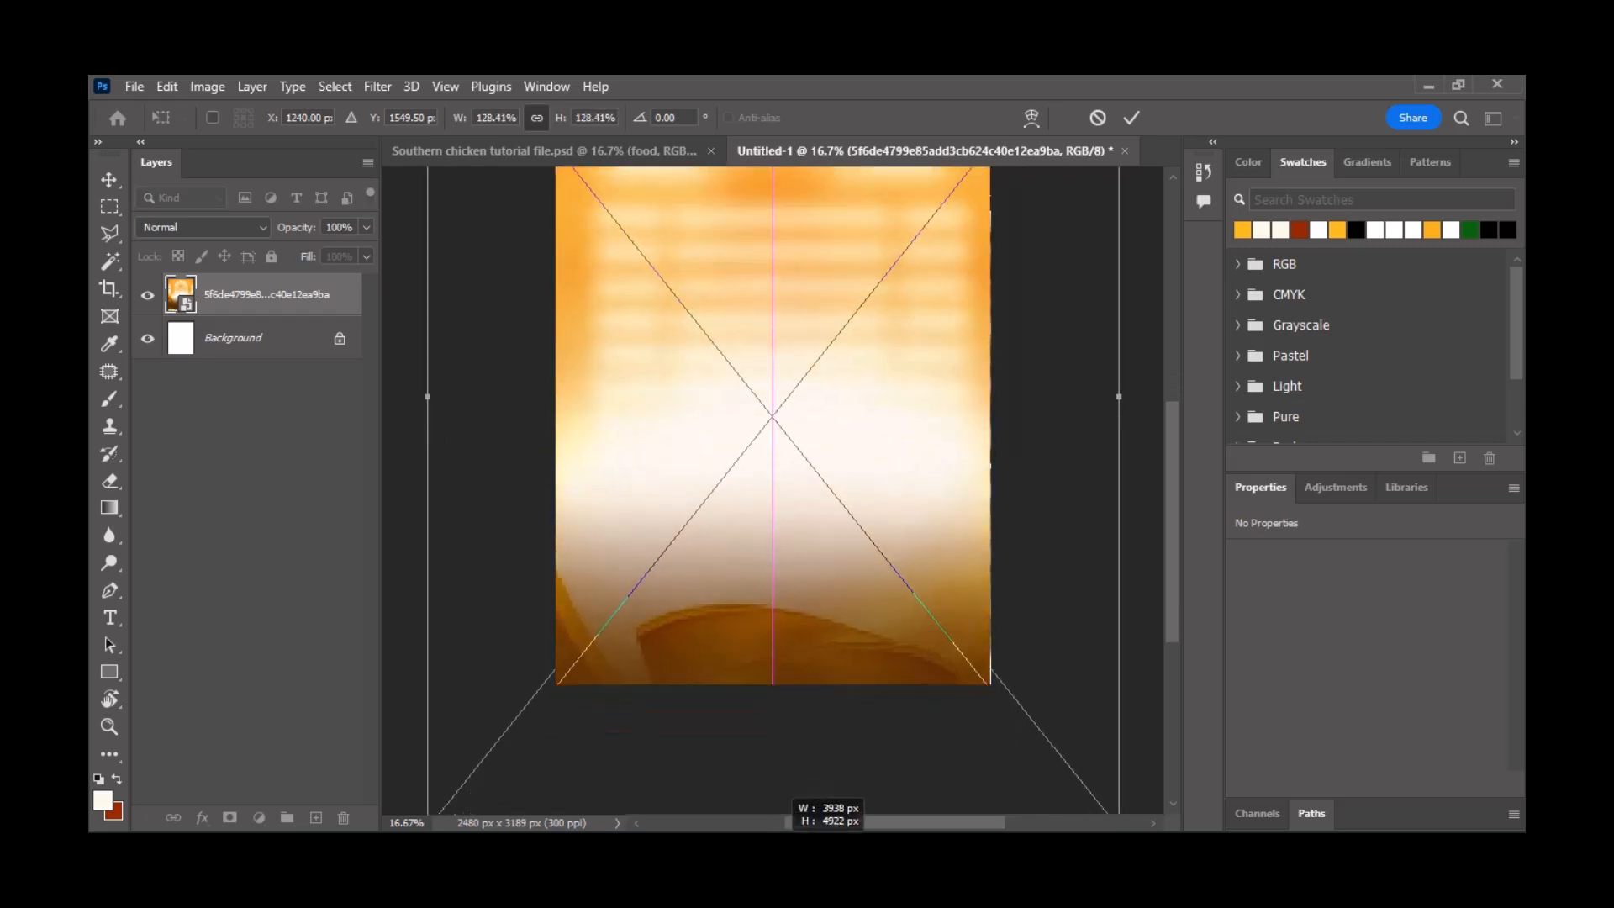
scroll(830, 420, "up", 6)
left_click_drag(829, 418, 824, 571)
scroll(840, 413, "down", 4)
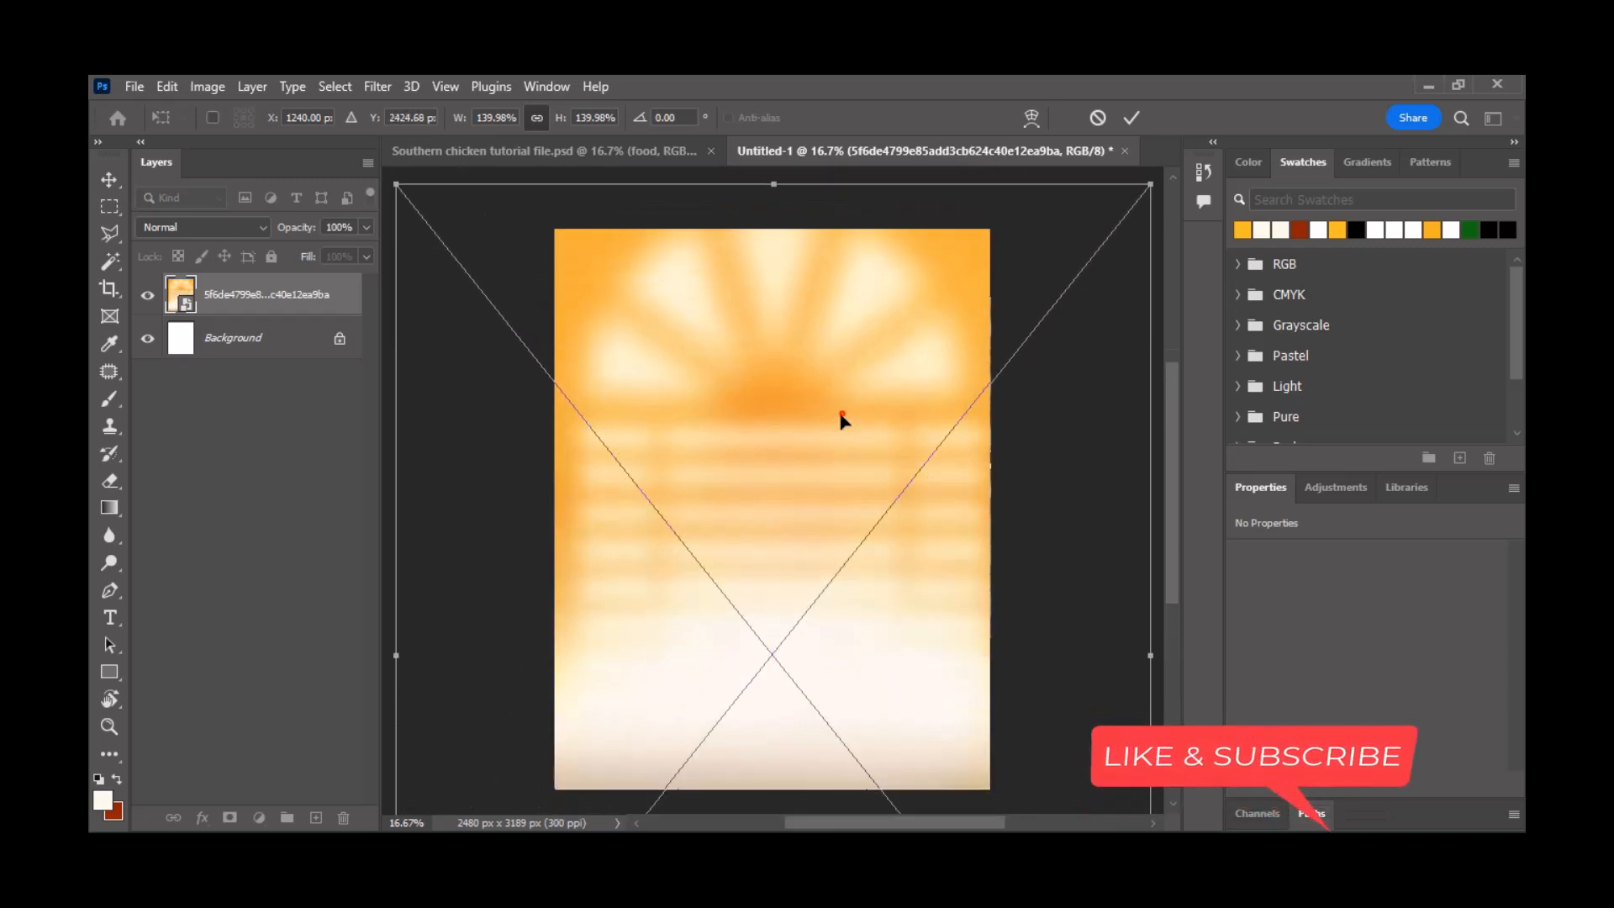
key("Return")
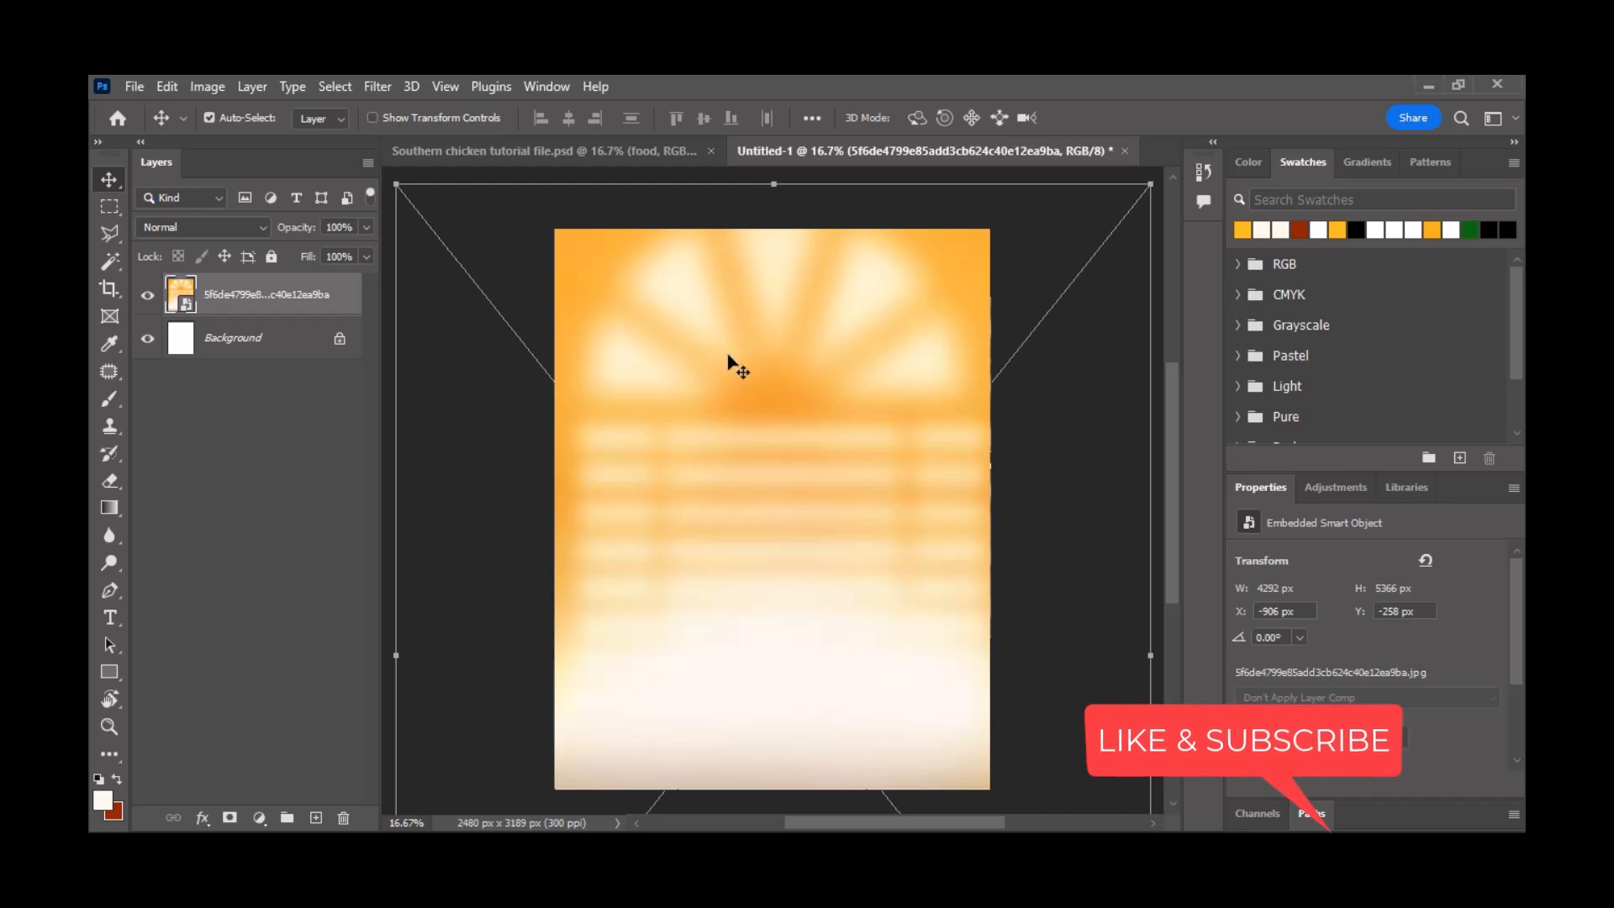
- Apply a Gaussian Blur with a radius of 110 pixels to the background image
left_click(366, 89)
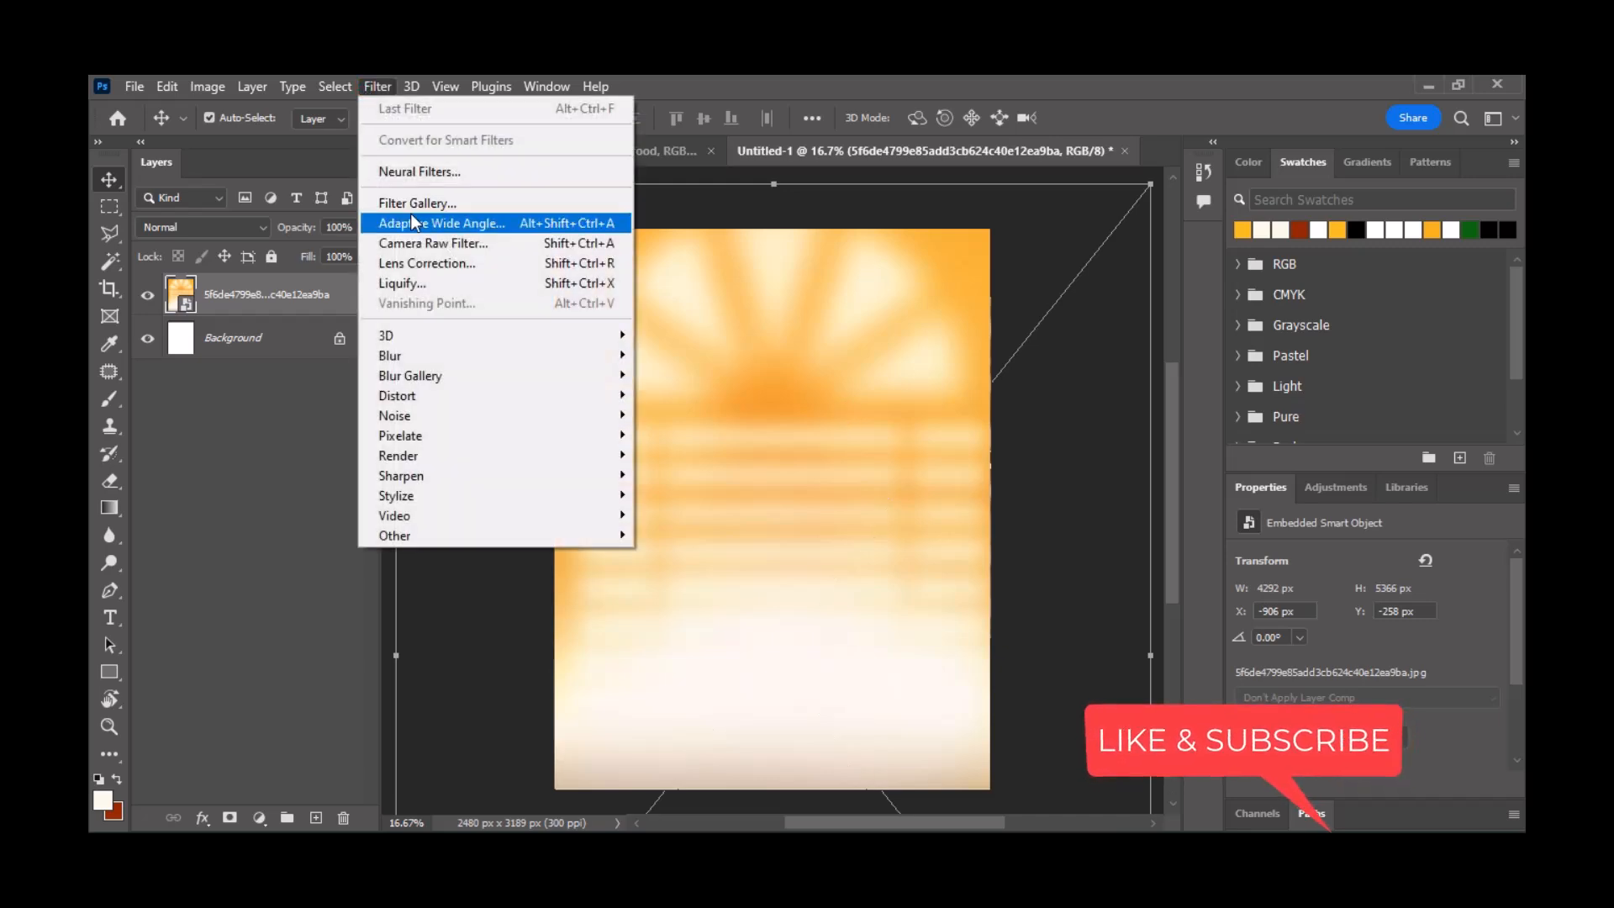
mouse_move(437, 351)
mouse_move(496, 361)
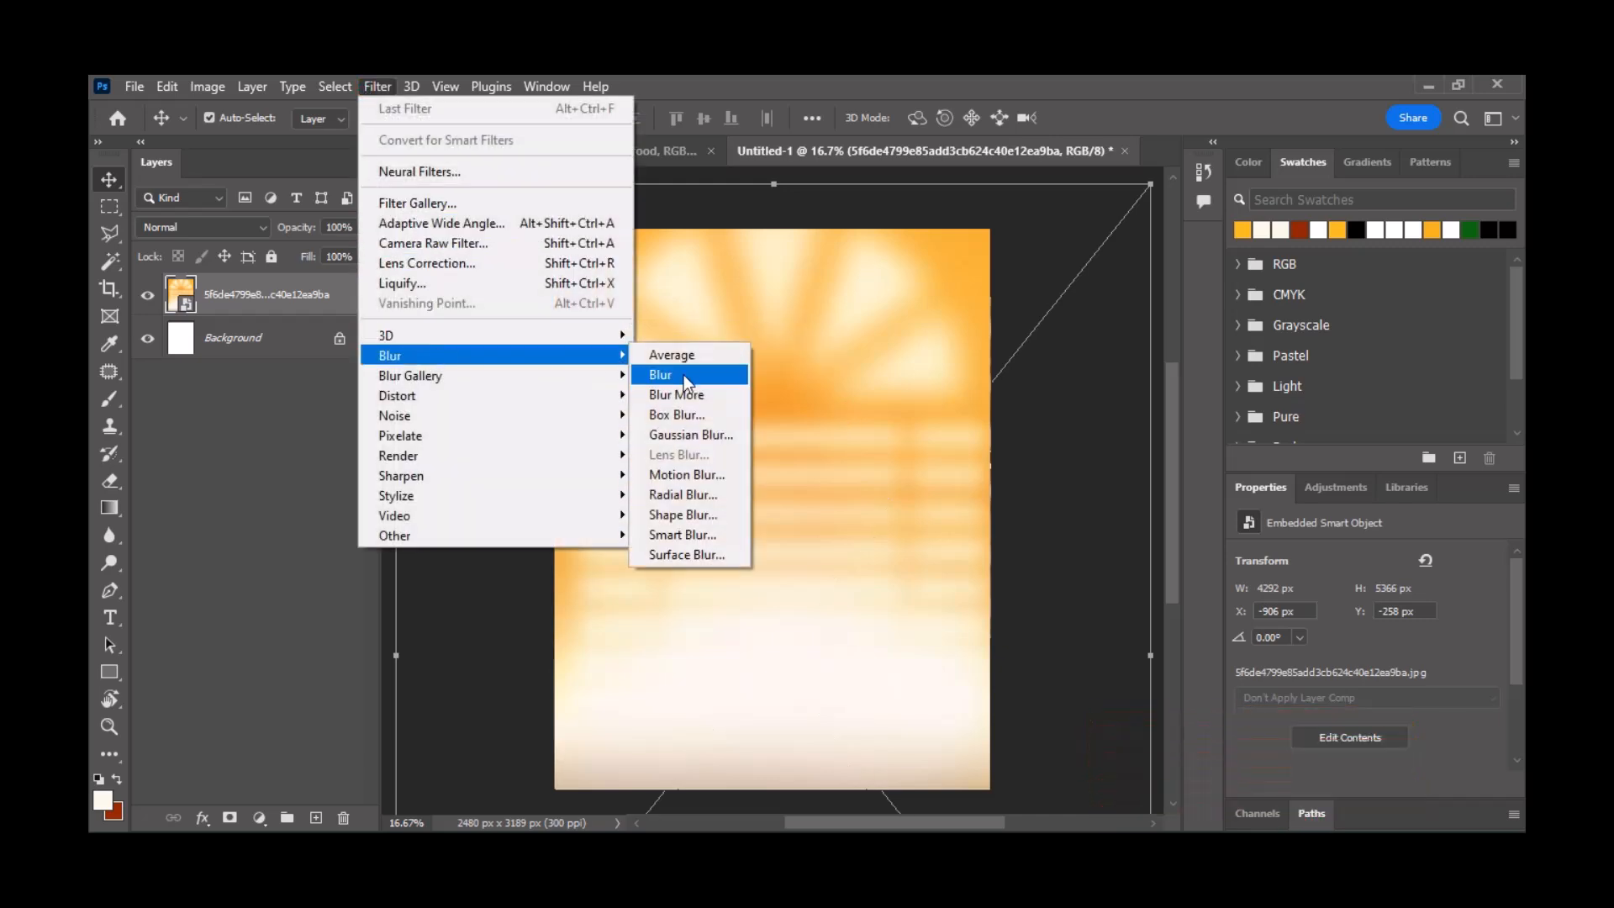
left_click(691, 435)
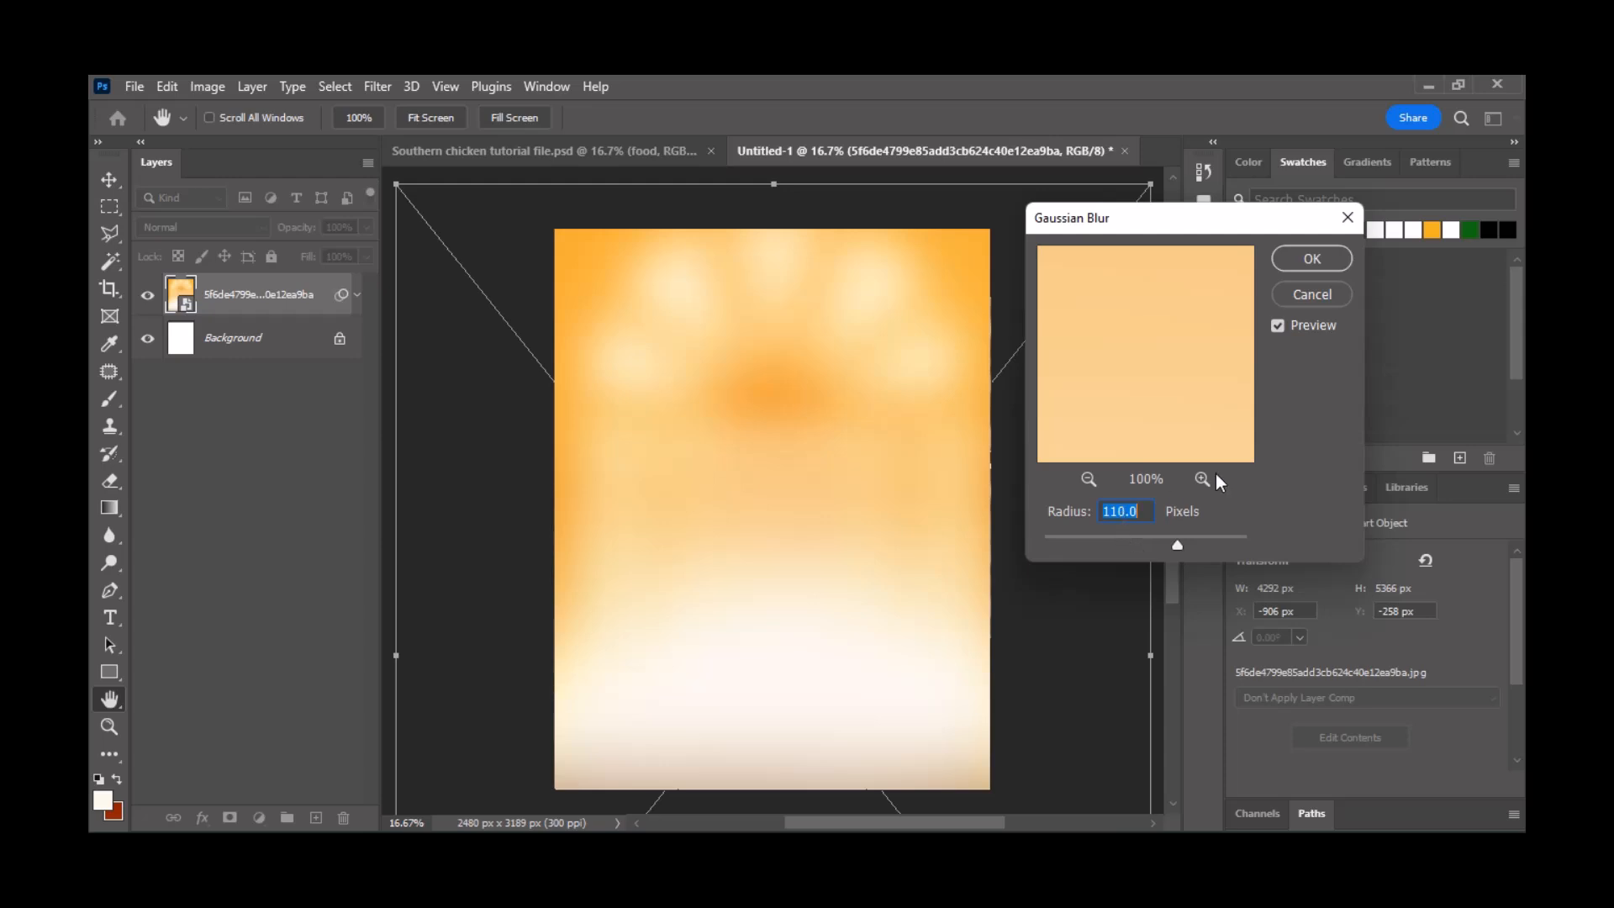
left_click(1305, 256)
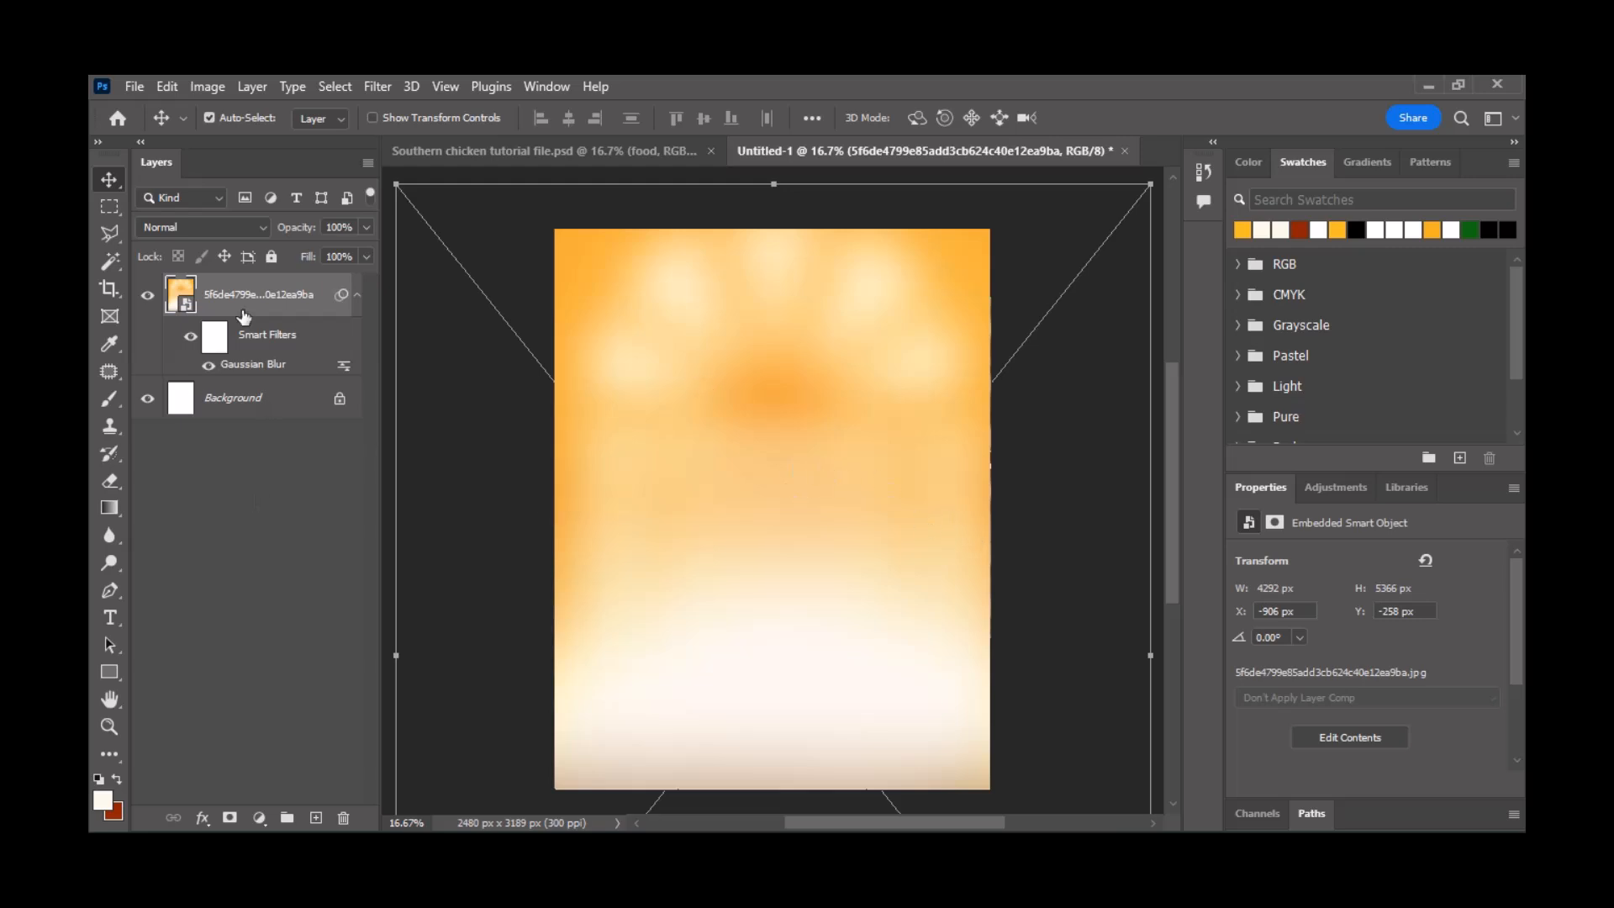
- Add a layer mask to the blurred image and paint out its centre in black with a soft brush of about 2300 px
left_click(230, 817)
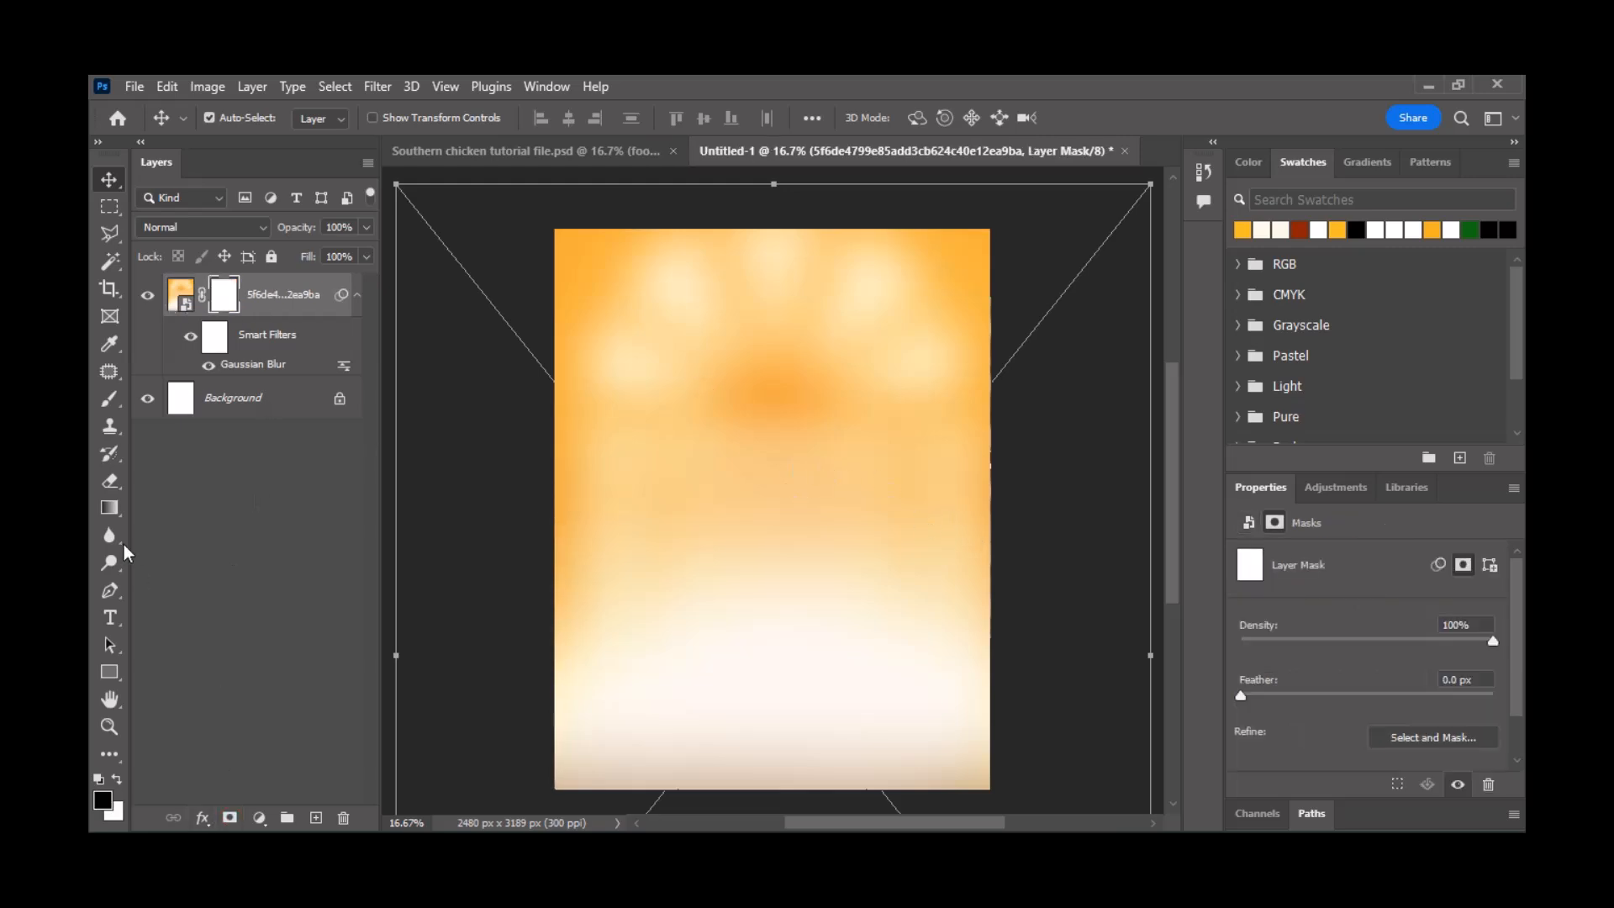
left_click(109, 401)
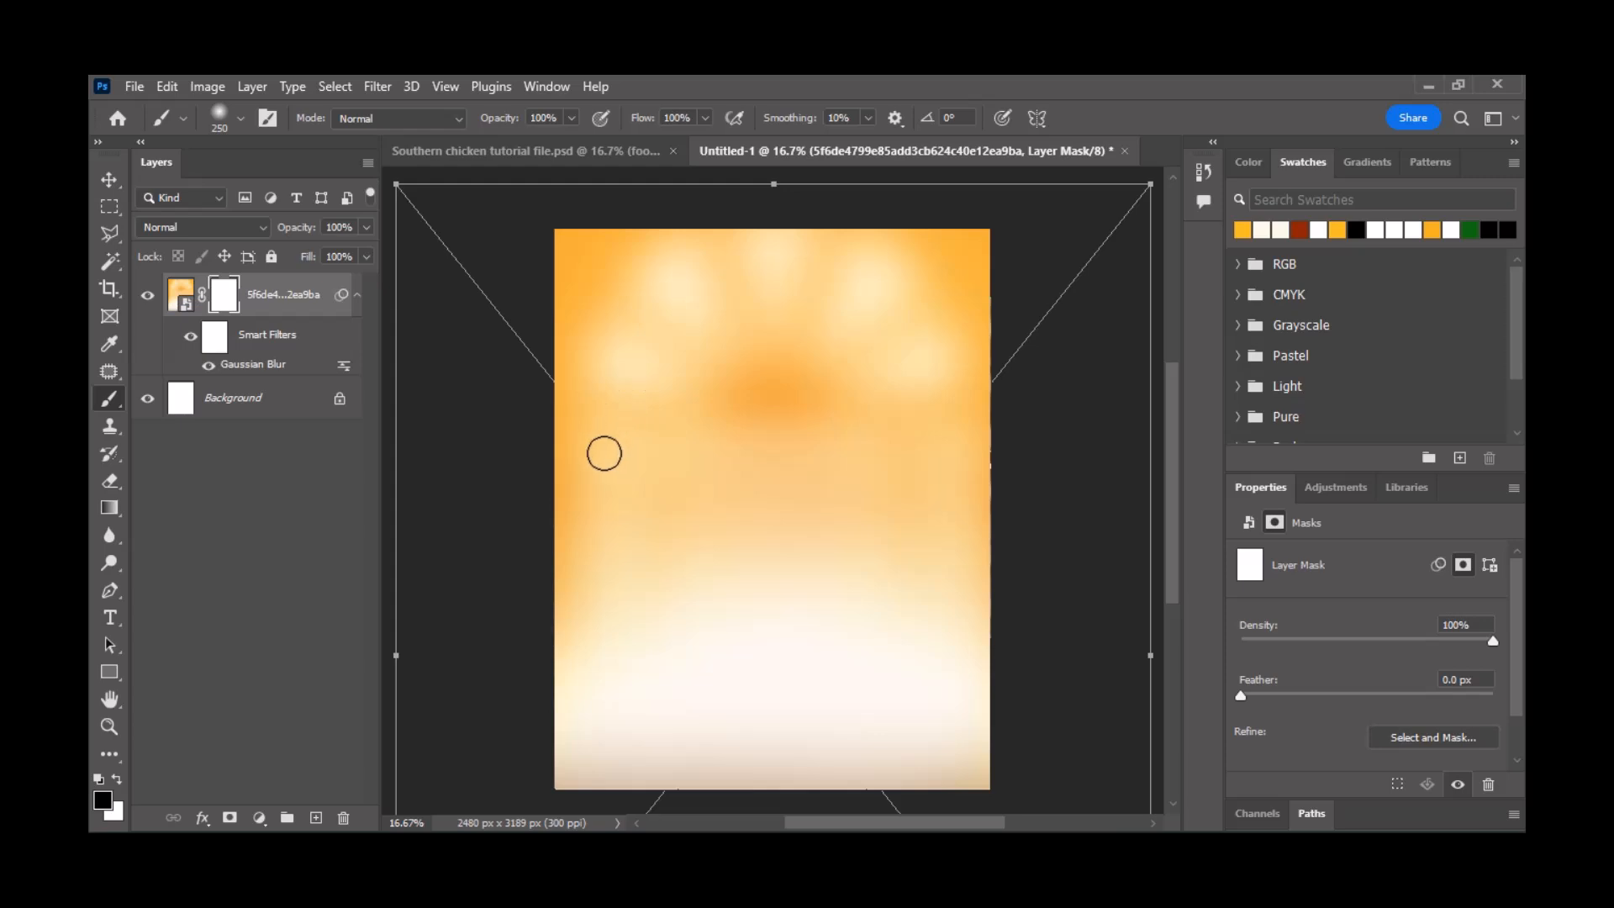
key("bracketright")
key("bracketright")
key("bracketright")
key("bracketright")
key("bracketright")
key("bracketright")
key("bracketright")
key("bracketright")
key("bracketright")
key("bracketright")
key("bracketright")
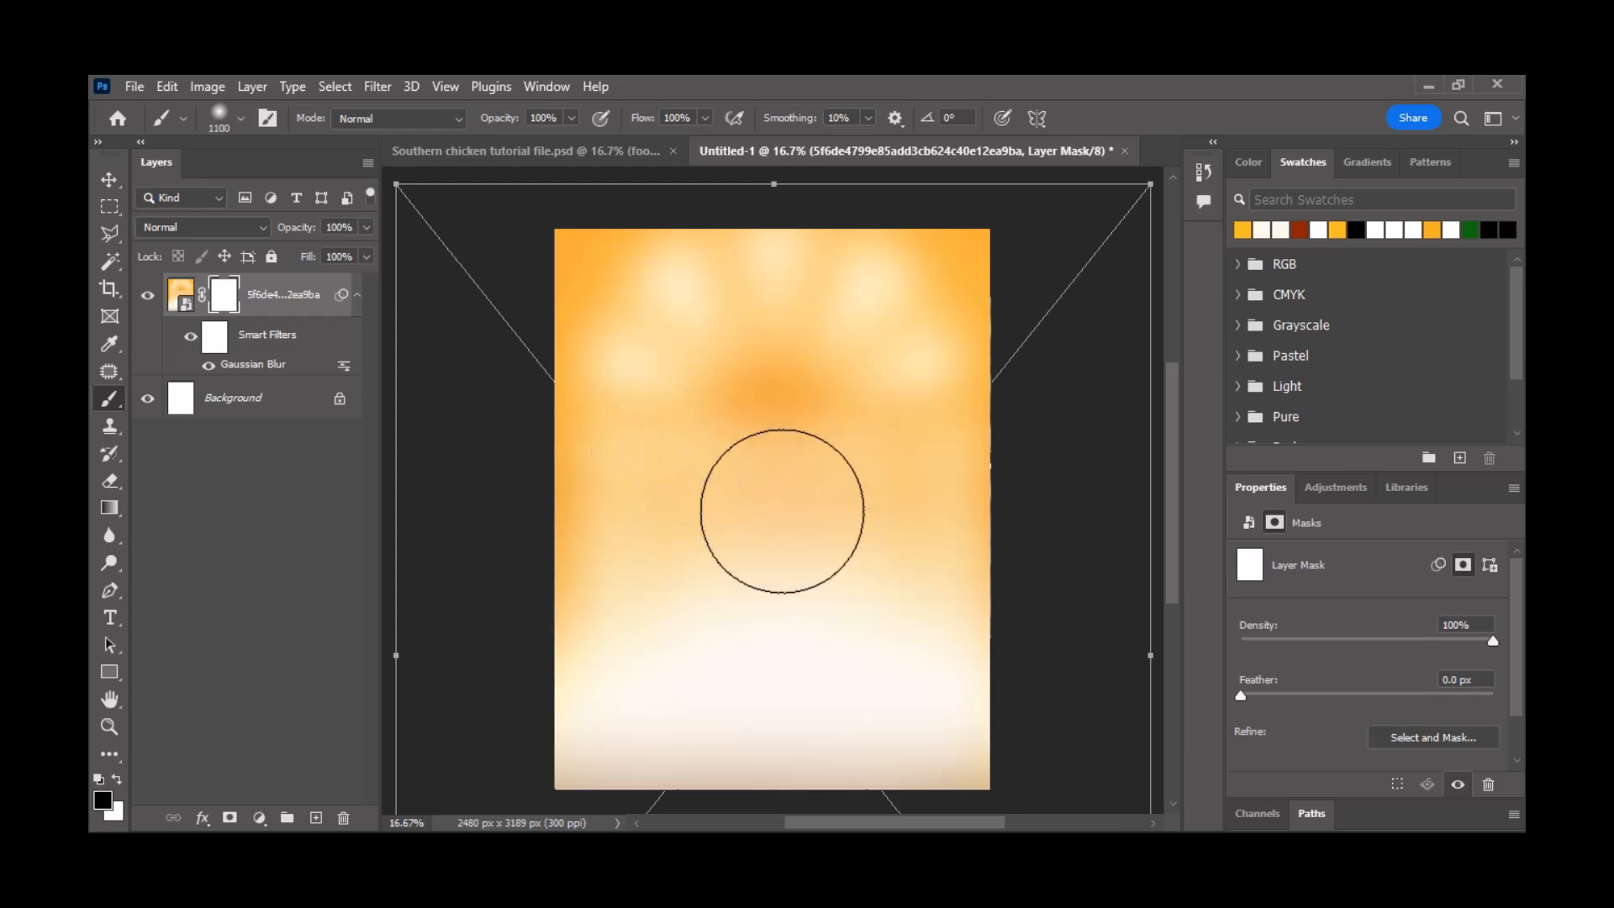
key("bracketright")
key("bracketright")
key("bracketright")
key("bracketright")
key("bracketright")
key("bracketright")
key("bracketright")
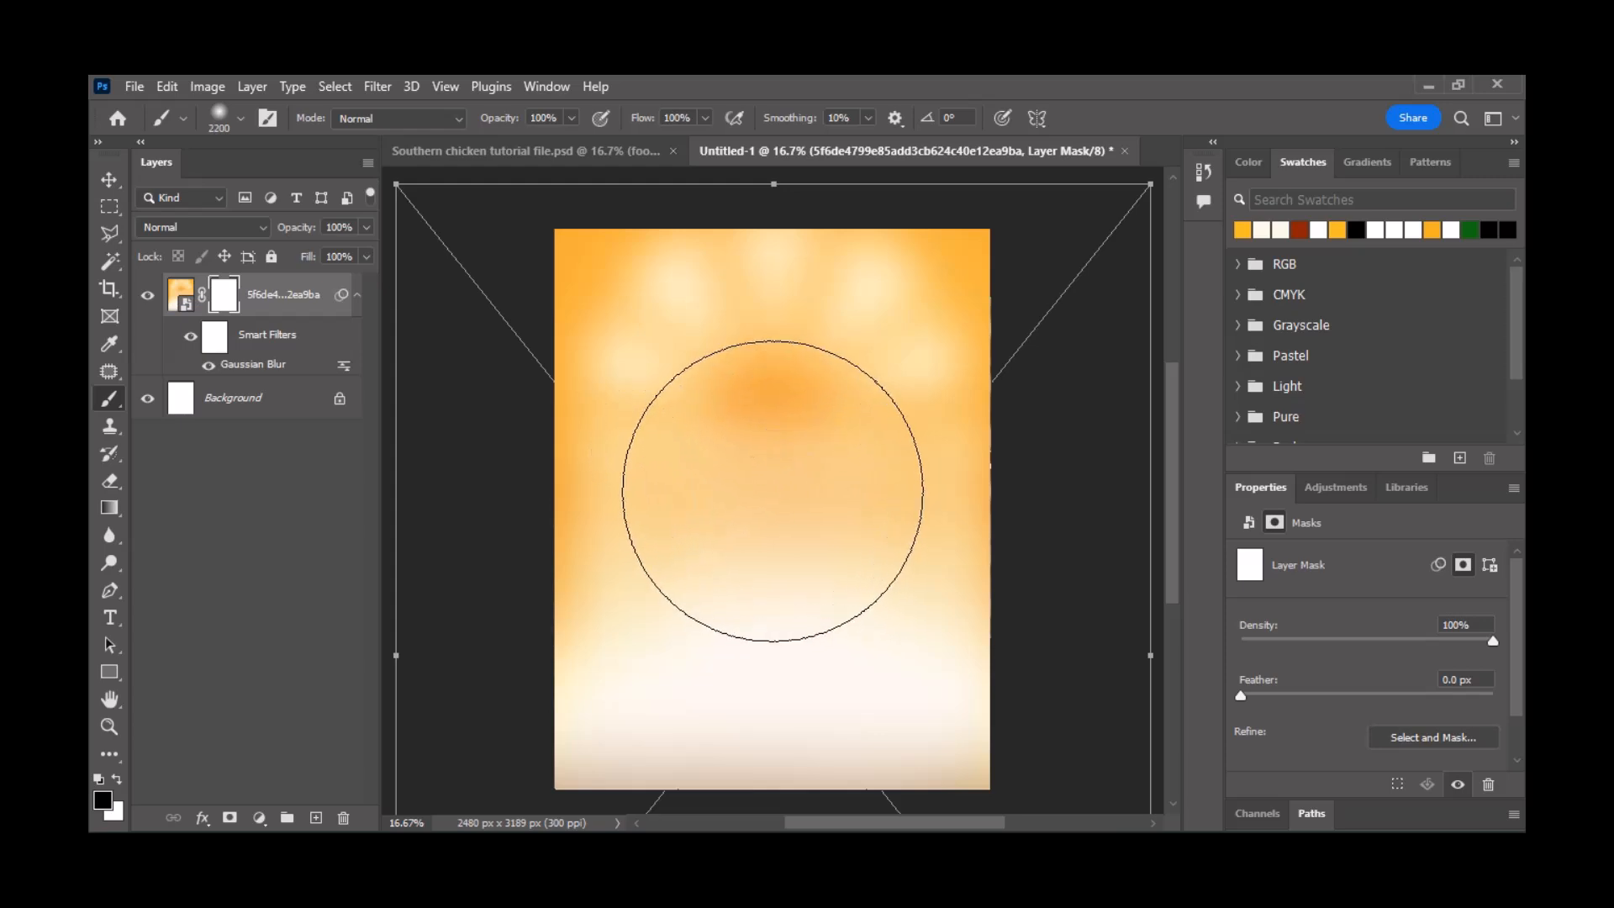
left_click(771, 491)
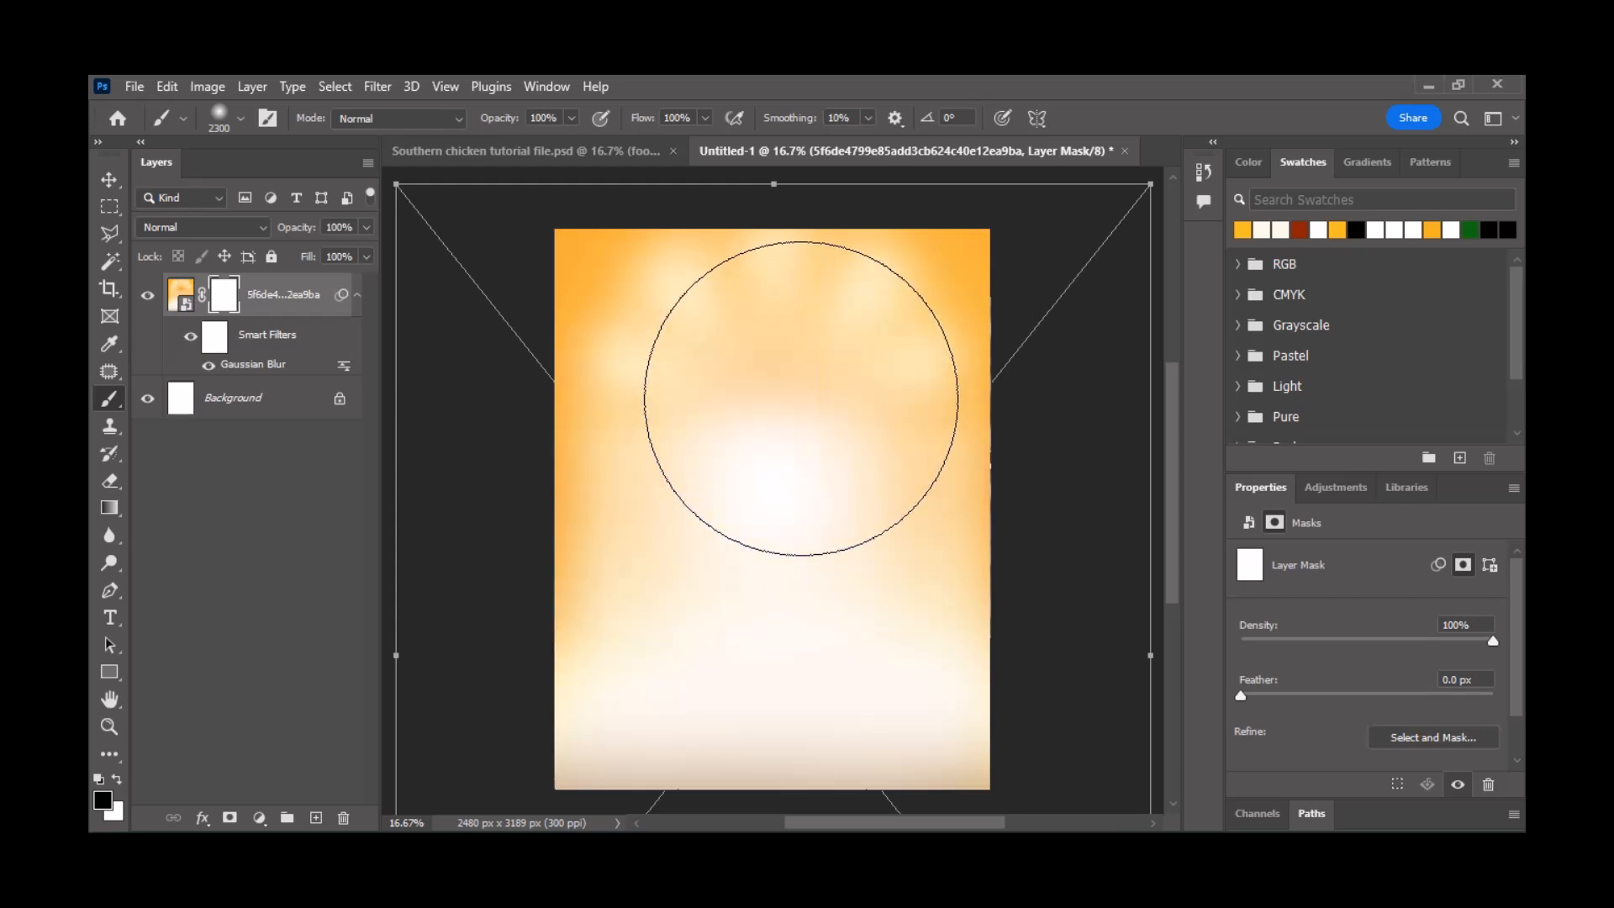
left_click(791, 364)
mouse_move(792, 364)
left_mouse_down()
mouse_move(742, 475)
mouse_move(615, 473)
mouse_move(850, 465)
mouse_move(754, 480)
mouse_move(794, 432)
mouse_move(727, 490)
mouse_move(785, 459)
left_mouse_up()
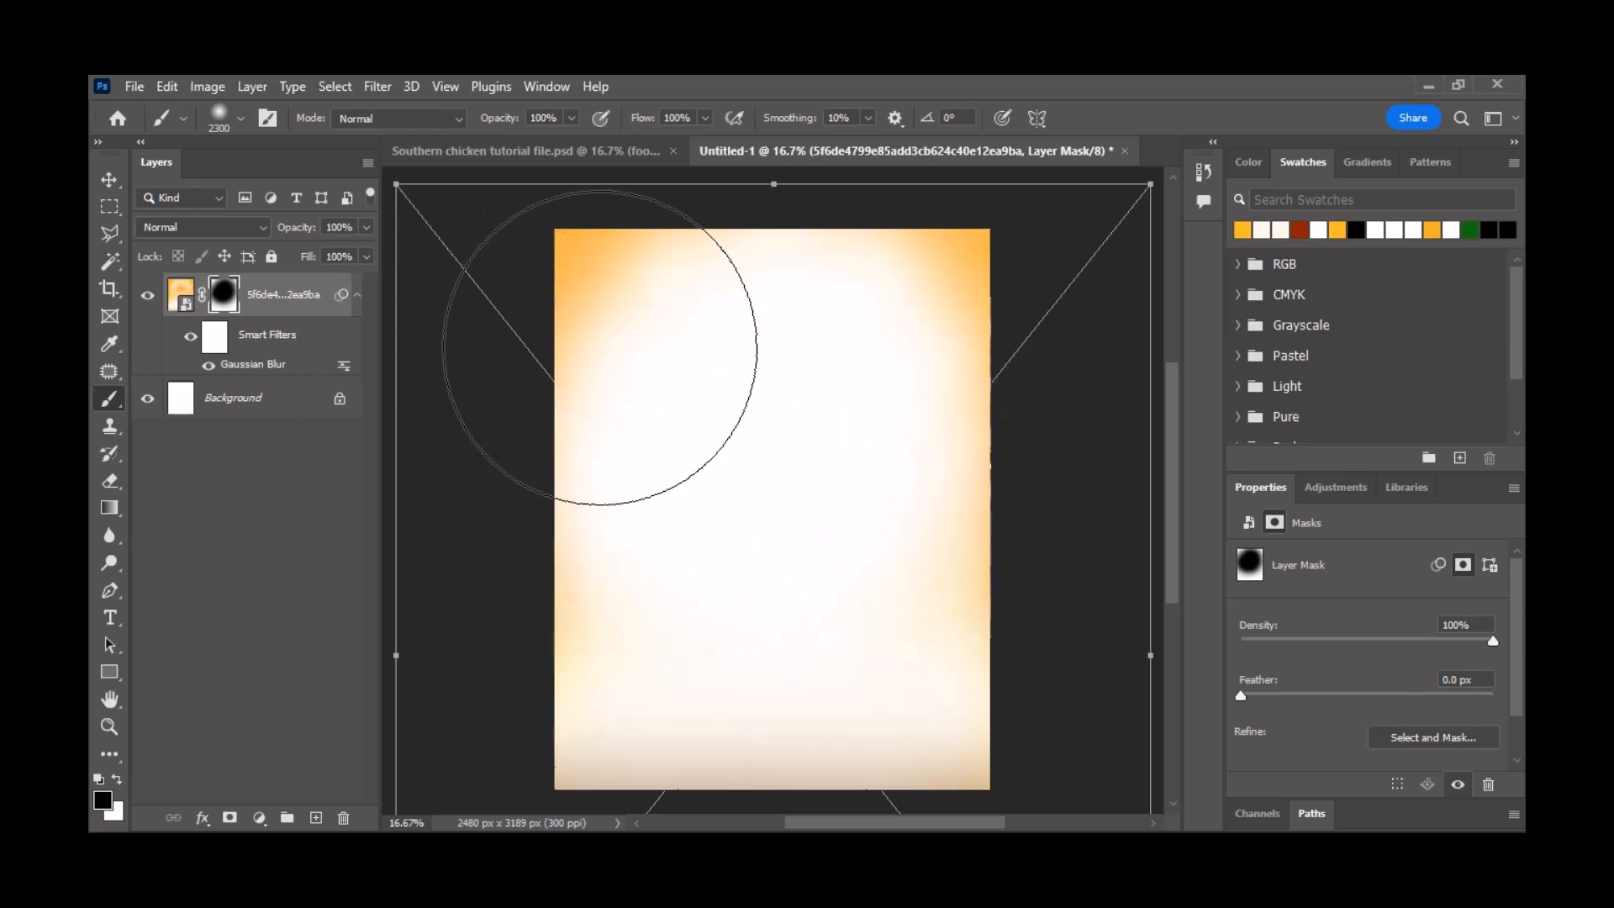
left_click(109, 181)
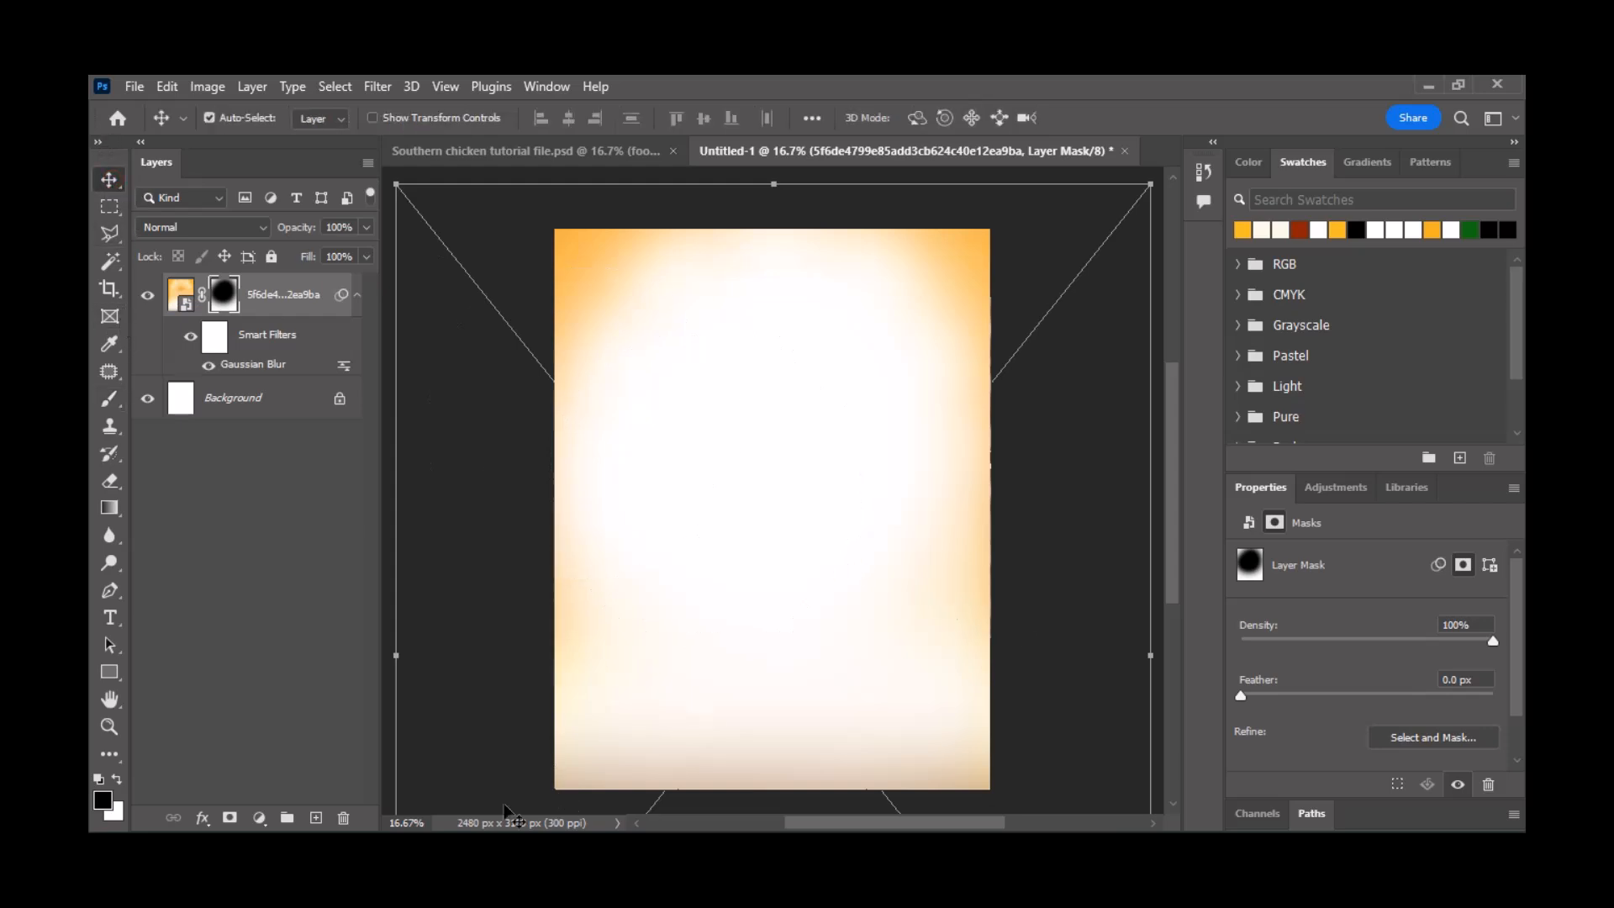
- Draw a dark red rectangle about 1687 px wide and 1940 px high, extending past the canvas's lower edge
left_click(109, 674)
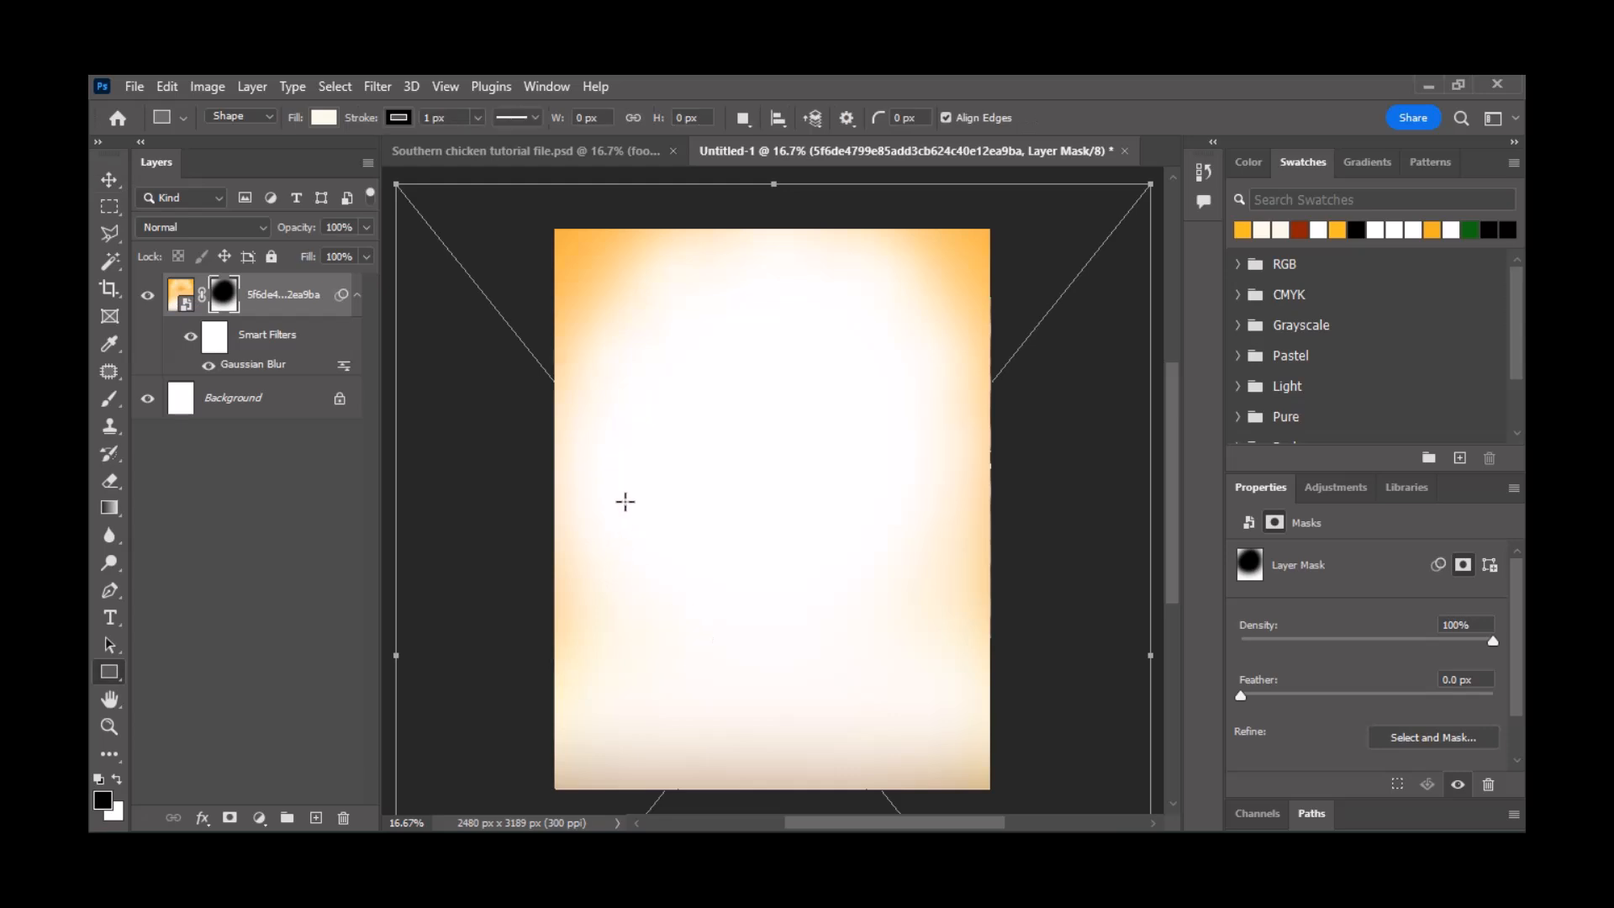
left_click_drag(631, 475, 928, 809)
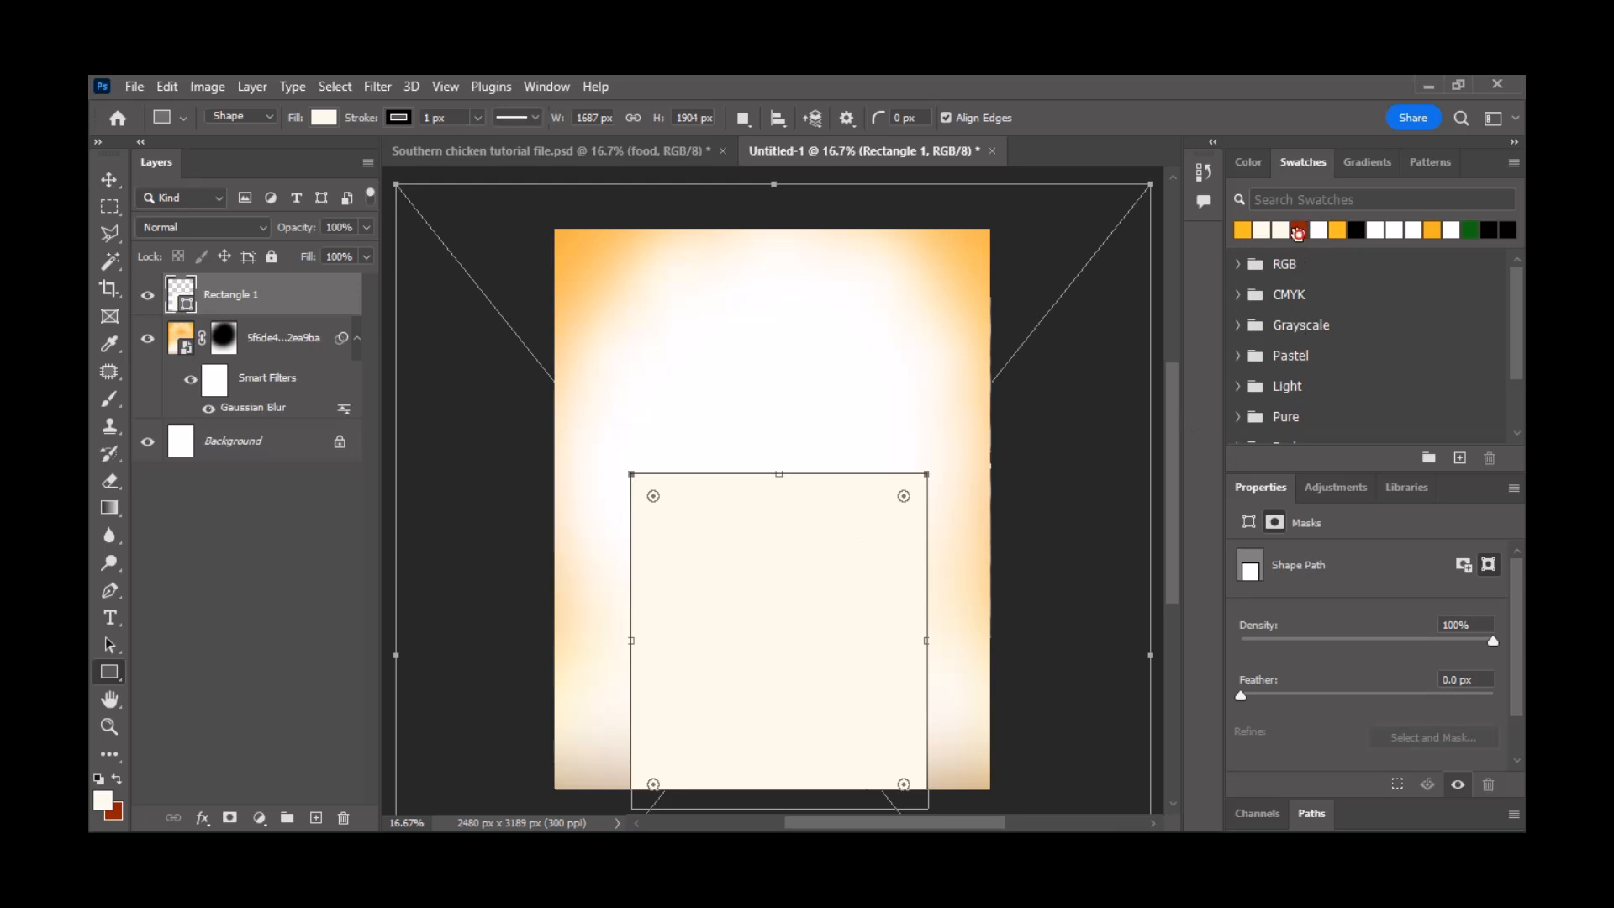
left_click(1299, 231)
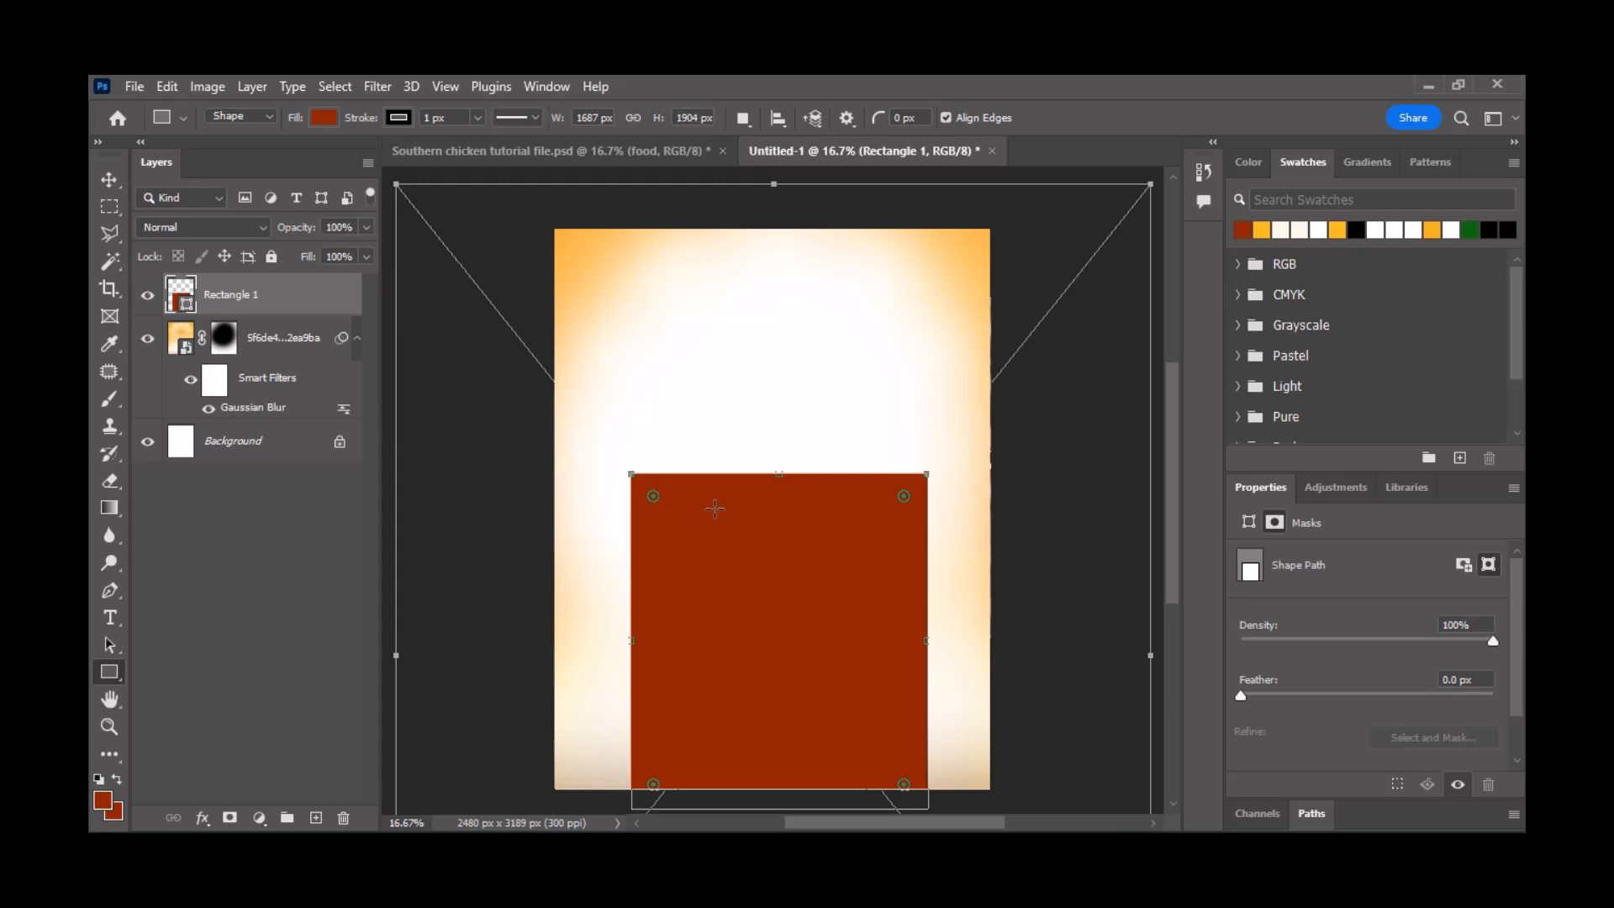
left_click_drag(779, 475, 778, 468)
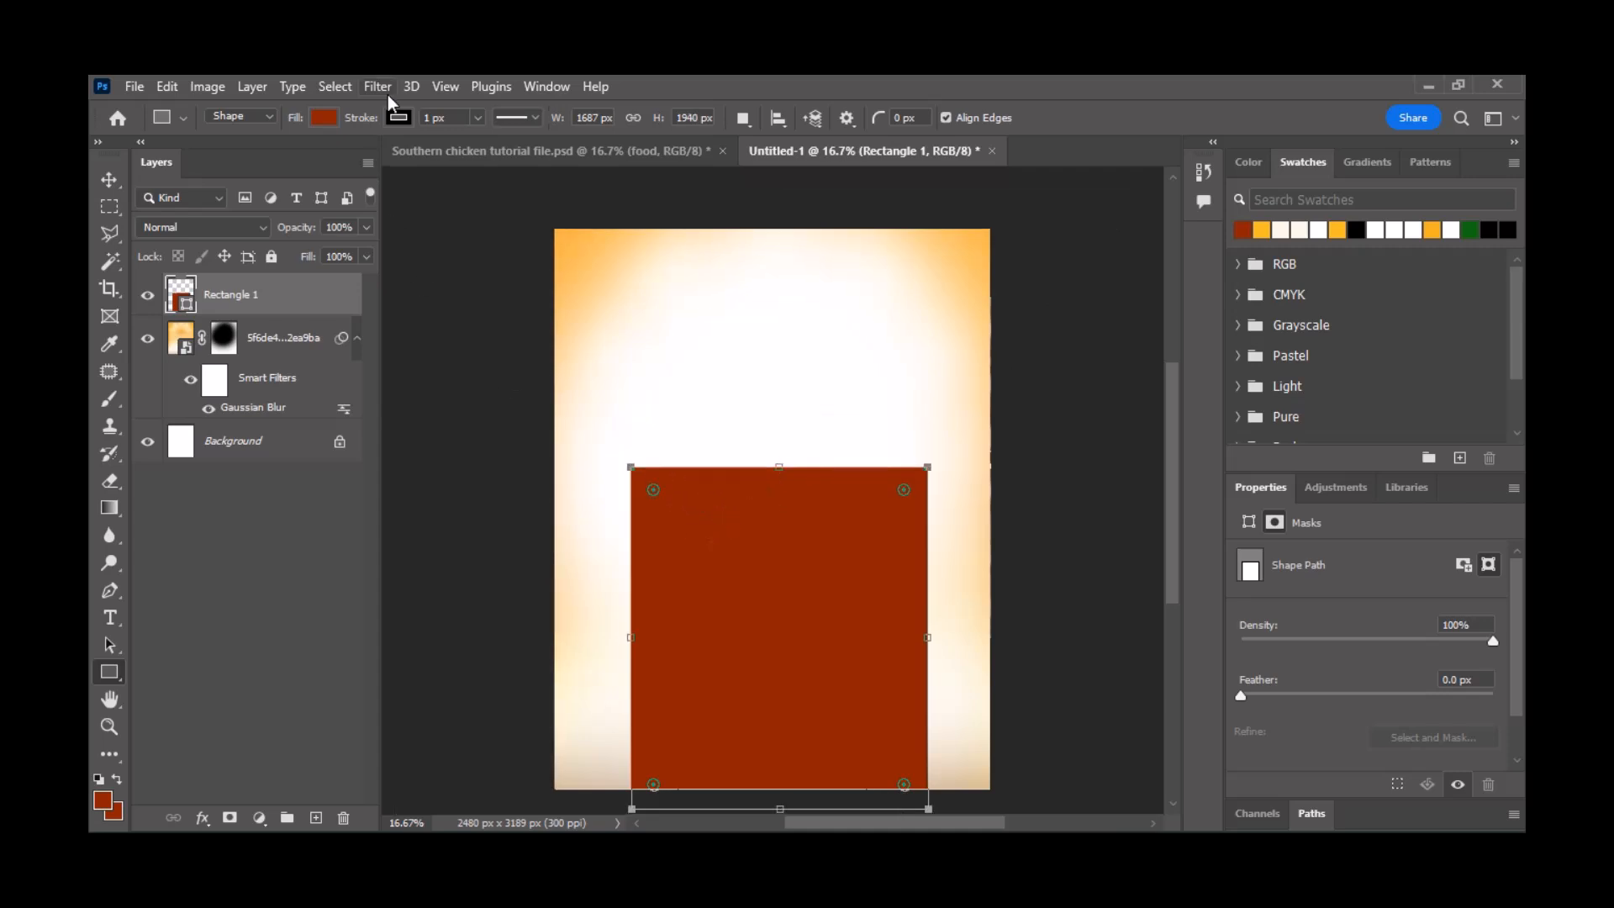
- Remove the red rectangle's stroke and centre the rectangle horizontally on the canvas
left_click(398, 117)
left_click(273, 161)
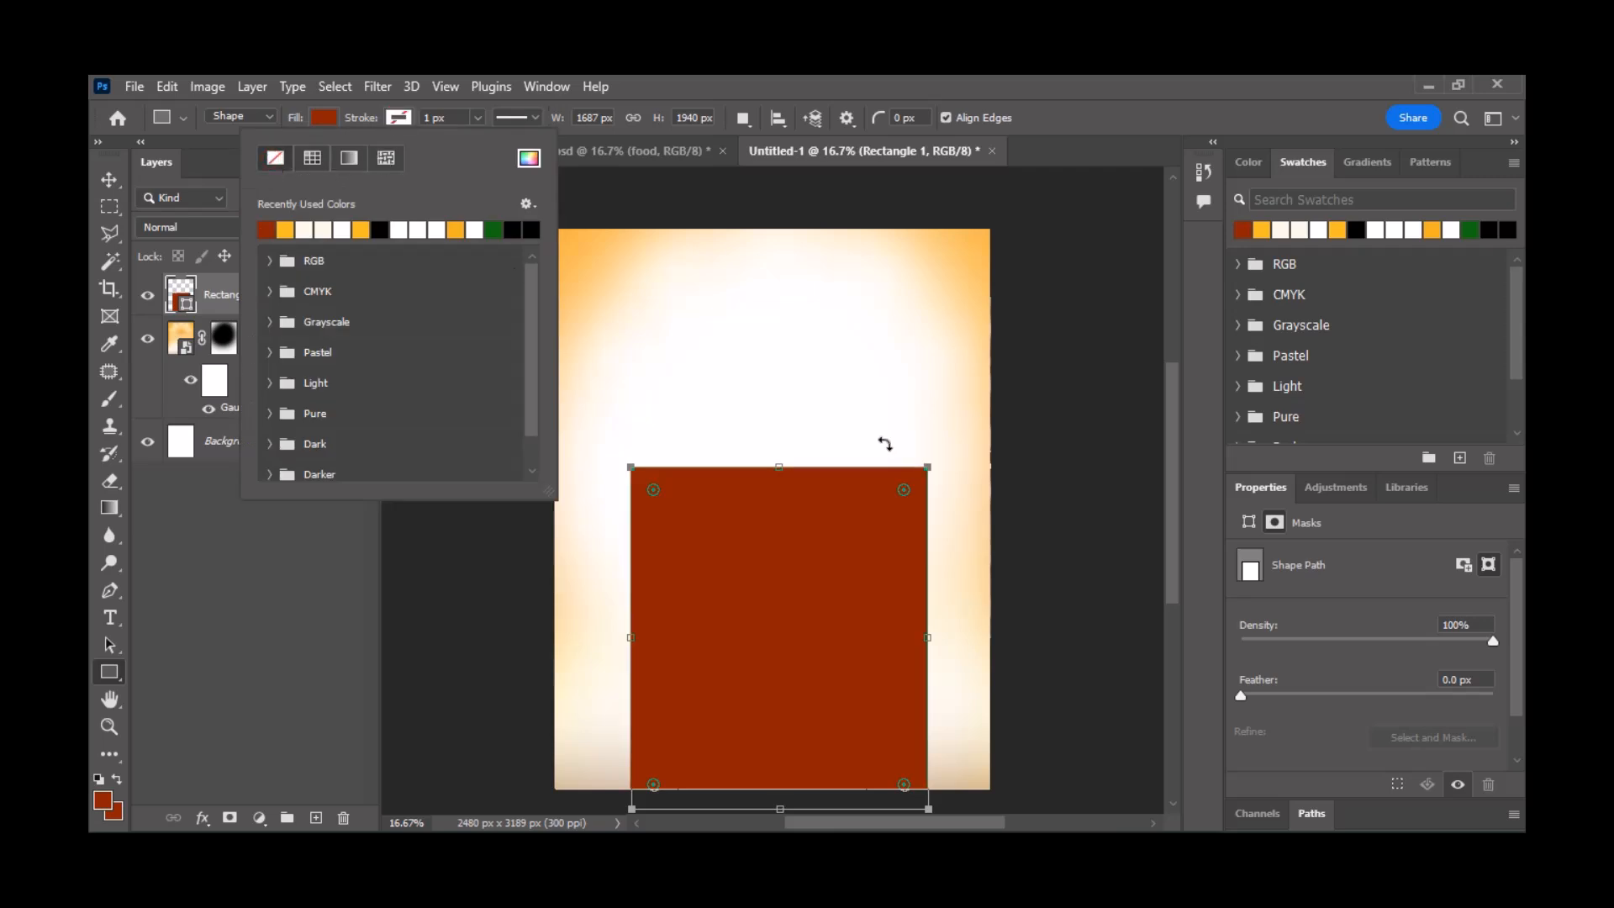
left_click(109, 180)
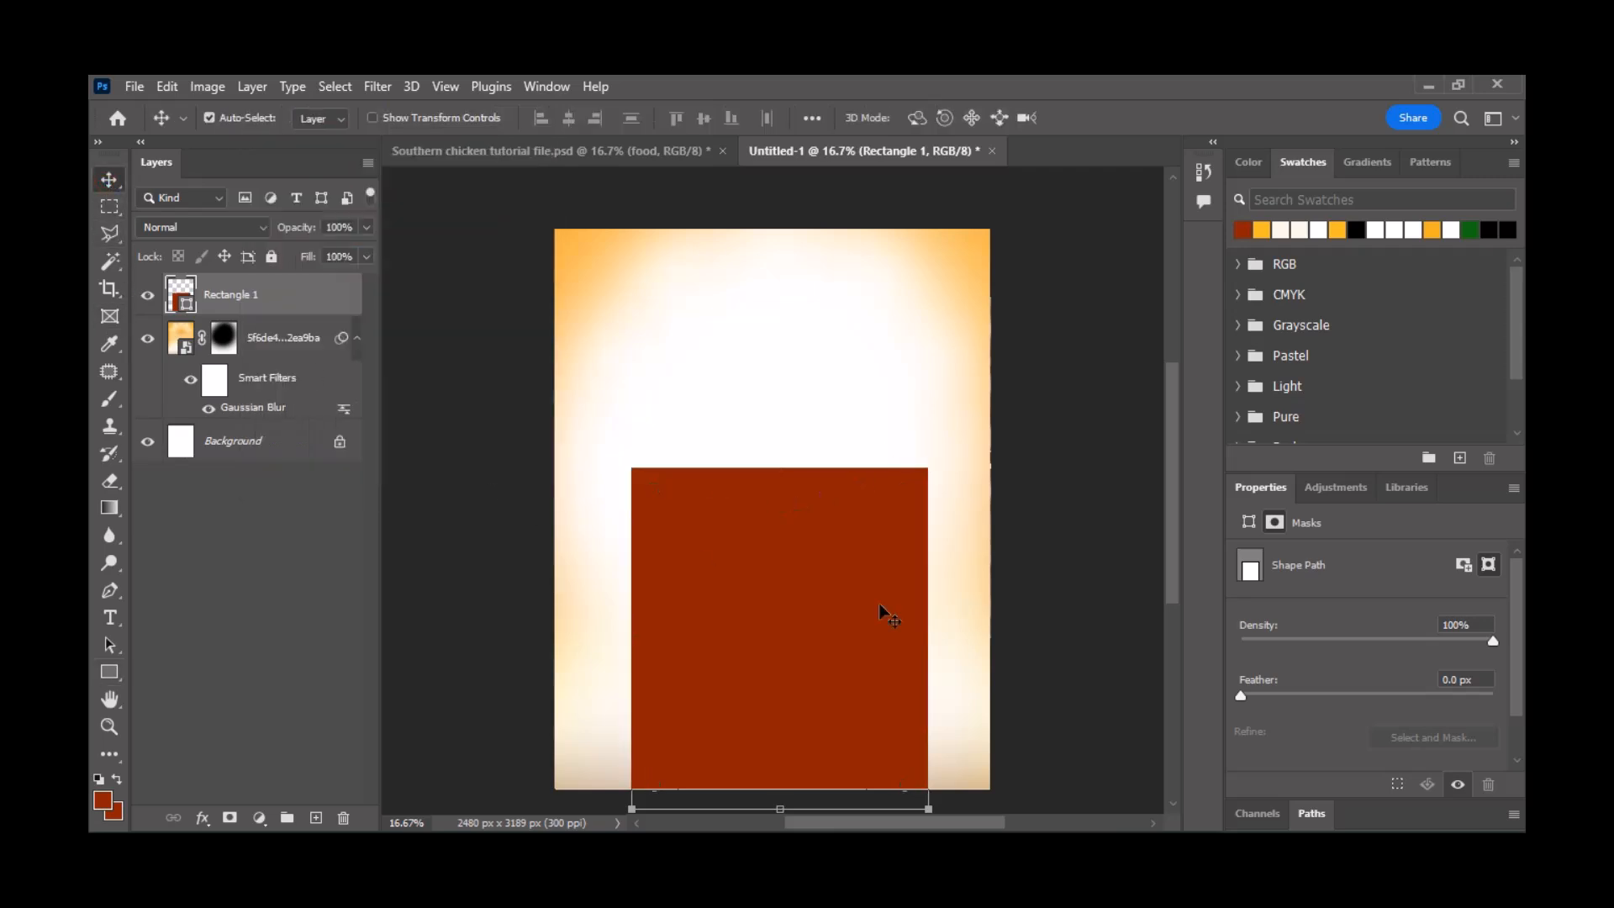
left_click_drag(865, 646, 859, 643)
scroll(862, 643, "down", 1)
scroll(858, 645, "down", 1)
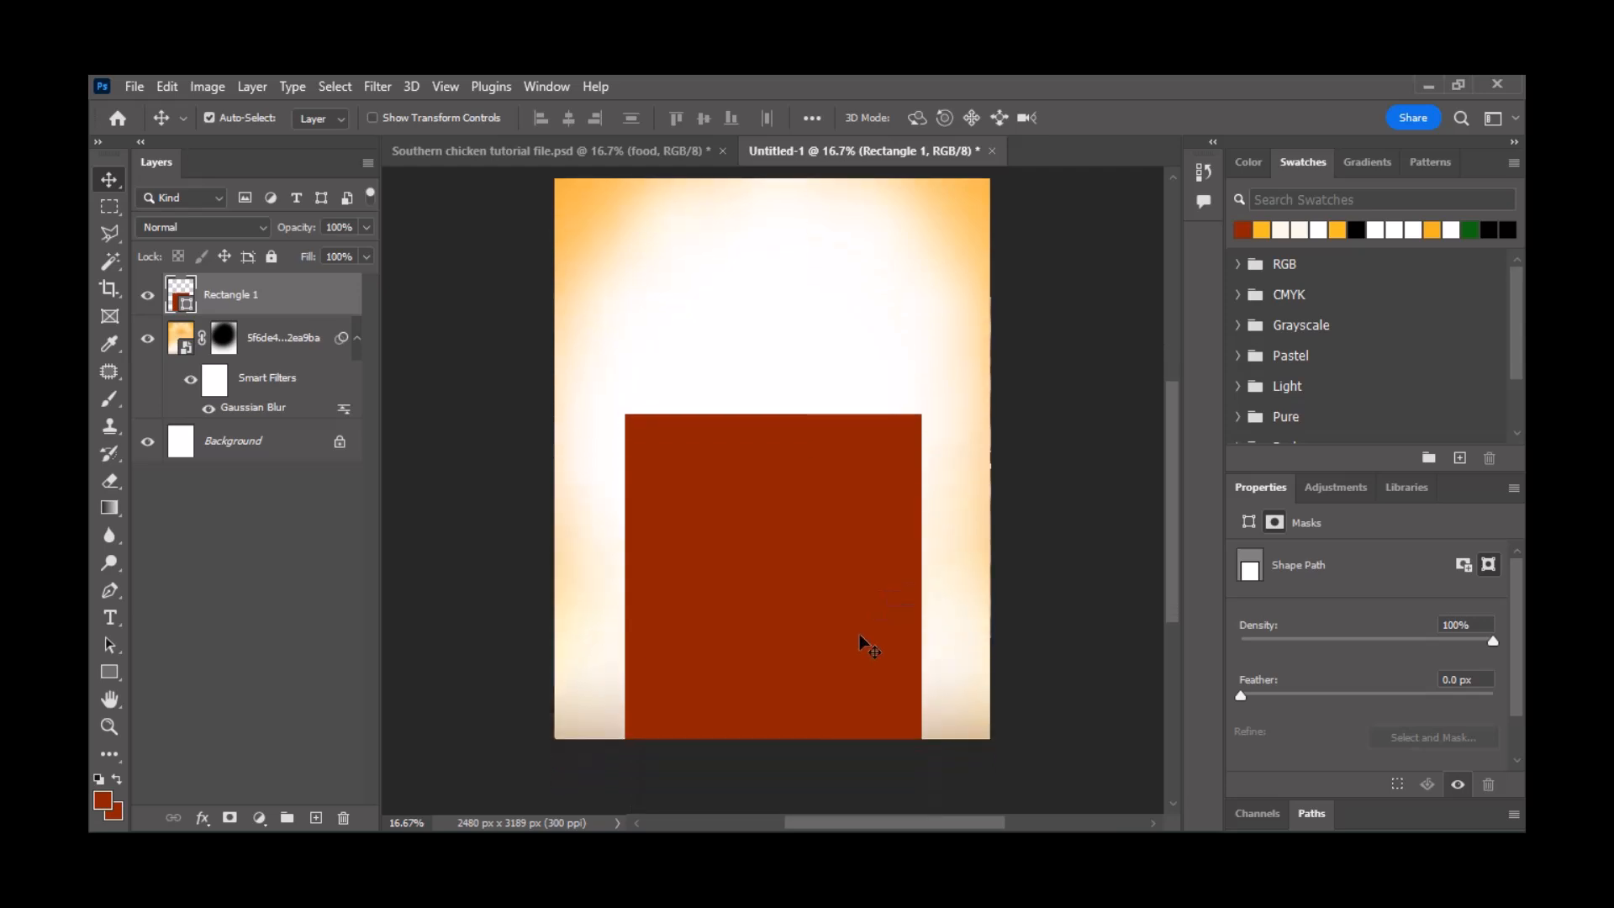
scroll(845, 626, "up", 1)
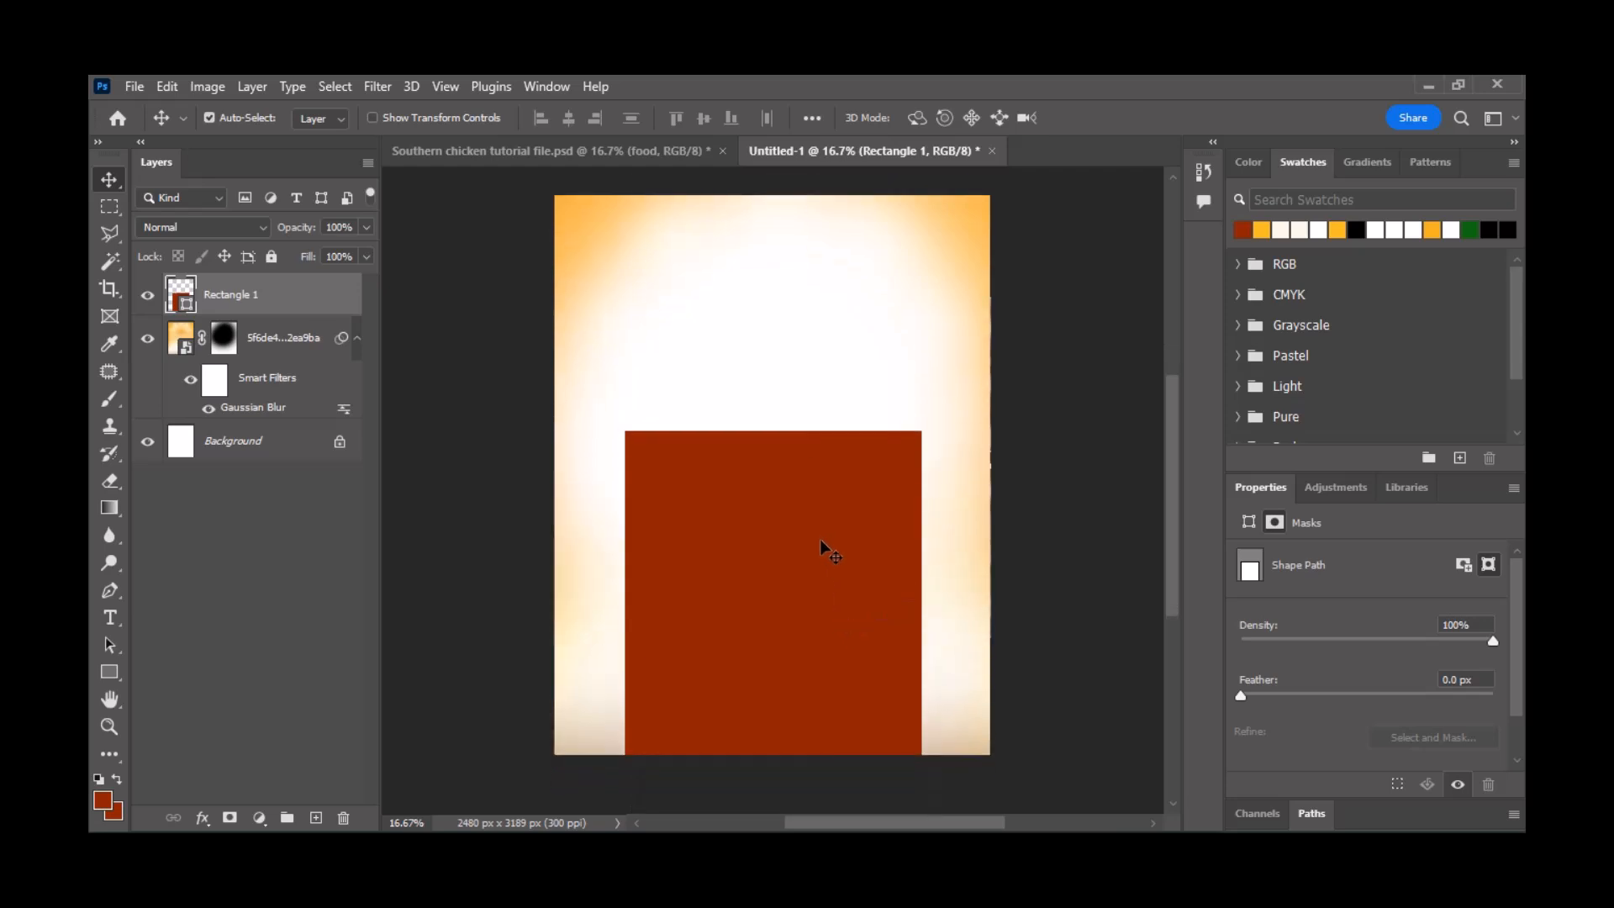
- Hide the Edikaikong image in the tutorial file and copy the Egusi-soup image into the flyer document
left_click(655, 155)
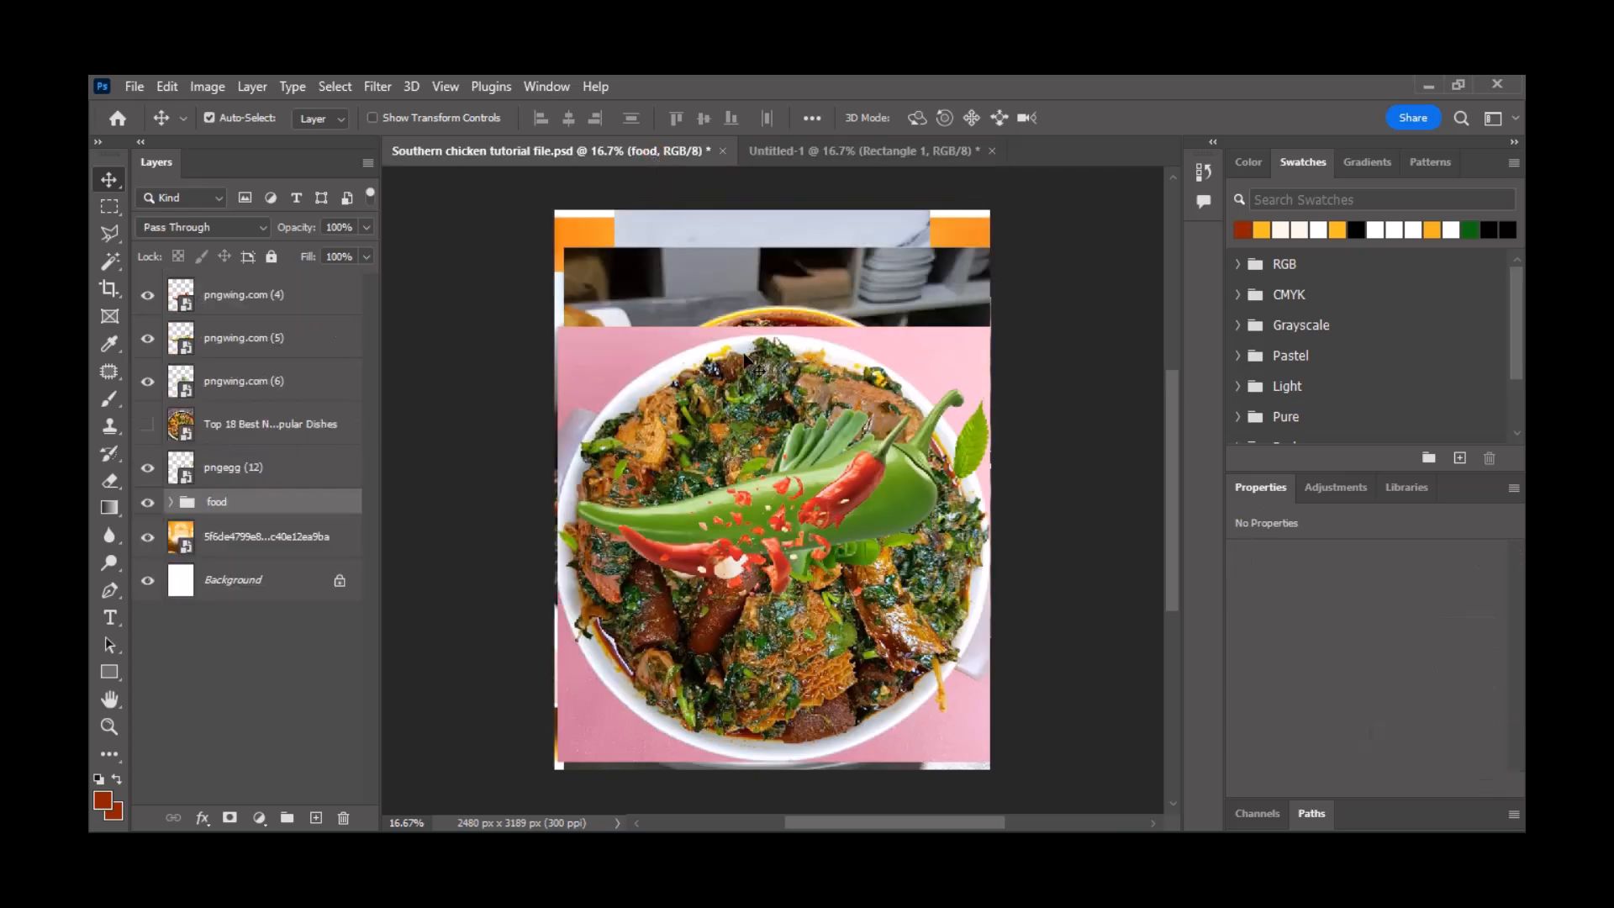
left_click(693, 380)
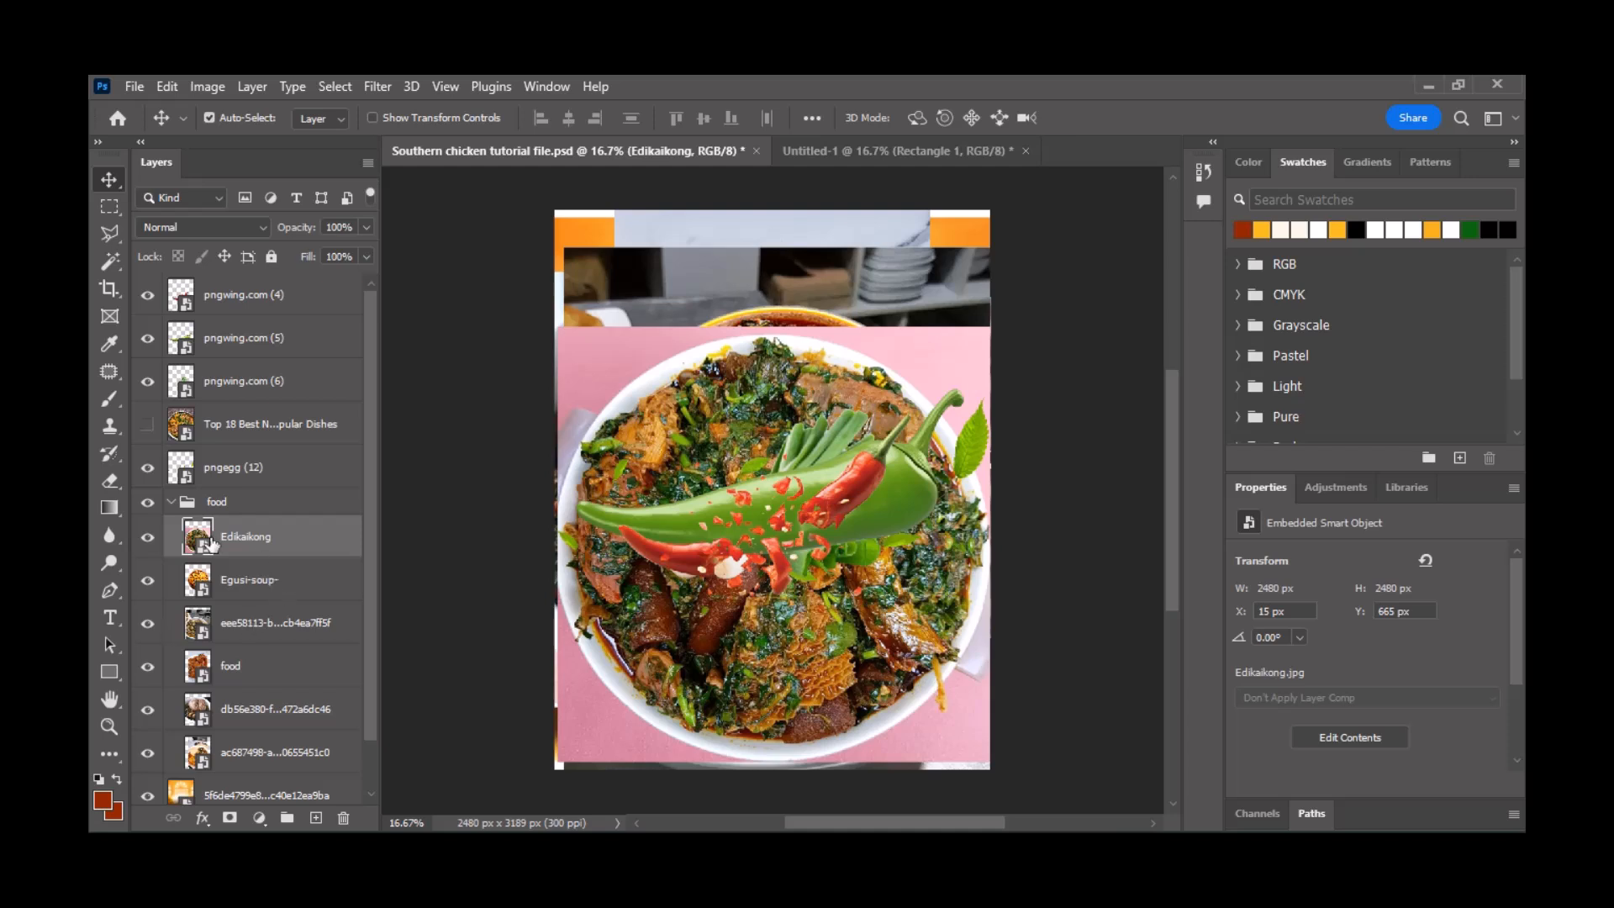
left_click(146, 540)
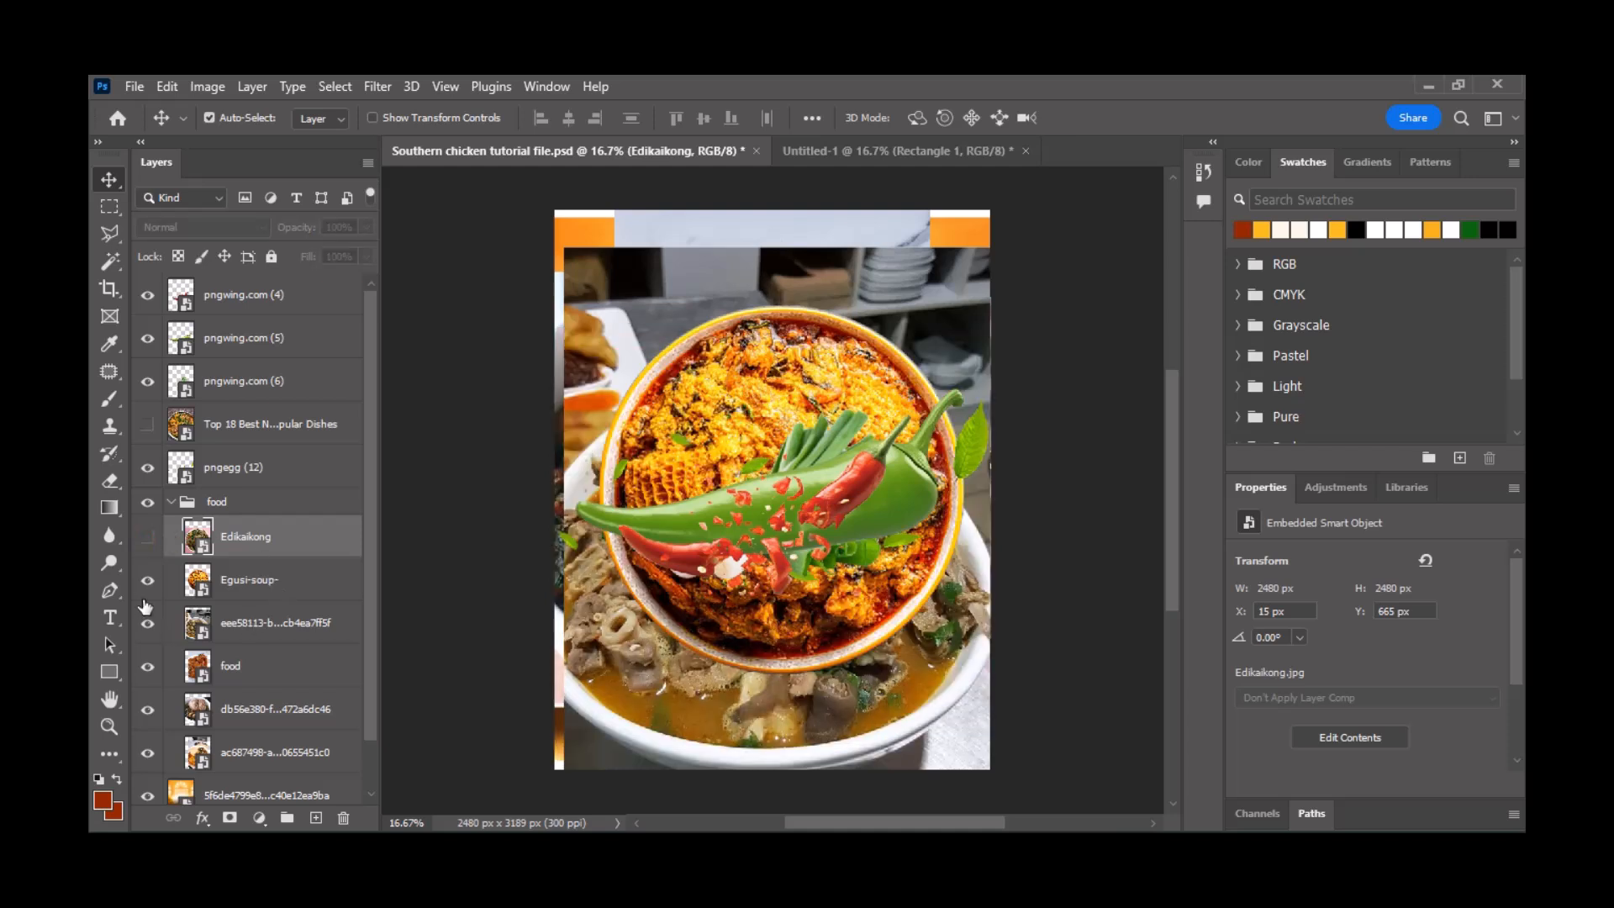
left_click(730, 413)
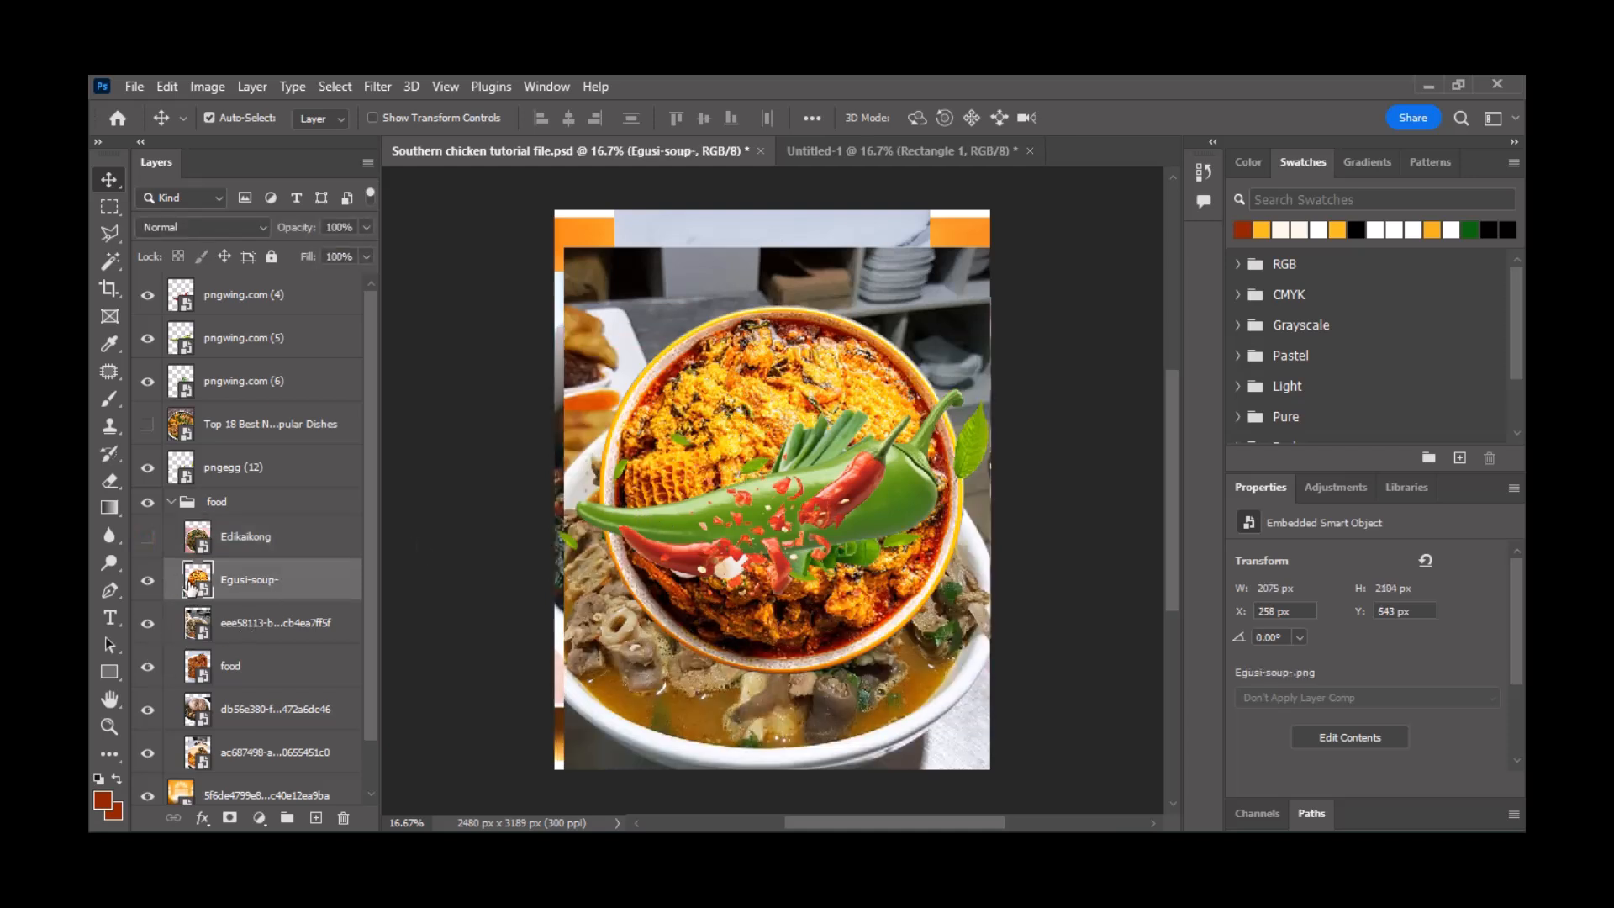
left_click_drag(191, 585, 730, 556)
- Scale the Egusi-soup image to about 114% and position it so the bowl runs off the canvas's left edge
key("ctrl+t")
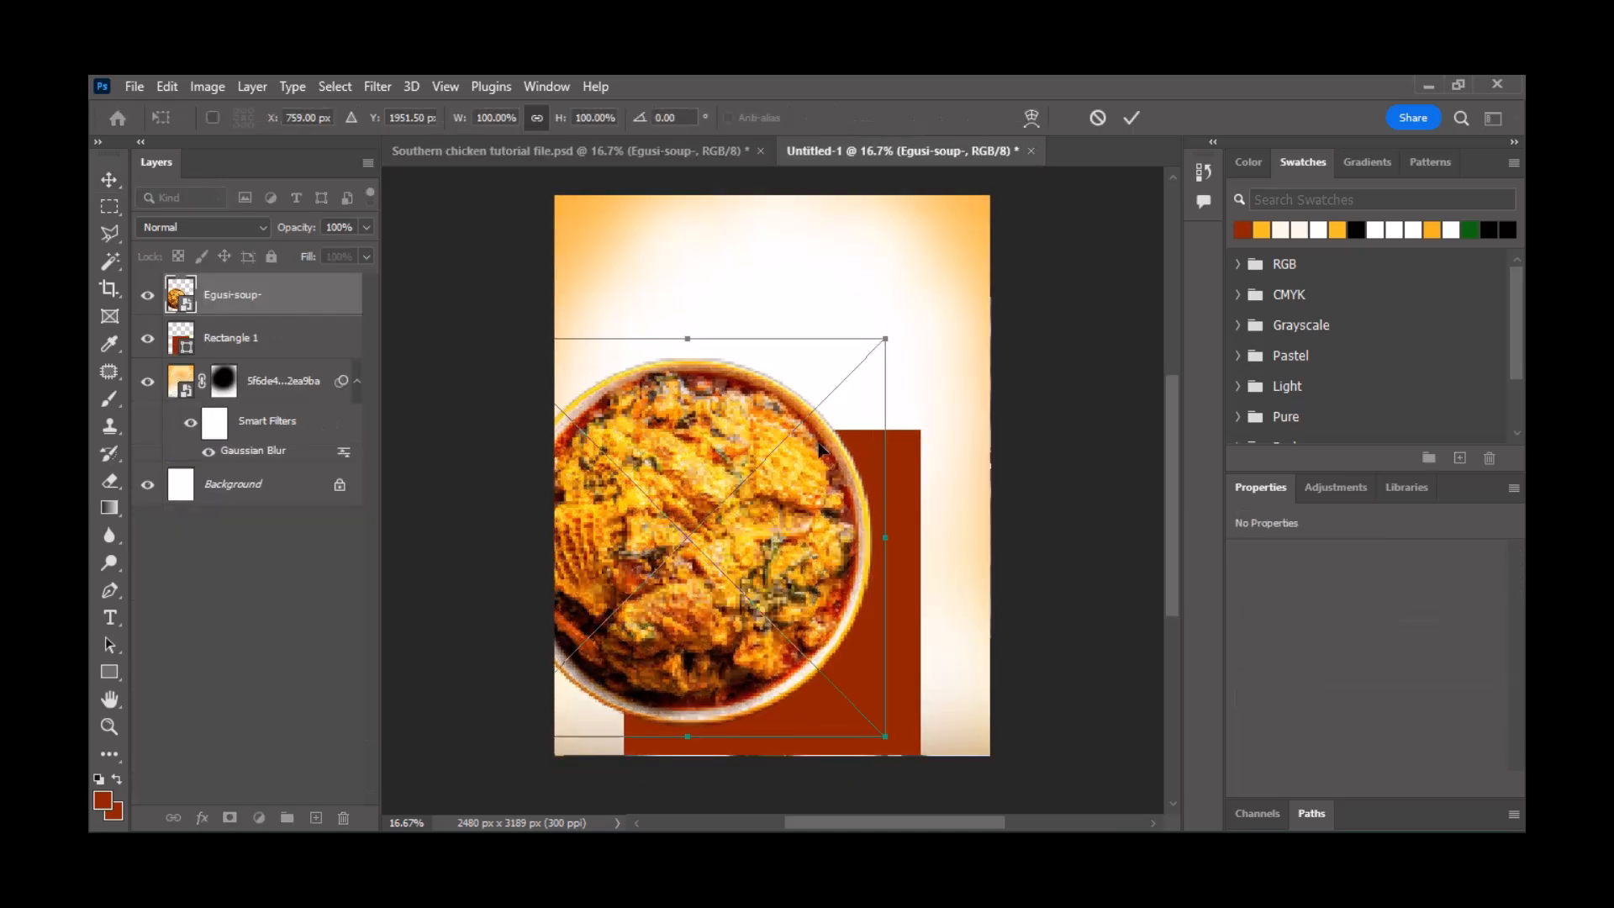
left_click_drag(874, 532, 753, 566)
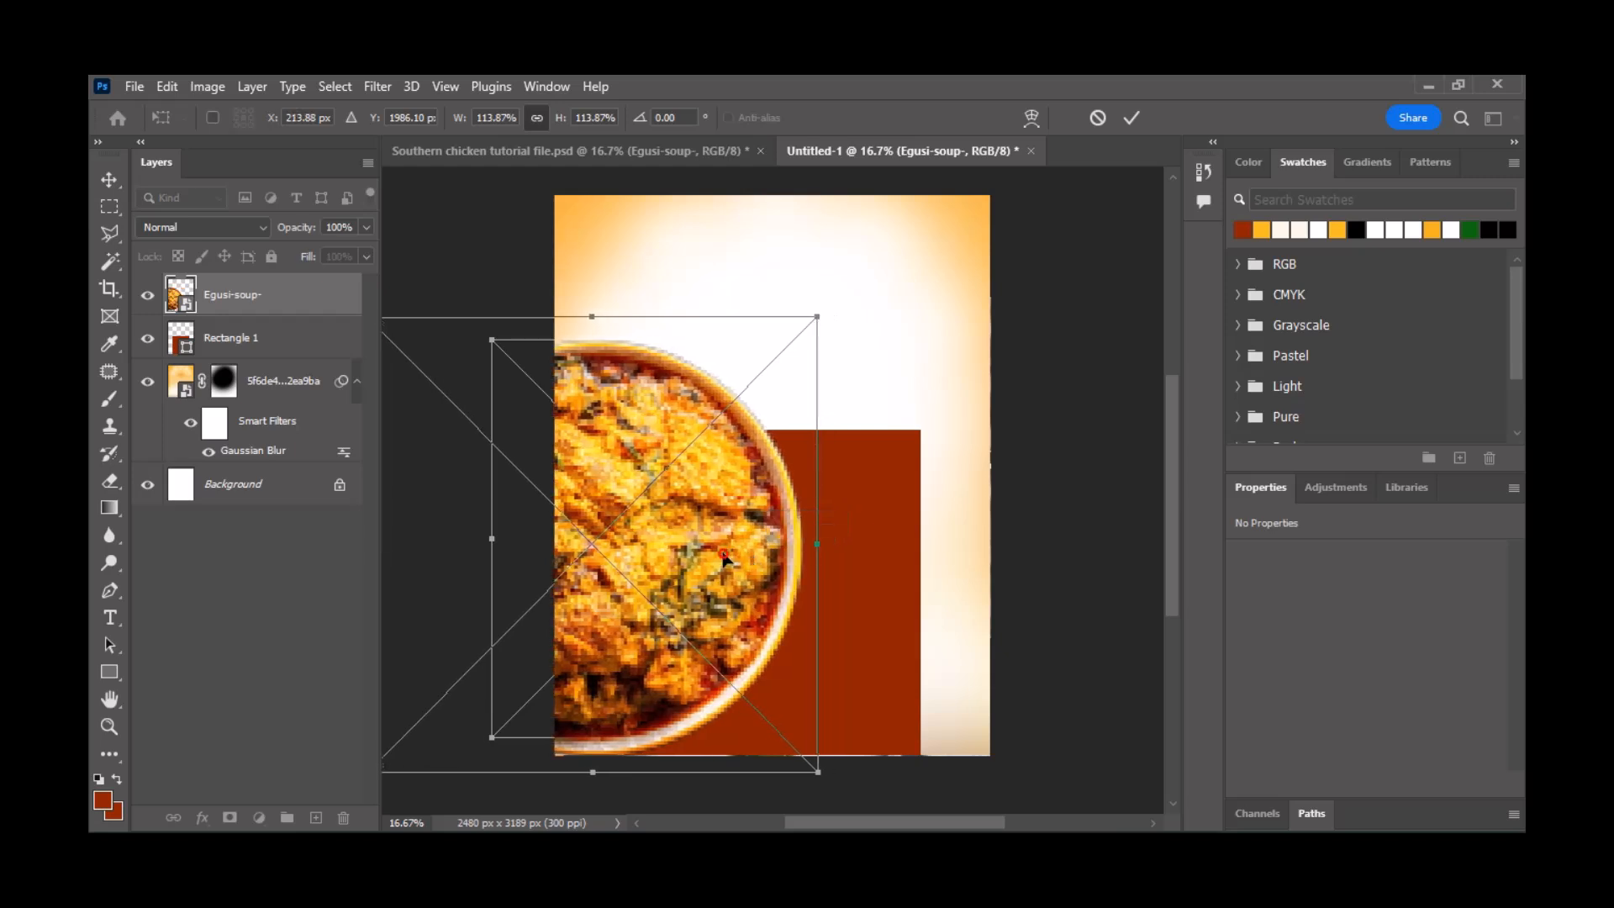
key("Return")
scroll(757, 546, "down", 2)
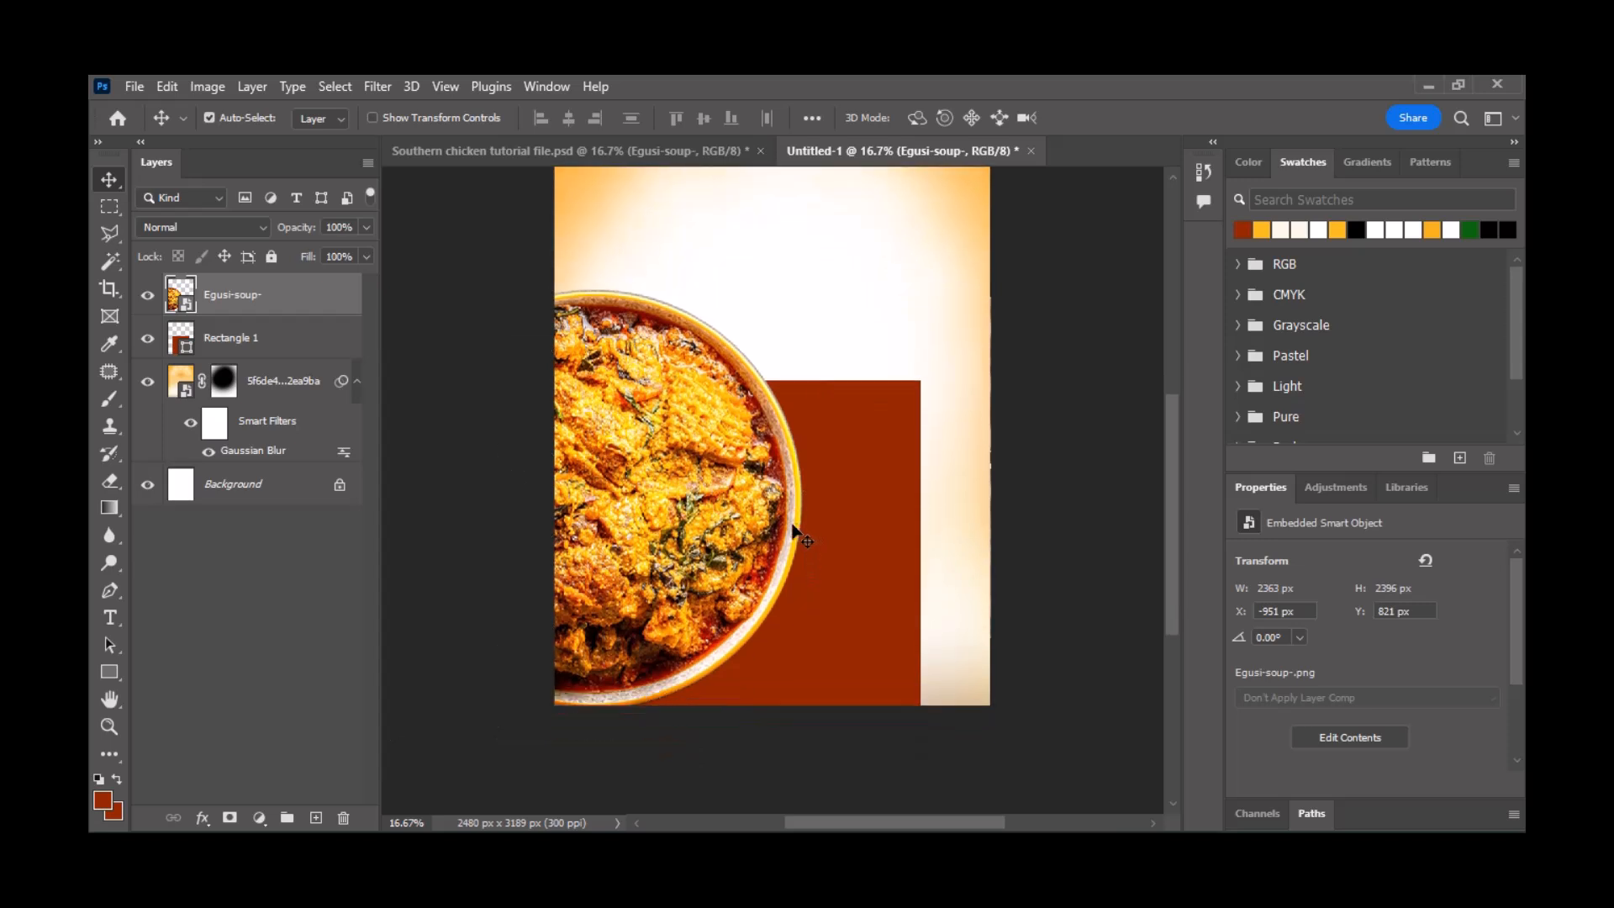
scroll(715, 464, "up", 1)
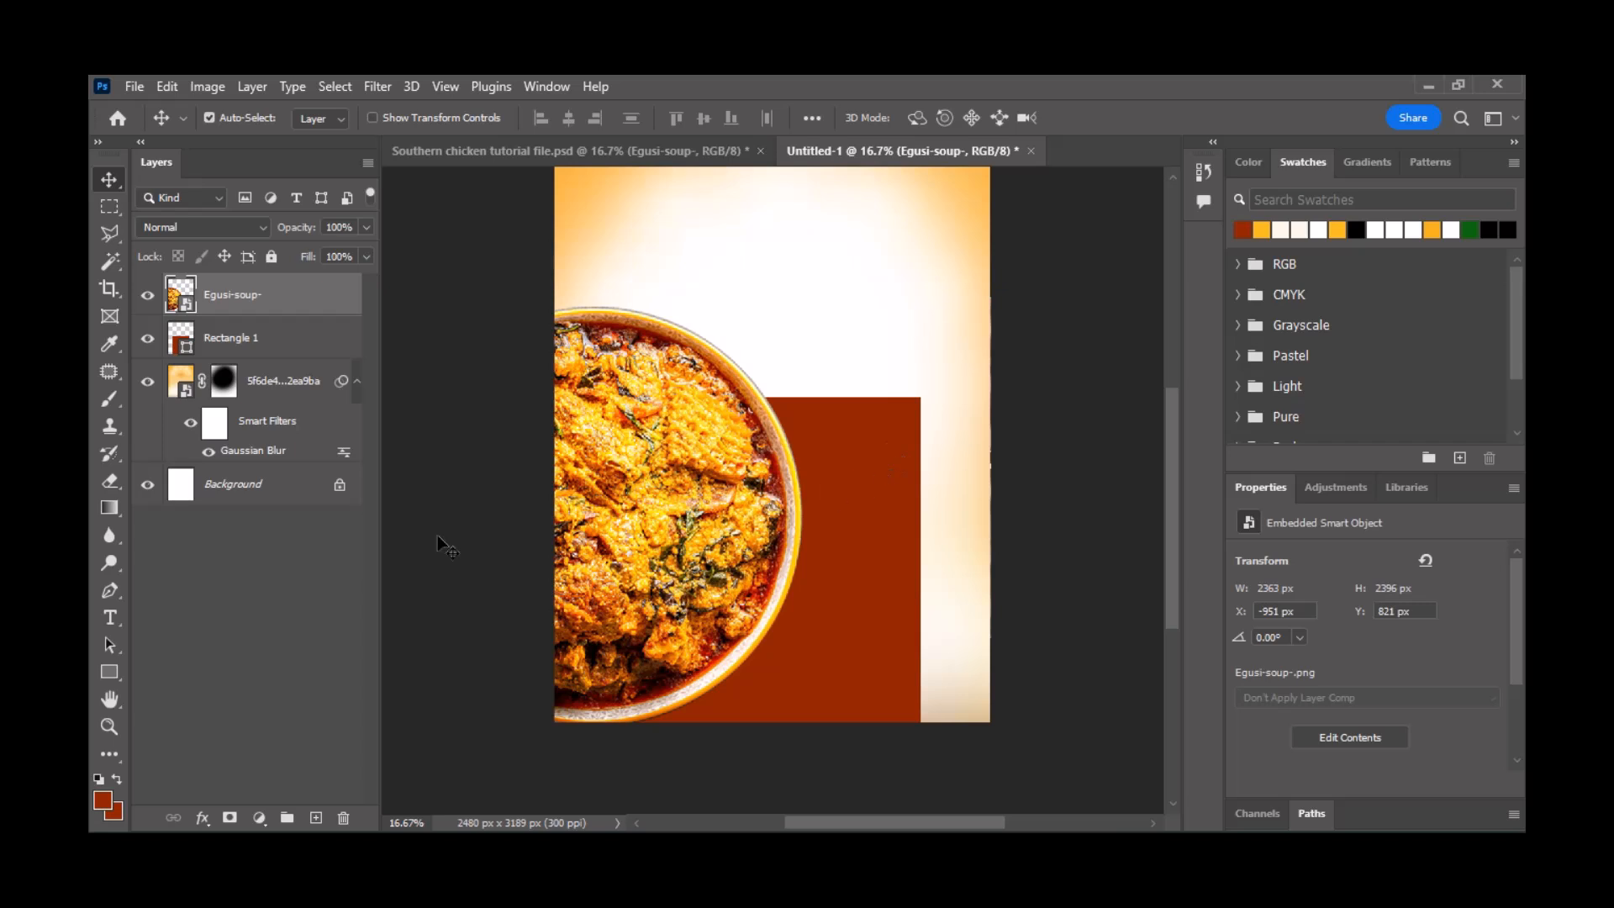
- Draw a rectangle about 483 px wide and 340 px high on the red panel, with a cream fill and no stroke
left_click(109, 673)
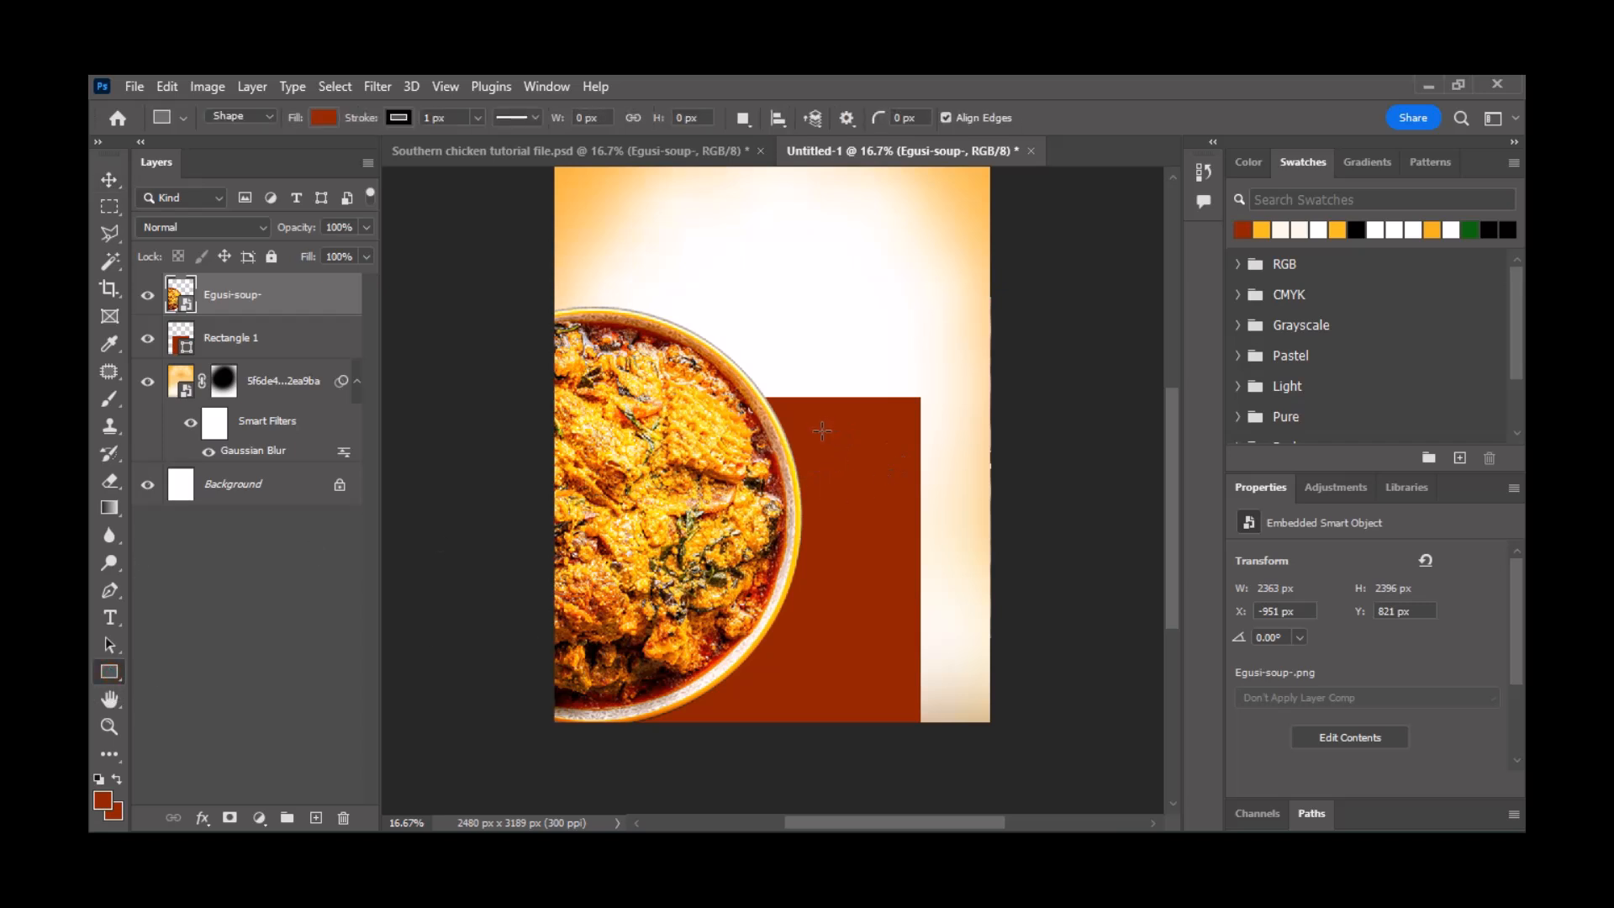
left_click_drag(822, 431, 906, 491)
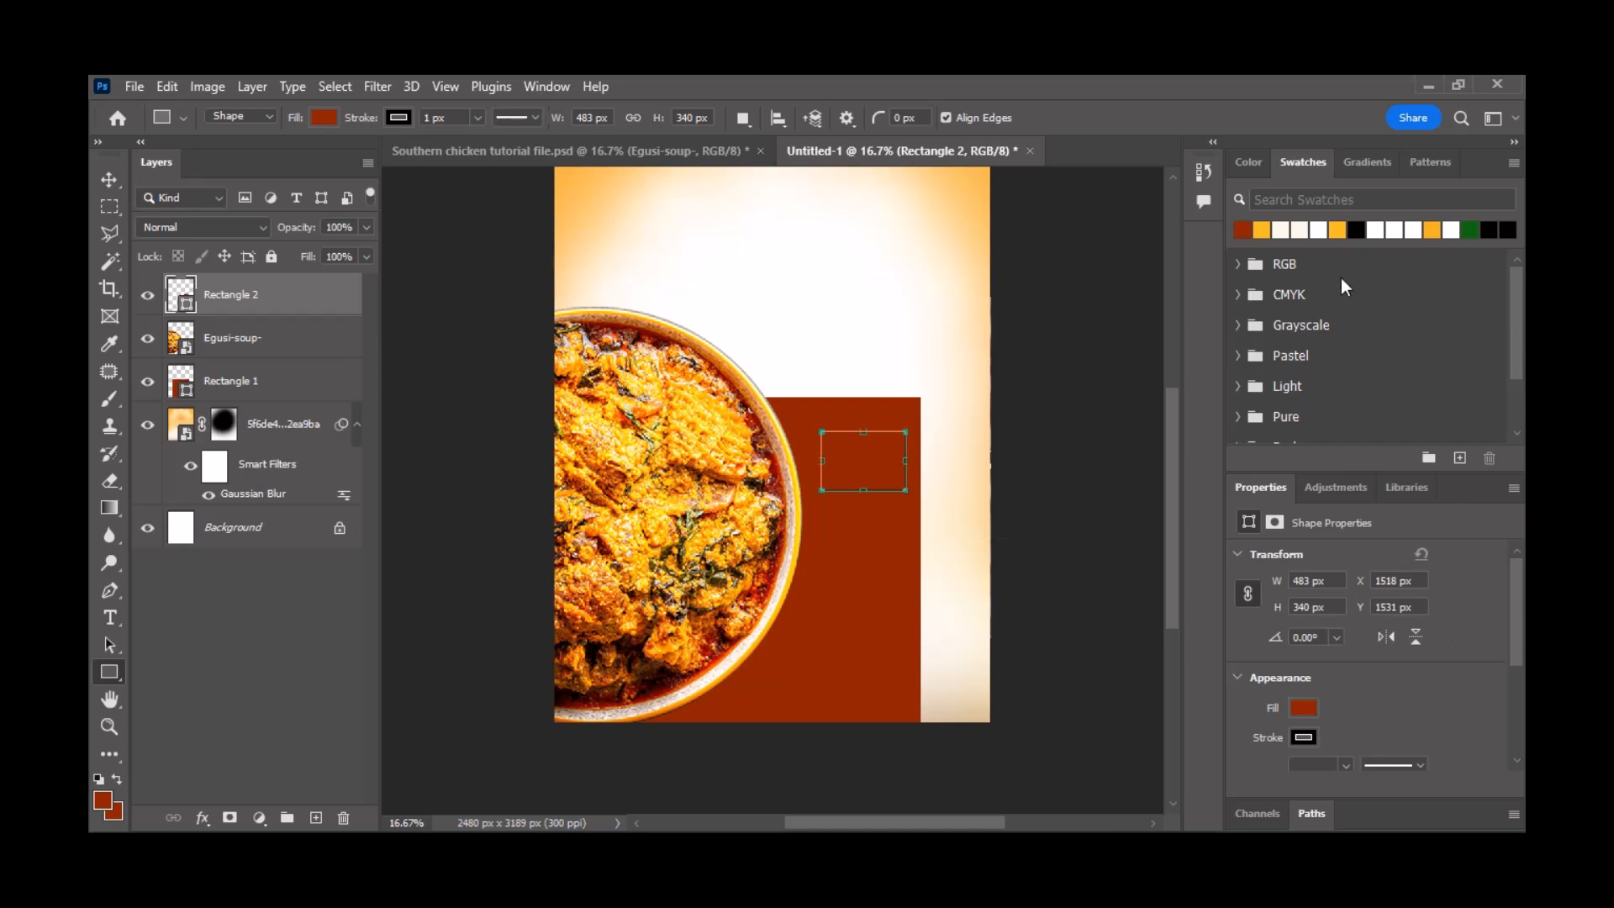
left_click(1278, 228)
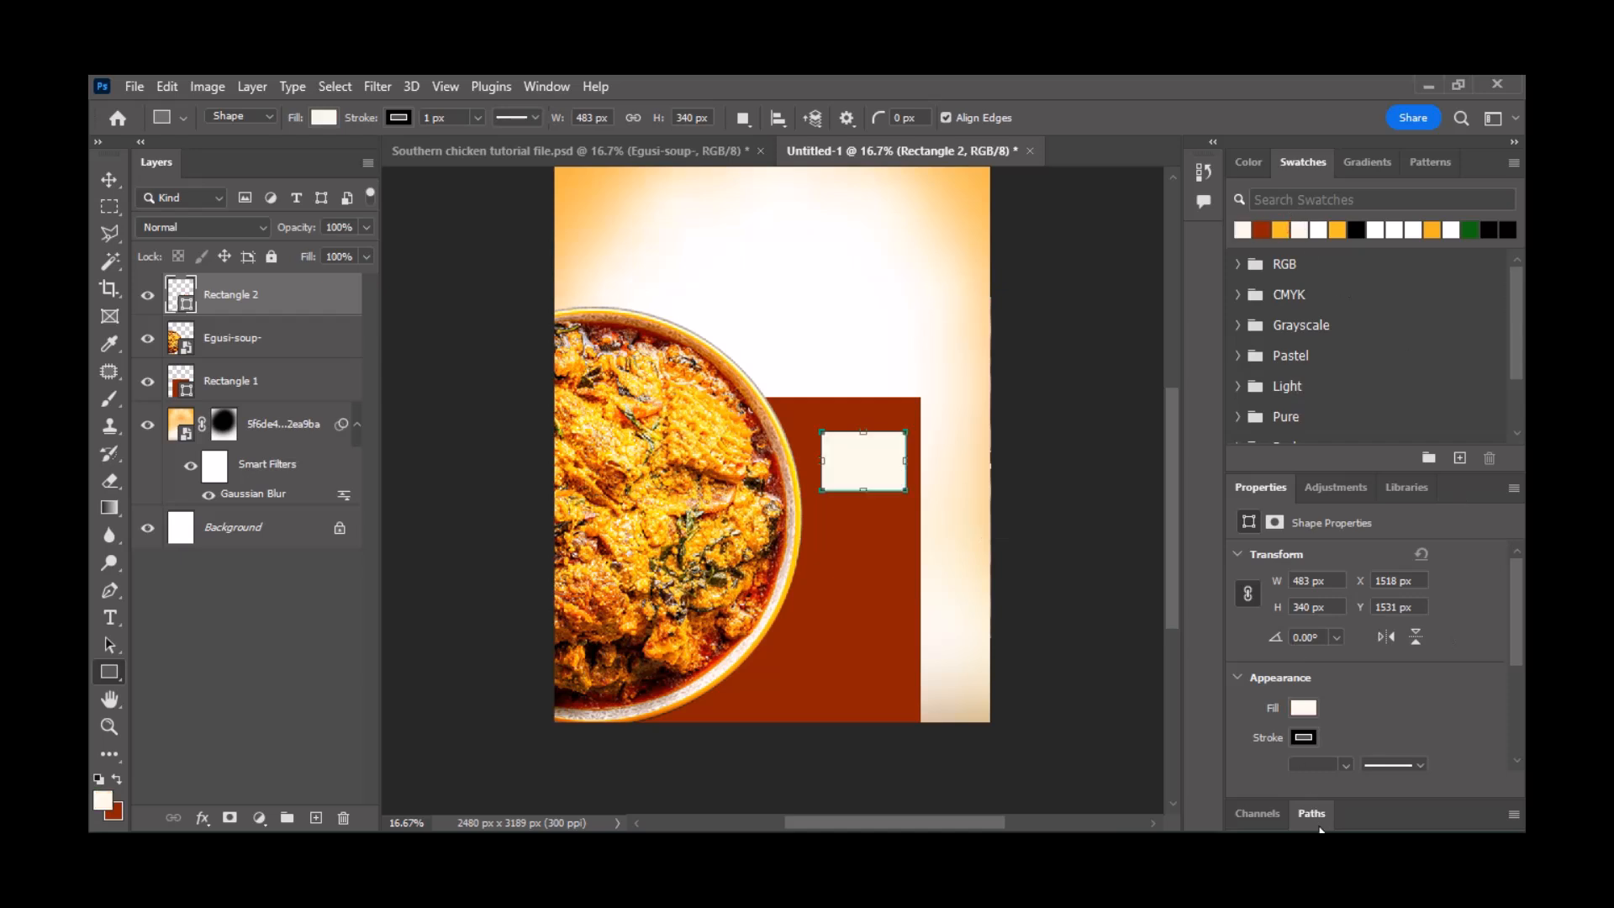
left_click(1296, 731)
left_click(1244, 488)
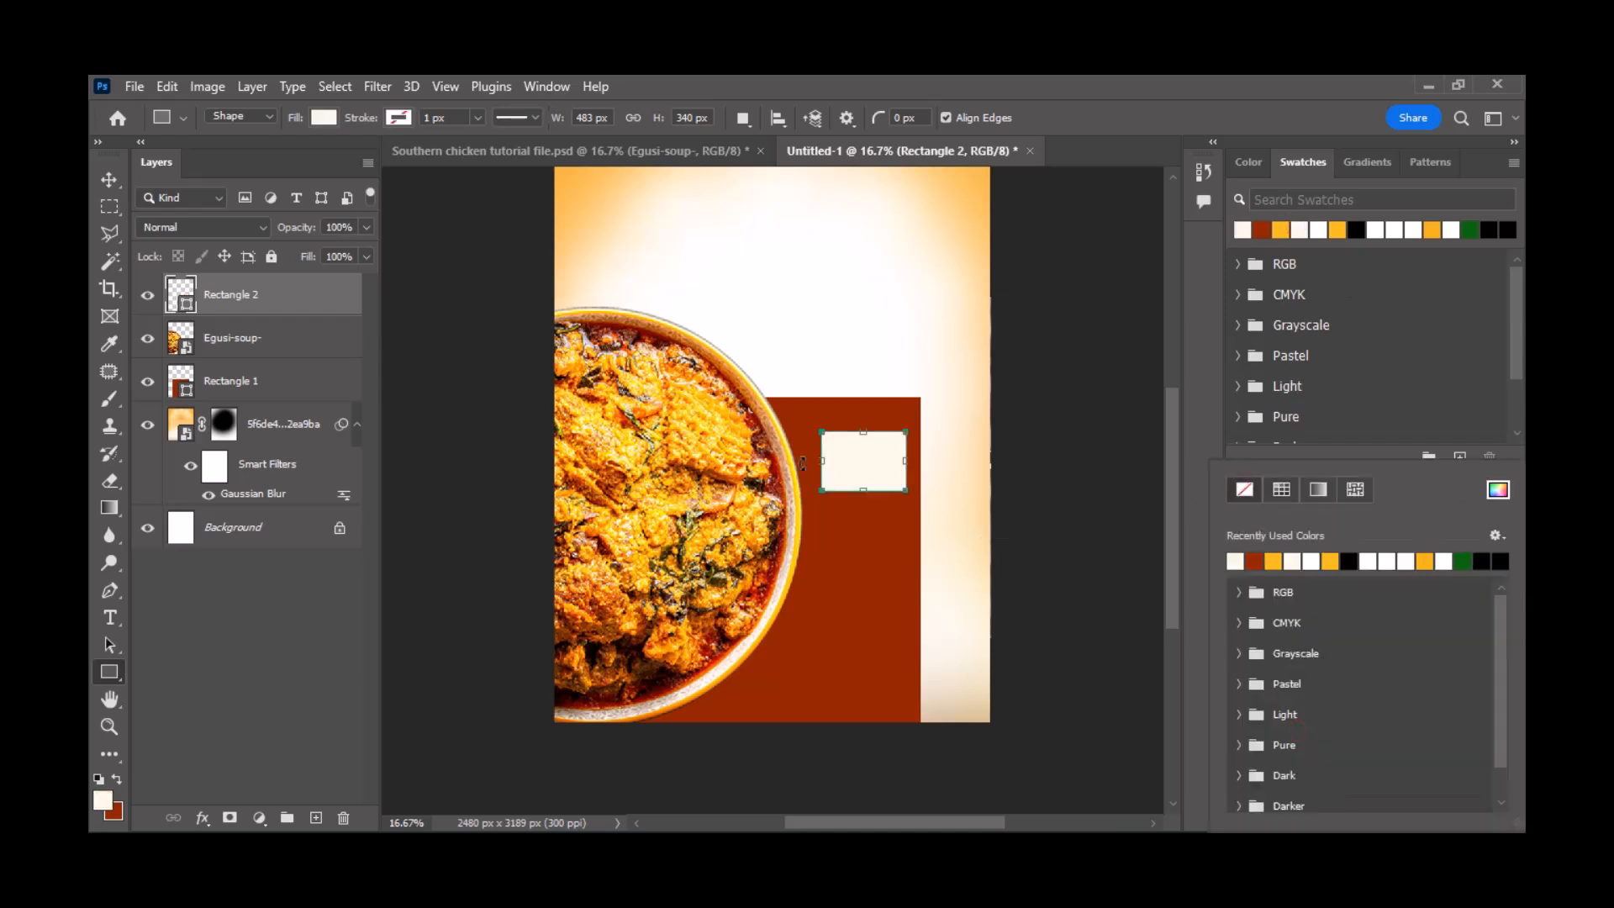
- Widen the cream rectangle to about 519 px, move its layer beneath Egusi-soup and tuck its left side behind the bowl
left_click(829, 458)
mouse_move(829, 458)
left_mouse_down()
mouse_move(805, 458)
mouse_move(824, 459)
left_mouse_up()
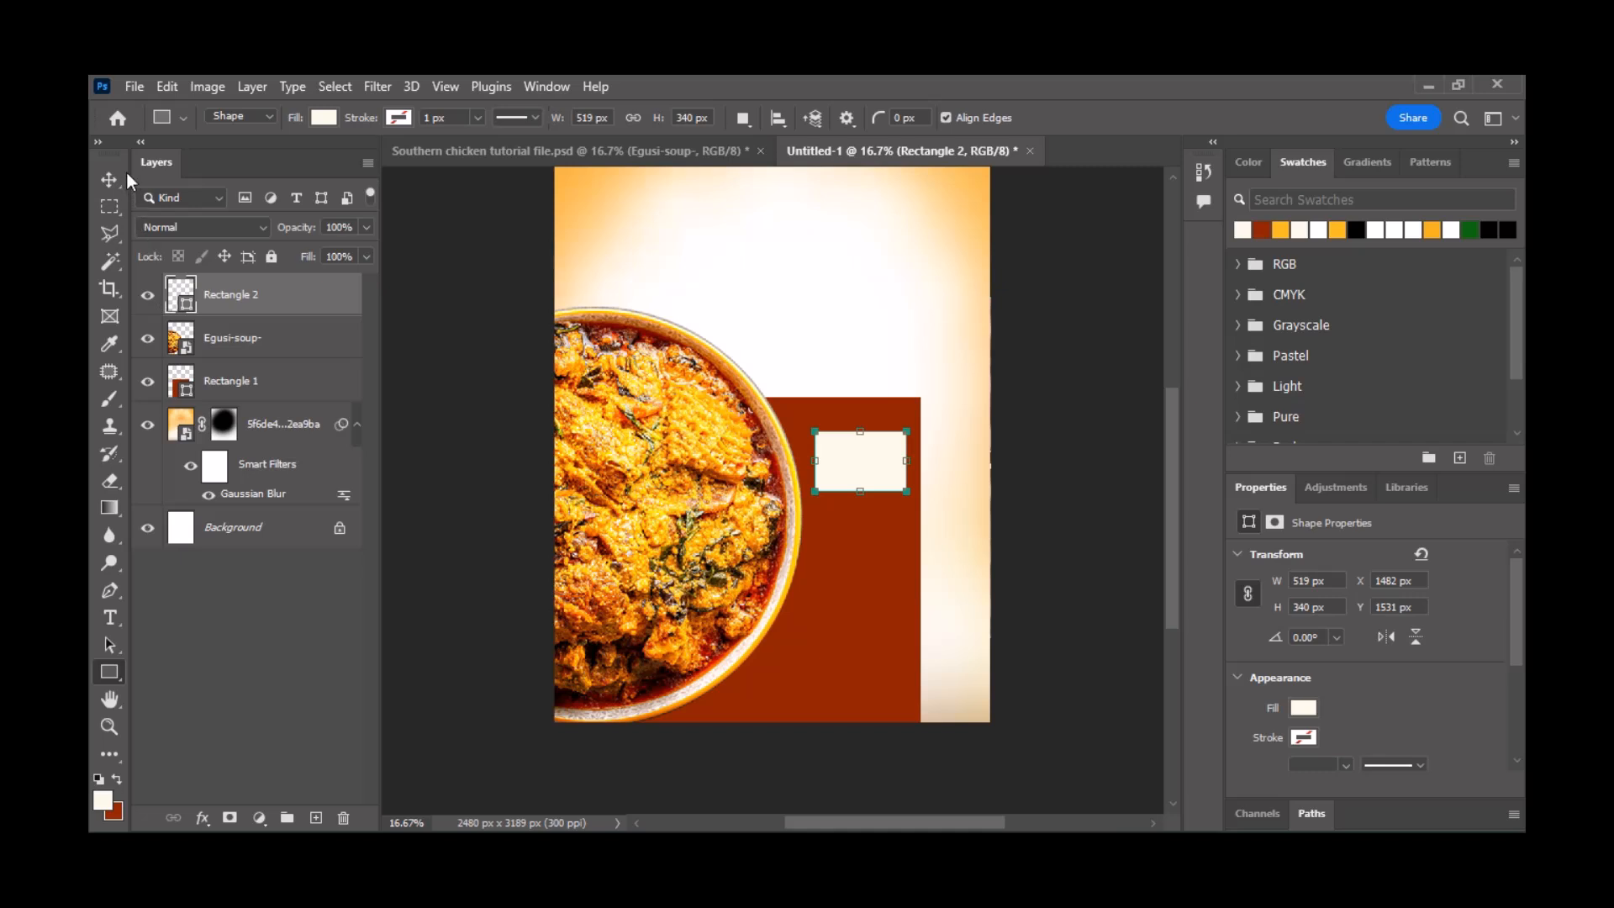
left_click(109, 178)
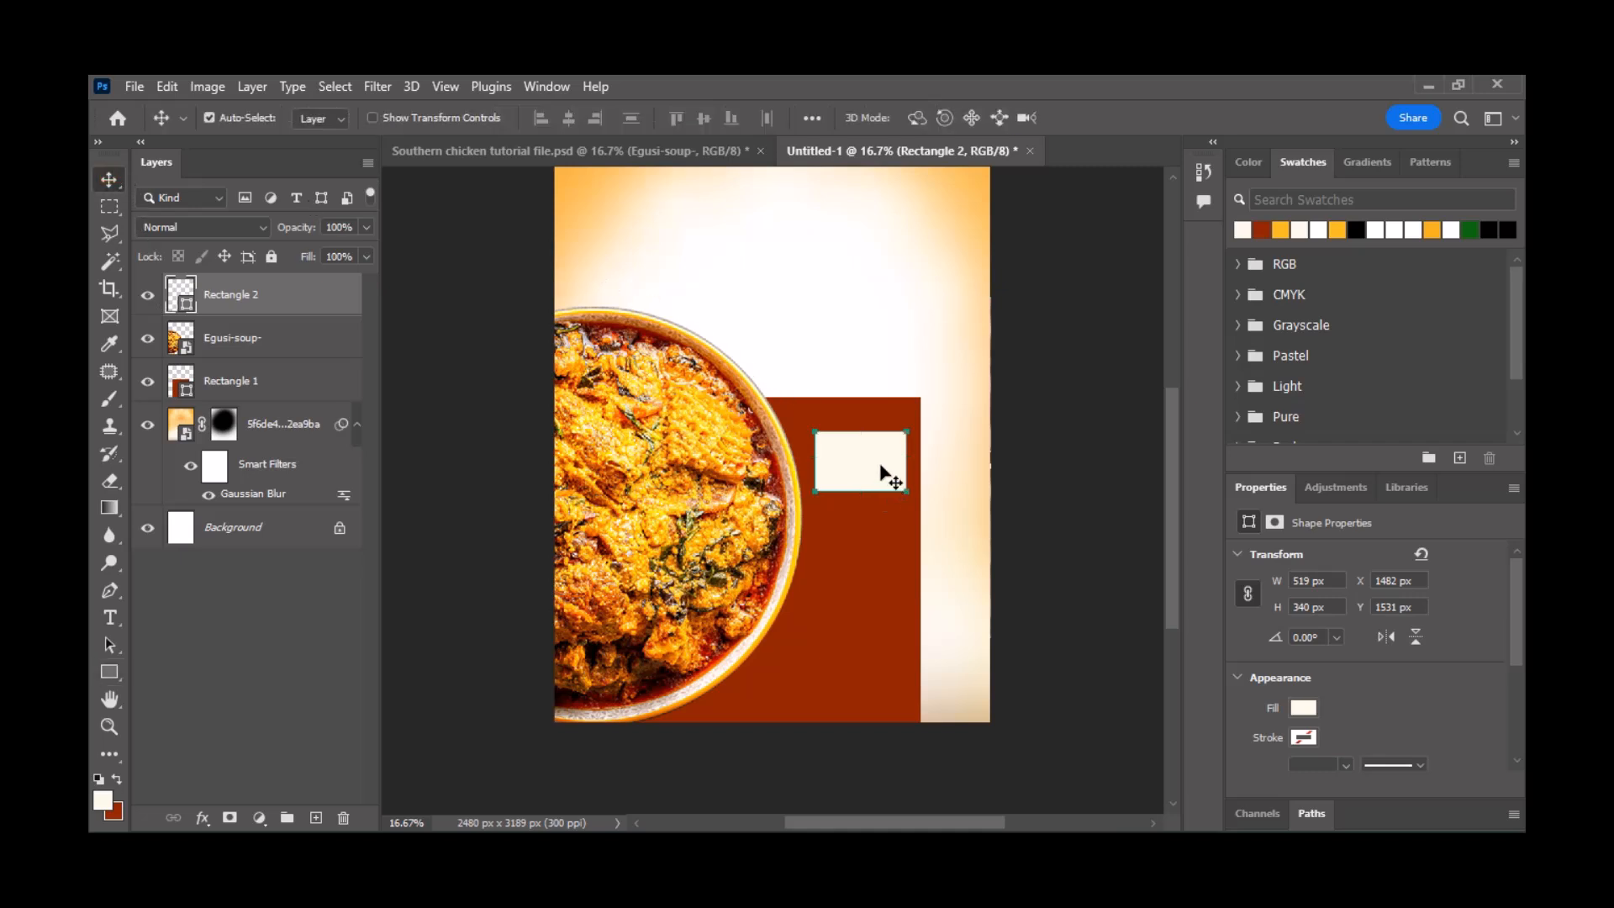
left_click_drag(880, 466, 855, 462)
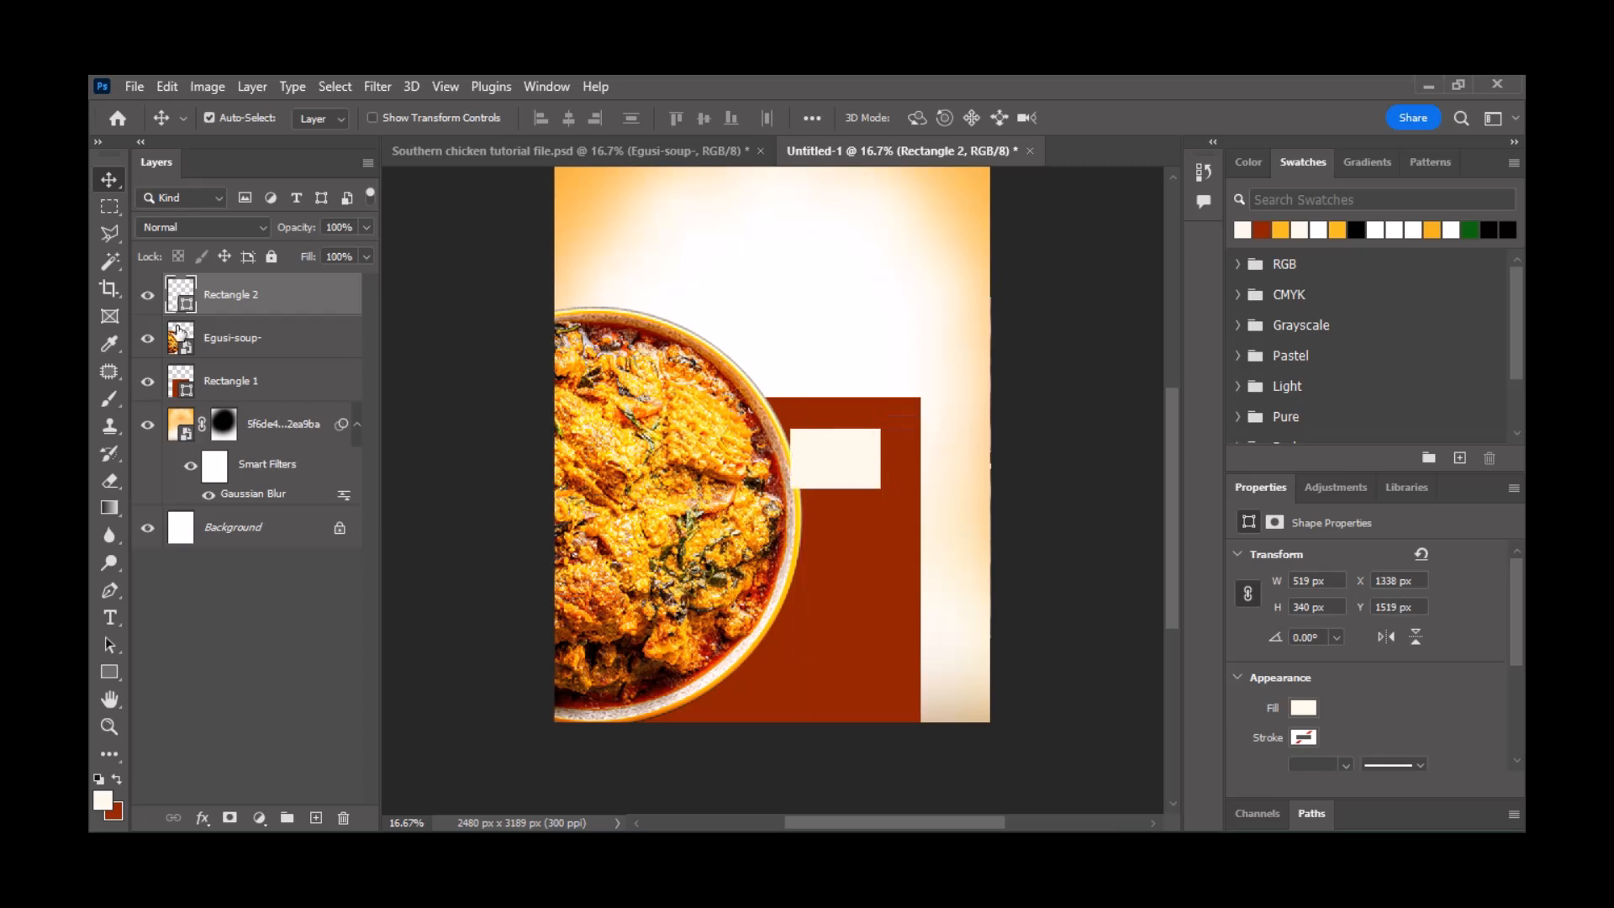
left_click_drag(269, 292, 238, 353)
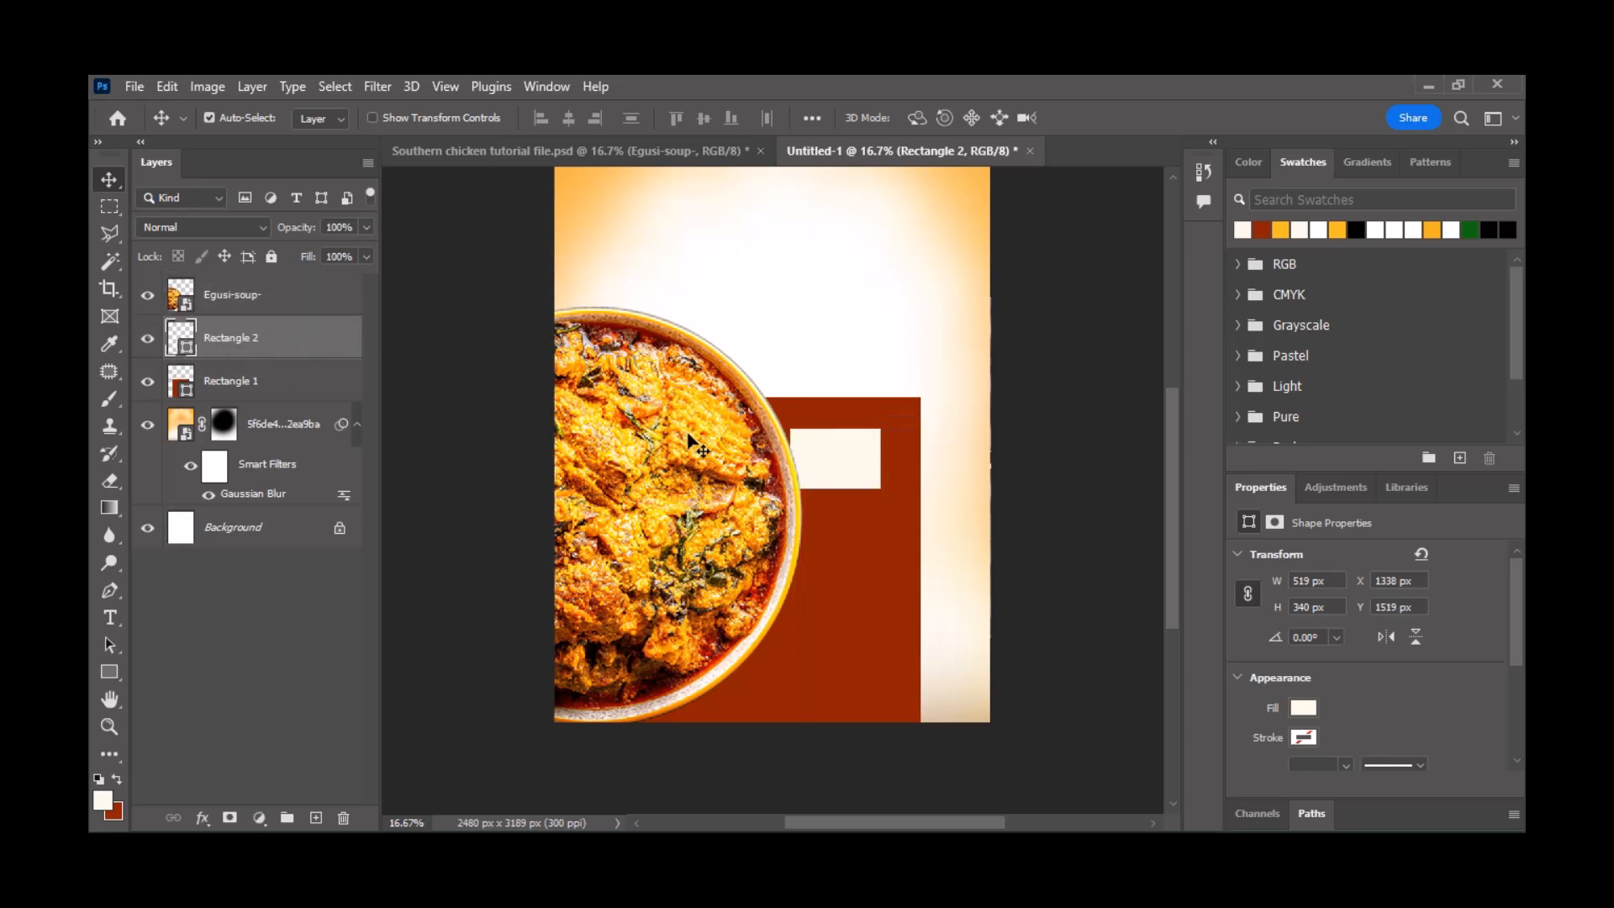
left_click_drag(851, 464, 835, 467)
- Scale the cream rectangle up proportionally to about 675 px wide and 442 px high
key("ctrl+t")
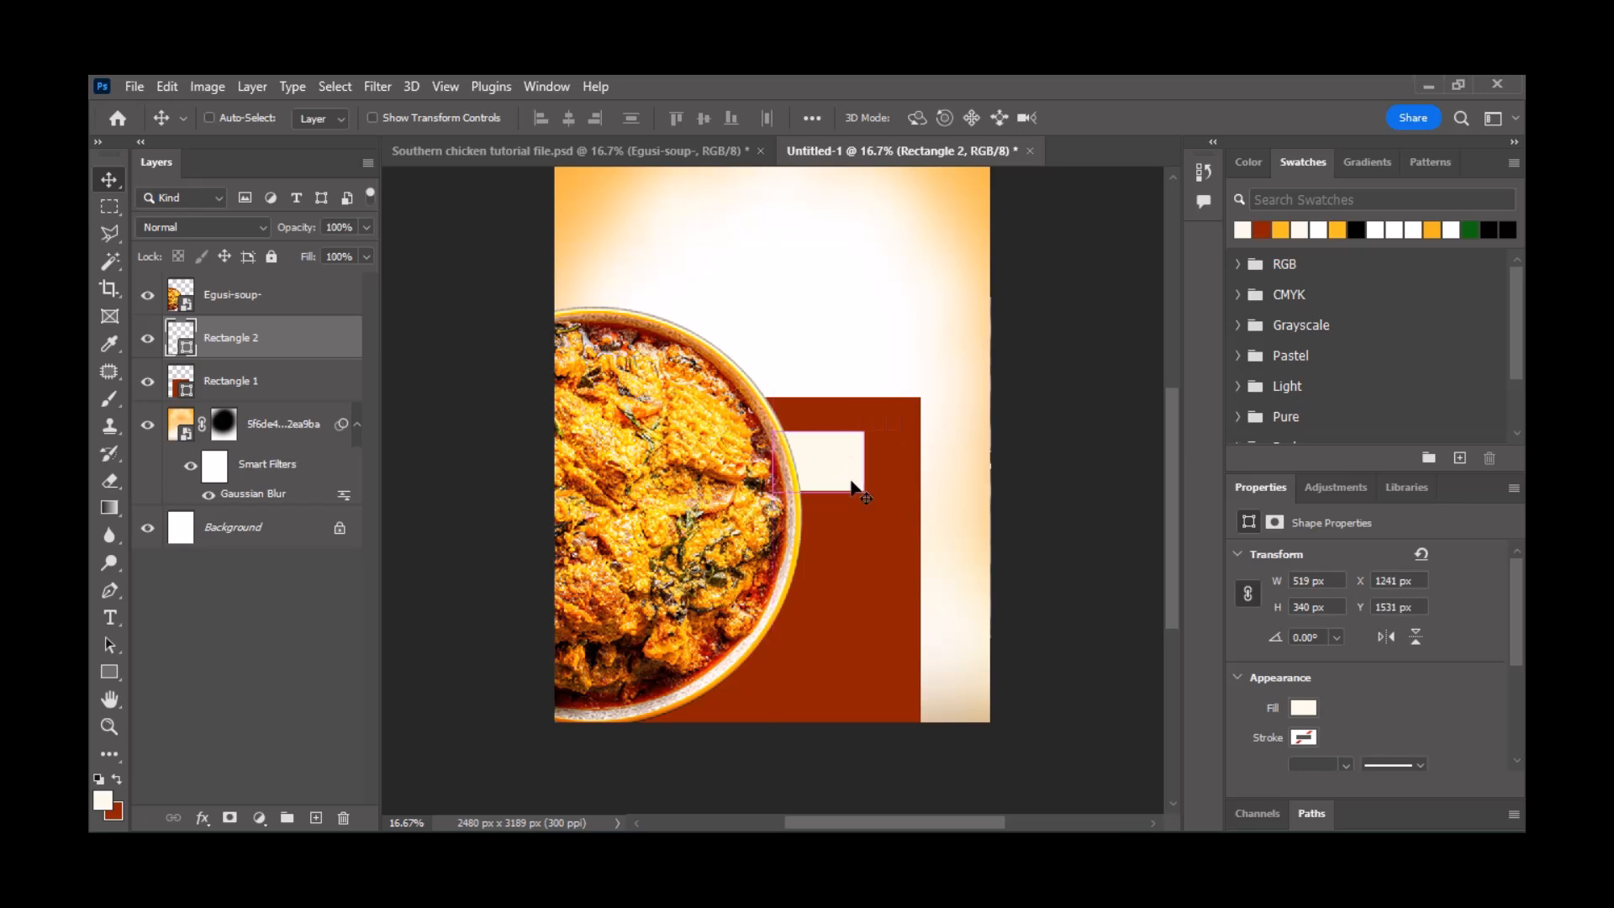
left_click_drag(869, 471, 896, 480)
left_click(871, 483)
left_click(872, 482)
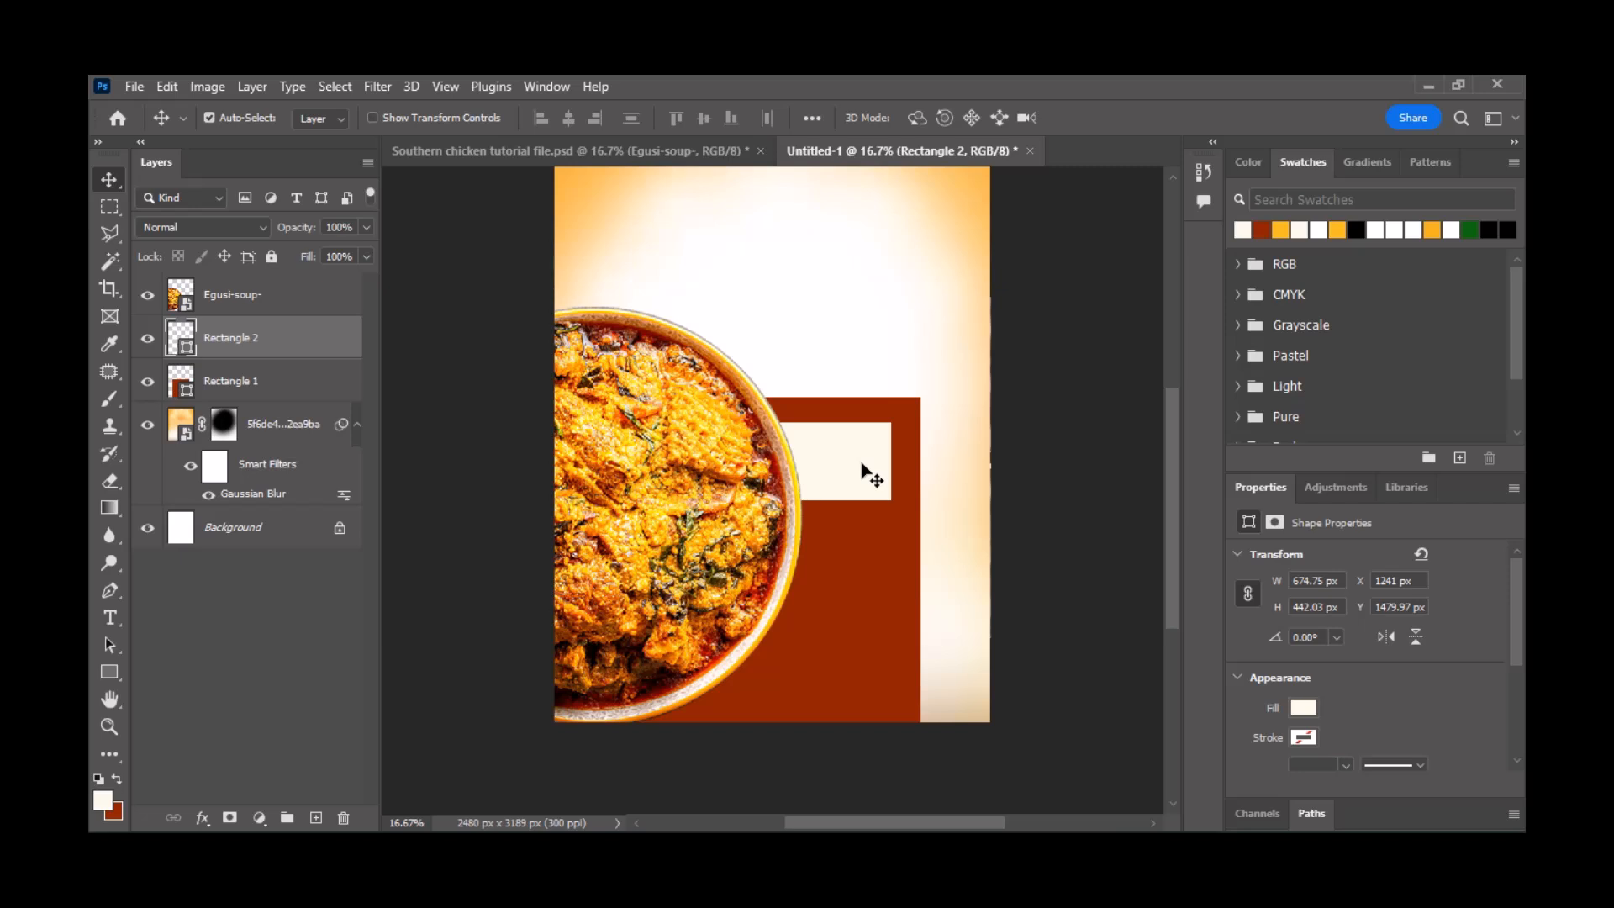
- Duplicate the cream rectangle twice in an evenly spaced column below it and widen the lowest copy to about 974 px behind the bowl
left_click_drag(866, 472, 857, 643)
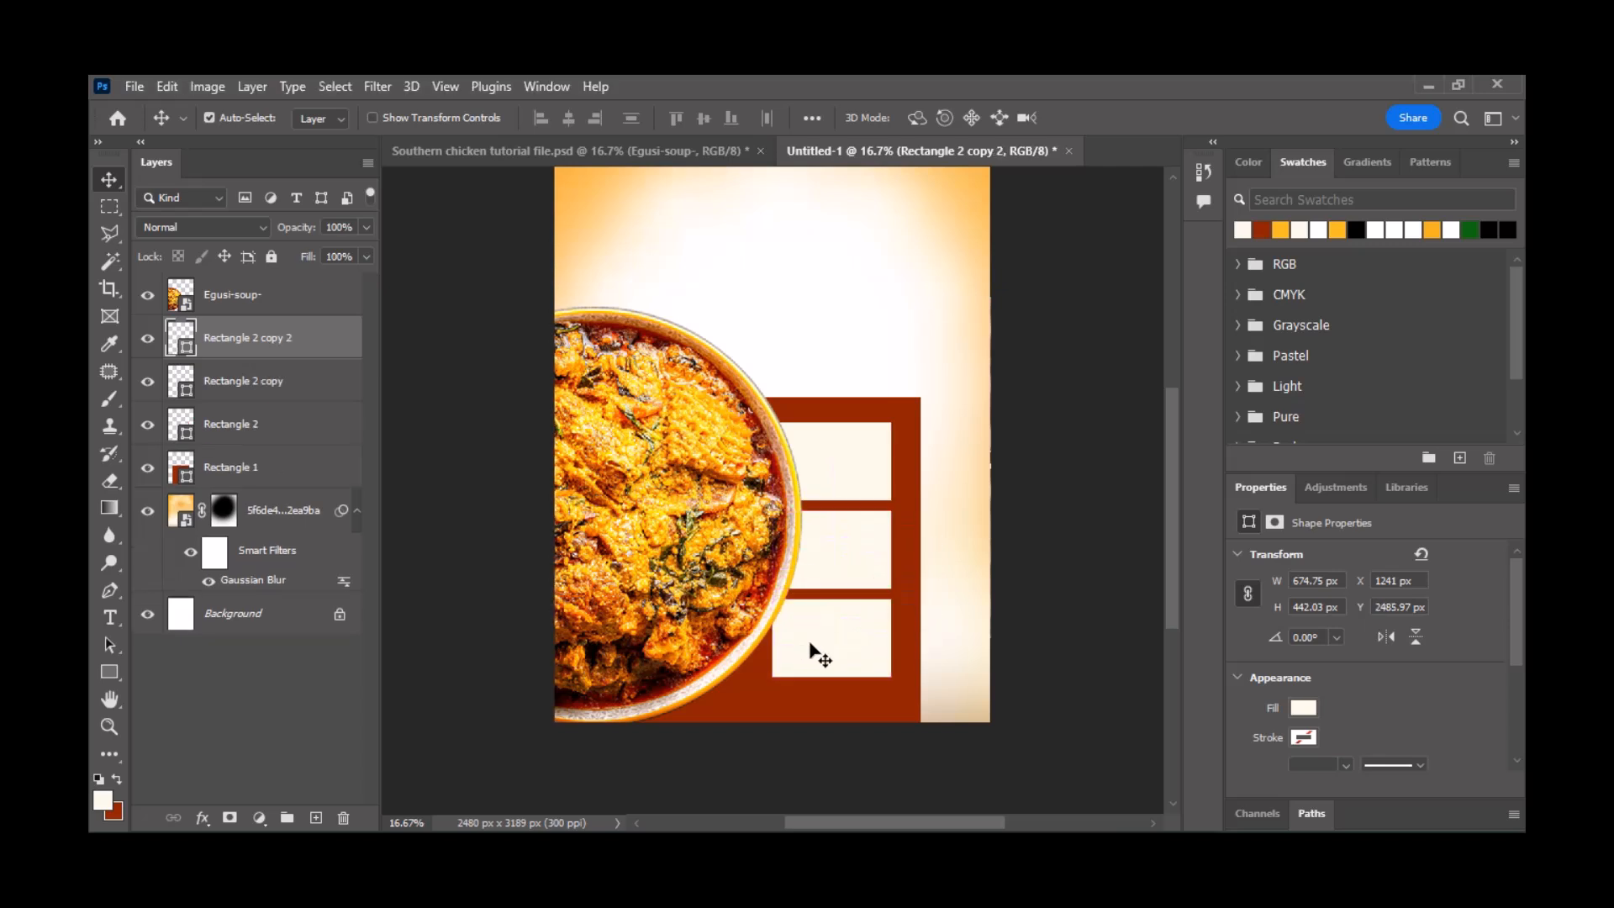
key("ctrl")
key("ctrl+t")
left_click_drag(775, 637, 727, 639)
double_click(837, 646)
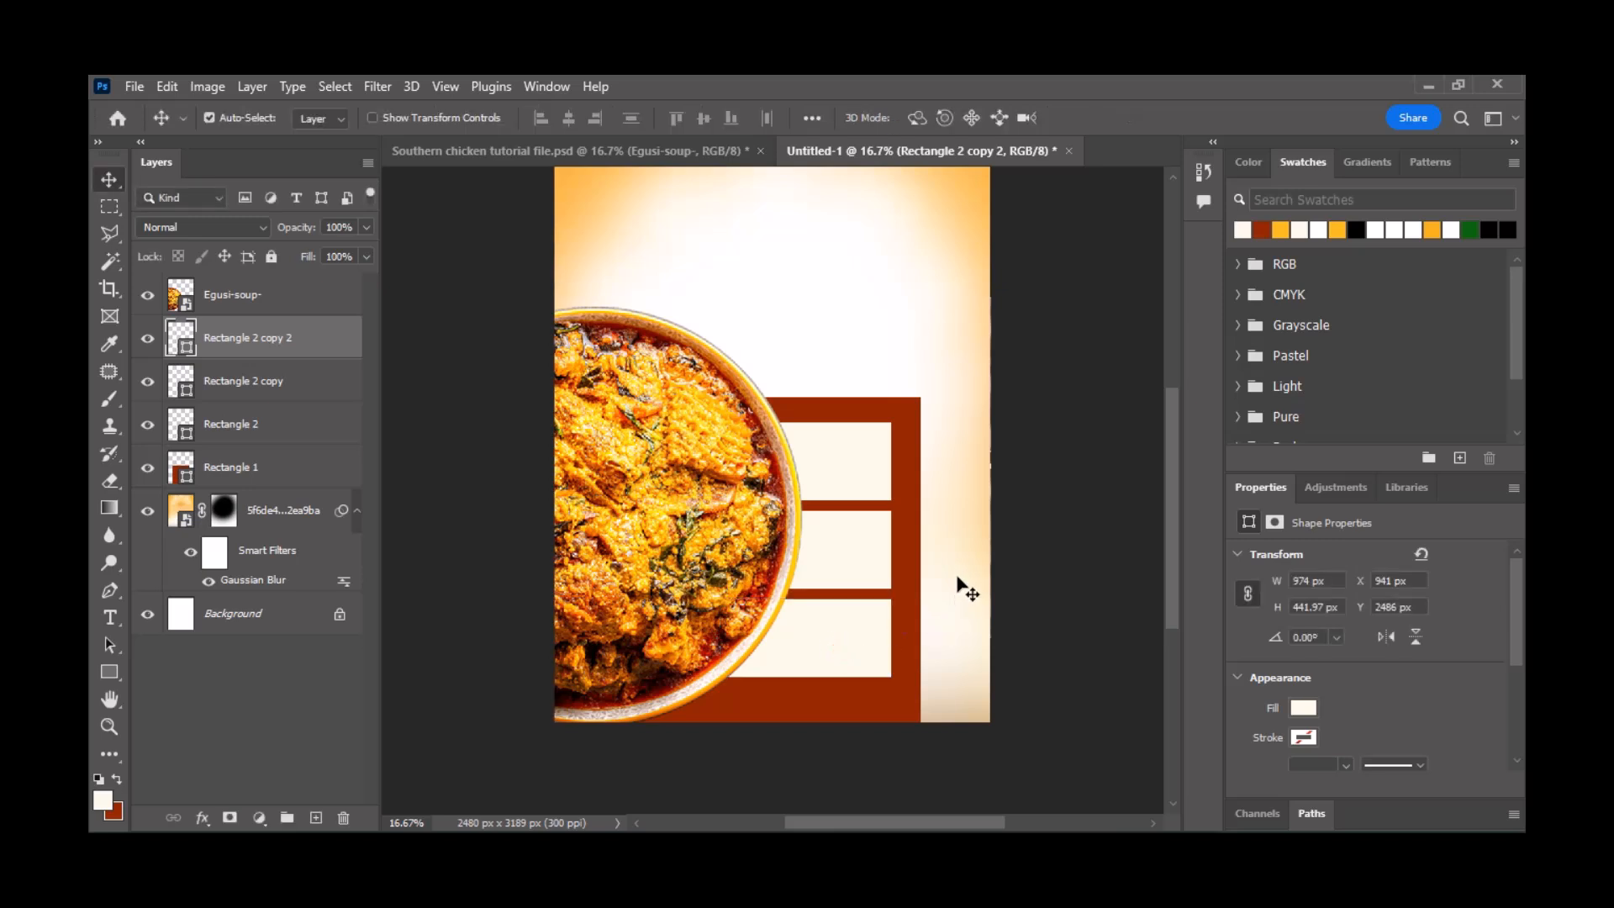
- Slightly round all corners of the large dark red rectangle
left_click(919, 409)
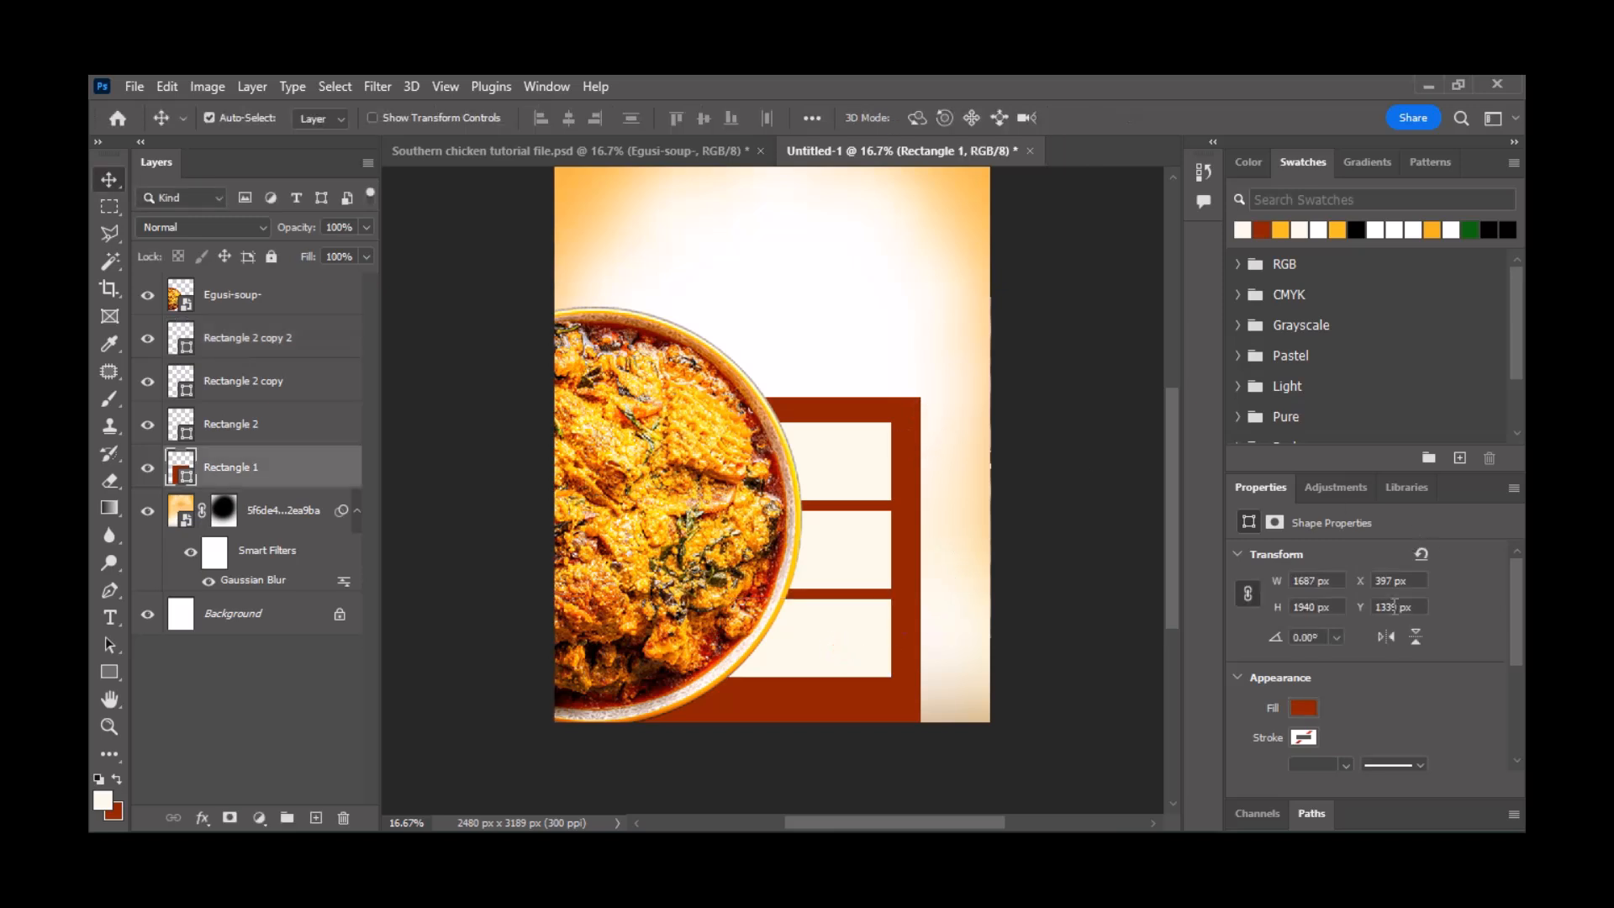
scroll(1365, 722, "down", 2)
left_click_drag(1273, 739, 1289, 743)
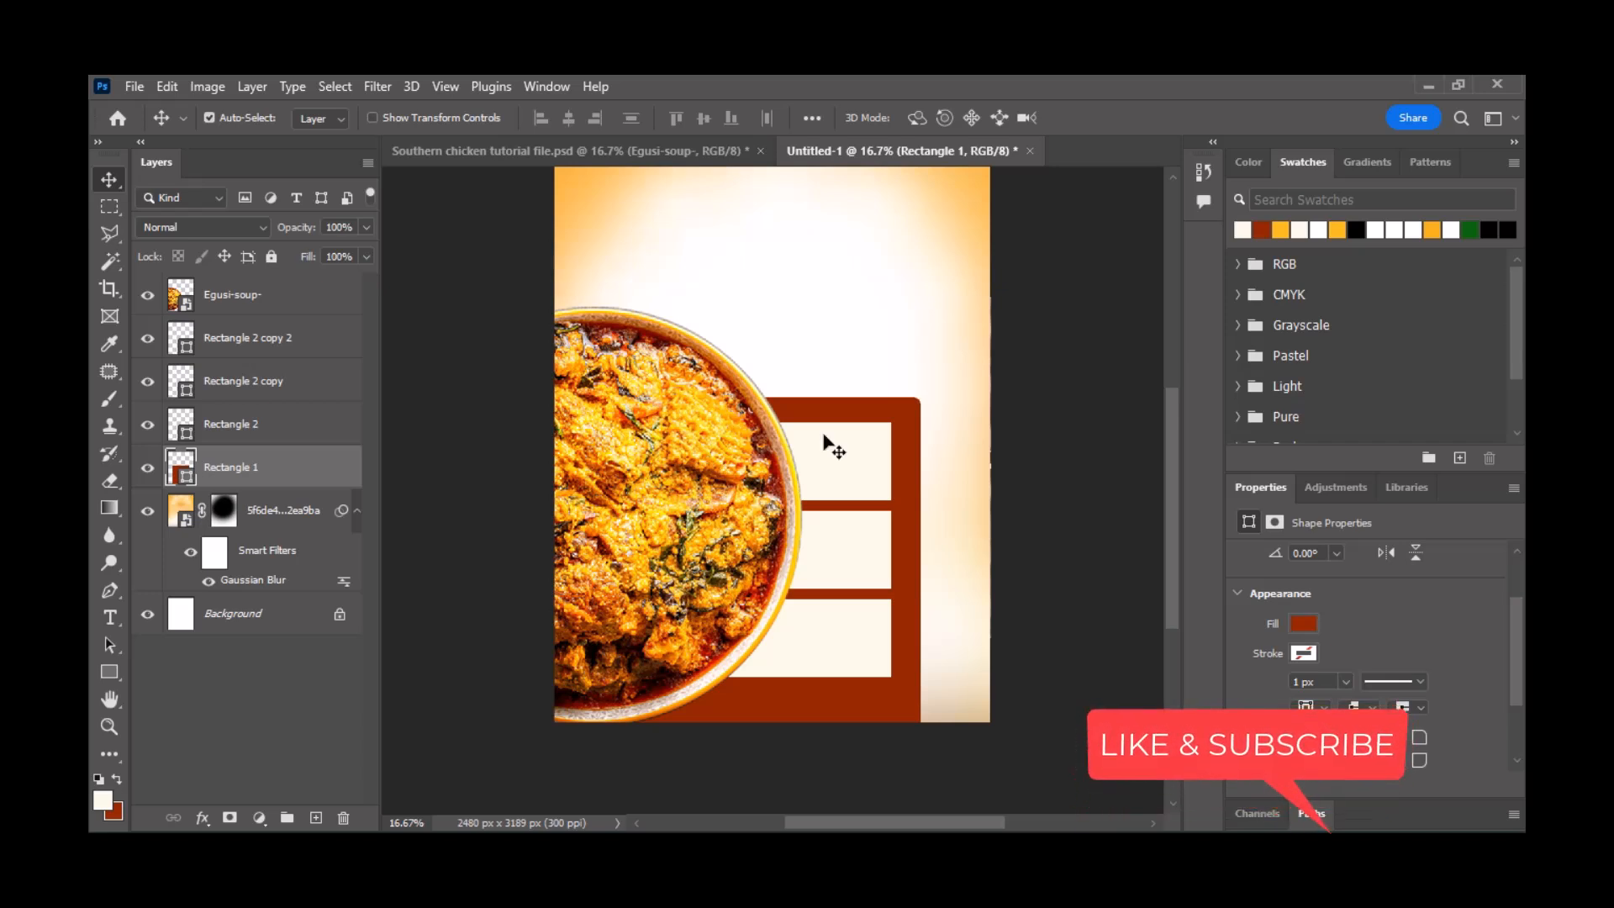
- Round the corners of all three cream rectangles to a 24 px radius
left_click(858, 453)
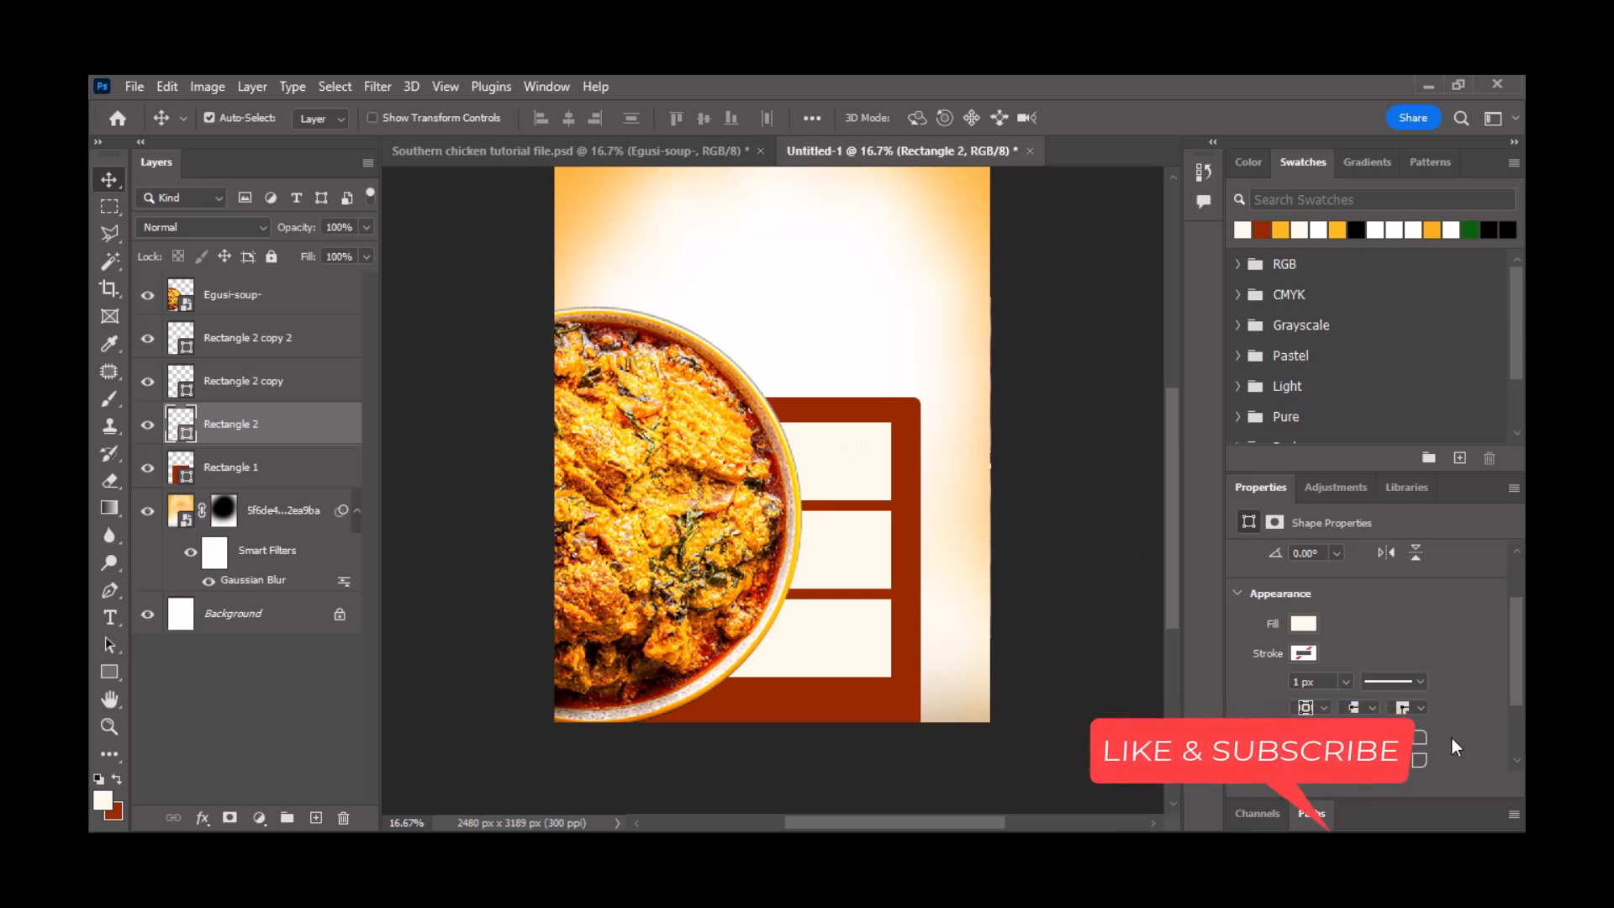
mouse_move(1275, 734)
left_mouse_down()
mouse_move(1299, 737)
mouse_move(1284, 745)
left_mouse_up()
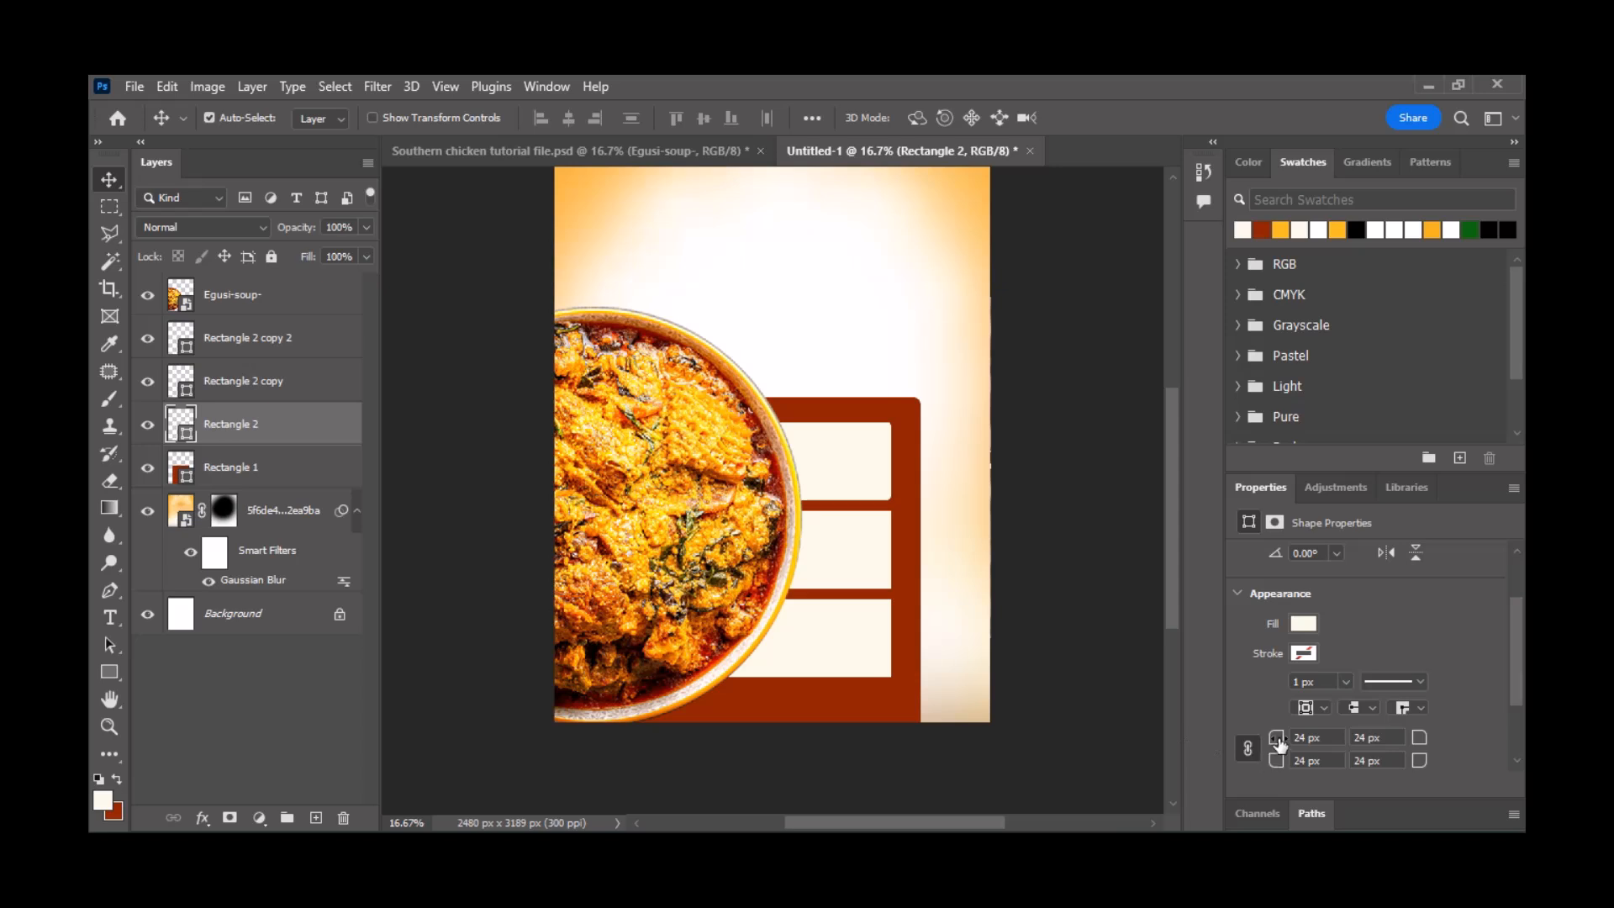
key("alt+bracketright")
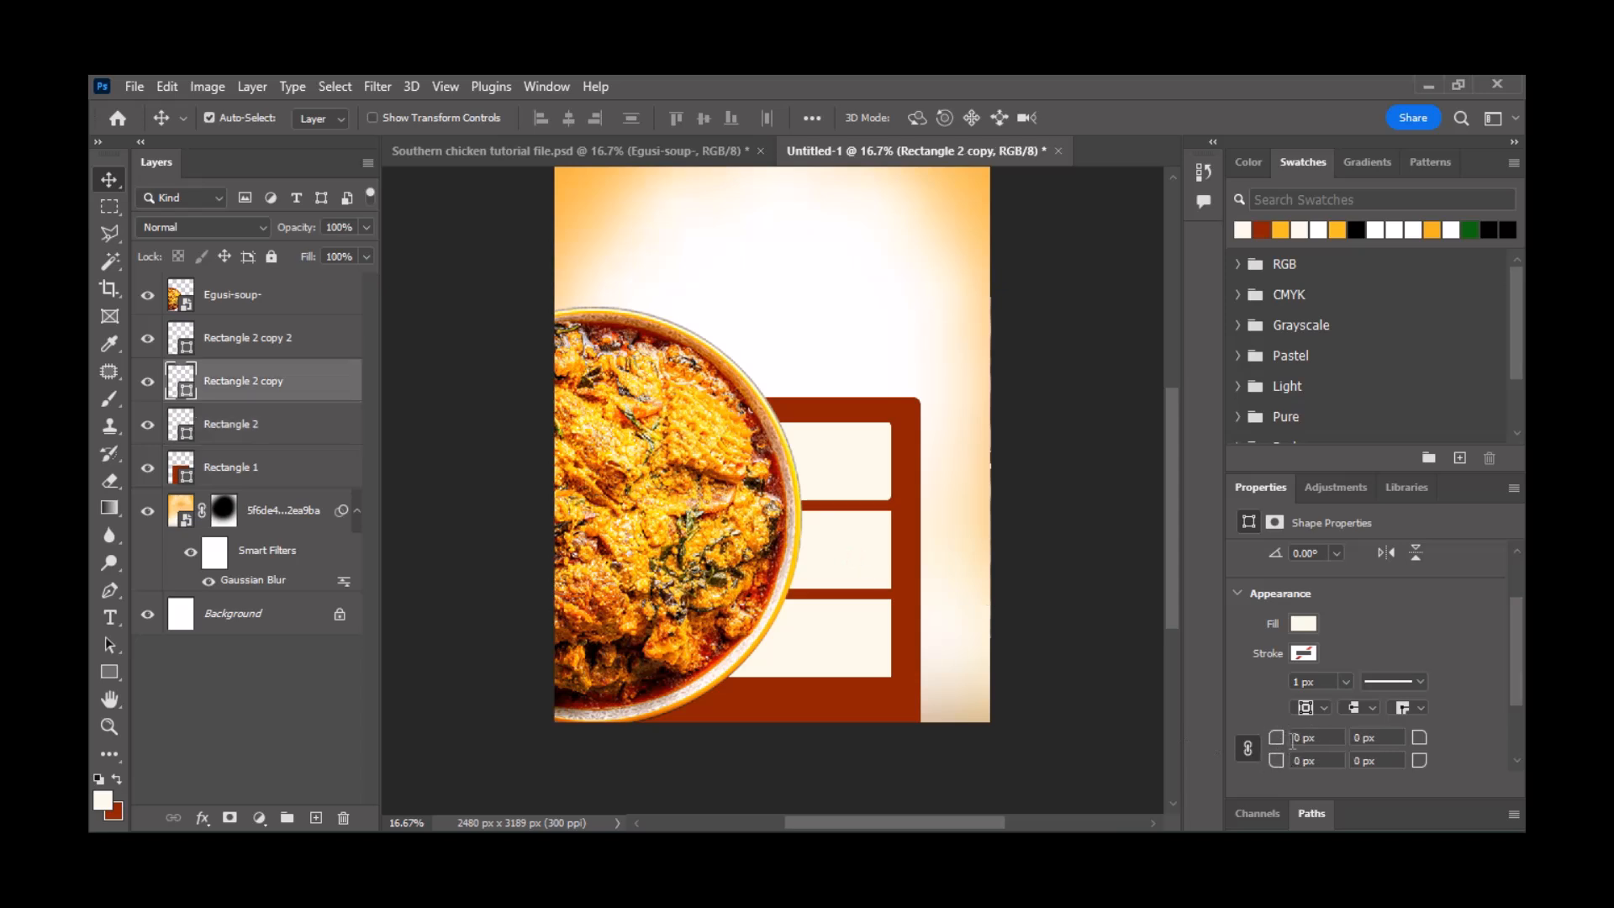
left_click(1298, 738)
type("24")
key("Return")
left_click(858, 657)
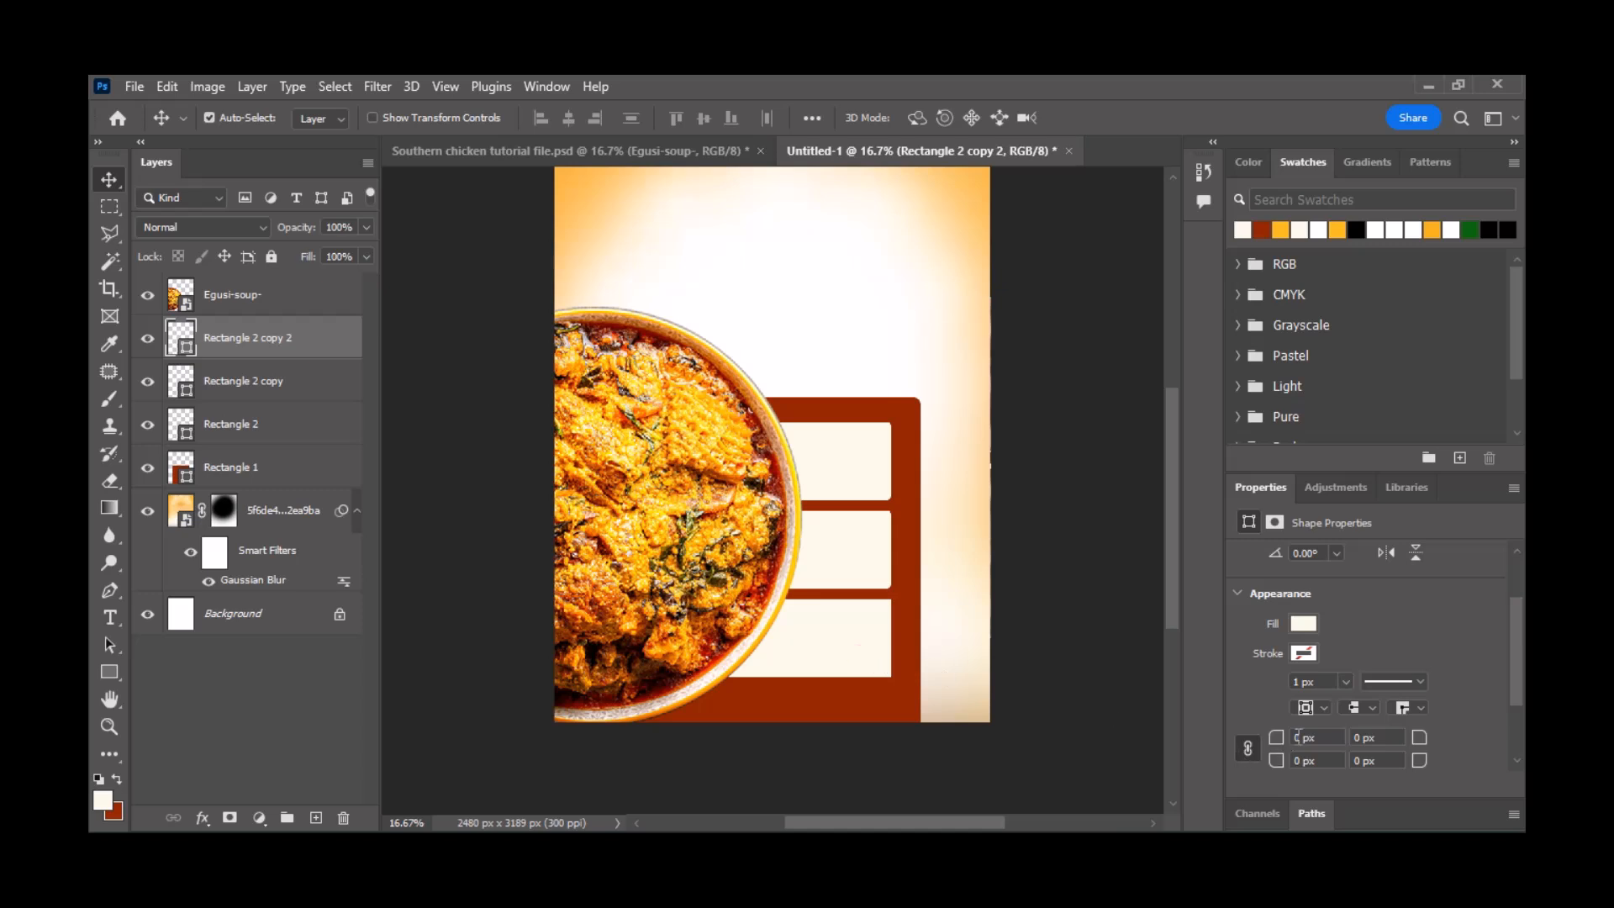
left_click(1299, 737)
type("24")
key("Return")
- Hide the Egusi-soup image in the tutorial file and copy the meat soup photo beneath it into the flyer document
scroll(874, 557, "up", 2)
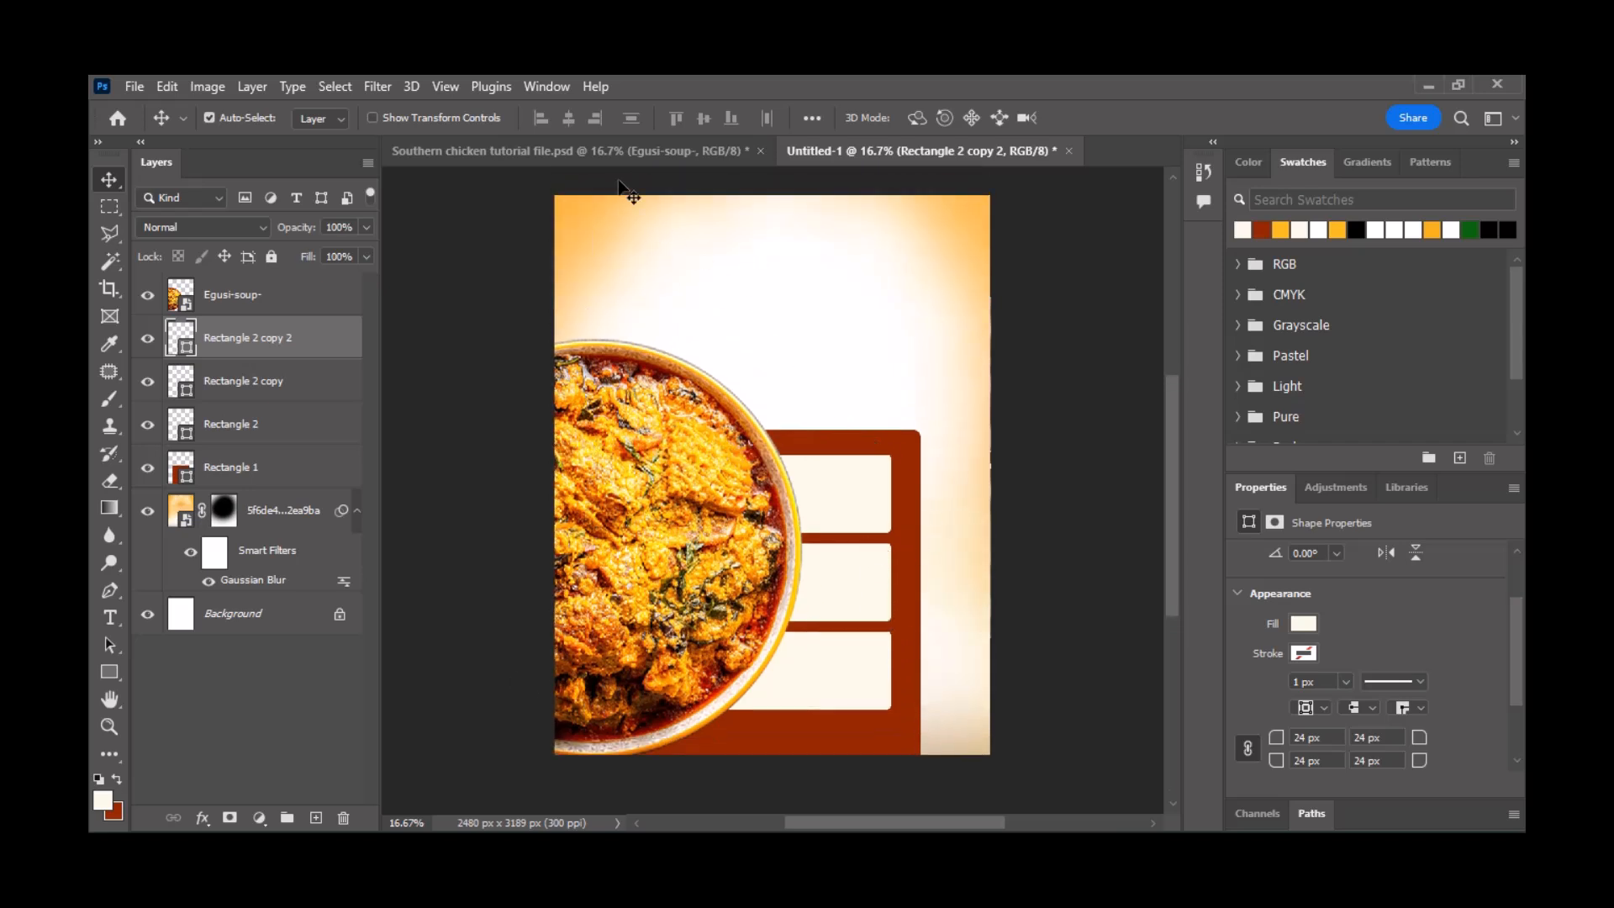
left_click(617, 149)
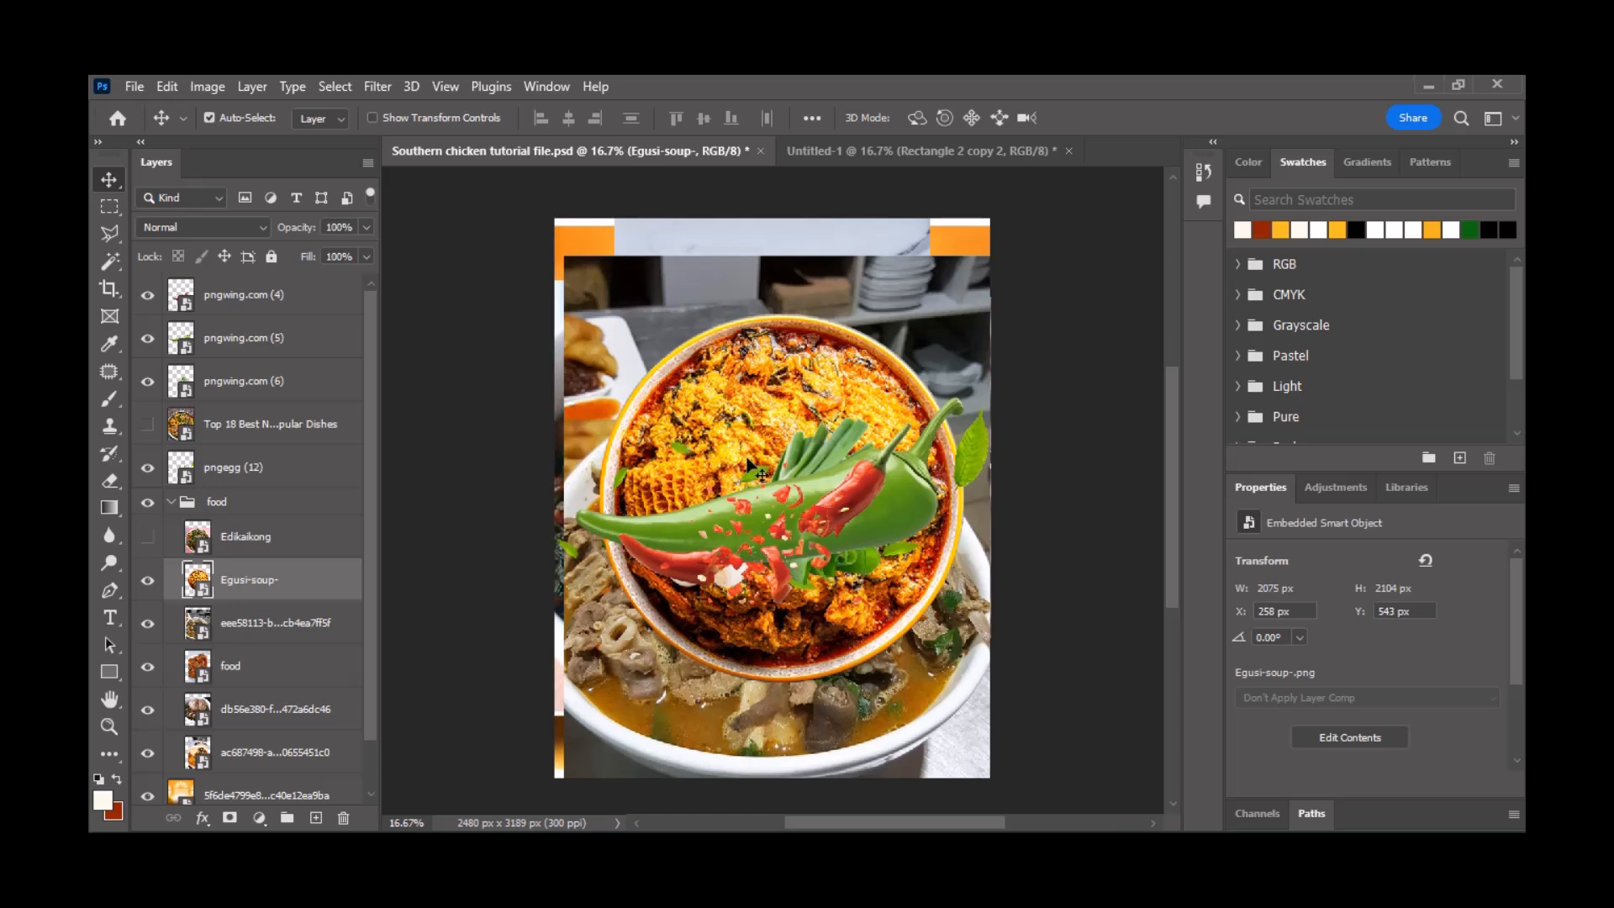
left_click(148, 580)
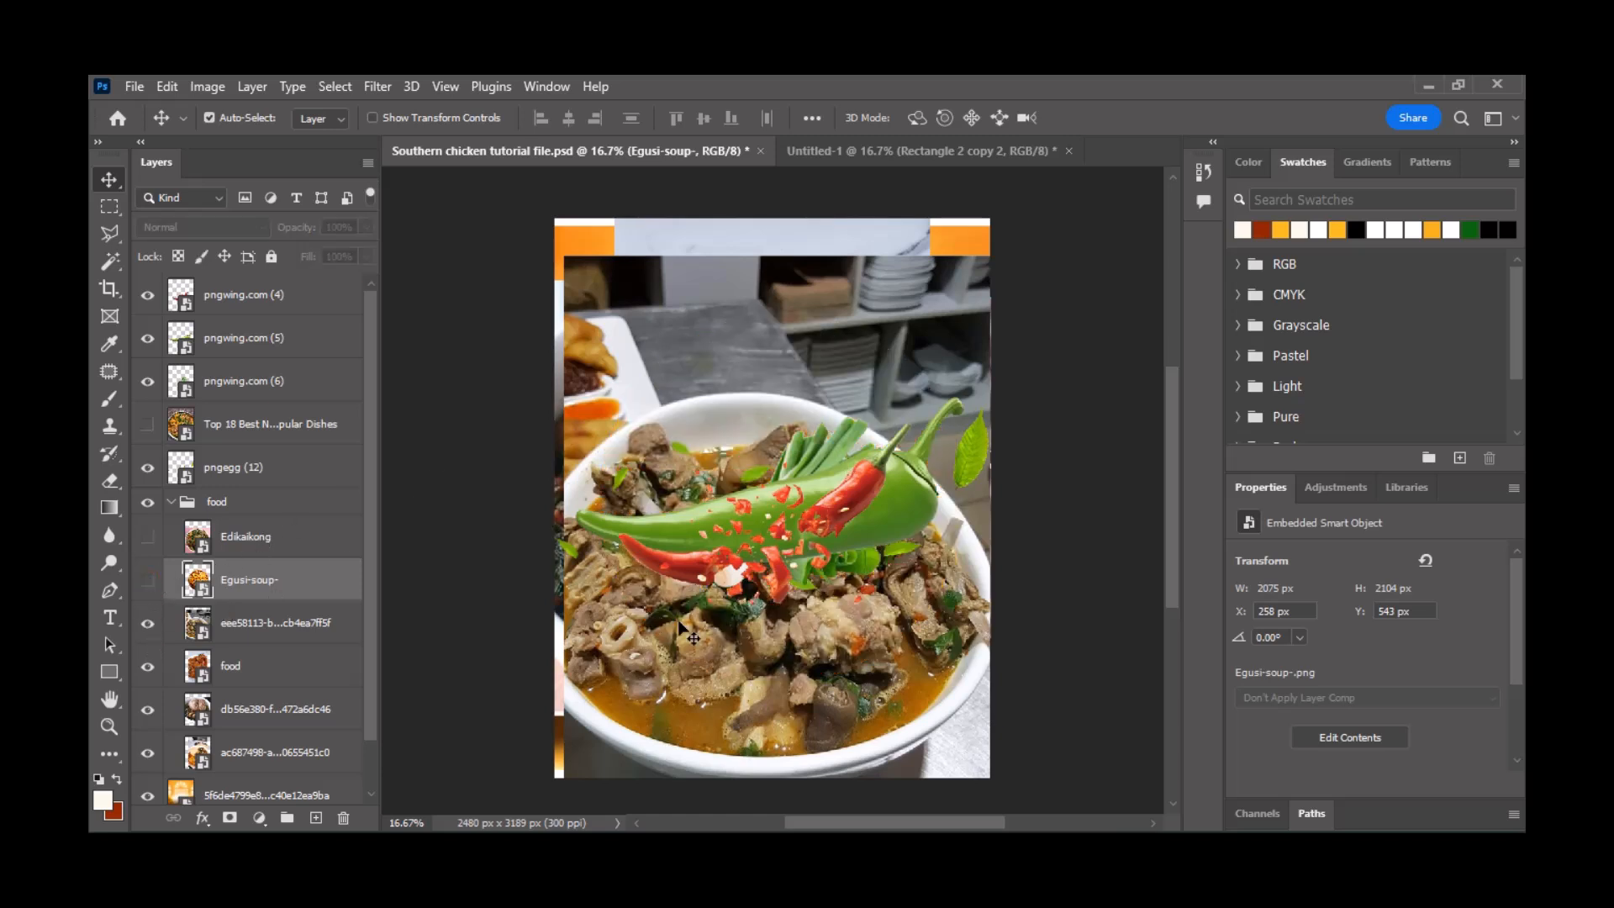
left_click_drag(685, 634, 836, 522)
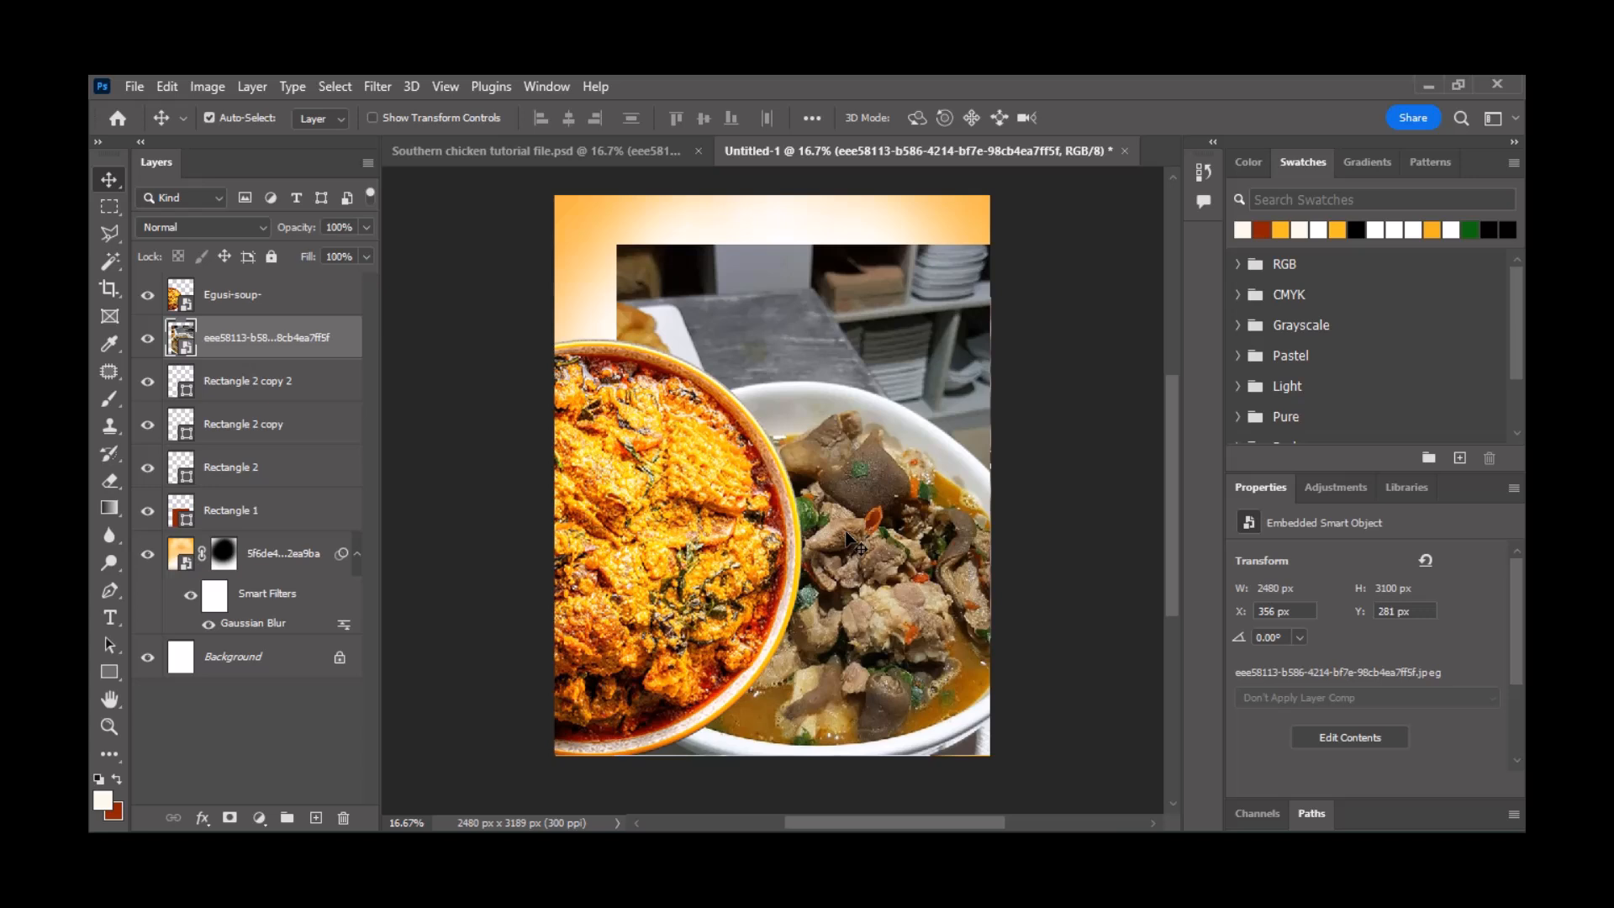
- Scale the meat soup photo down to about 701 px wide and 877 px high and place it over the topmost cream rectangle
key("ctrl+t")
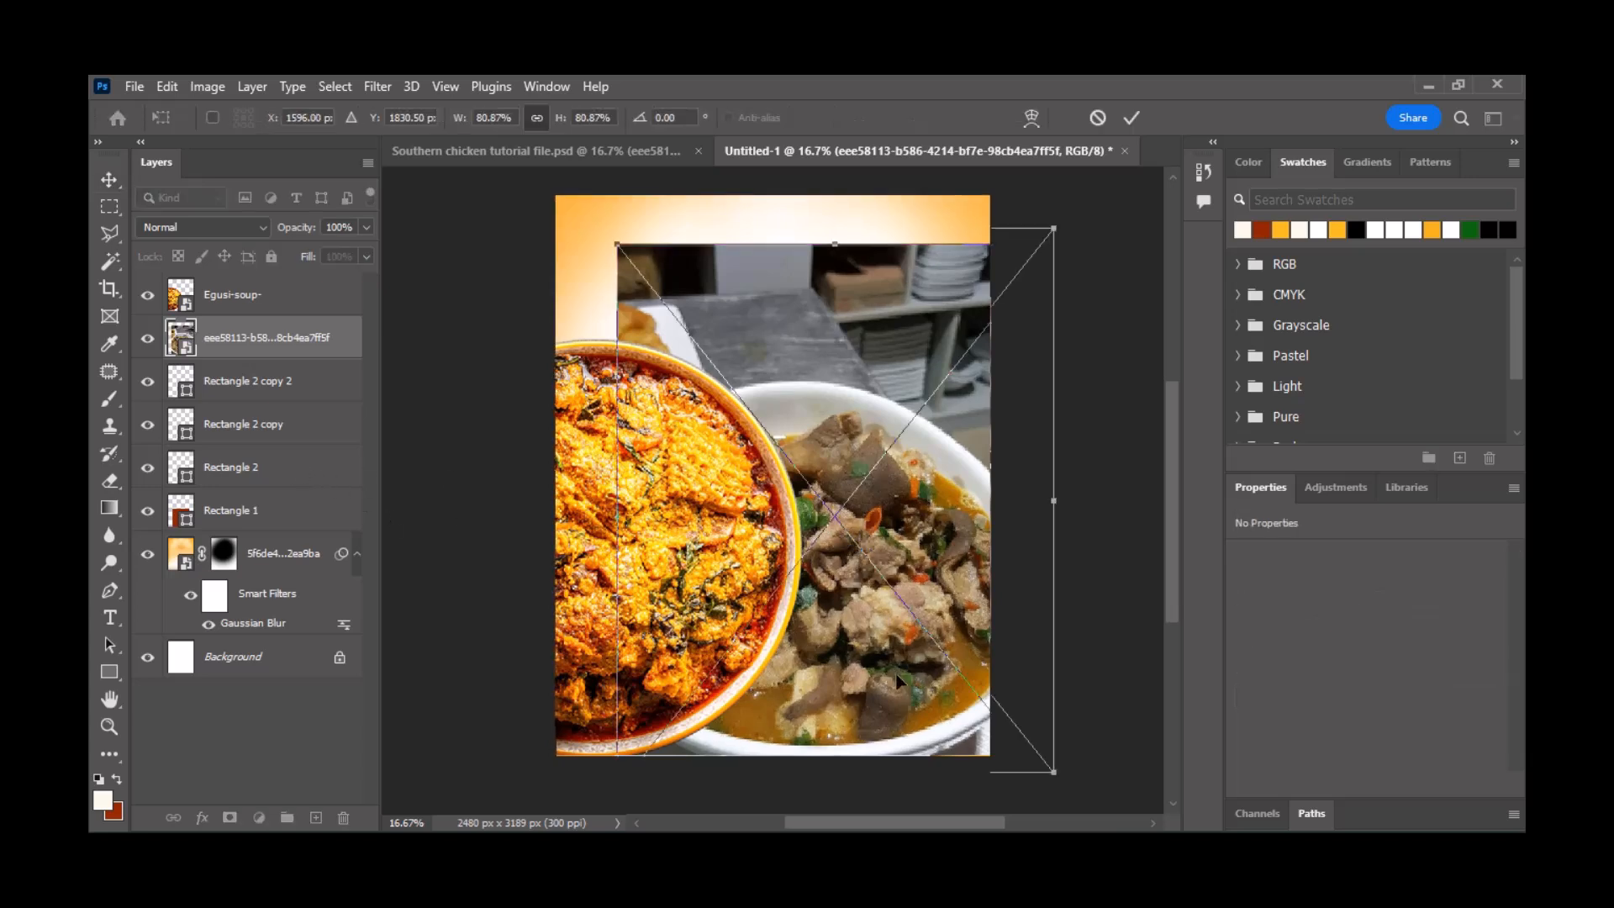
scroll(841, 731, "down", 1)
left_click_drag(835, 738, 837, 504)
key("Return")
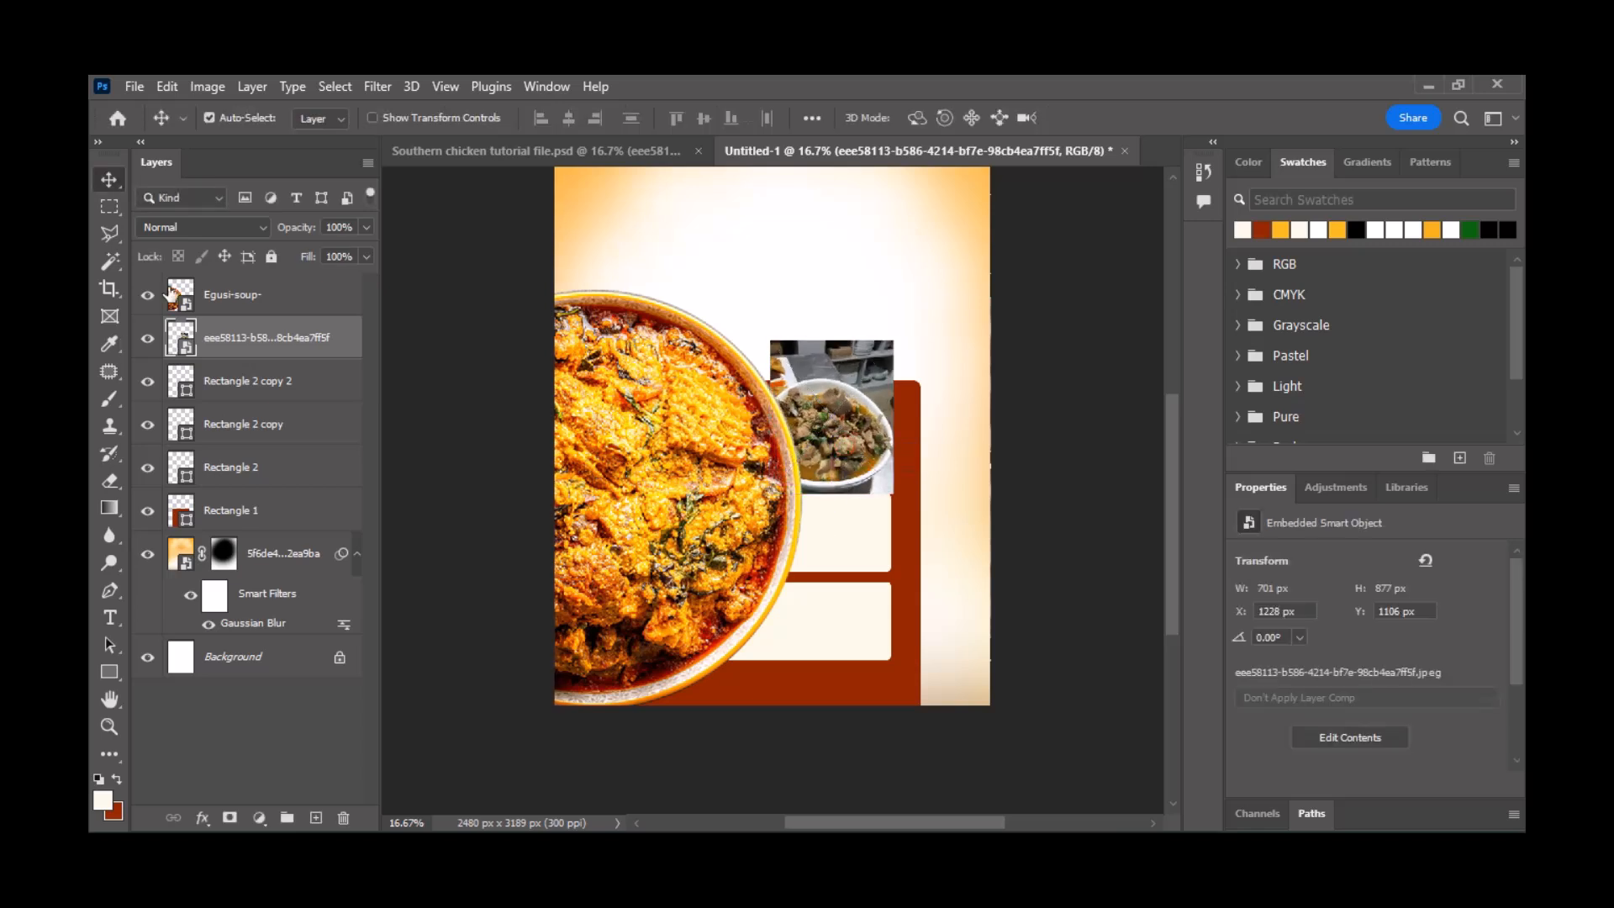
- Move the meat soup layer directly above Rectangle 2, nudge the photo slightly down and clip it to that rectangle
left_click_drag(278, 337, 289, 418)
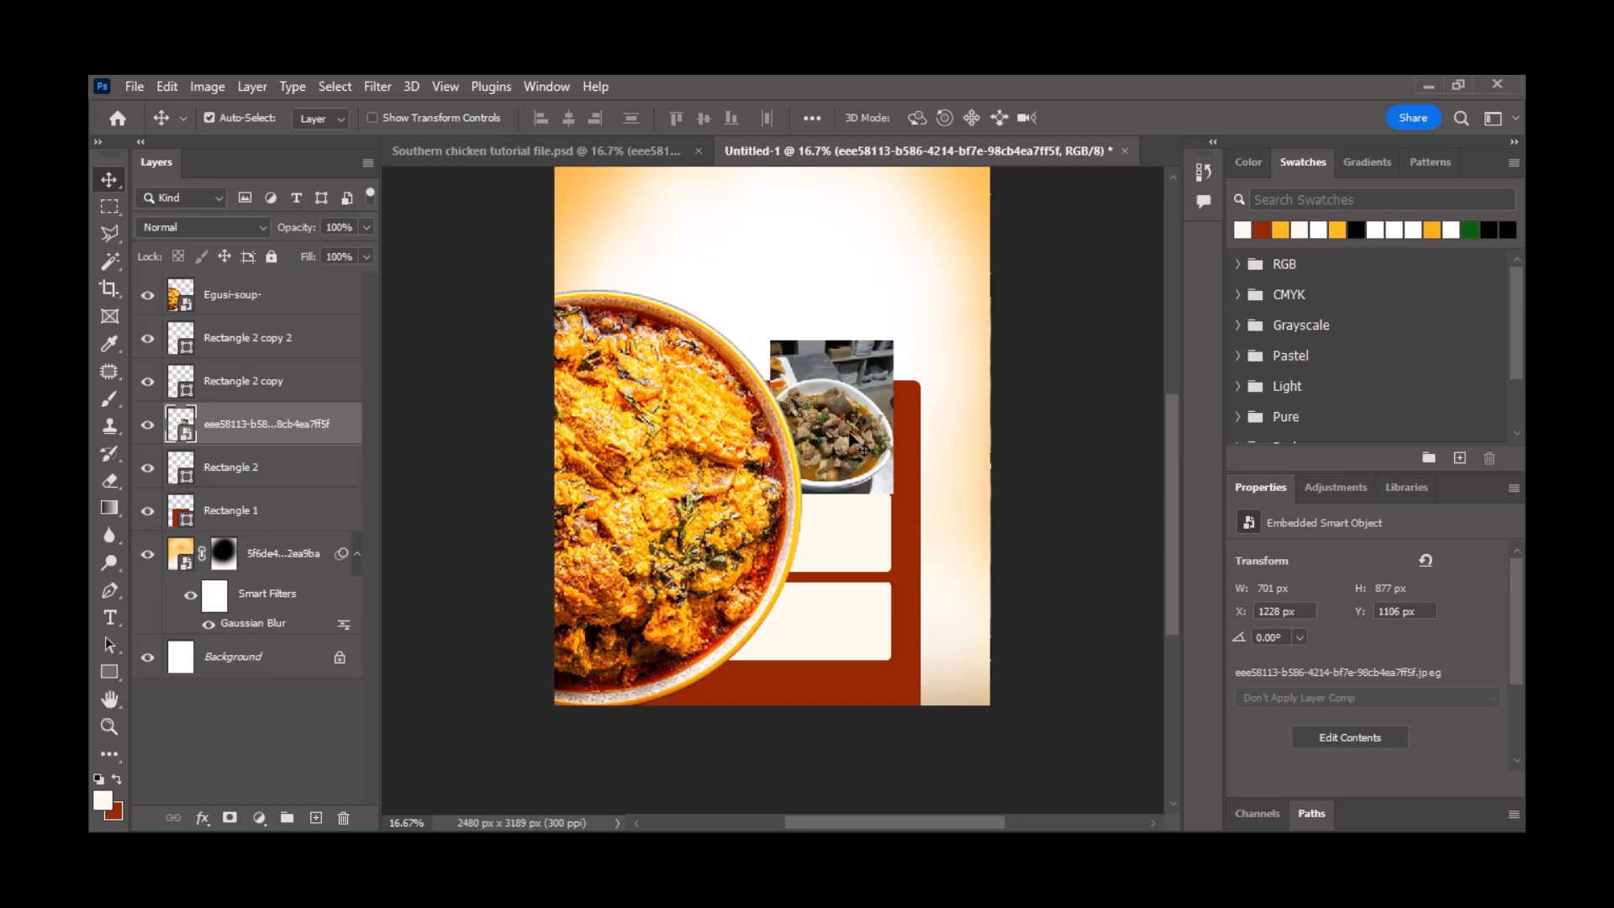
left_click_drag(863, 451, 863, 455)
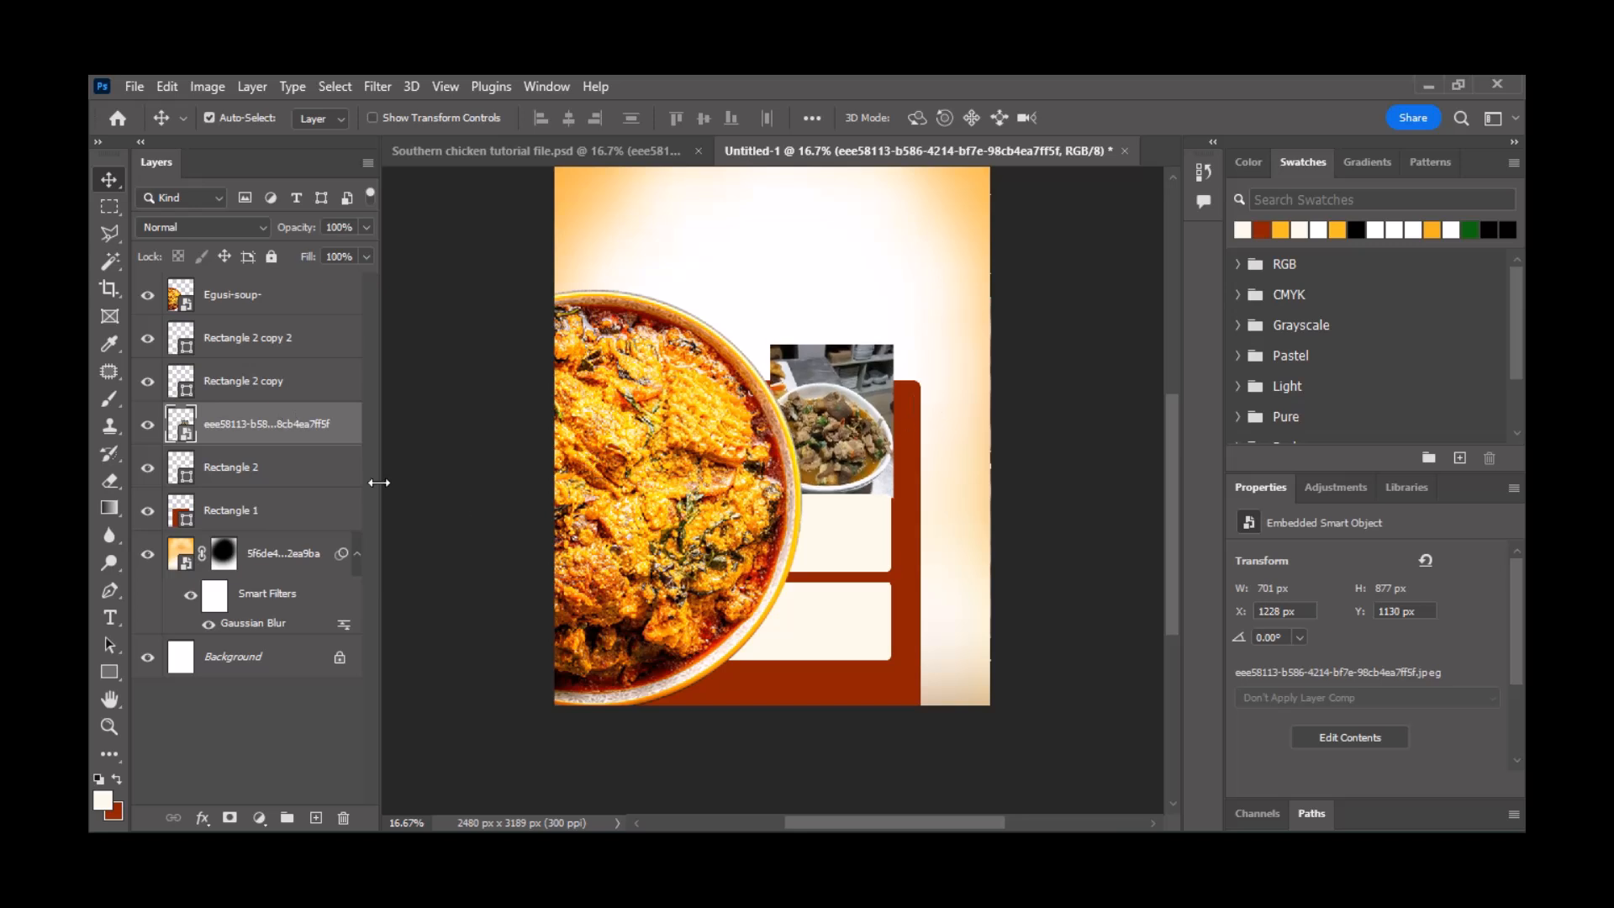
left_click(283, 439, "alt")
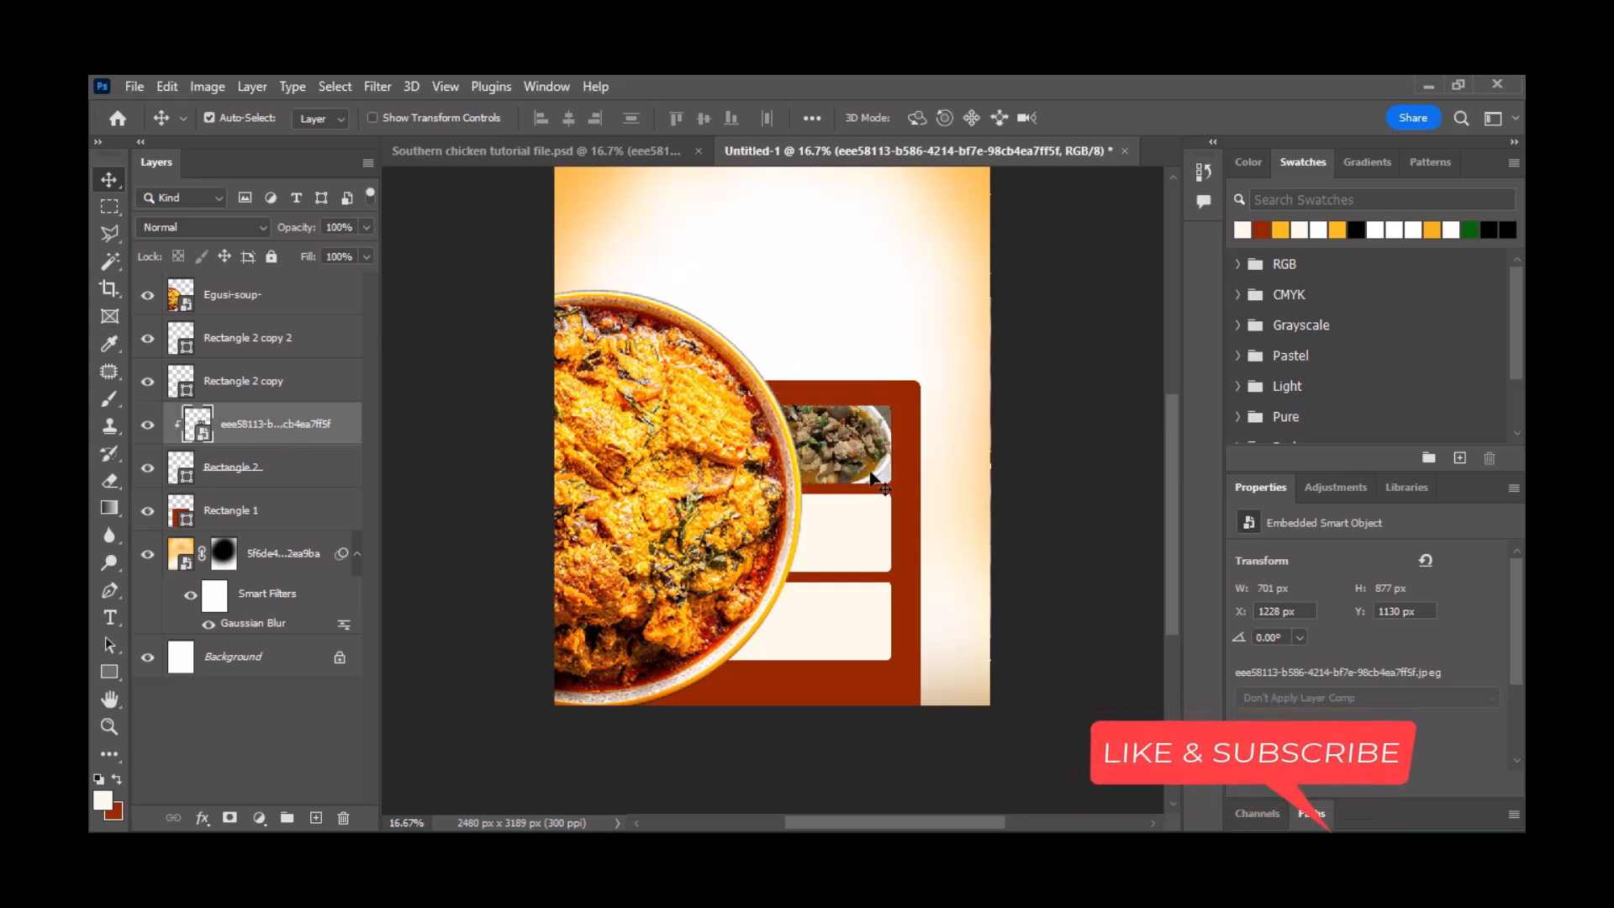
- Group the clipped meat soup photo with Rectangle 2 and name the group 1
left_click(300, 470, "ctrl")
key("ctrl+g")
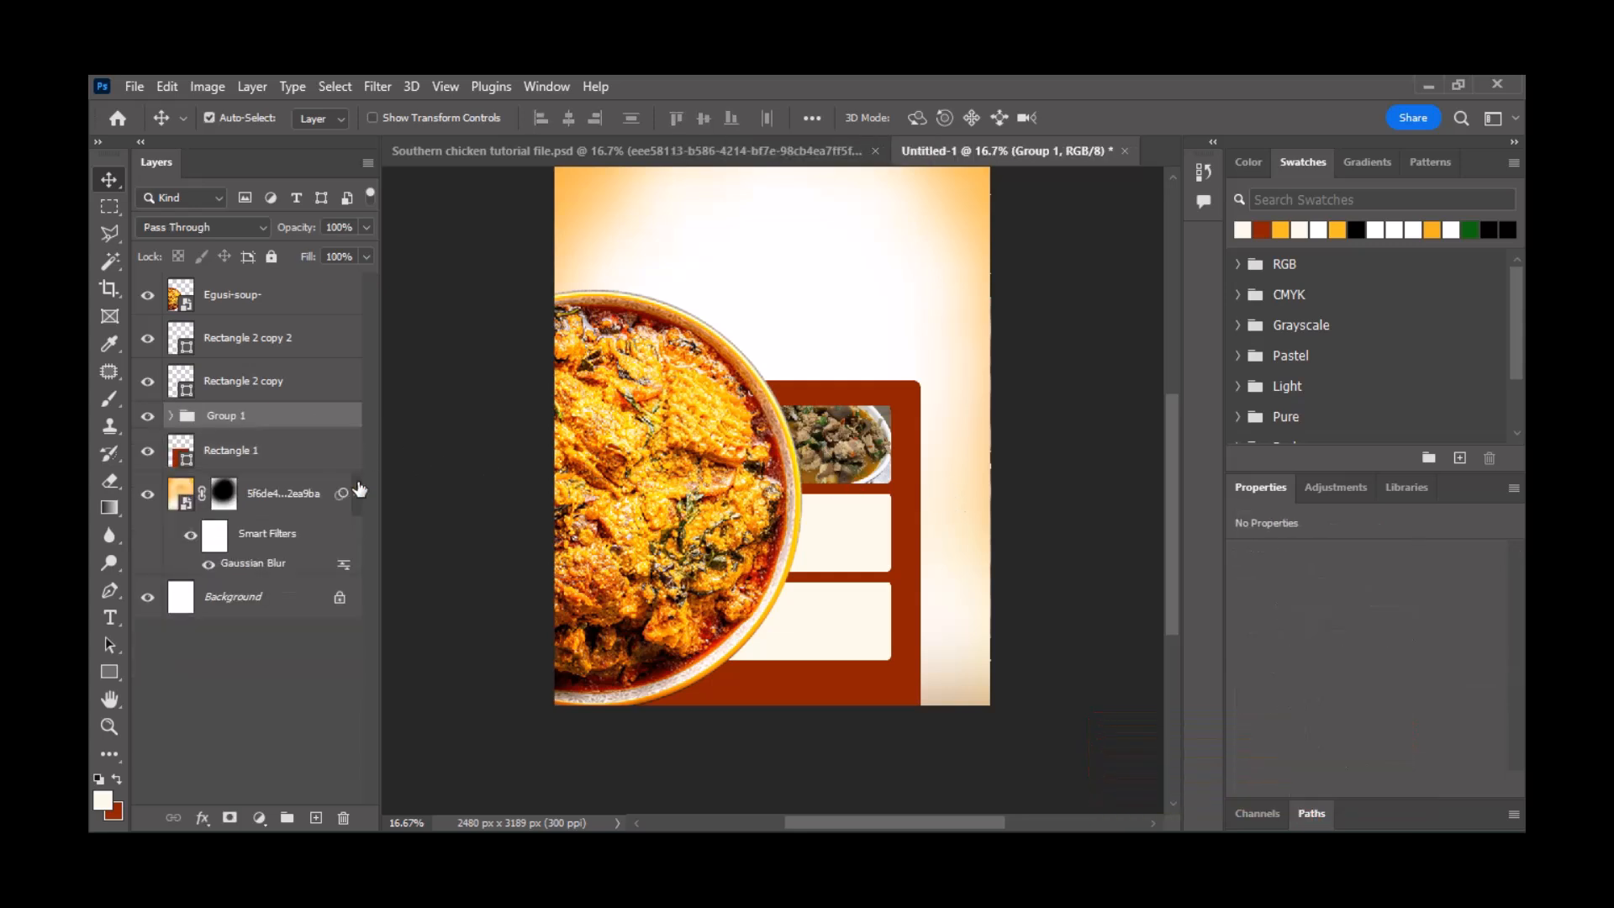
double_click(223, 414)
type("1")
key("Return")
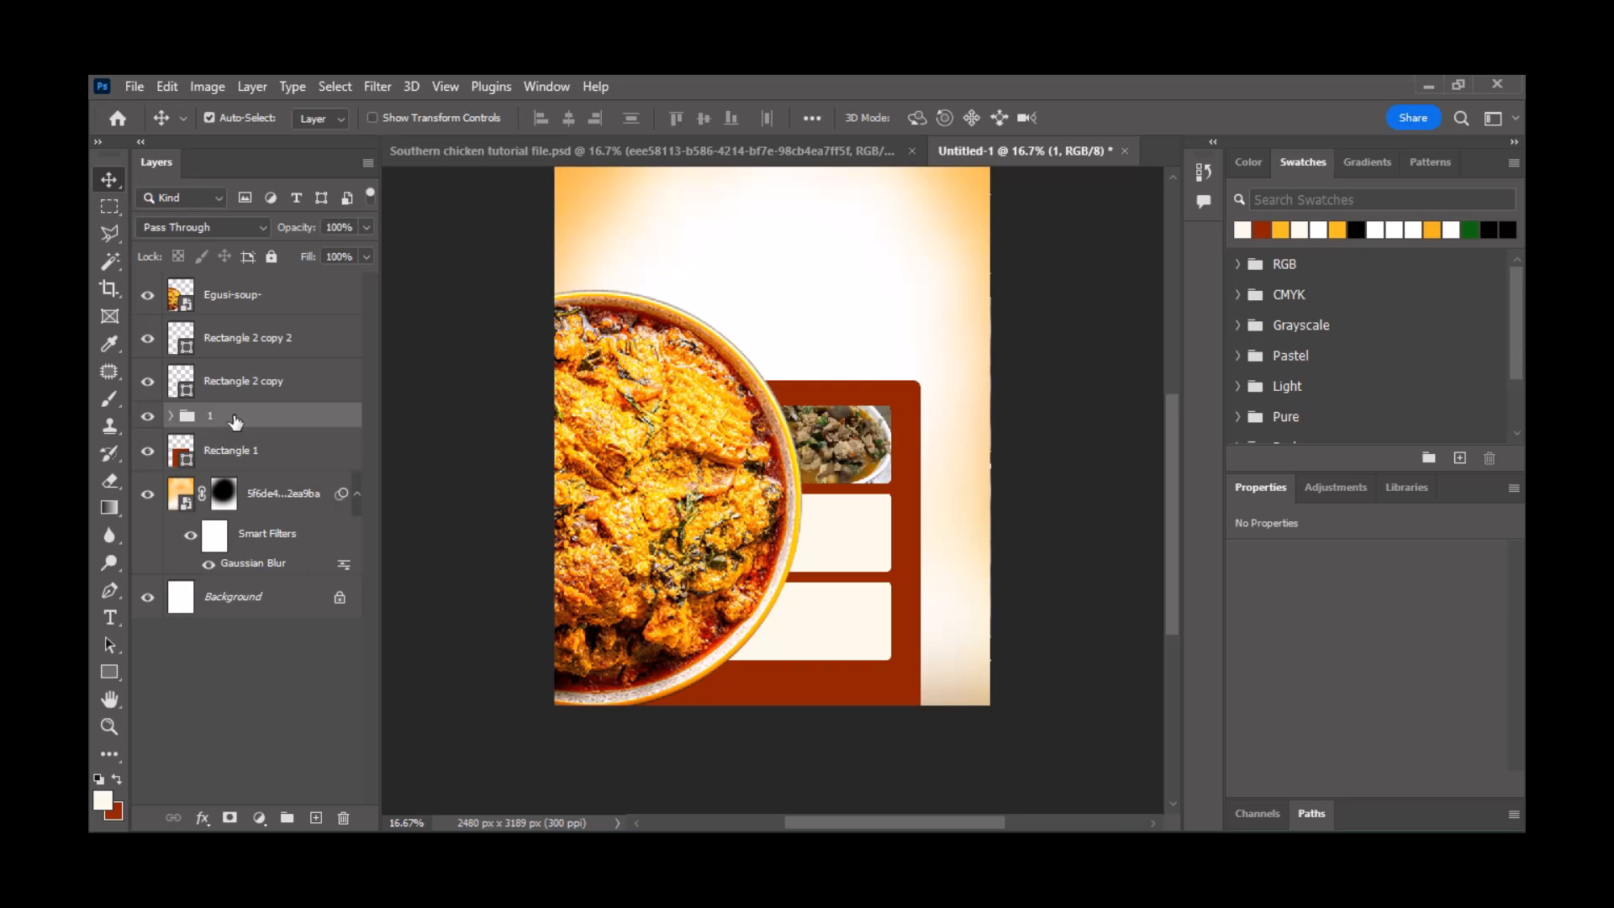
- Add a Stroke layer style to group 1 and set its size to 9 px
left_click(202, 817)
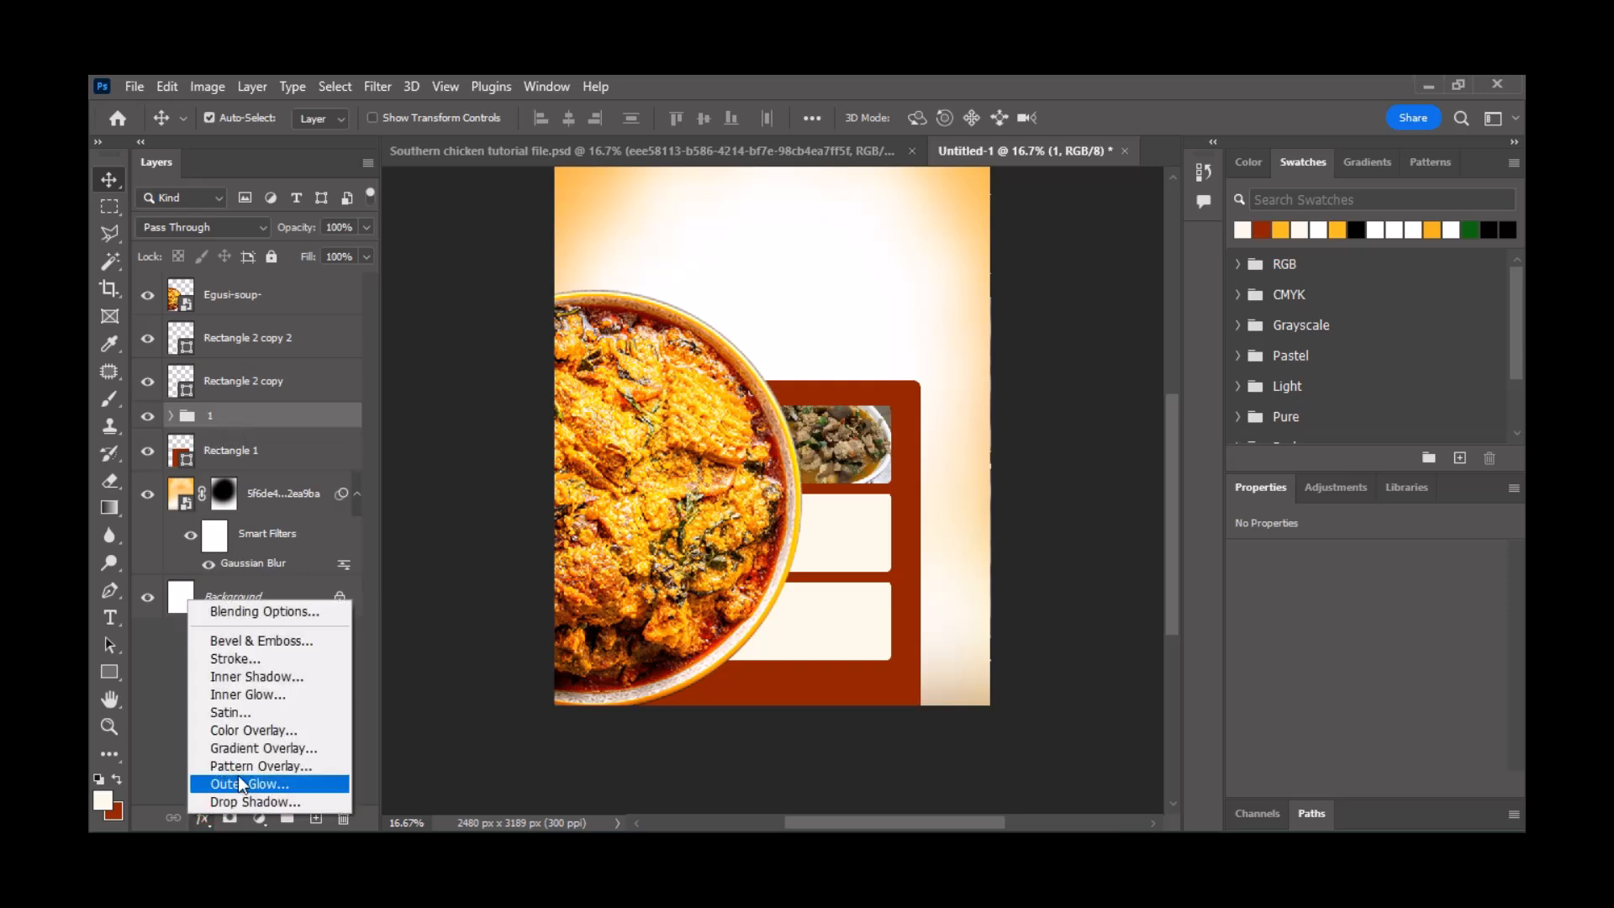
left_click(254, 662)
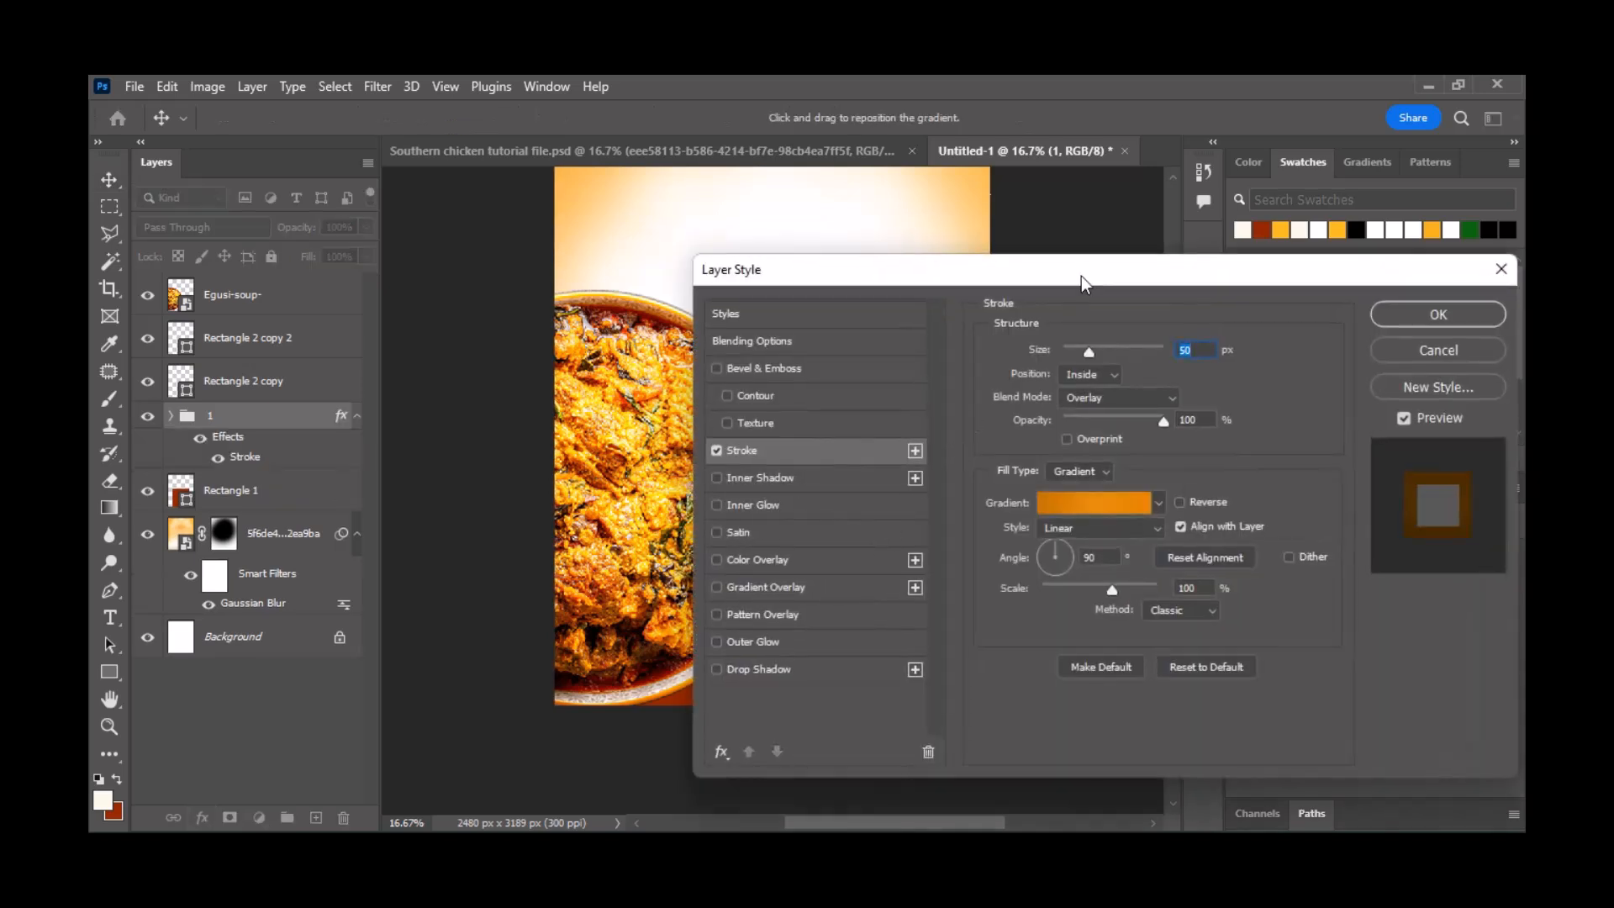
left_click_drag(1084, 283, 1123, 365)
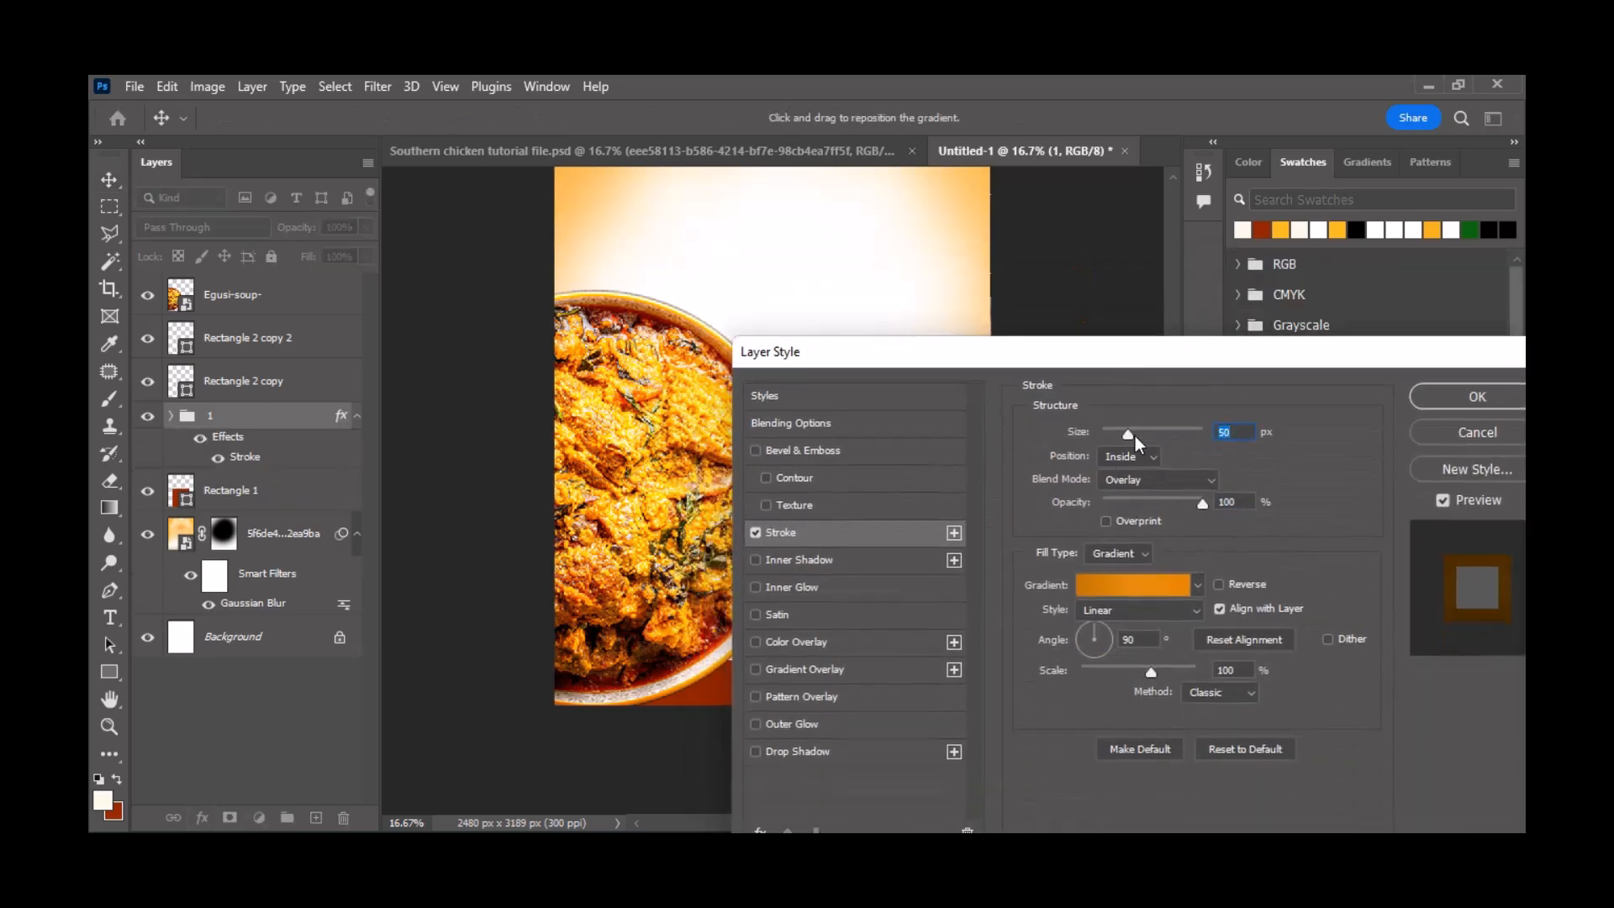
left_click_drag(1135, 436, 1112, 436)
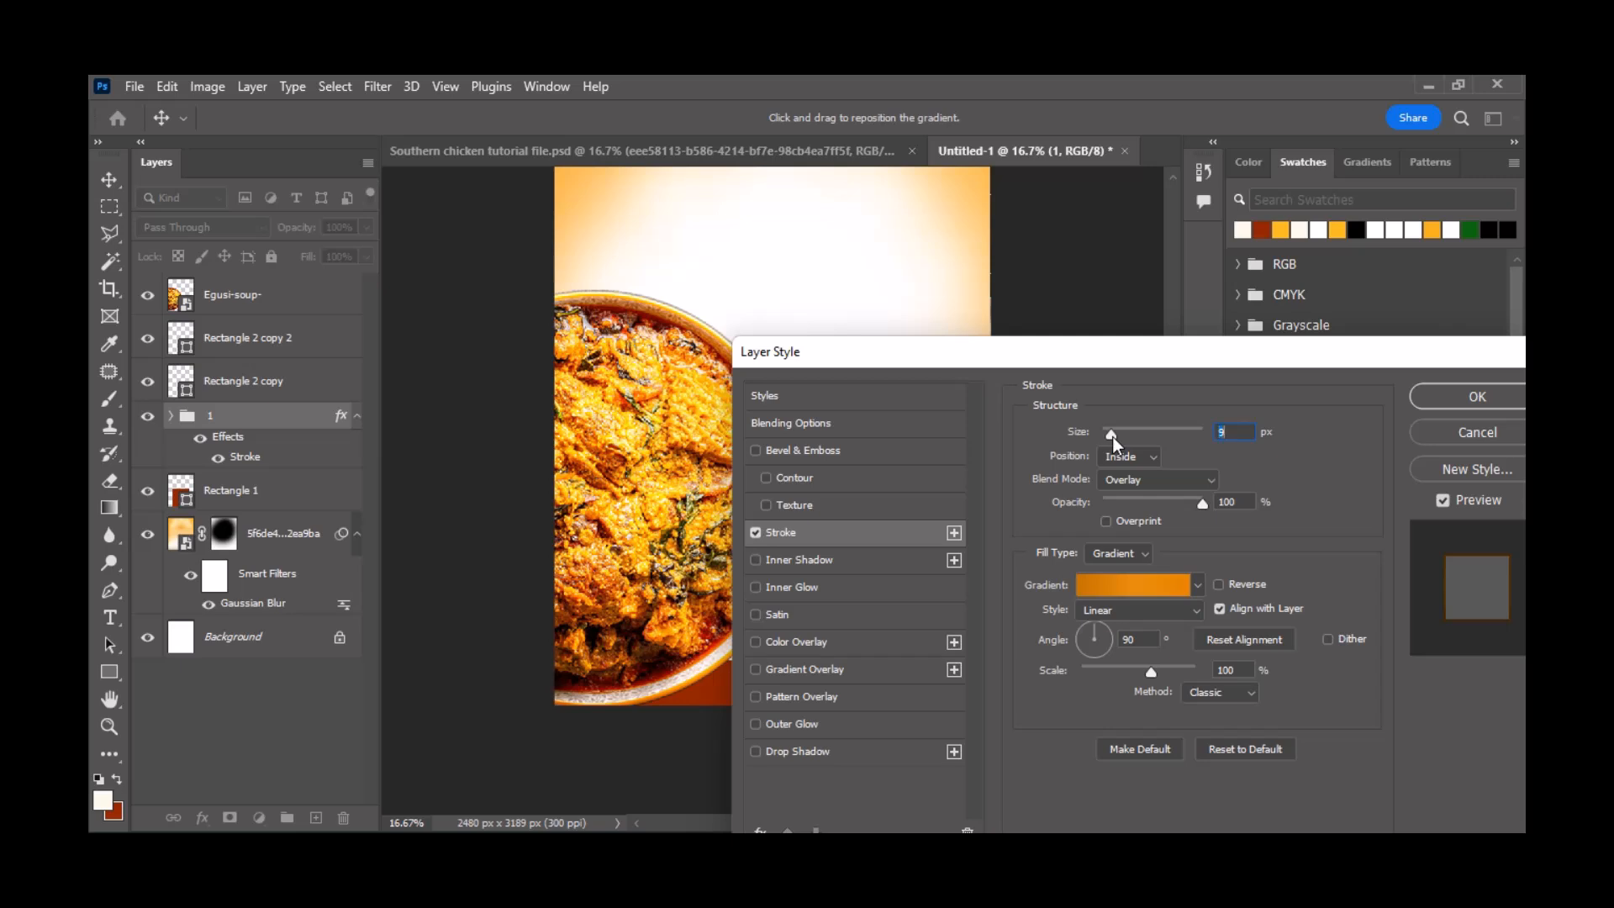
left_click_drag(1096, 374, 1005, 534)
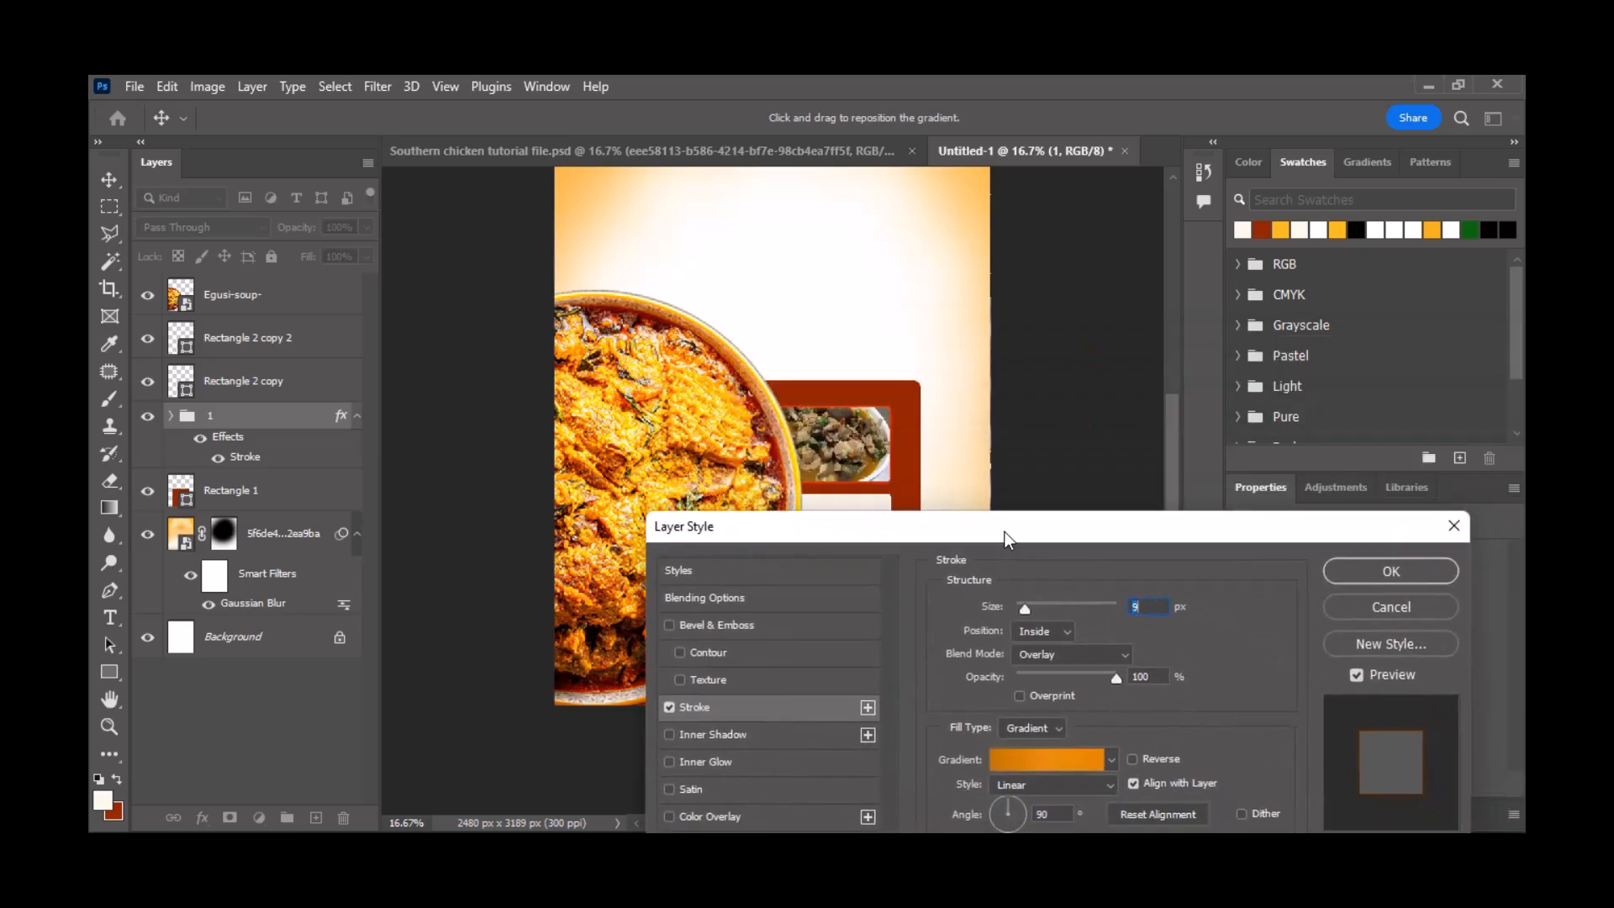
left_click(1027, 760)
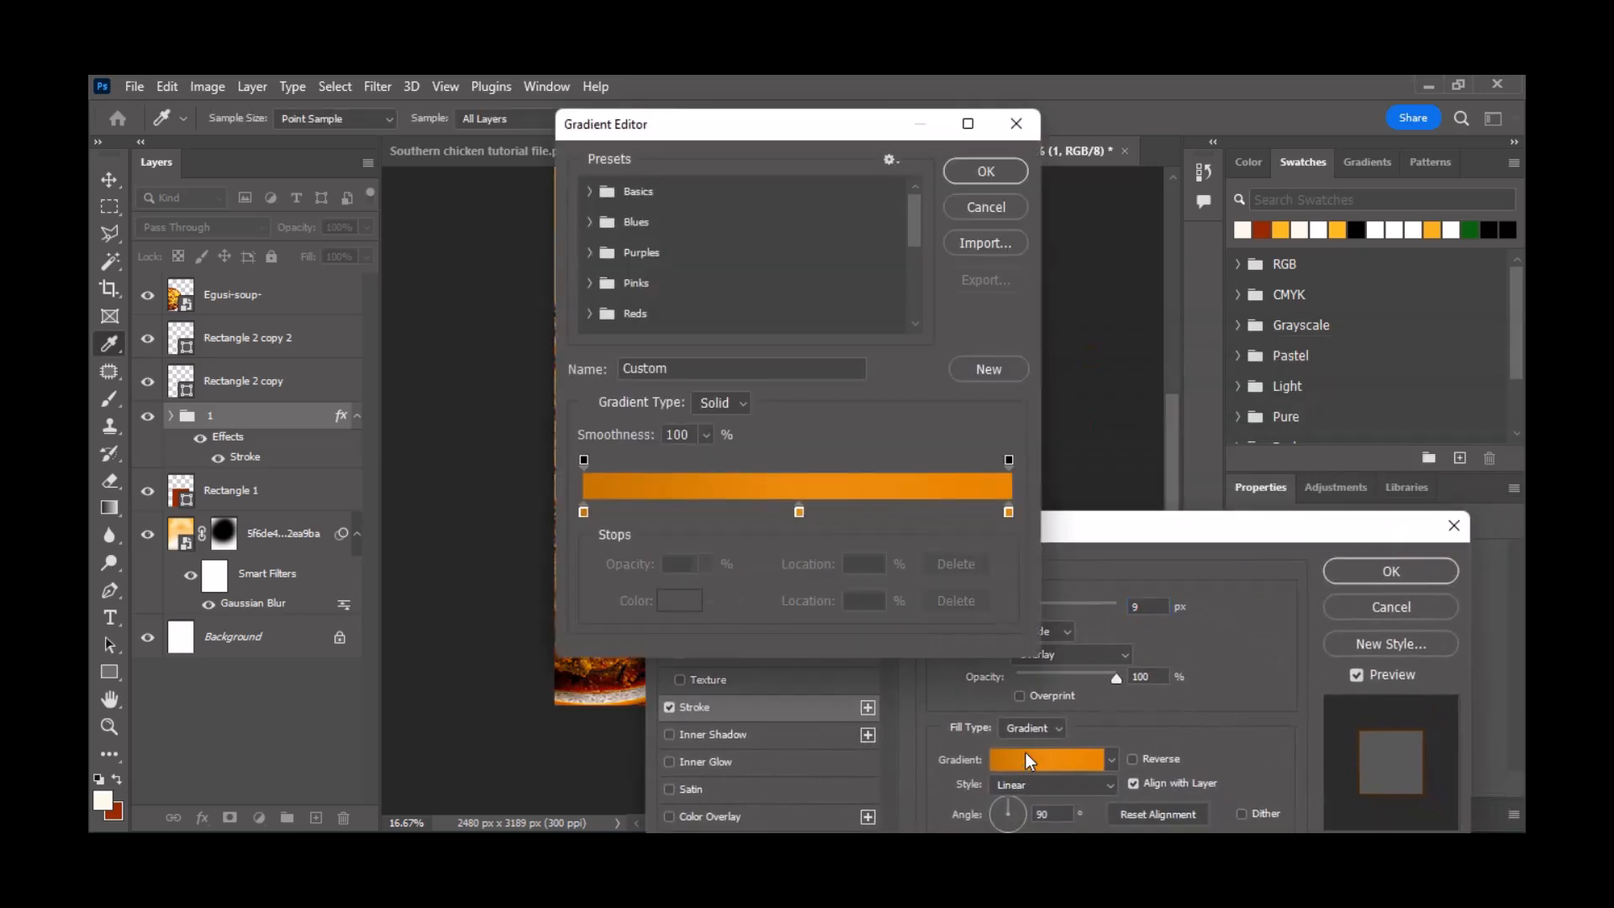
left_click(983, 210)
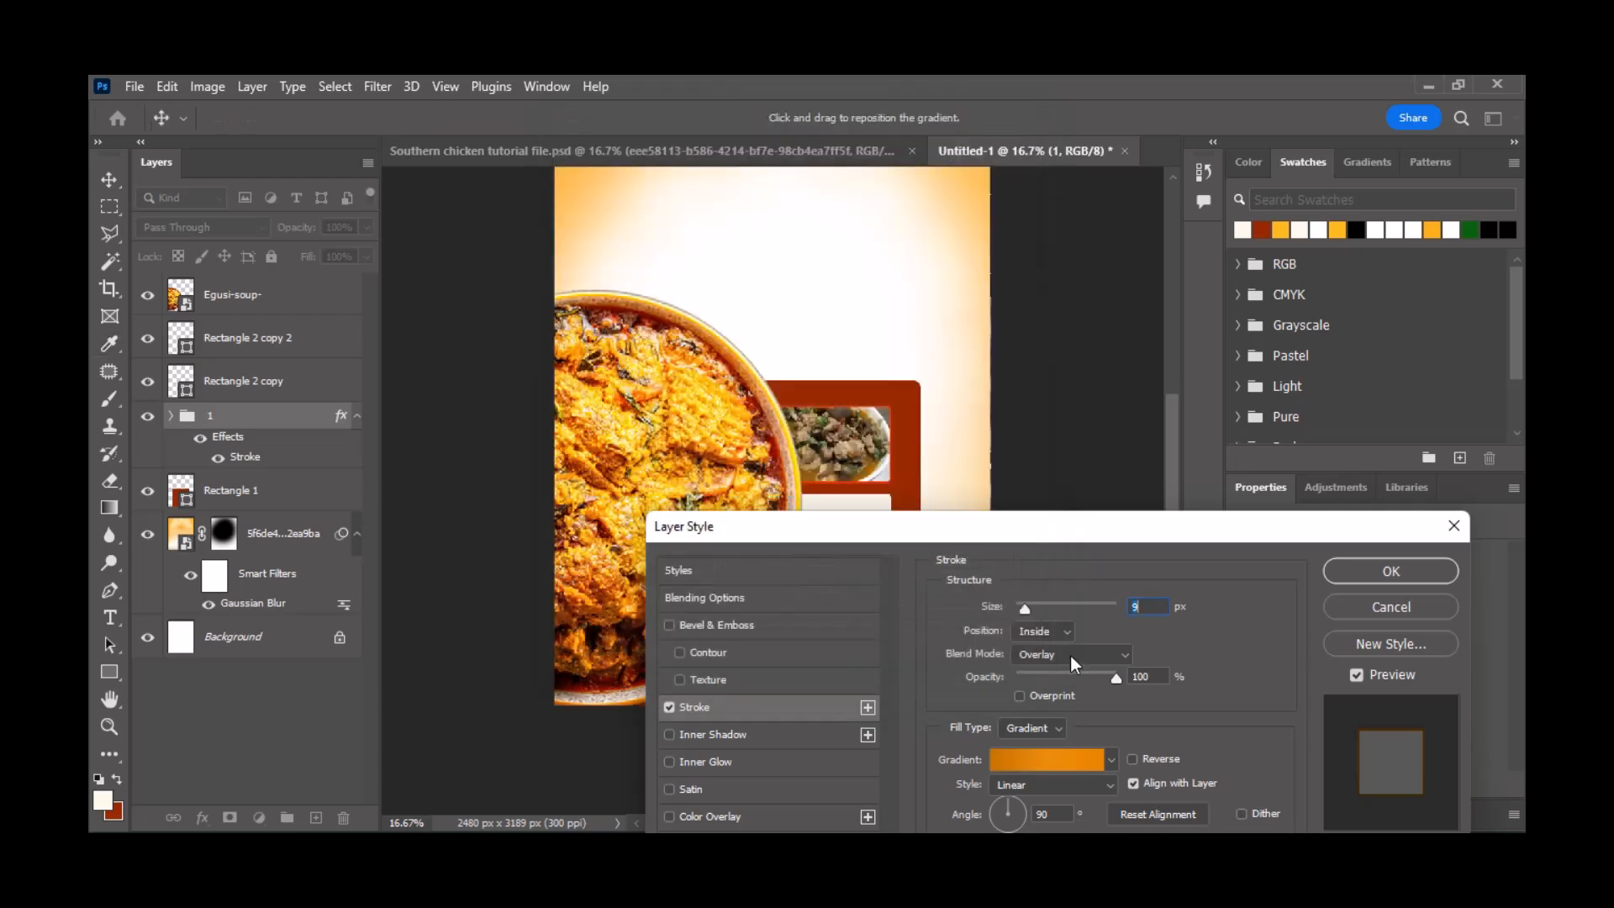
- Change the stroke's fill type to a solid white color (ffffff), keep the Overlay blend mode and apply the layer style
left_click(1027, 730)
left_click(1020, 748)
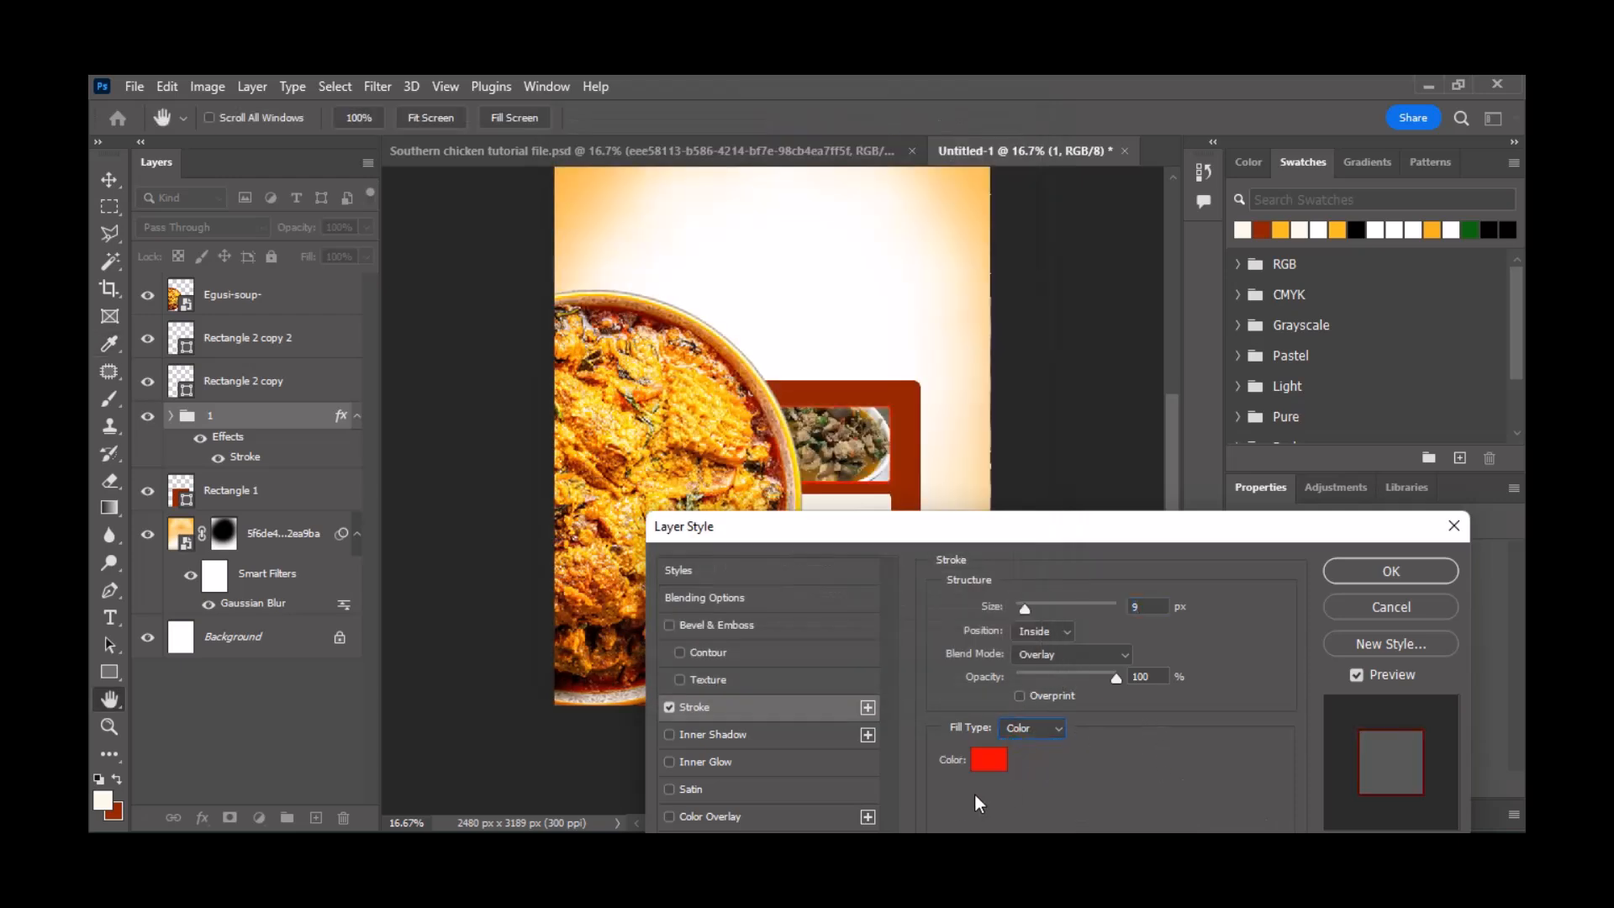
left_click(988, 759)
type("ffffff")
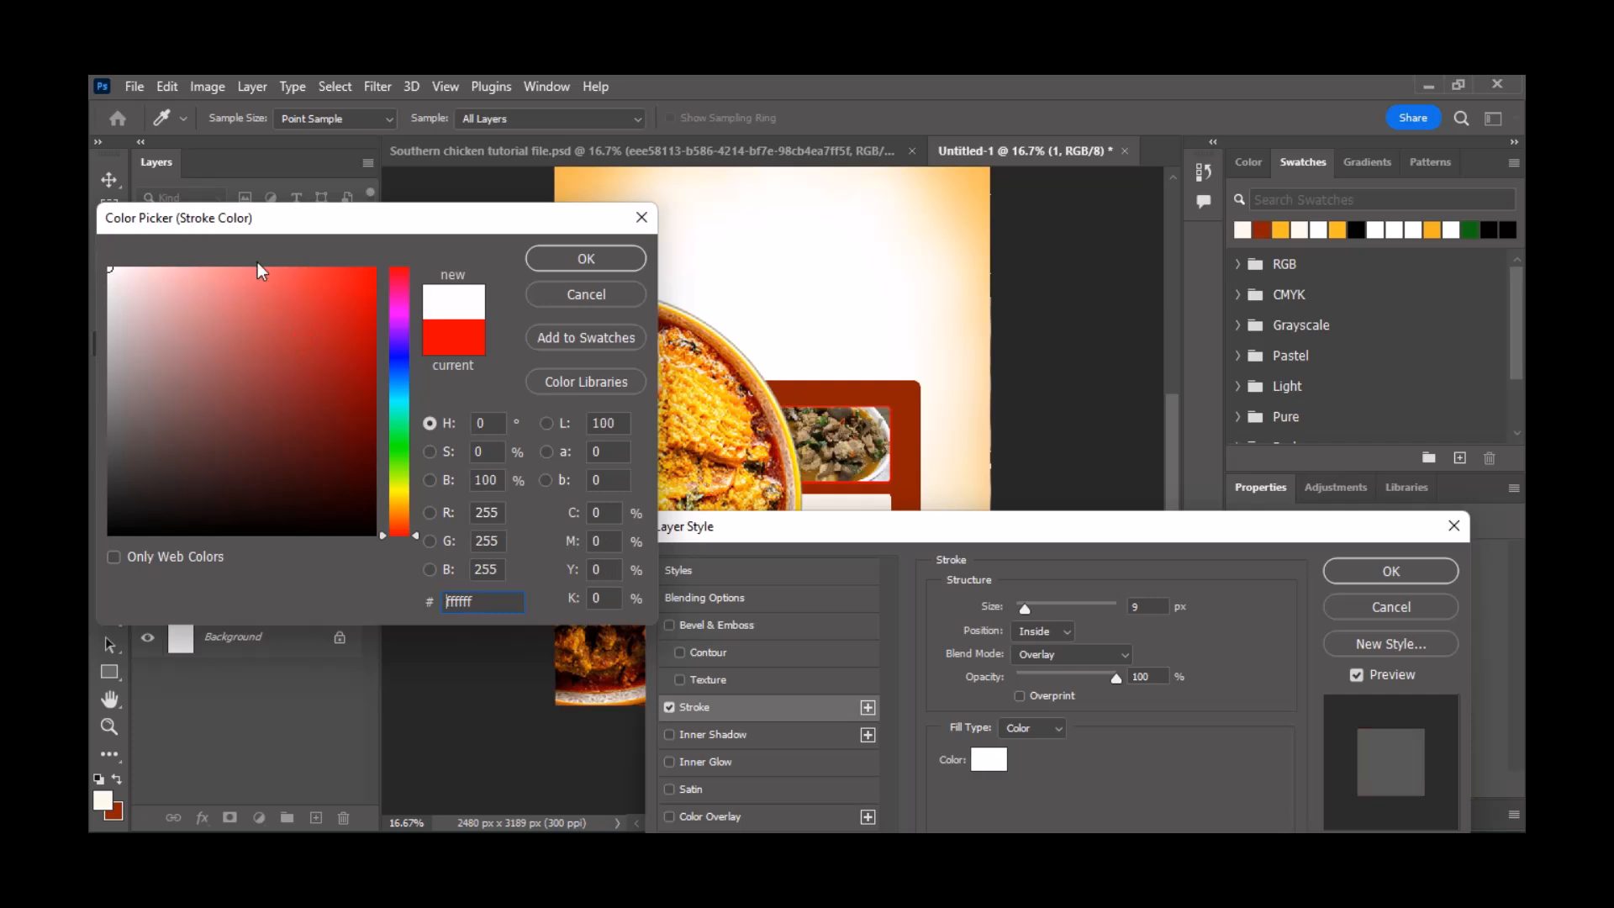
left_click(586, 258)
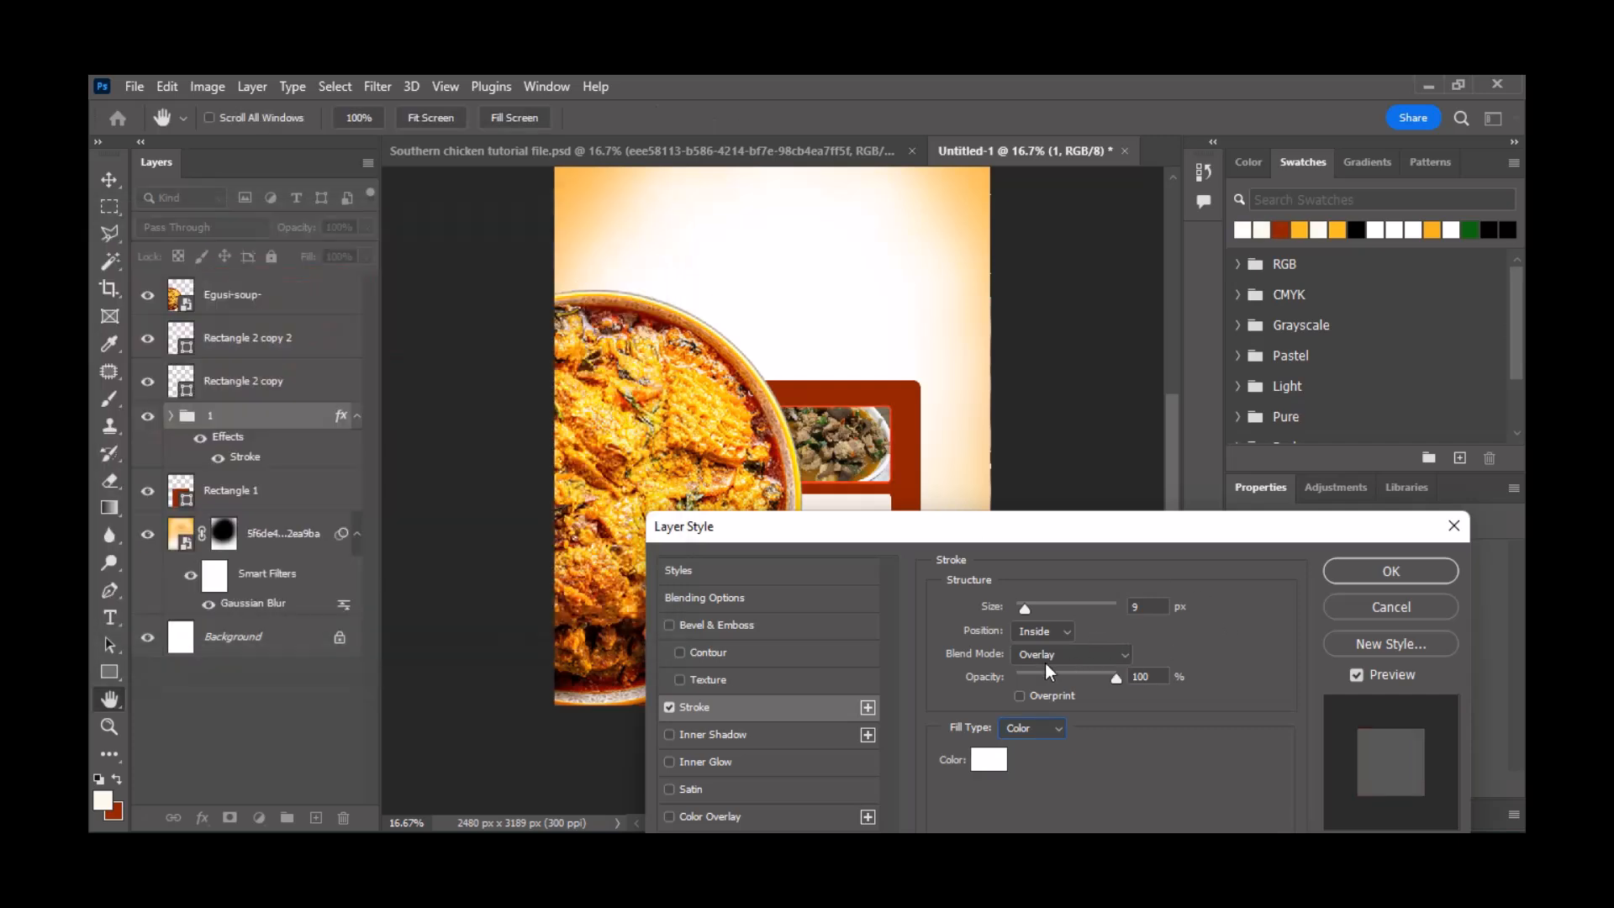
left_click(1123, 653)
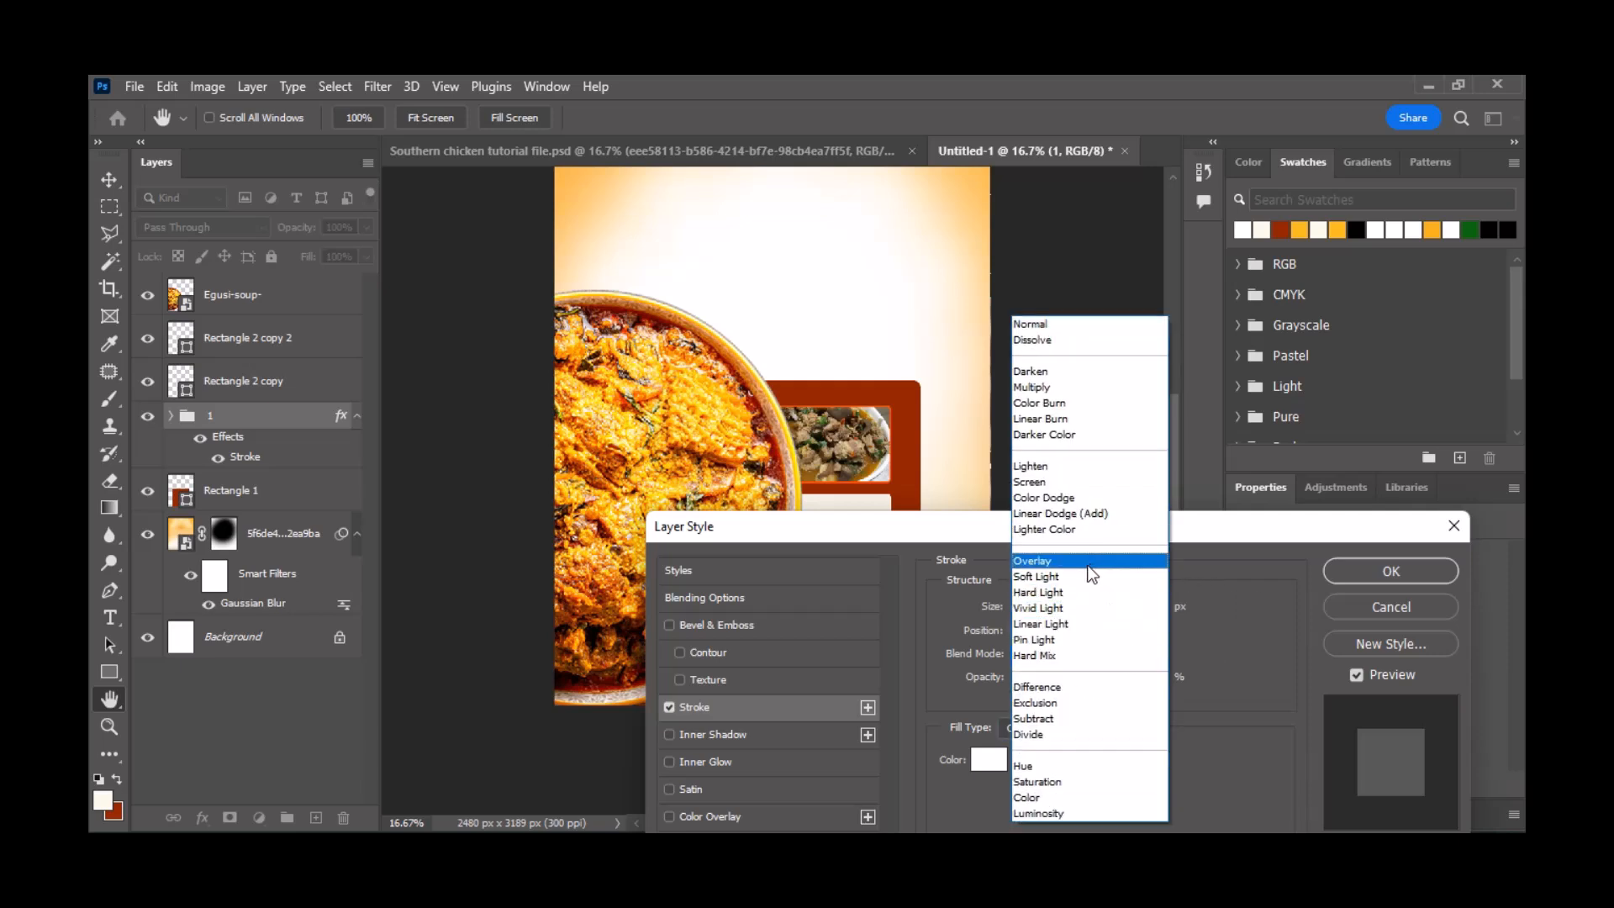
left_click(1269, 632)
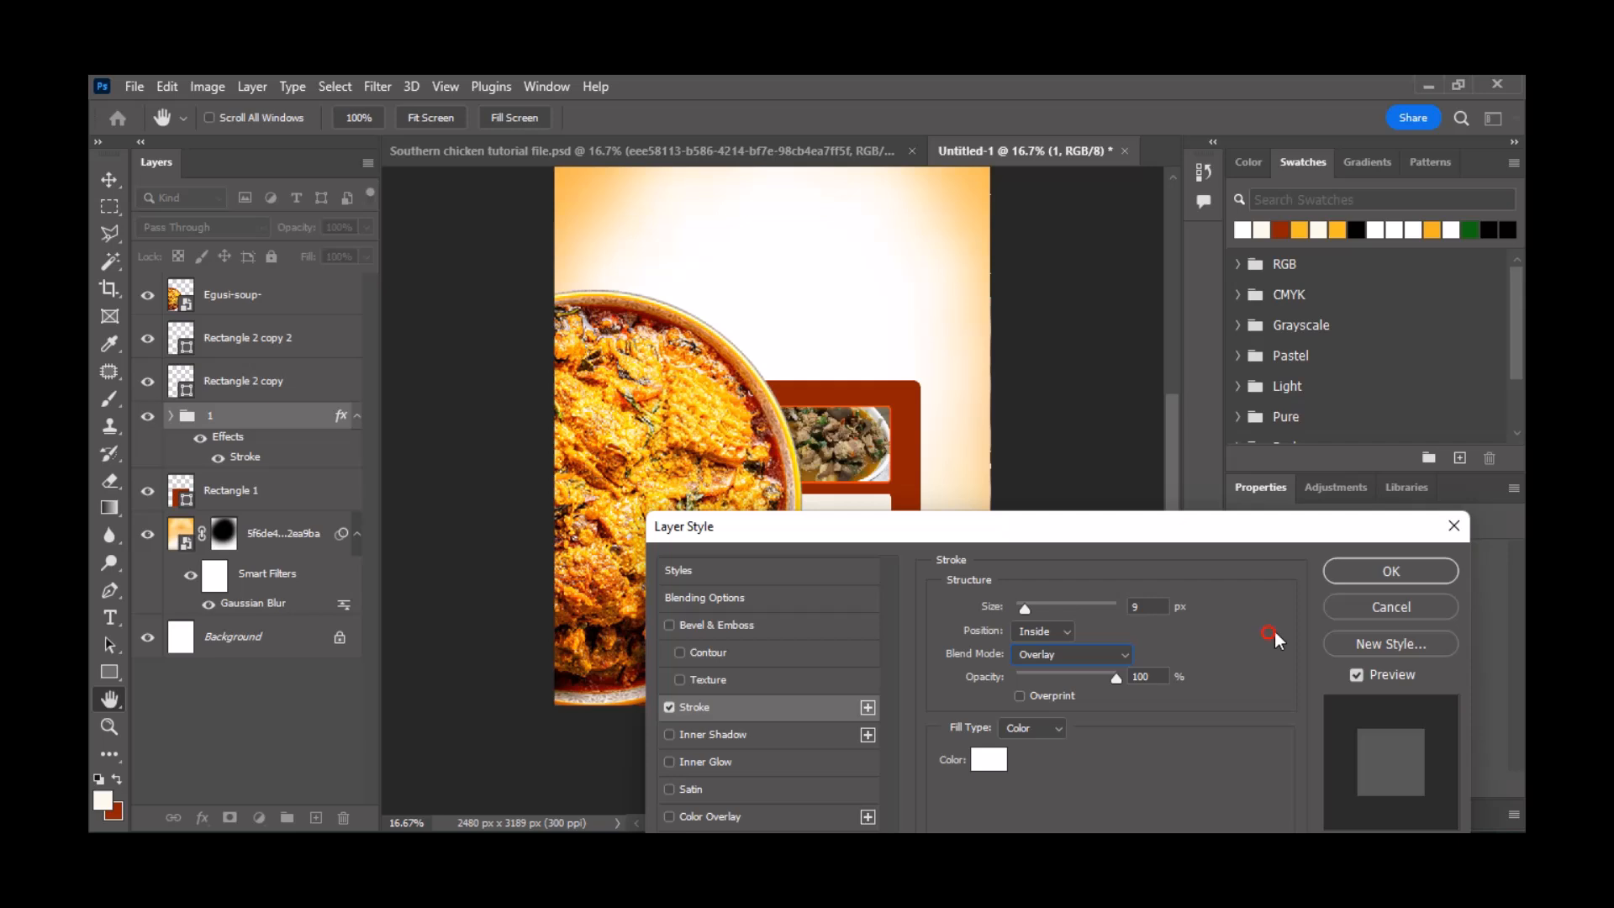
left_click(1391, 573)
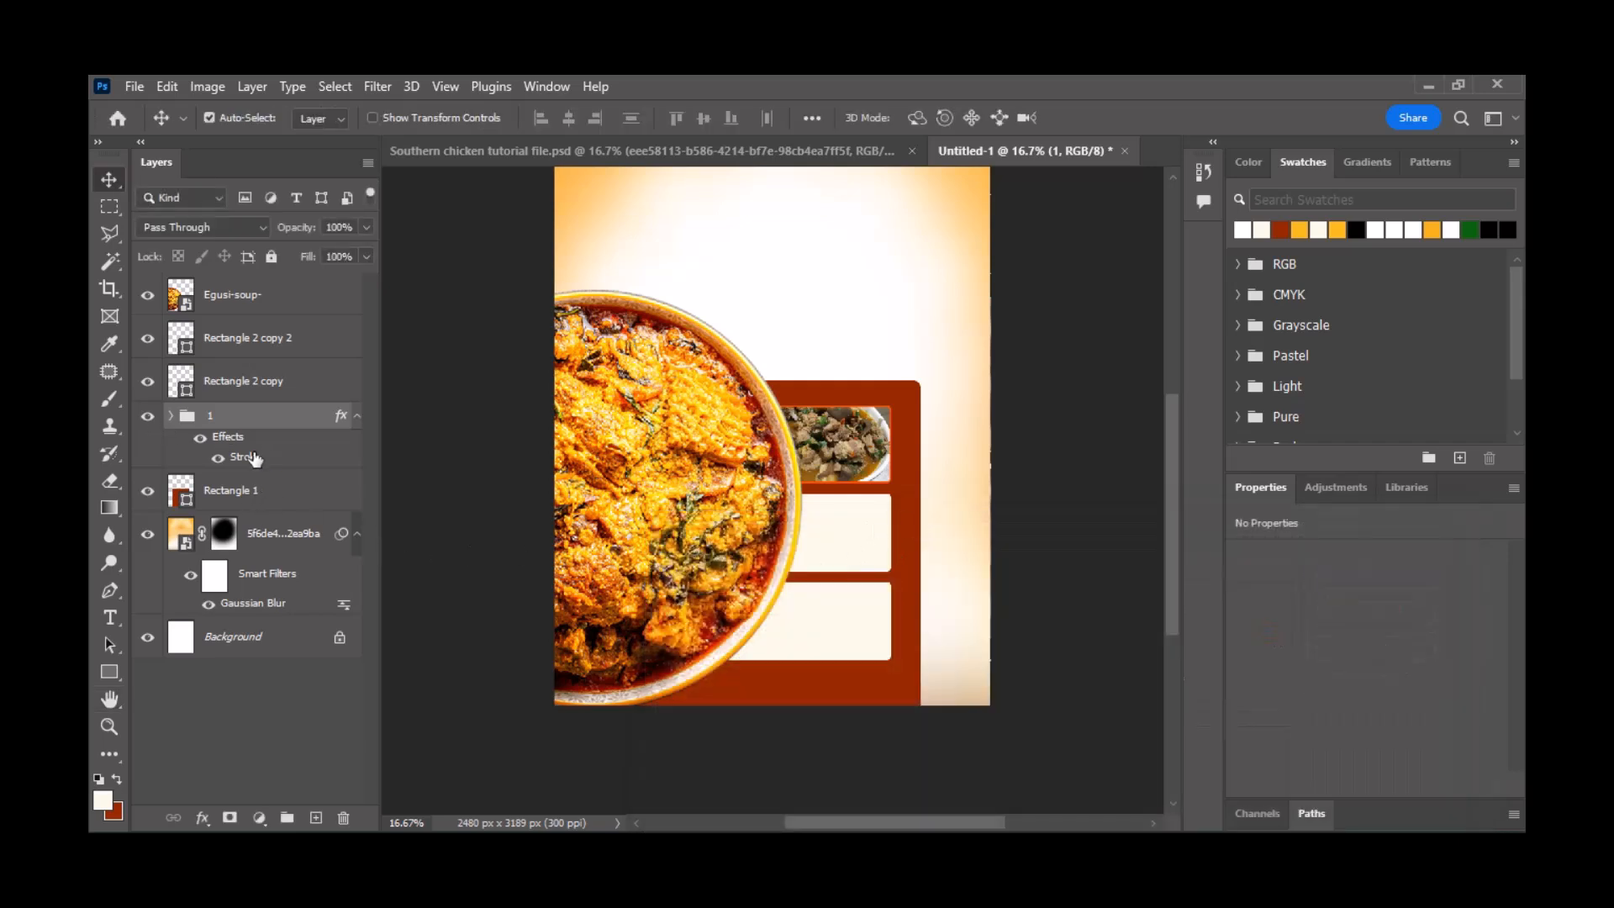
- Select the middle cream rectangle in the flyer, and hide the meat soup photo in the tutorial file
left_click(848, 545)
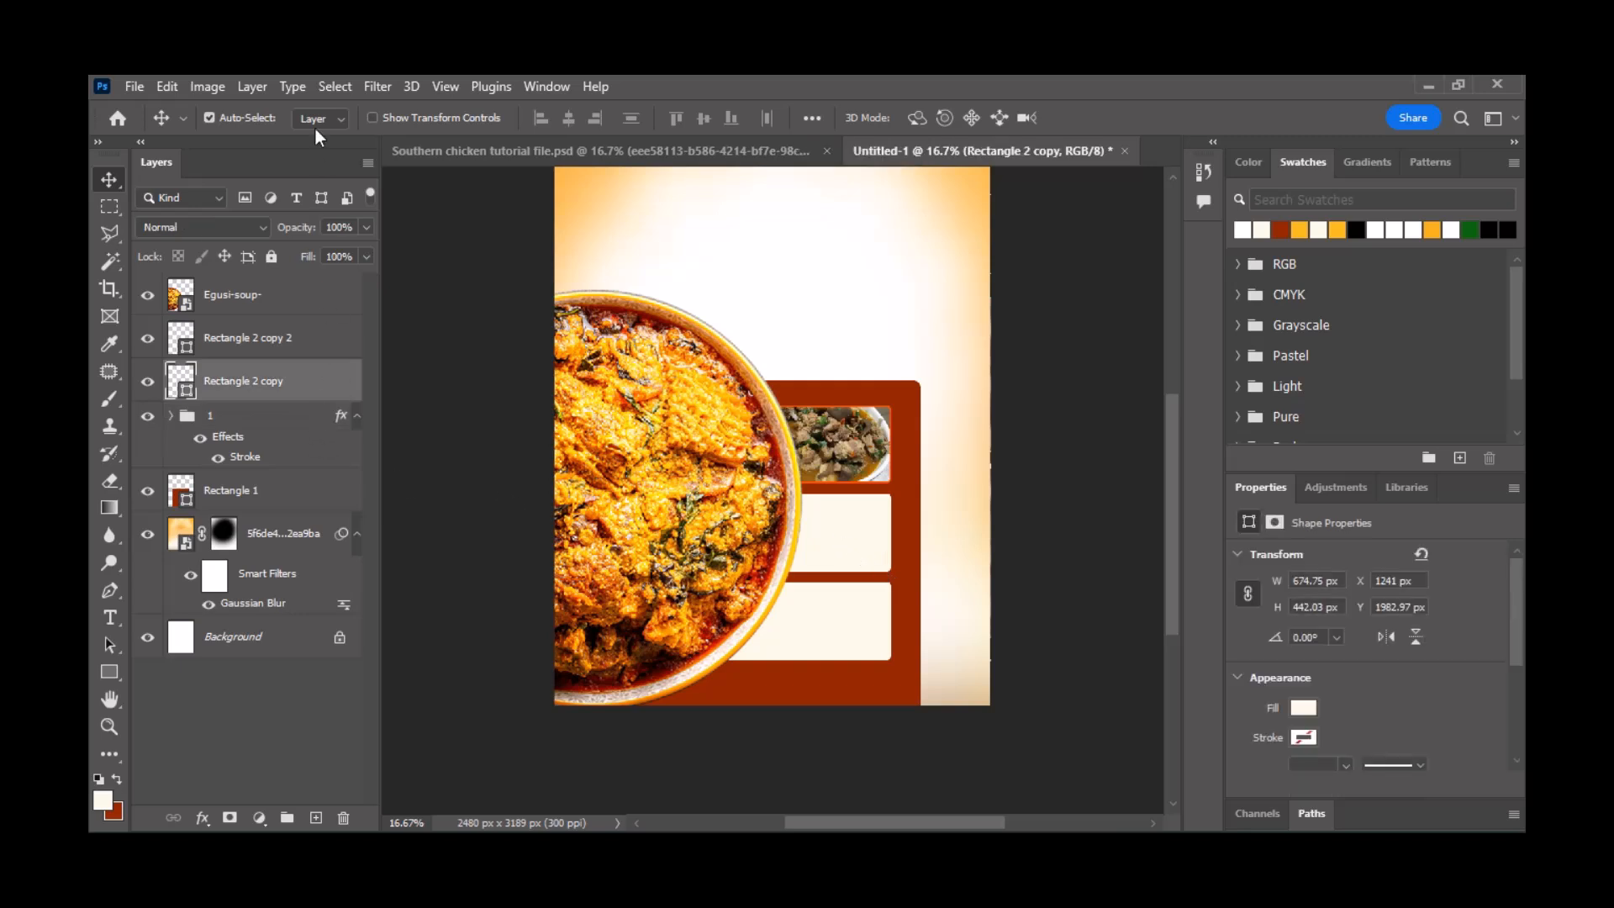
left_click(462, 154)
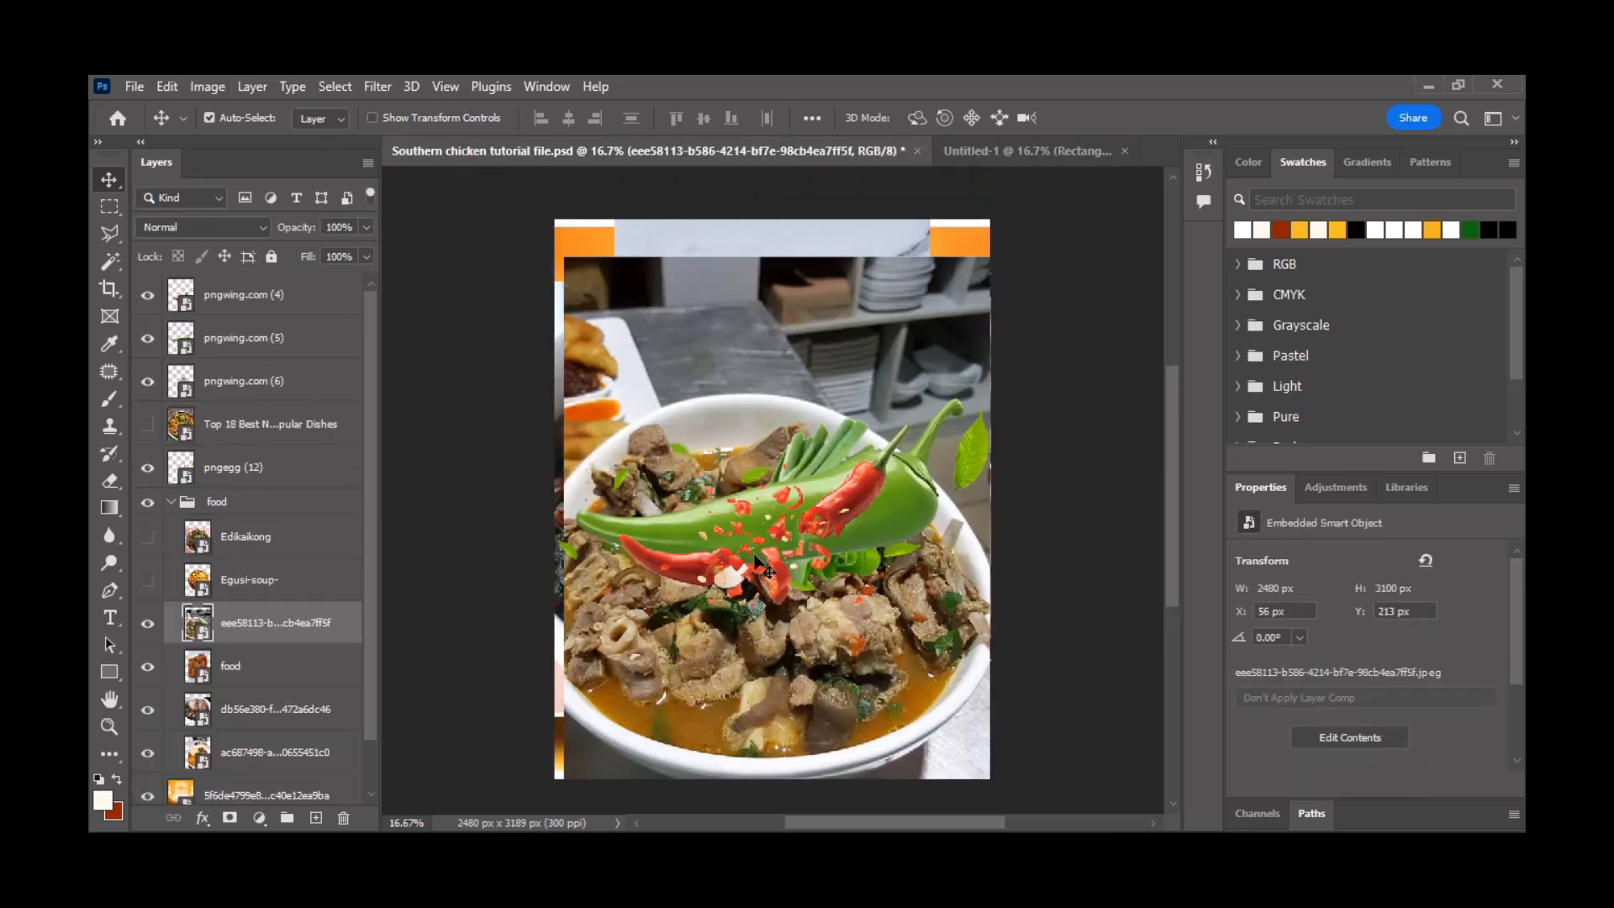
left_click(732, 355)
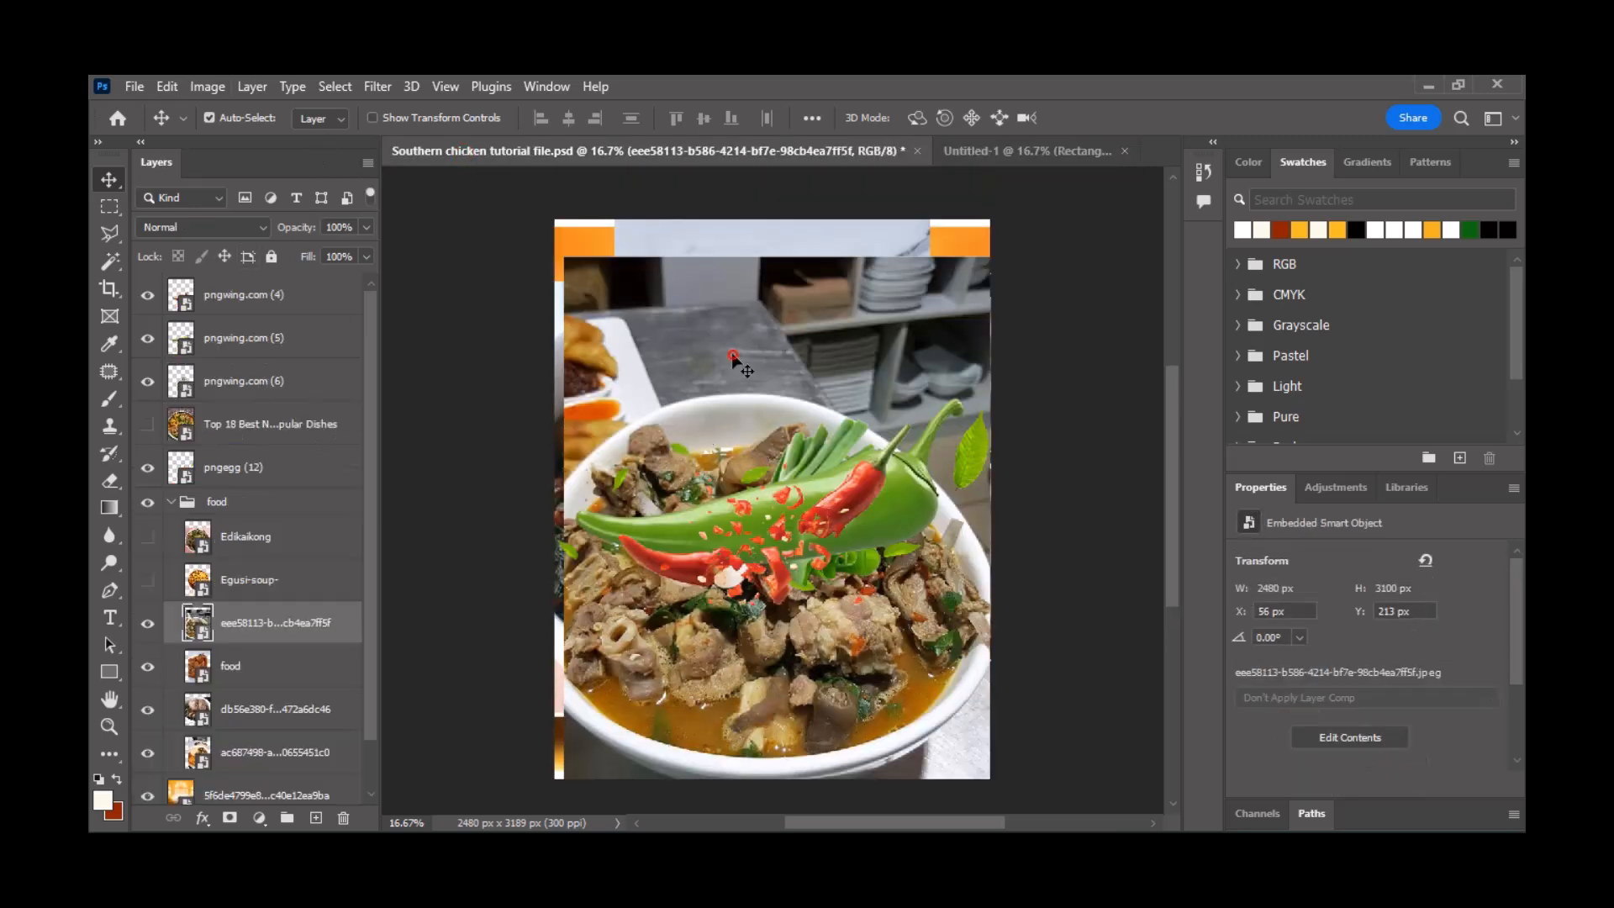
left_click(150, 624)
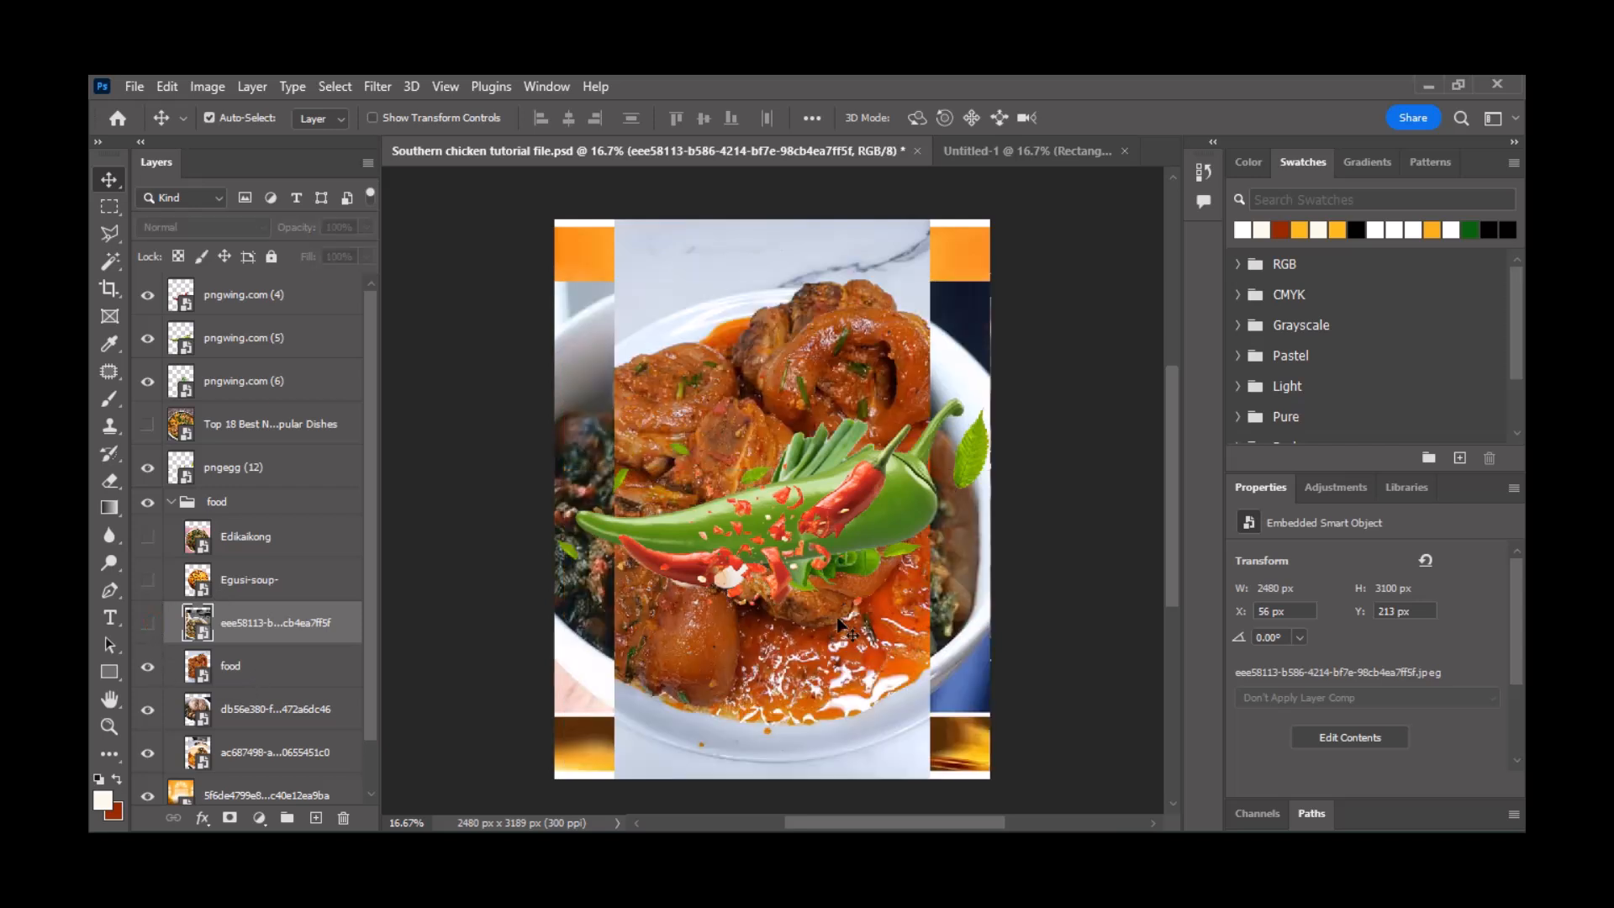
left_click(307, 714)
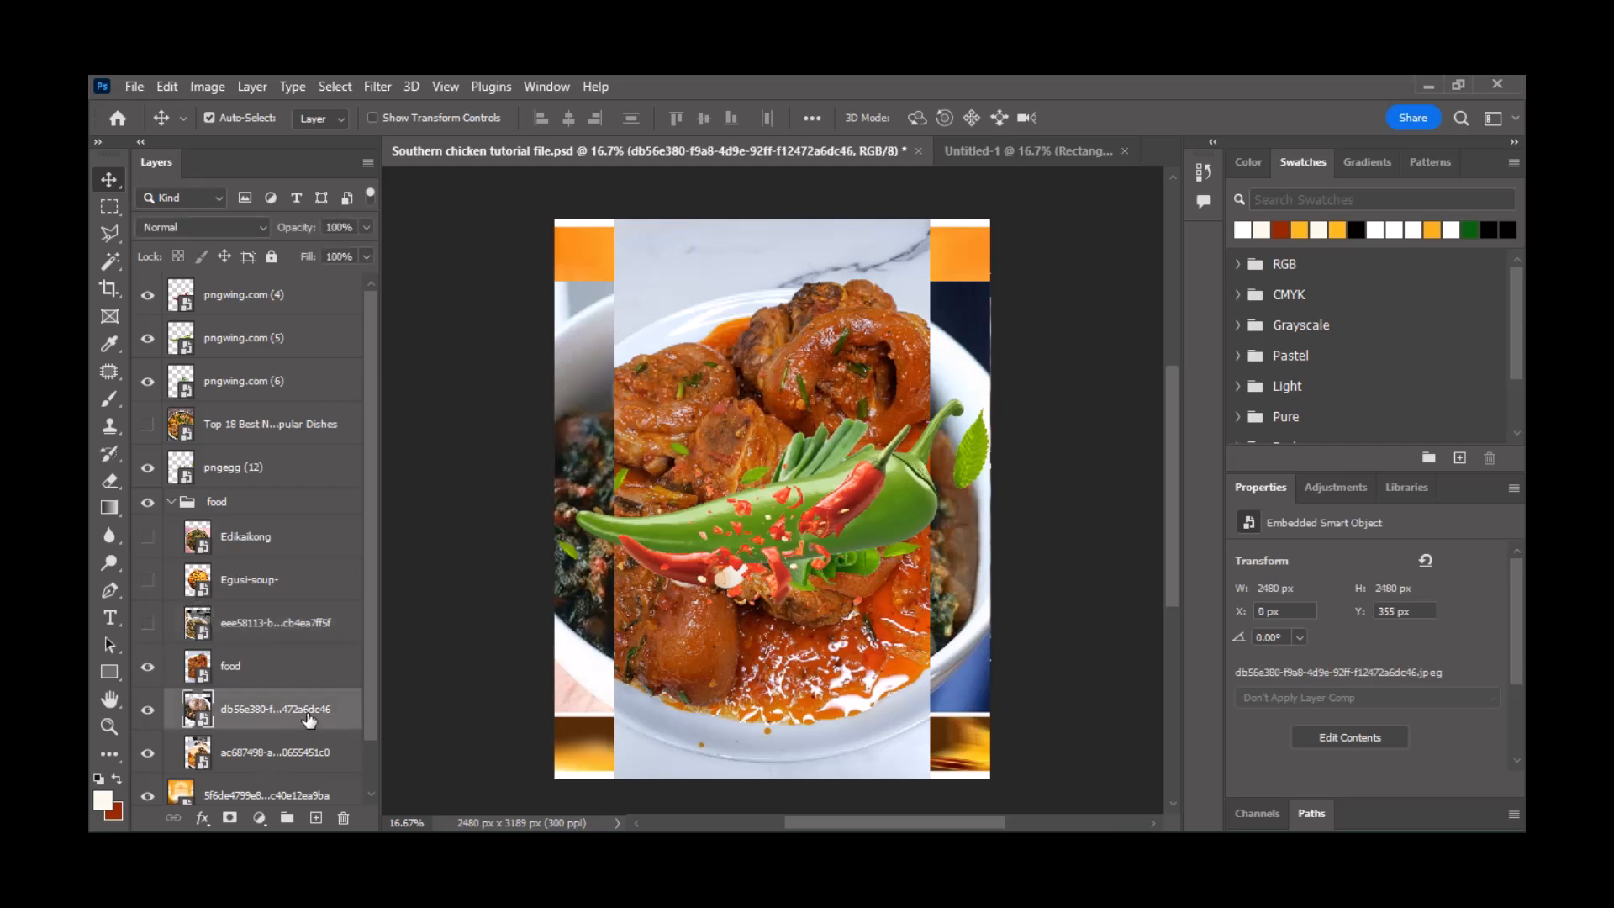
left_click_drag(305, 716, 885, 569)
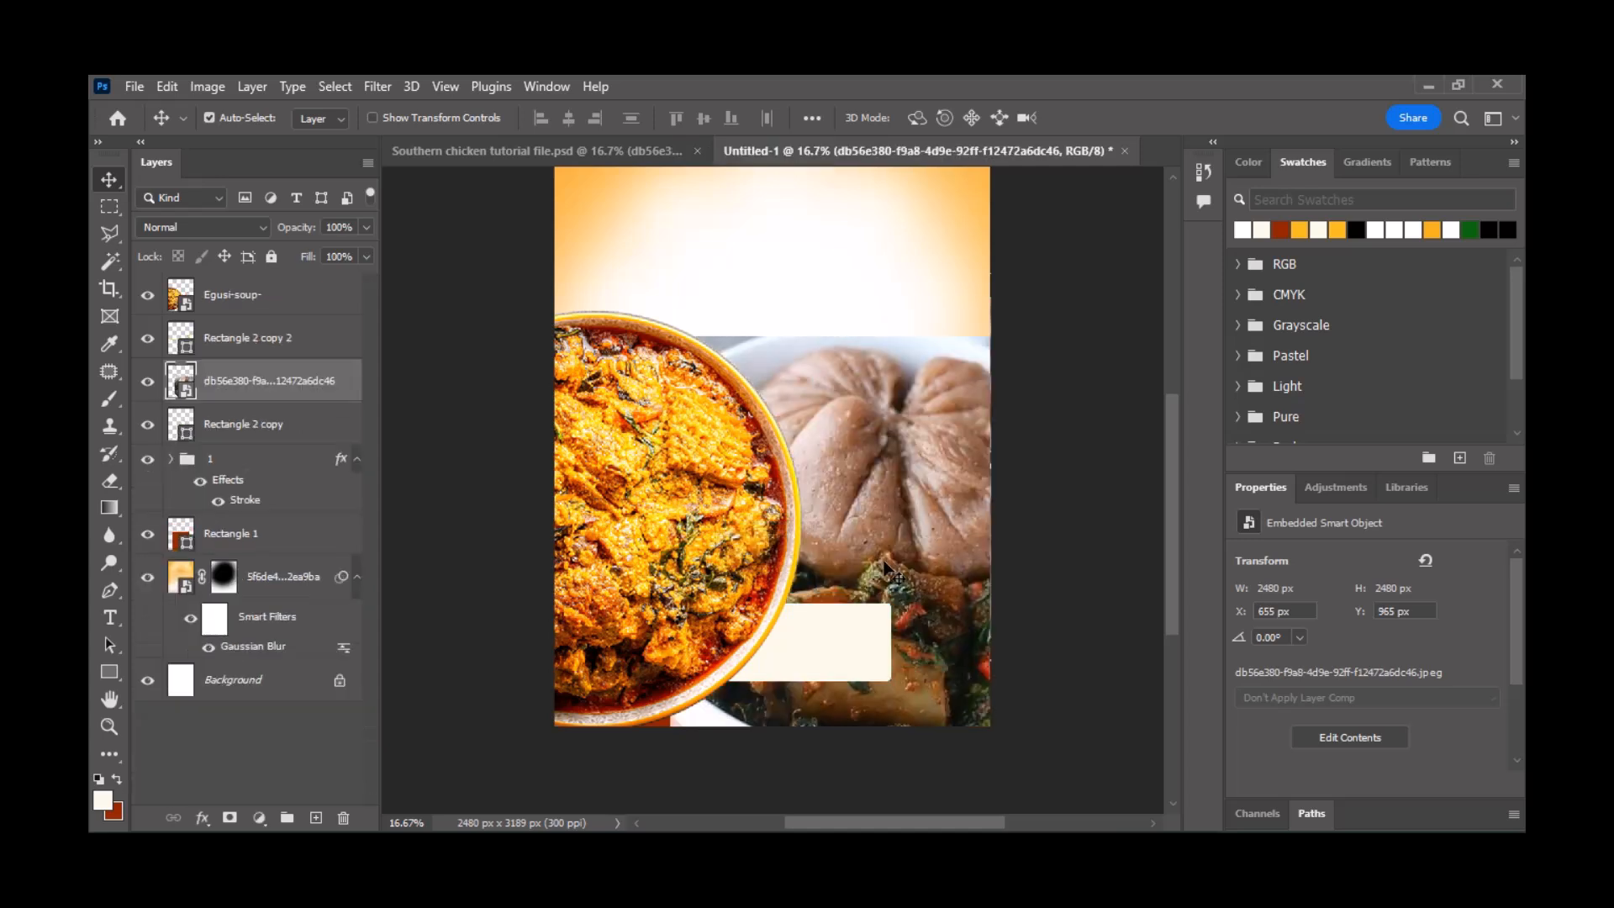
key("Delete")
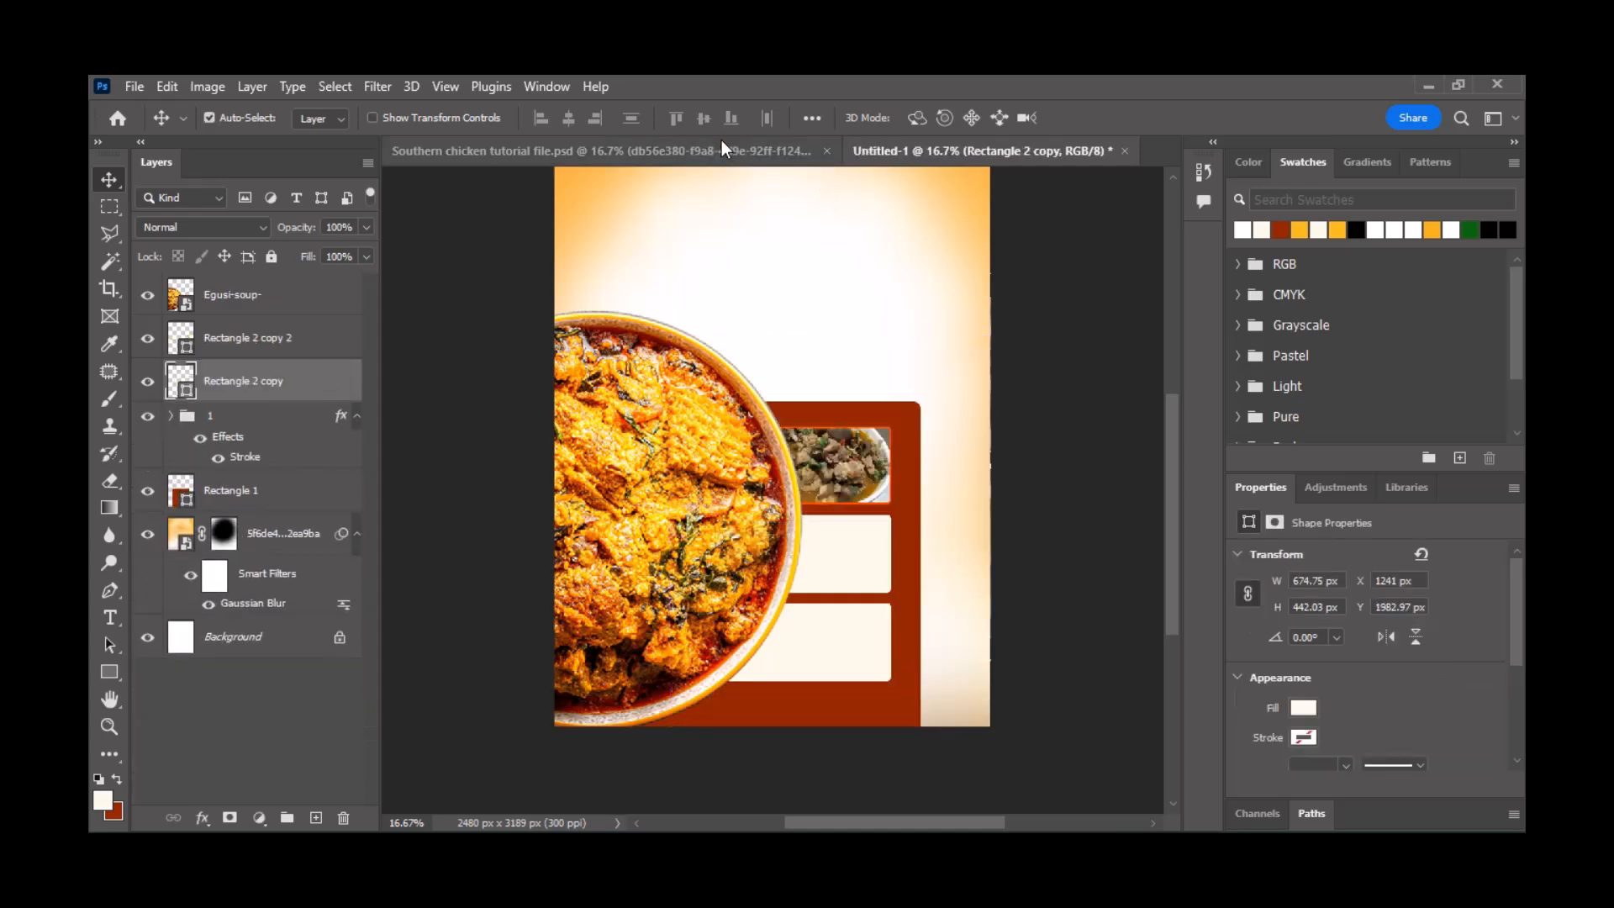
- Copy the photo layer named food from the tutorial file into the flyer, directly above Rectangle 2 copy
left_click(720, 147)
left_click_drag(706, 344, 1005, 214)
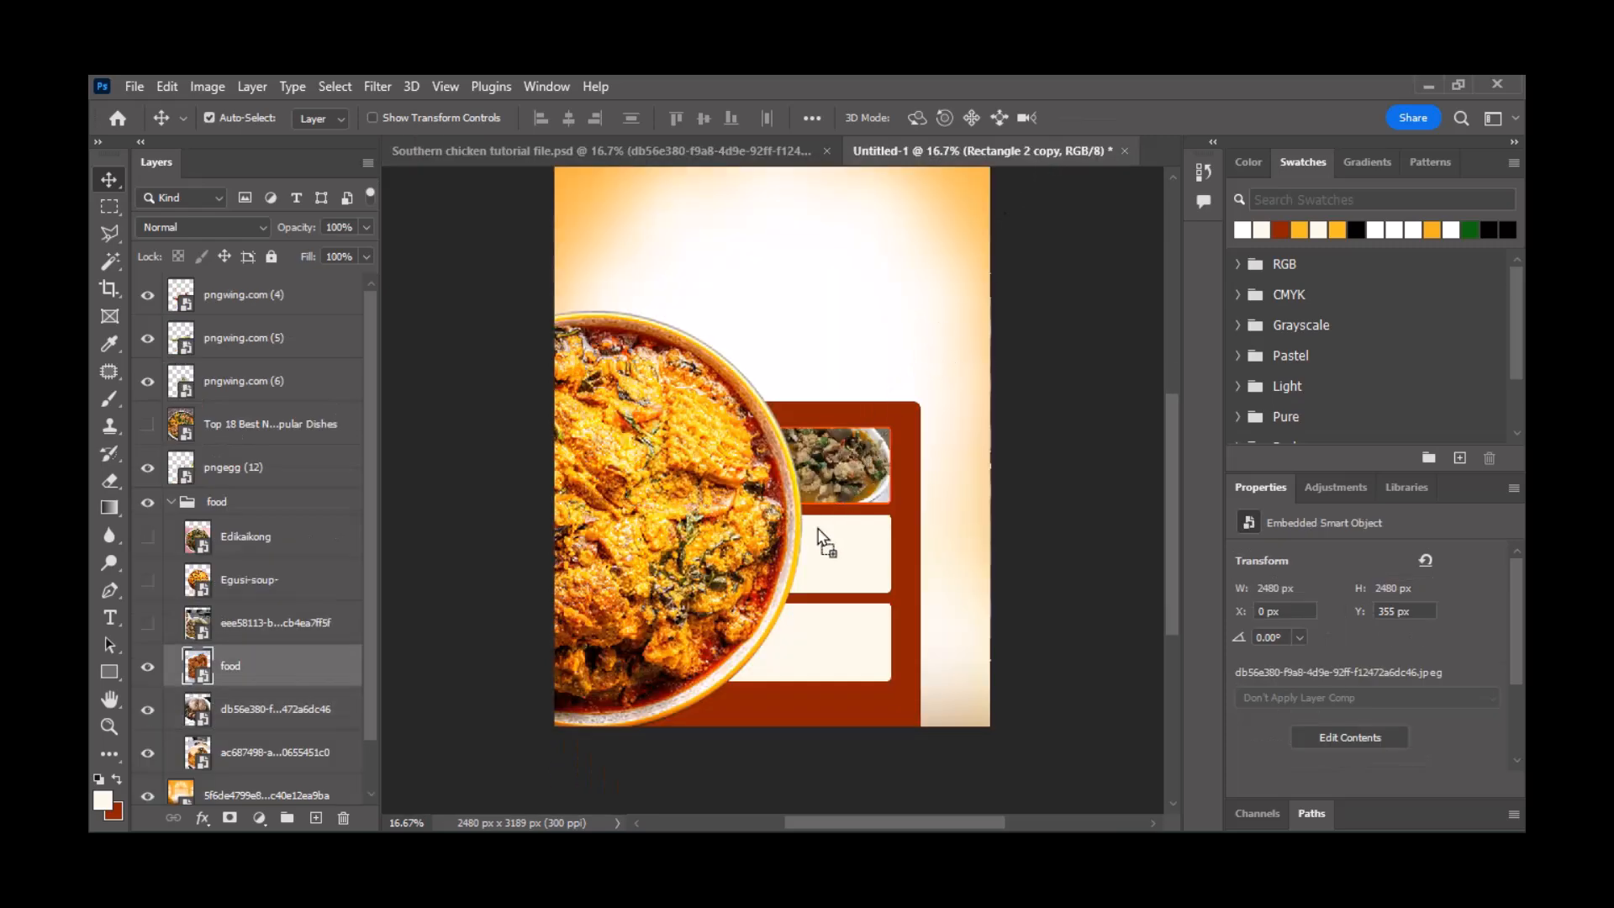
left_click_drag(822, 541, 869, 542)
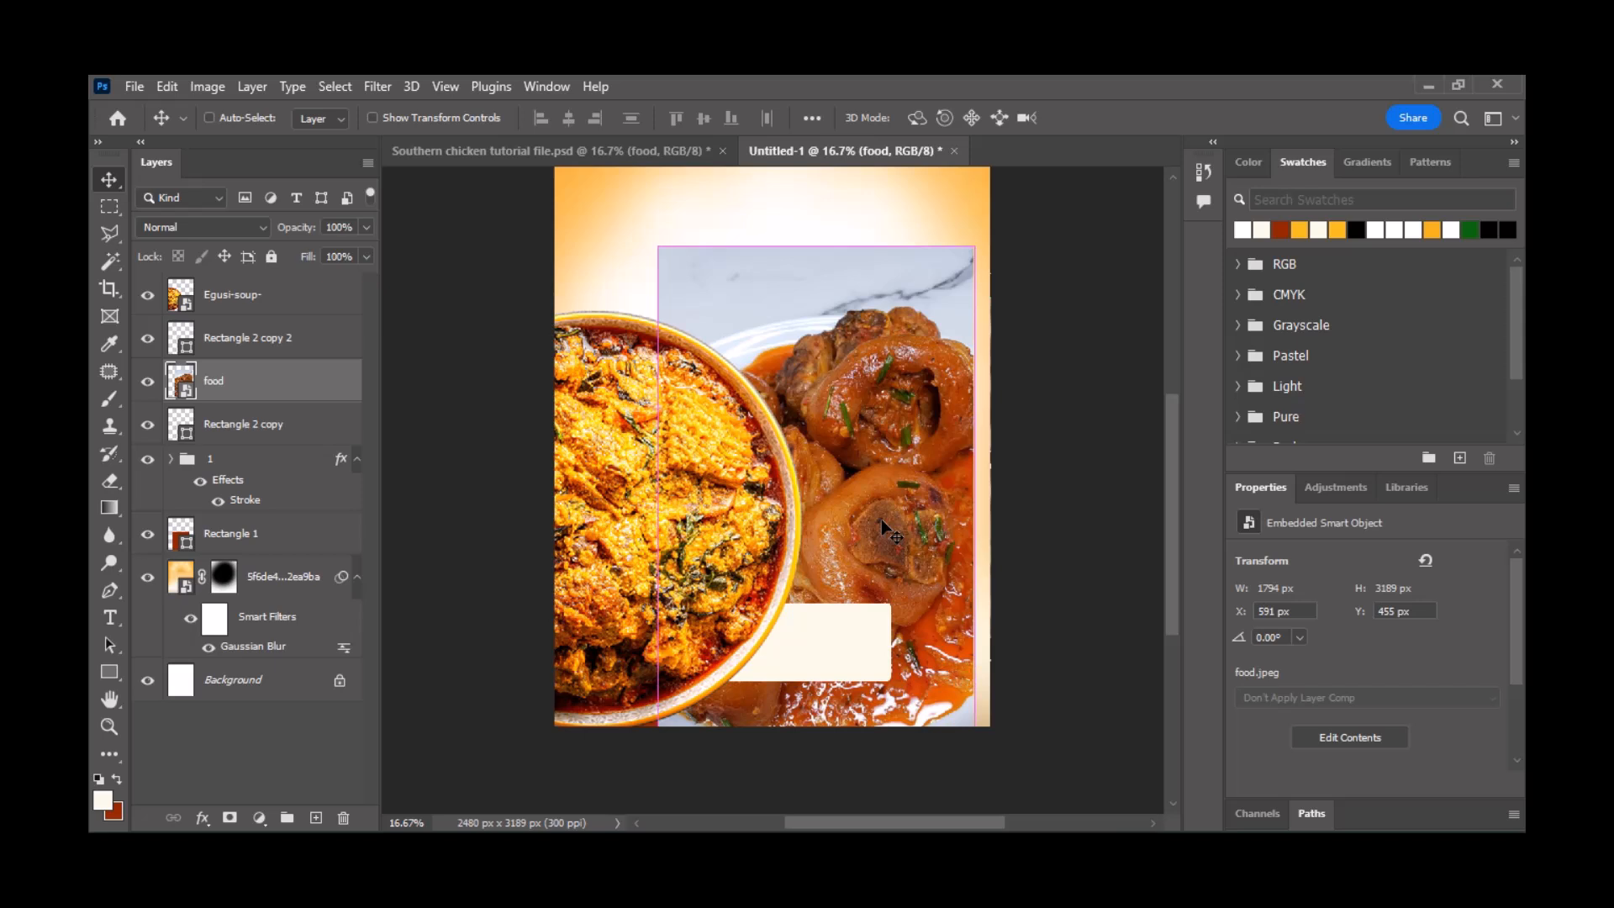
- Scale the food photo to 18.23%, rotate it -90° and place it over the lowest cream rectangle
key("ctrl+t")
scroll(905, 638, "down", 1)
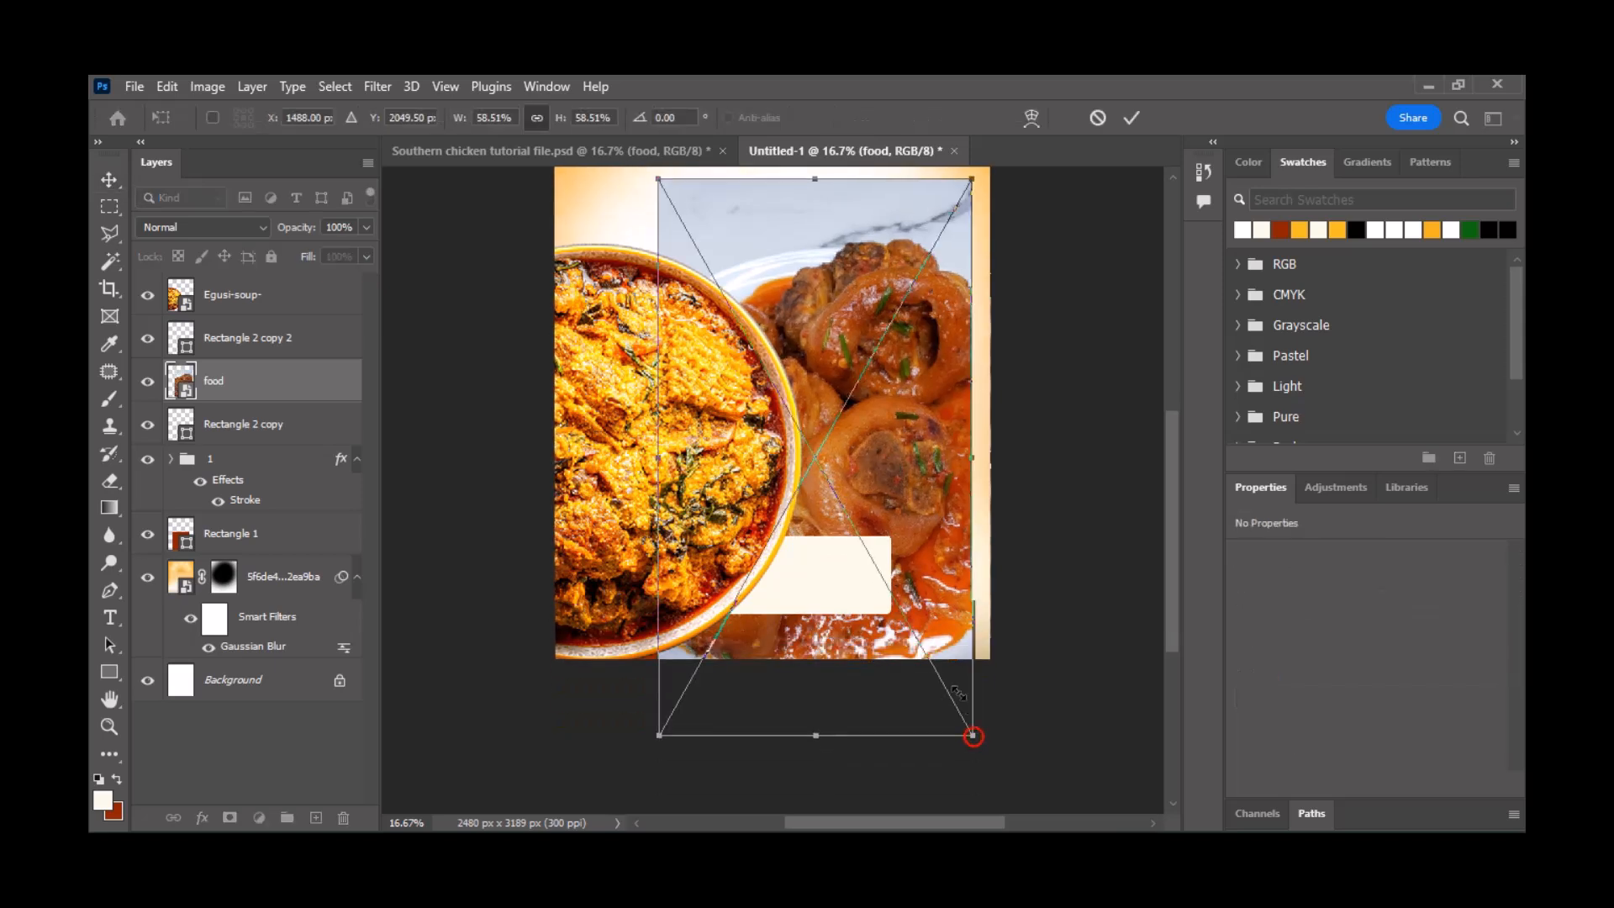
left_click_drag(968, 735, 827, 496)
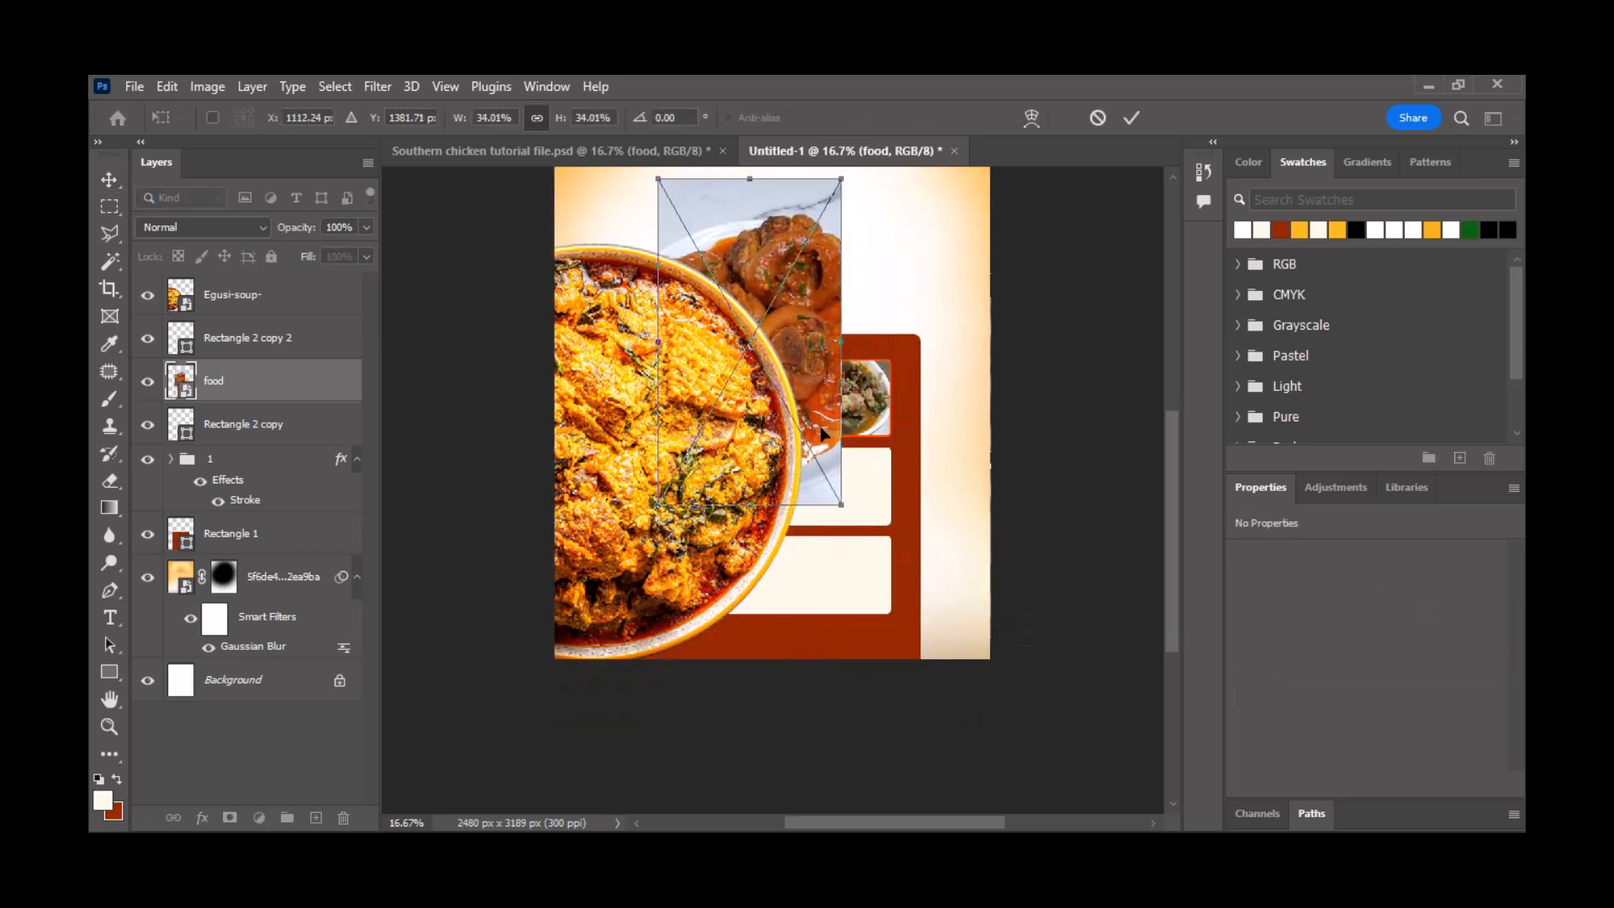
left_click_drag(828, 392, 891, 525)
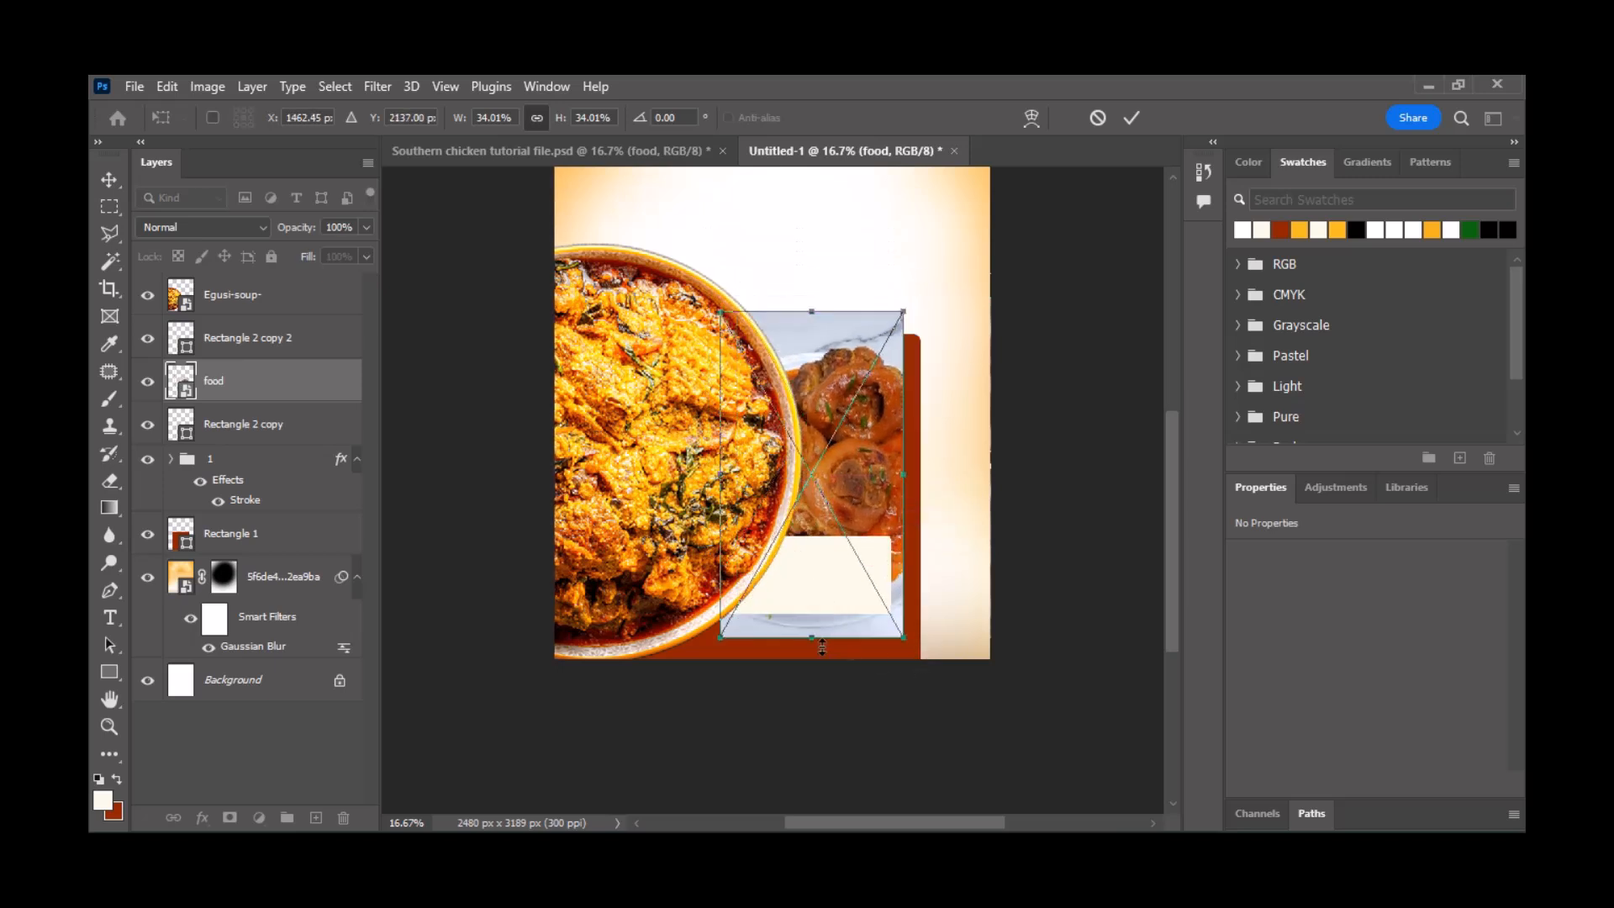
left_click_drag(822, 646, 837, 498)
left_click_drag(837, 504, 834, 574)
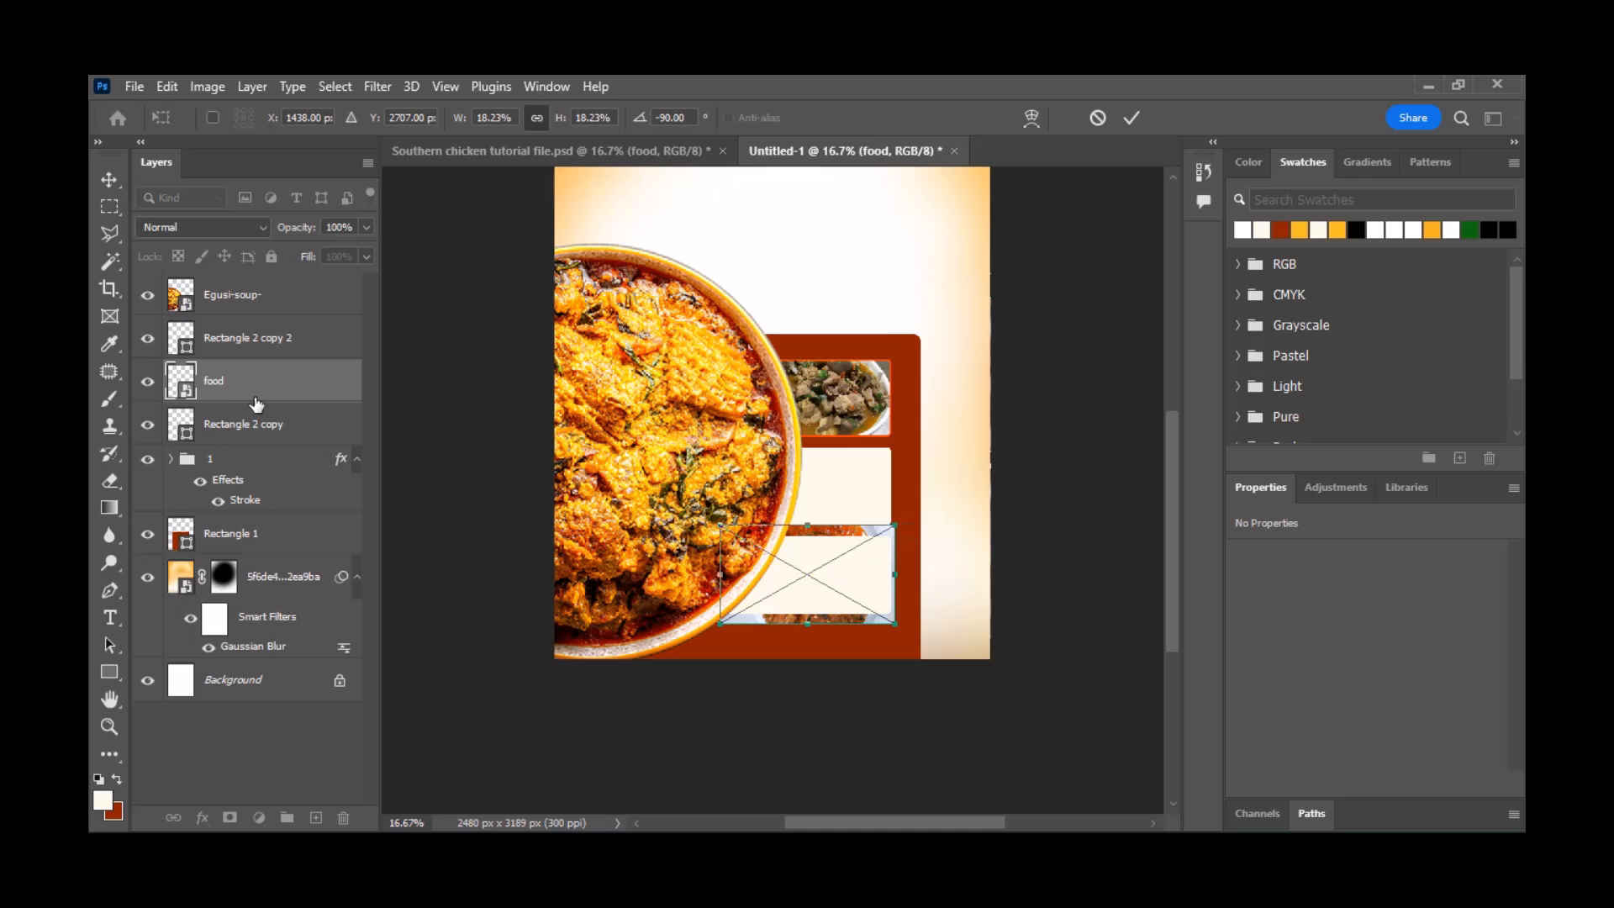
key("Return")
- Hide the food photo in the tutorial file and copy the db56e380 photo beneath it into the flyer, directly above Rectangle 2 copy
left_click(857, 504)
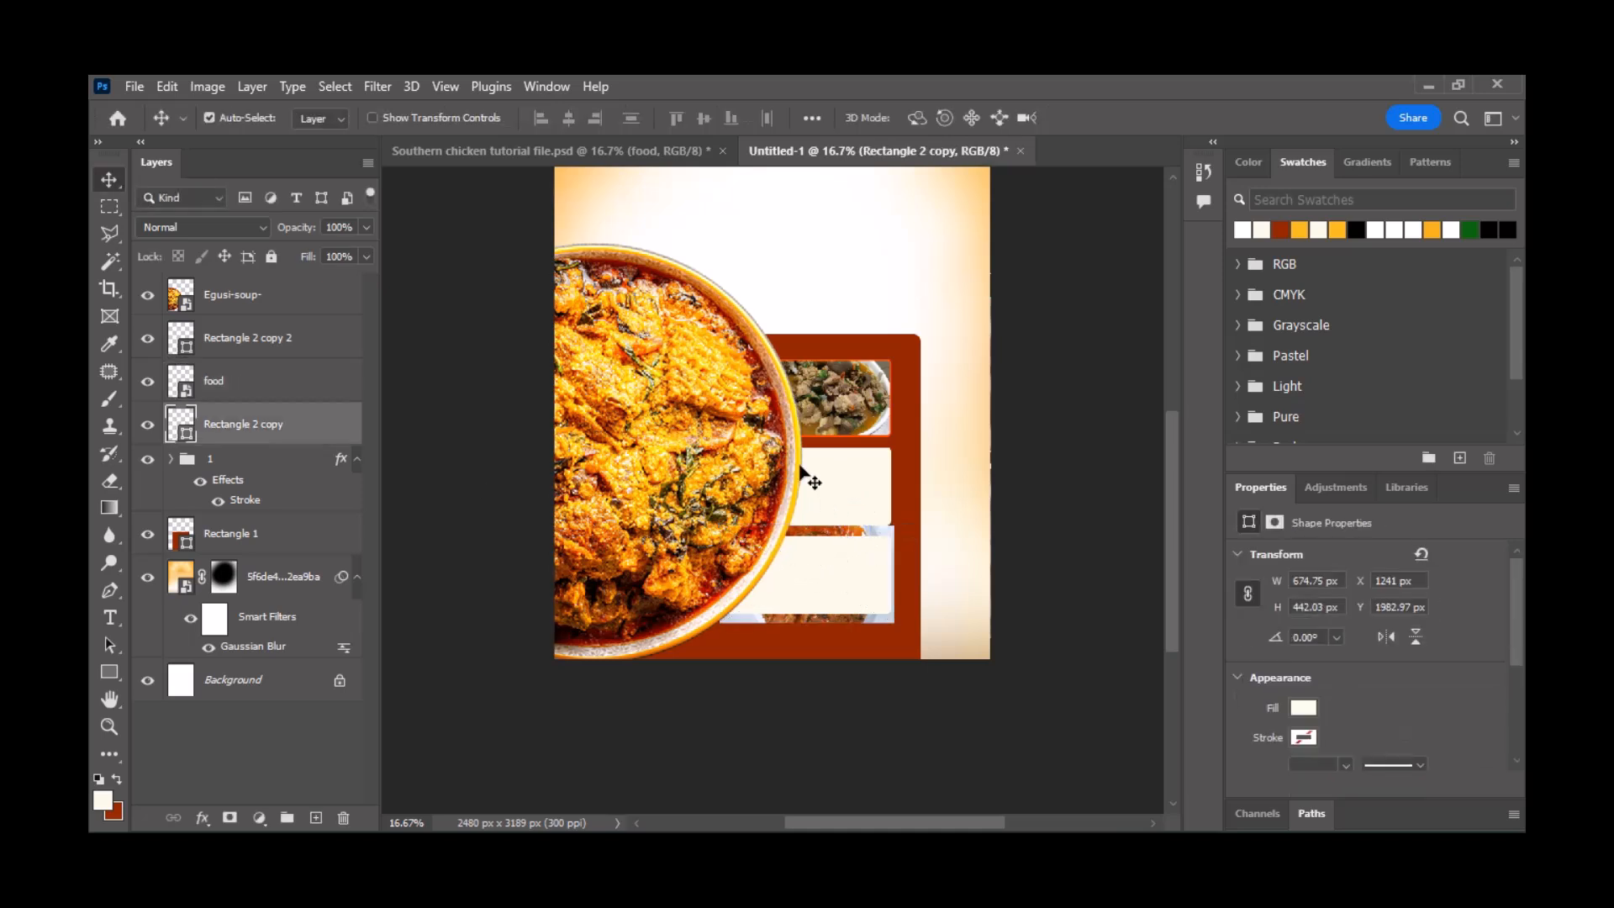
left_click(601, 152)
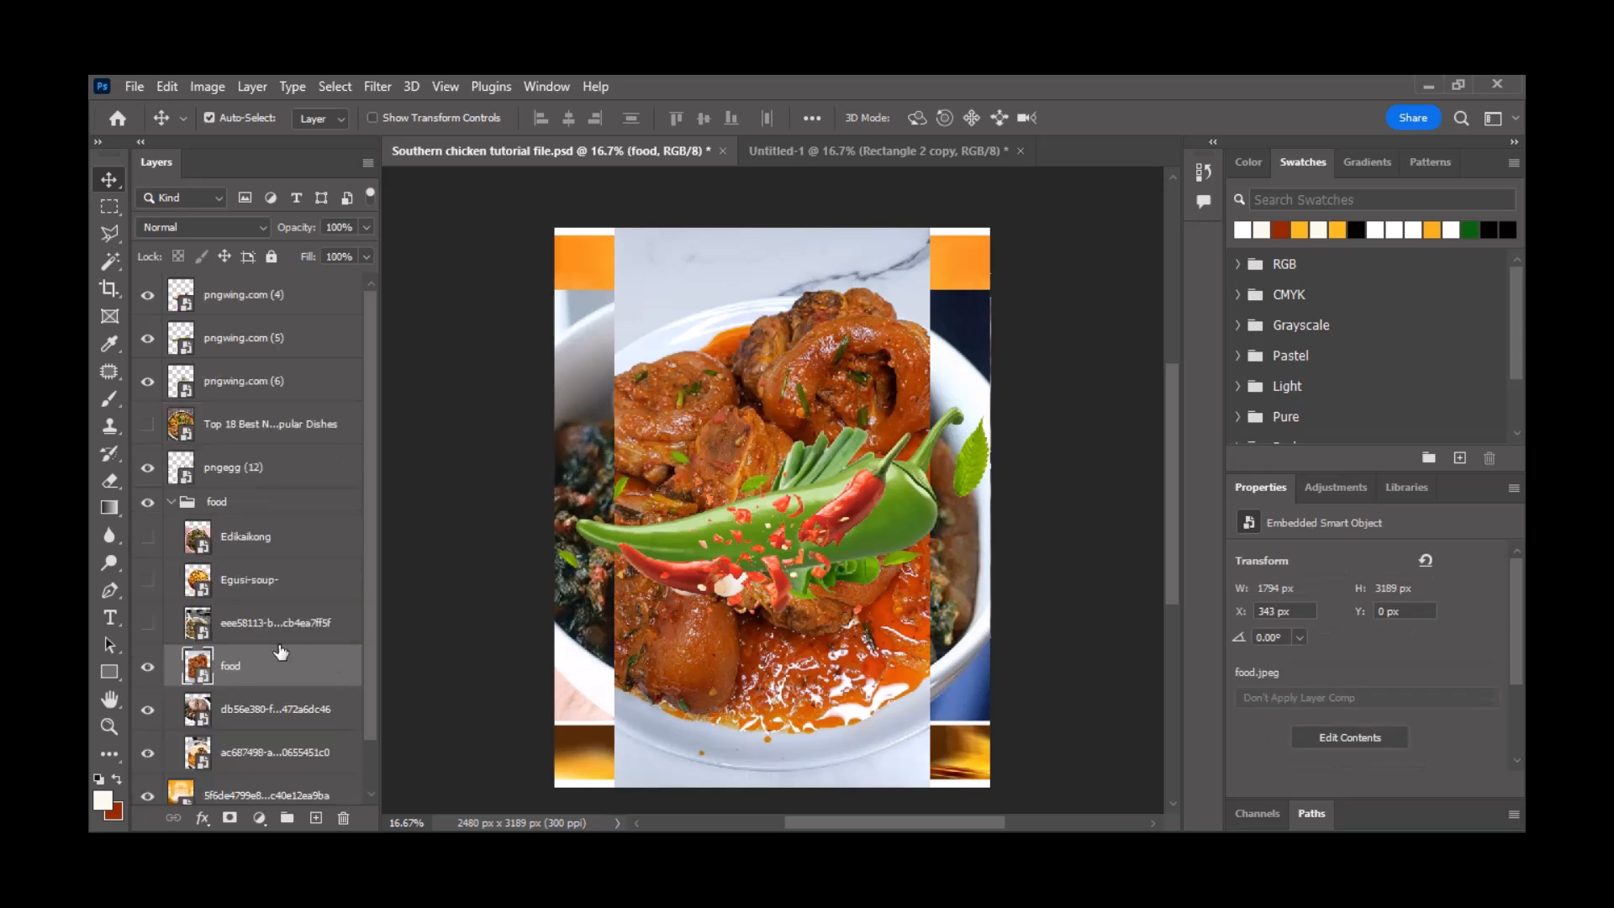
left_click(147, 667)
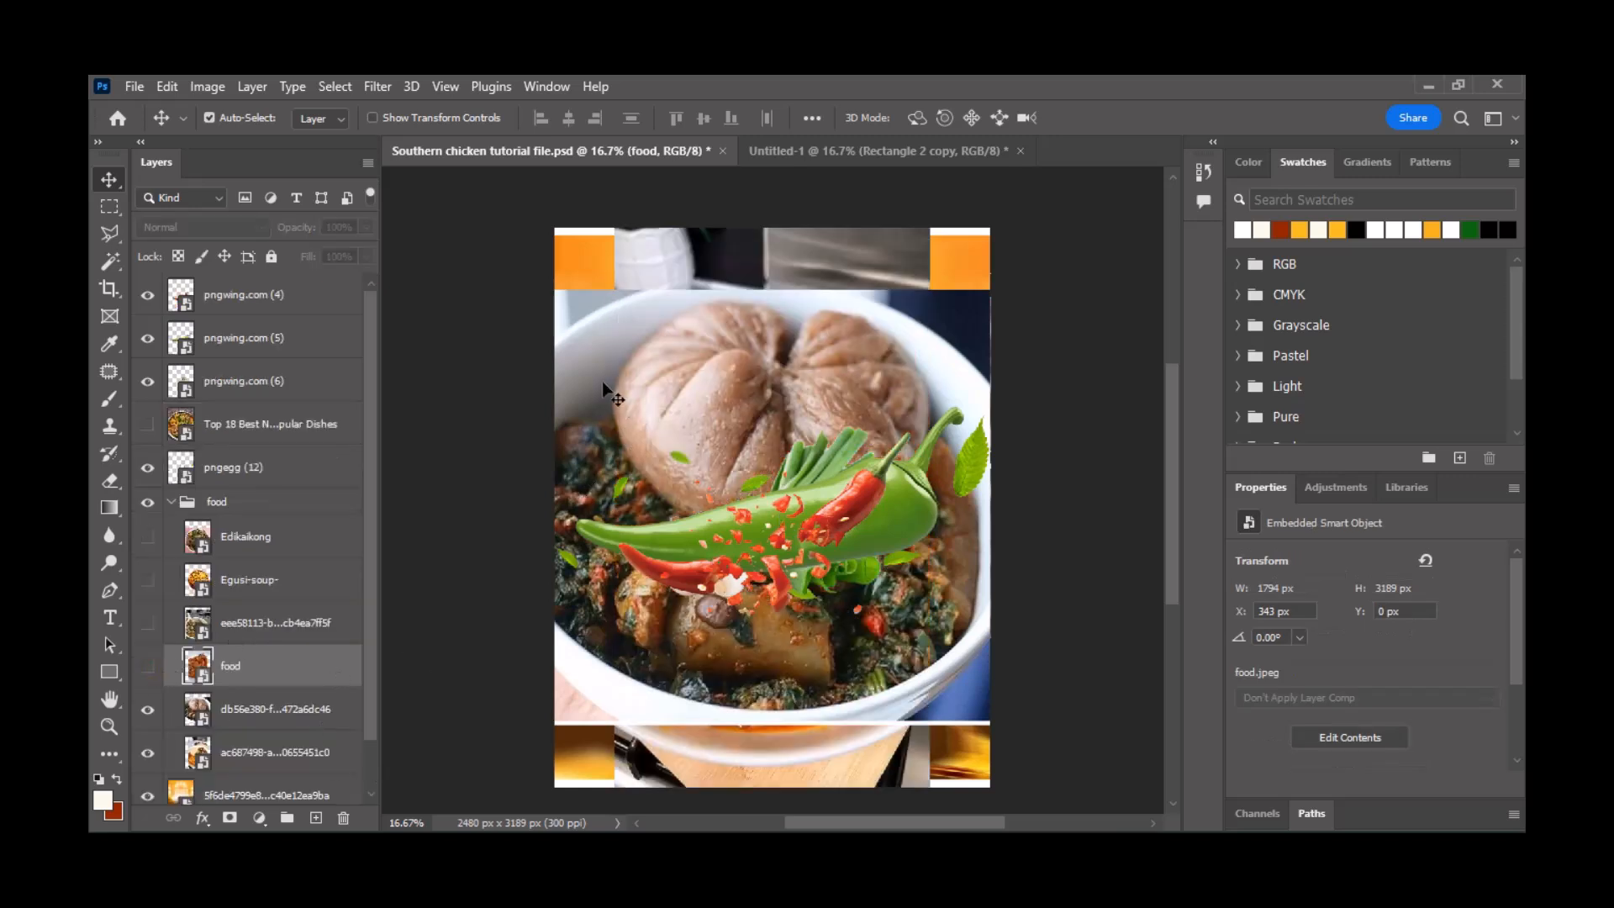
left_click_drag(706, 415, 830, 580)
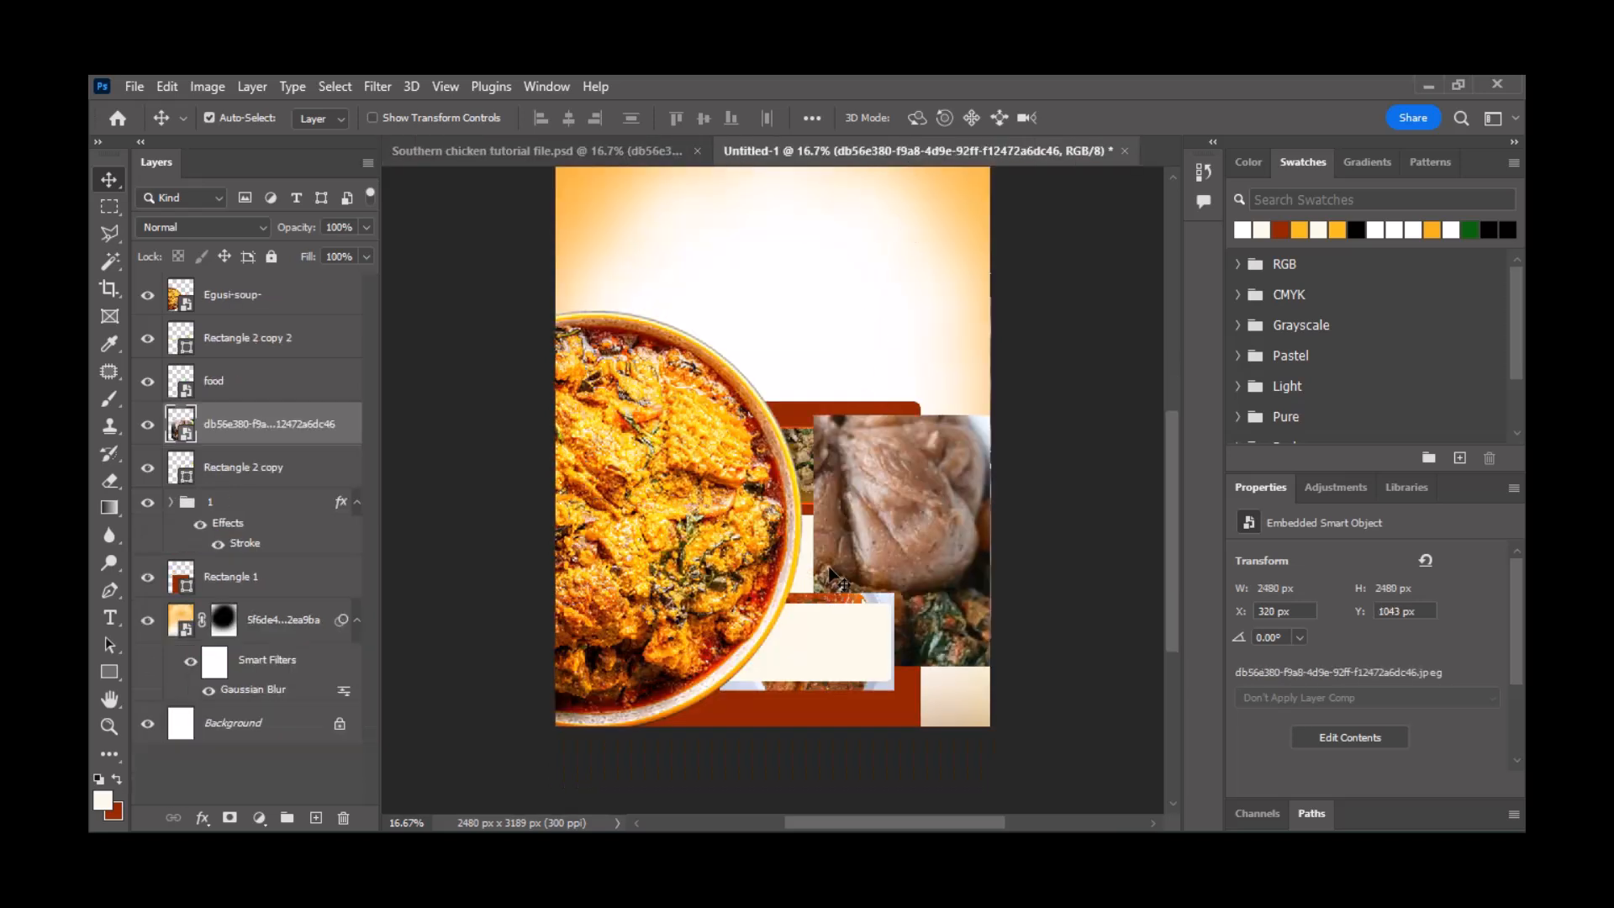
- Scale the db56e380 photo down to about 658 px square, place it over the middle cream rectangle and clip it to Rectangle 2 copy
key("ctrl+t")
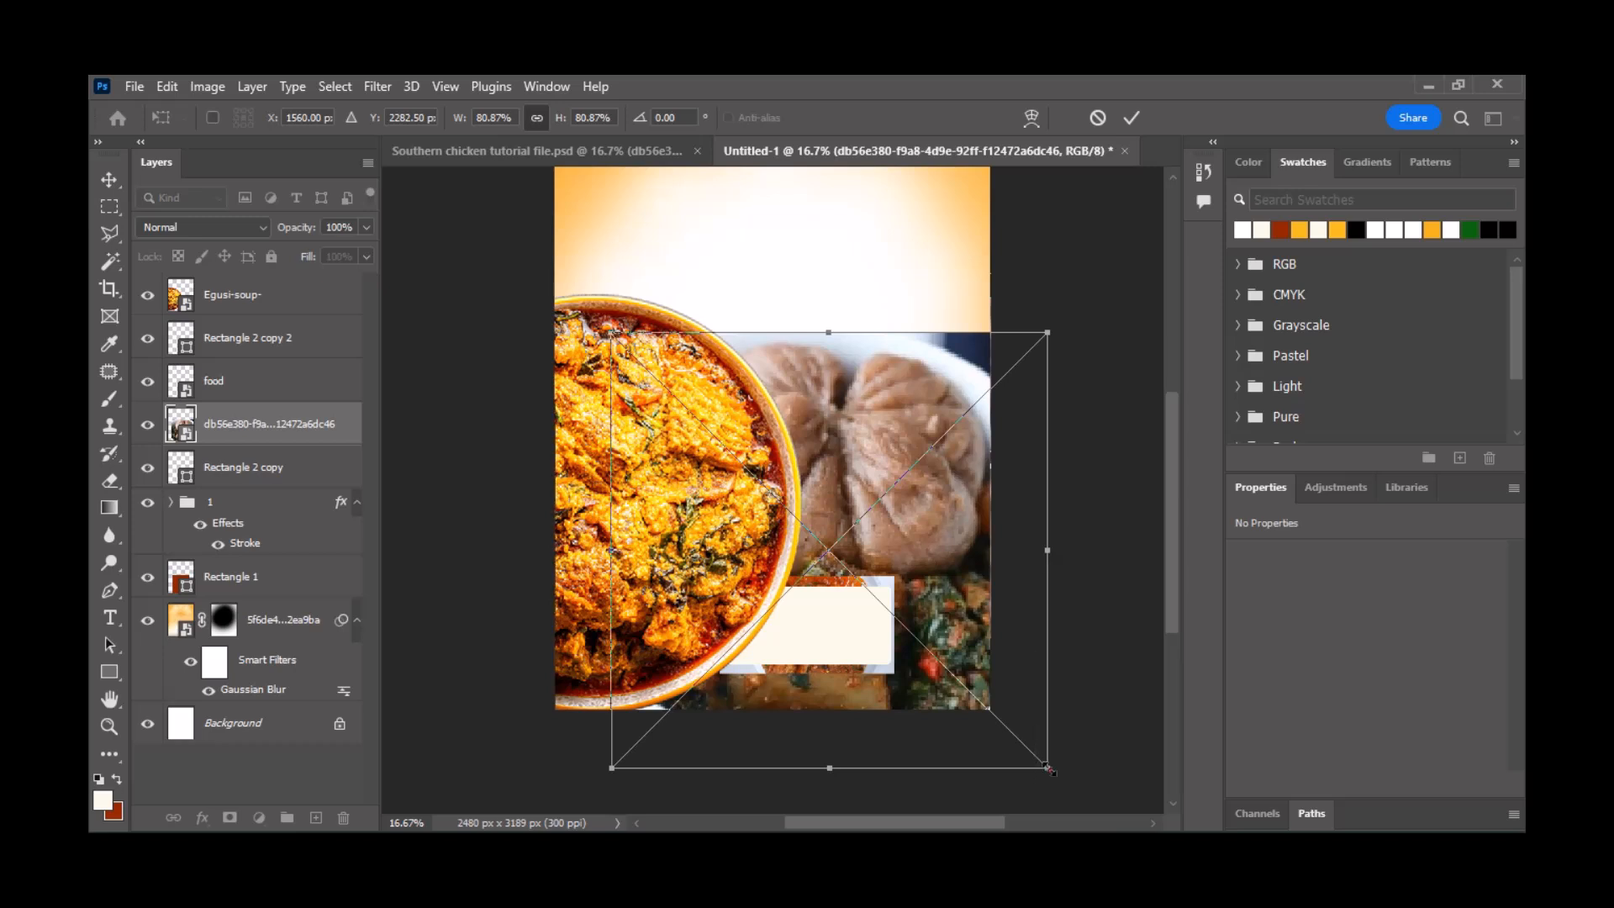
left_click_drag(1035, 775, 861, 641)
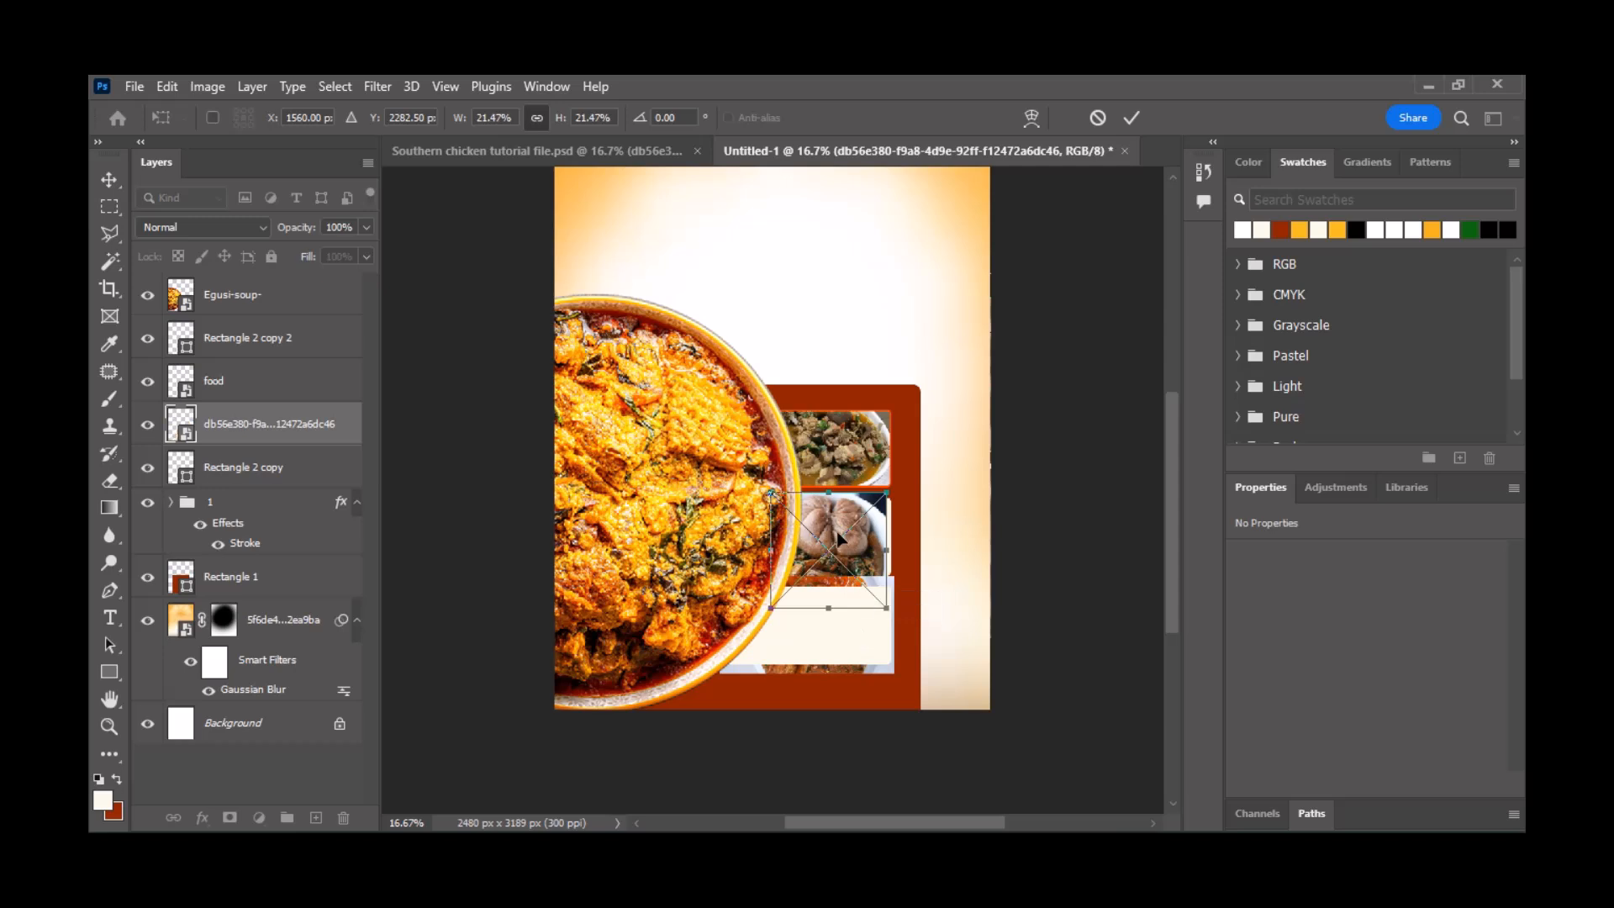
left_click_drag(842, 529, 851, 512)
left_click(294, 444, "alt")
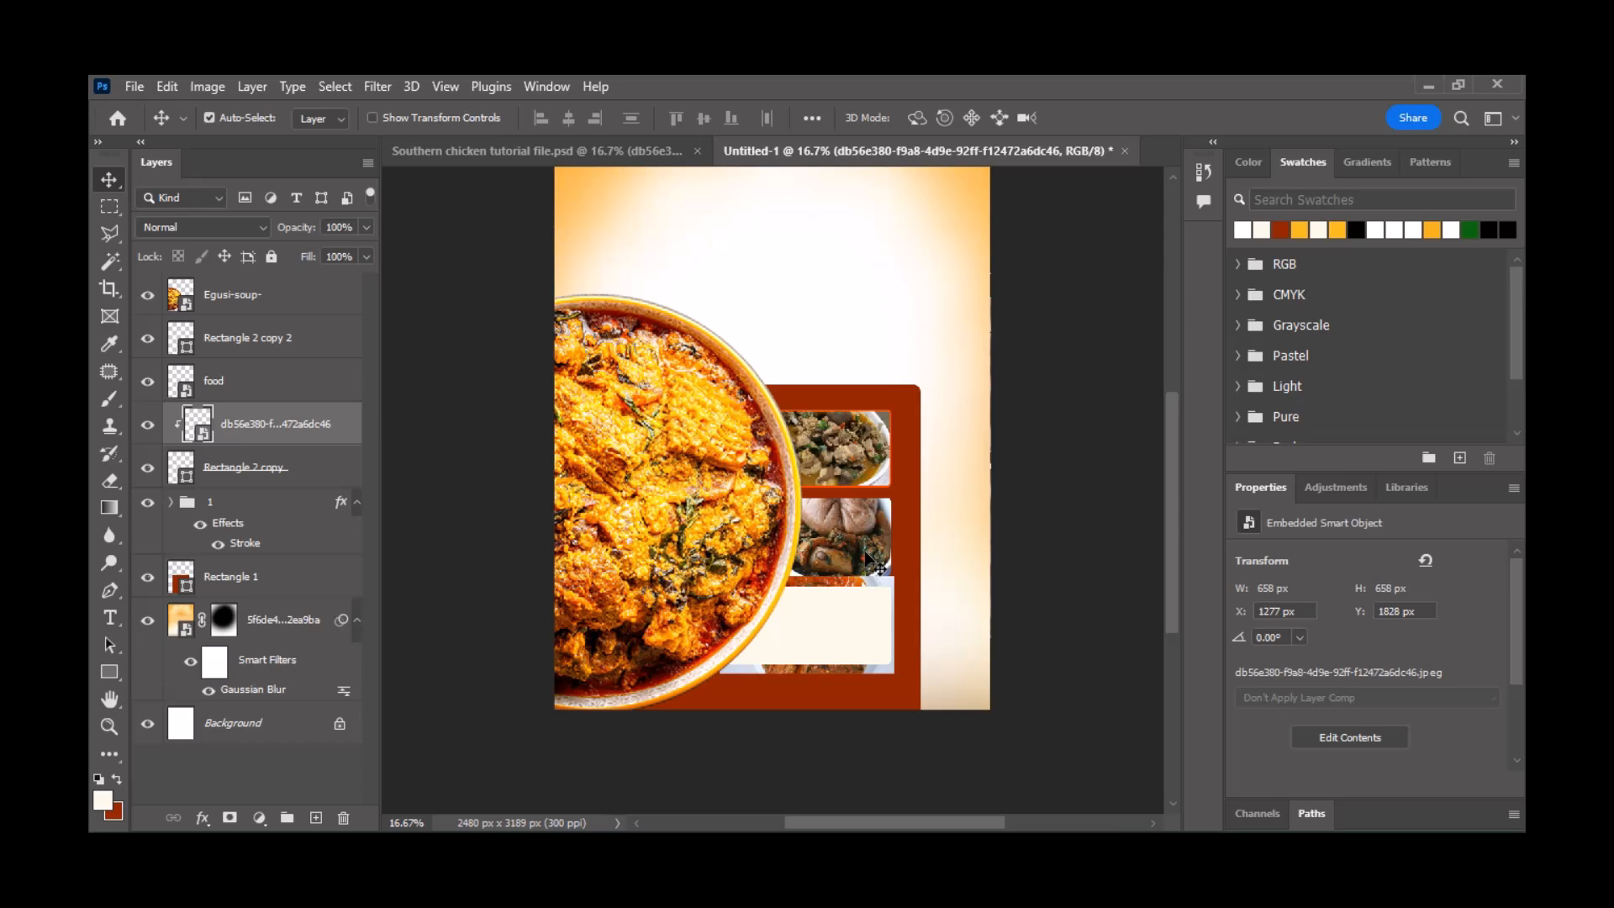
- Nudge the db56e380 photo up slightly, group it with Rectangle 2 copy as "2" and copy group 1's stroke effect onto the group
left_click_drag(865, 559, 866, 557)
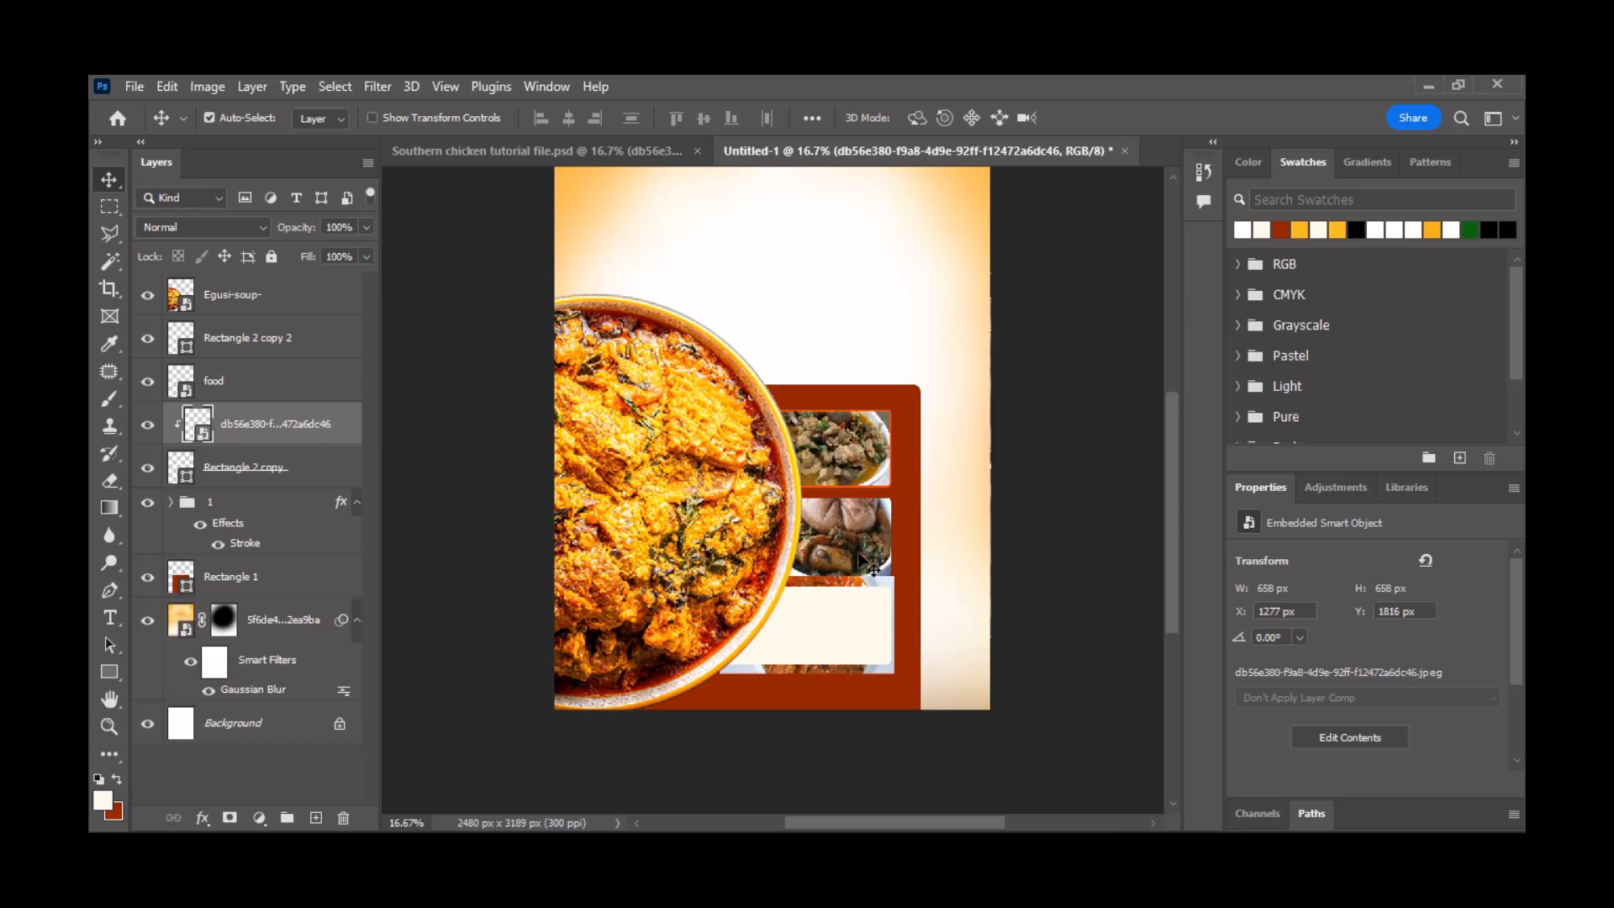
left_click(275, 475)
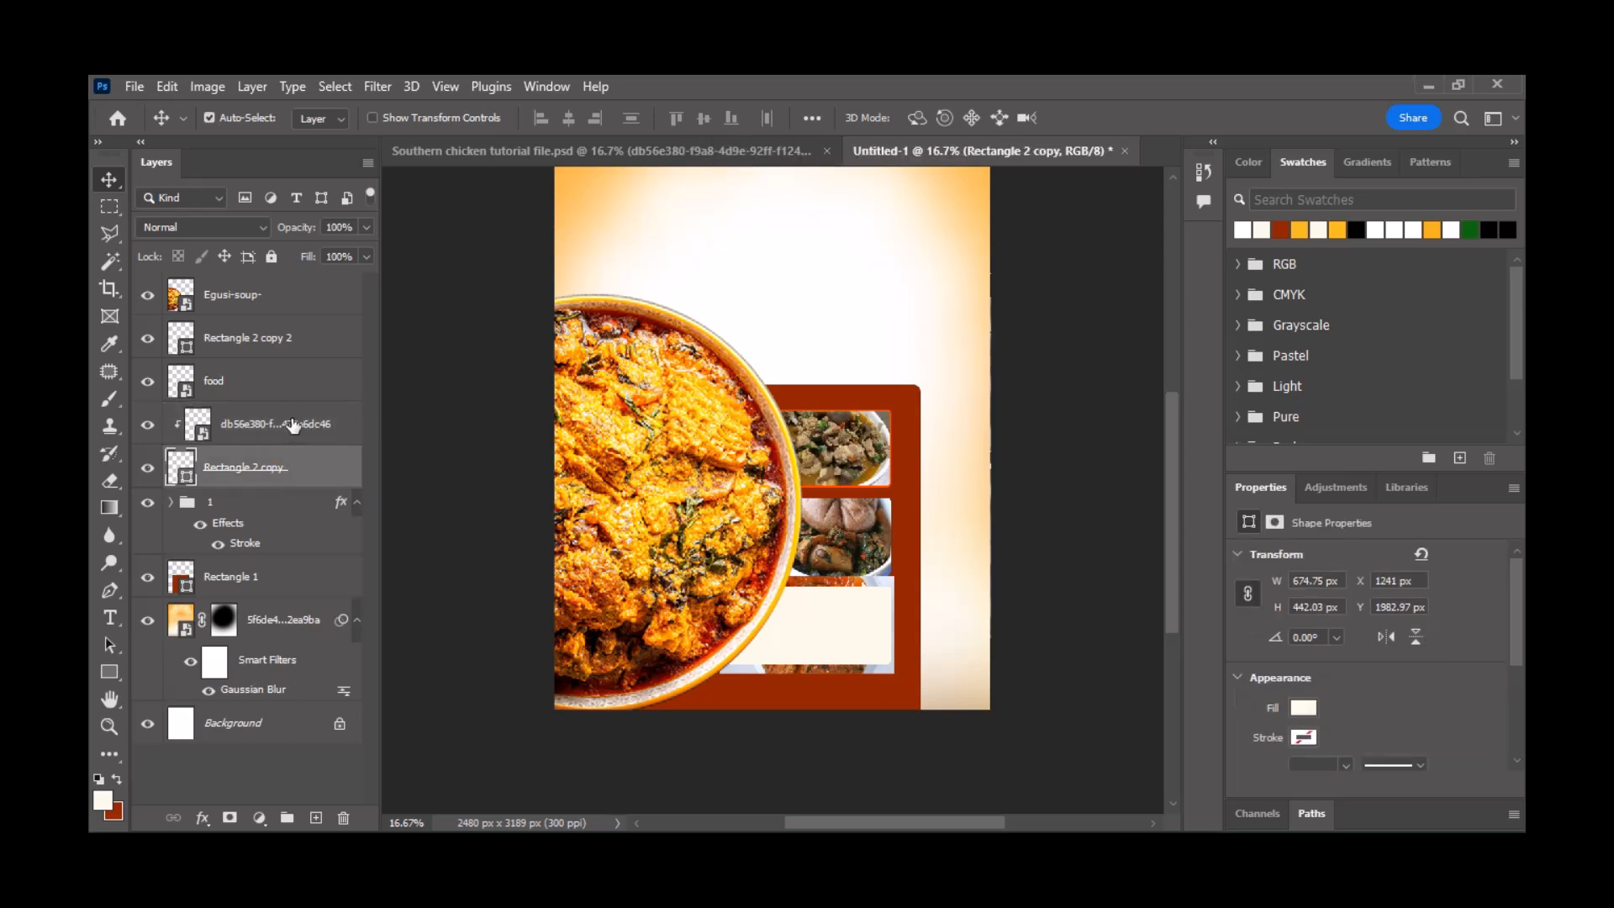
left_click(294, 427)
left_click(302, 472)
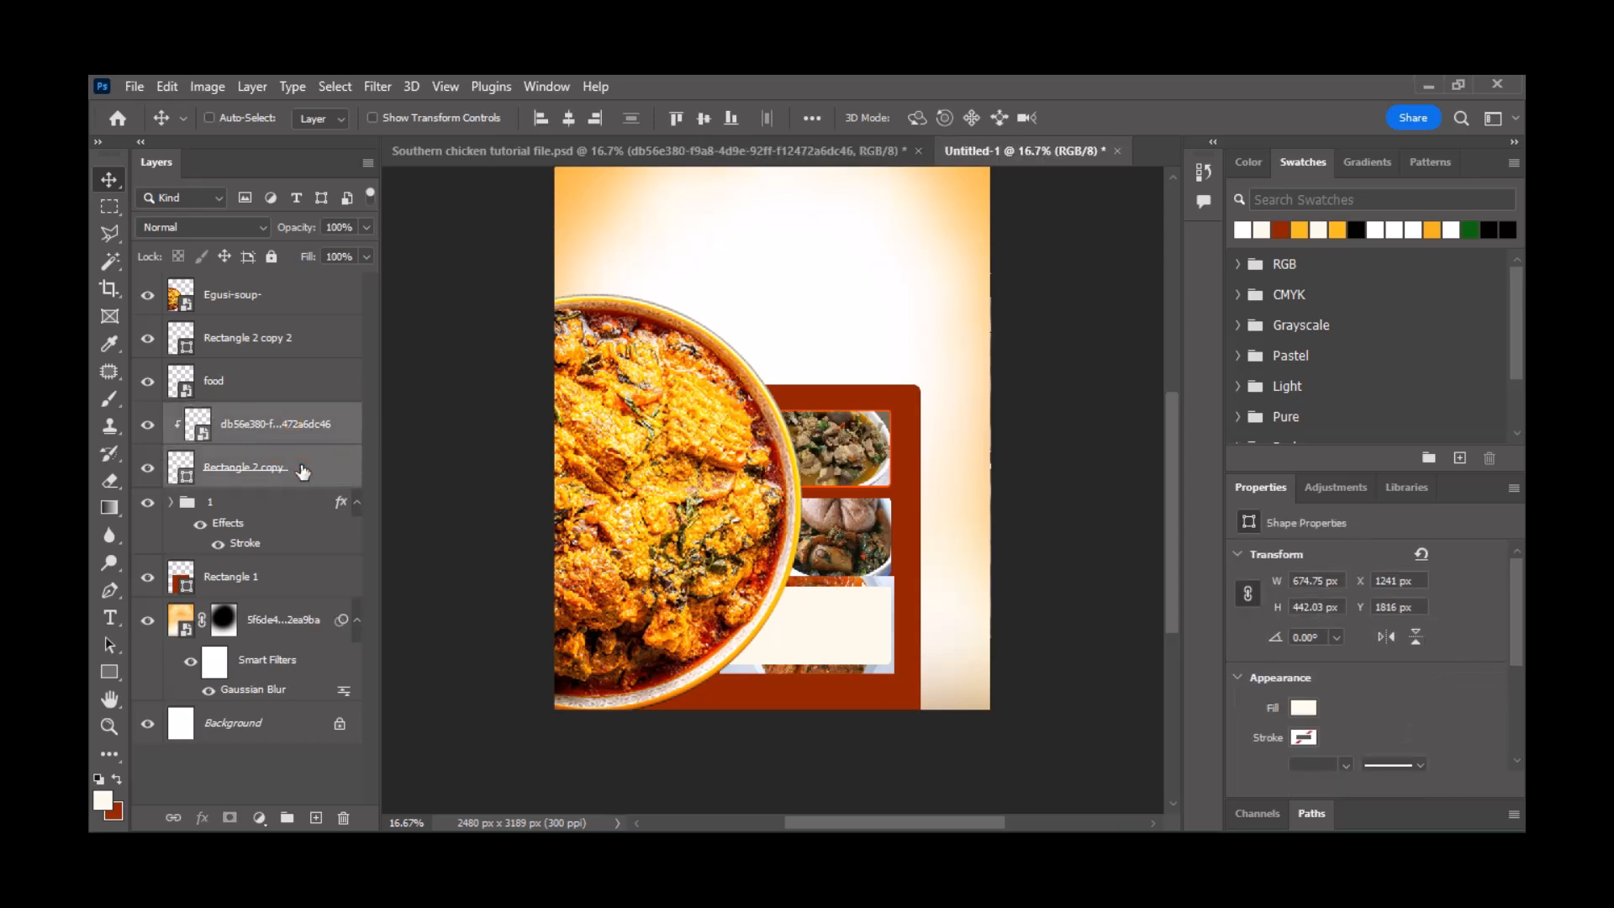
key("ctrl+g")
double_click(227, 417)
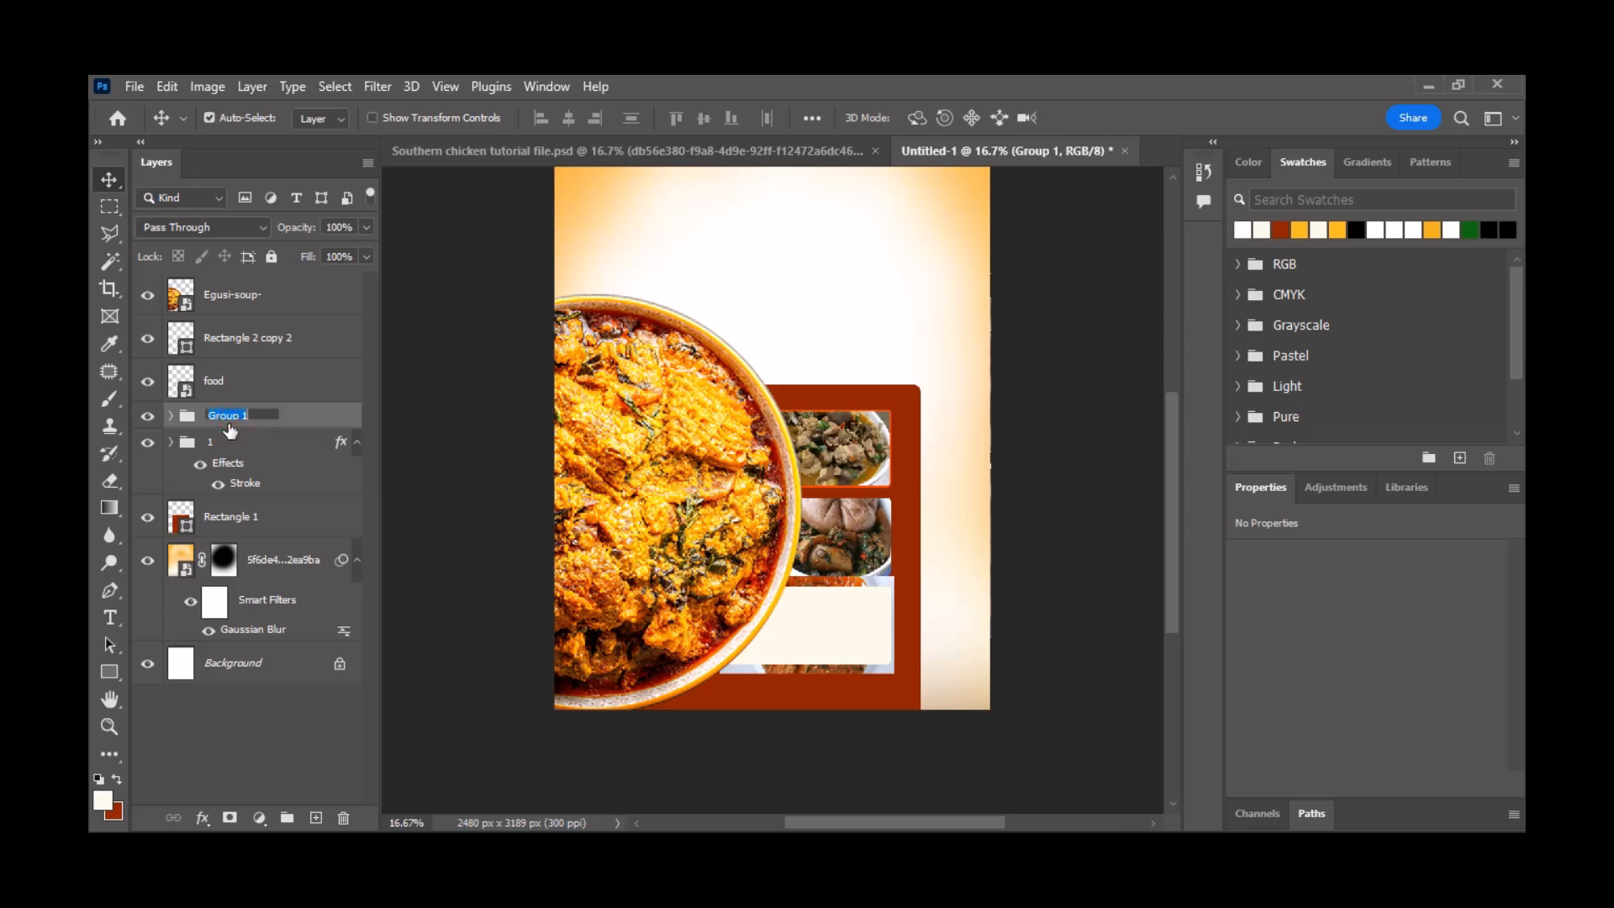
type("2")
key("Return")
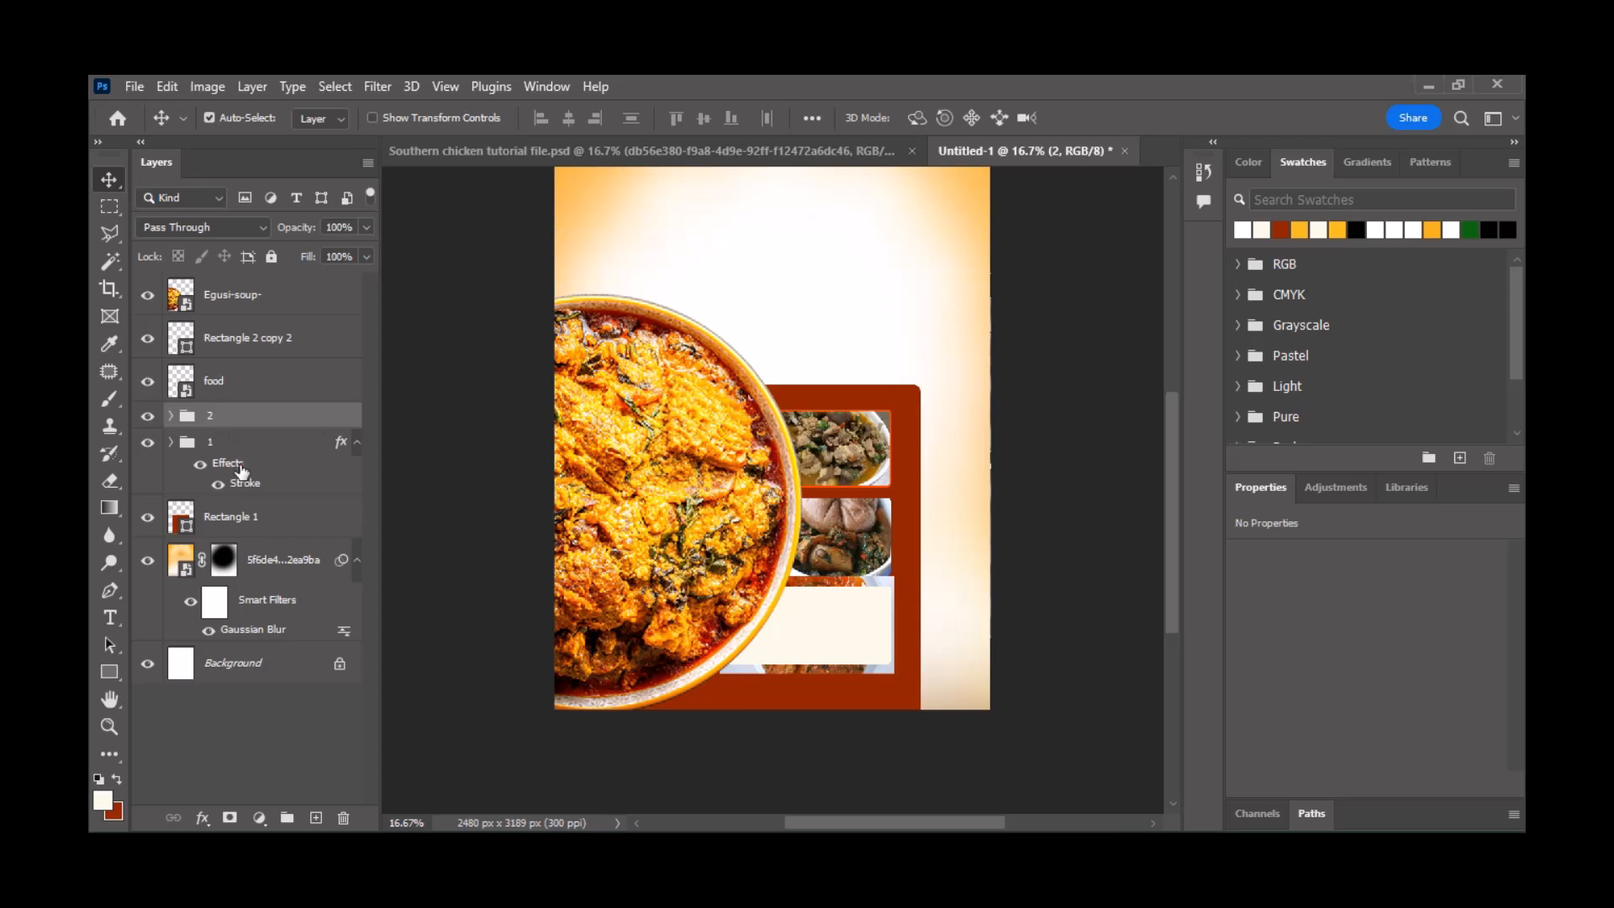
left_click_drag(242, 470, 246, 424)
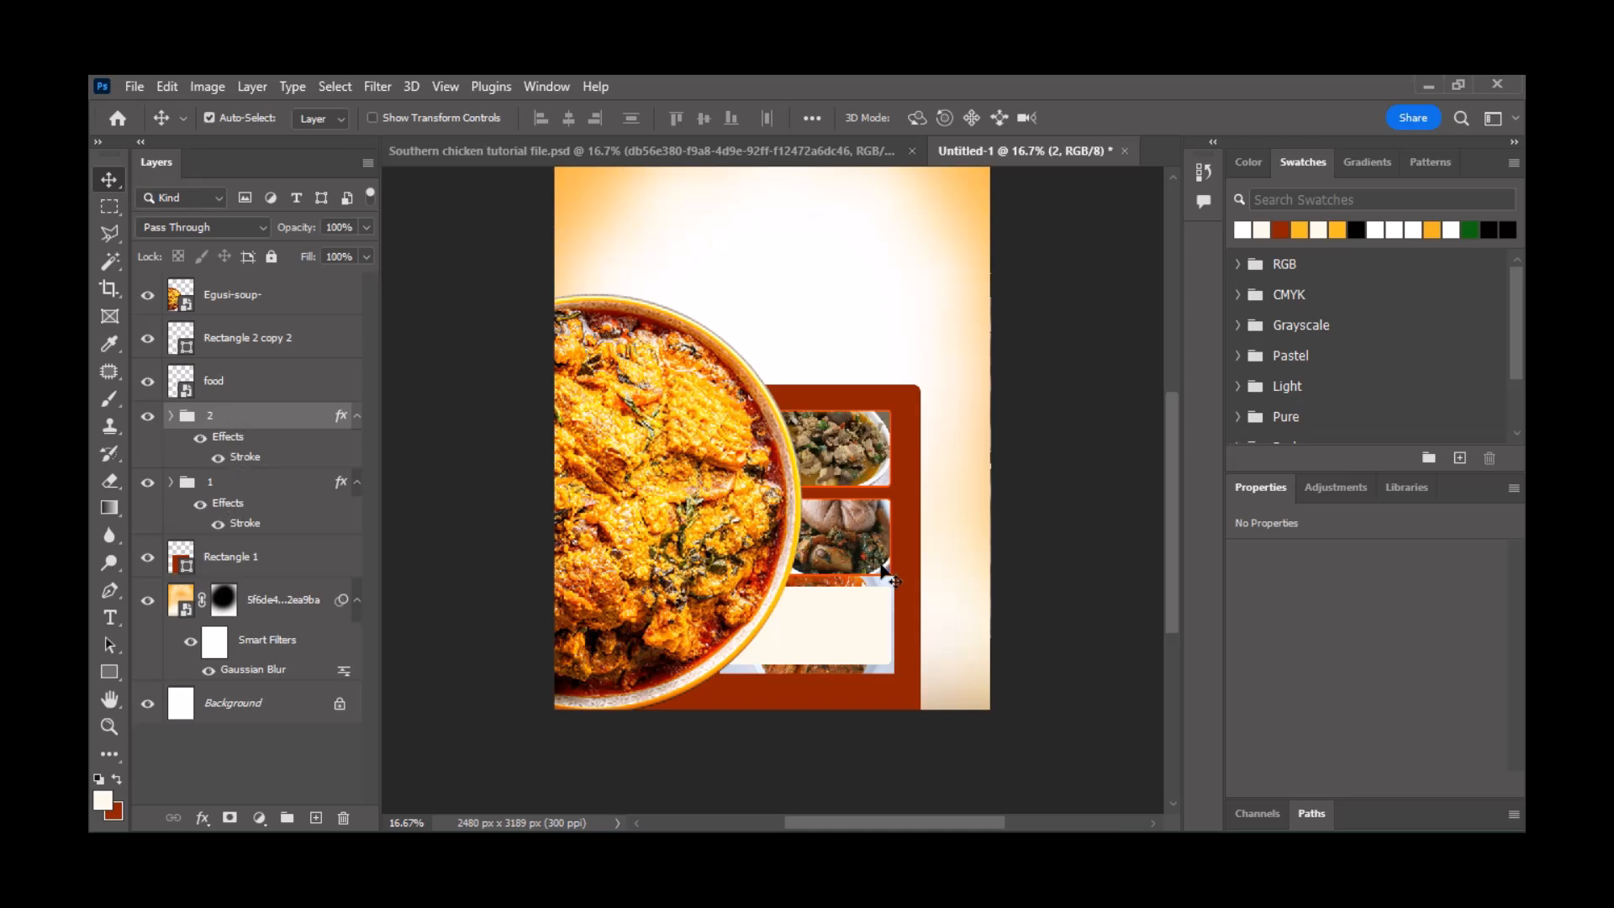
- Move the food photo layer above Rectangle 2 copy 2 and clip it to that rectangle
left_click(804, 617)
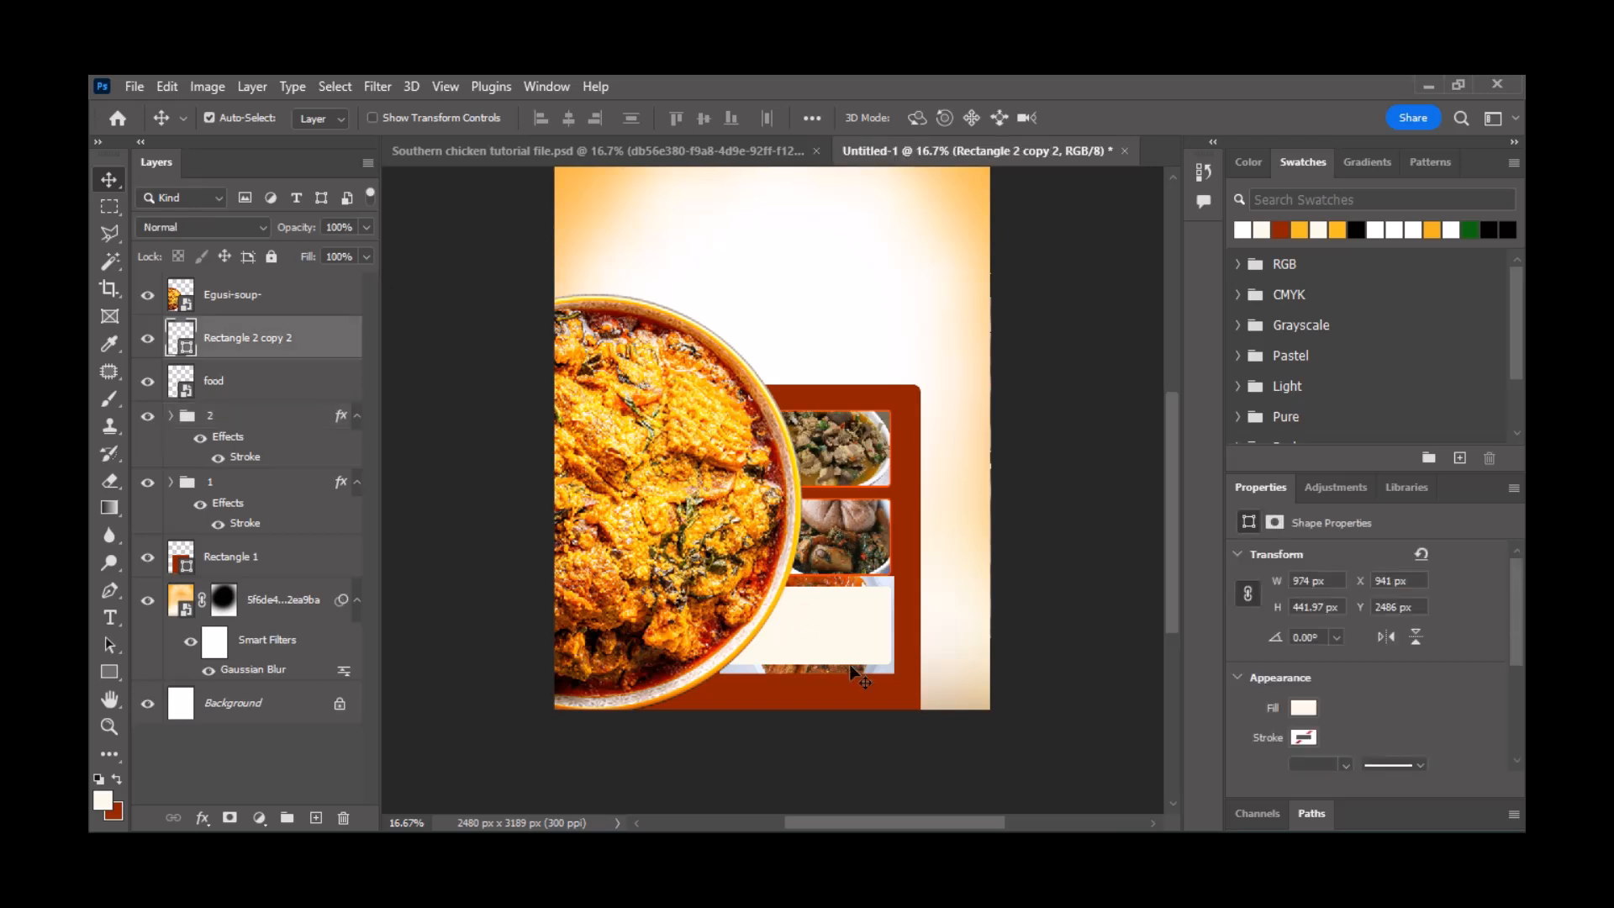
left_click(850, 666)
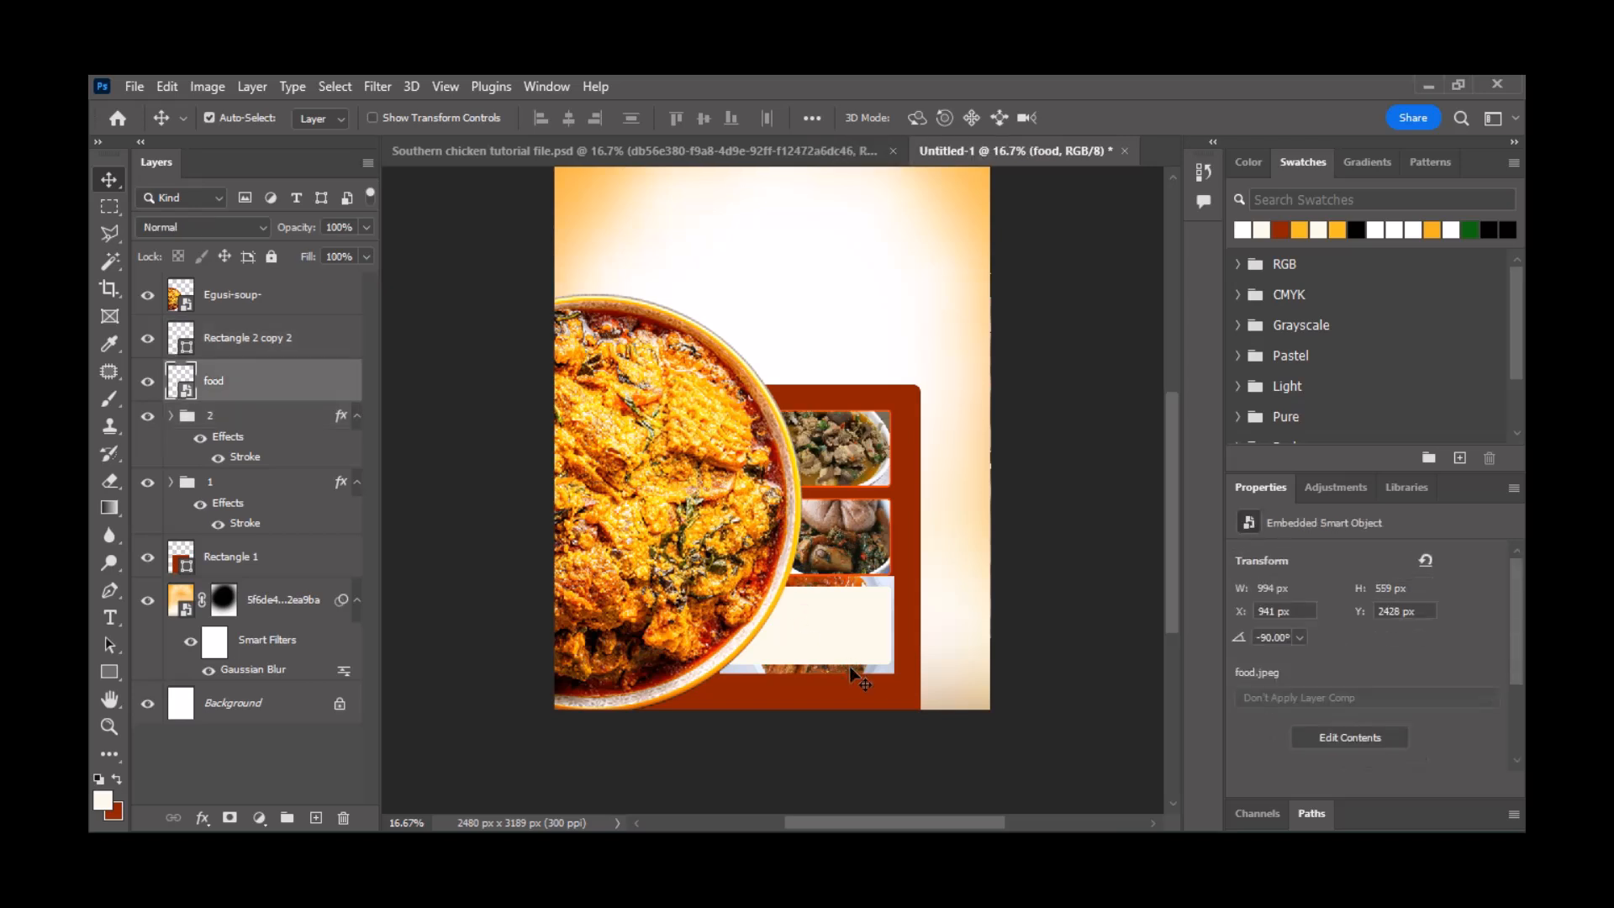
left_click_drag(311, 393, 307, 341)
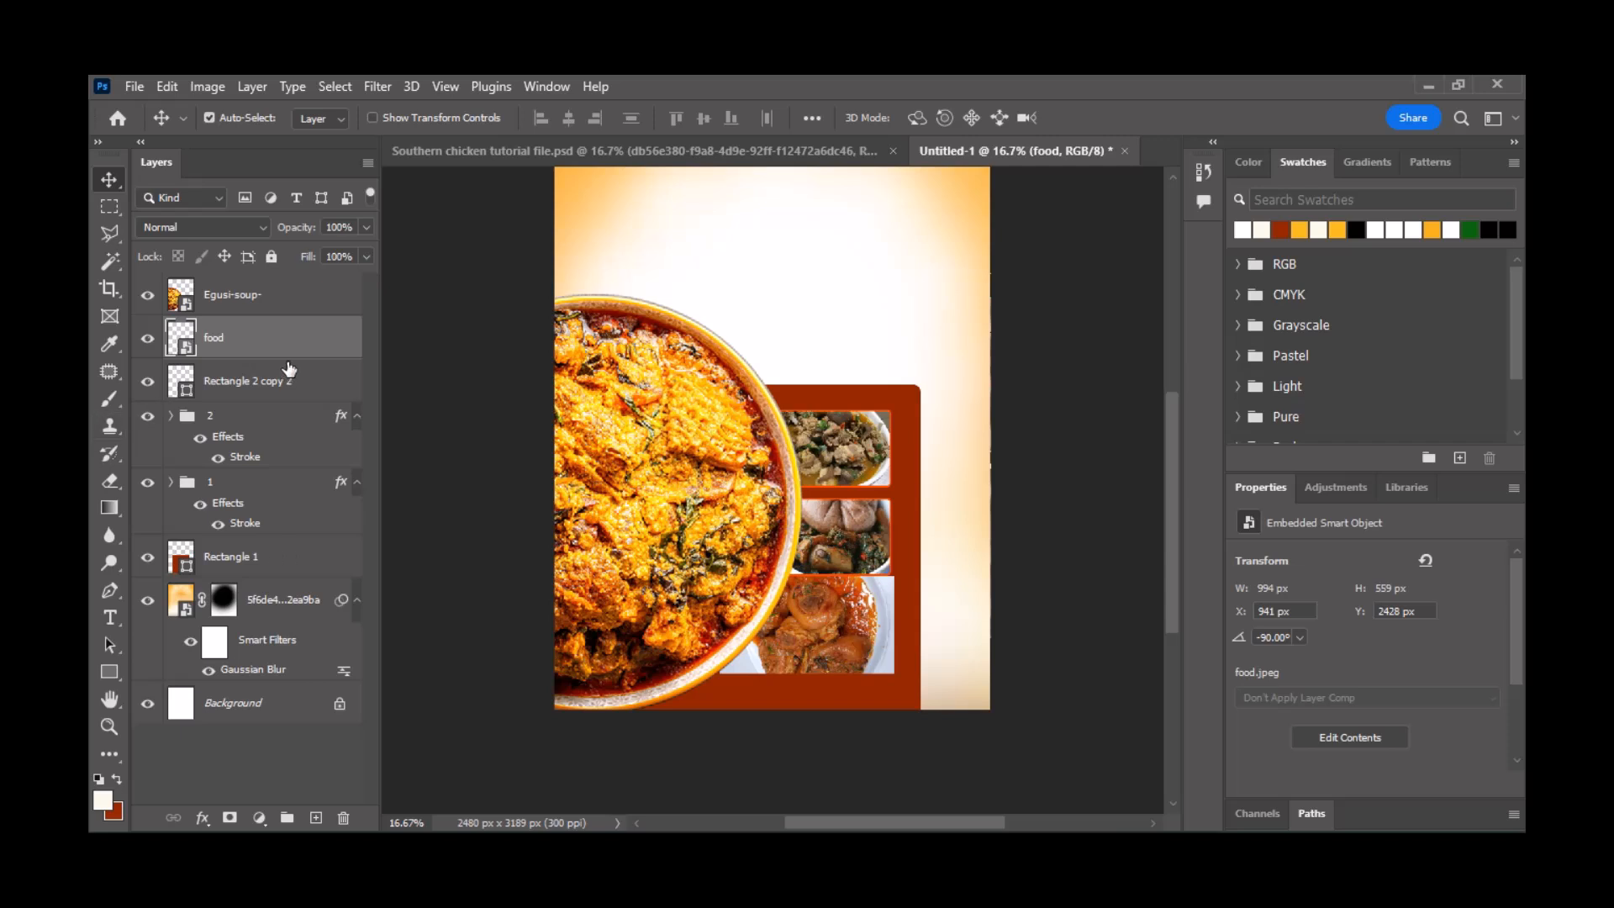
left_click(298, 358, "alt")
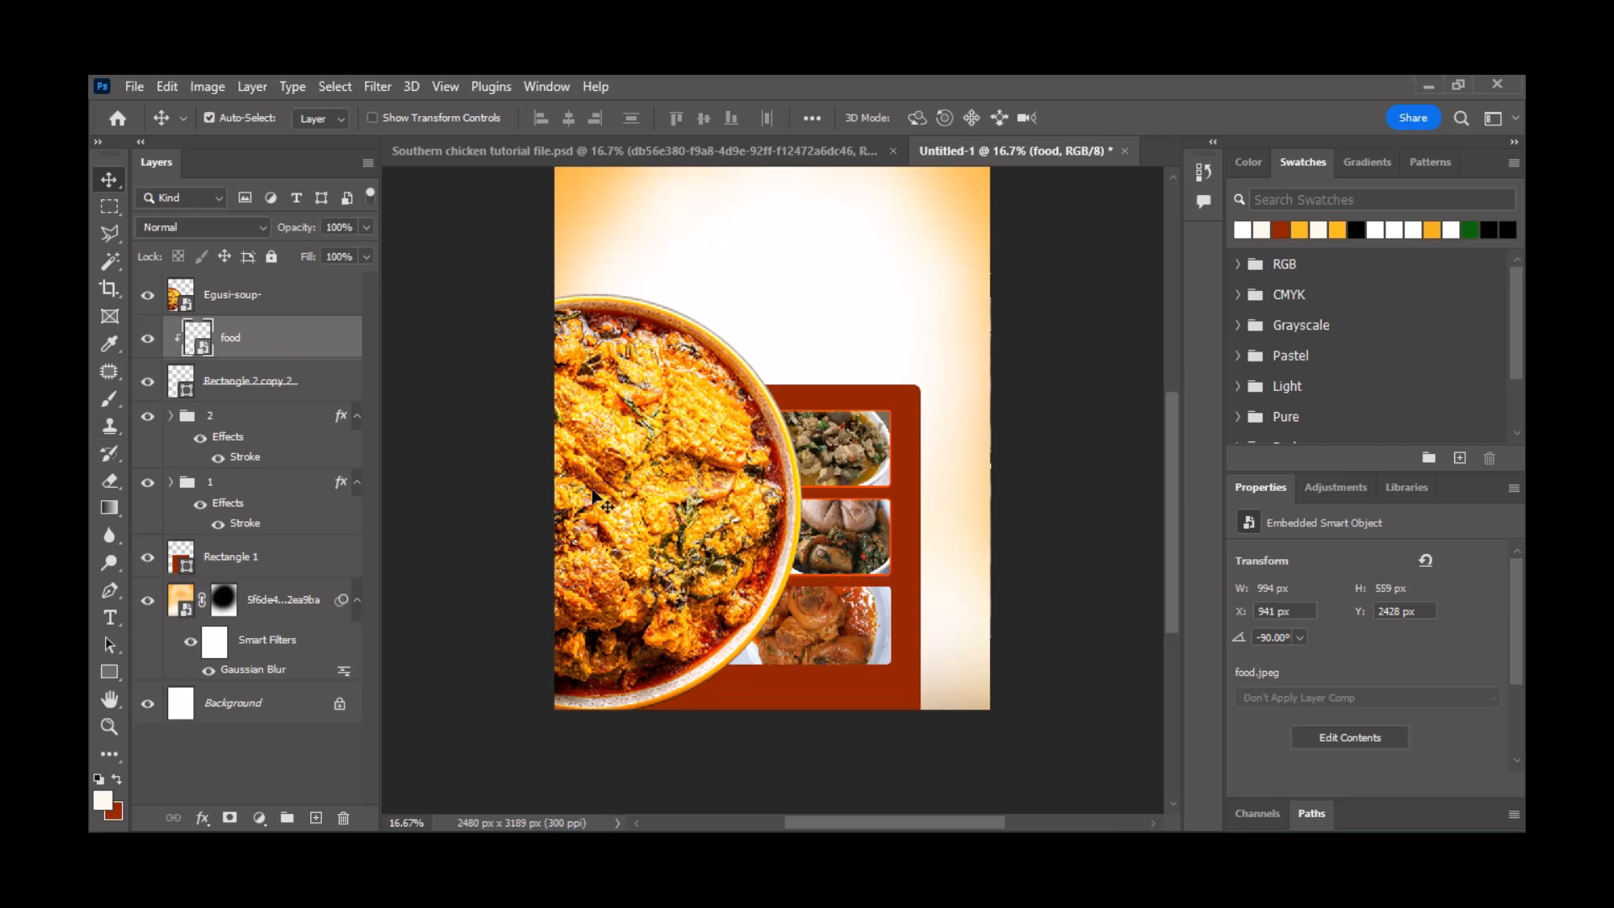
- Group the food photo with Rectangle 2 copy 2 as "3", copy group 2's stroke effect onto it and collapse the three groups' effects
left_click(323, 383)
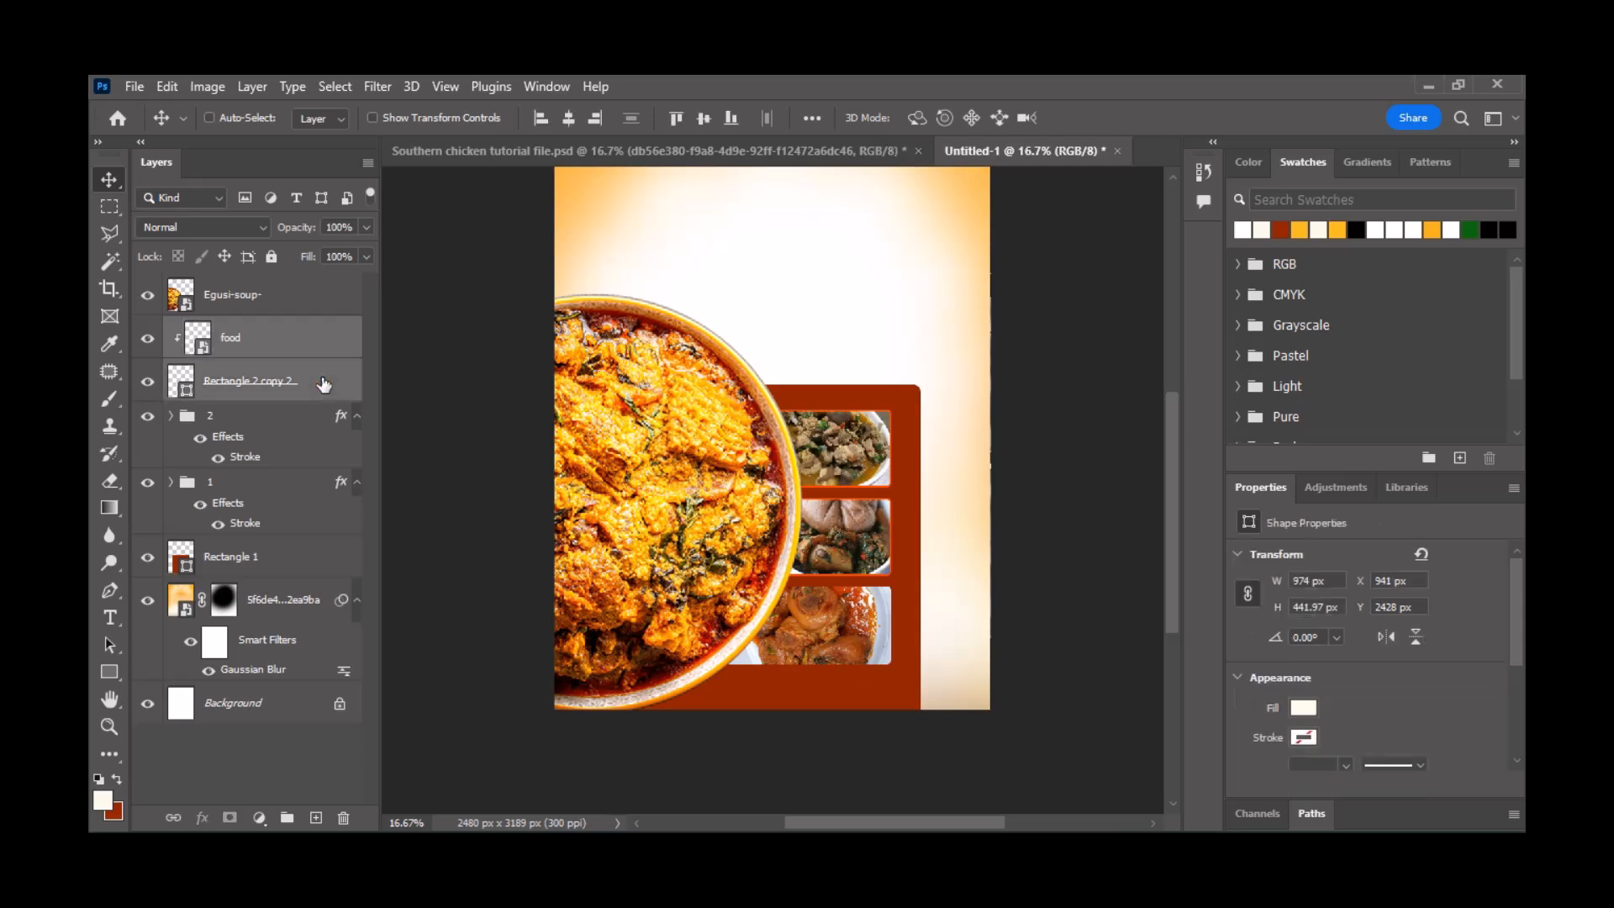
key("ctrl+g")
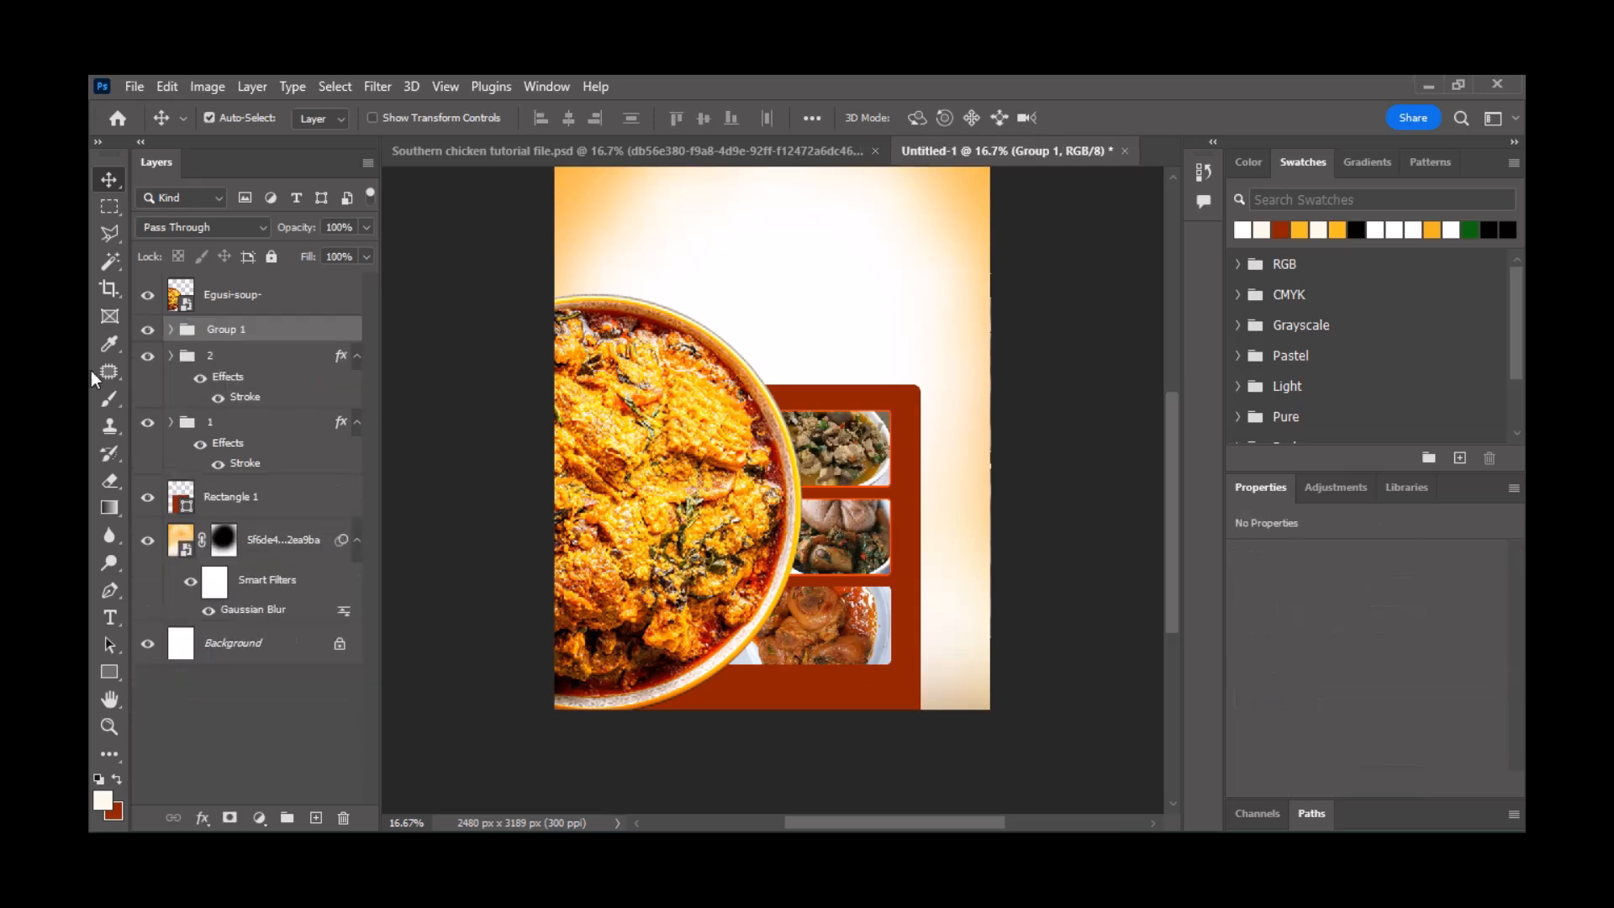
double_click(224, 329)
type("3")
key("Return")
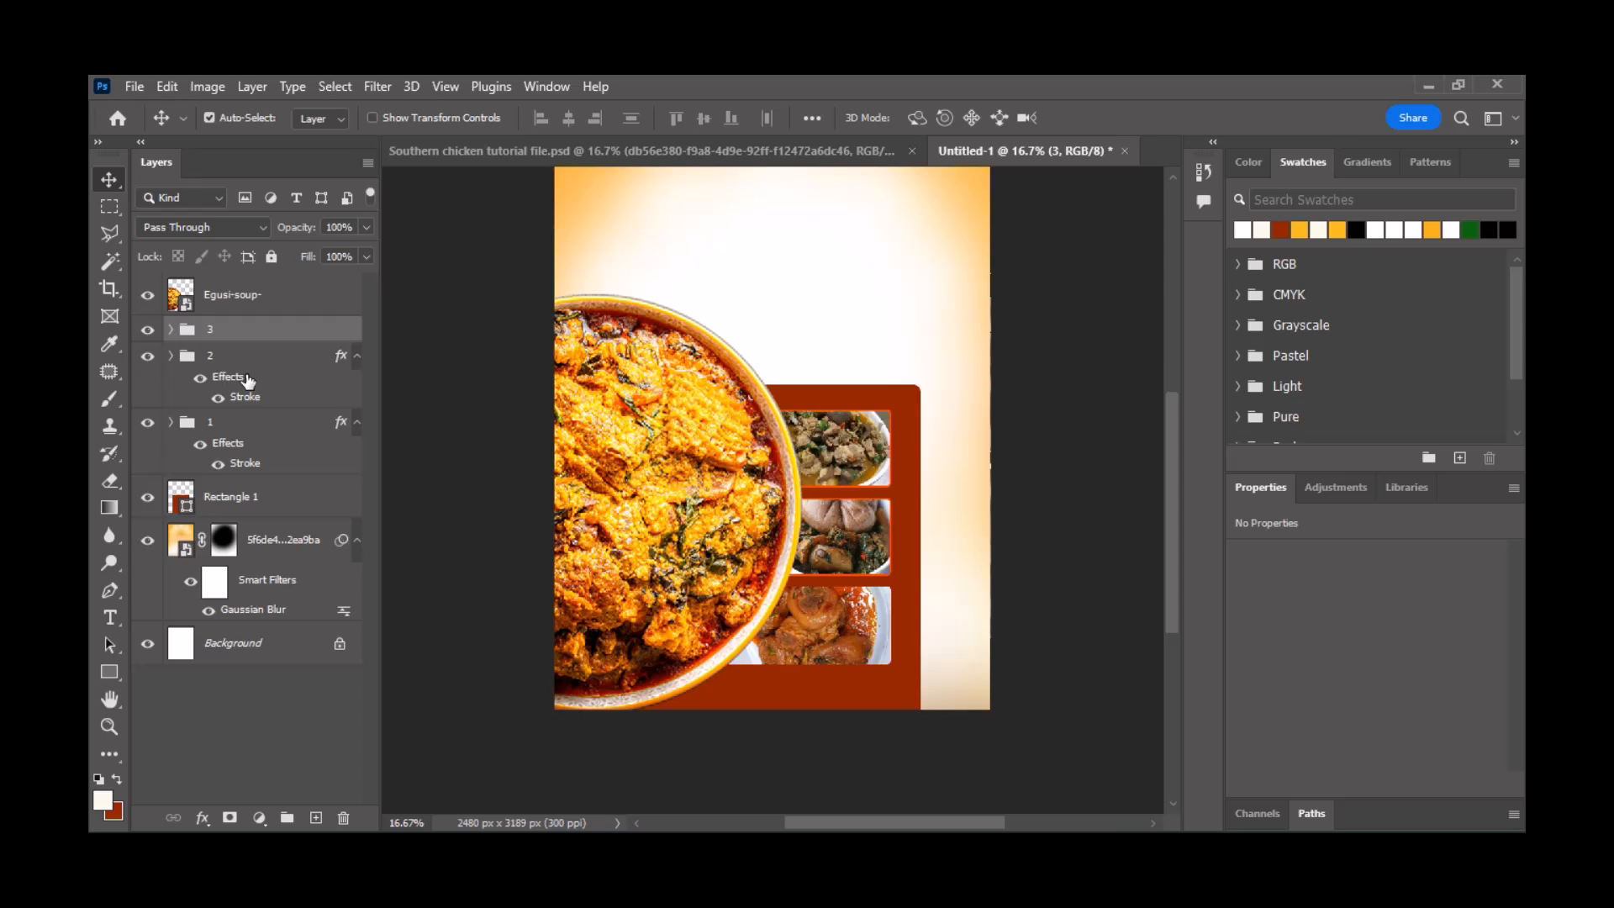
left_click_drag(236, 375, 248, 337)
left_click(357, 328)
left_click(357, 356)
left_click(357, 383)
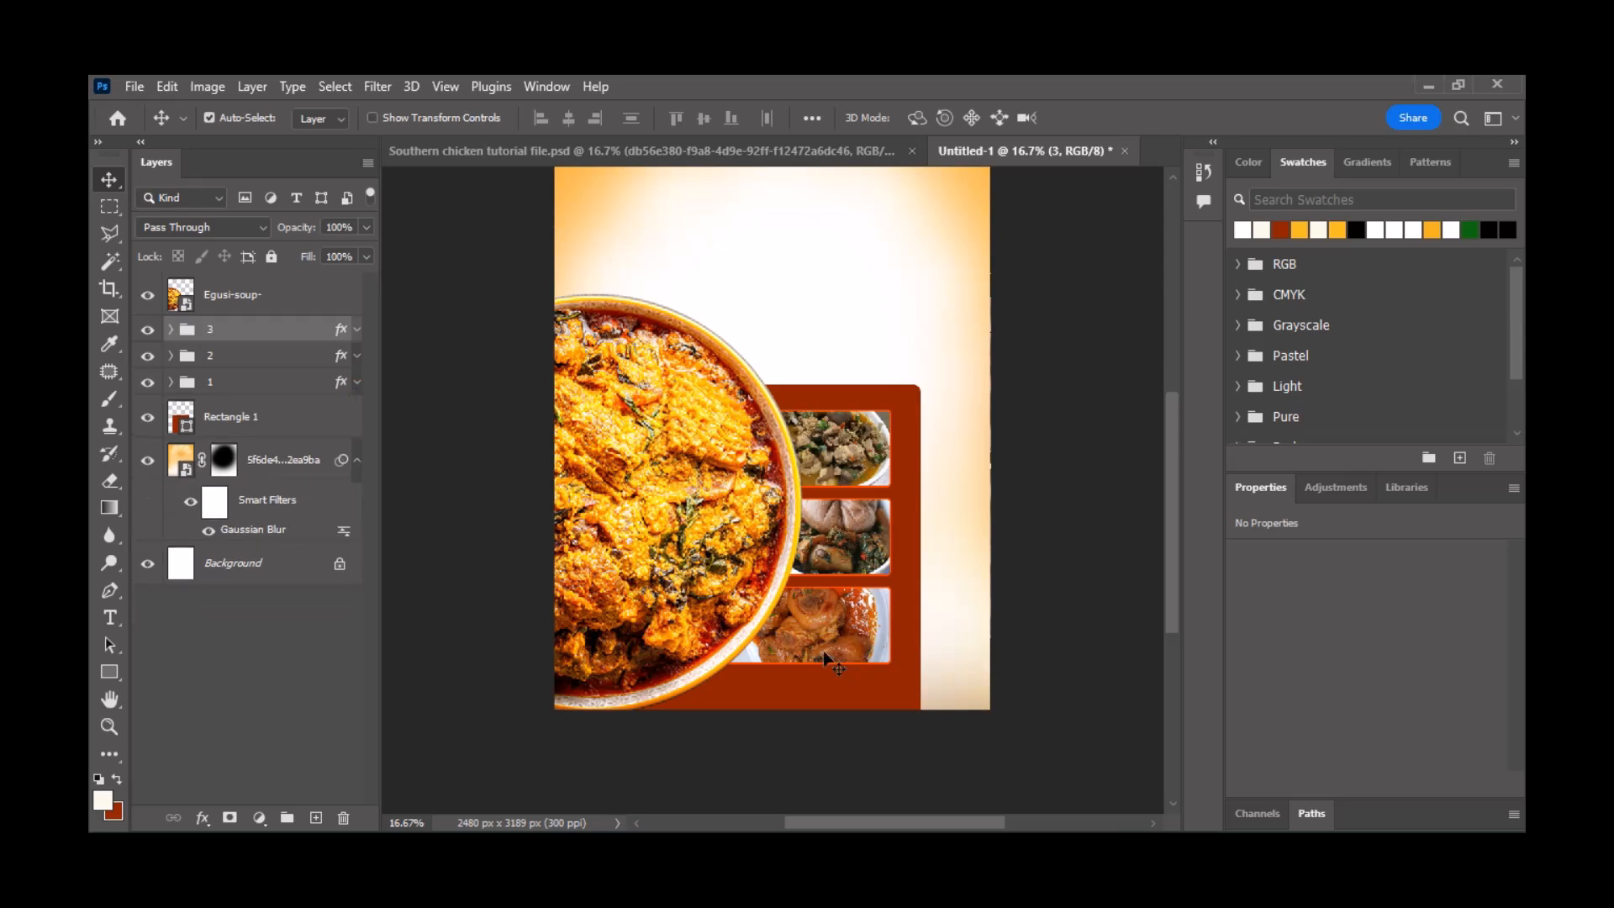
- Apply an Exposure adjustment of +0.29 to the food photo in group 3
left_click(906, 637)
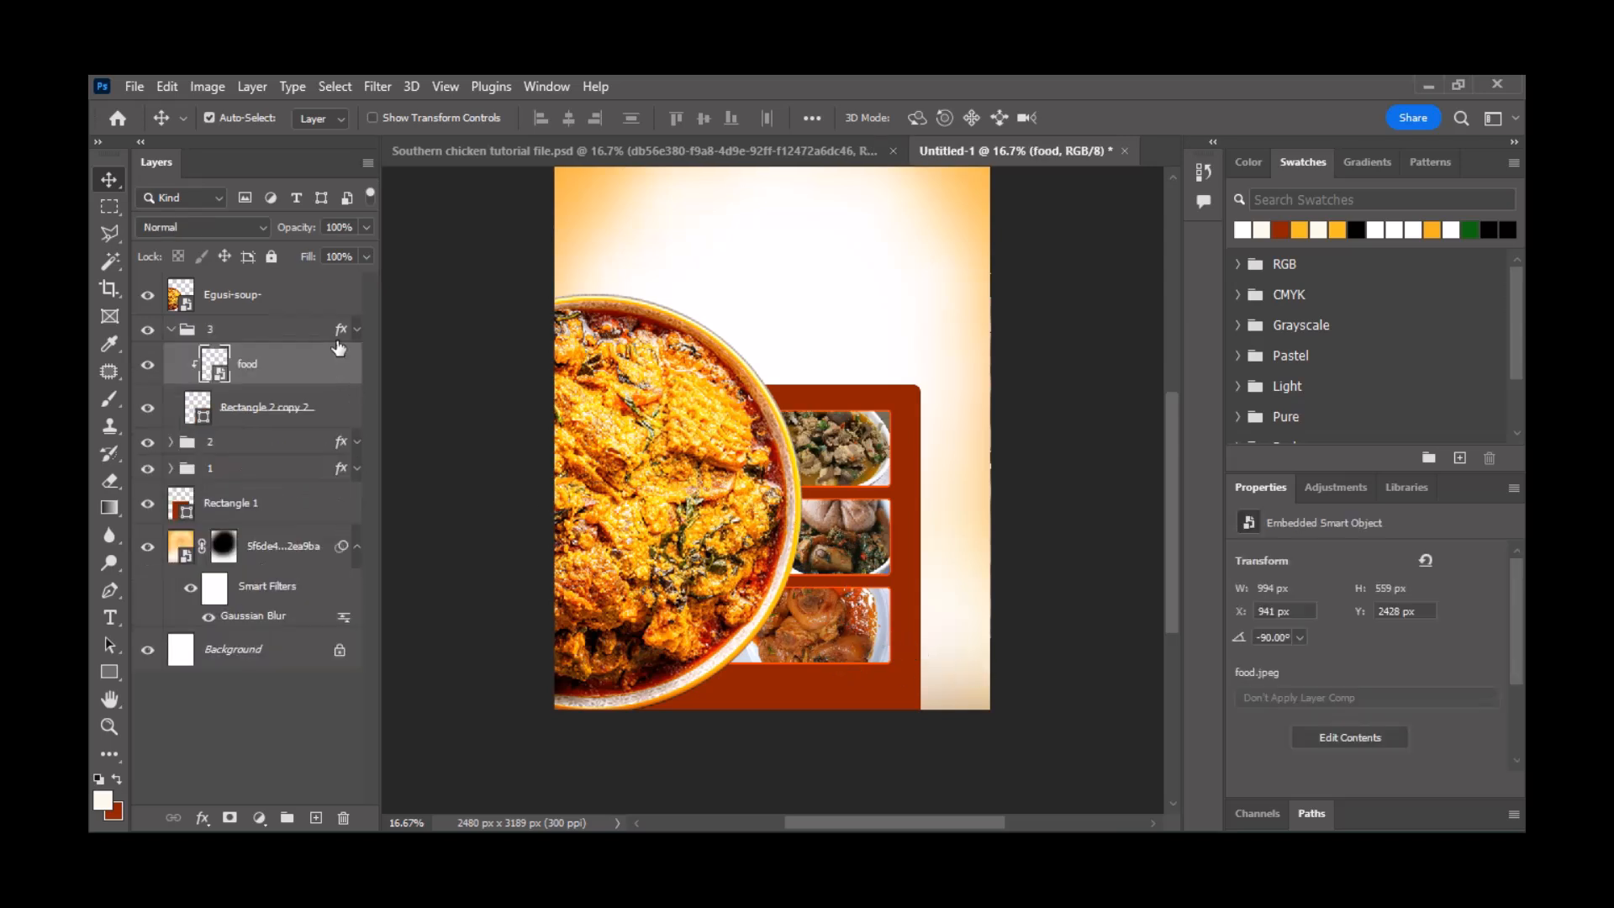
left_click(208, 87)
mouse_move(237, 141)
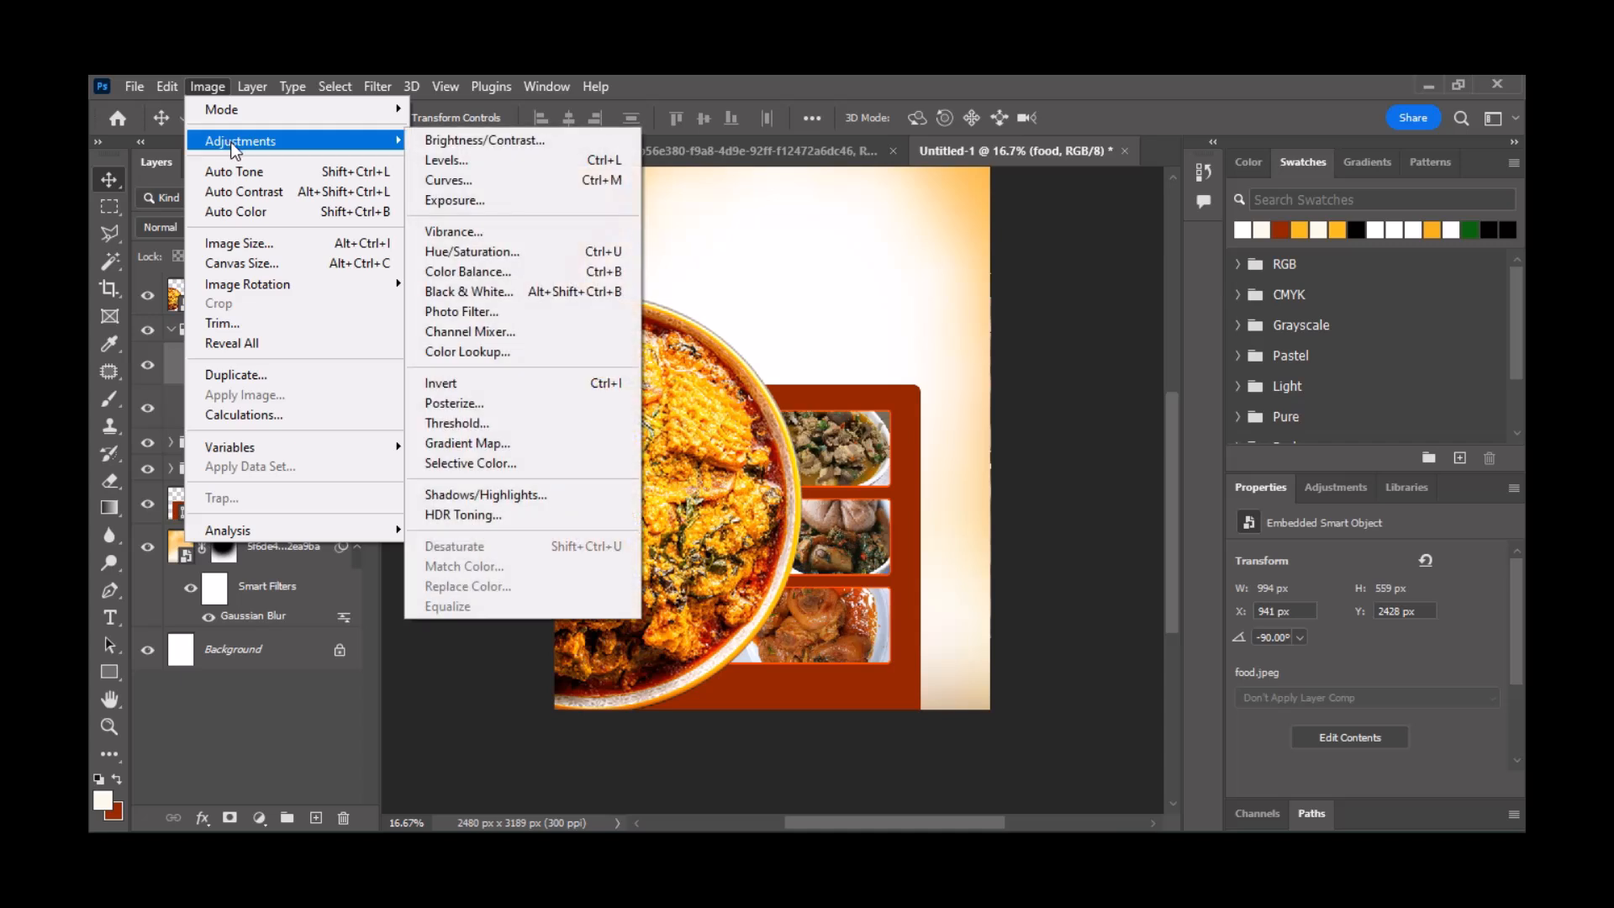
left_click(473, 202)
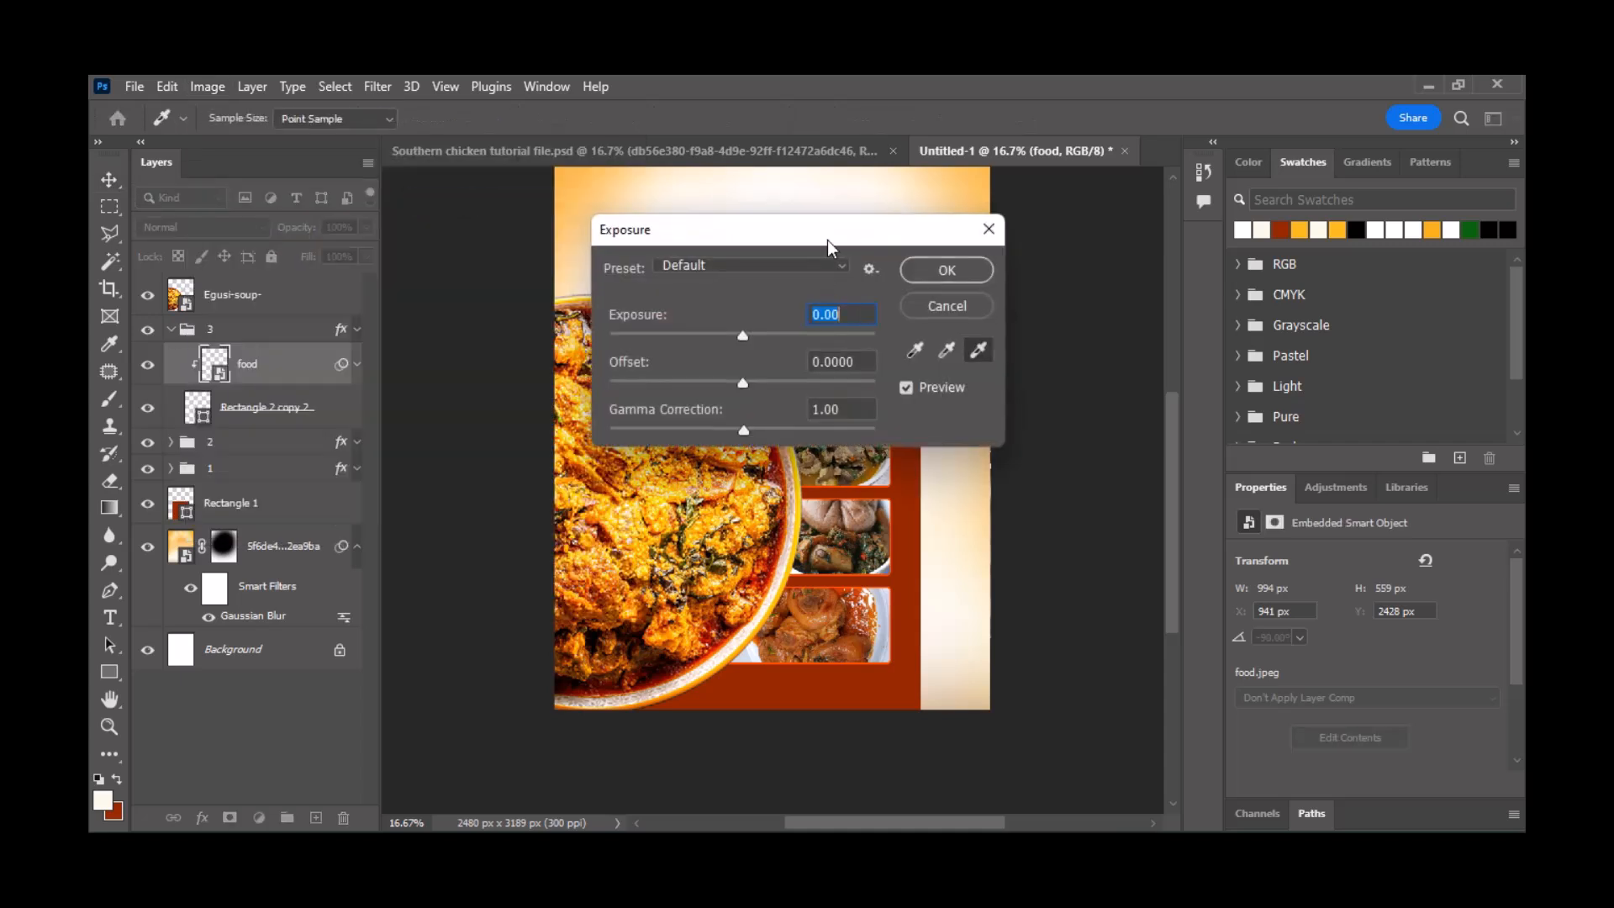
left_click_drag(828, 246, 1185, 202)
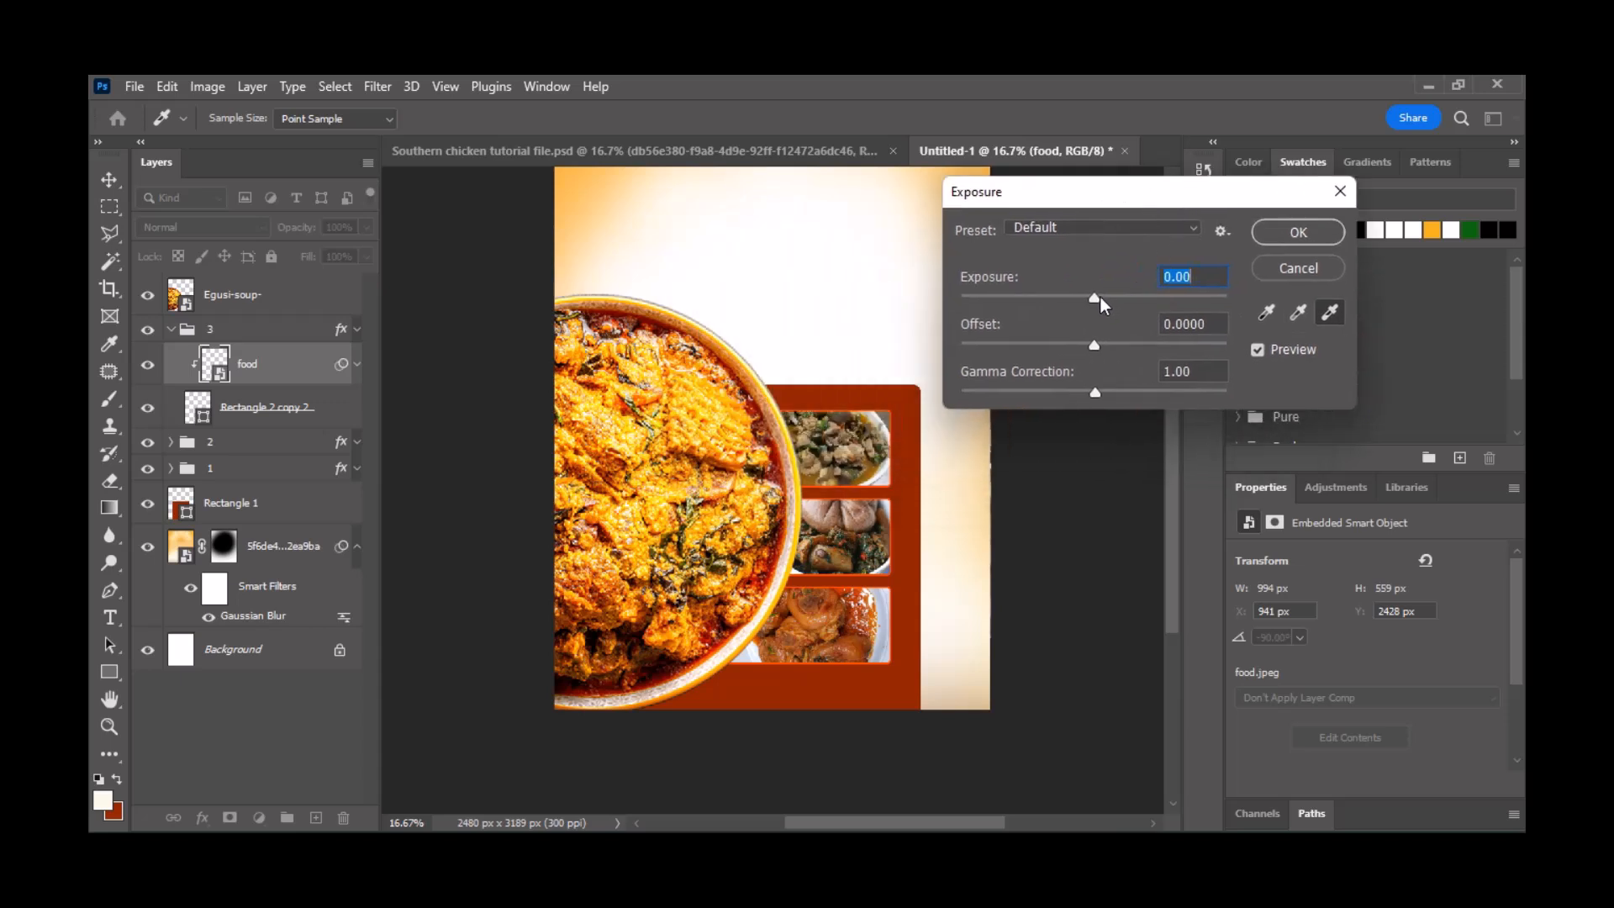
left_click(1100, 297)
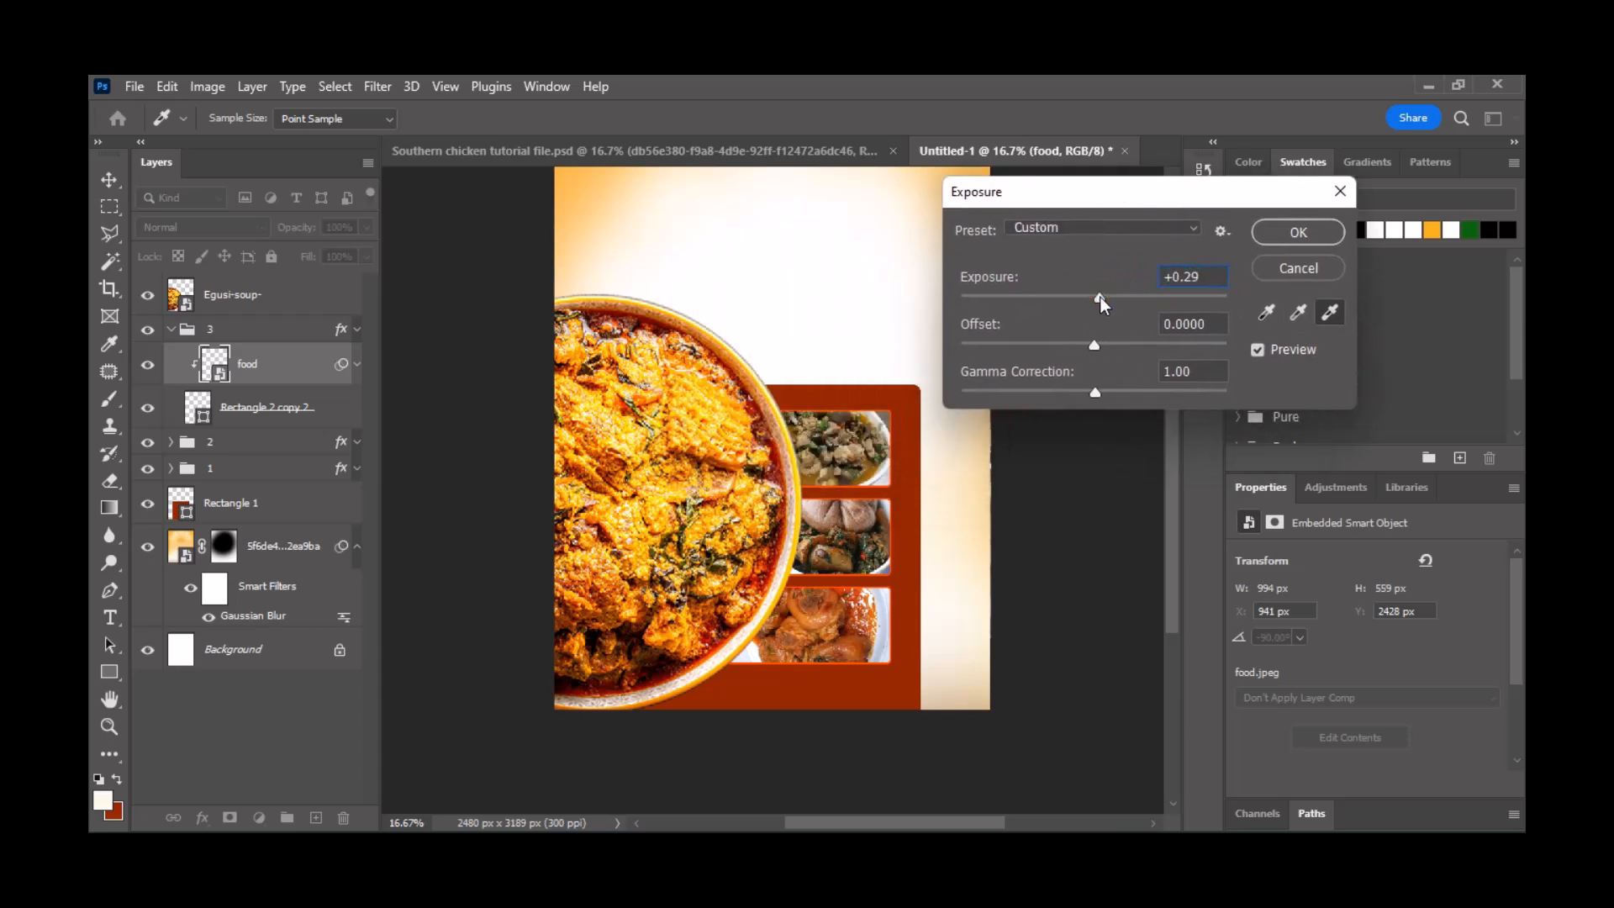
left_click(1275, 237)
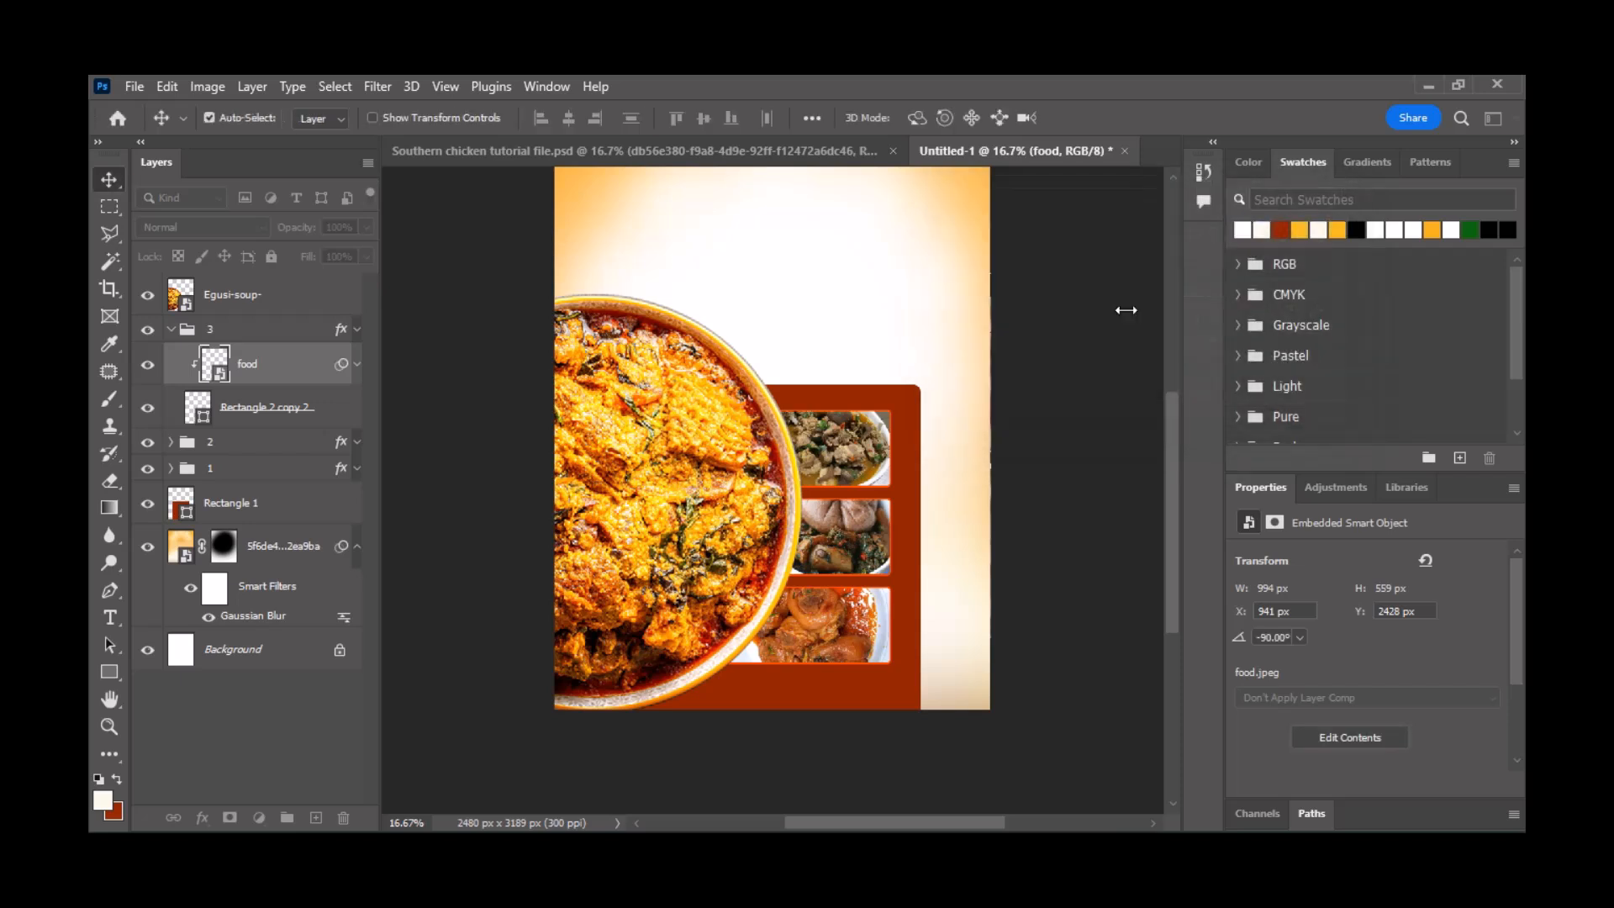
- Apply a Brightness/Contrast adjustment to the food photo with contrast set to 26
left_click(211, 86)
mouse_move(238, 140)
left_click(490, 141)
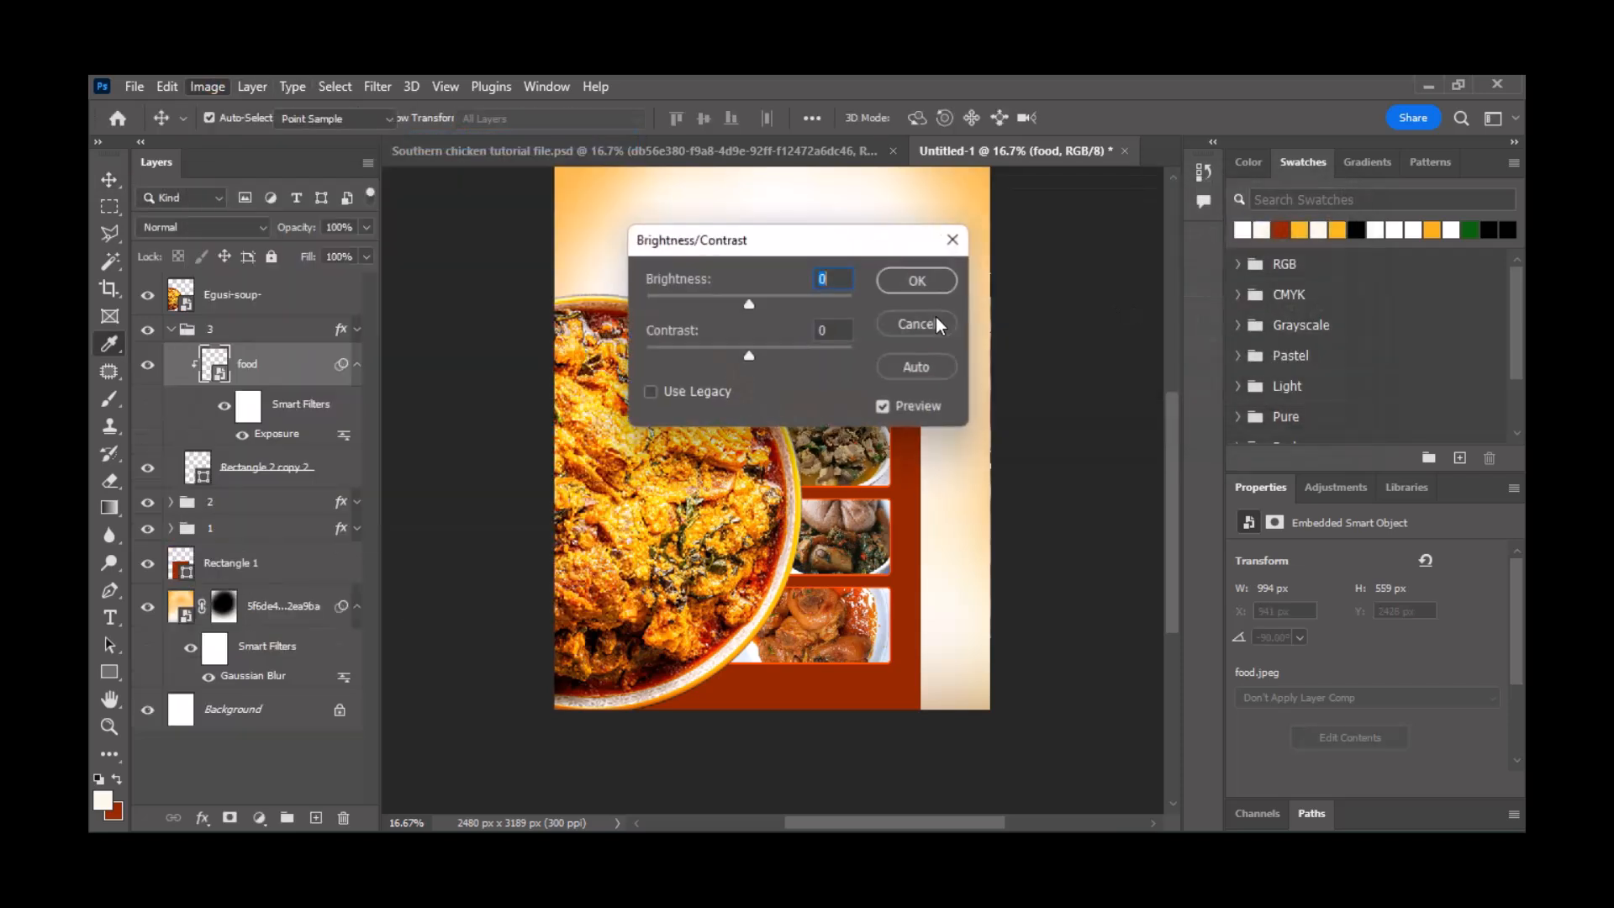
left_click_drag(750, 364, 776, 359)
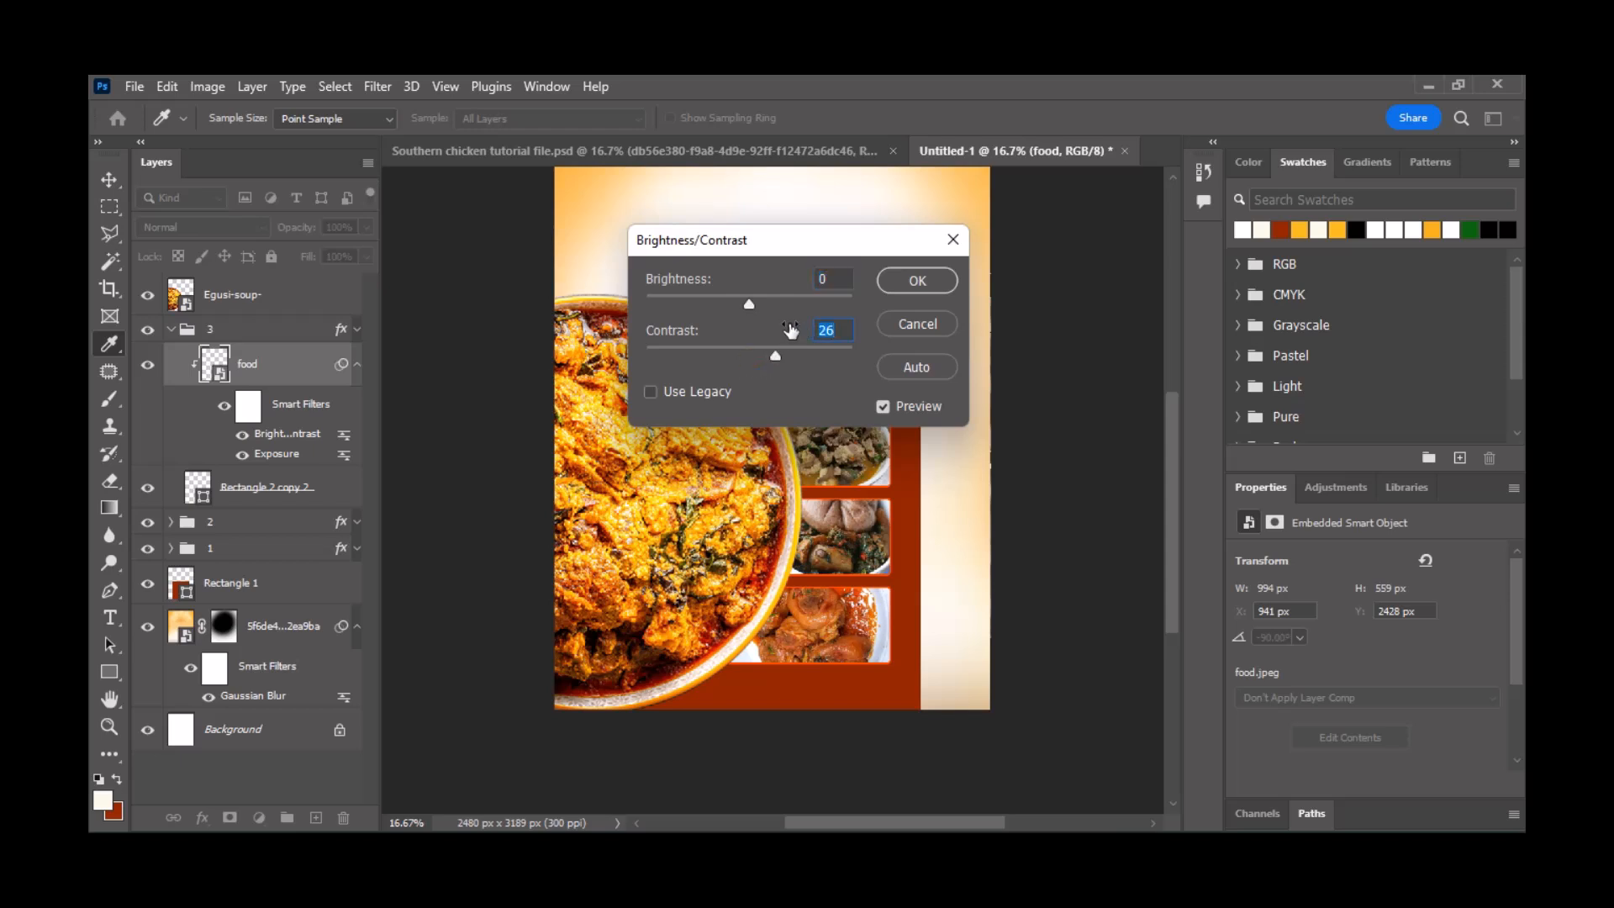
left_click(914, 286)
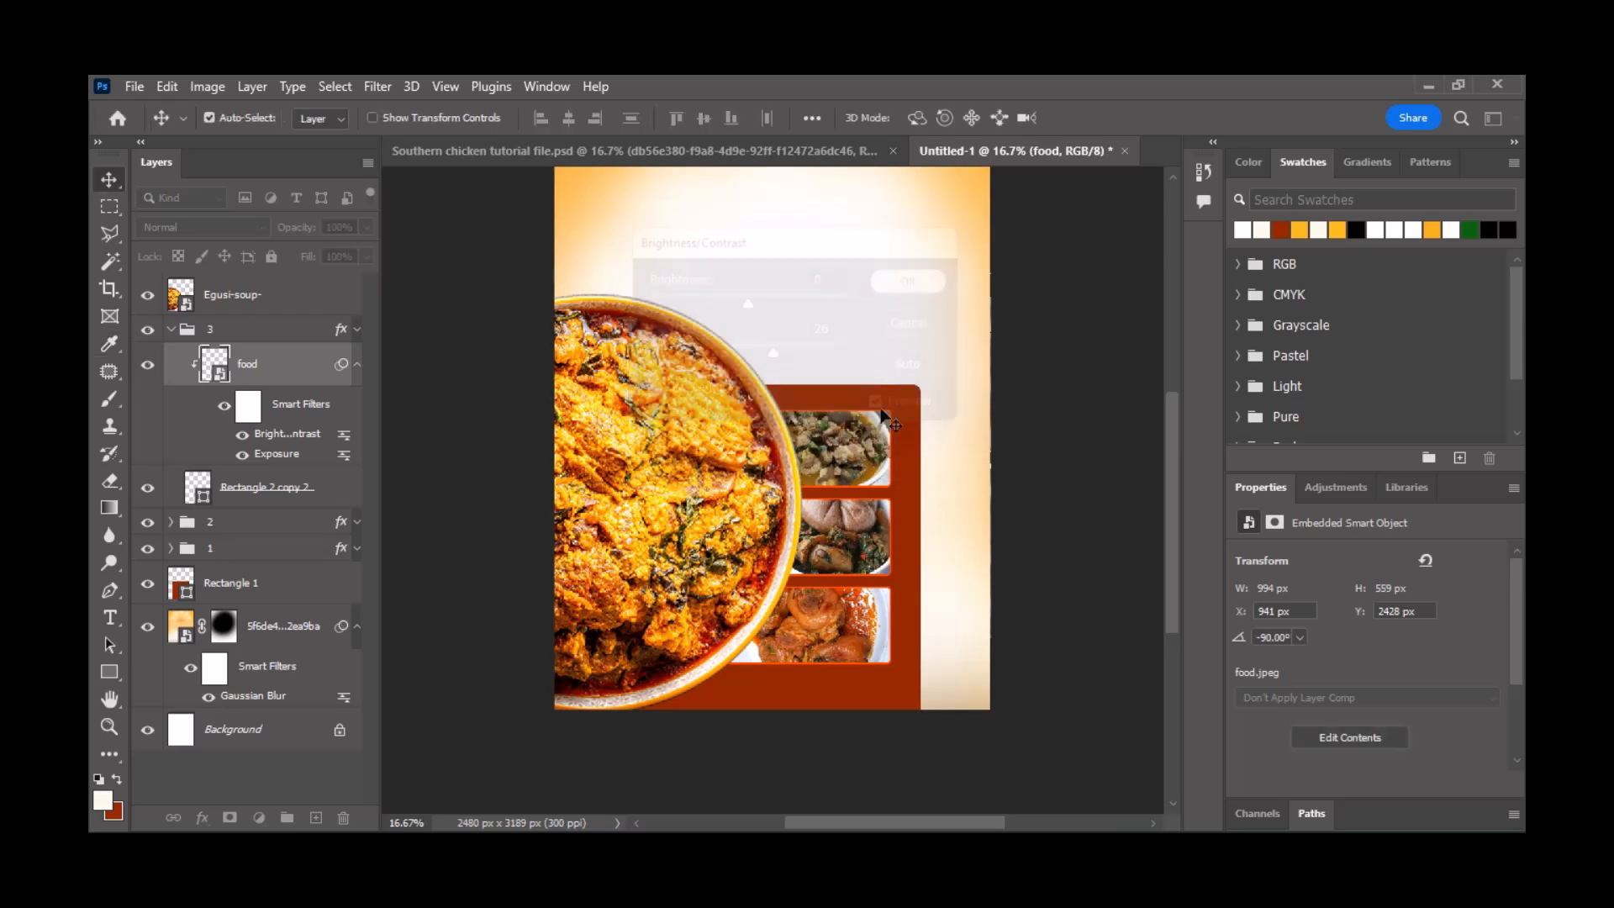
- Copy the food photo's smart filters onto the db56e380 and eee58113 photos, and collapse groups 3, 2 and 1
left_click(847, 527)
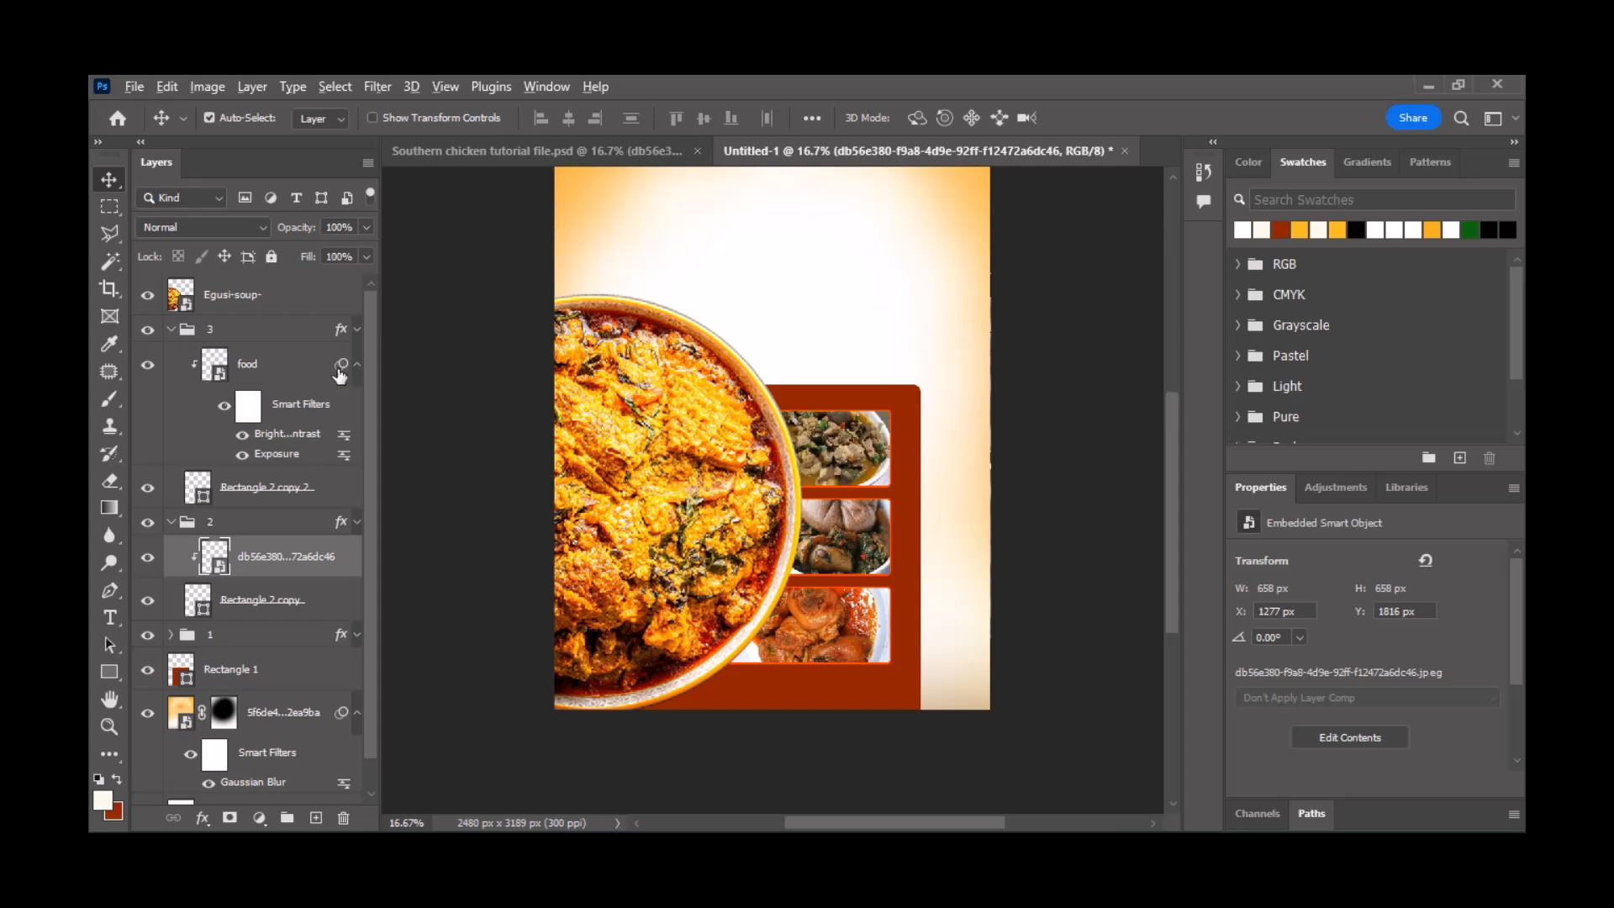
left_click_drag(310, 560, 309, 562)
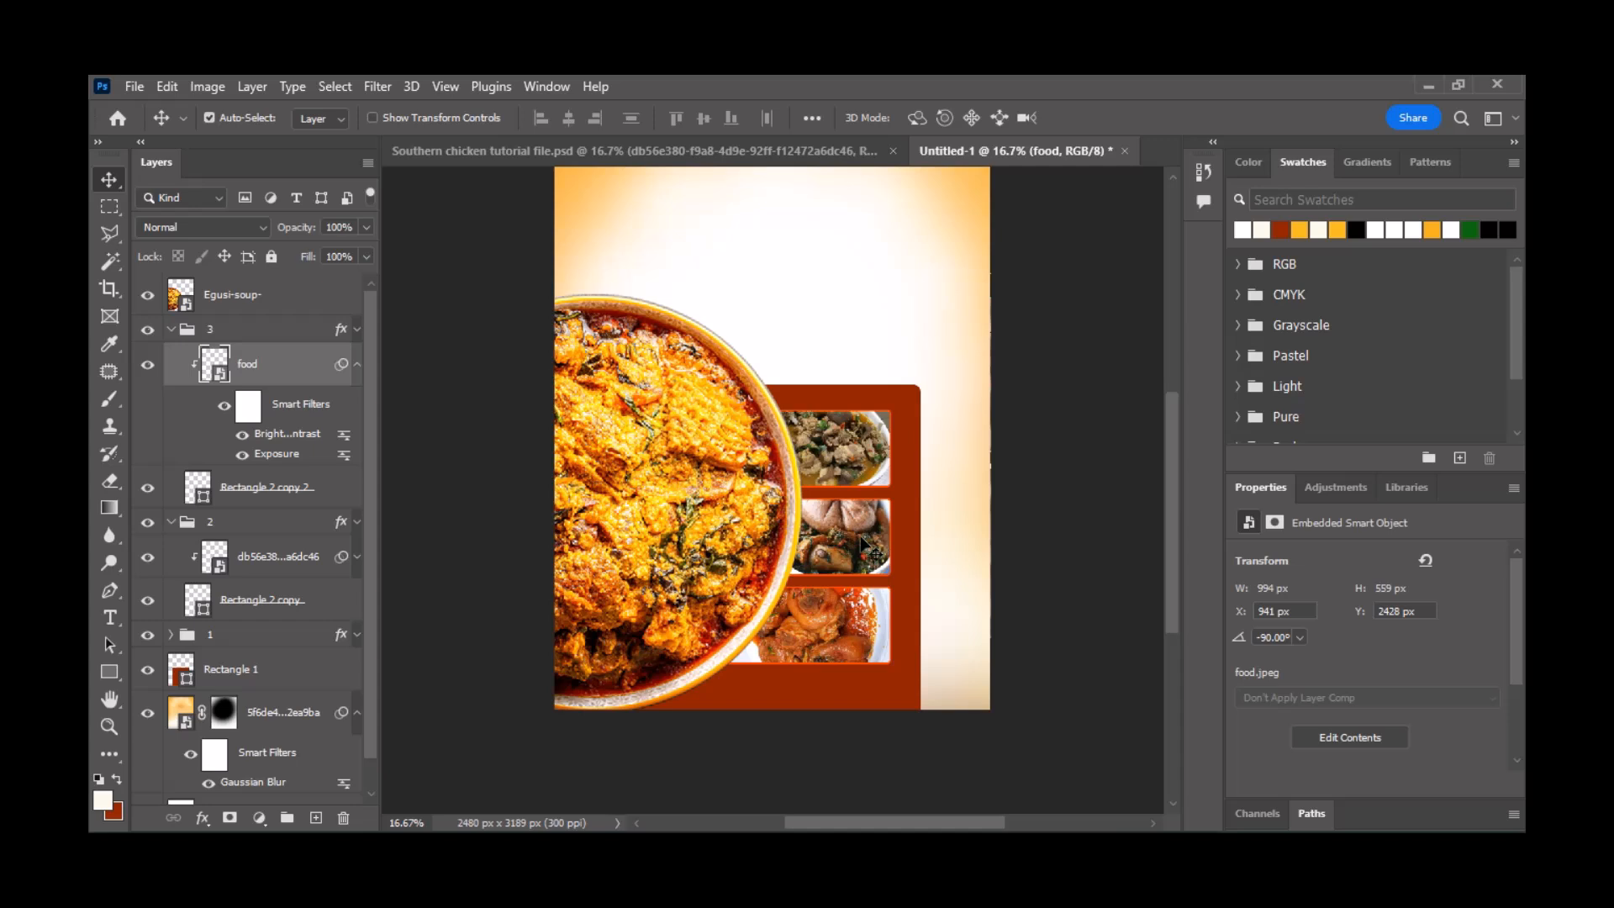
left_click(855, 472)
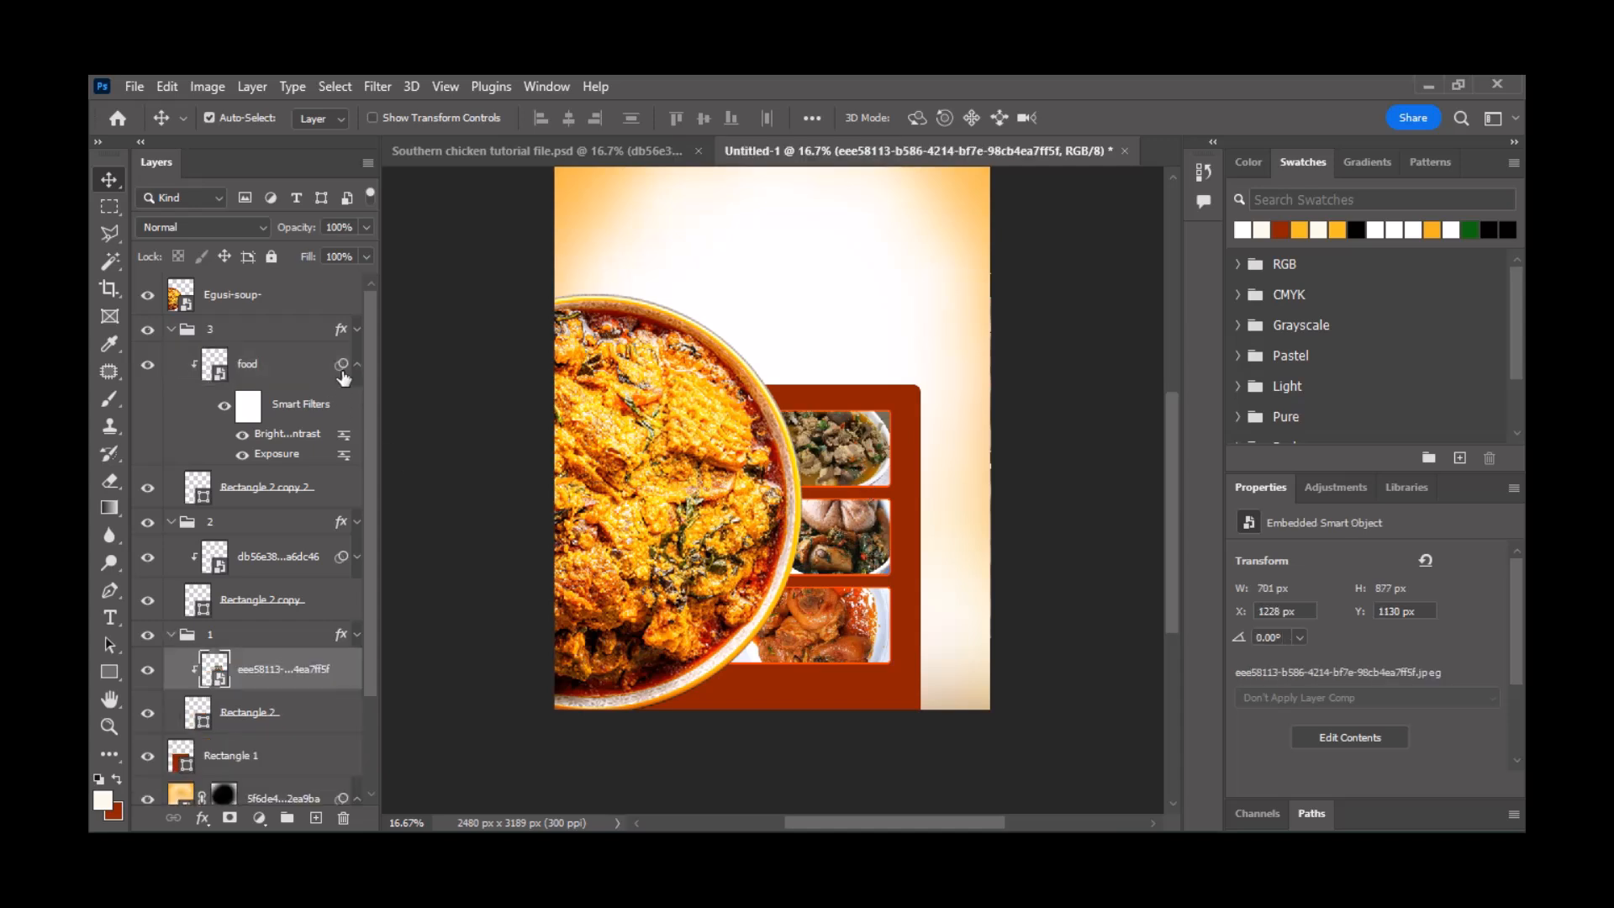
left_click_drag(341, 367, 316, 675)
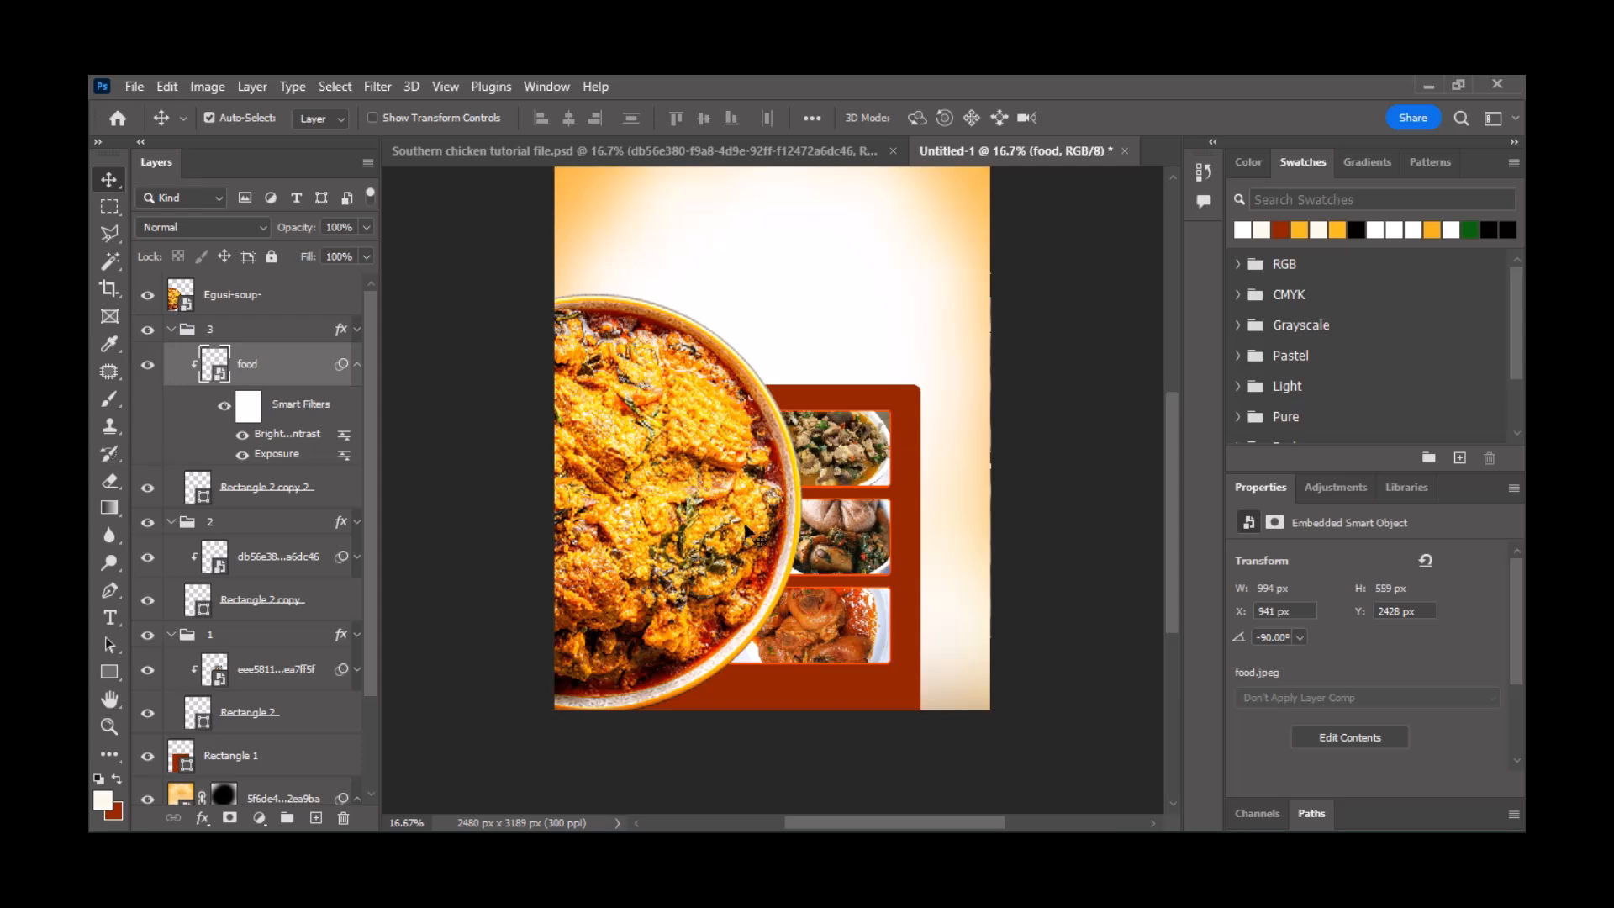
scroll(858, 539, "down", 2)
scroll(862, 485, "down", 1)
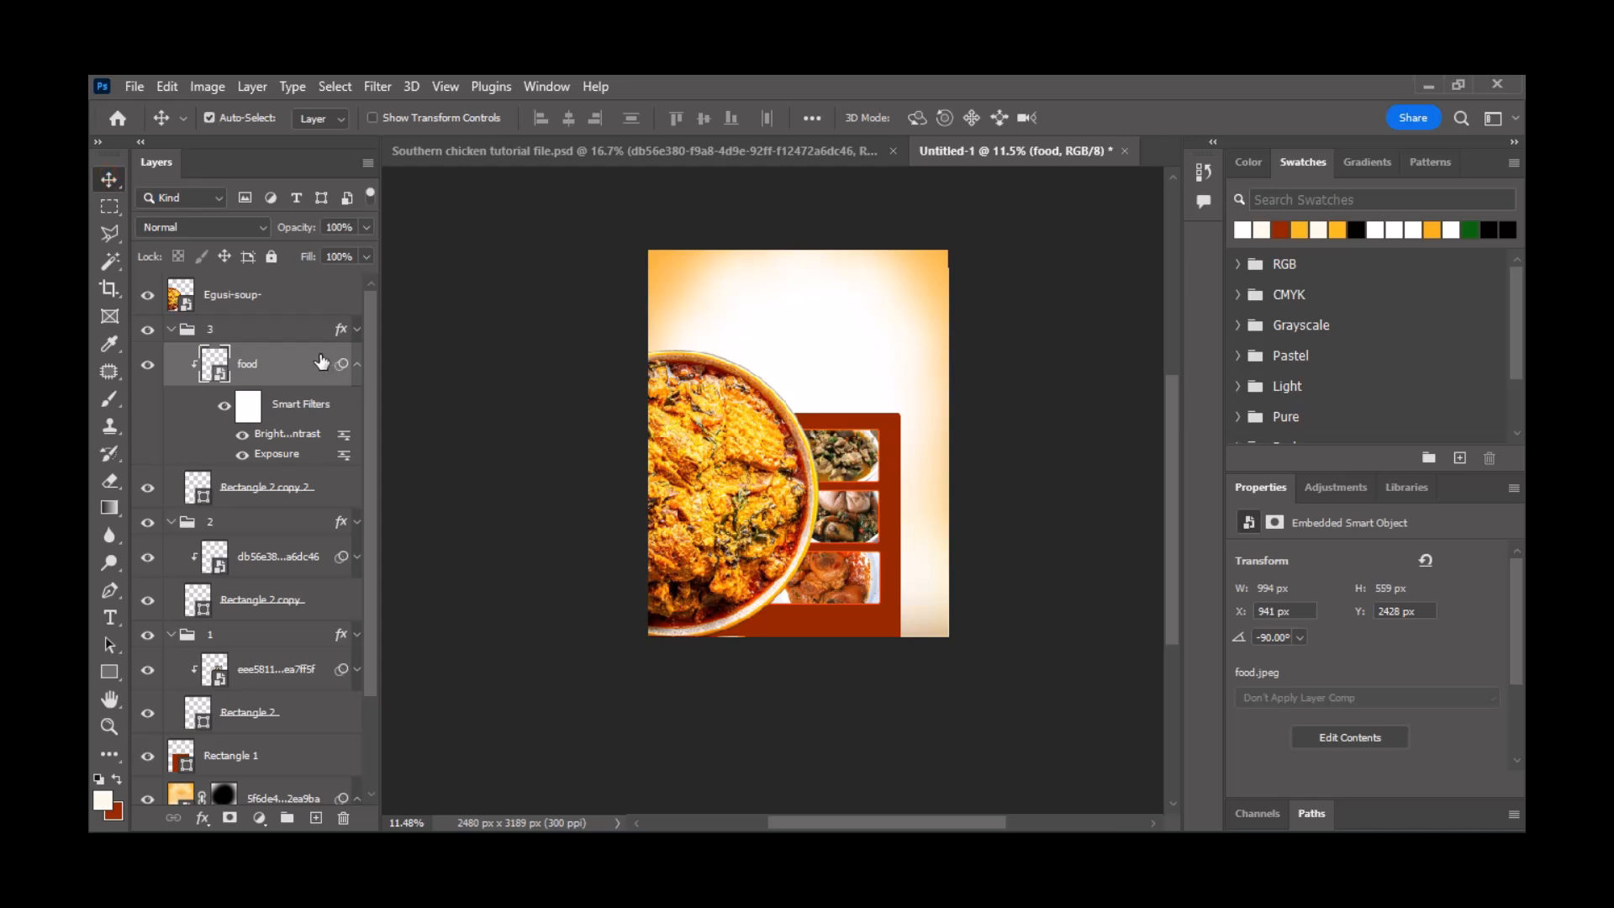
left_click(171, 329)
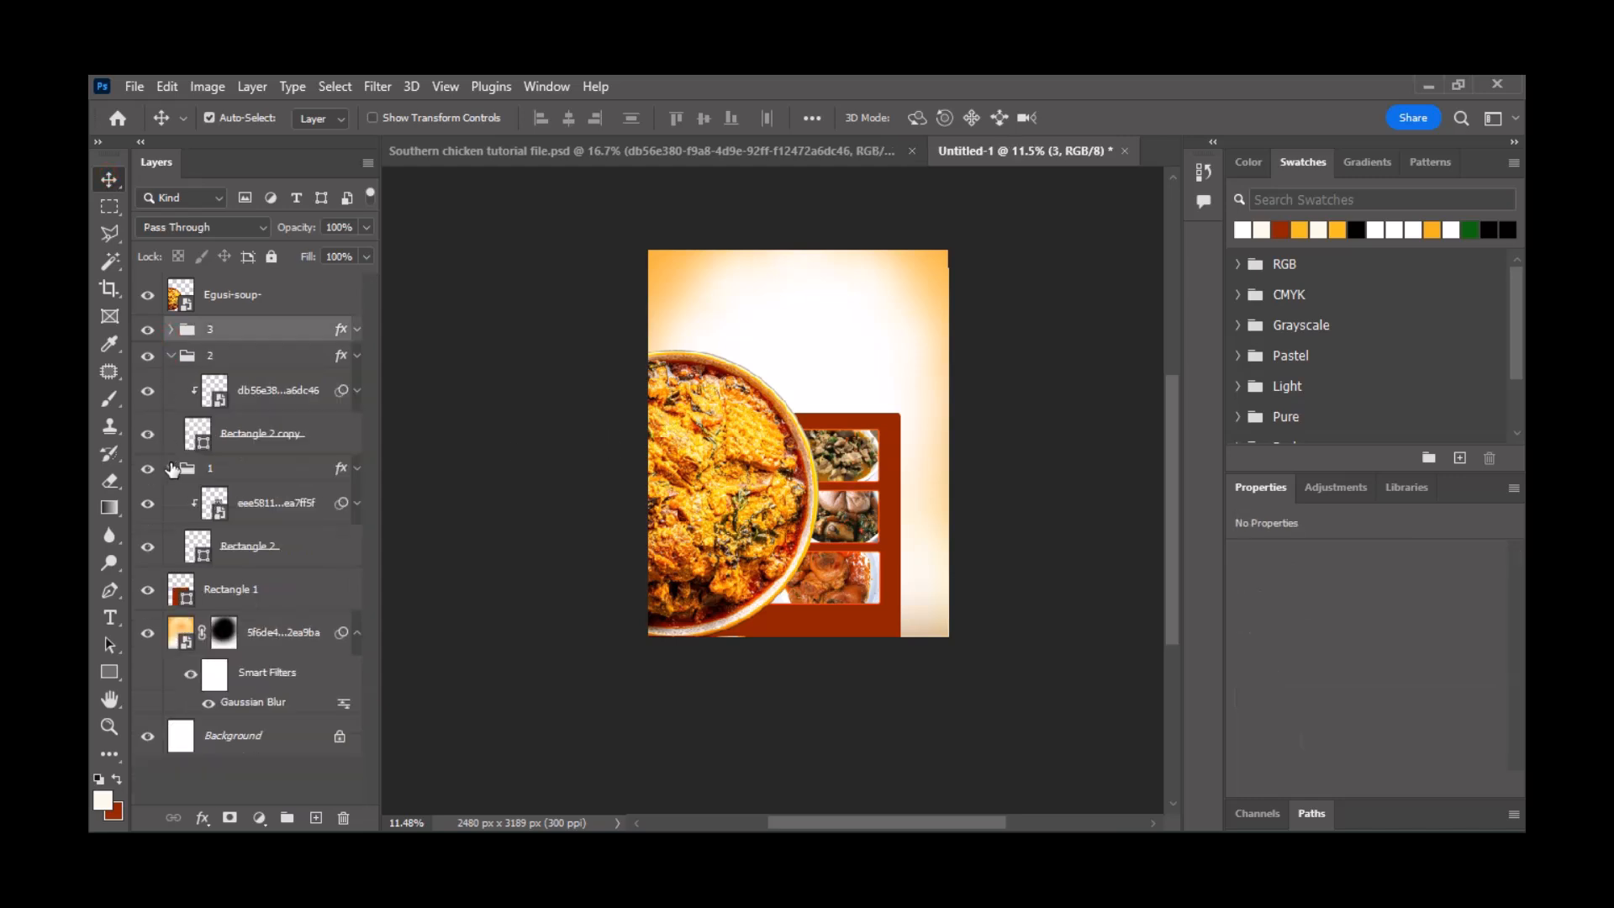
left_click(172, 469)
left_click(171, 356)
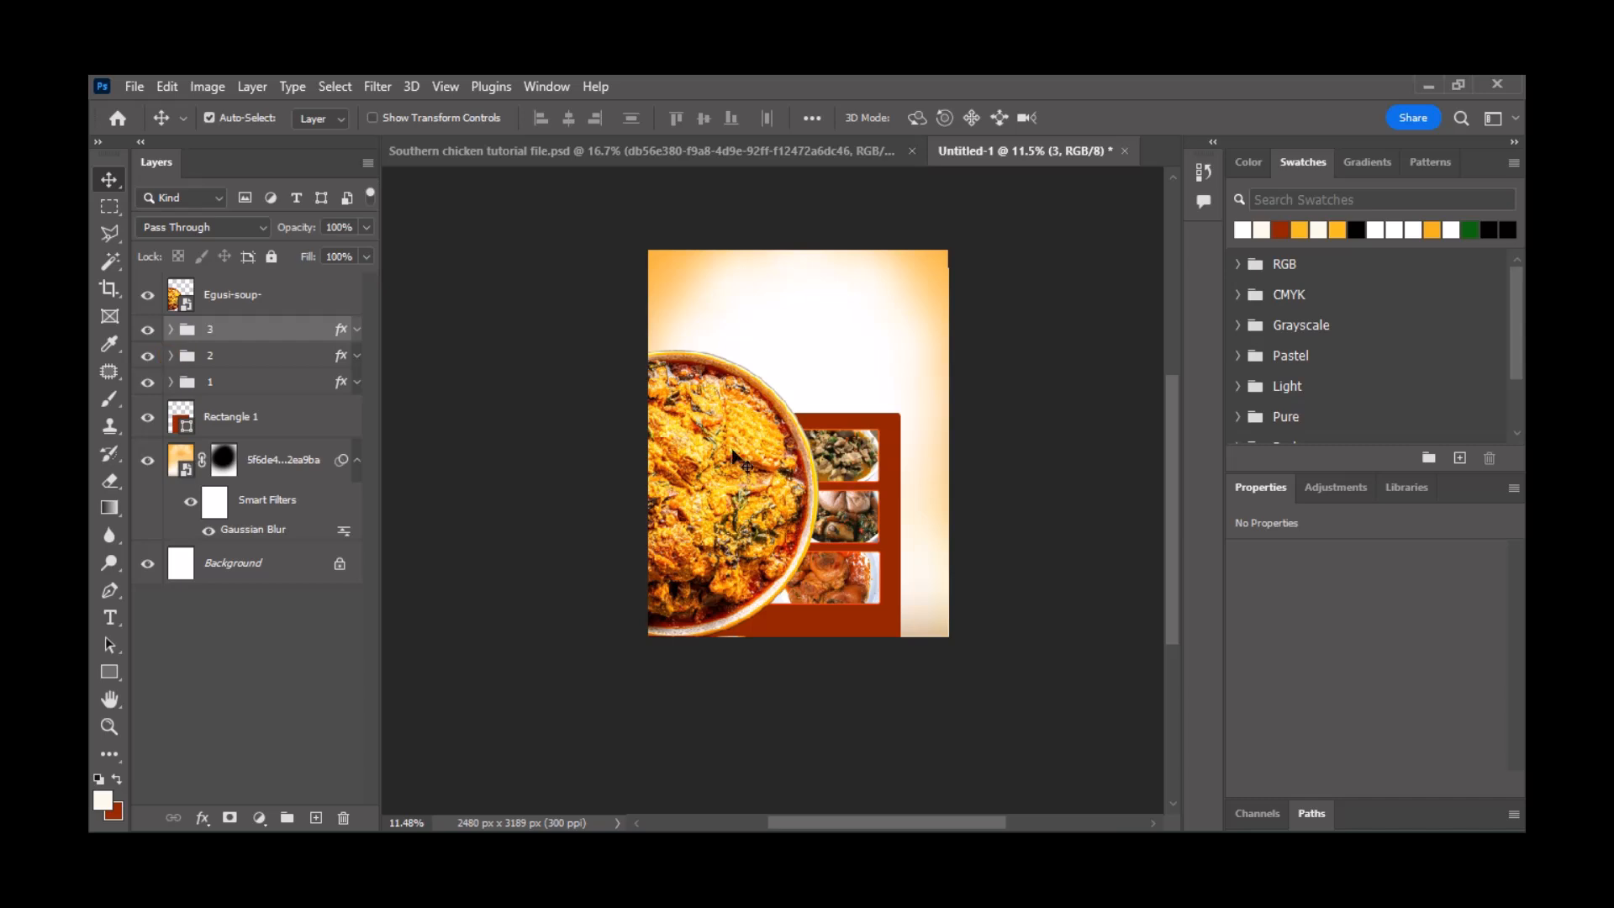
scroll(782, 481, "down", 2)
scroll(781, 481, "up", 3)
scroll(788, 477, "down", 1)
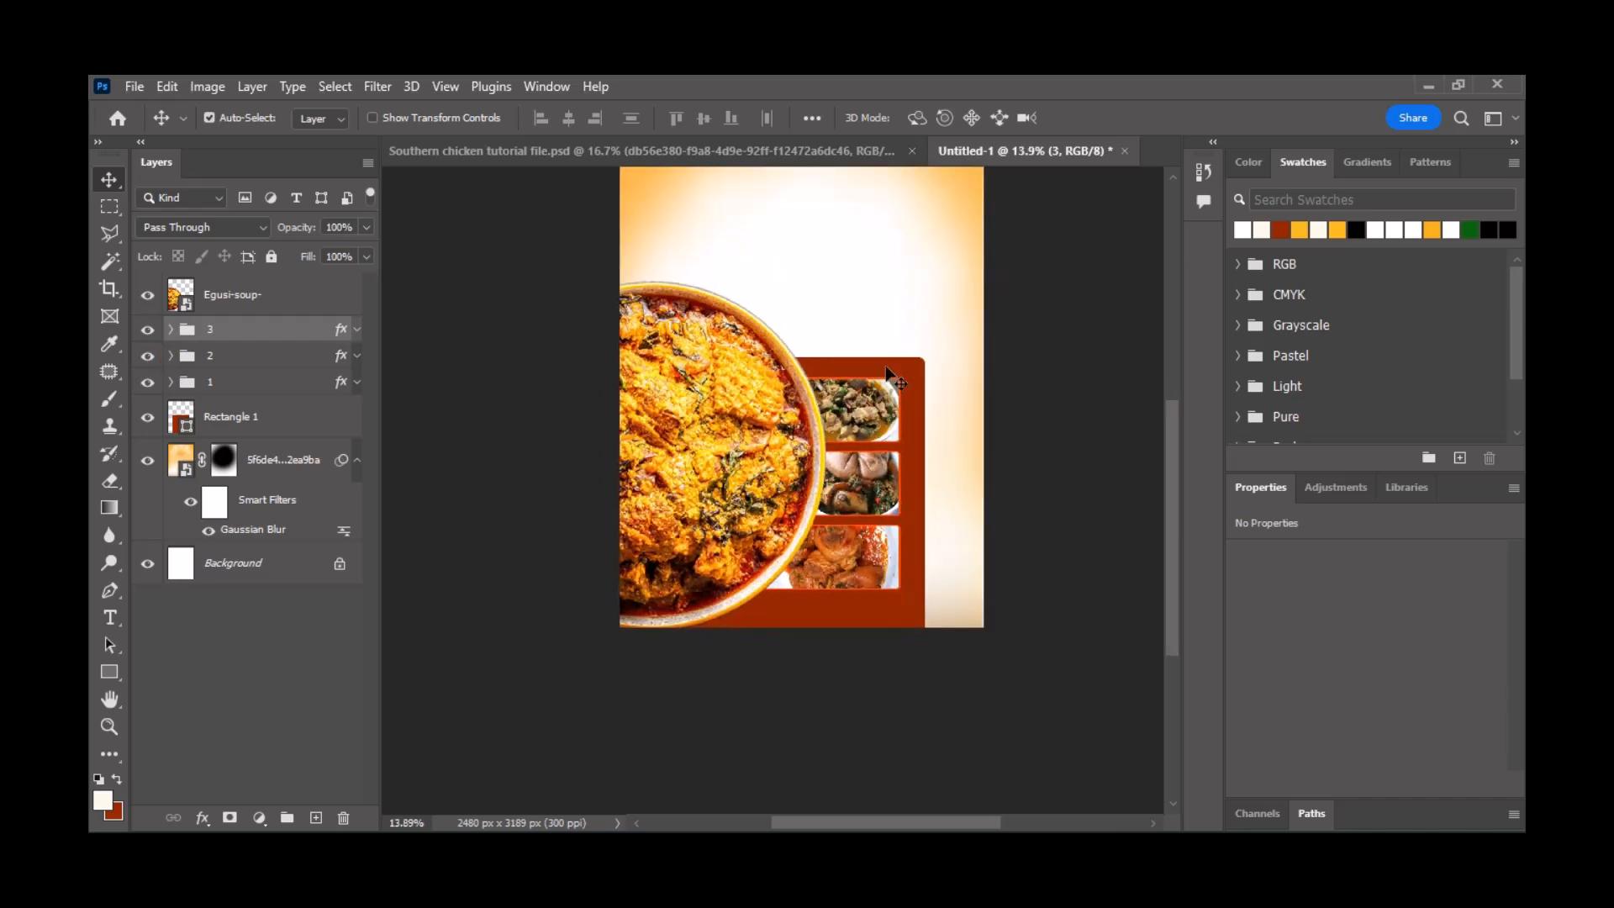
scroll(873, 353, "up", 1)
left_click_drag(874, 359, 911, 502)
key("Up")
key("Up")
key("Up")
key("Up")
key("Up")
key("Up")
key("Up")
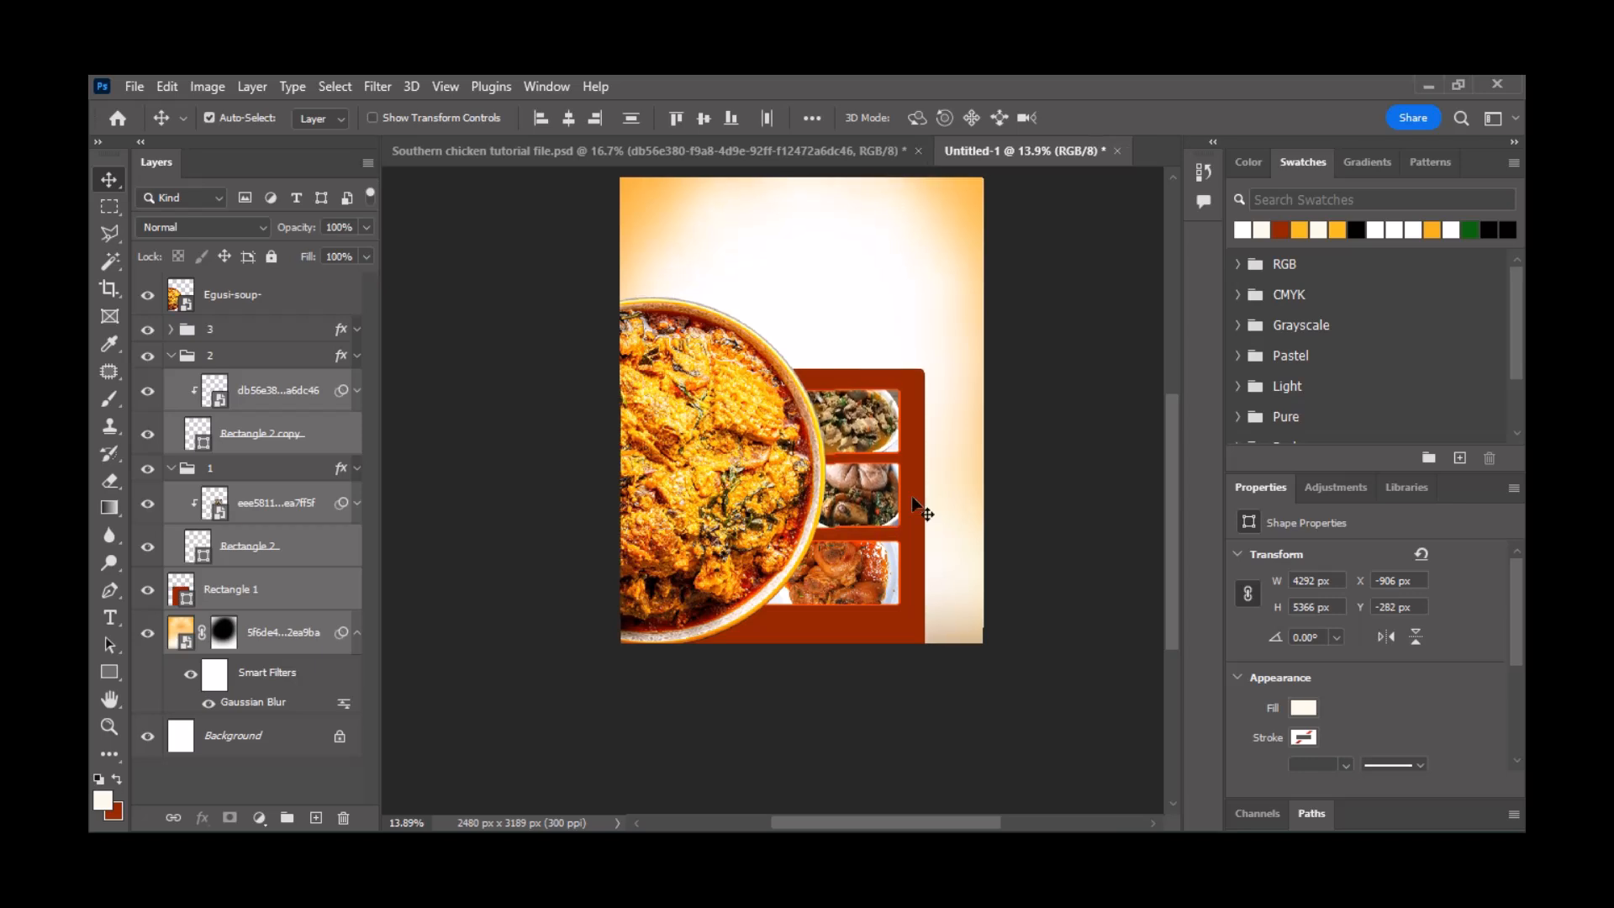
key("ctrl+z")
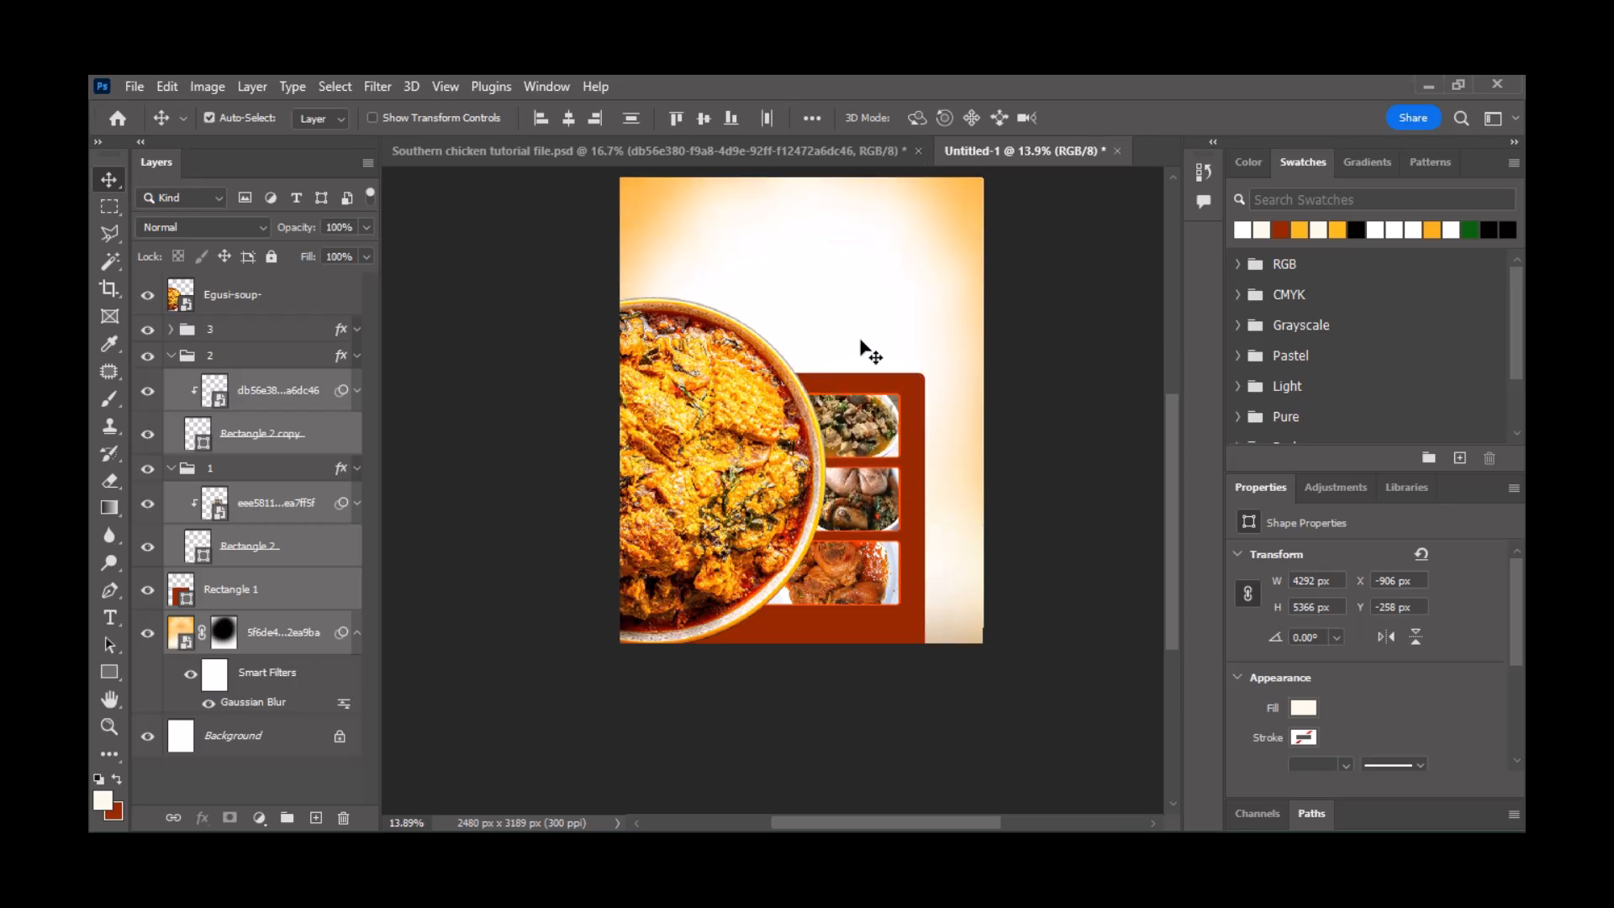
left_click_drag(860, 340, 912, 510)
- Clear the current layer selection and lock the 5f6de4 orange background image layer completely
left_click(942, 515)
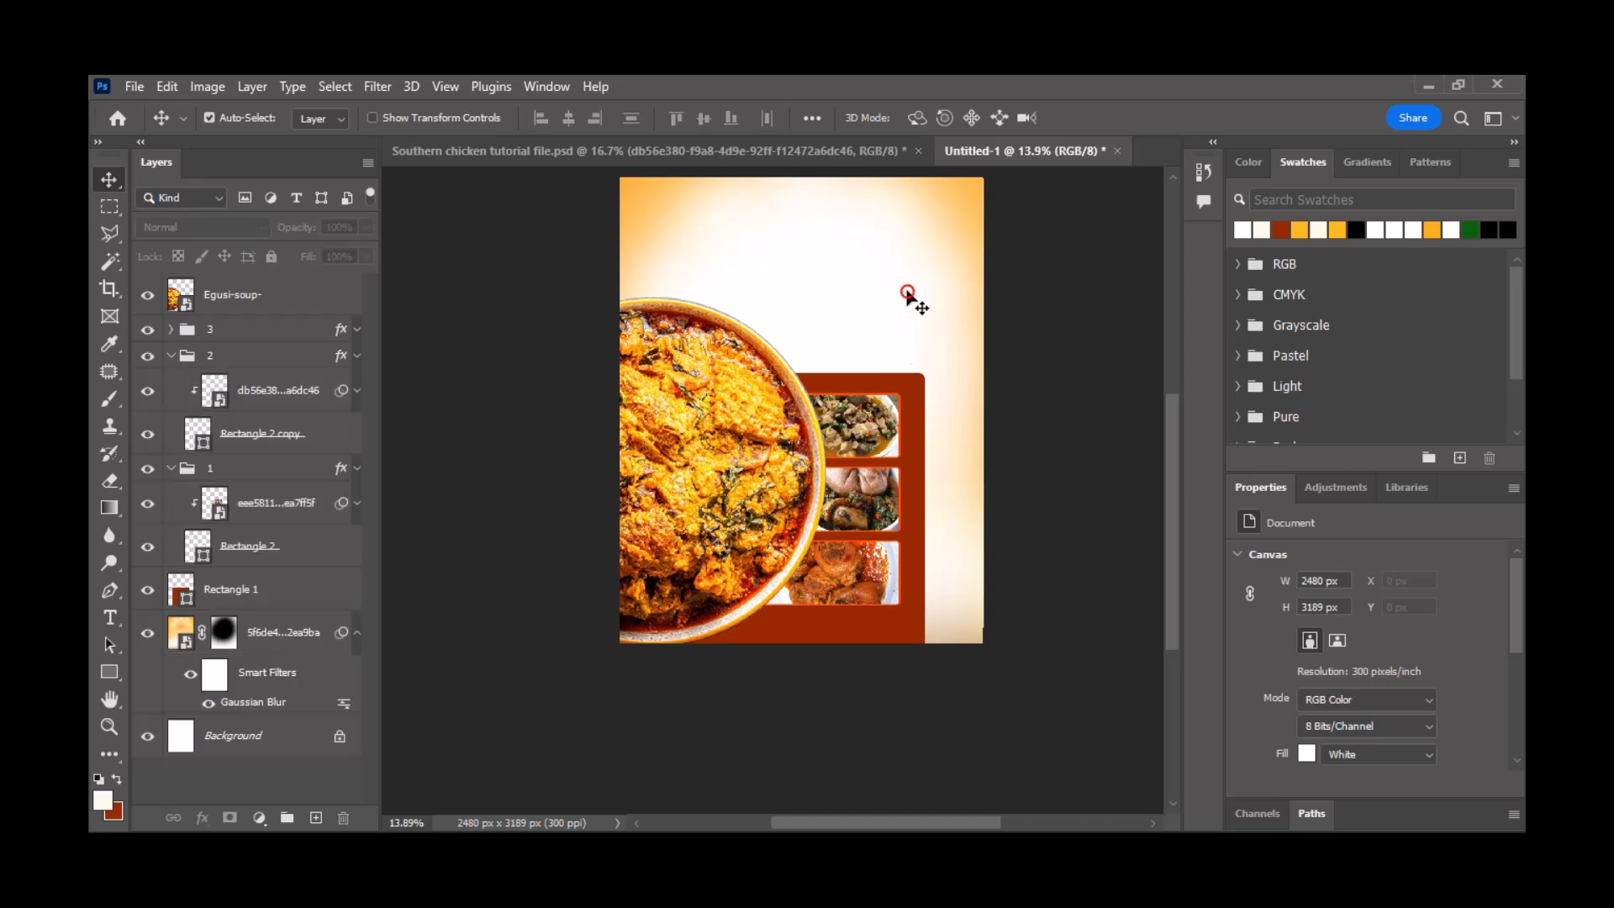
left_click(296, 635)
left_click(271, 258)
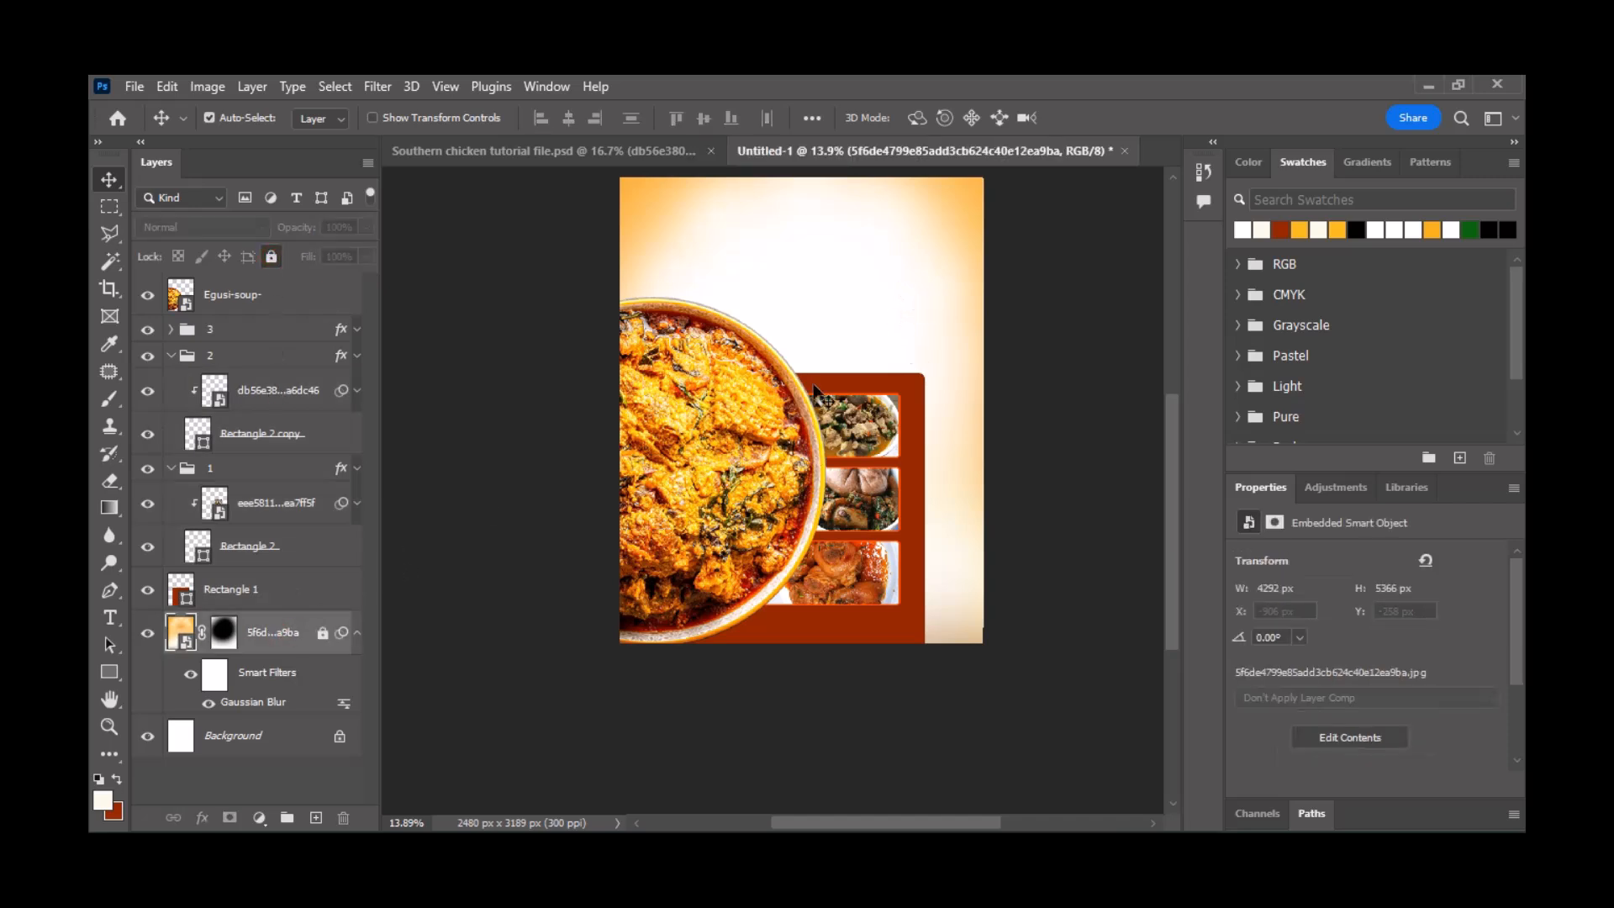
- Move the dark red panel and its three framed food photos up together to a Y position of 1042 px
left_click_drag(836, 332, 959, 634)
key("Up")
key("Up")
key("Up")
key("Up")
key("Up")
key("Up")
key("Up")
key("Up")
key("Up")
key("Up")
key("Up")
key("Up")
key("Up")
key("Up")
key("Up")
key("Up")
key("Up")
key("Up")
key("Up")
key("Up")
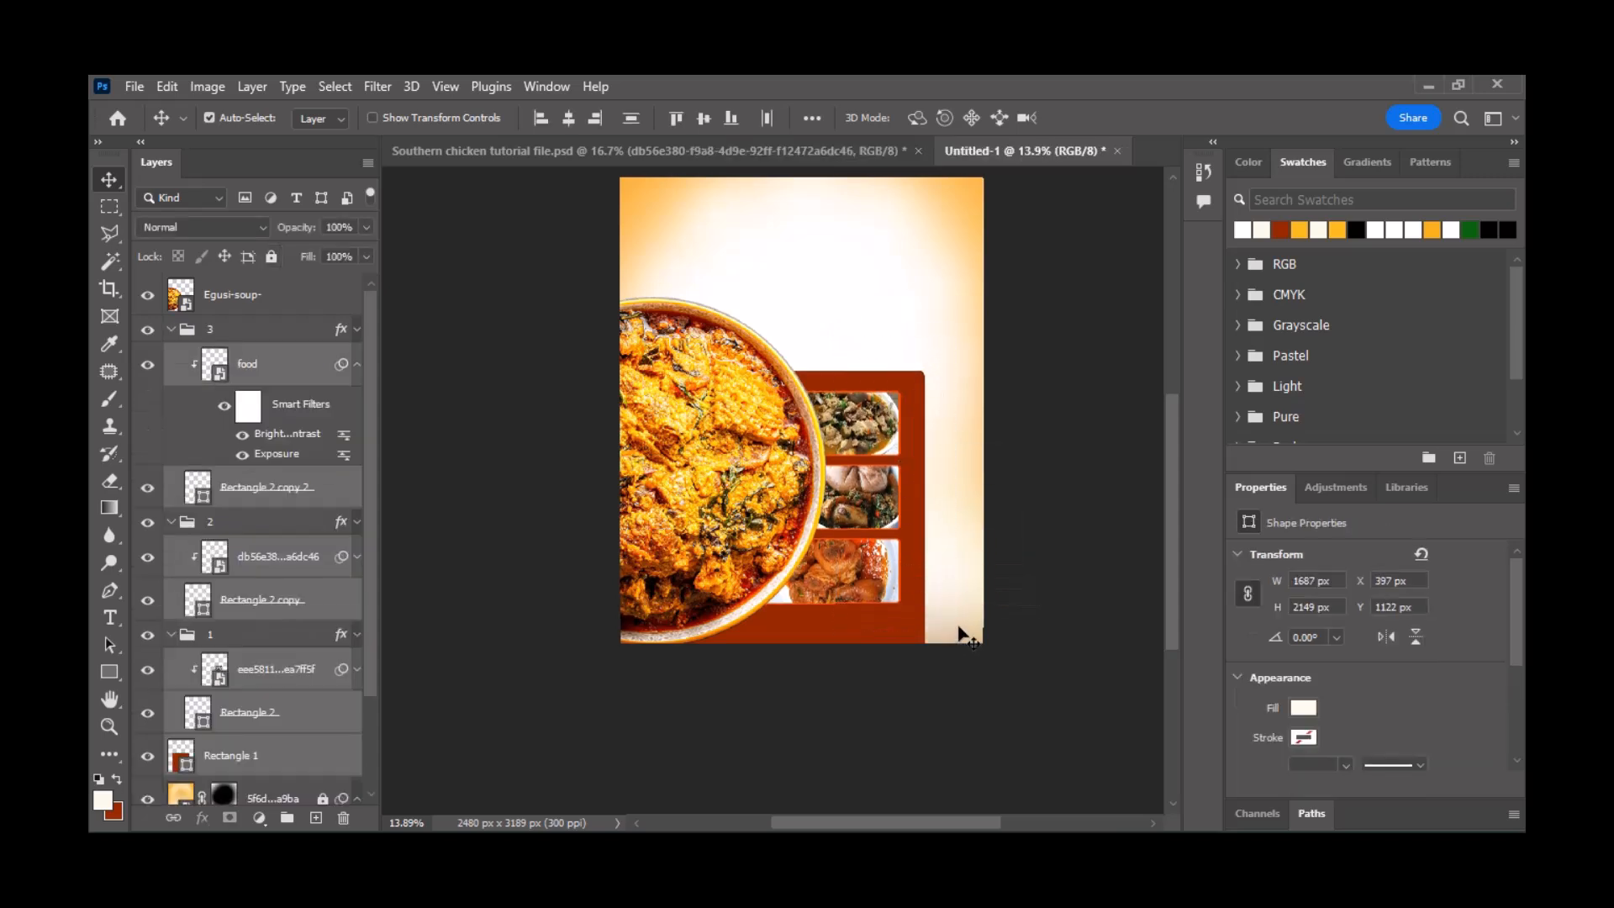
key("Up")
key("Up")
key("Up")
key("Up")
key("Up")
key("Up")
key("Up")
key("Up")
key("Up")
key("Up")
key("Up")
key("Up")
key("Up")
key("Up")
key("Up")
key("Up")
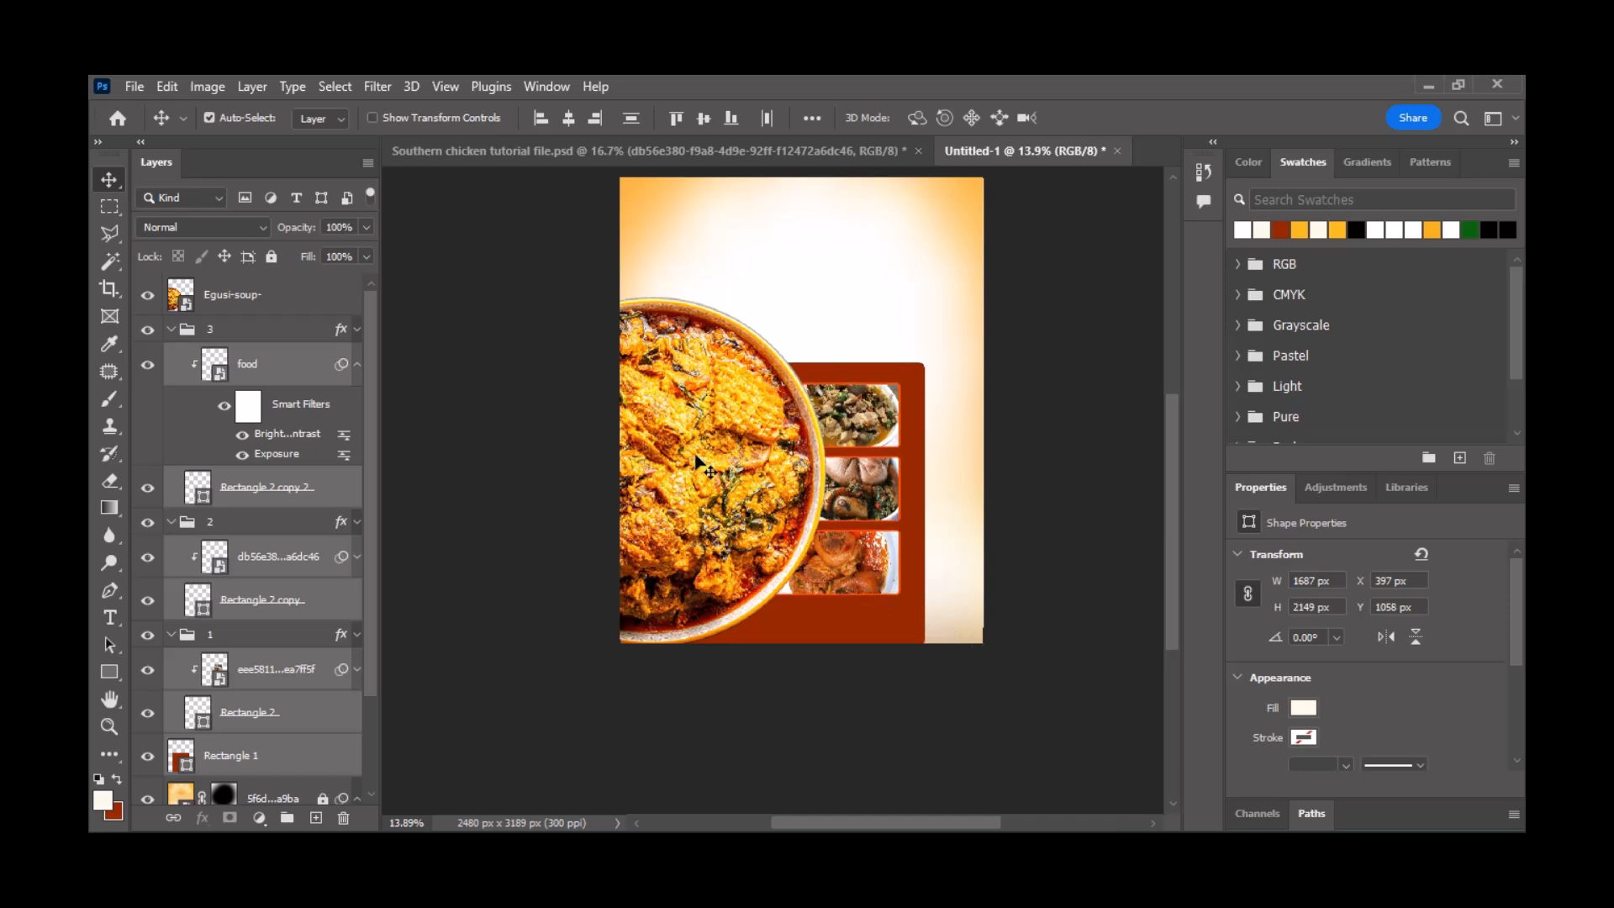
key("Up")
key("Up")
key("Up")
key("Up")
key("Up")
key("Up")
key("Up")
key("Up")
key("Up")
key("Up")
key("Up")
key("Up")
key("Up")
key("Up")
key("Up")
key("Up")
key("Up")
key("Up")
key("Up")
key("Up")
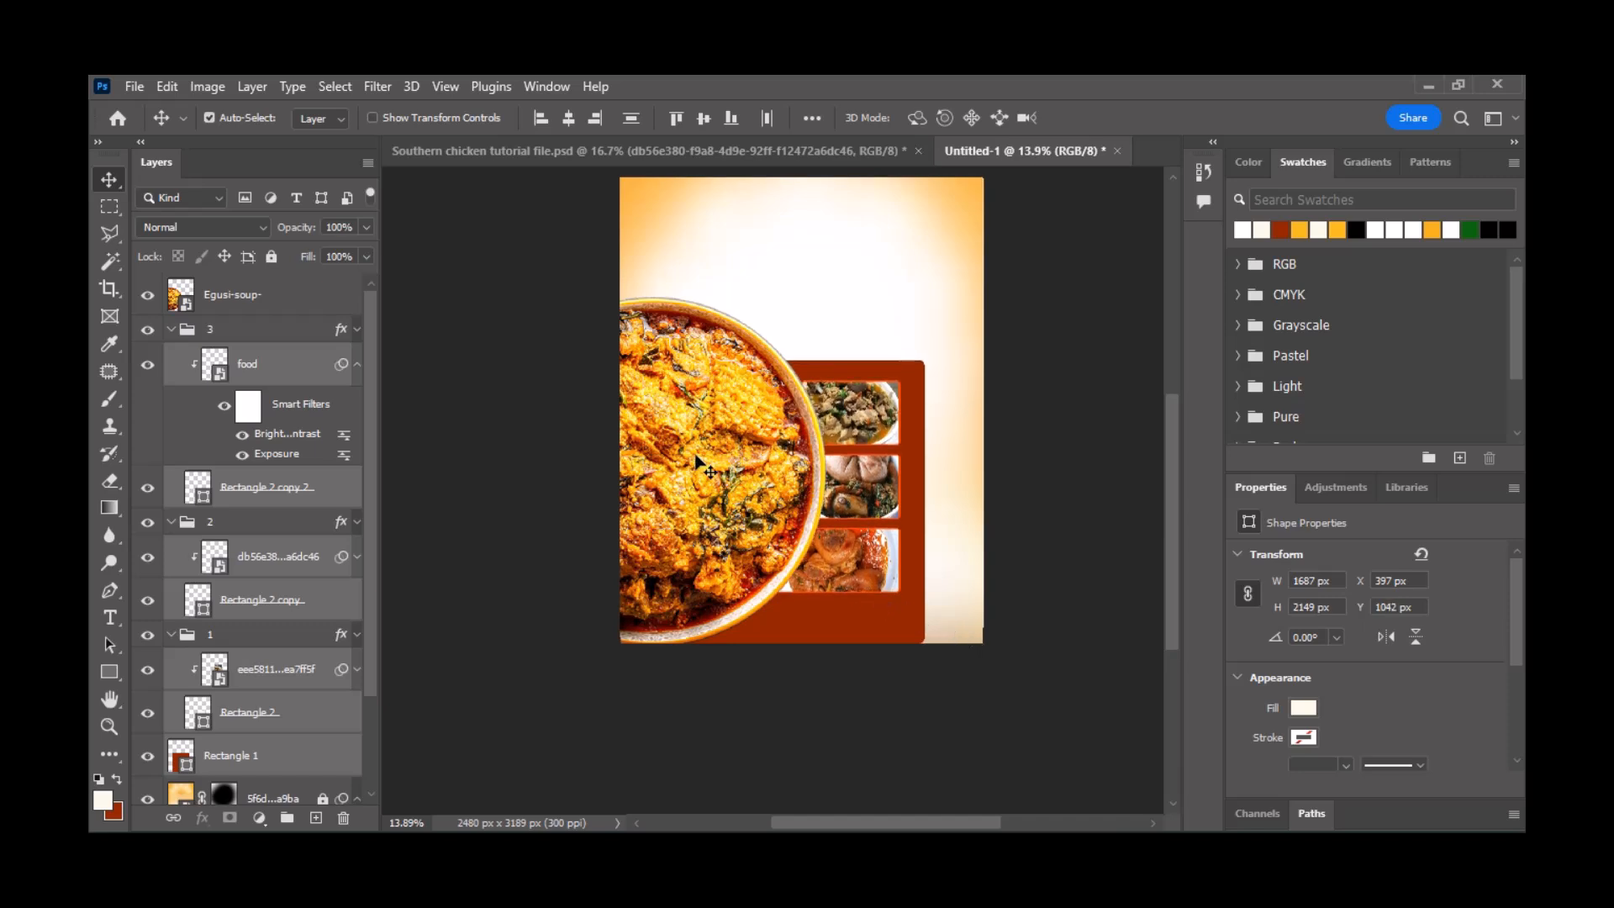
- Enlarge the Egusi-soup bowl to 119.58% and position it at the flyer's lower left, overlapping the inner edges of the food photos
left_click(689, 471)
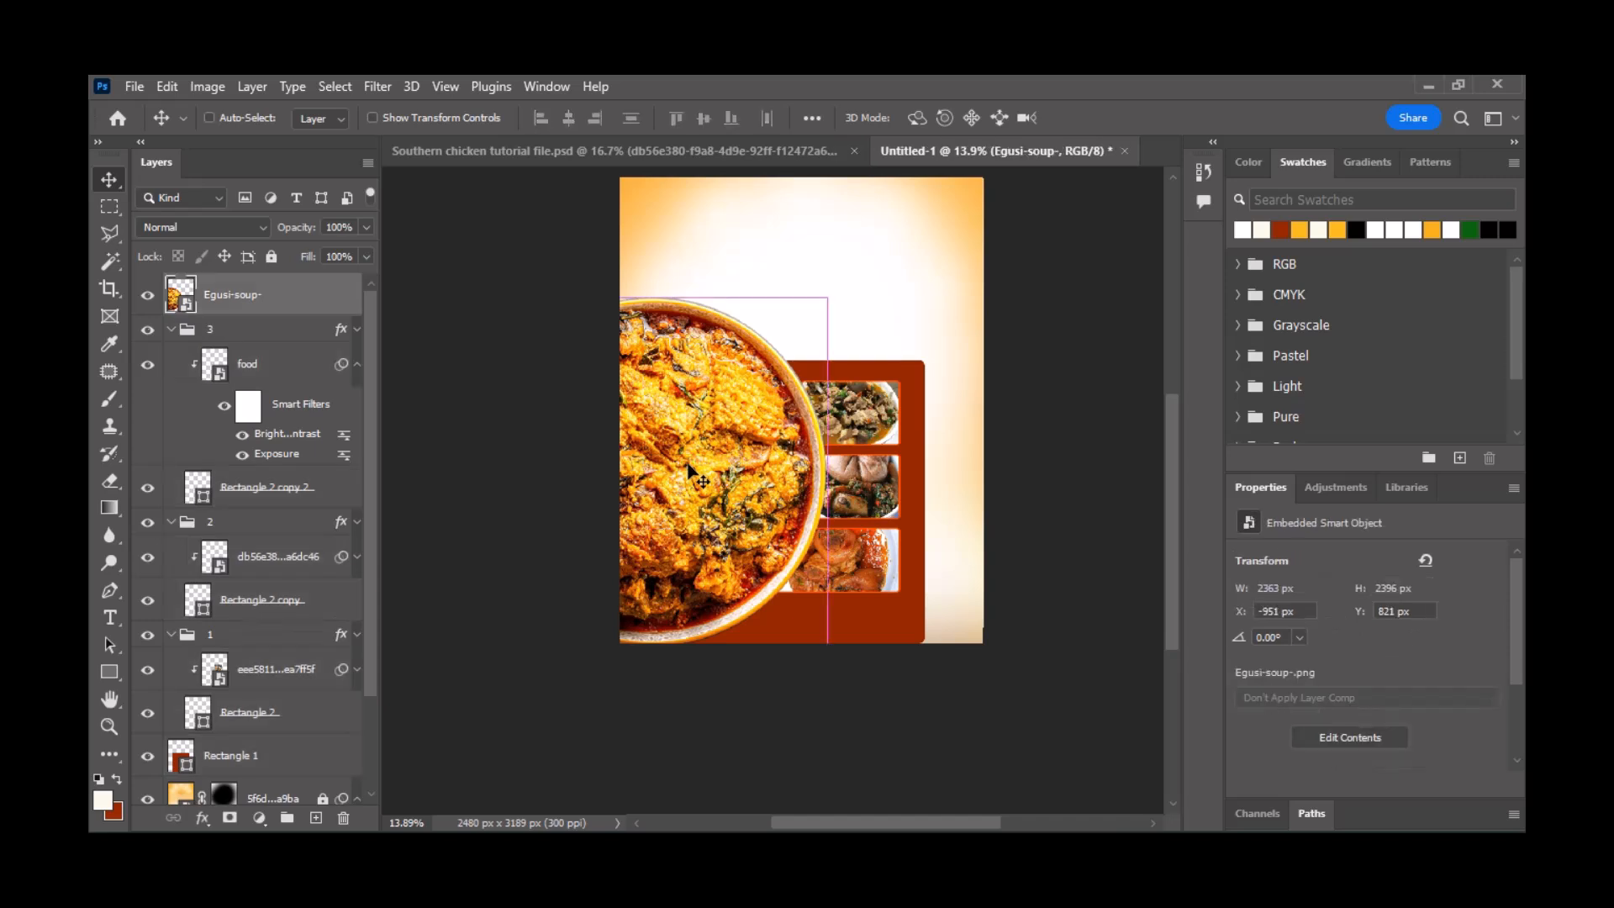
key("ctrl+t")
scroll(698, 649, "down", 1)
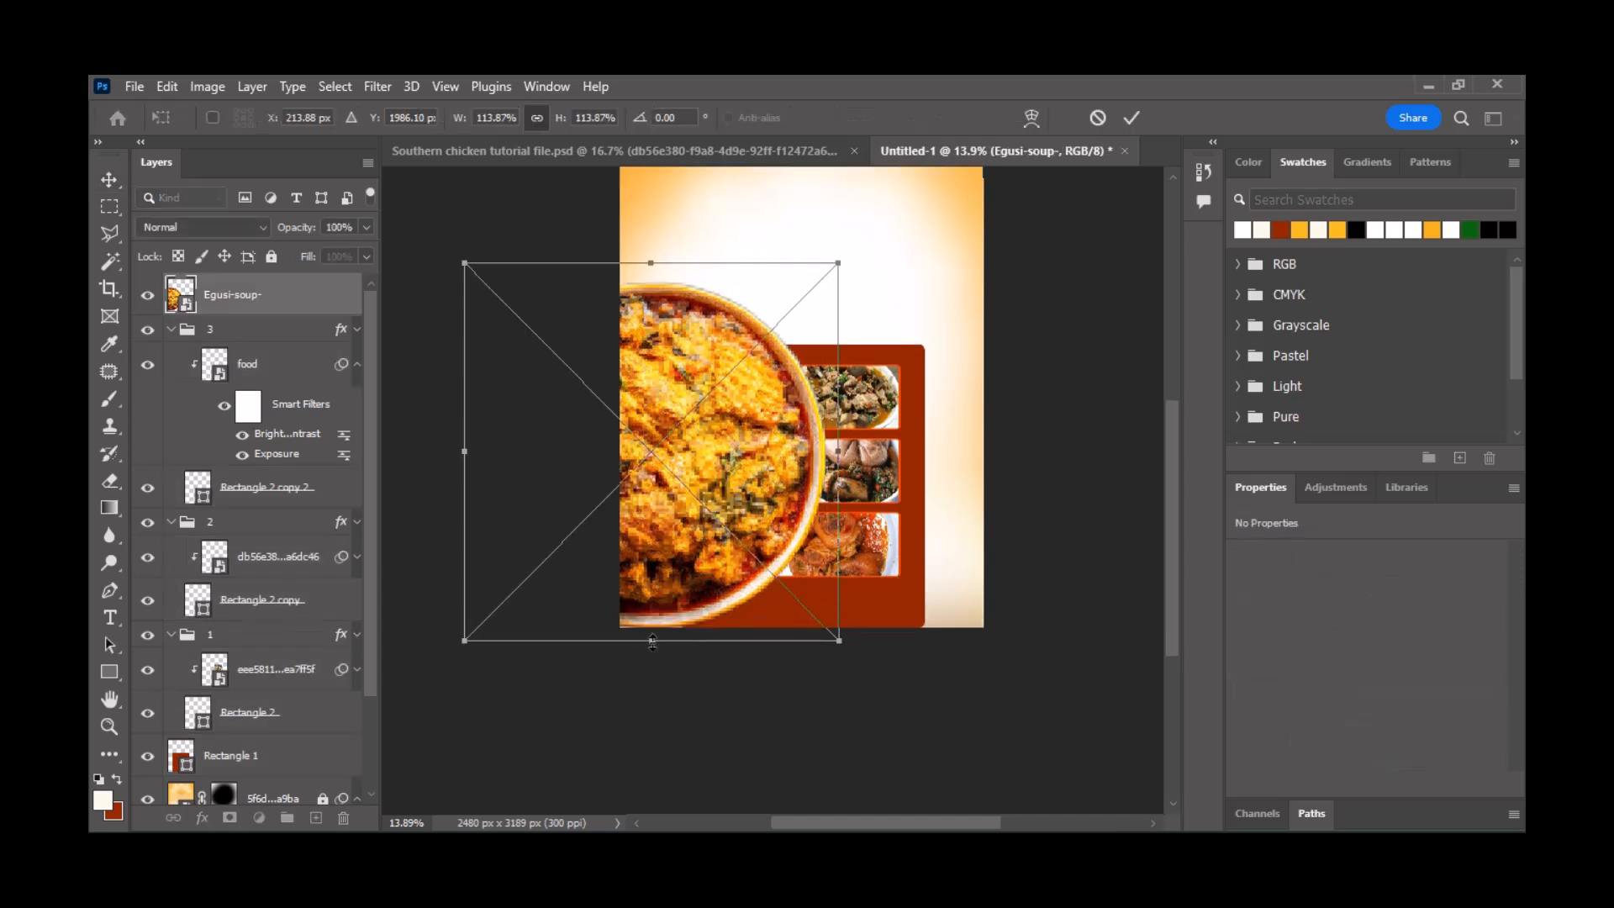
left_click_drag(698, 650, 698, 665)
mouse_move(694, 565)
left_mouse_down()
mouse_move(675, 565)
mouse_move(689, 561)
left_mouse_up()
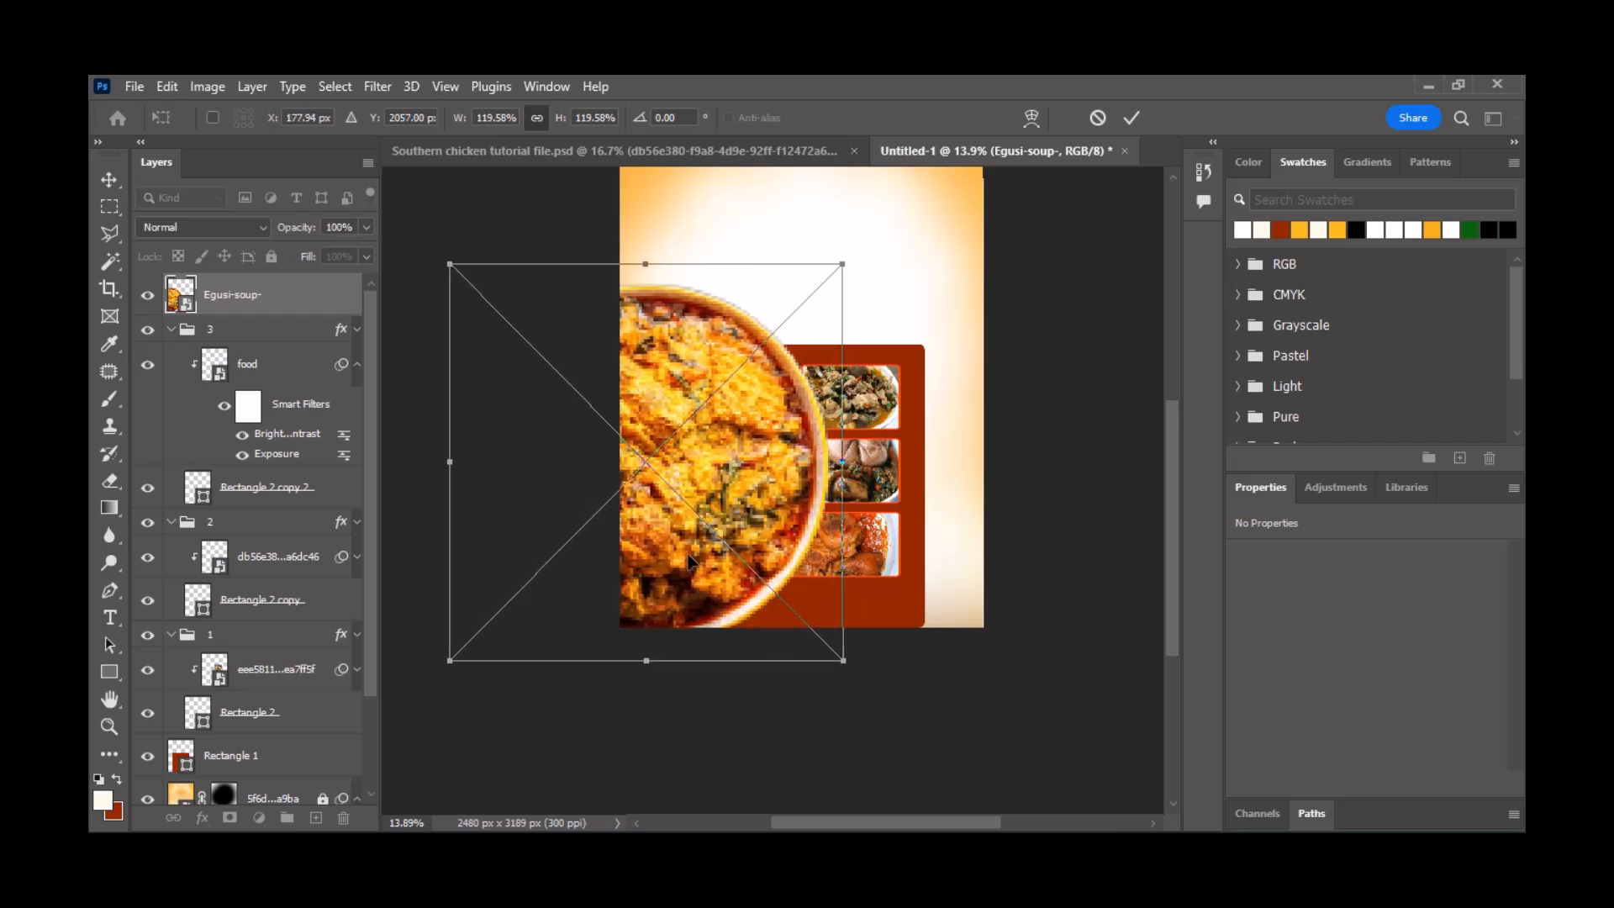
key("Left")
key("Left")
key("Left")
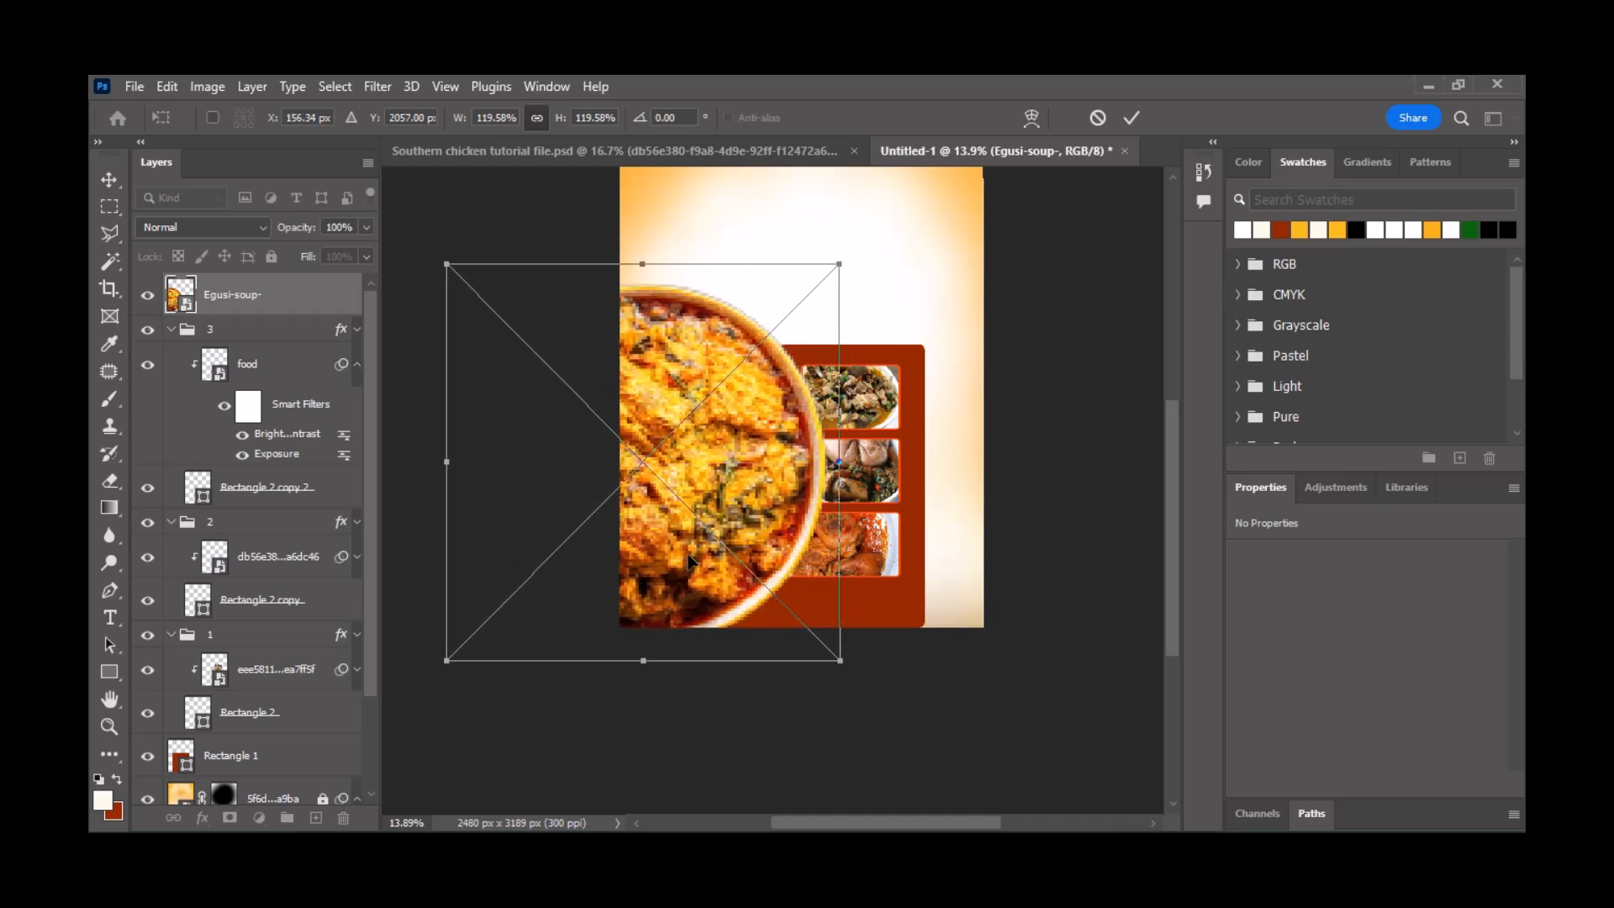
key("Right")
key("Right")
key("Right")
key("Right")
key("Right")
key("Right")
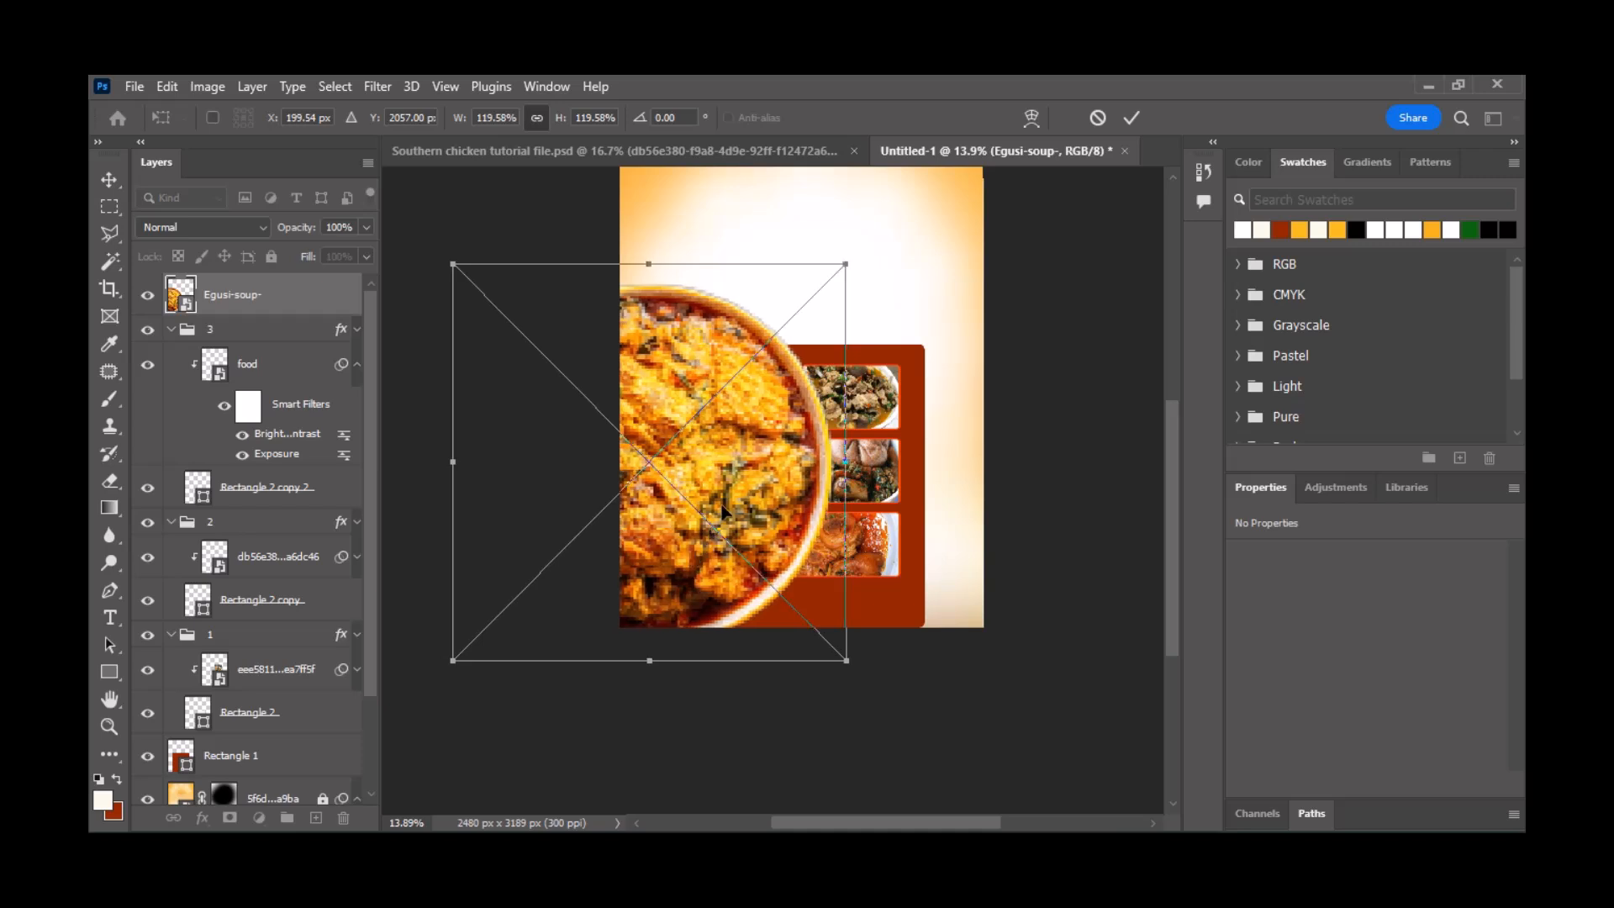
key("Right")
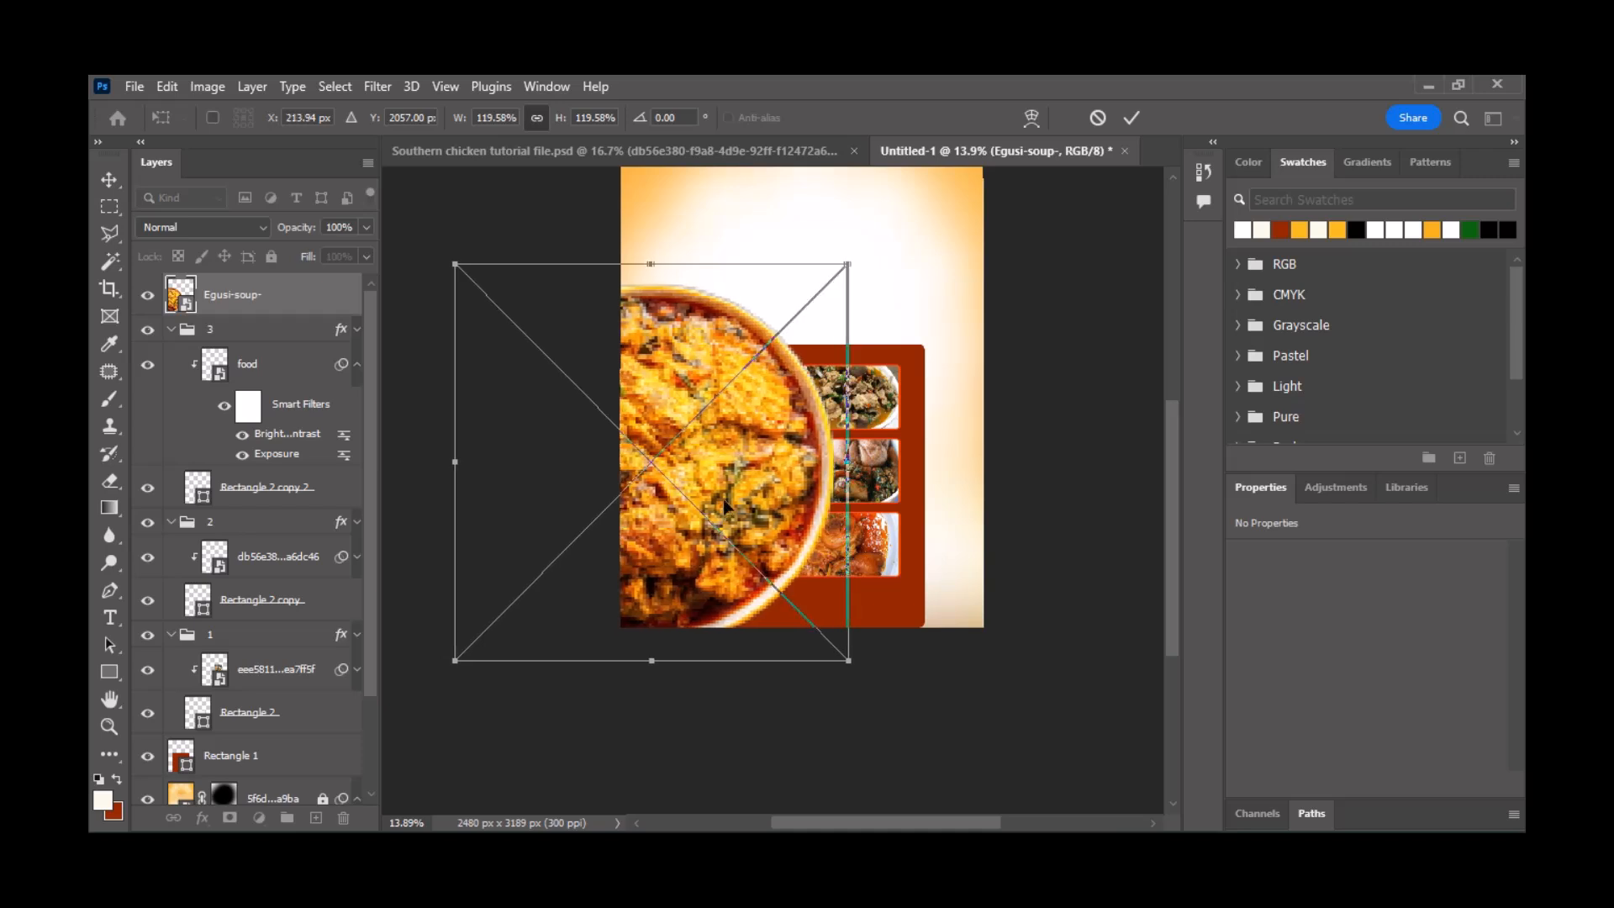
key("Return")
scroll(925, 514, "up", 3)
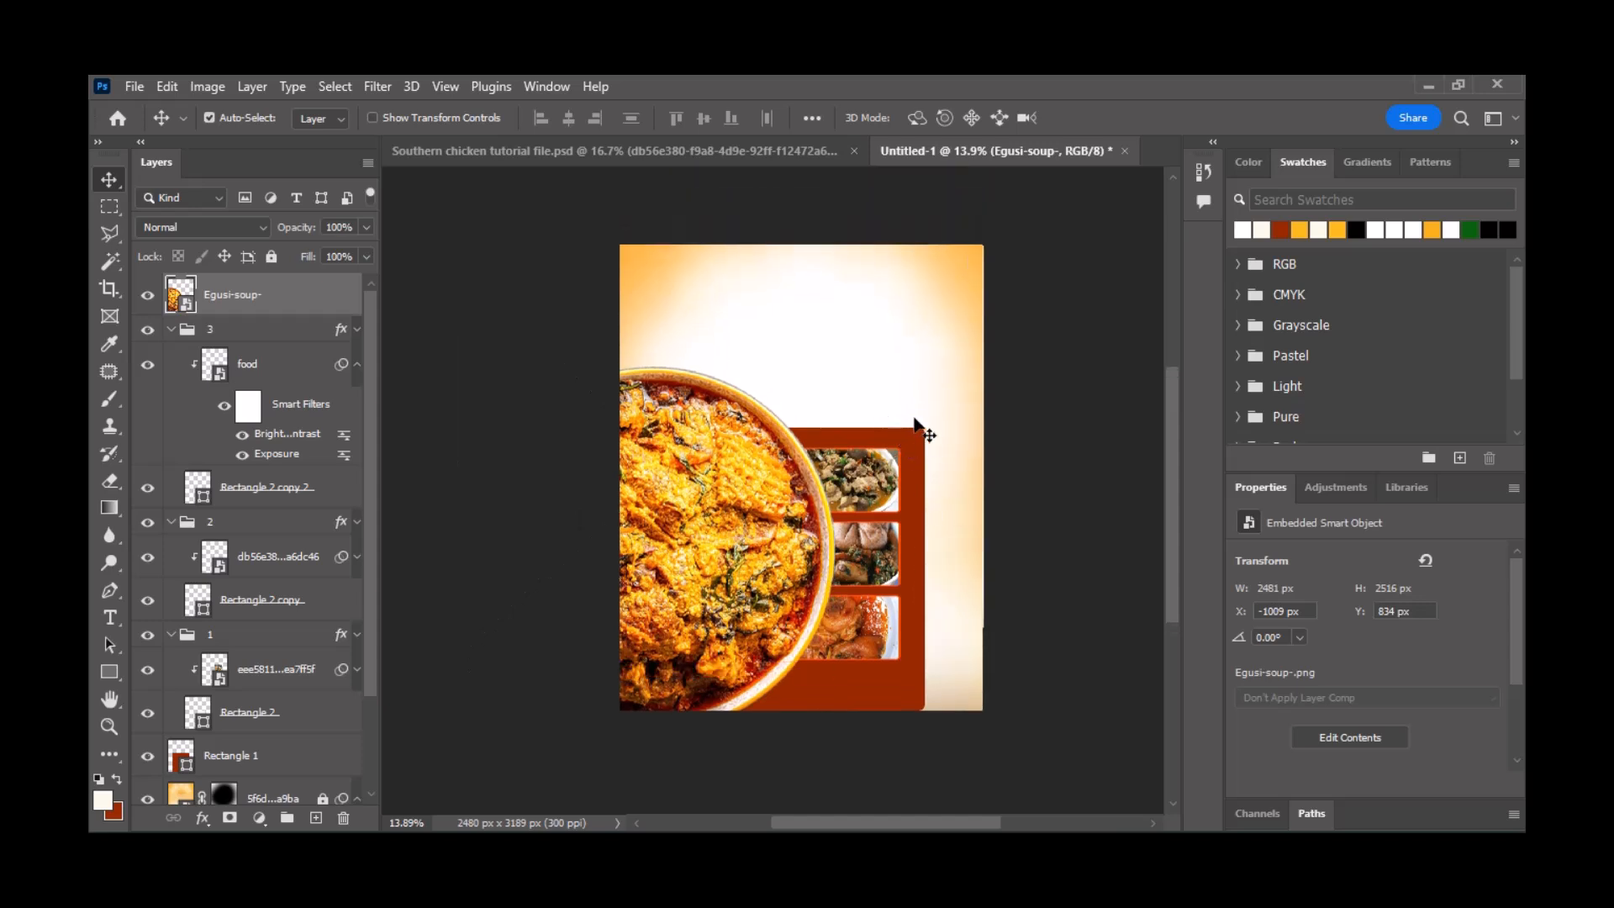
- Collapse groups 3, 2 and 1, and briefly hide the Egusi-soup layer to check the panel beneath it
left_click(508, 286)
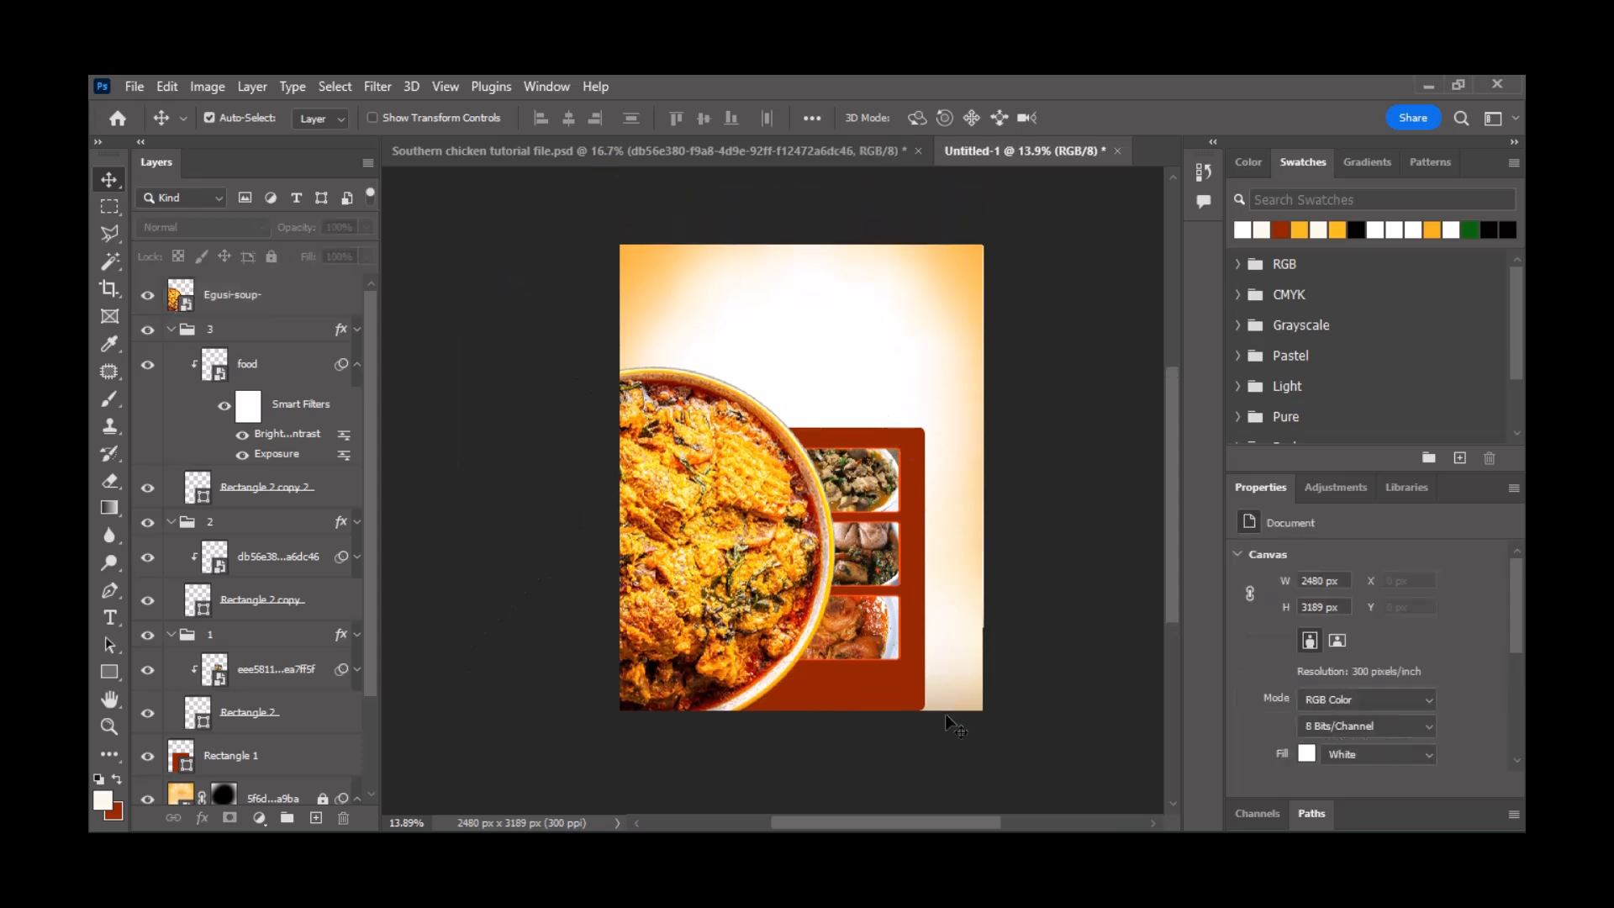
left_click(754, 686)
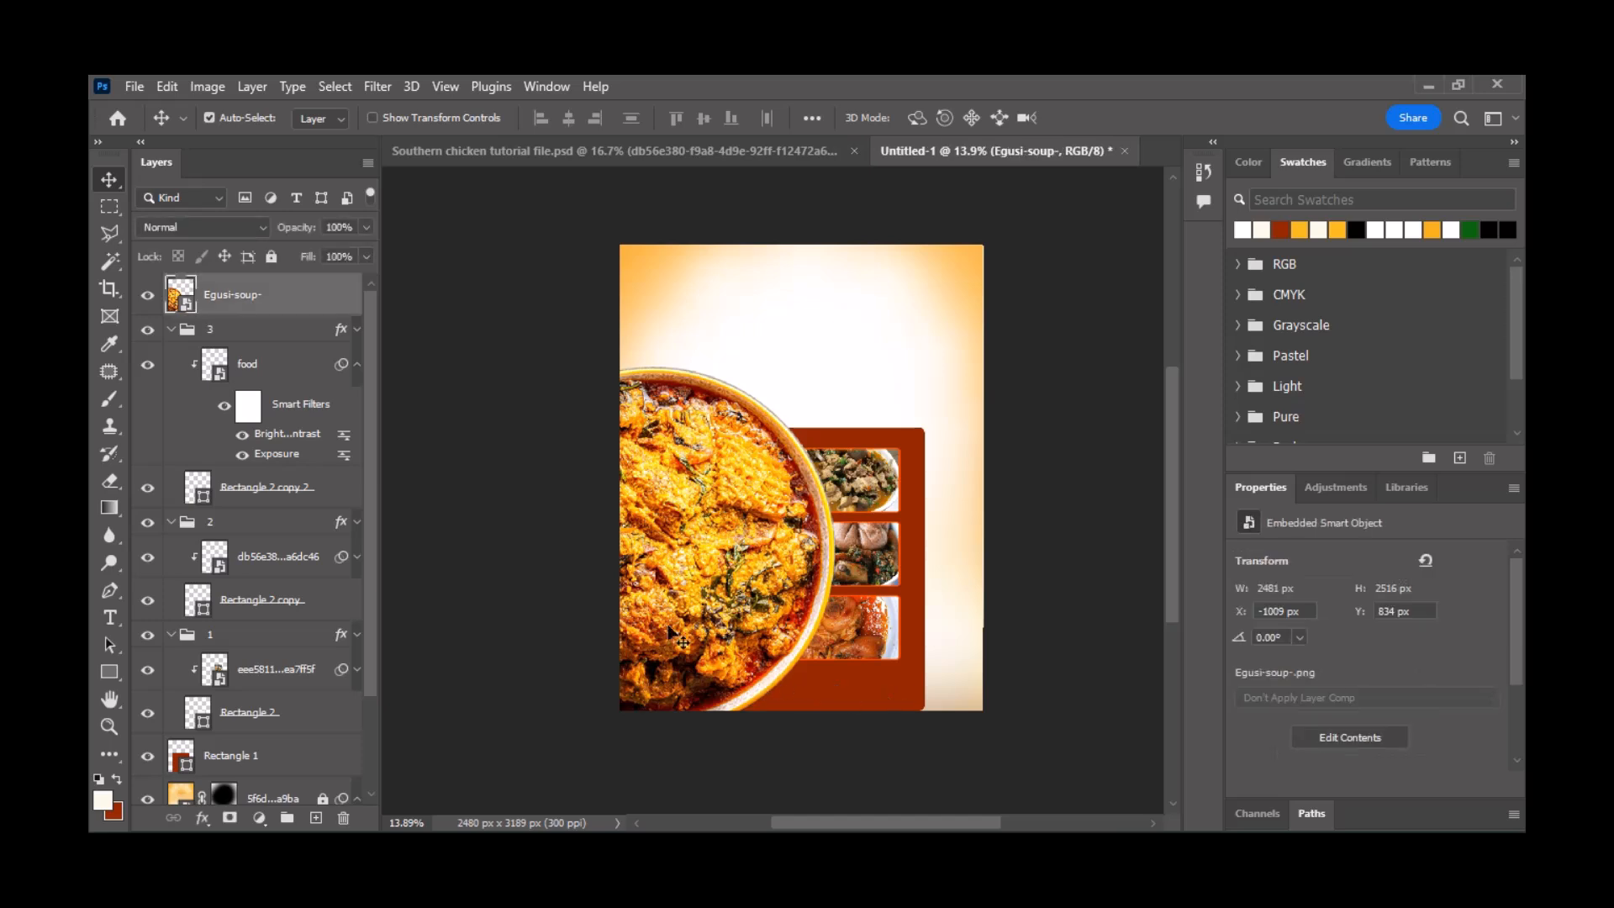
left_click(167, 334)
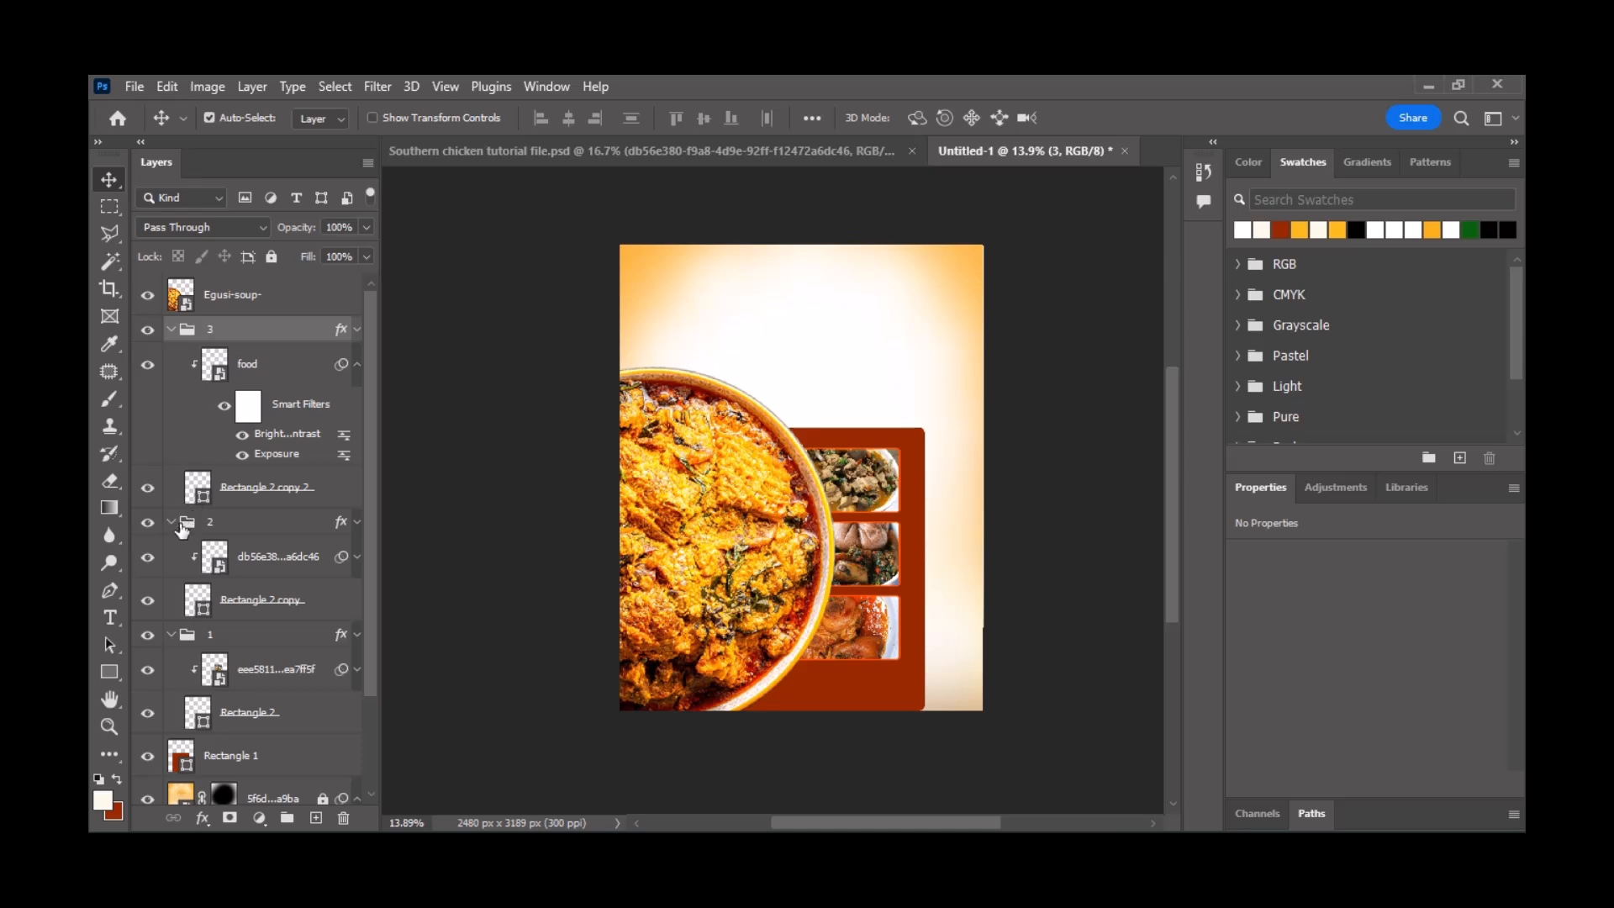
left_click(171, 522)
left_click(170, 329)
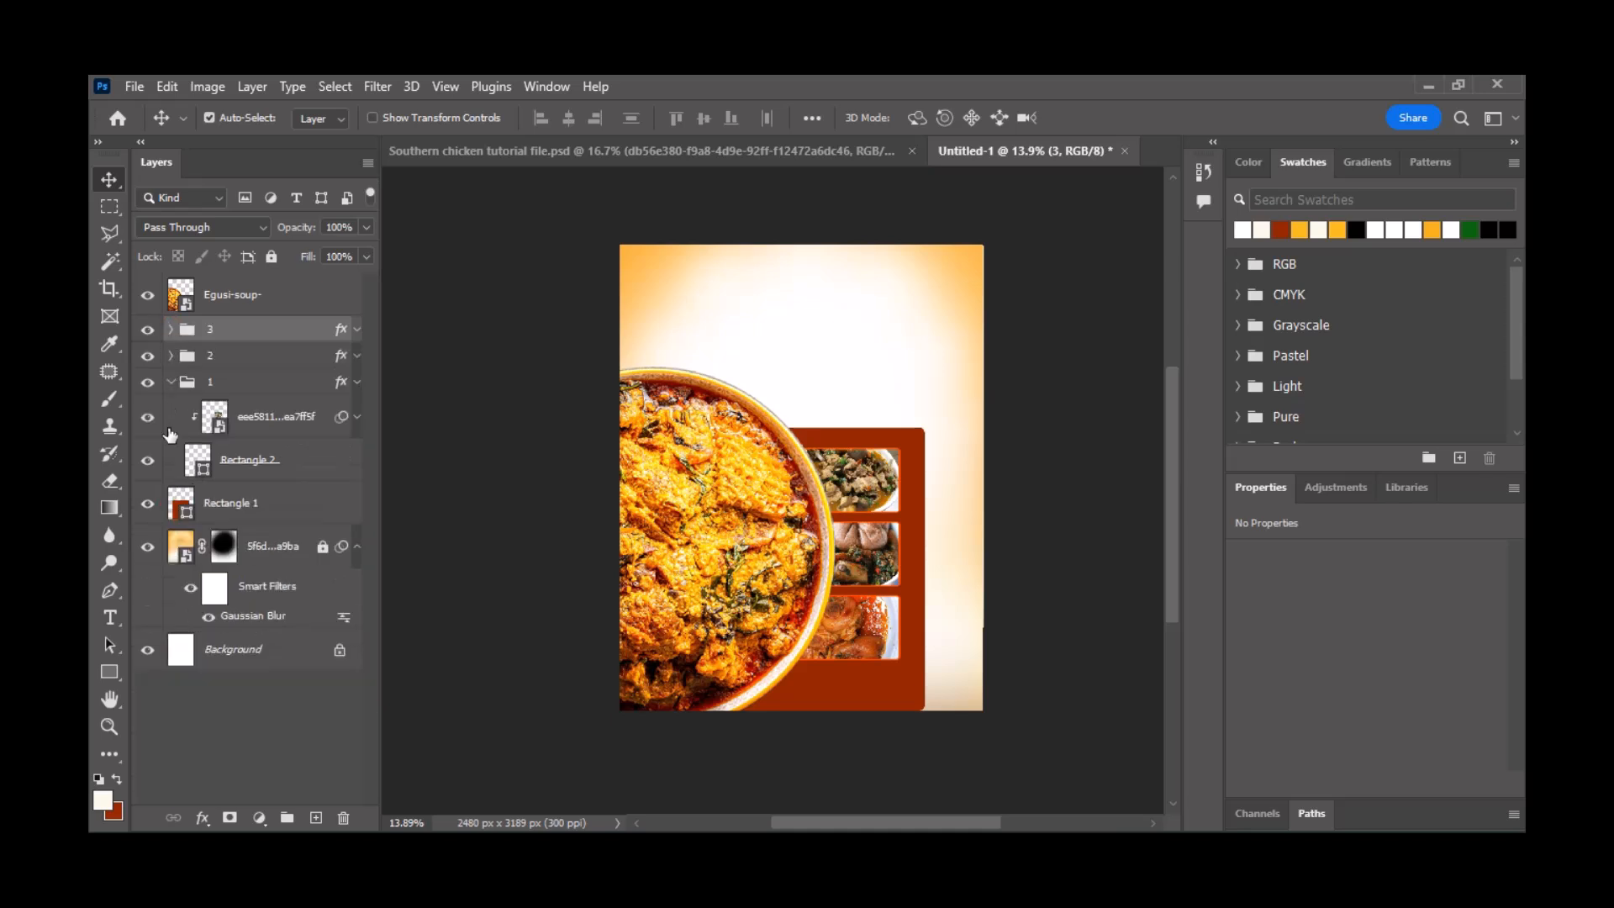
left_click(172, 382)
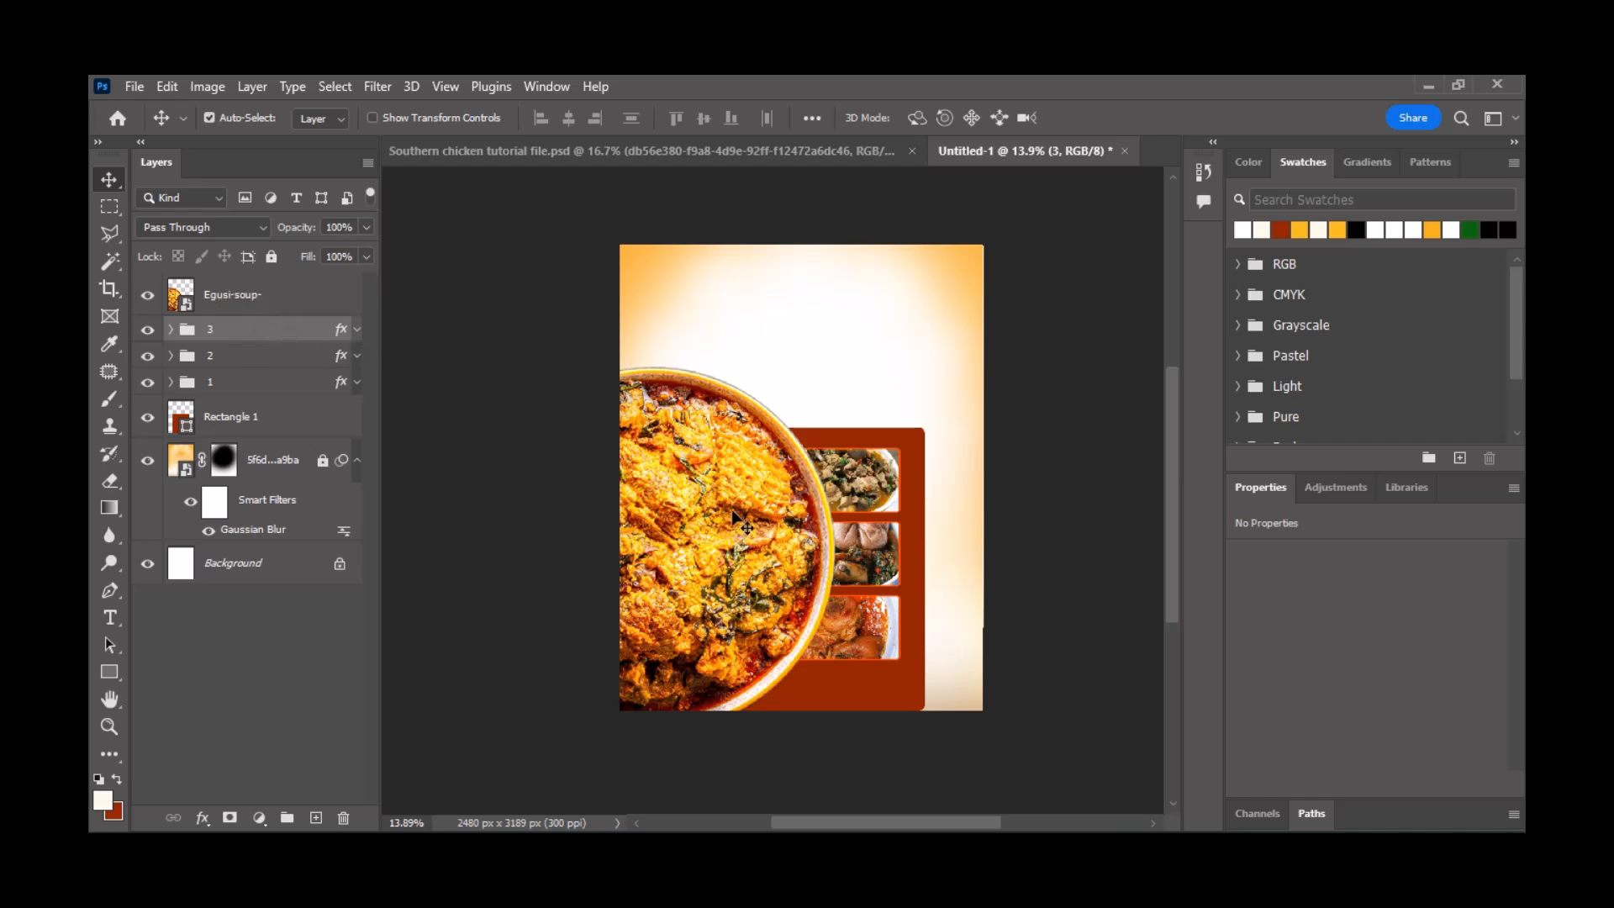
left_click(144, 297)
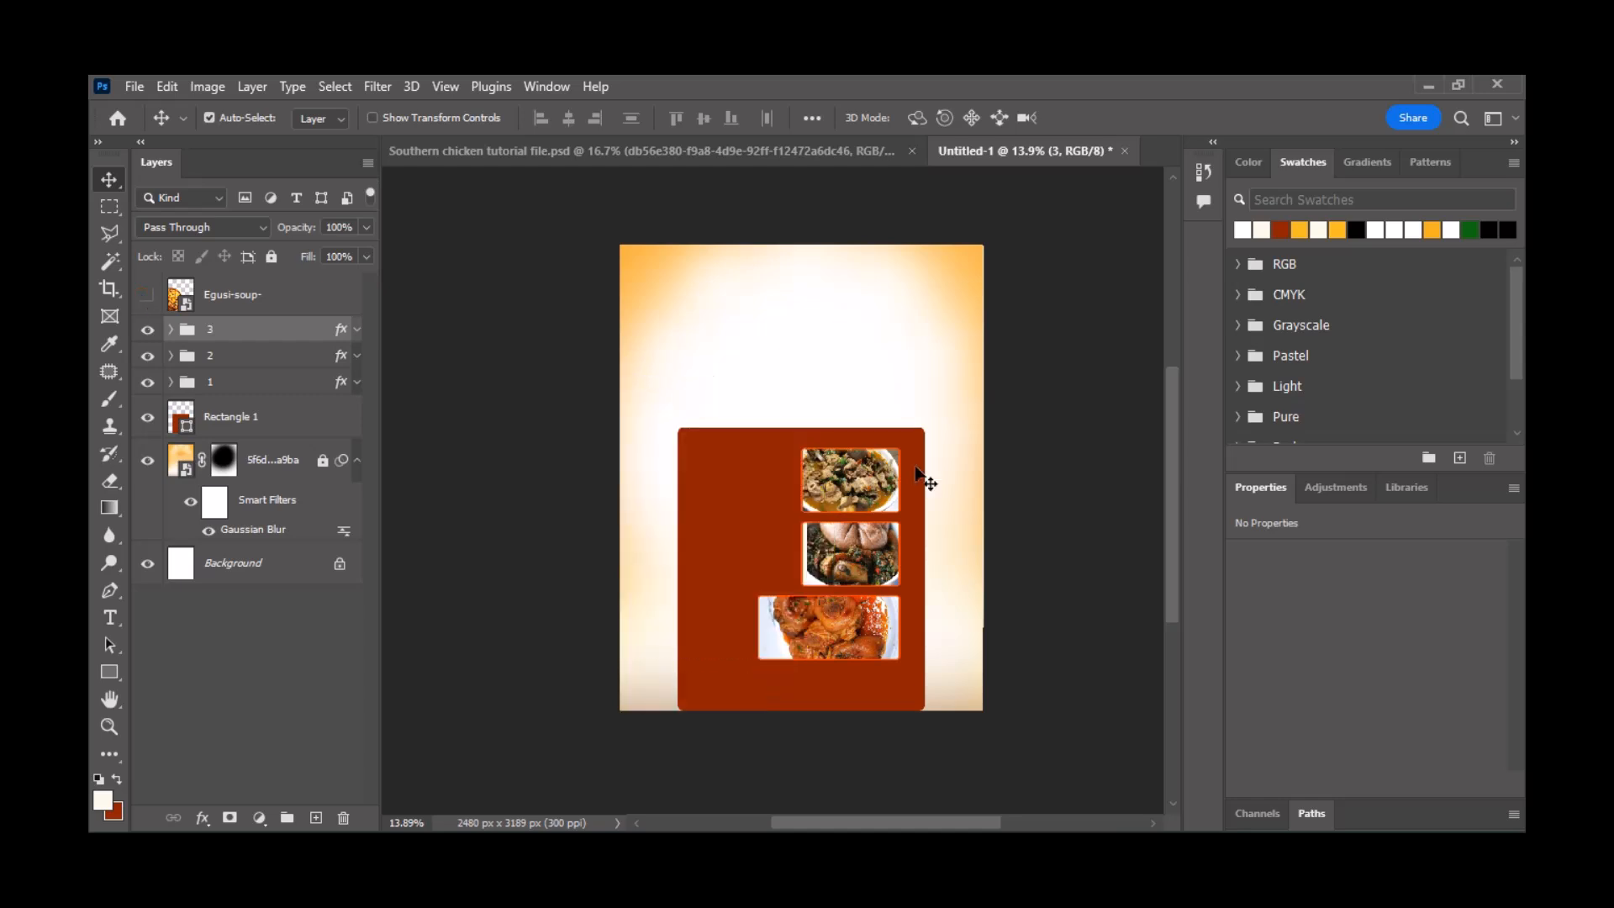
left_click(144, 297)
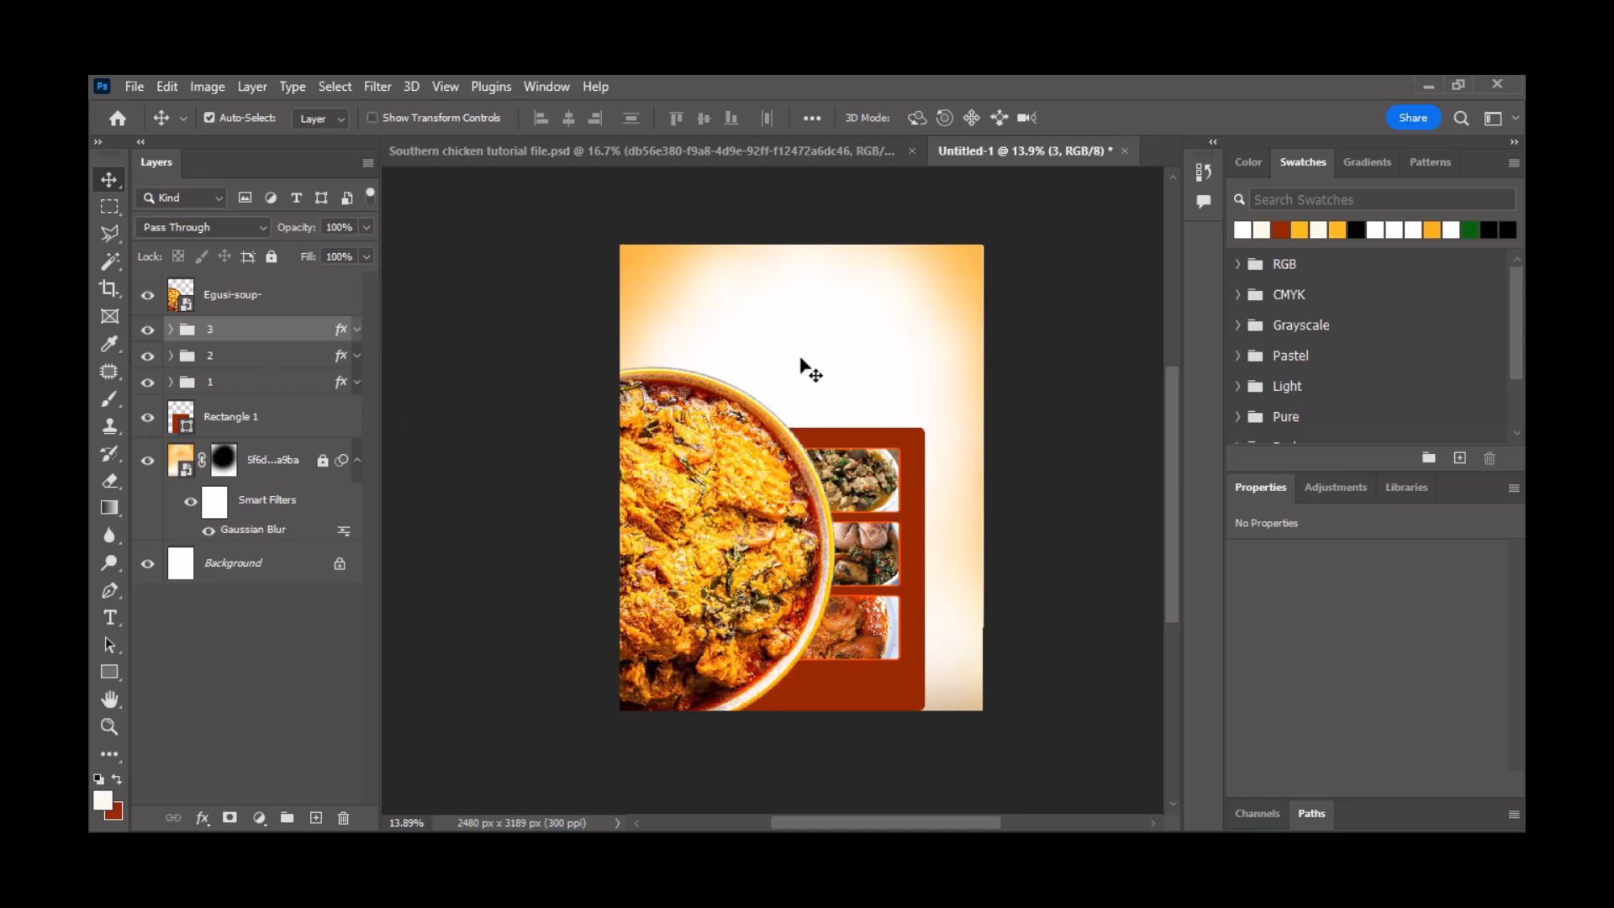
- Switch to the Southern chicken tutorial file and hide the db56e380 and ac687498 food photos
left_click(799, 166)
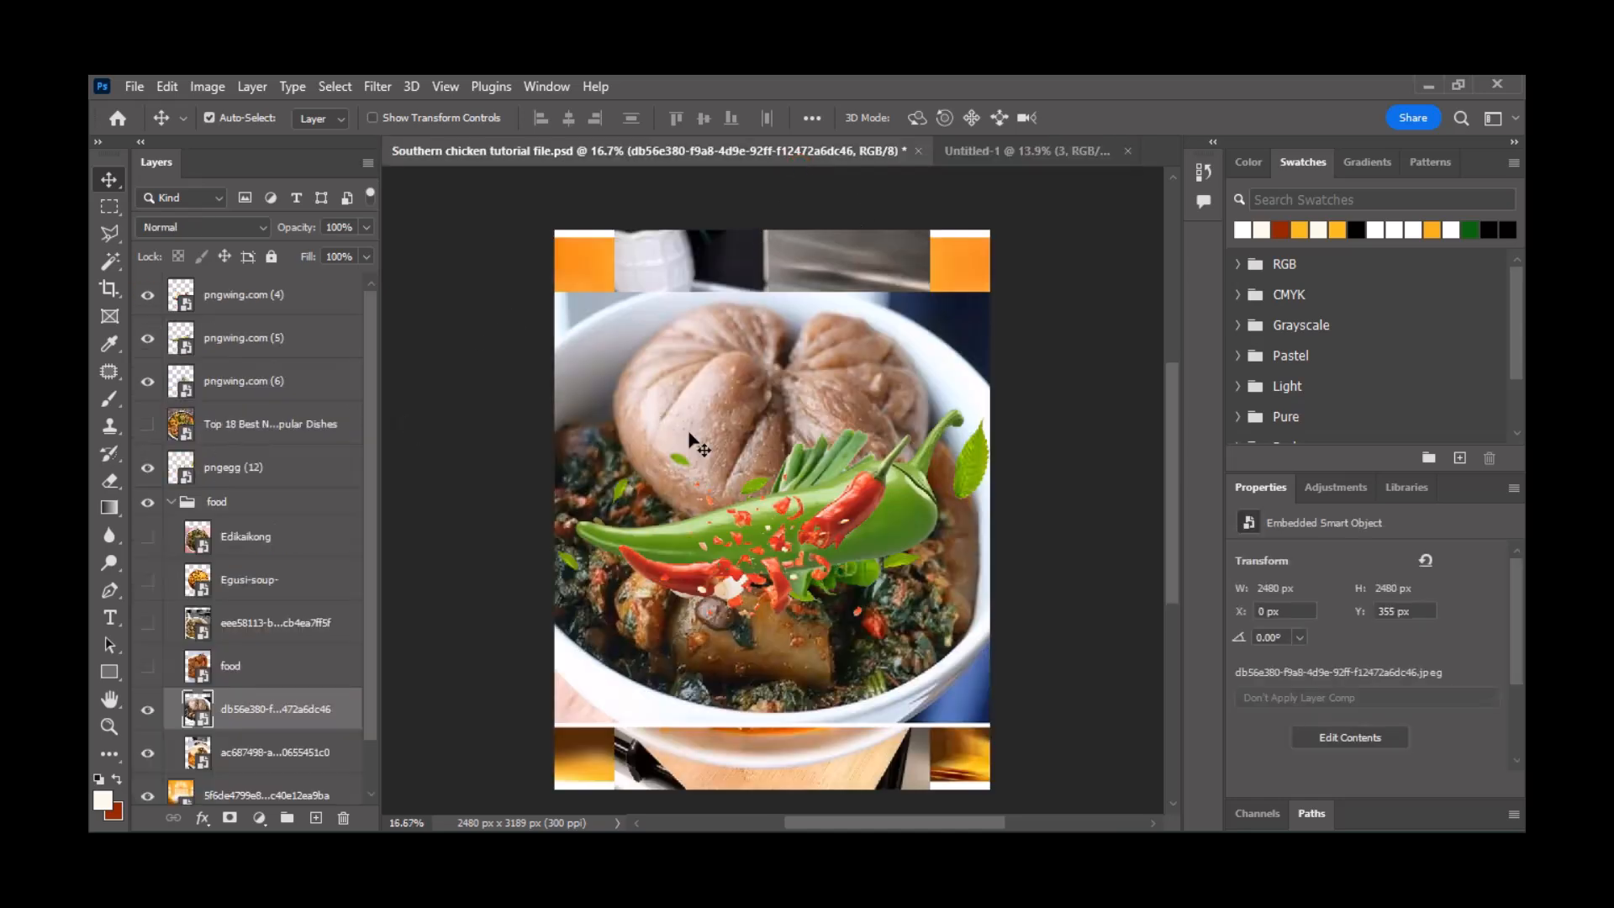
left_click(147, 712)
left_click(148, 752)
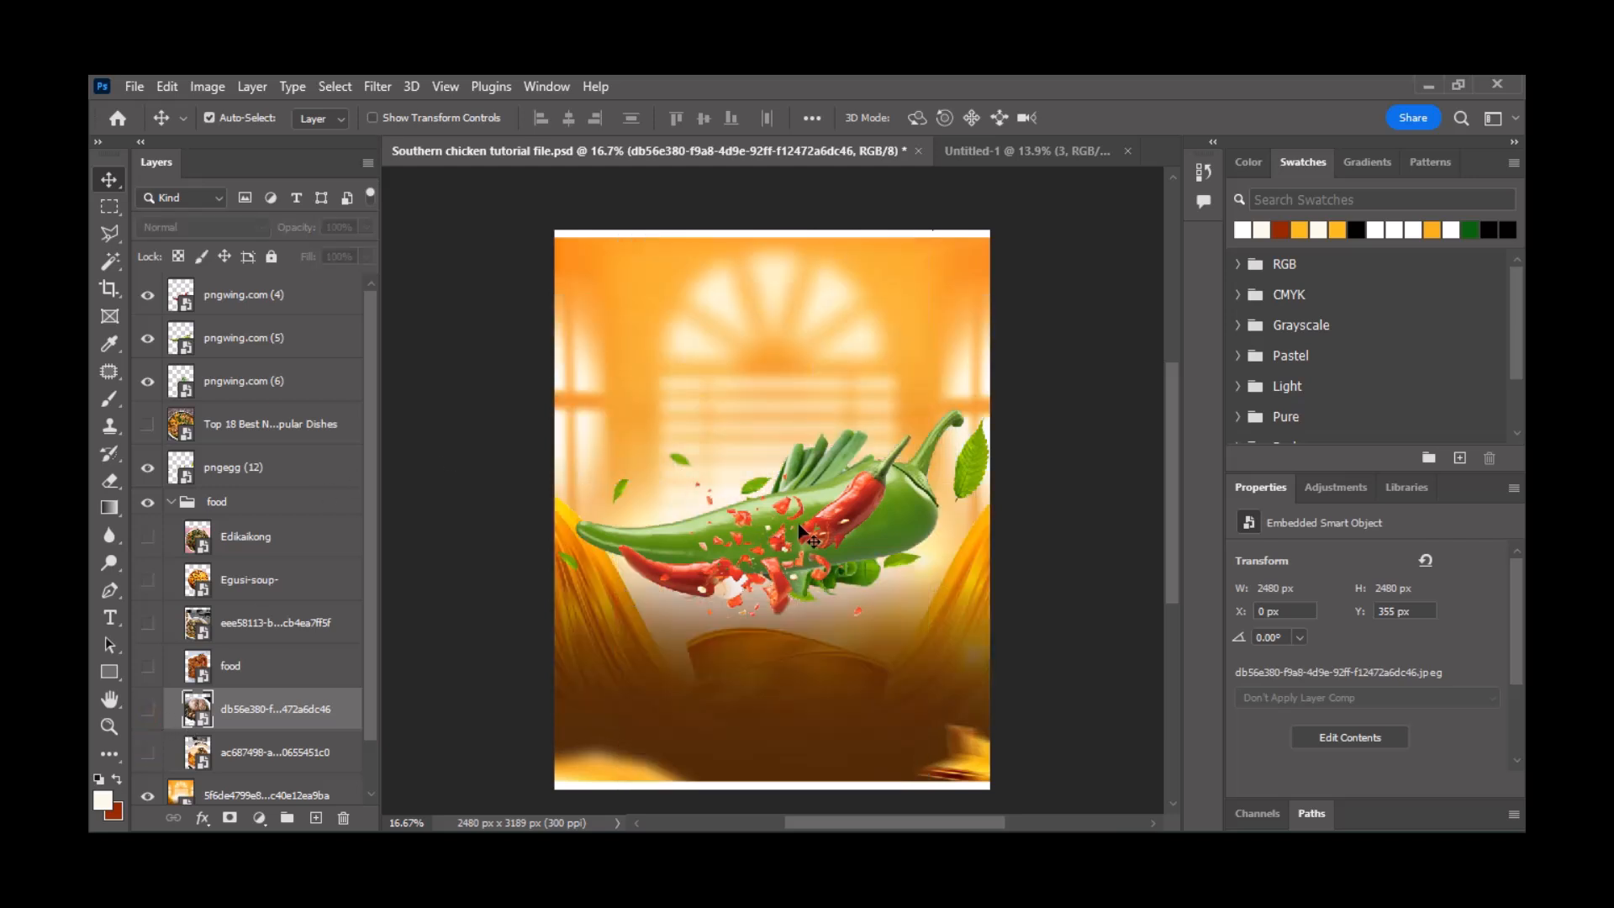
scroll(195, 716, "down", 1)
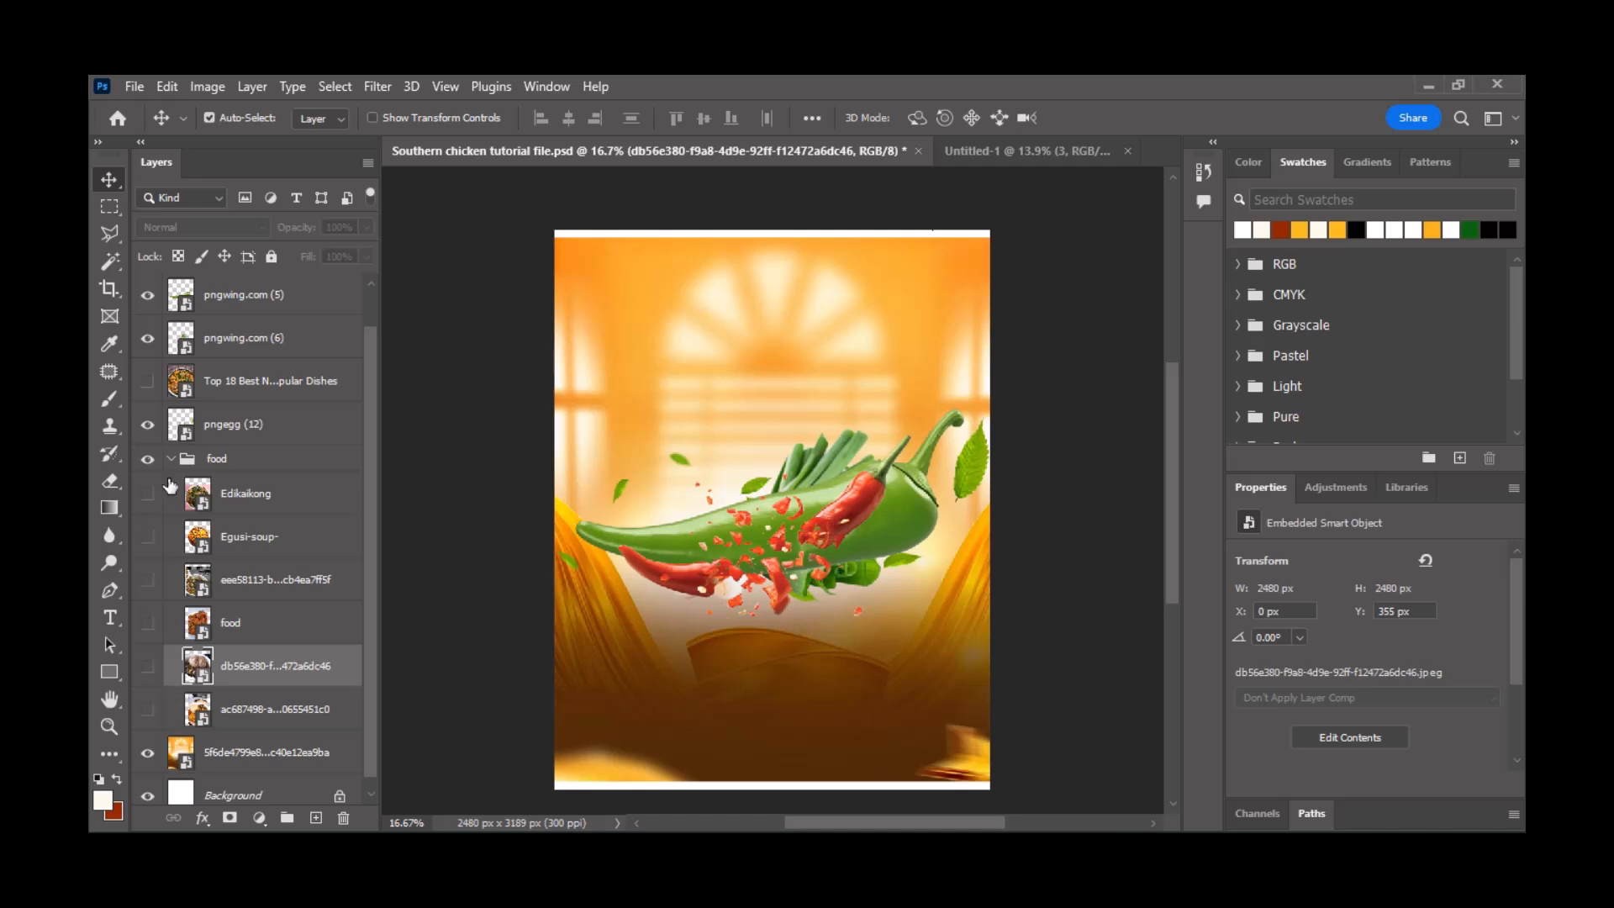
scroll(168, 372, "up", 1)
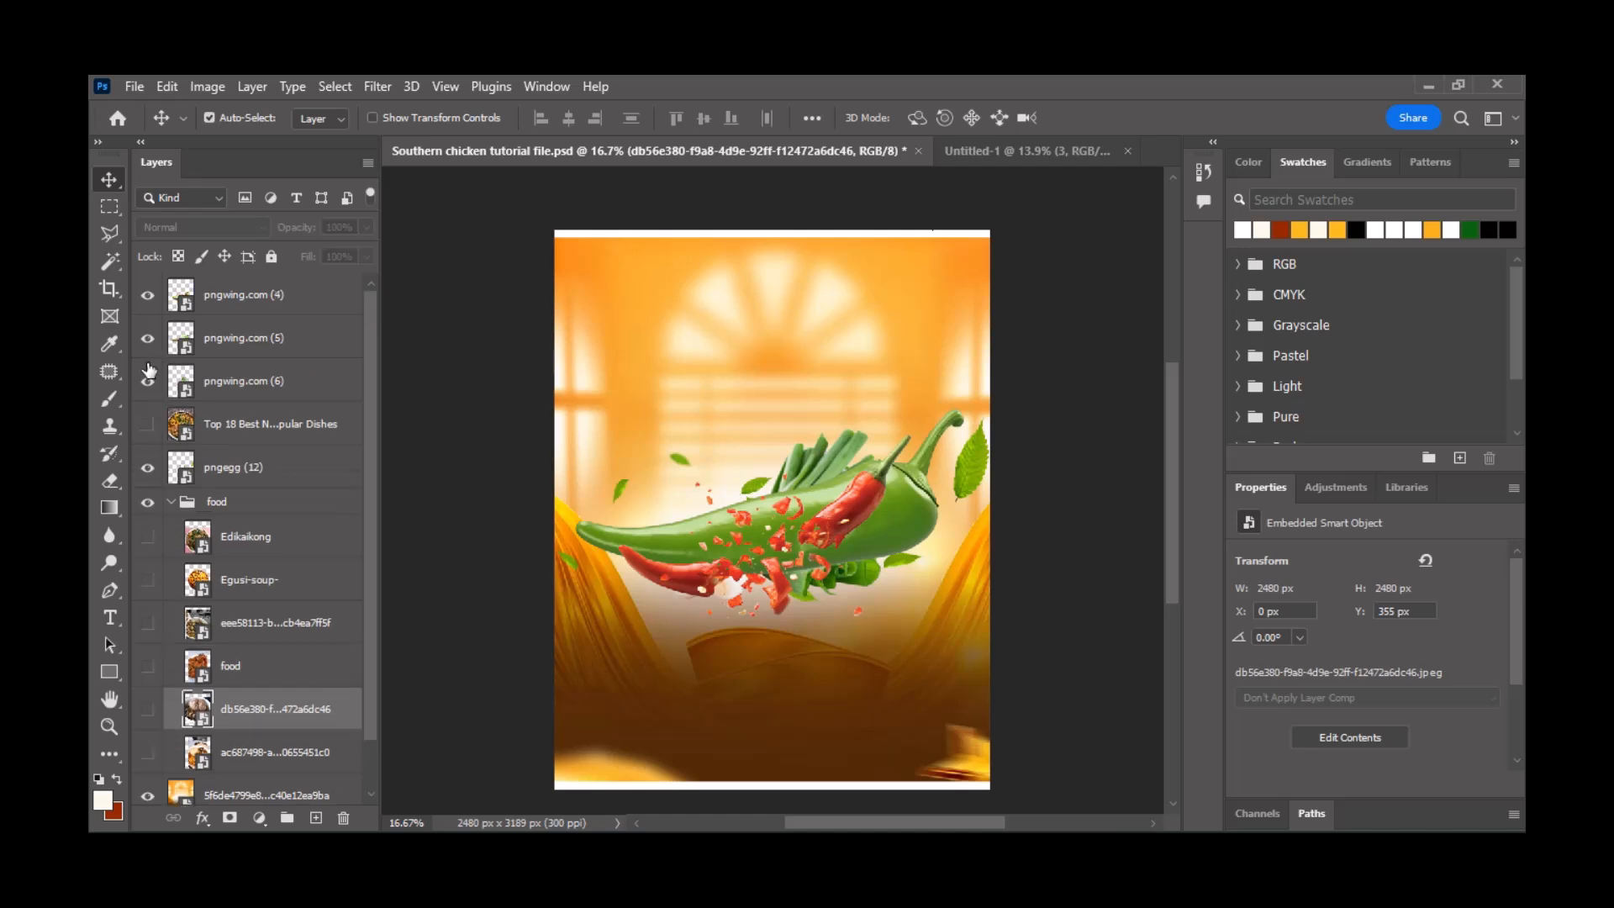
- Copy the pngwing.com (6) spring onion image into Untitled-1 and place it over the lower part of the red panel
left_click(148, 382)
left_click(149, 382)
left_click_drag(805, 518, 844, 592)
left_click(820, 506)
left_click_drag(820, 508, 922, 152)
left_click_drag(895, 434, 874, 617)
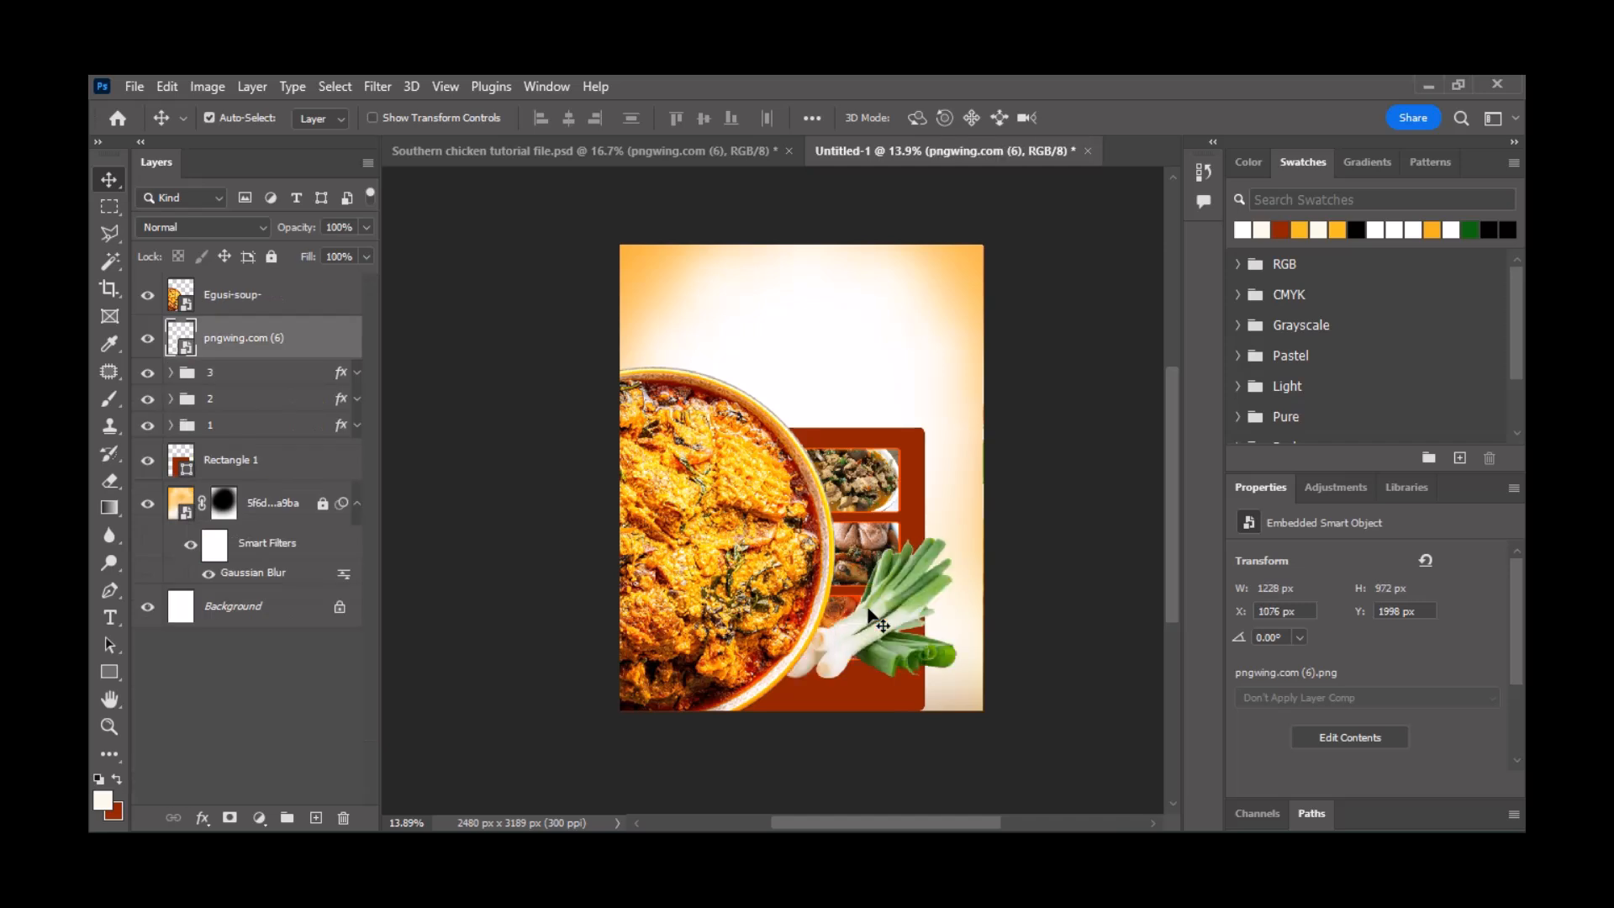
- Enlarge the spring onion to about 2397 × 1539 px, rotate it 32.70° and move it into the flyer's lower right corner
key("ctrl+t")
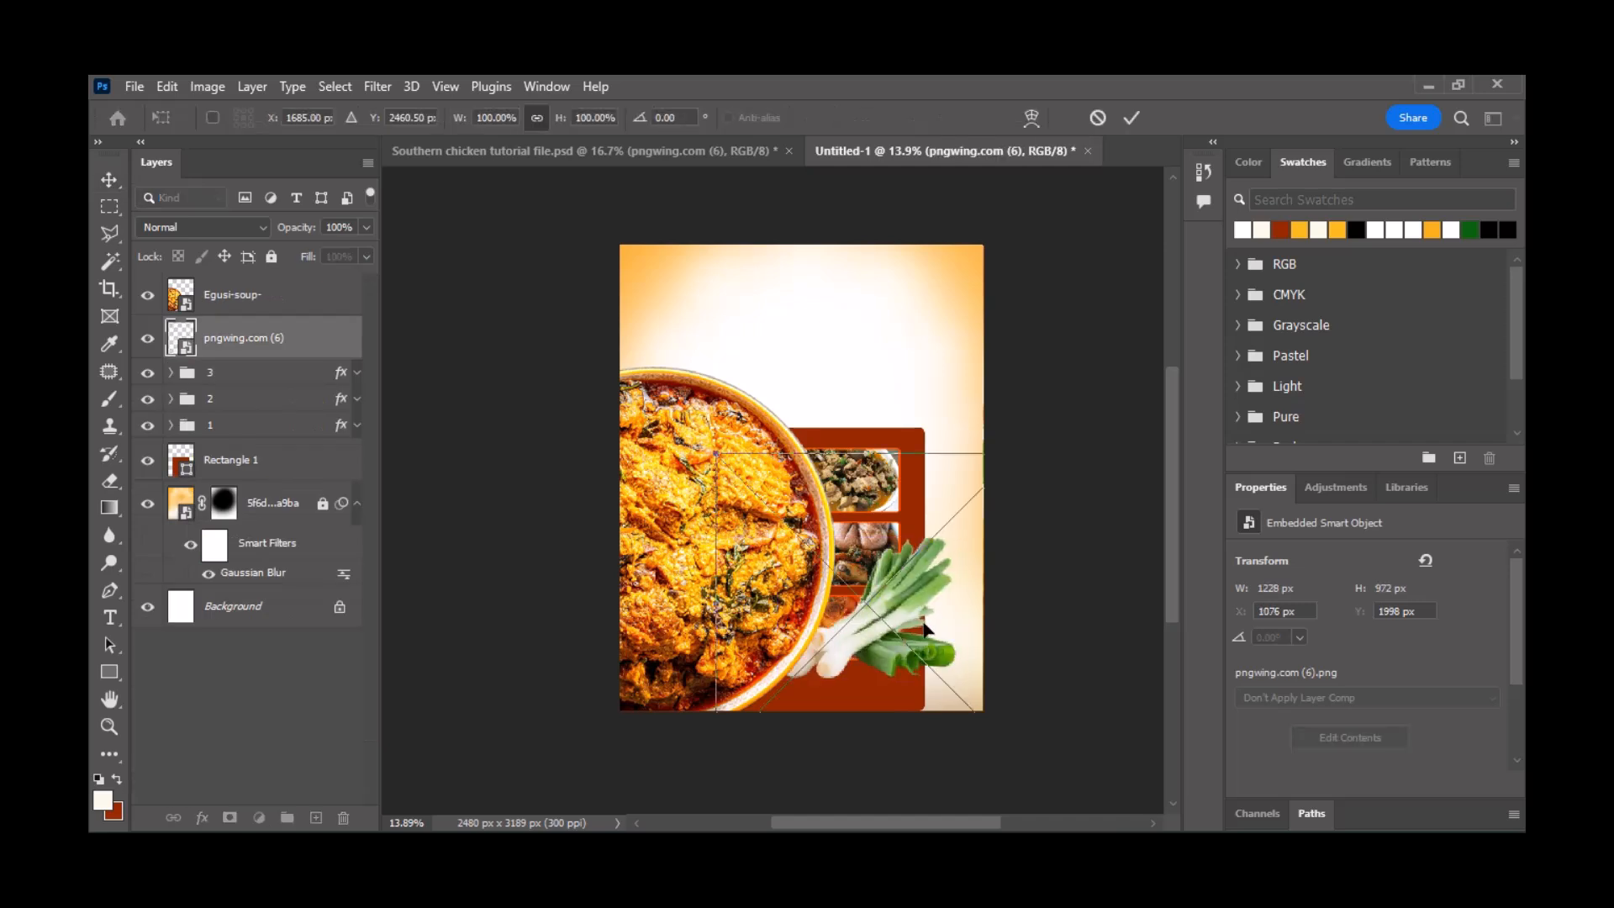
left_click_drag(1000, 423, 1063, 492)
left_click_drag(893, 618, 962, 643)
left_click_drag(1110, 569, 1163, 512)
left_click_drag(949, 594, 847, 625)
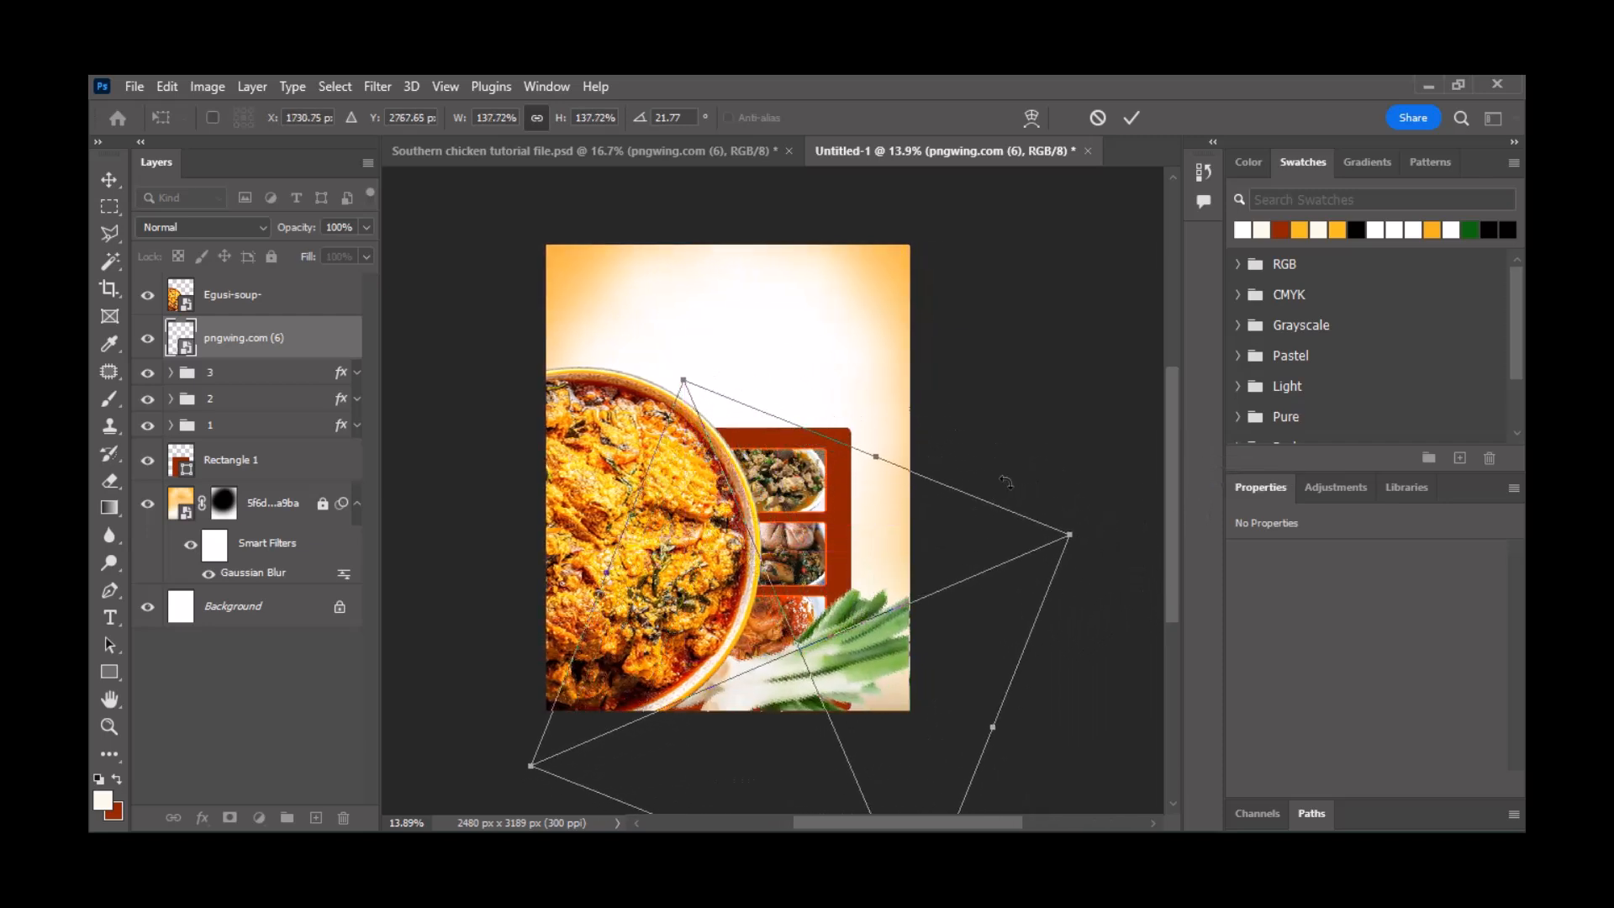
left_click_drag(1006, 482, 1066, 517)
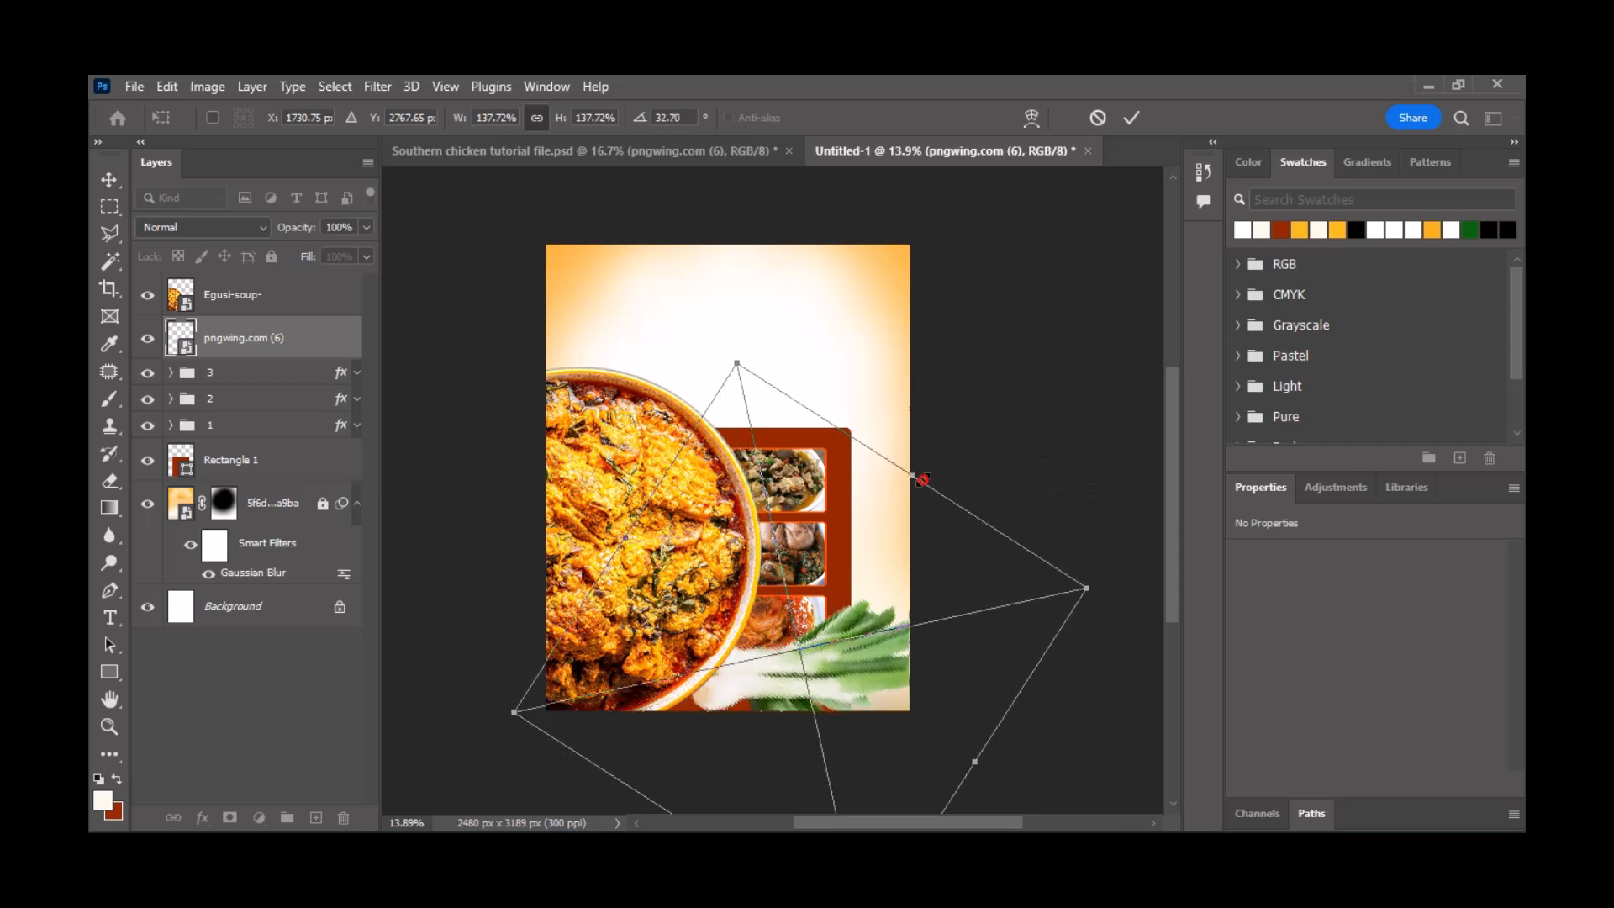
left_click_drag(922, 479, 934, 444)
left_click_drag(874, 614, 865, 639)
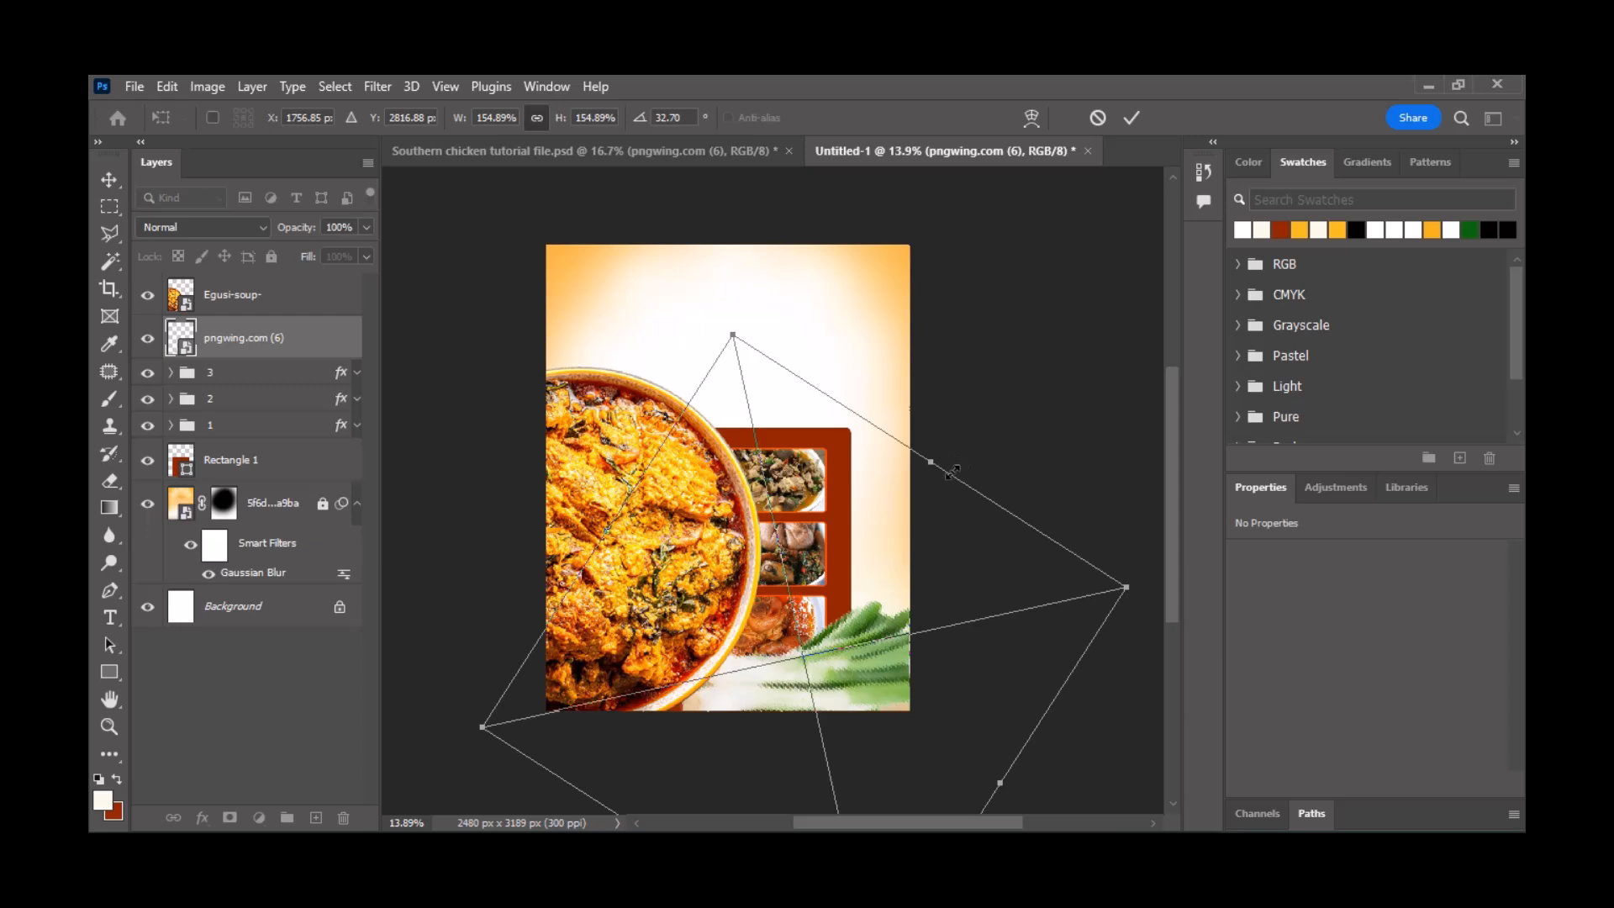
left_click_drag(952, 471, 949, 437)
left_click_drag(912, 602, 879, 661)
key("Return")
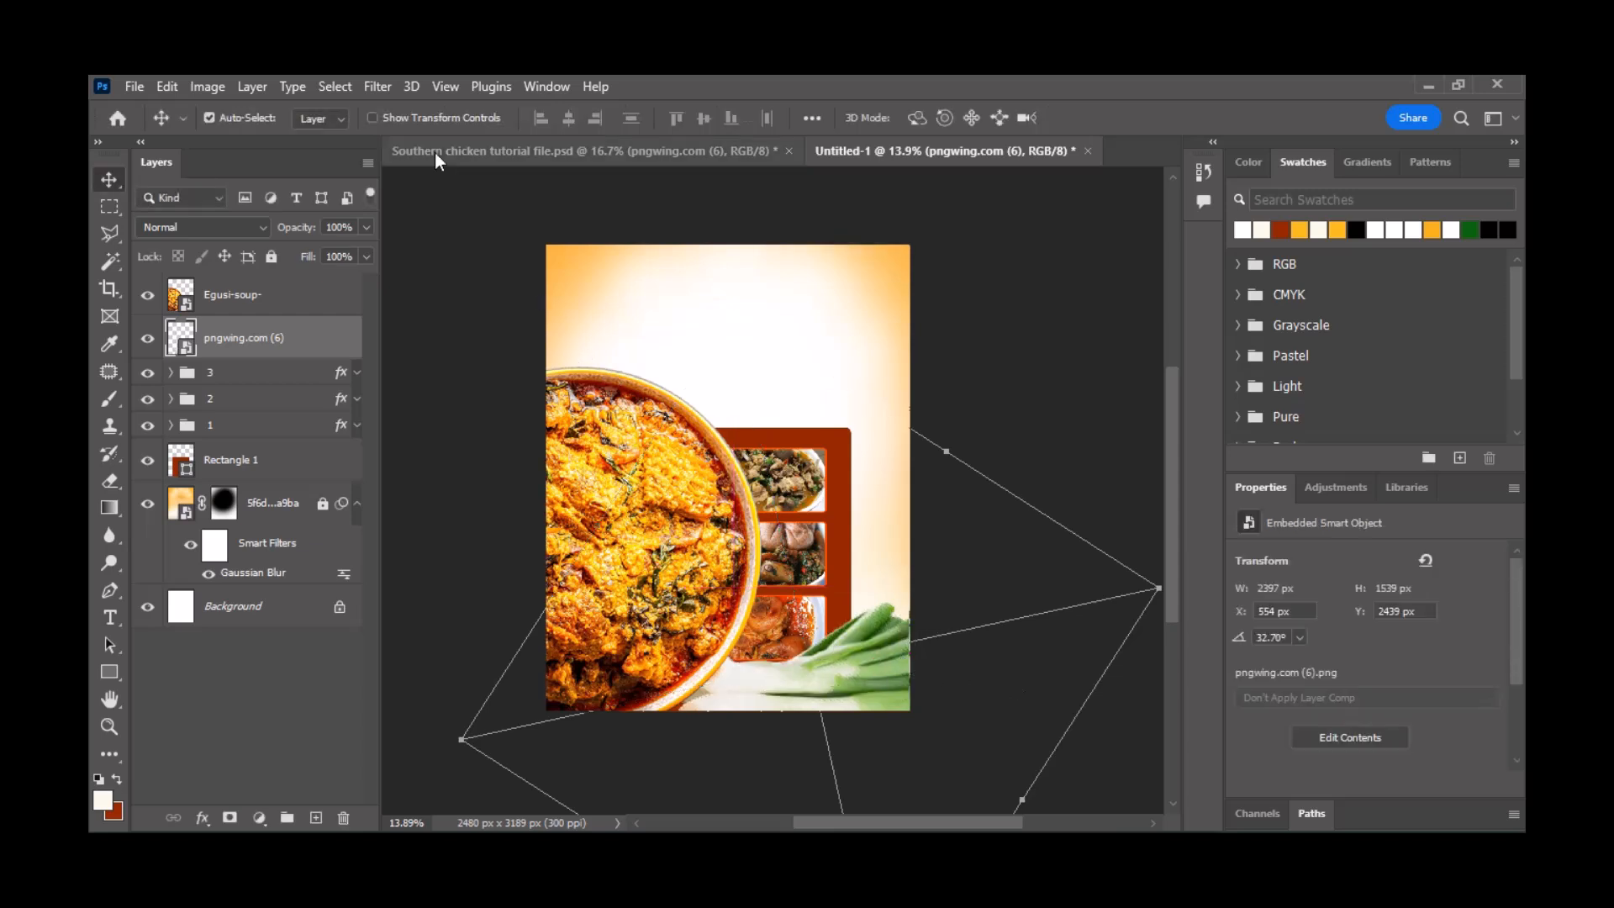
- Apply a Motion Blur to the spring onion with a 20° angle and a distance of 92 pixels
left_click(386, 87)
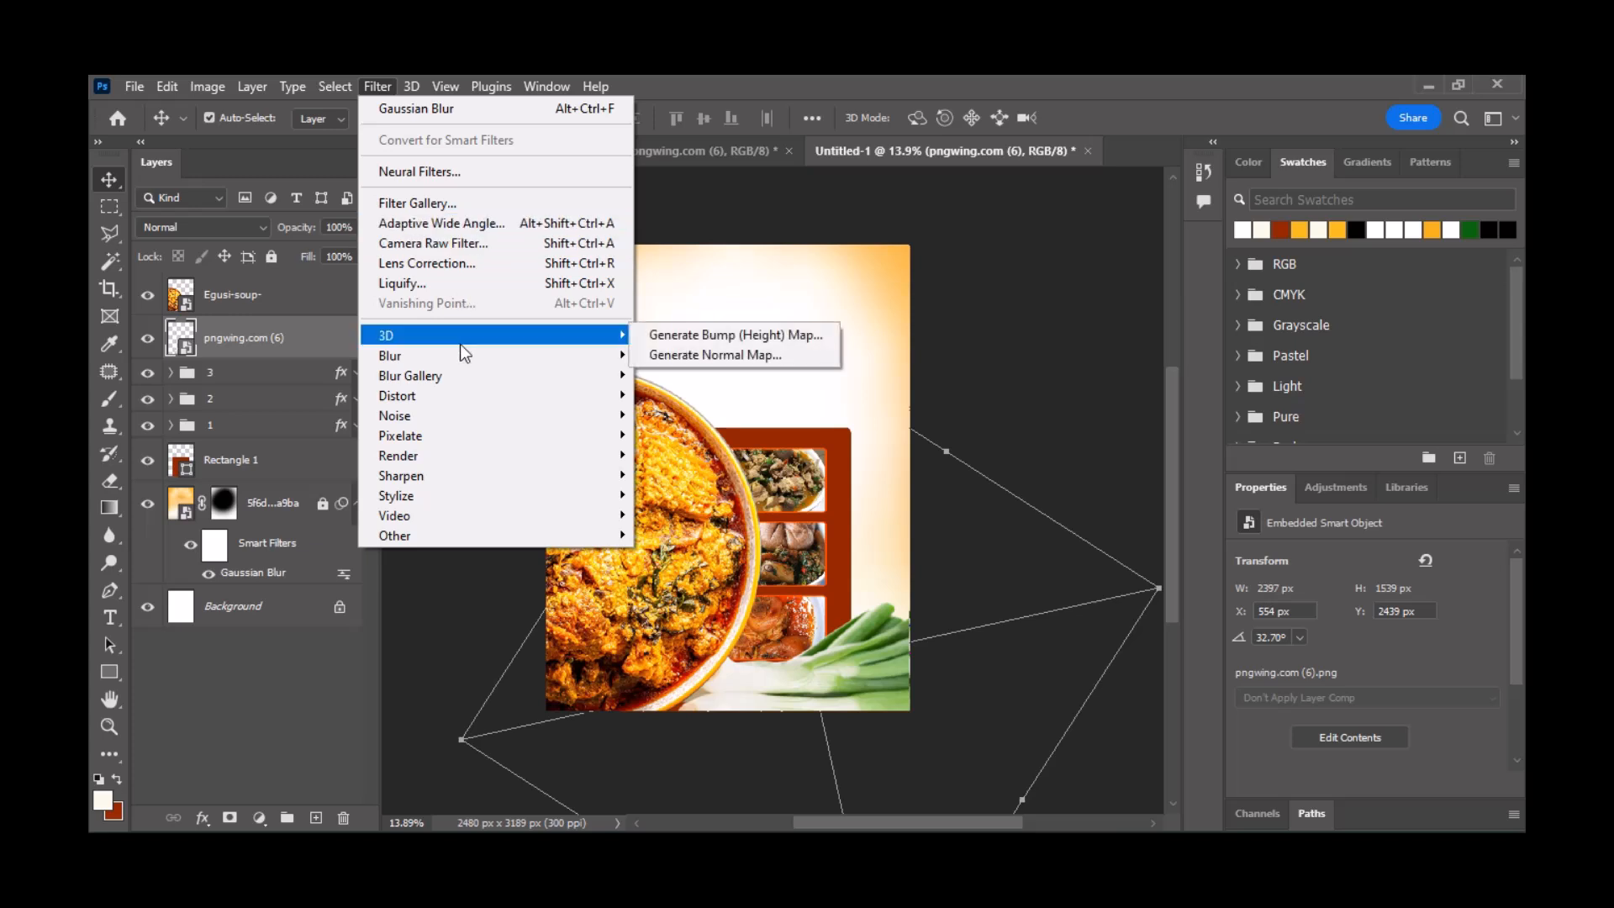
mouse_move(490, 361)
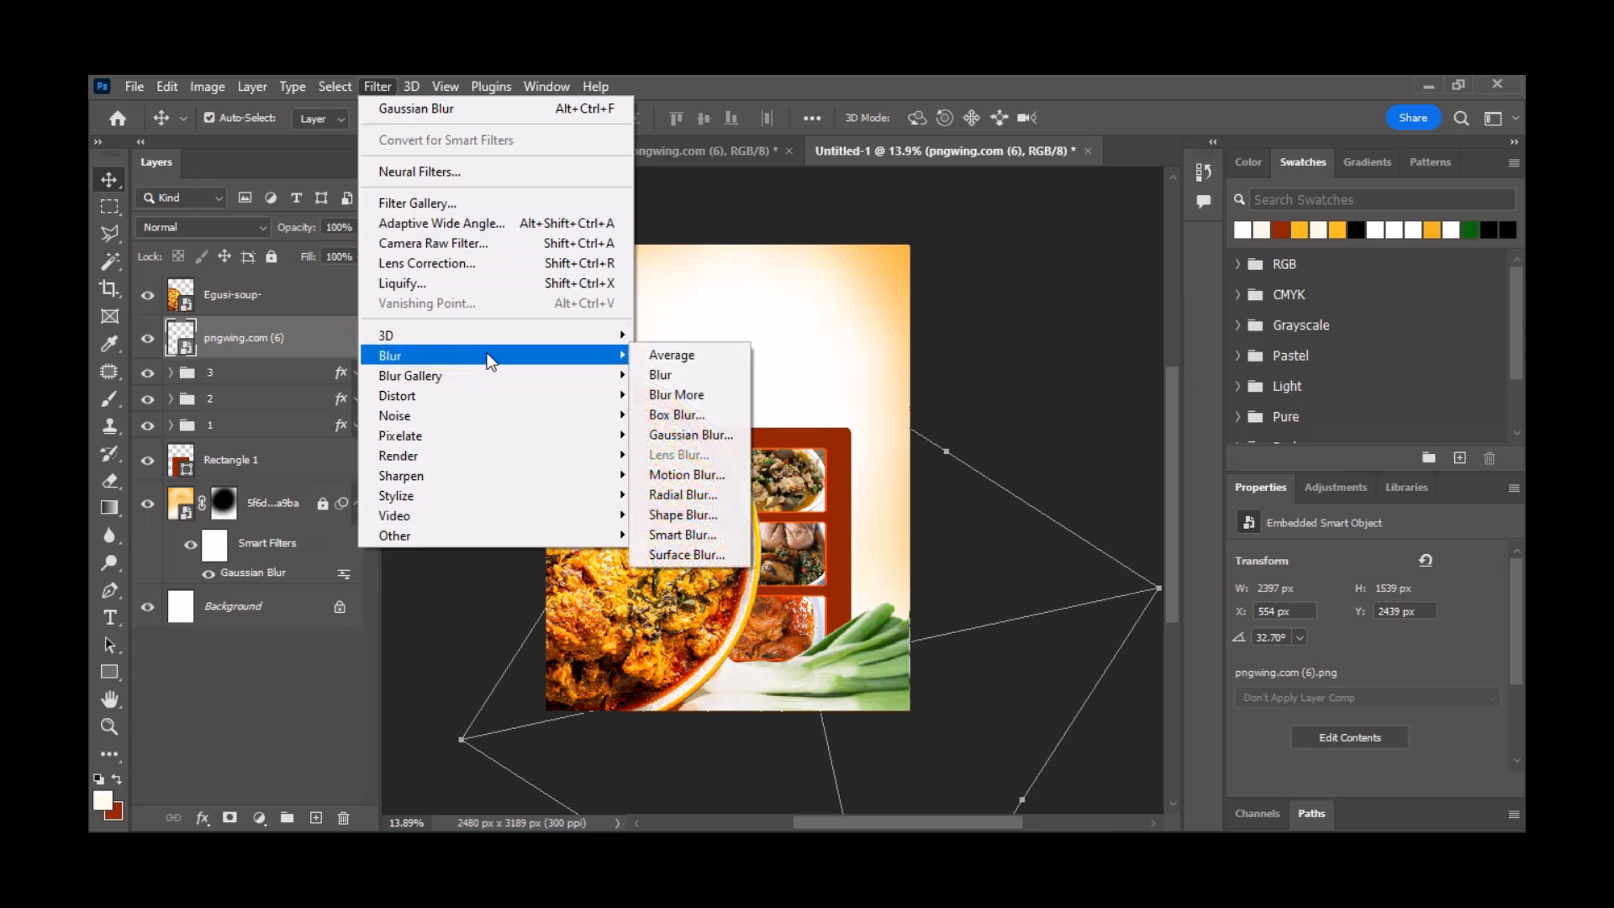
left_click(685, 474)
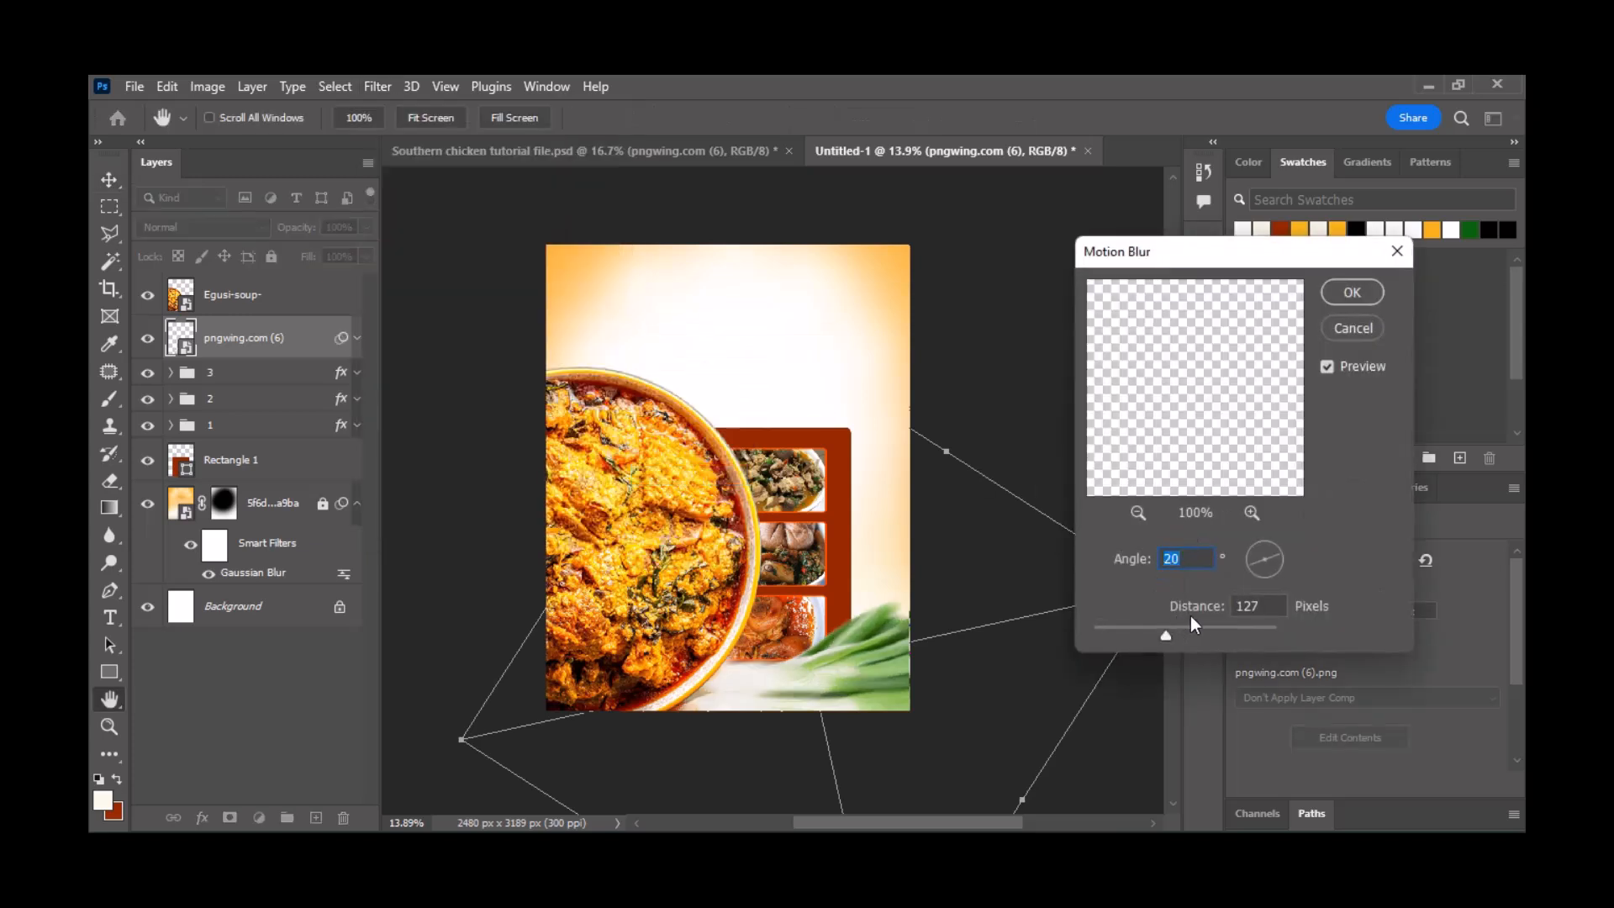
mouse_move(1170, 633)
left_mouse_down()
mouse_move(1192, 632)
mouse_move(1156, 632)
left_mouse_up()
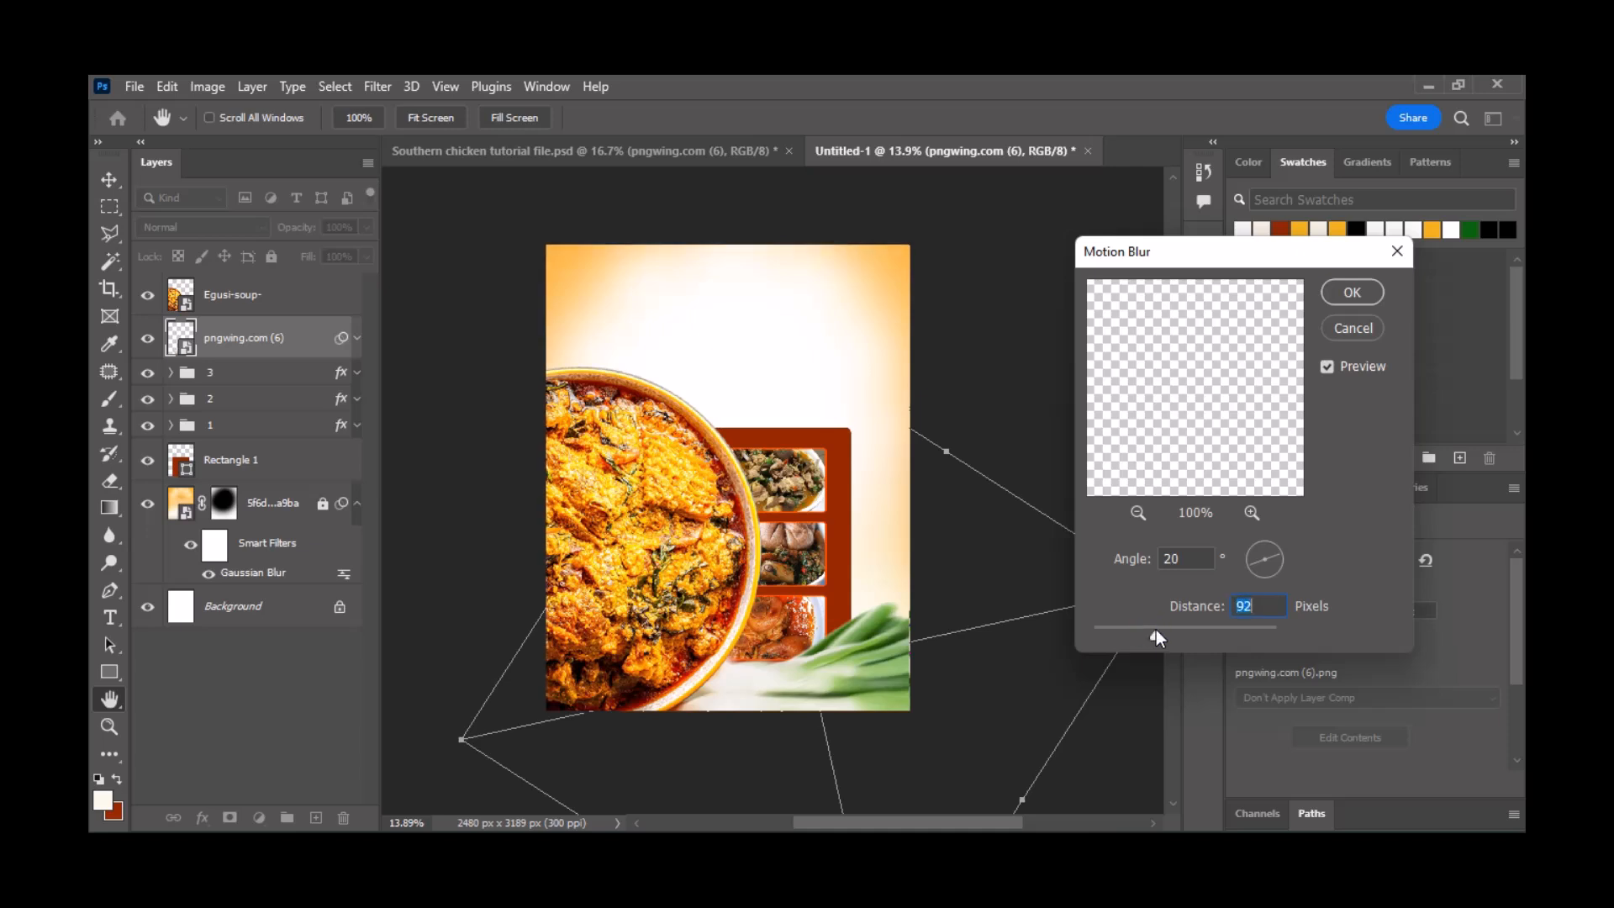
left_click(1348, 294)
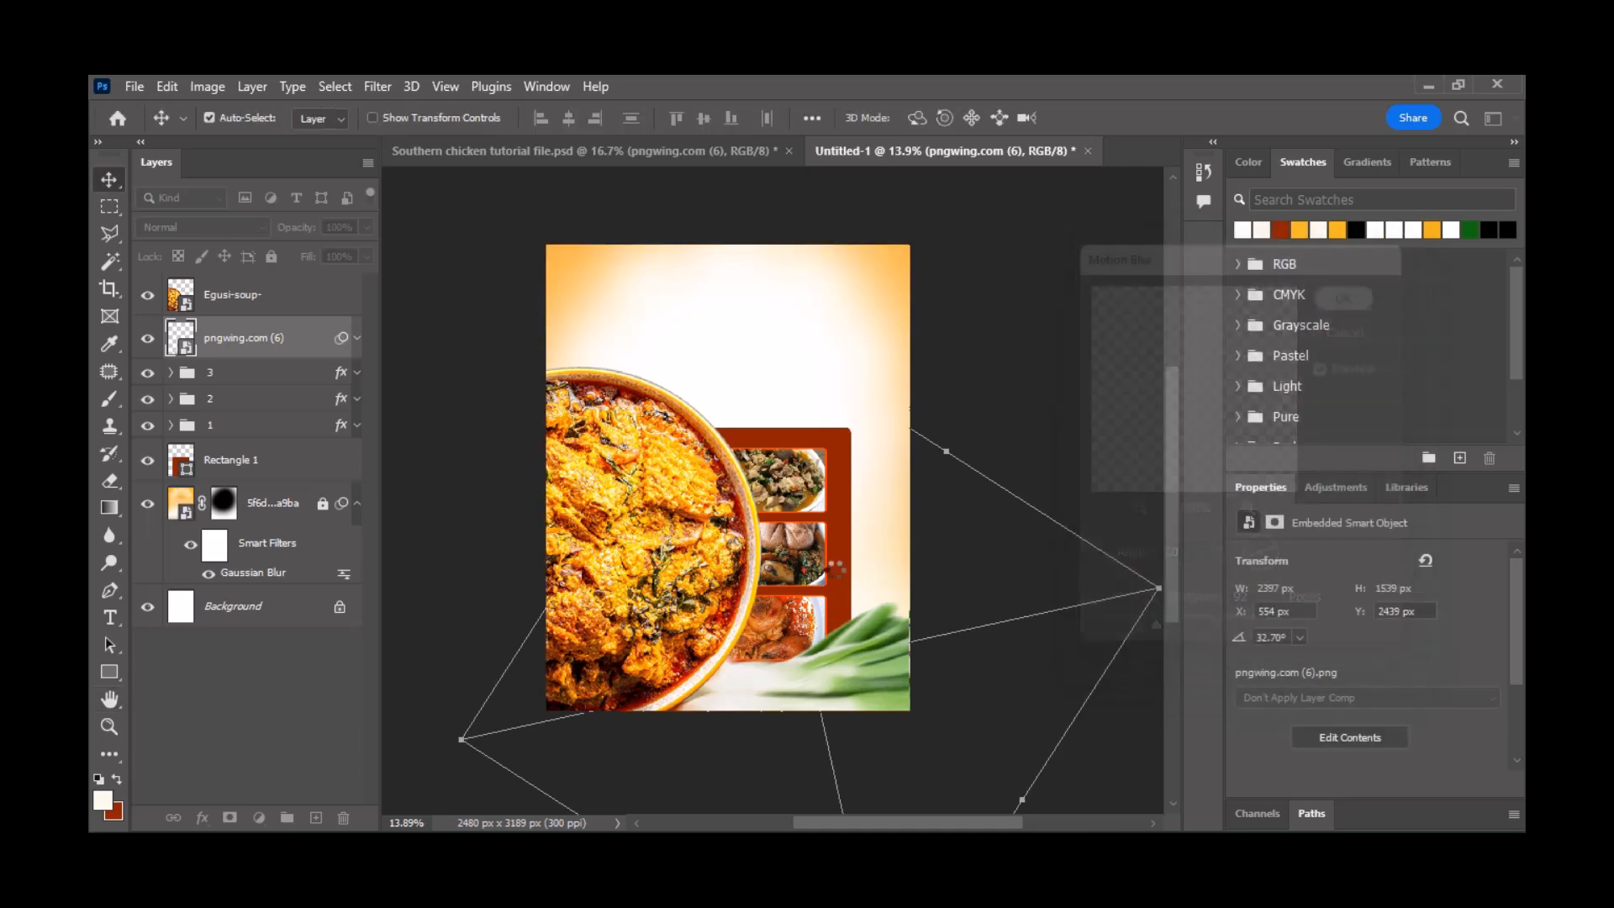
- Enlarge the blurred spring onion to about 2755 × 1741 px, shift it slightly down and duplicate its layer
key("ctrl")
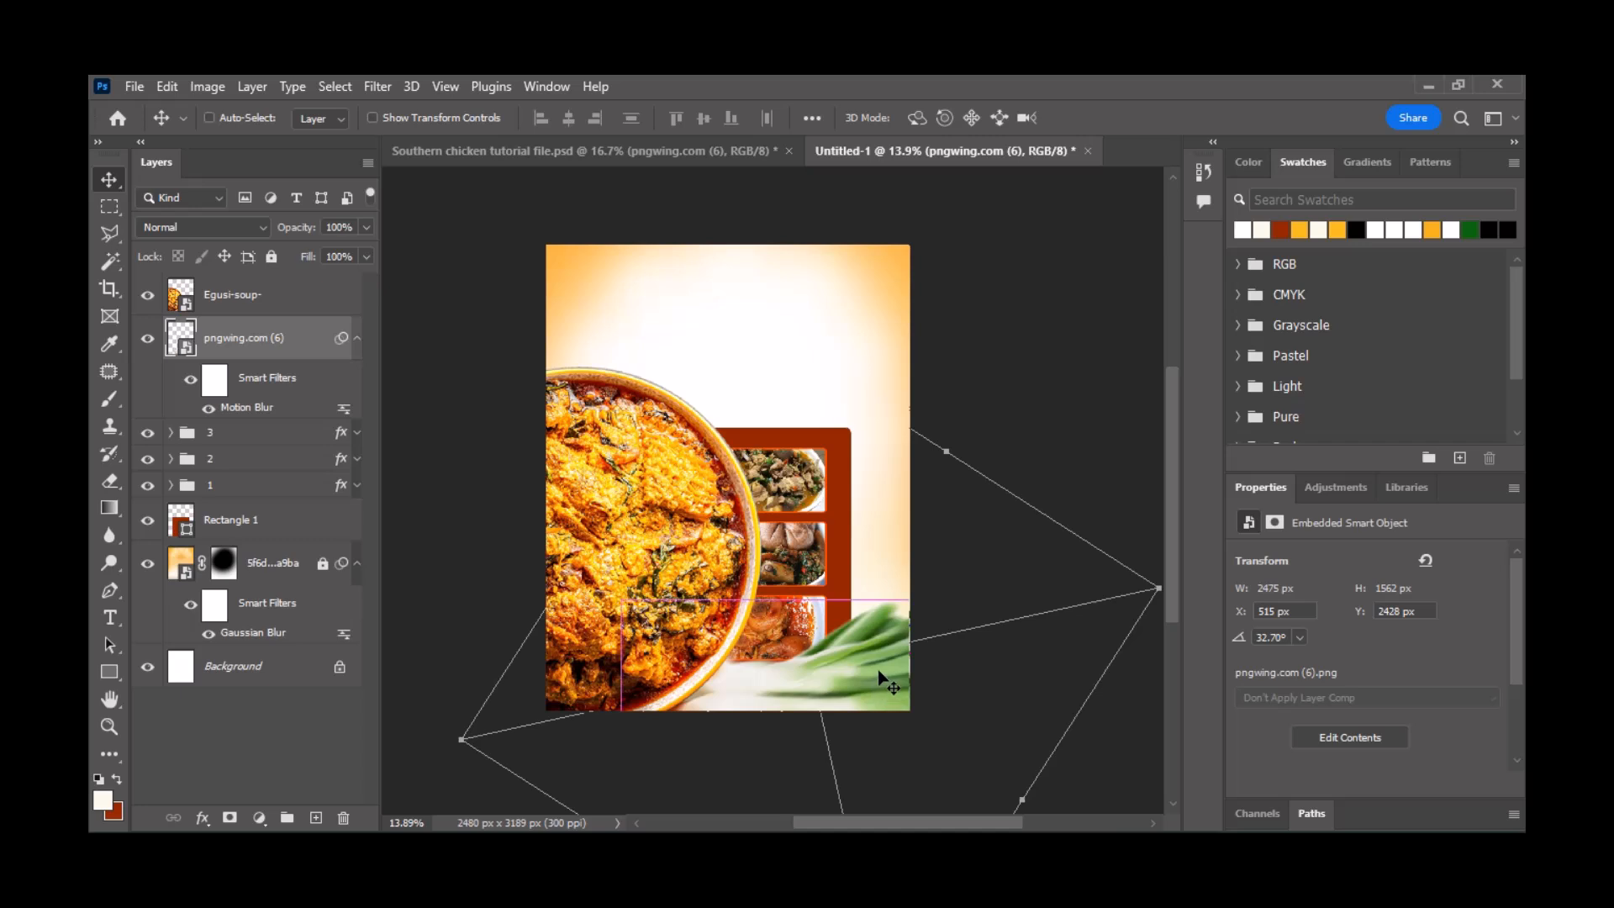
key("ctrl+t")
left_click_drag(1080, 534, 1112, 485)
left_click_drag(848, 663, 845, 681)
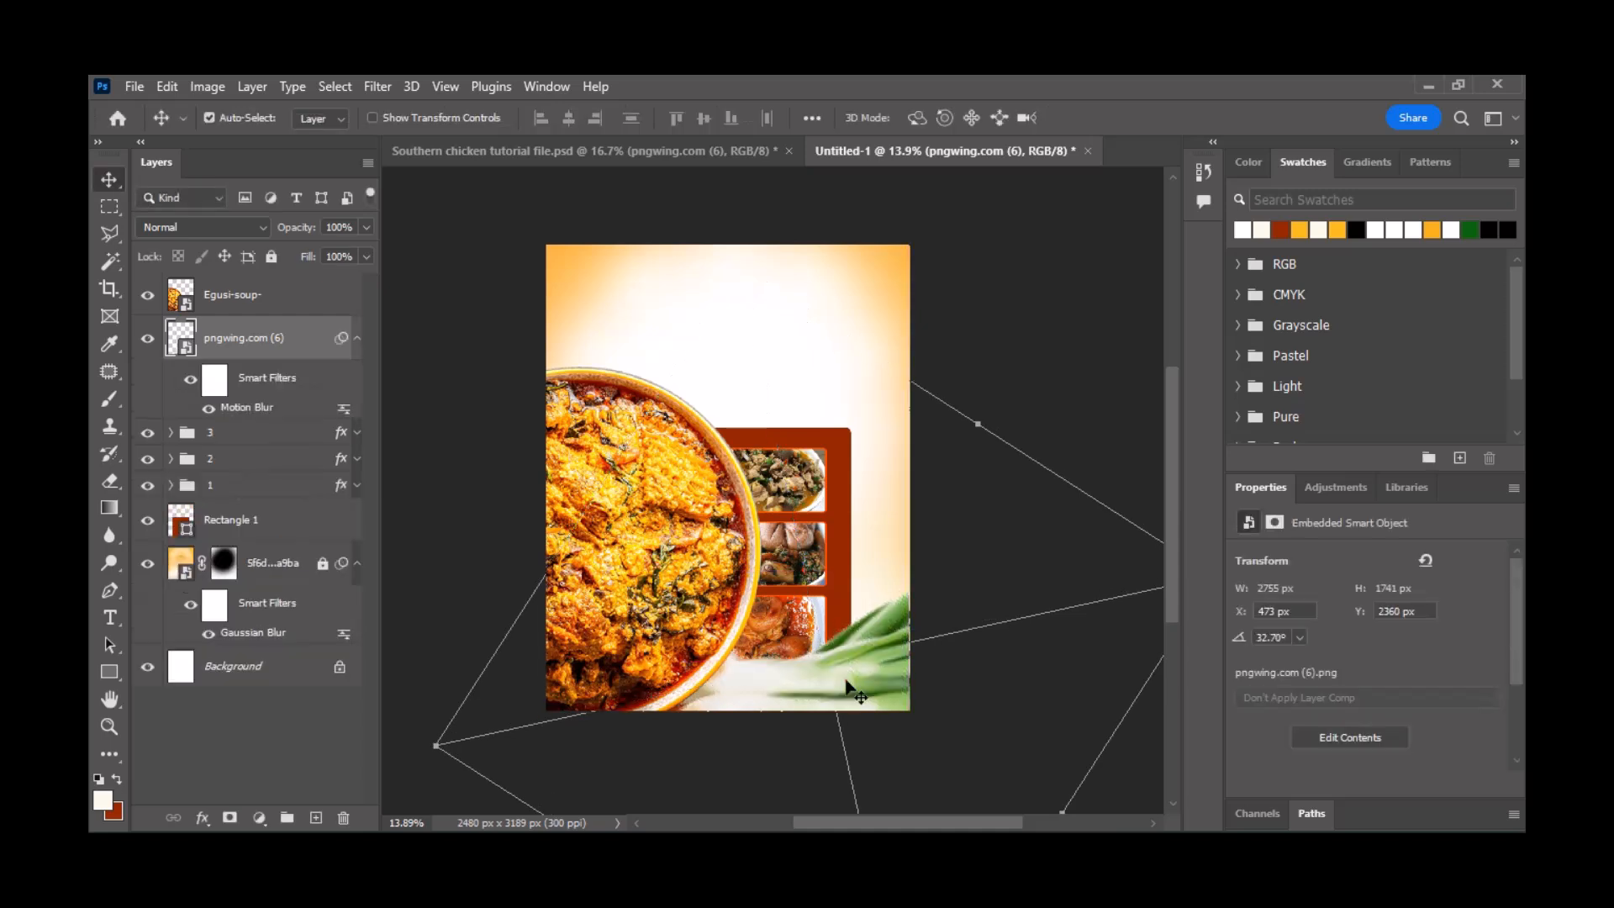
key("ctrl")
key("ctrl+j")
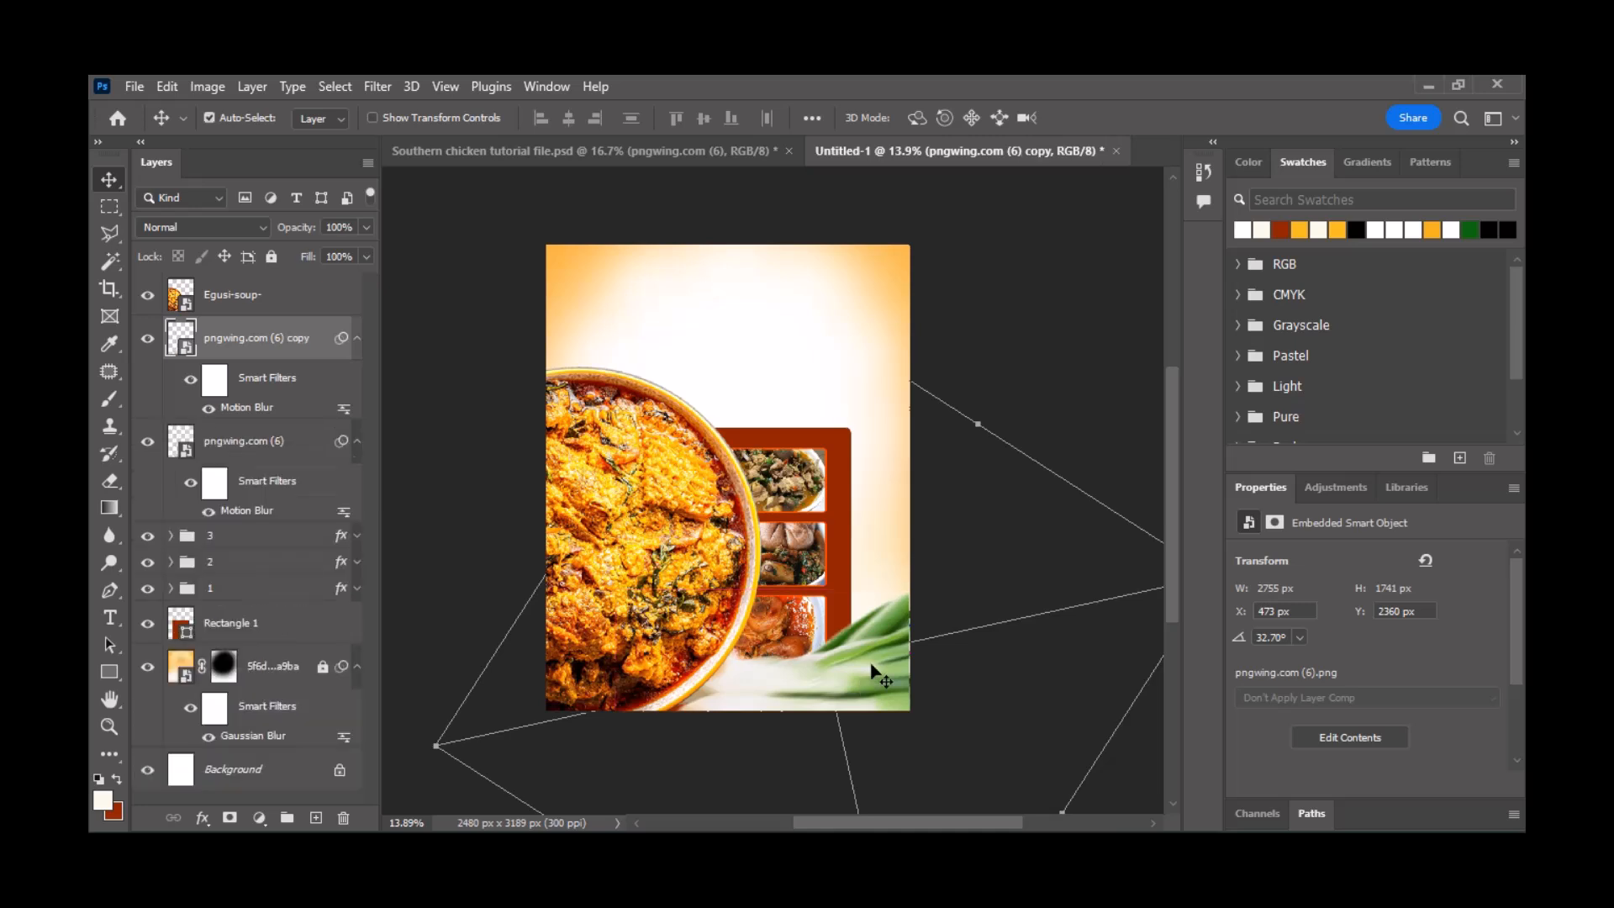
- Rotate the spring onion copy to 38.03° and shift it slightly down and left in the flyer's lower right corner
key("ctrl")
left_click_drag(849, 679, 849, 679)
key("ctrl+t")
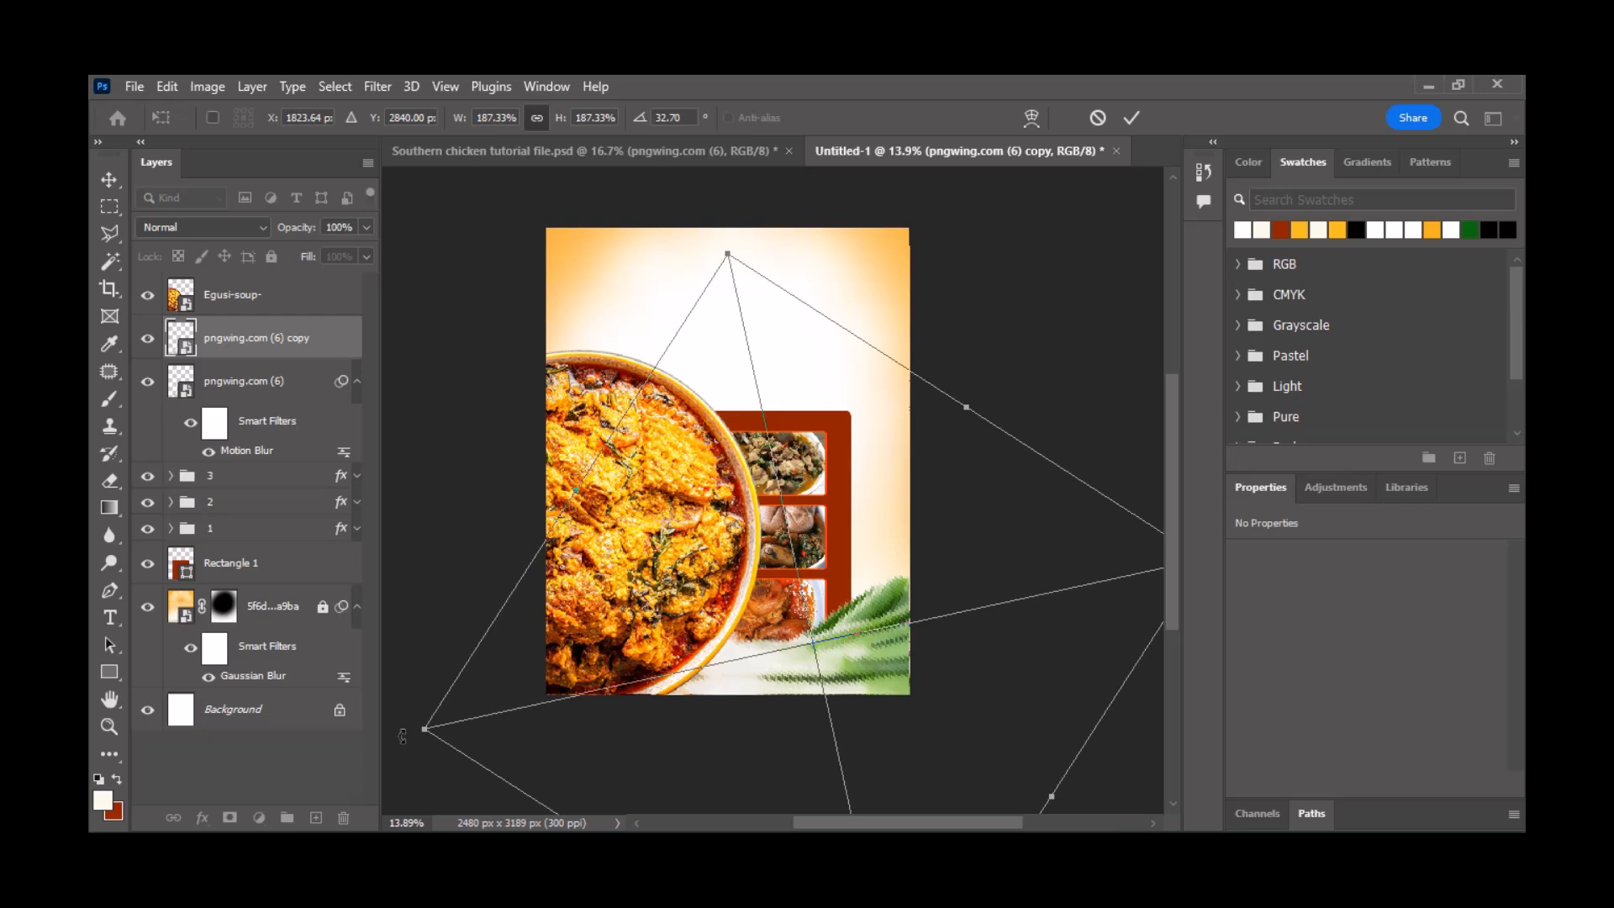
left_click_drag(402, 736, 401, 696)
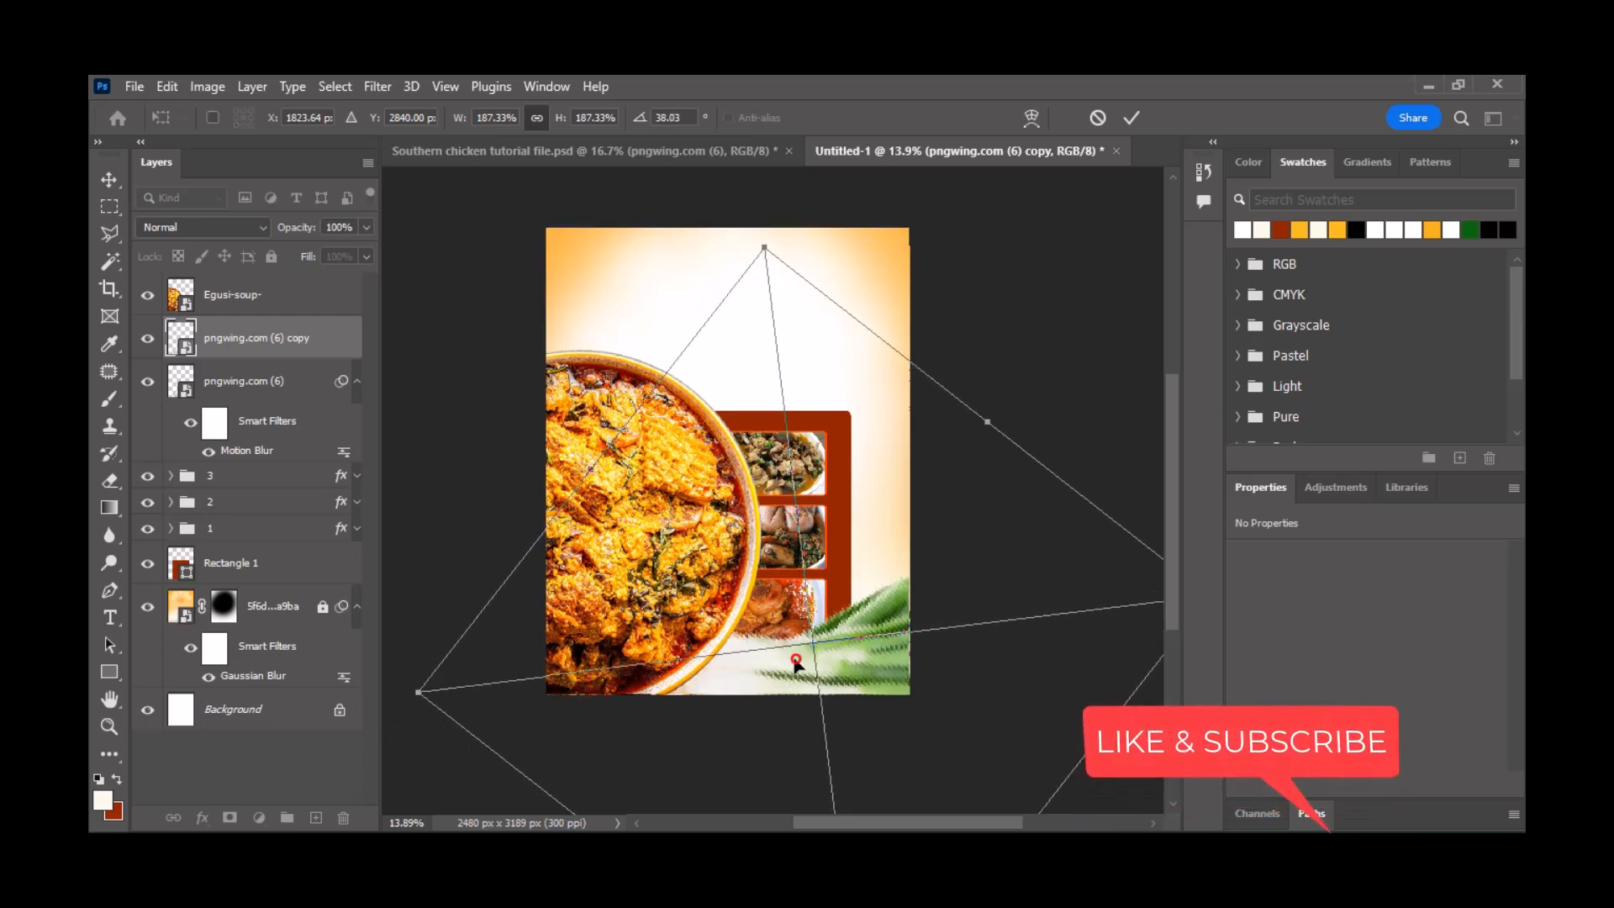
left_click_drag(796, 664, 774, 664)
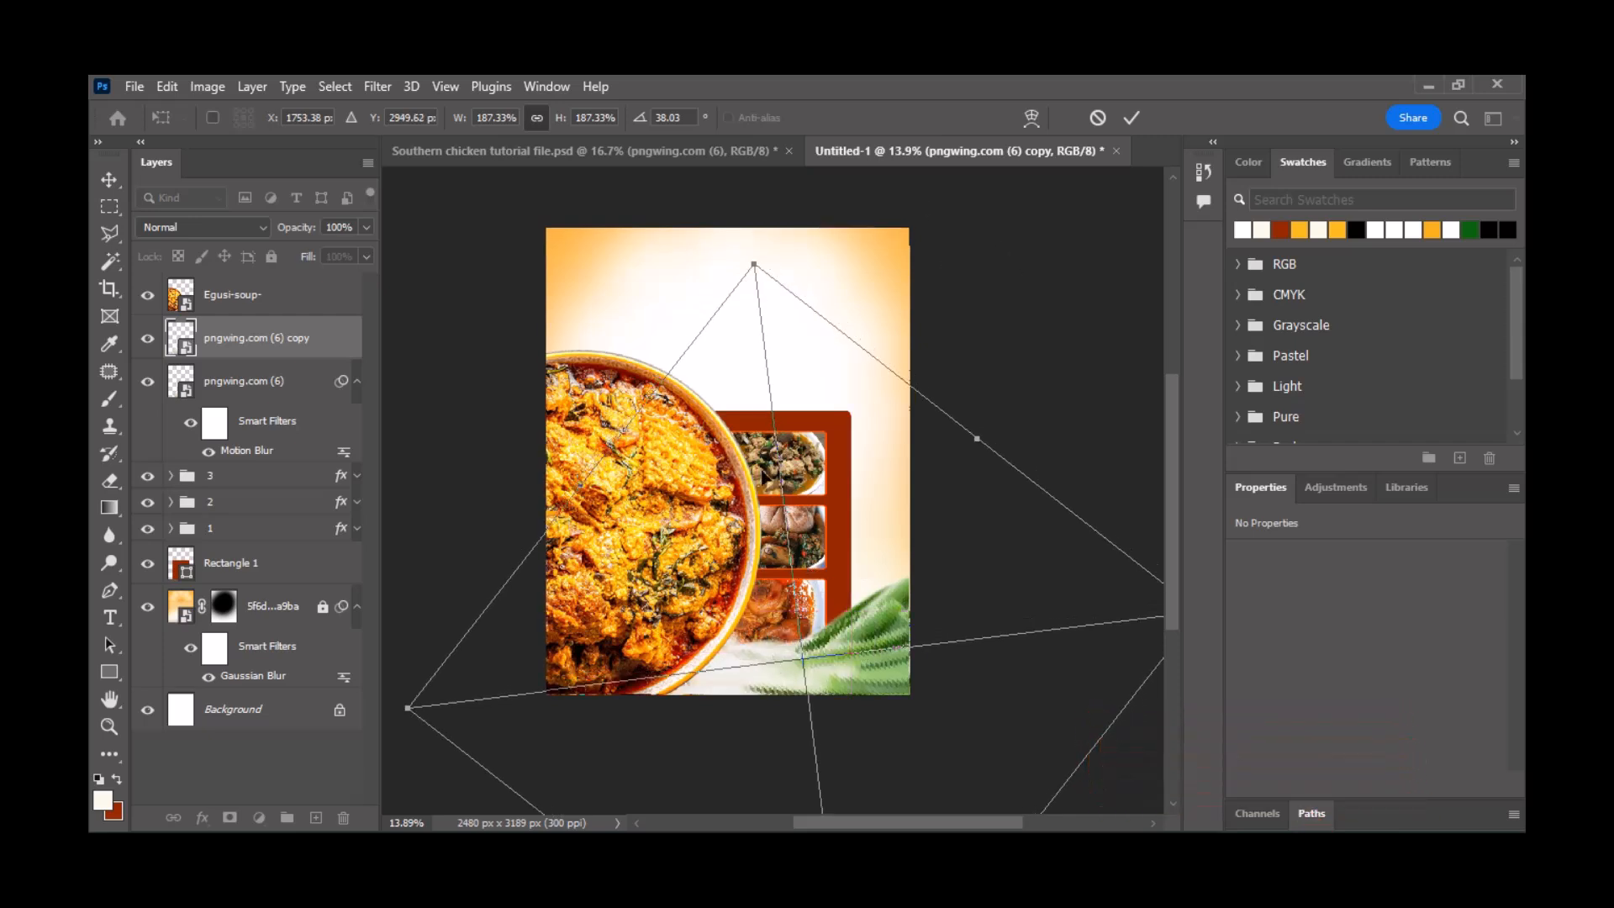
key("Return")
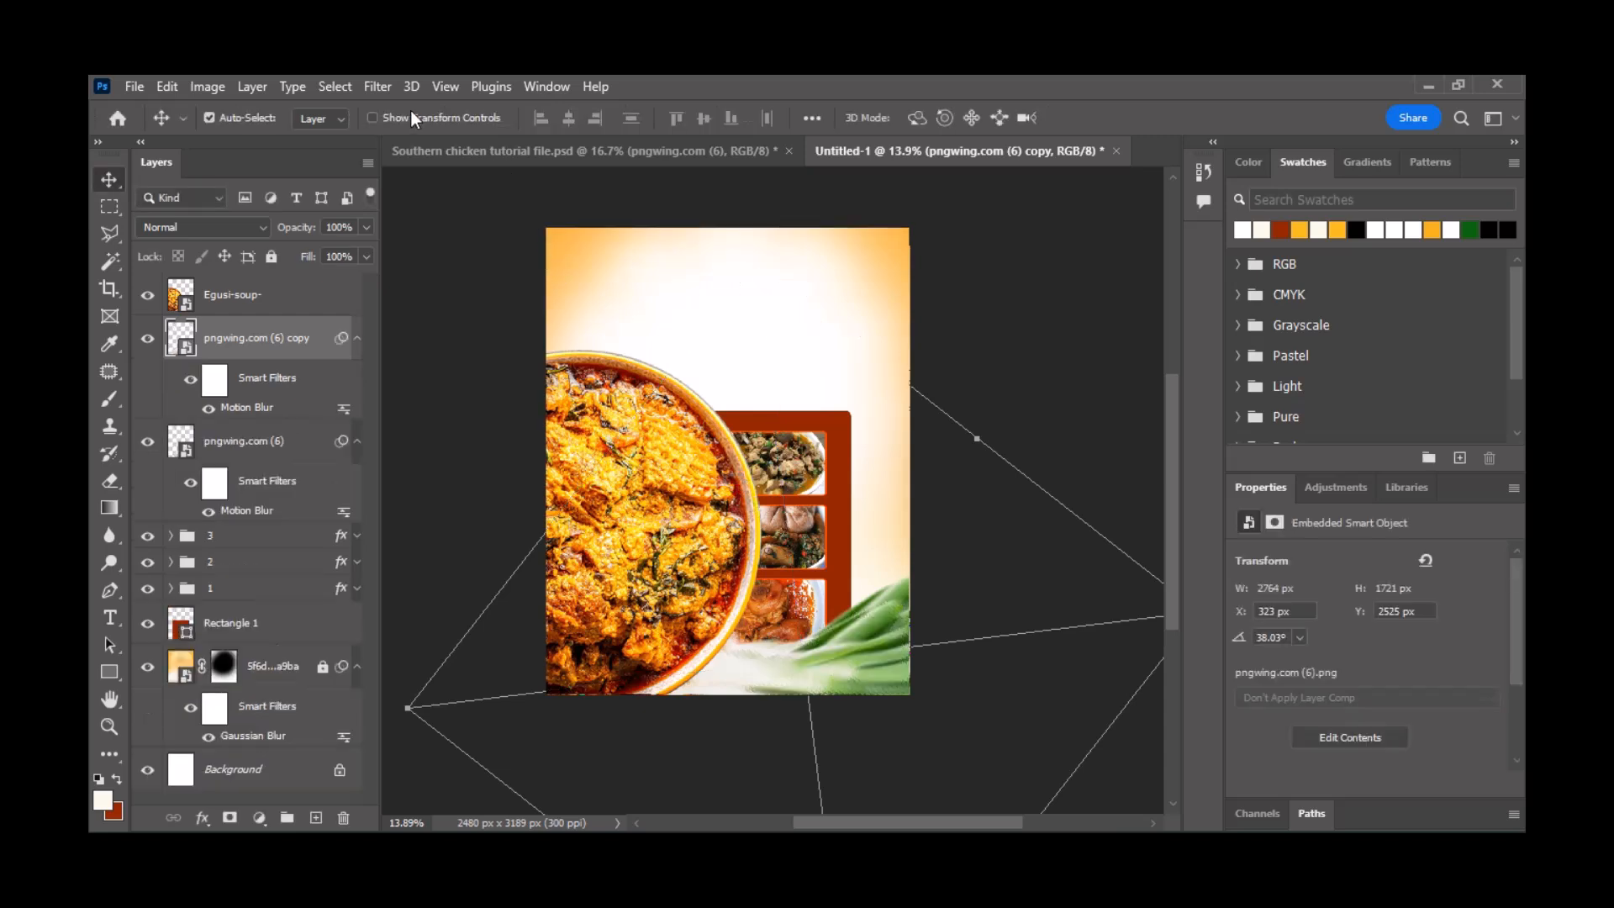
- Add a second Motion Blur to the spring onion copy with a 20° angle and a distance of 204 pixels
left_click(372, 88)
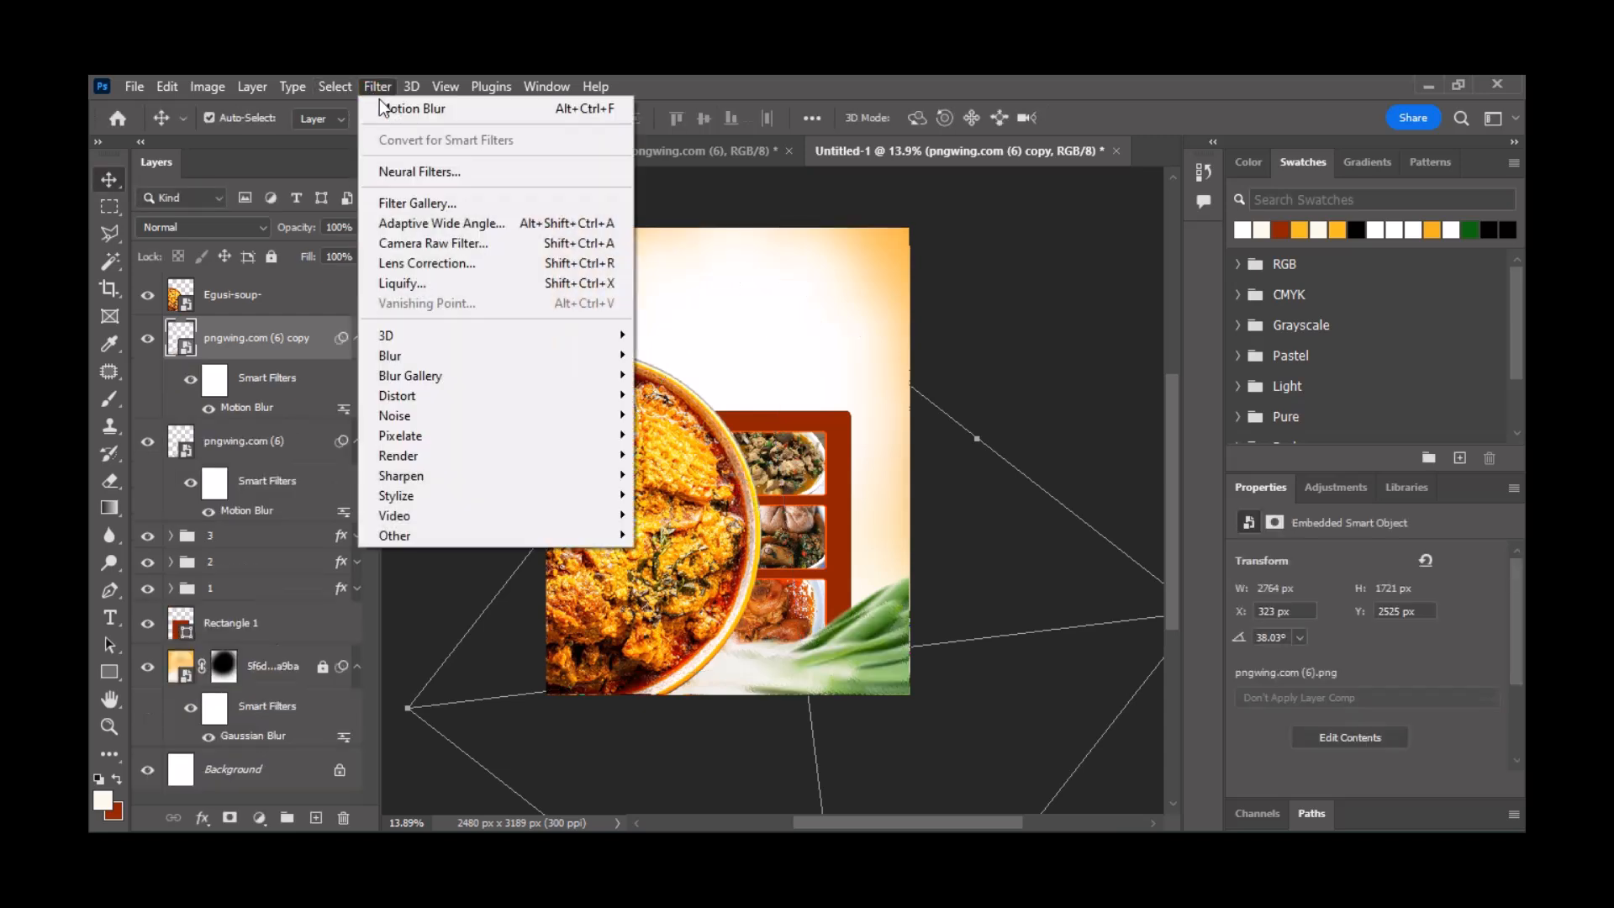
left_click(386, 114)
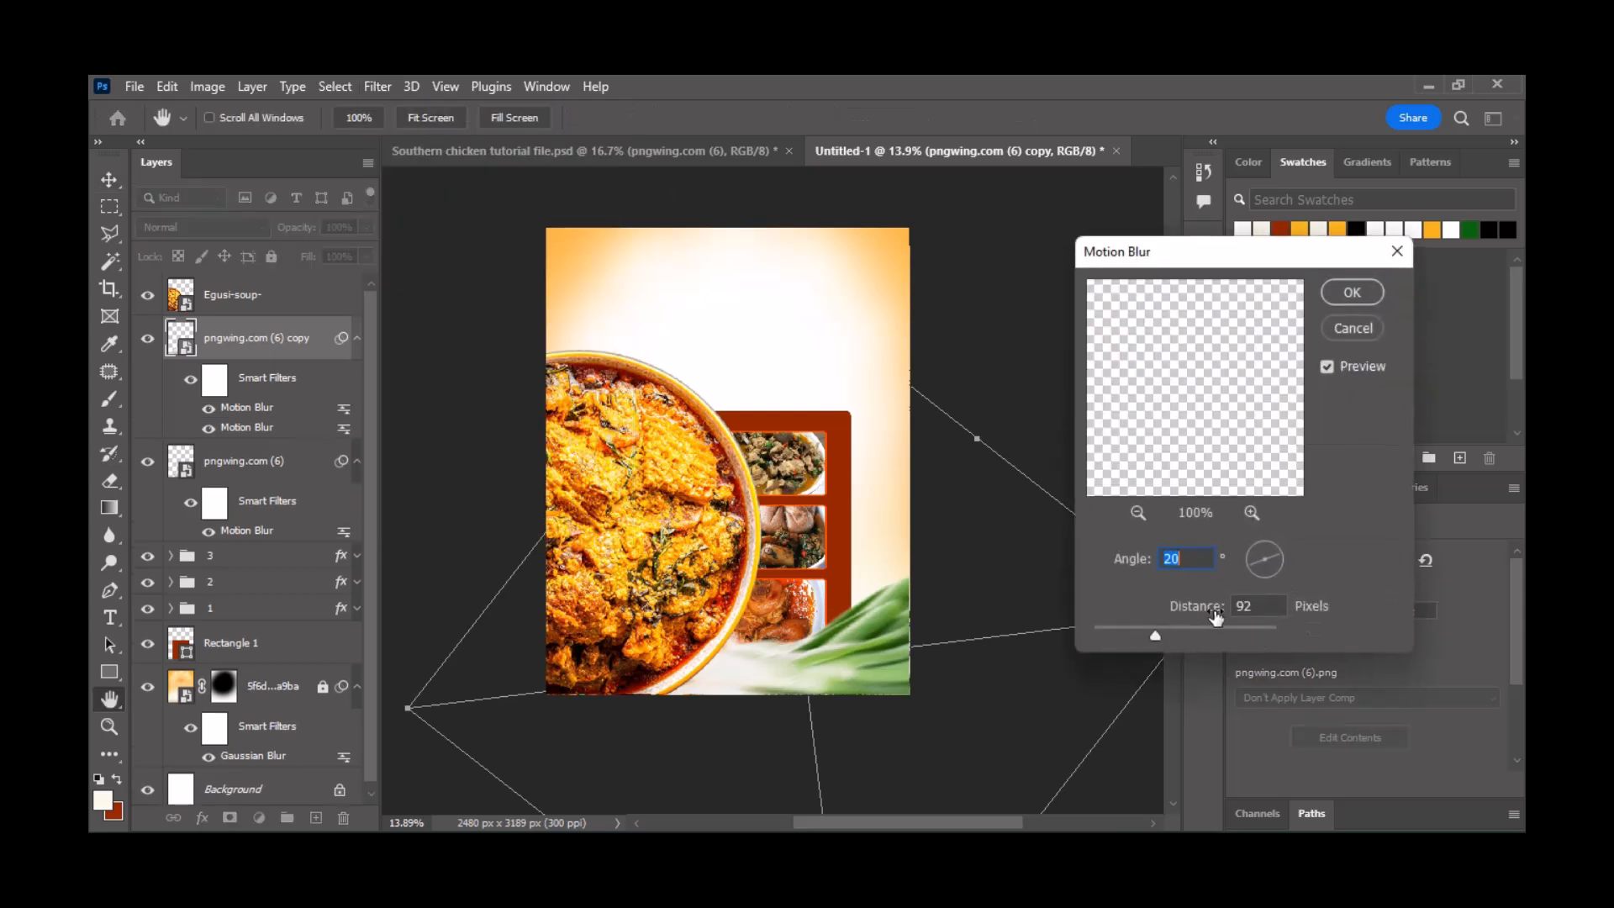
left_click_drag(1173, 629, 1188, 632)
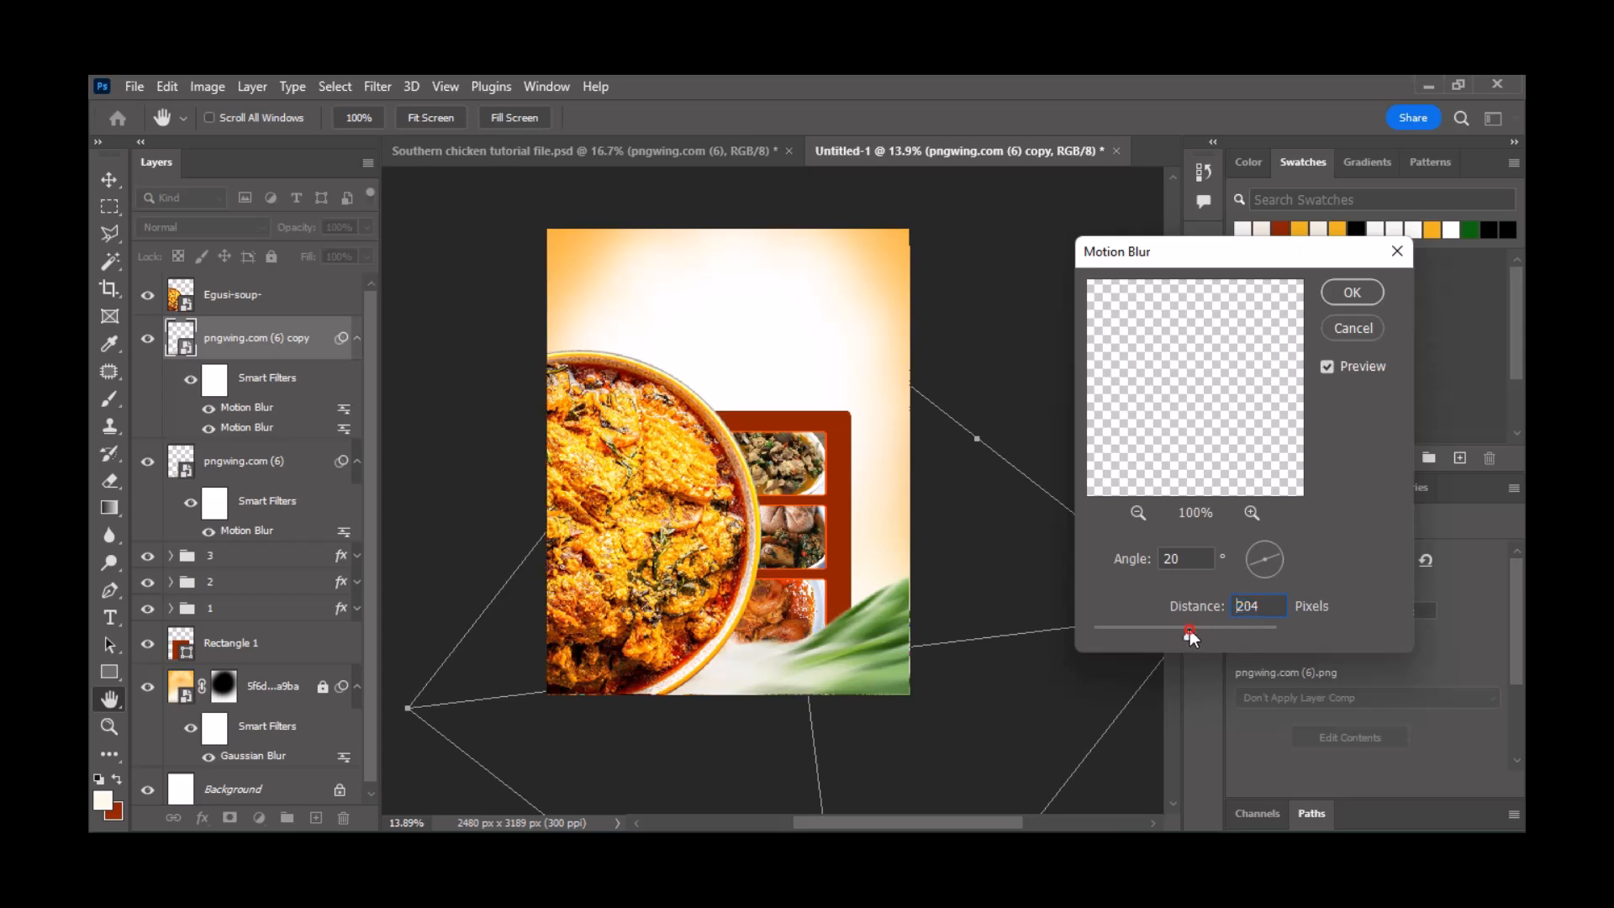
left_click(1376, 295)
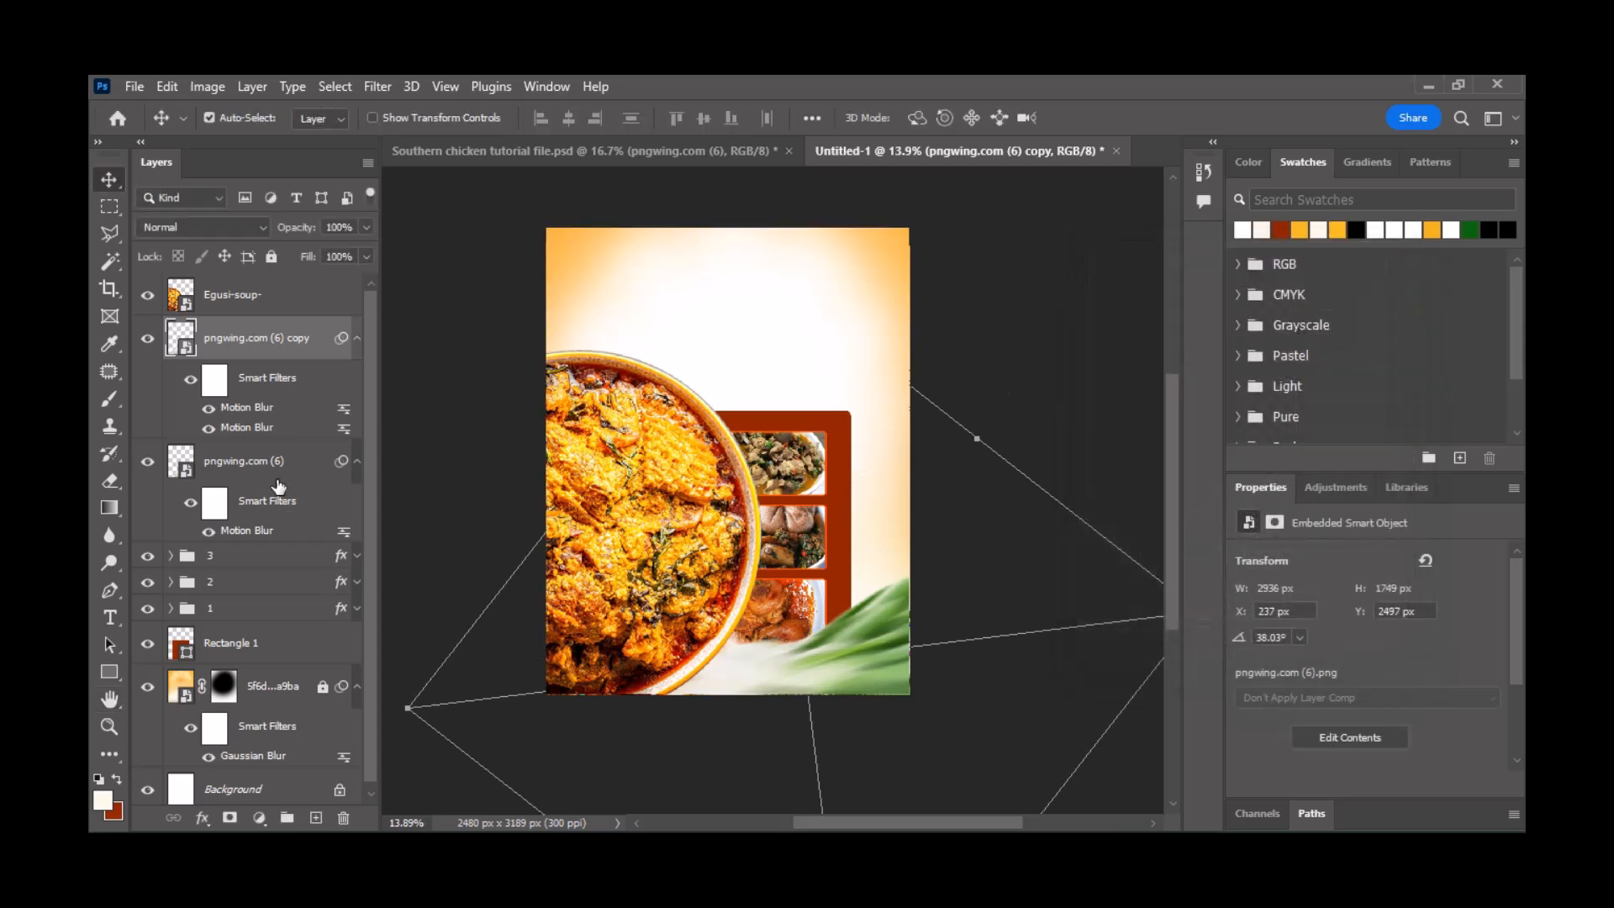
- Move the spring onion copy above the Egusi-soup layer and enlarge it to 302.84%
left_click_drag(271, 337, 276, 294)
key("ctrl")
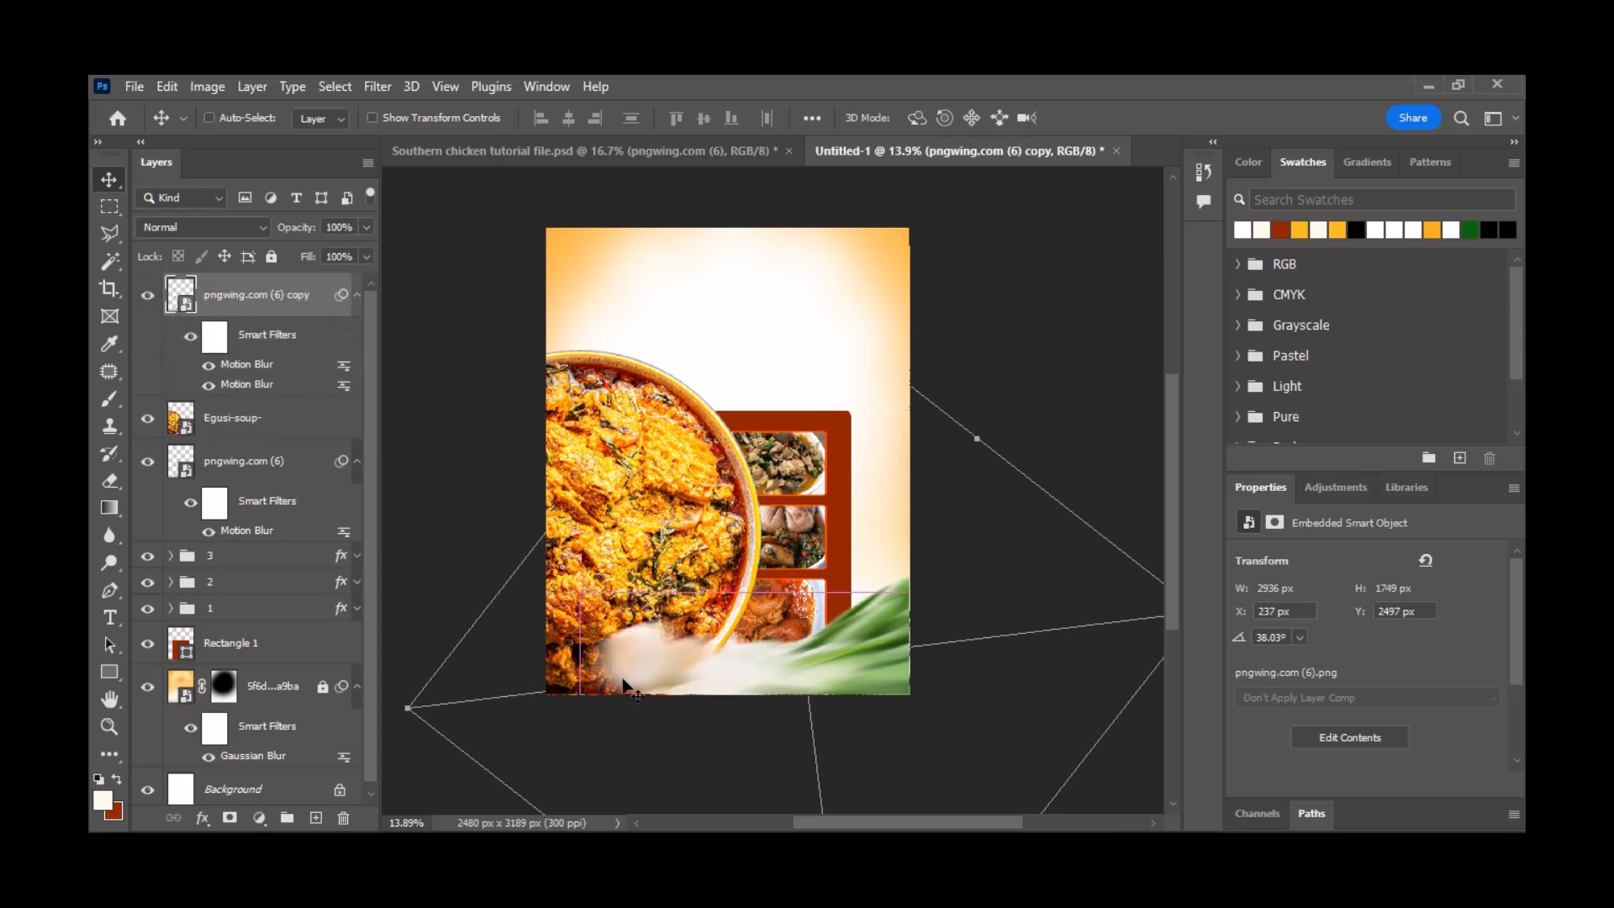
key("ctrl+t")
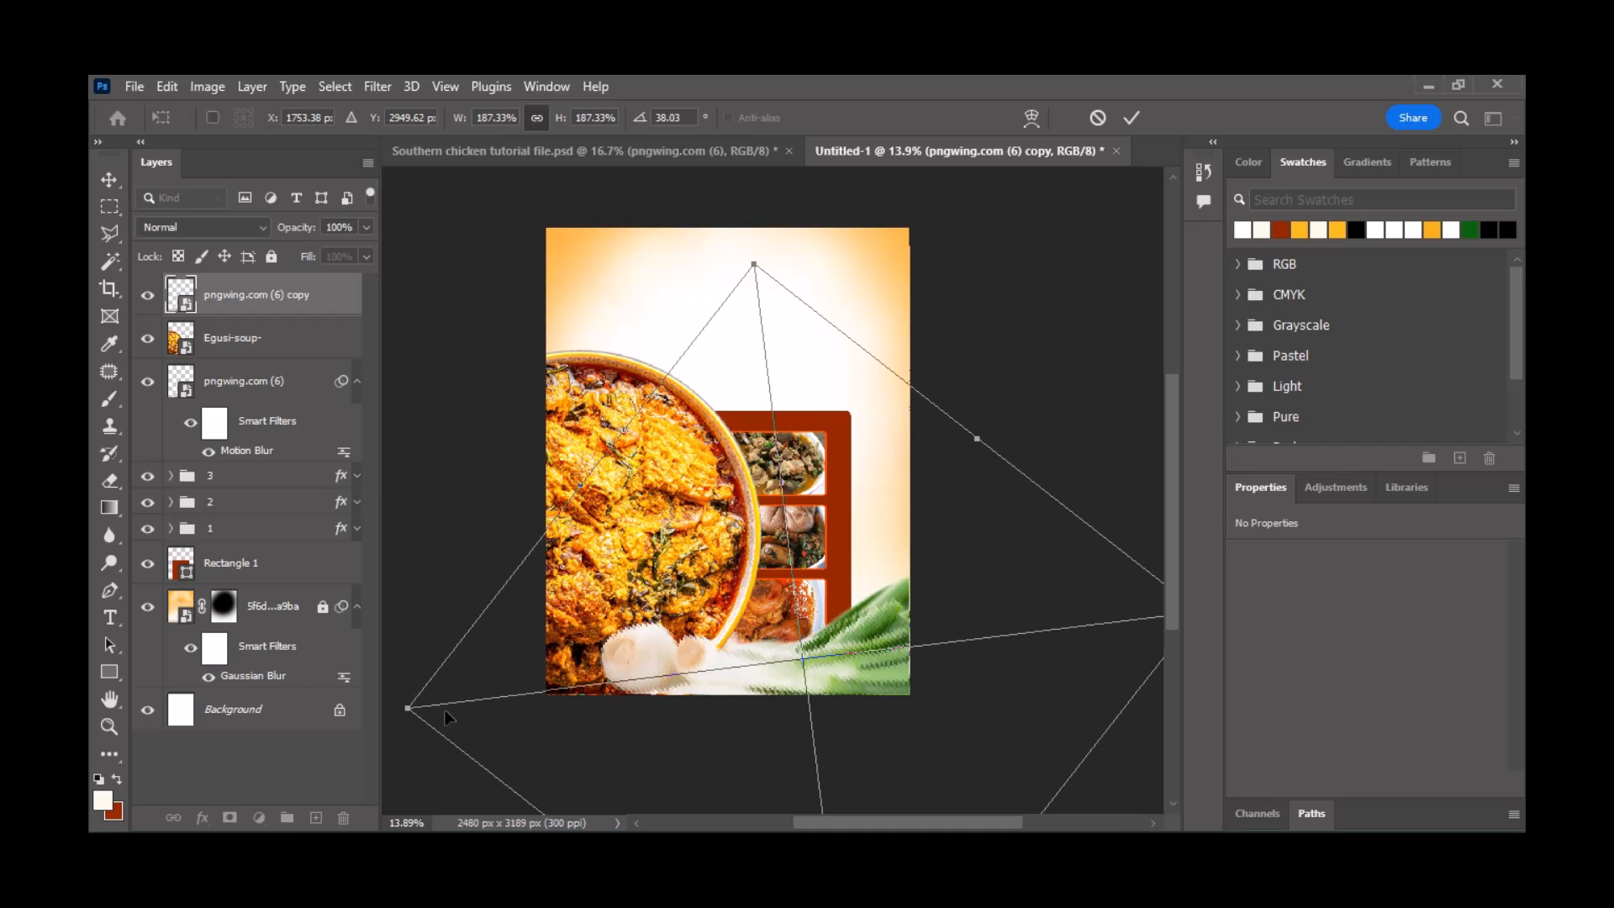
scroll(691, 655, "down", 4)
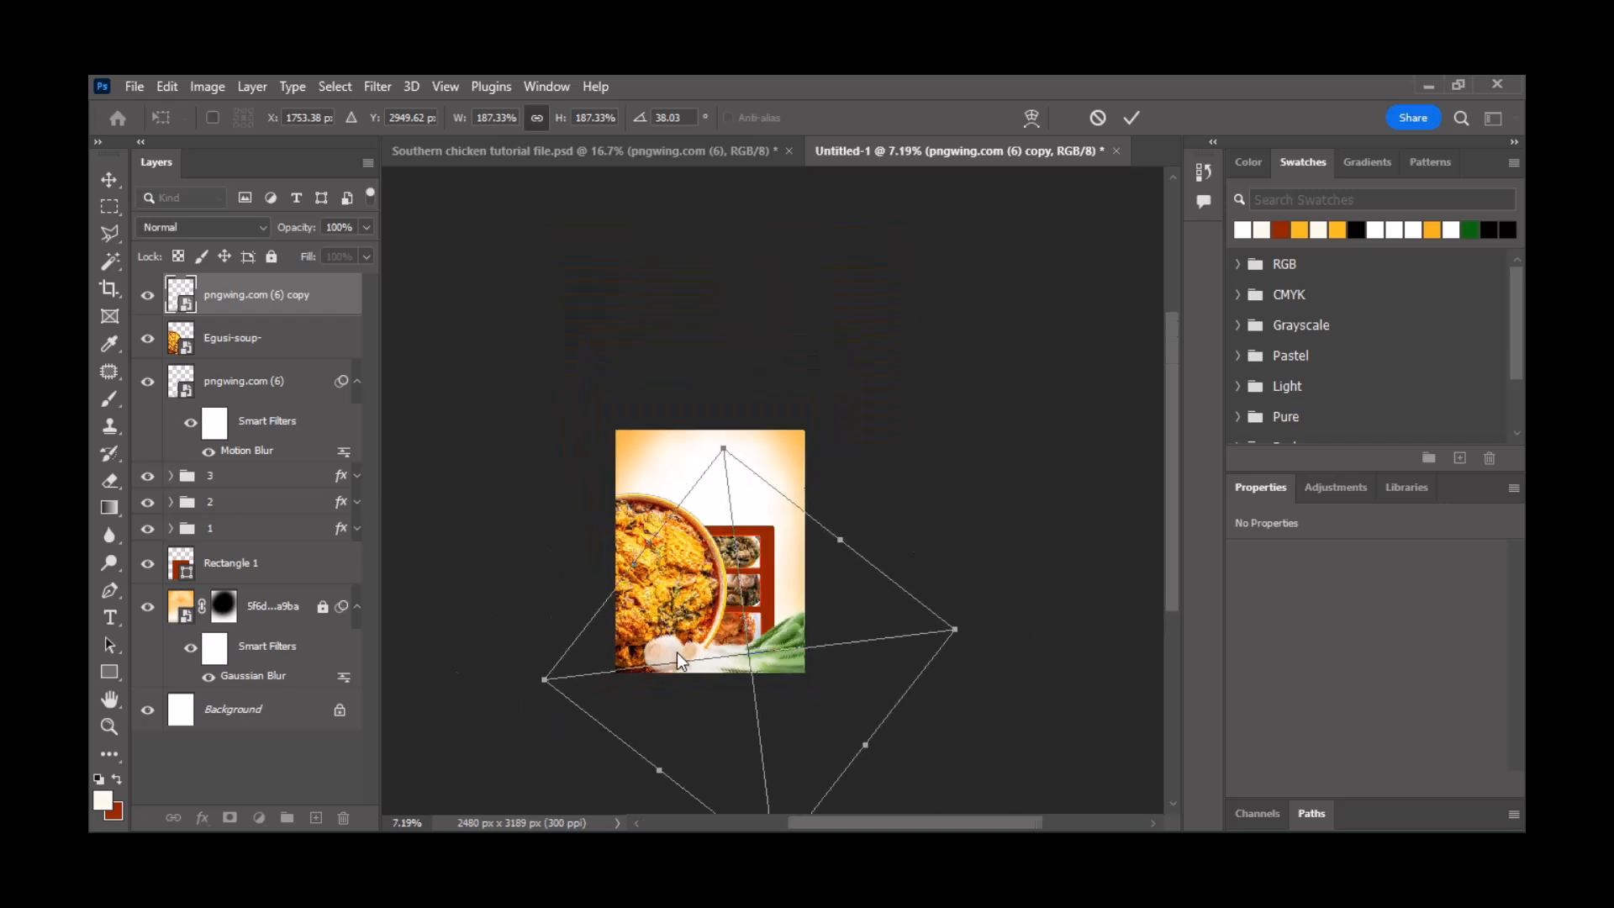
left_click_drag(544, 678, 416, 681)
key("Return")
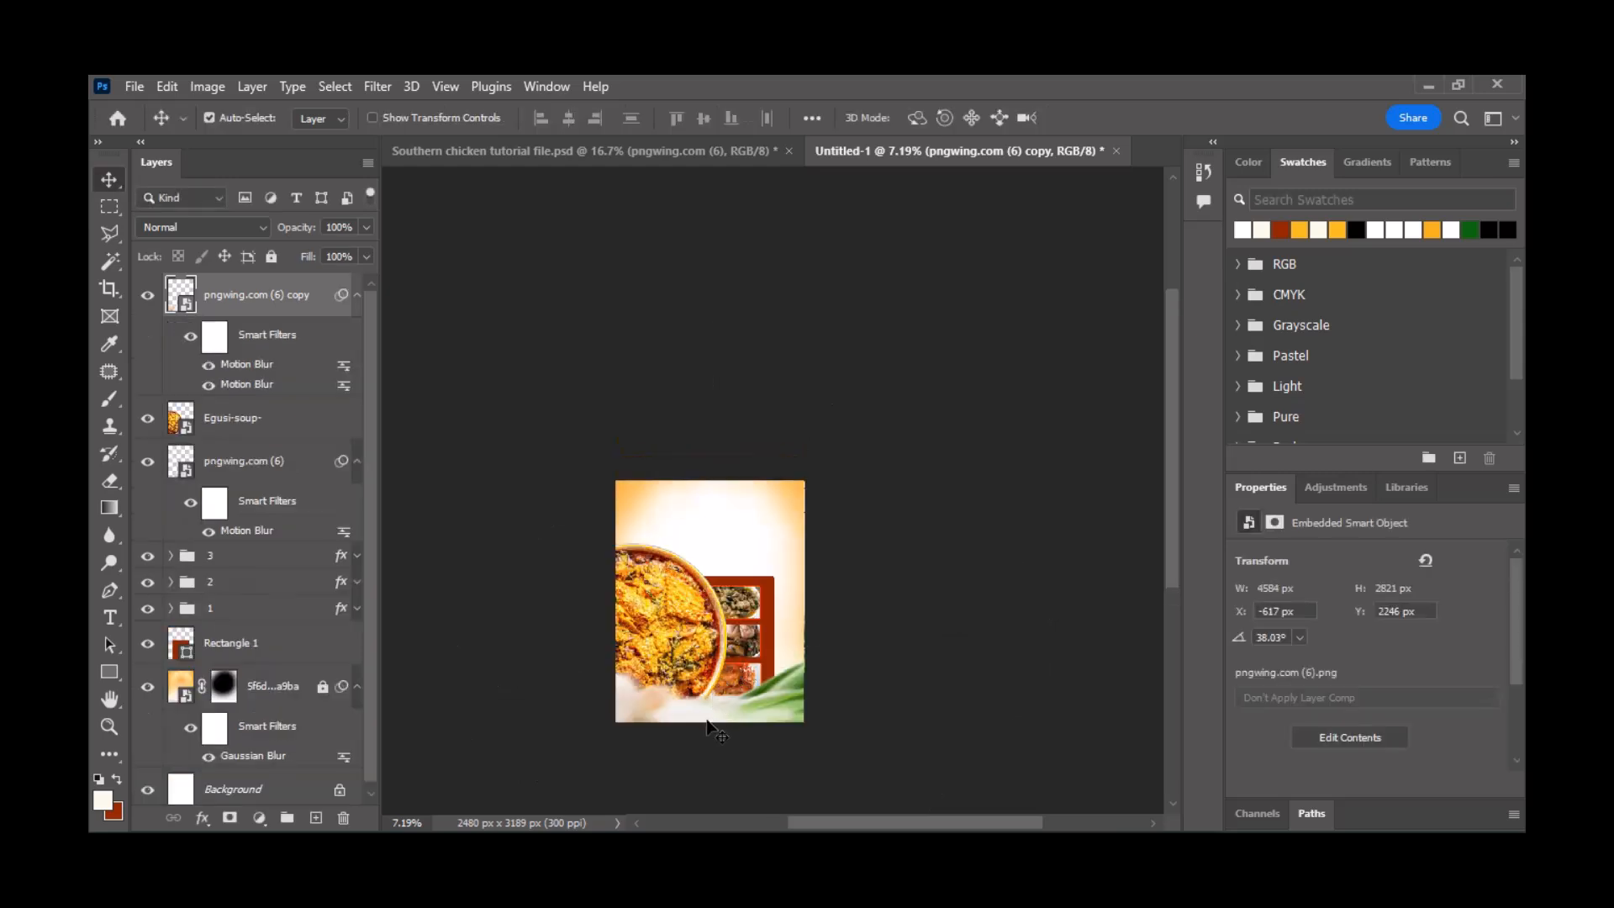
- Shift the enlarged spring onion copy left and set its 204-pixel Motion Blur to a 0° angle and a distance of 285 pixels
scroll(705, 719, "up", 2)
scroll(706, 719, "up", 3)
left_click_drag(709, 789, 663, 778)
scroll(740, 735, "down", 1)
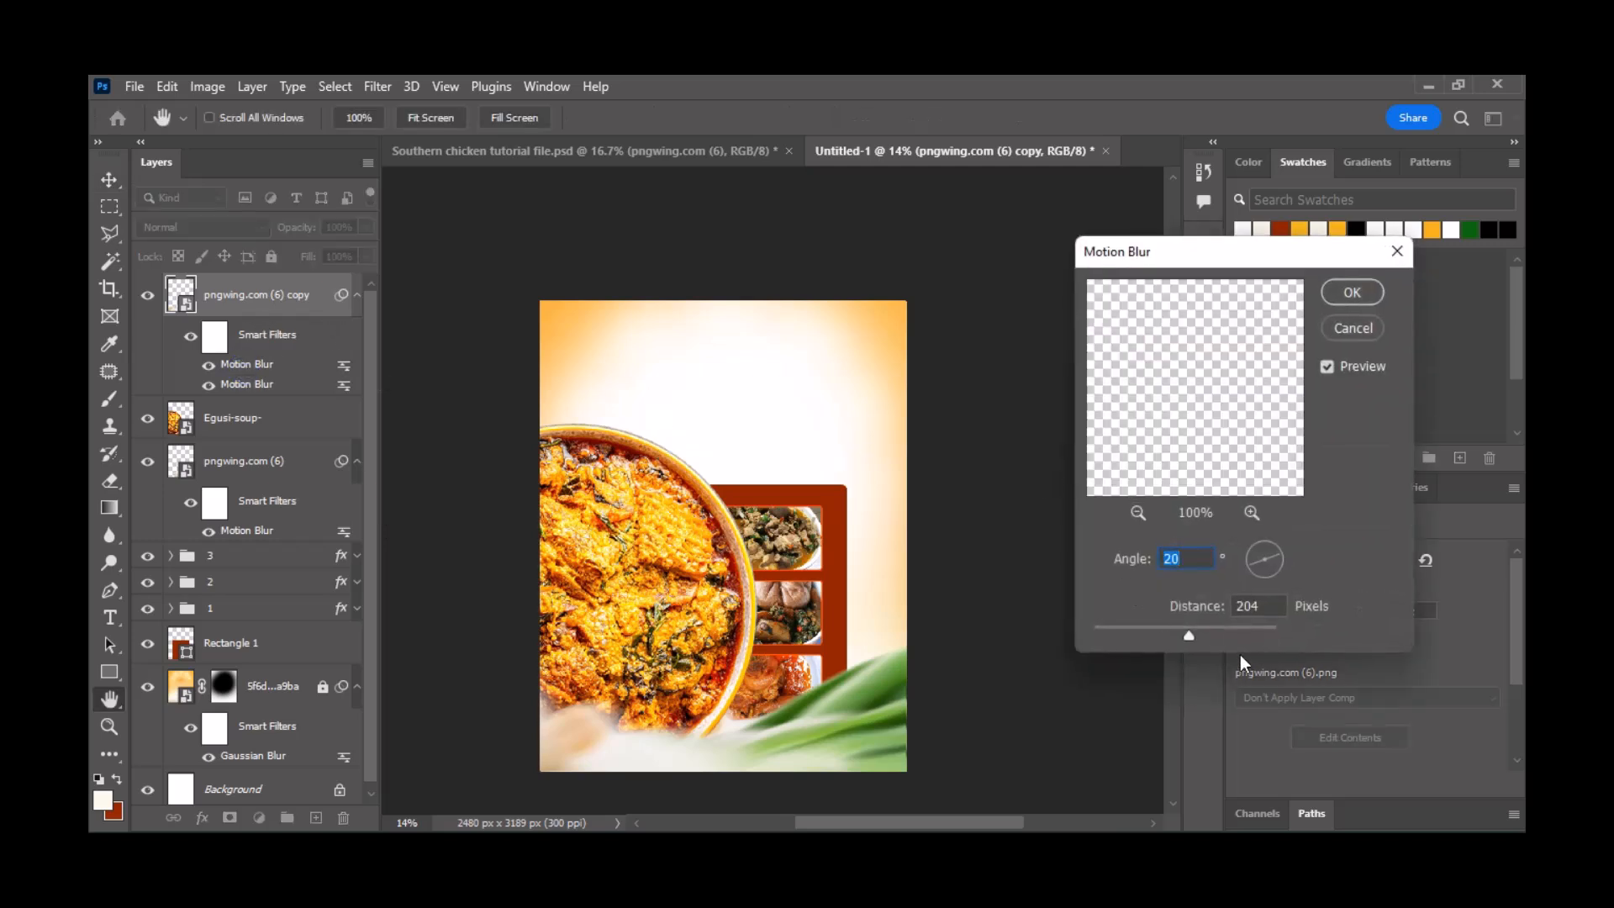
left_click(1214, 632)
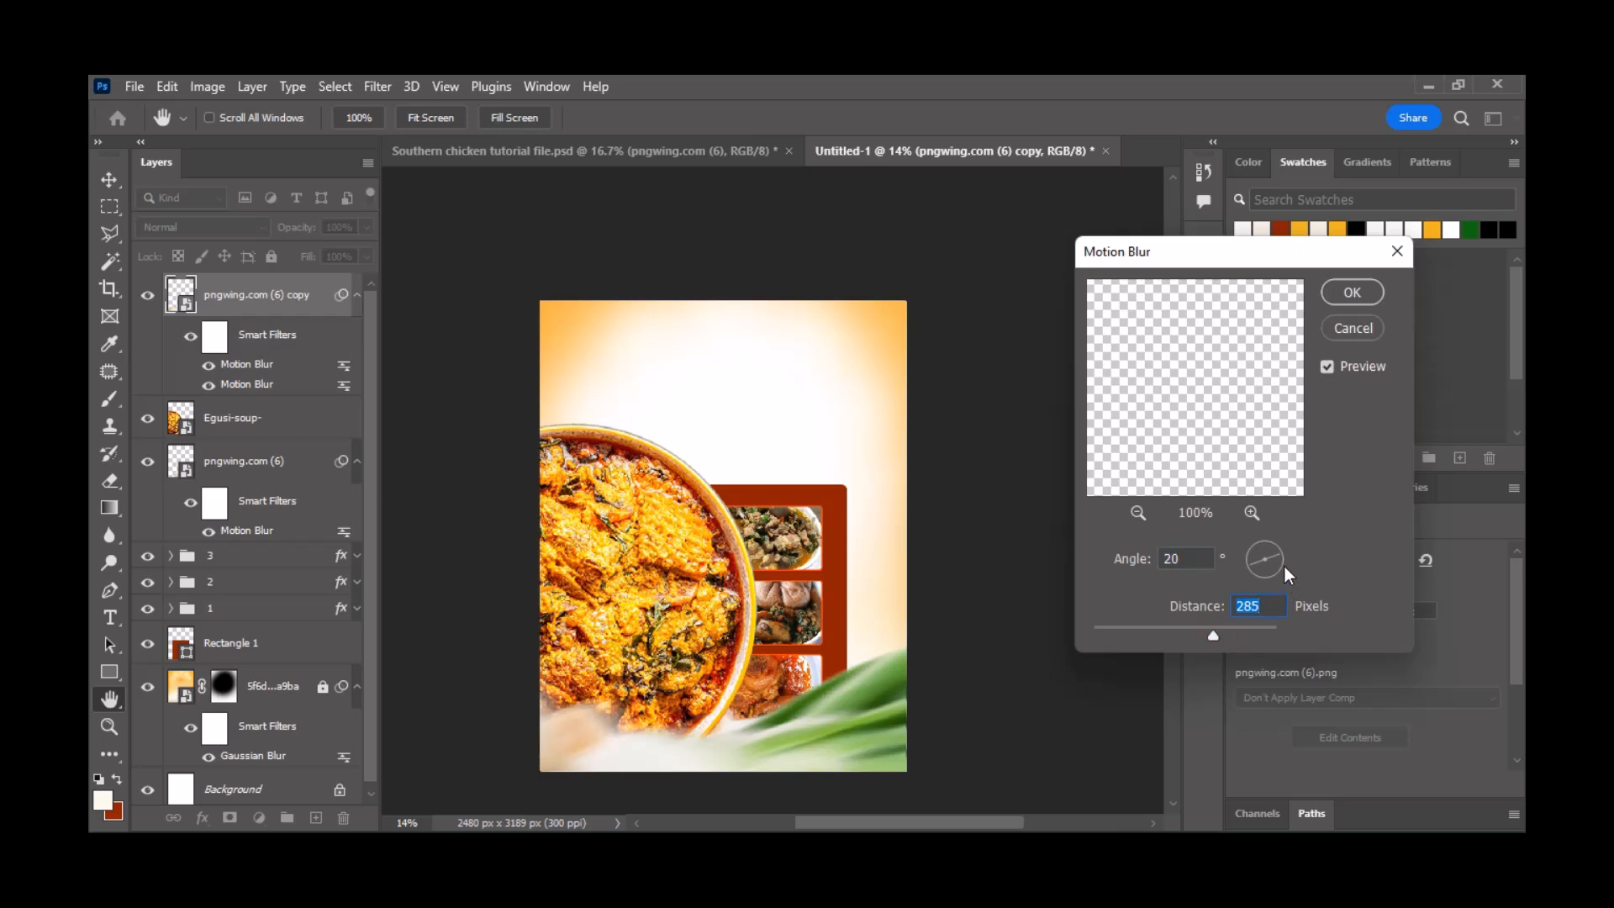
key("shift+Tab")
type("-3")
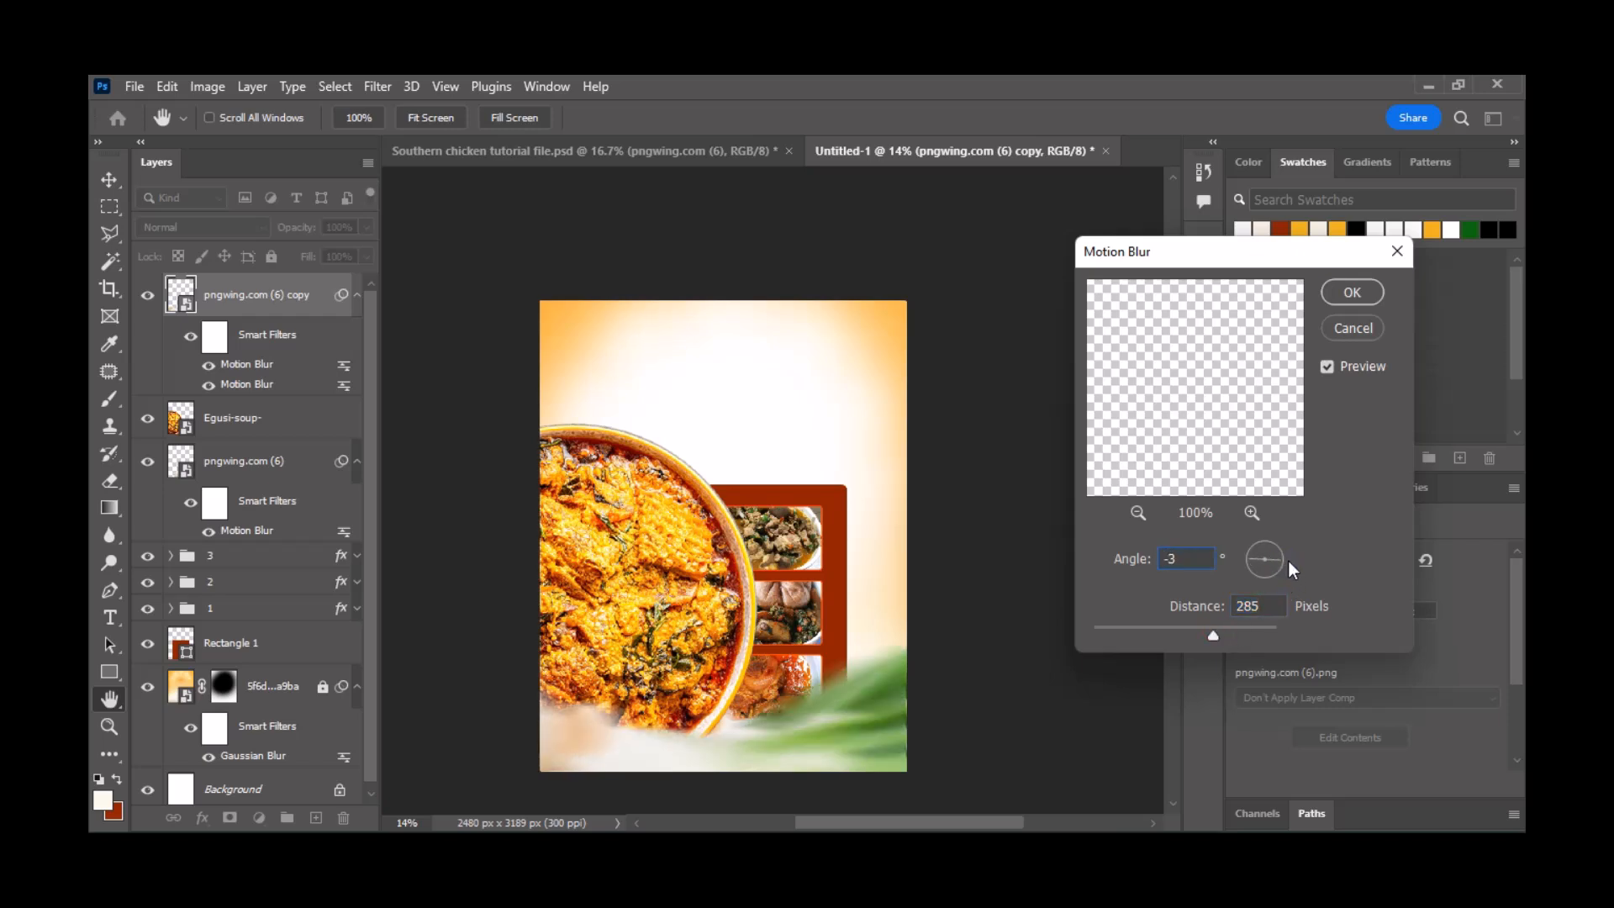
left_click_drag(1288, 558, 1289, 564)
type("0")
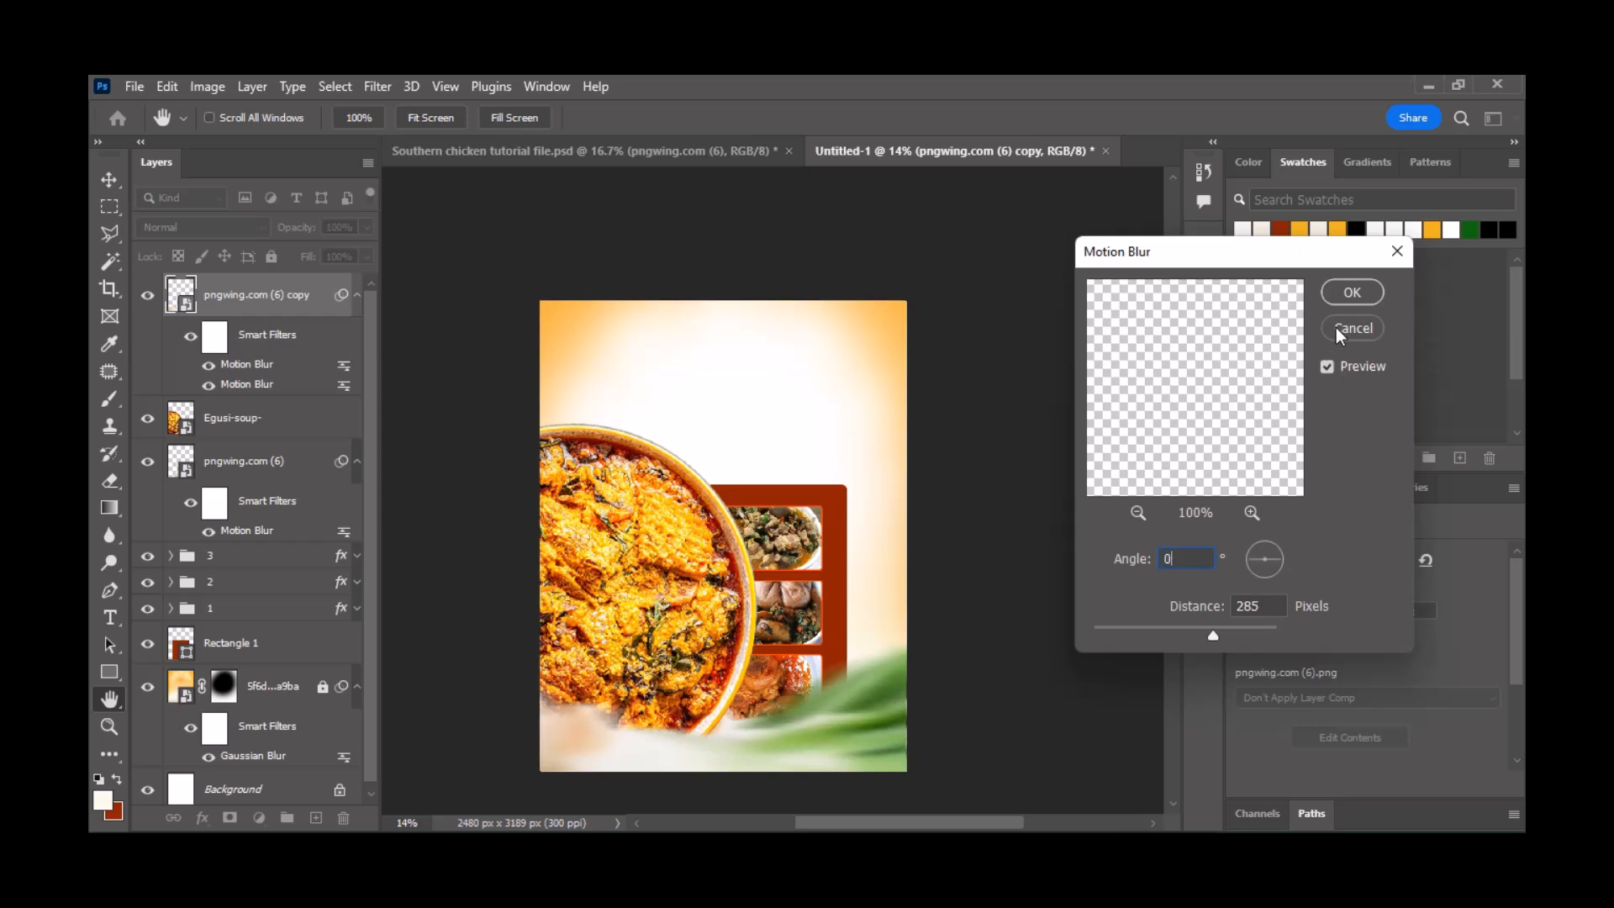
left_click(1348, 291)
scroll(957, 527, "down", 1)
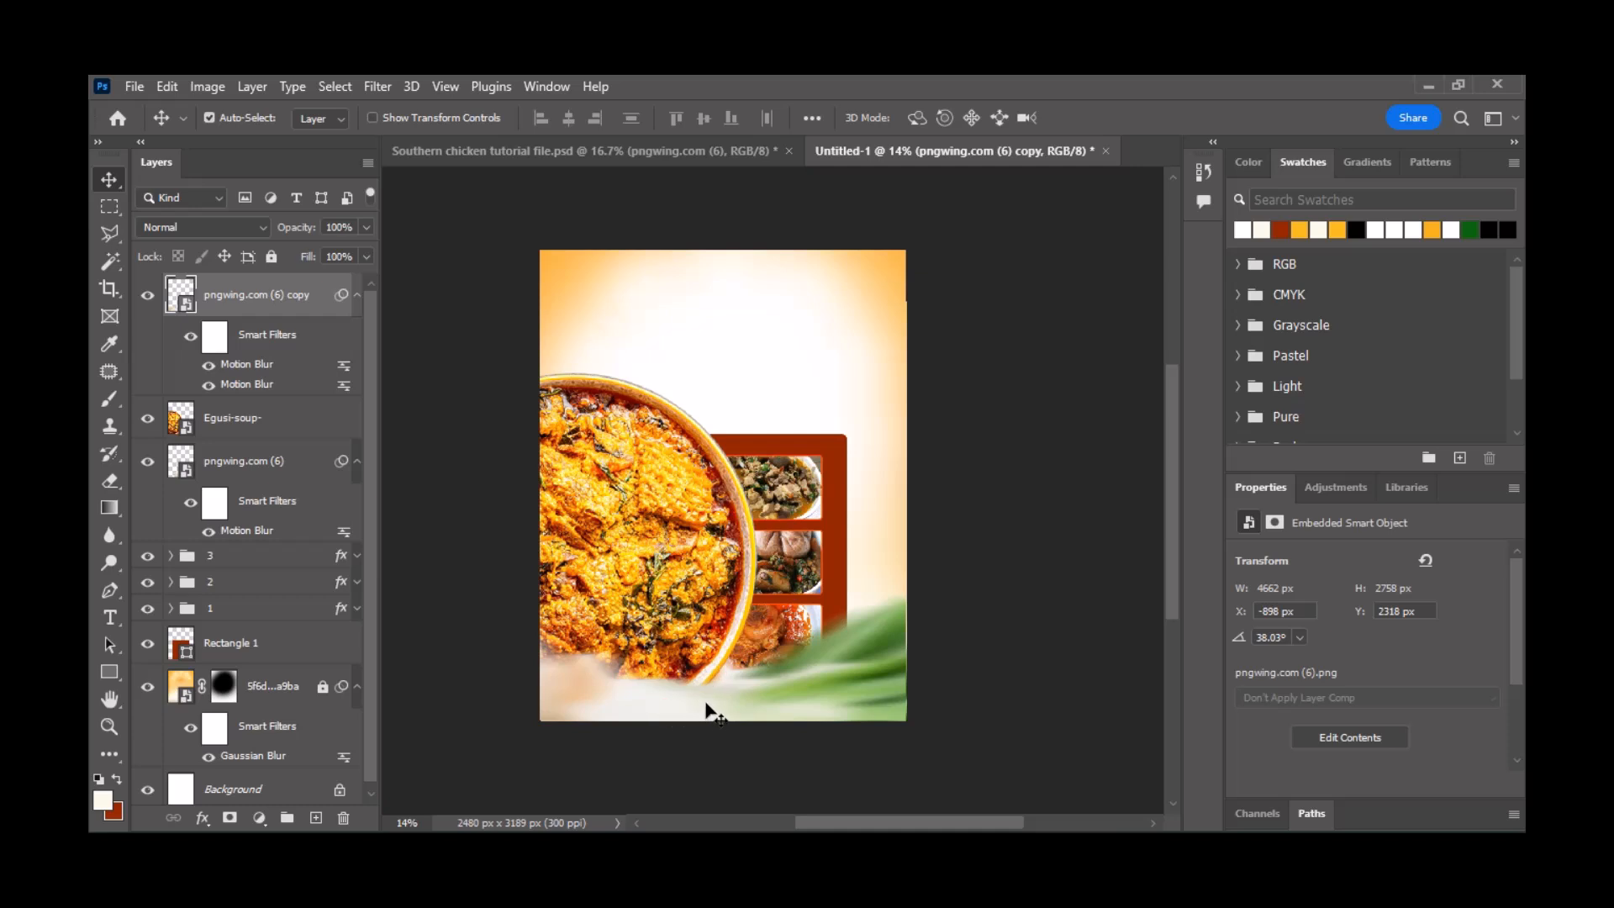
- Enlarge the spring onion copy to 386.17%, rotate it to 41.64° and shift it slightly down
scroll(706, 706, "down", 1)
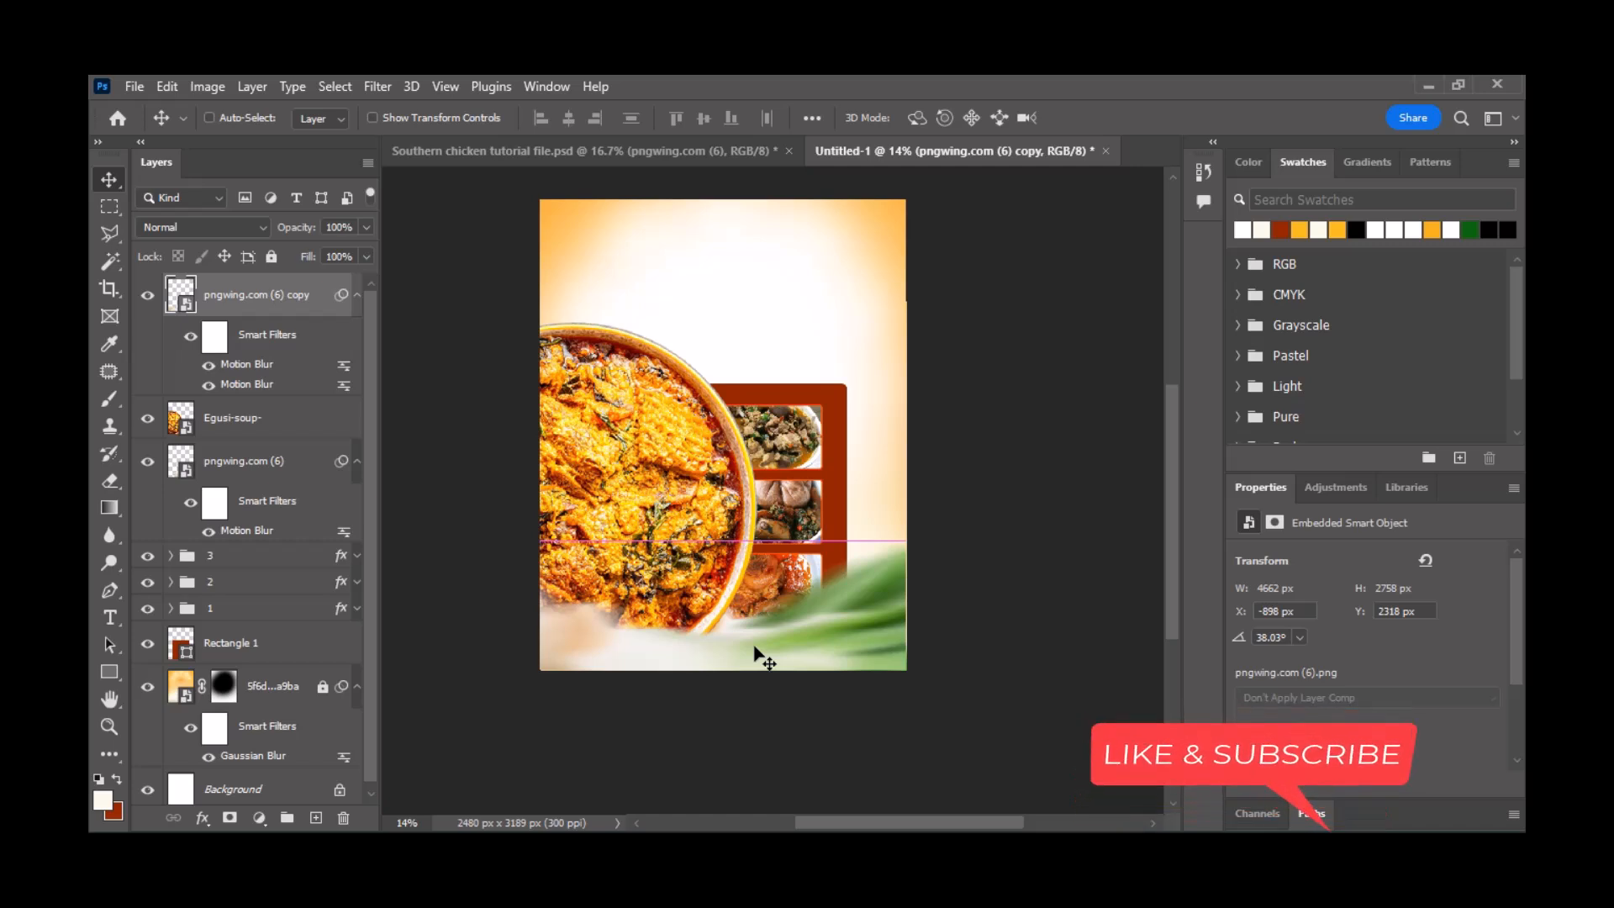
scroll(773, 647, "down", 1)
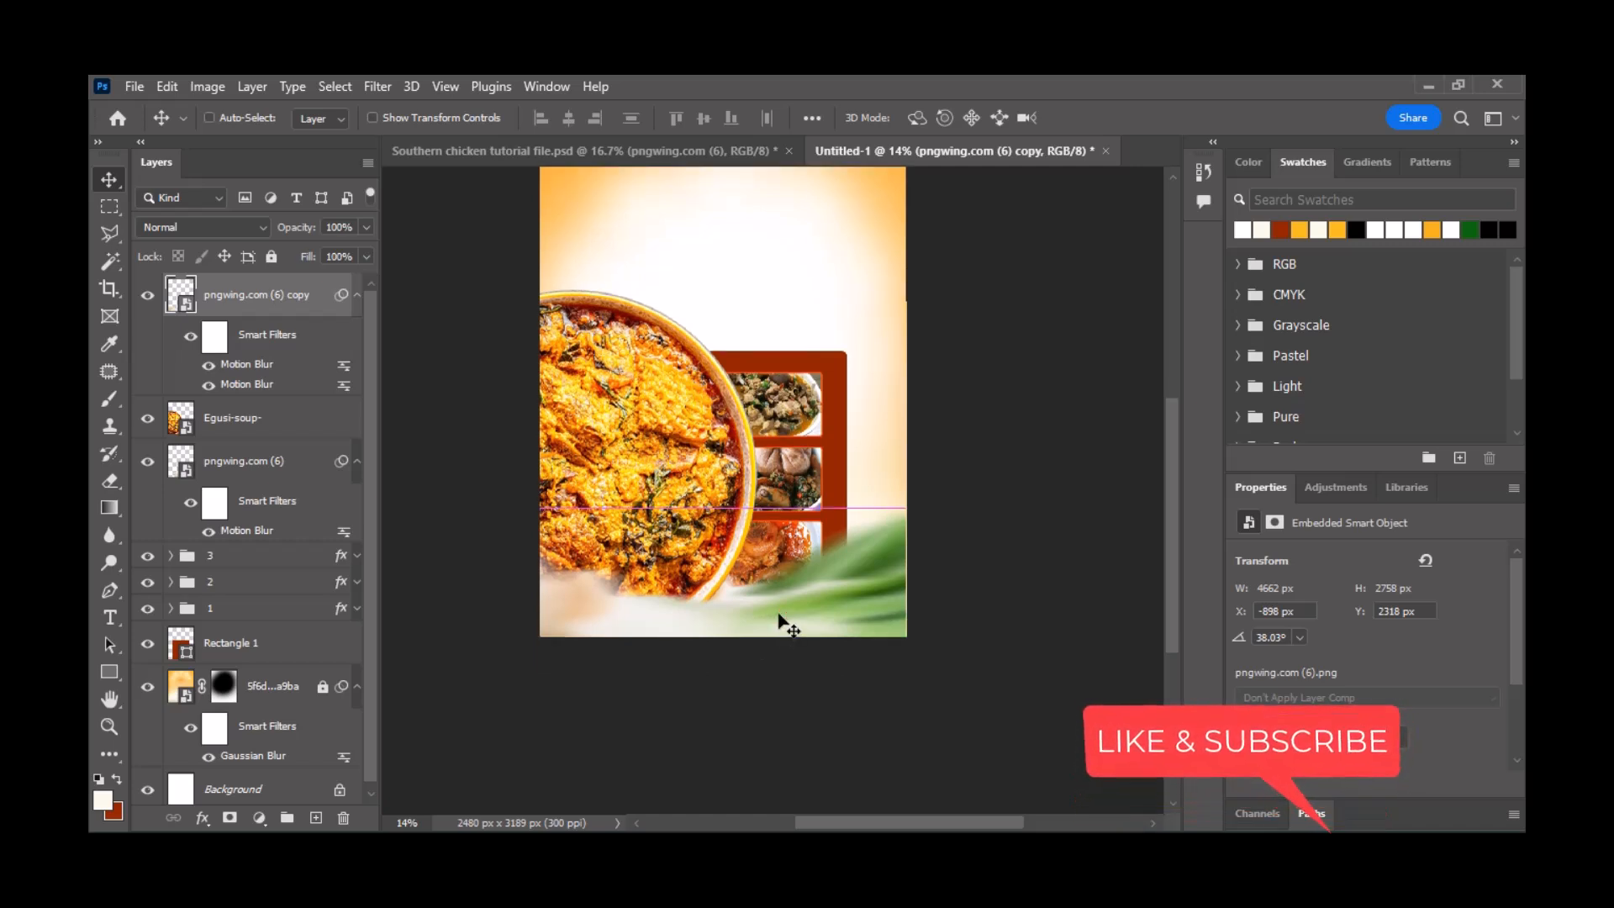
key("ctrl+t")
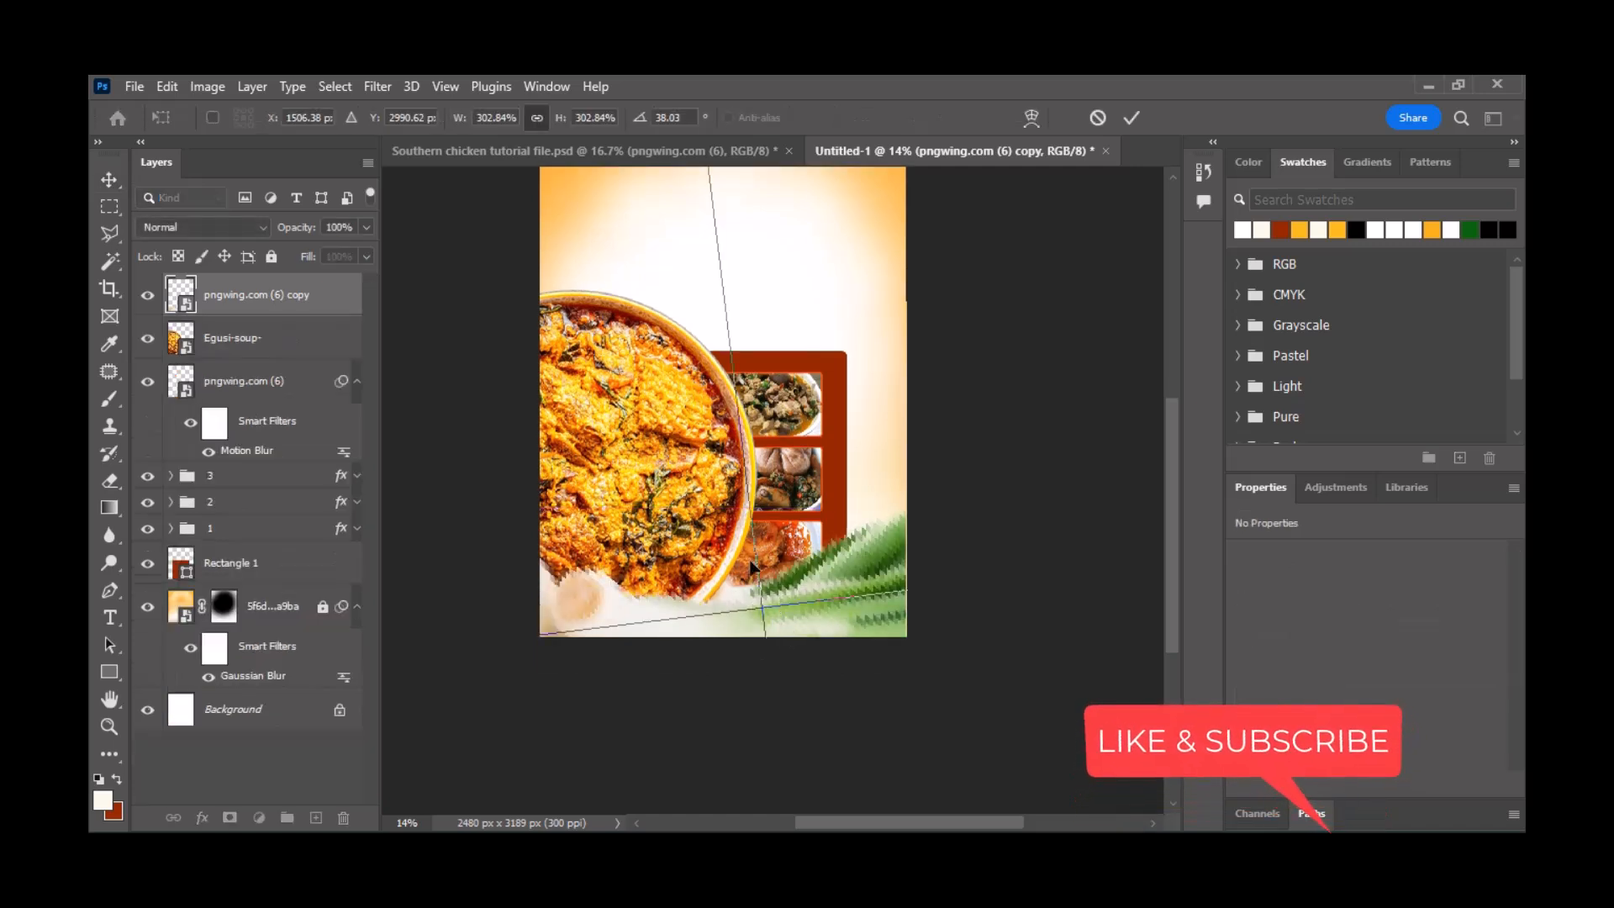
scroll(759, 571, "down", 3)
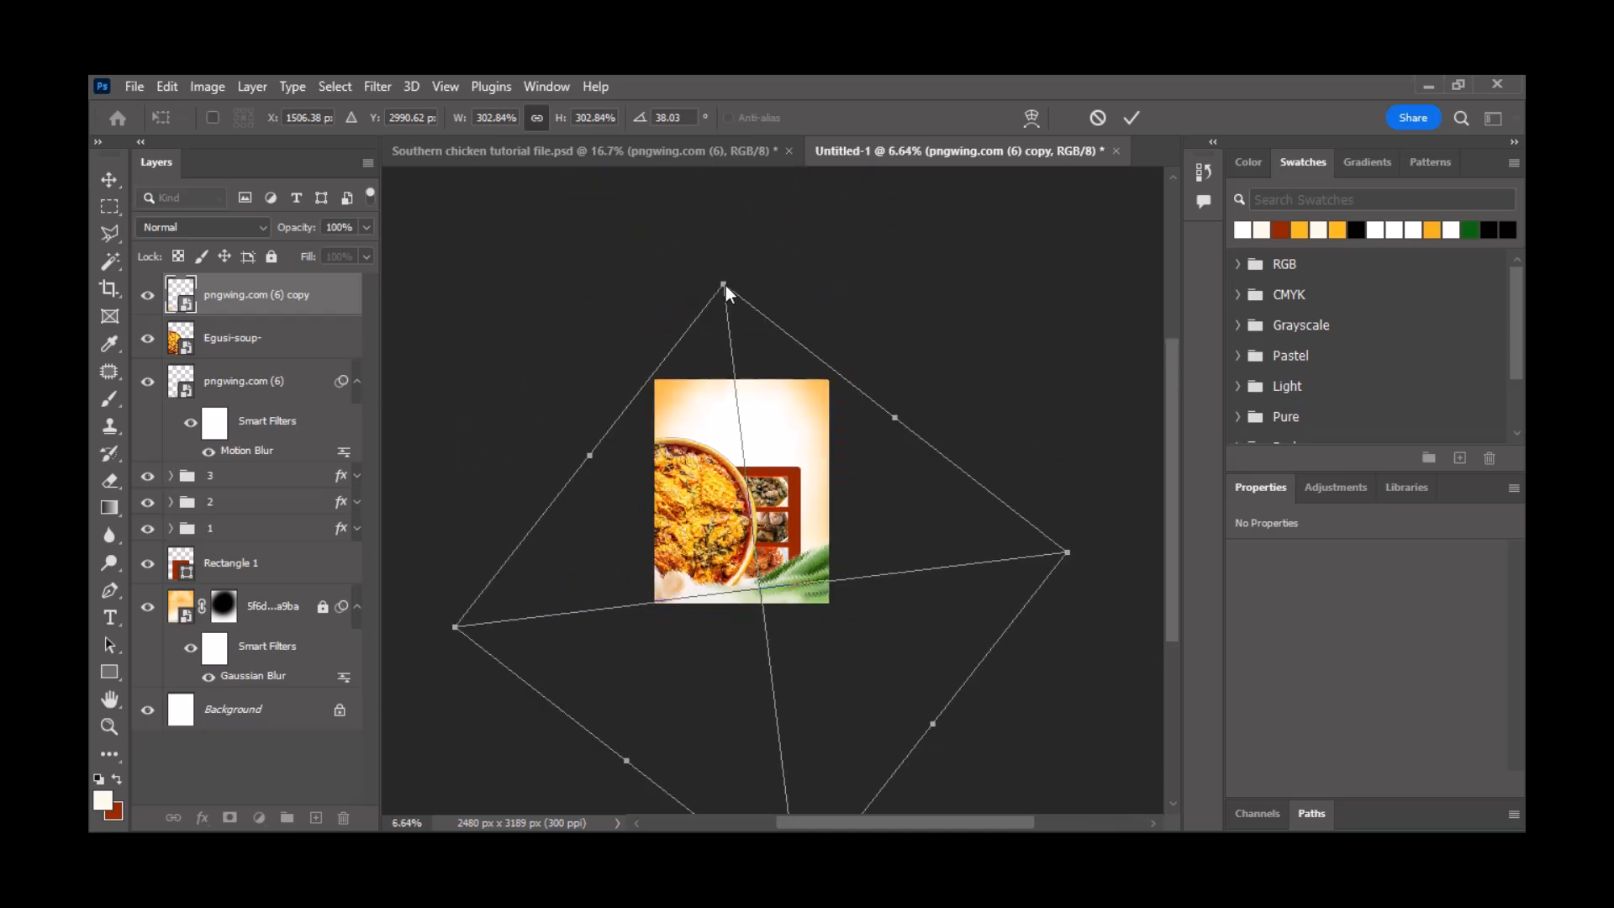
left_click_drag(726, 283, 712, 200)
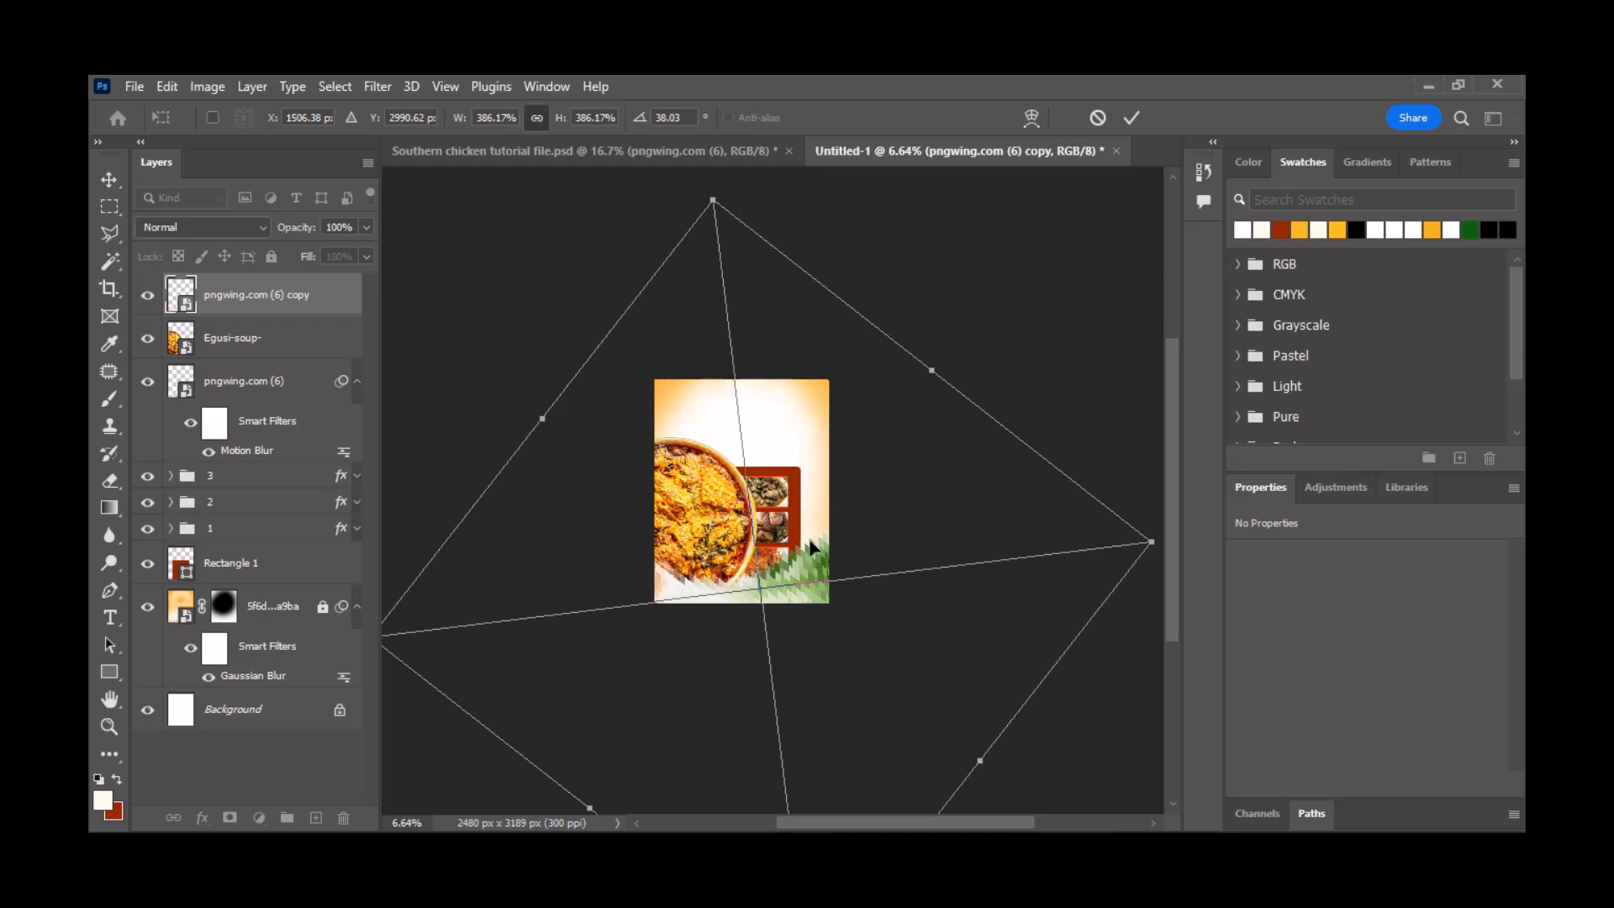
left_click_drag(925, 335, 939, 345)
left_click_drag(828, 557, 816, 568)
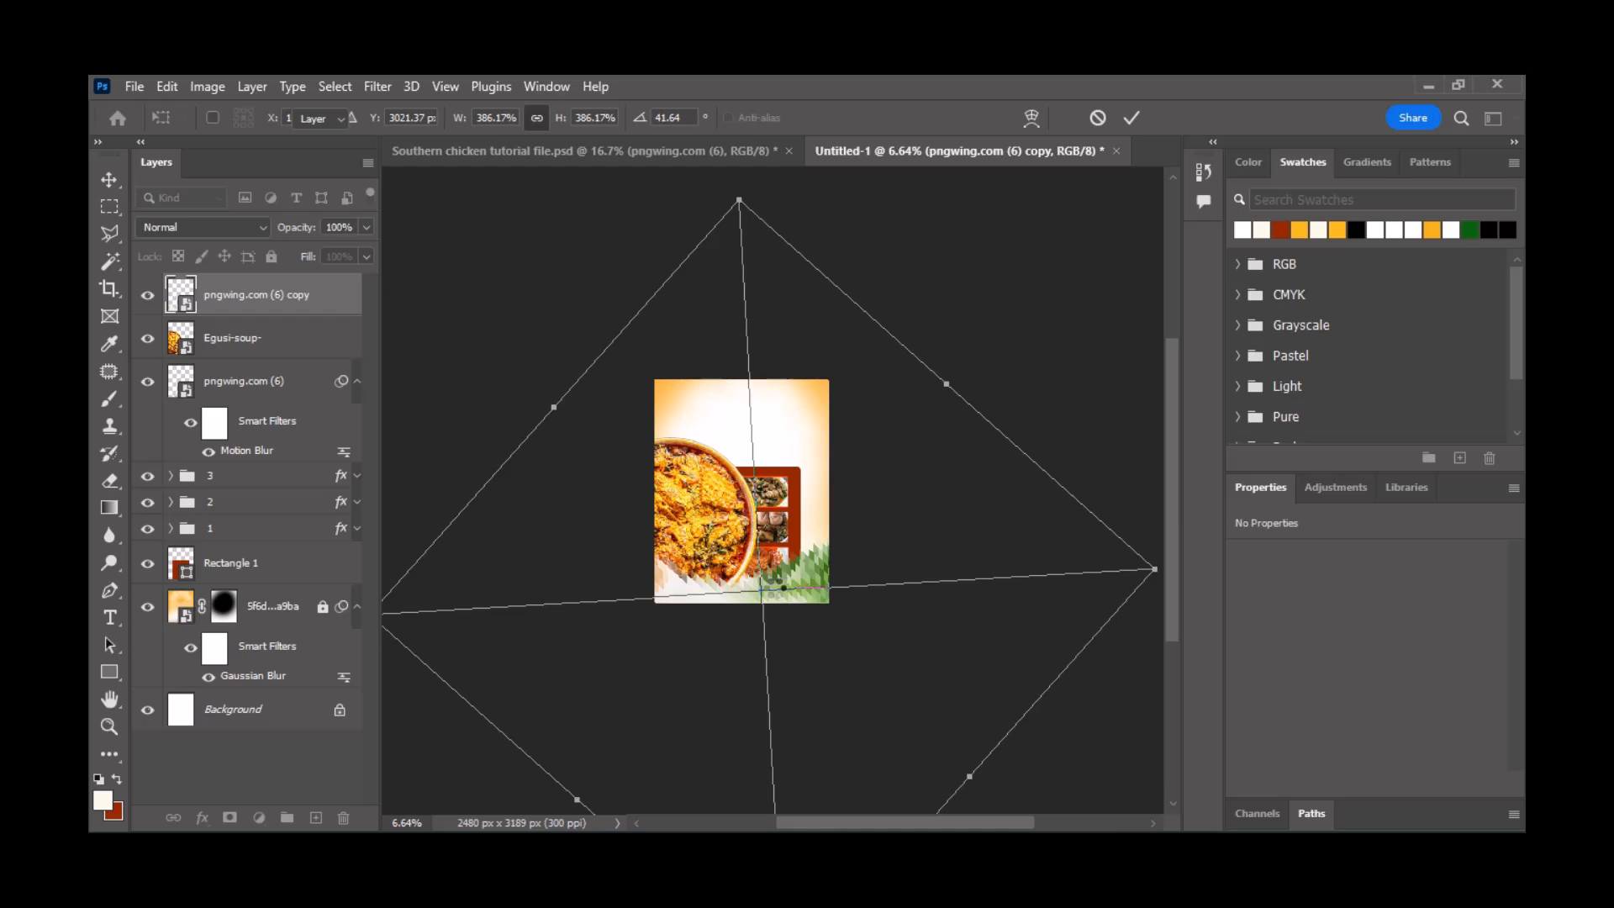
key("Return")
scroll(773, 590, "up", 3)
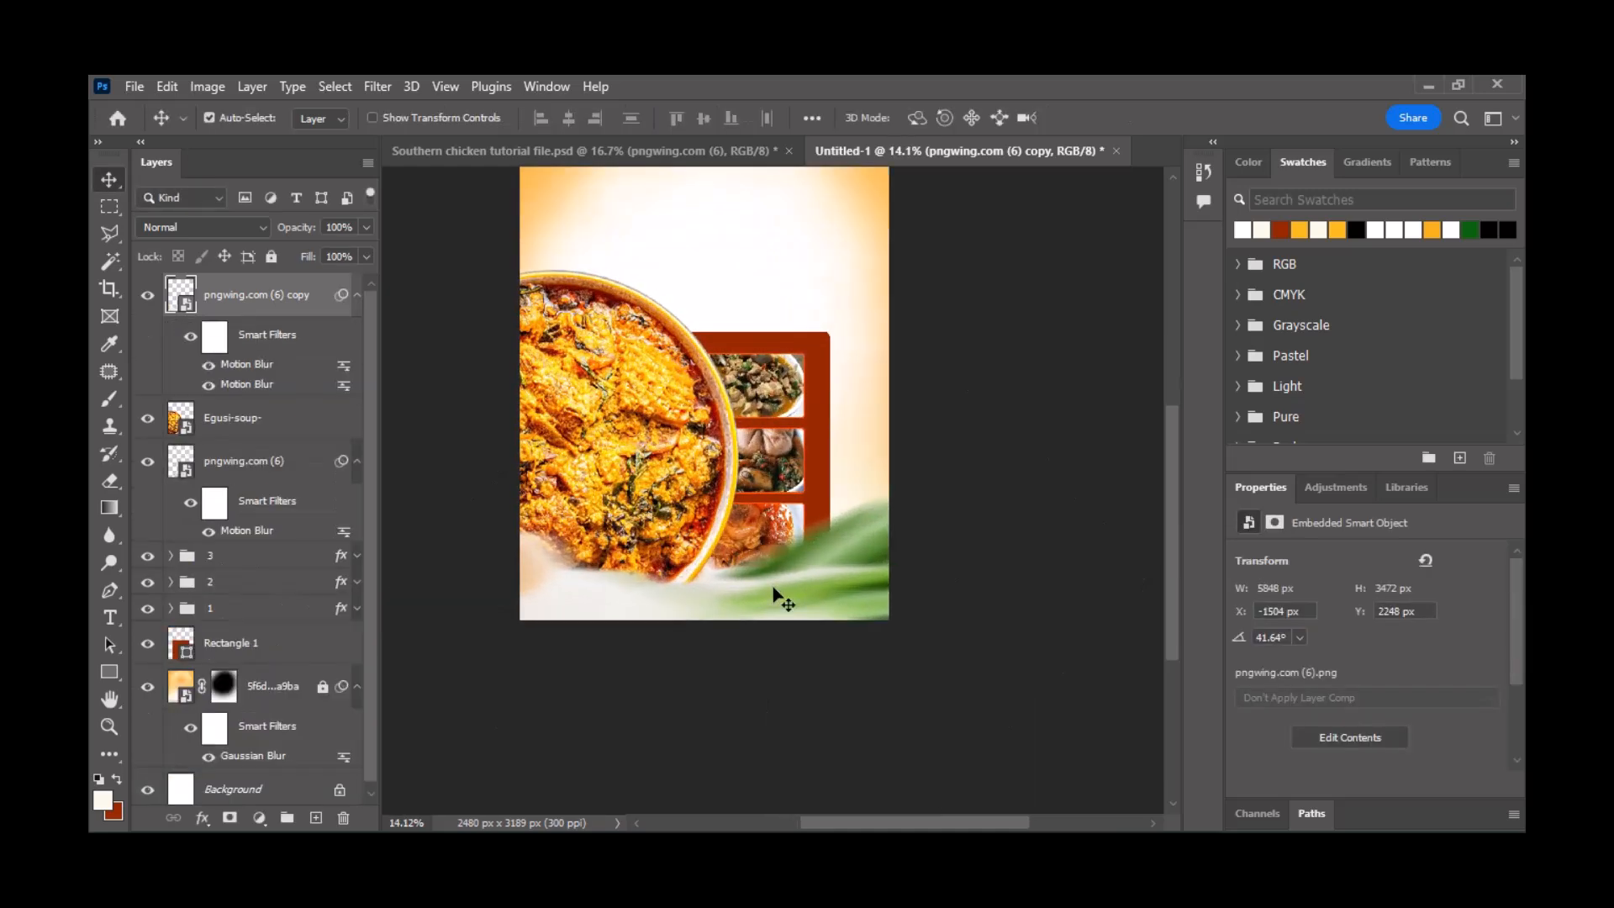
scroll(774, 590, "up", 3)
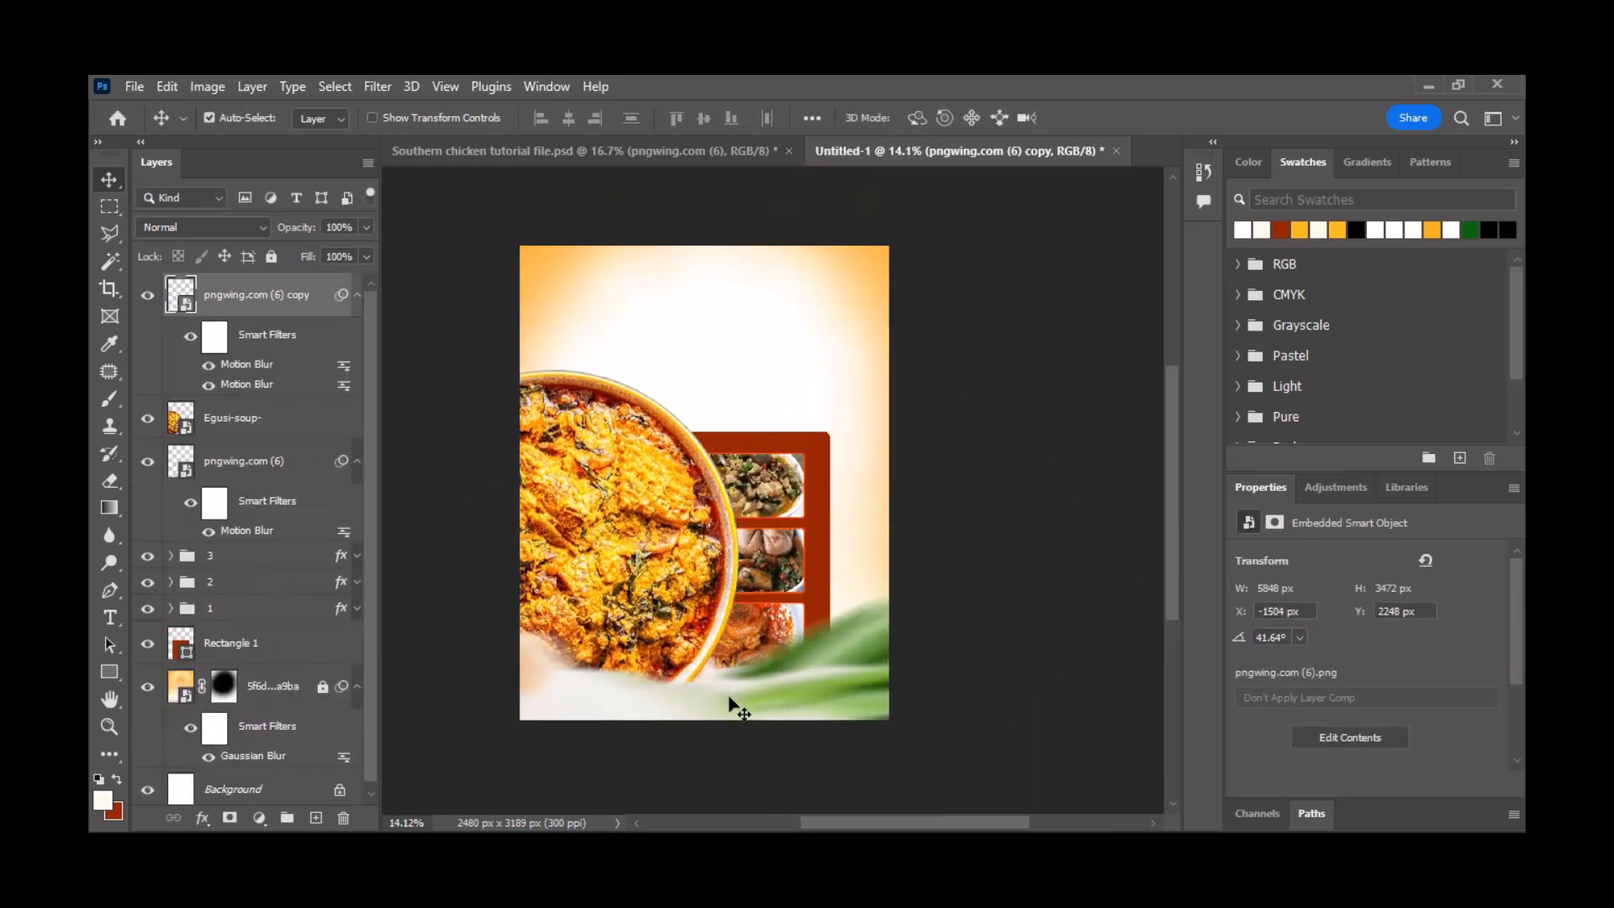
- Put the spring onion copy behind the Egusi-soup layer and move it right to X −604 px, Y 2221 px
left_click_drag(729, 704, 751, 701)
left_click_drag(294, 315, 272, 457)
left_click_drag(726, 693, 874, 699)
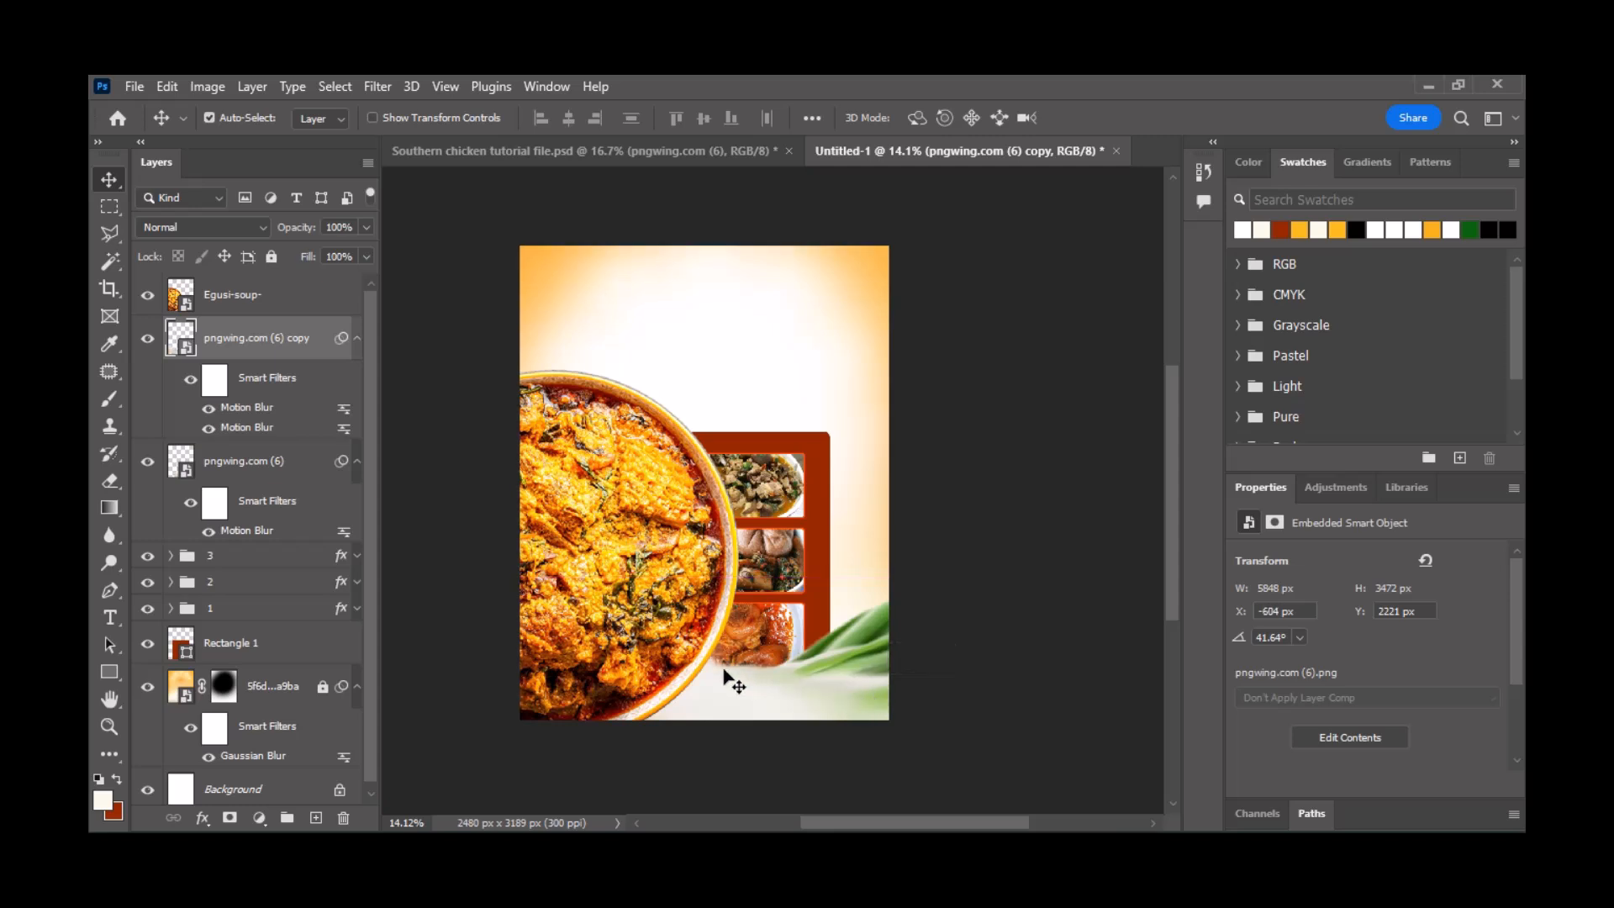
- Select both spring onion layers and nudge them slightly up together
left_click(248, 464, "ctrl")
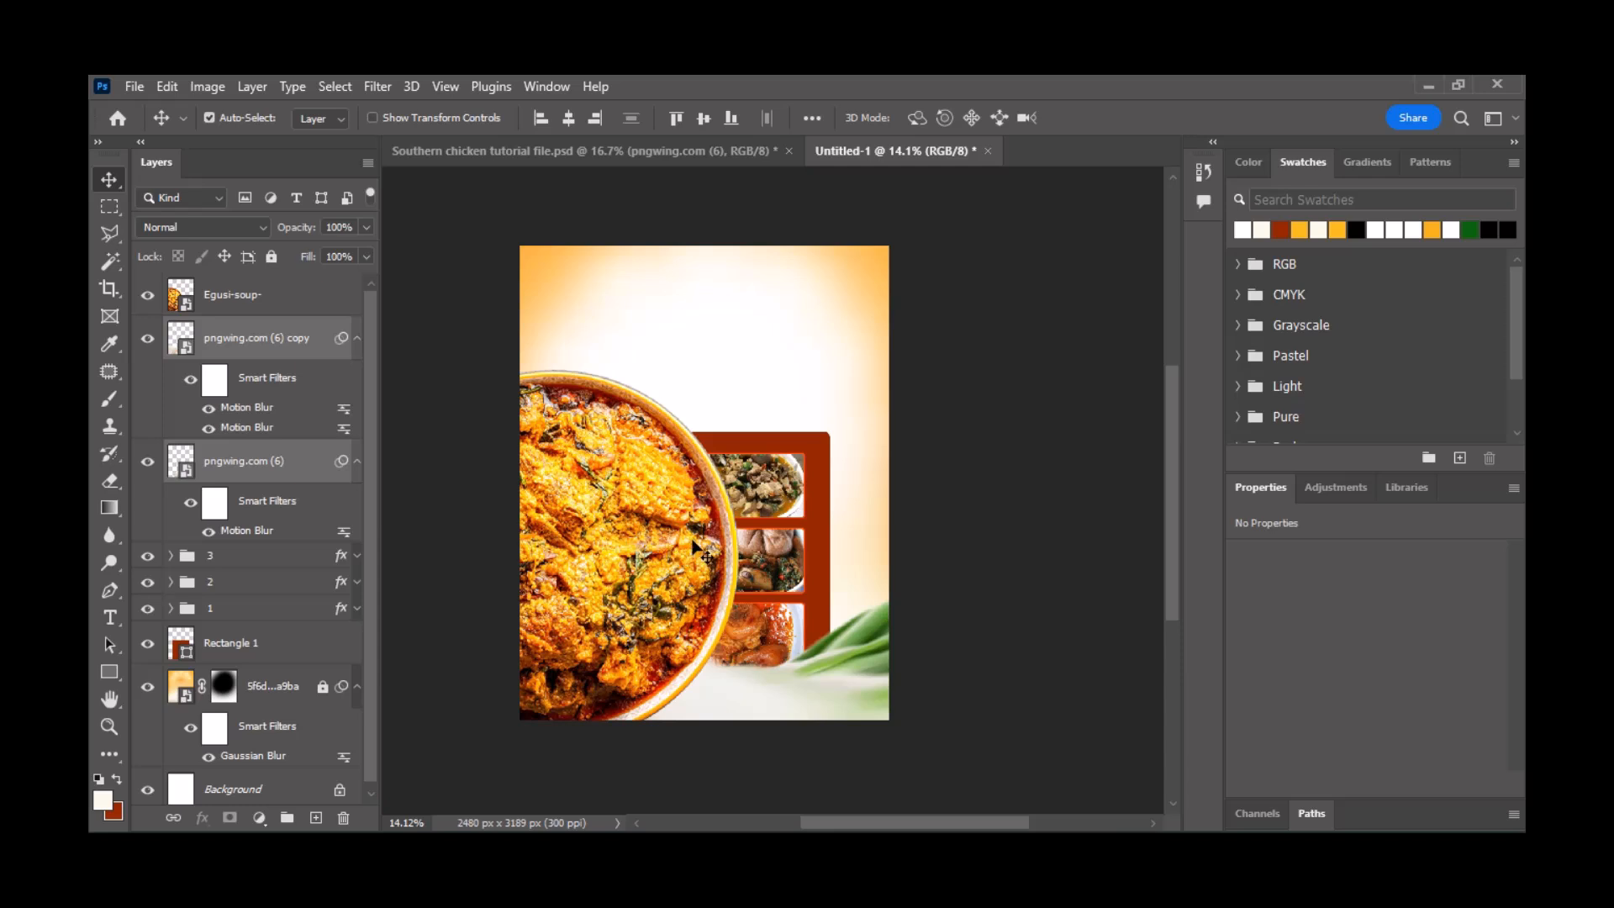
key("shift+Up")
key("shift+Up")
key("shift+Up")
key("shift+Up")
key("shift+Up")
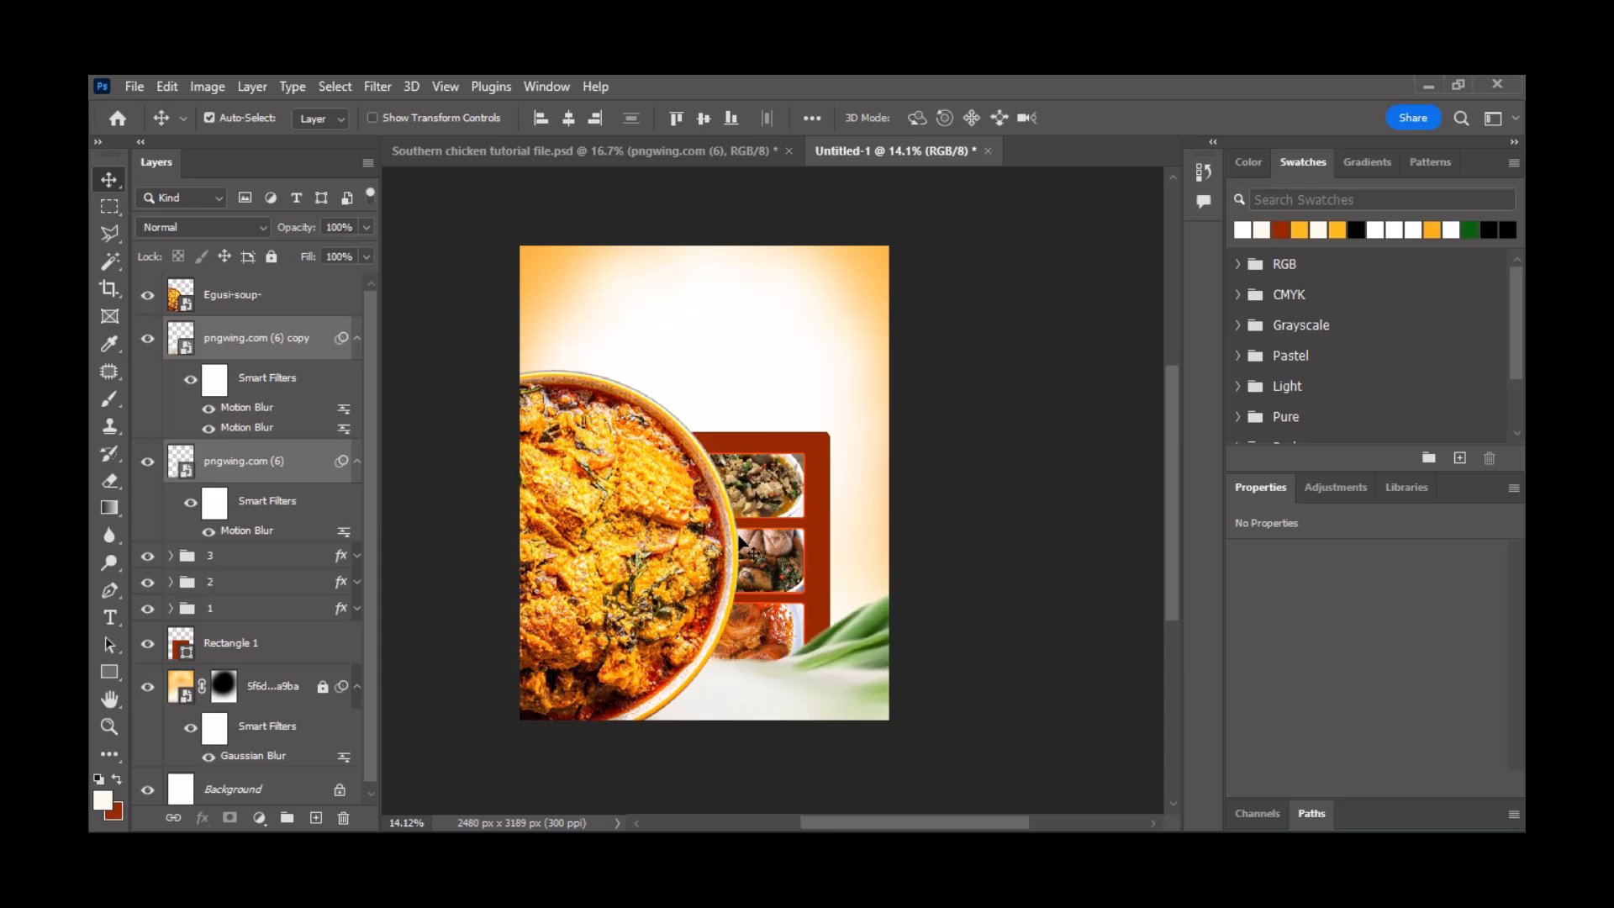
- Select the spring onions, framed food photos and red panel together, raise them to Y 960 px, and clear the selection
left_click(987, 462)
left_click_drag(765, 398, 795, 619)
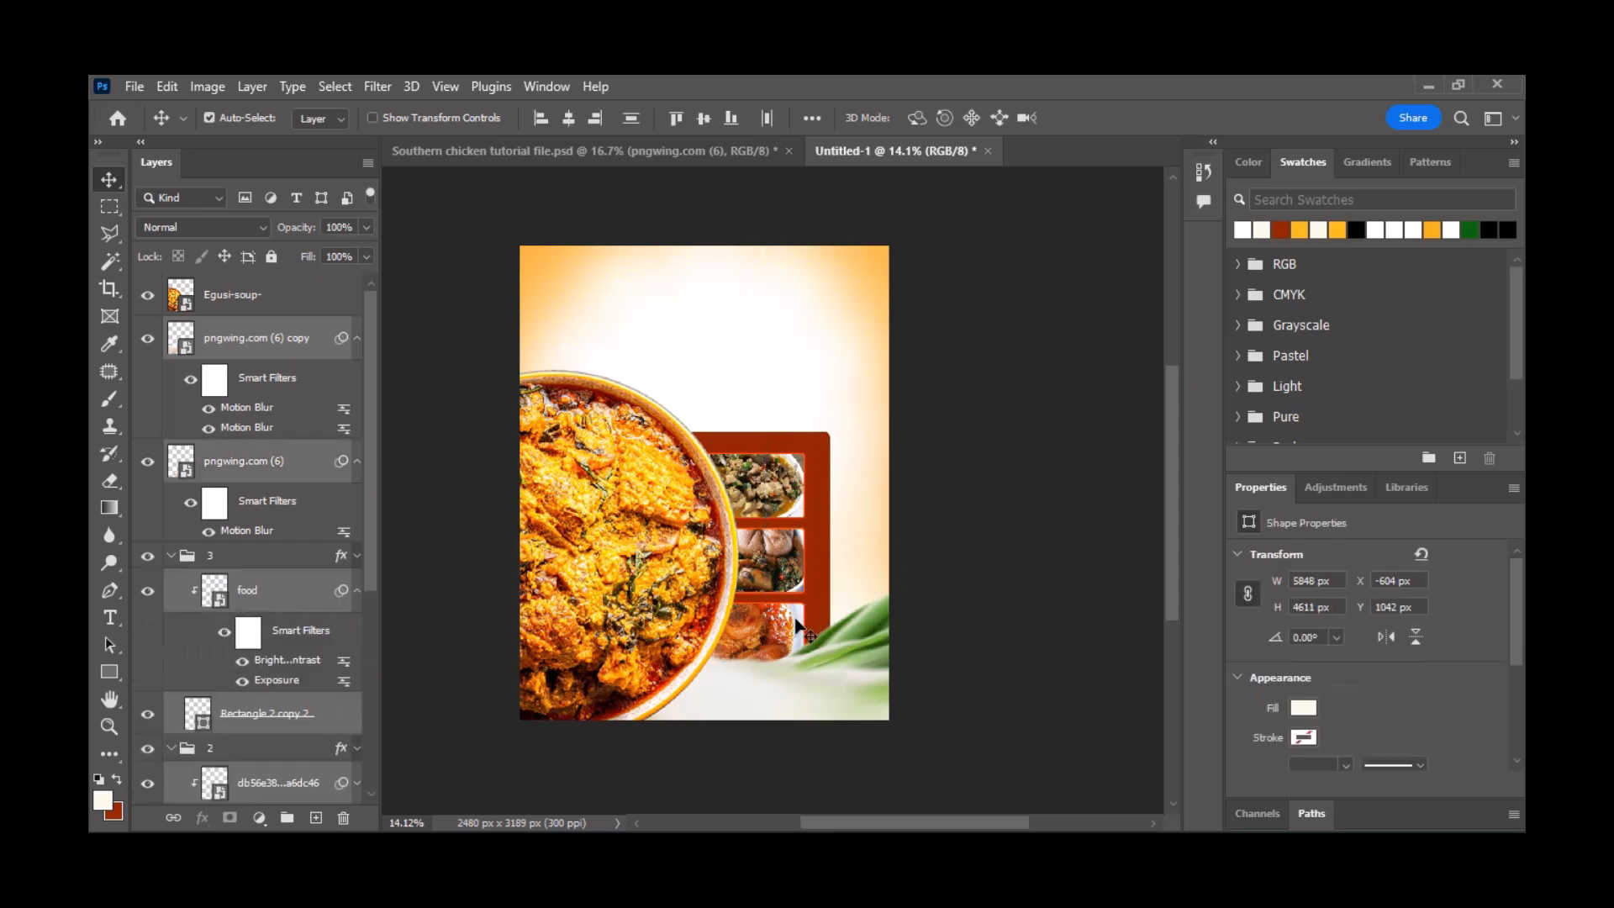
key("Up")
key("Up")
key("Up")
key("Up")
key("Up")
key("Up")
key("Up")
key("Up")
key("Up")
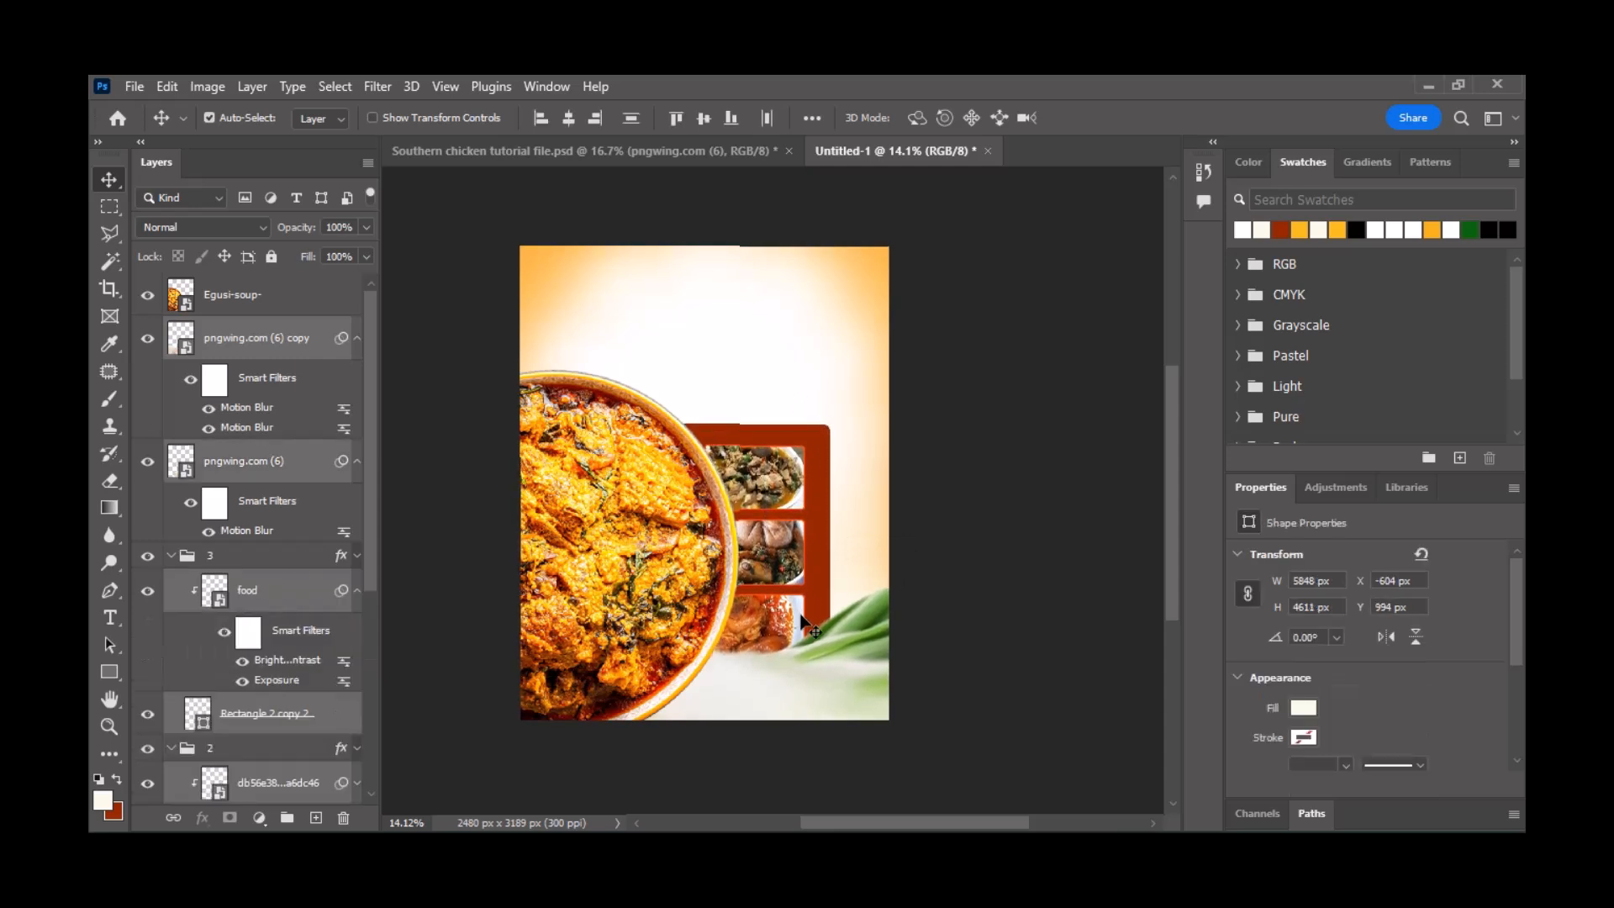
key("Down")
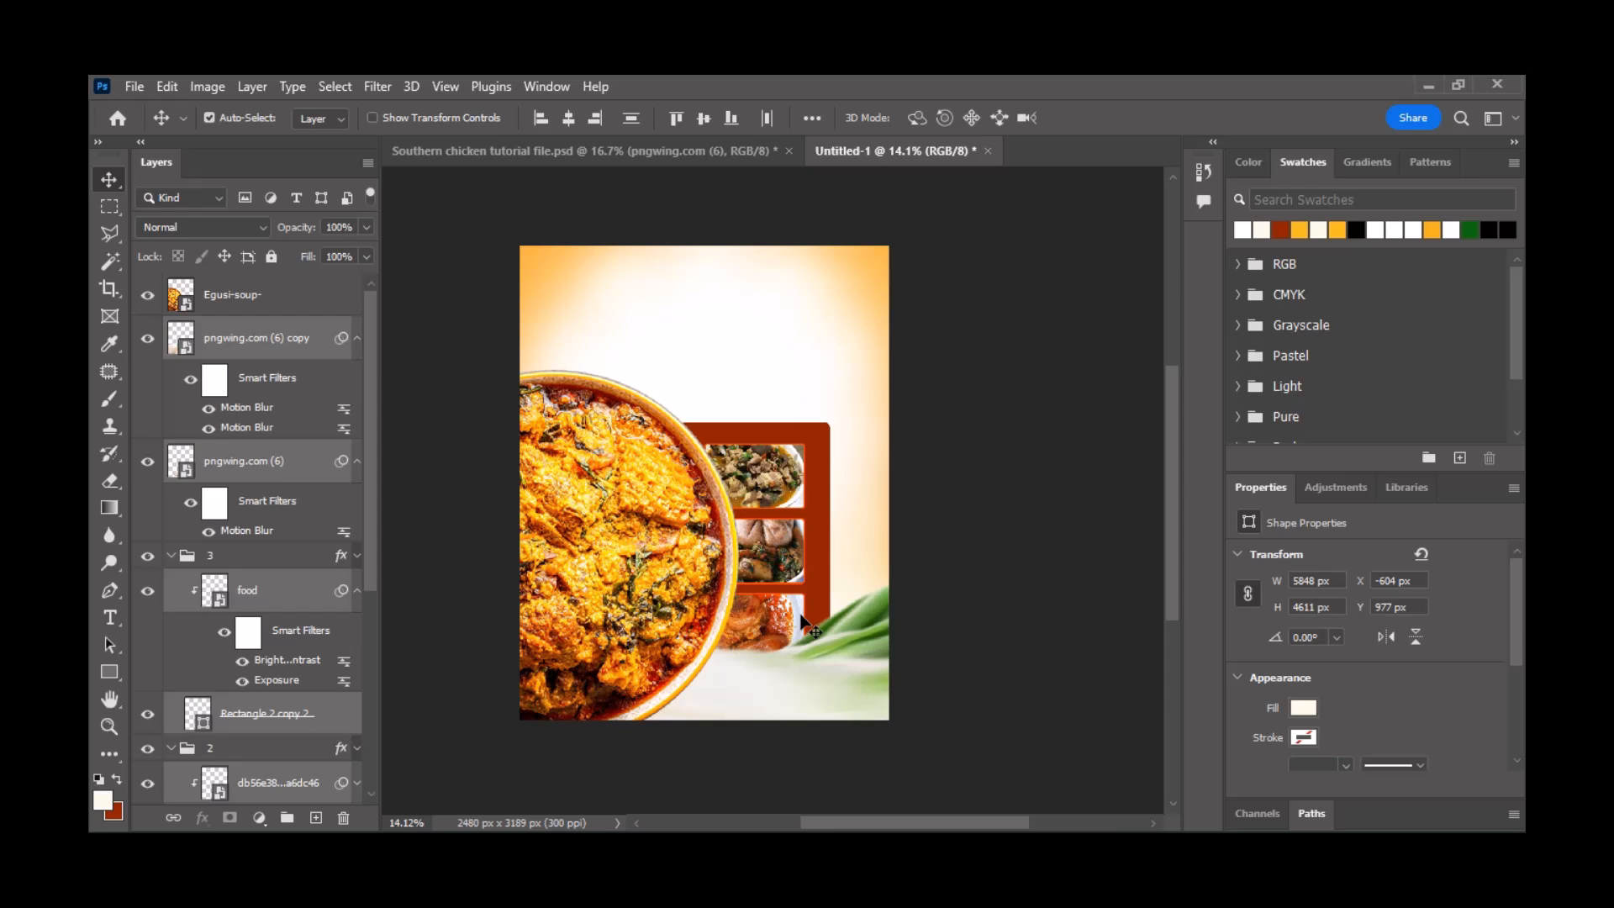
key("Up")
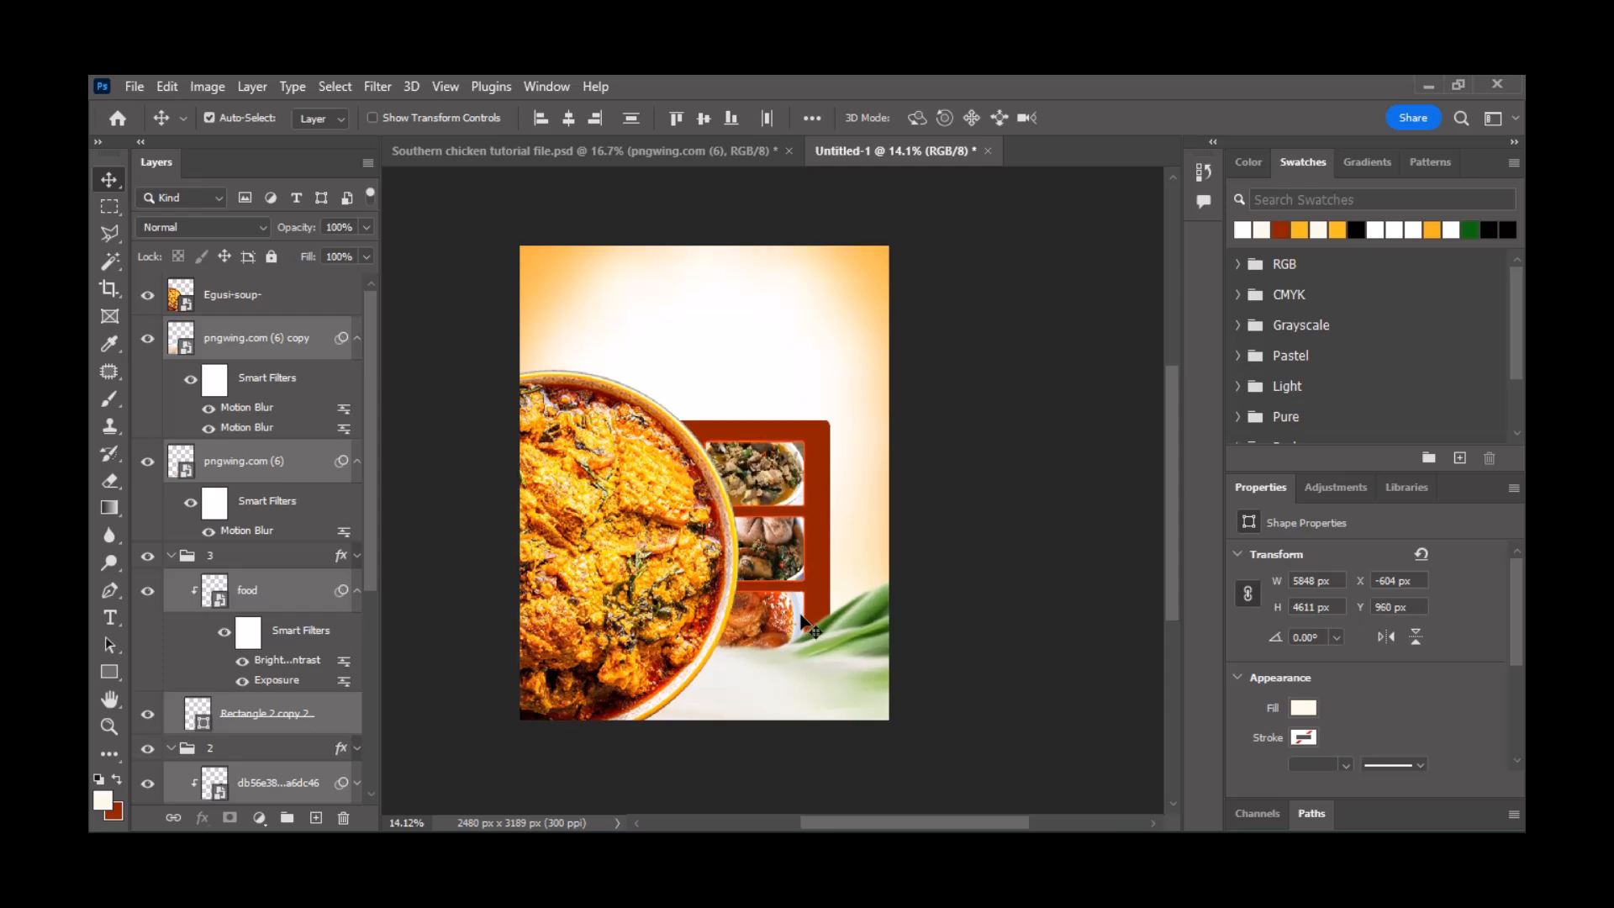
left_click(918, 551)
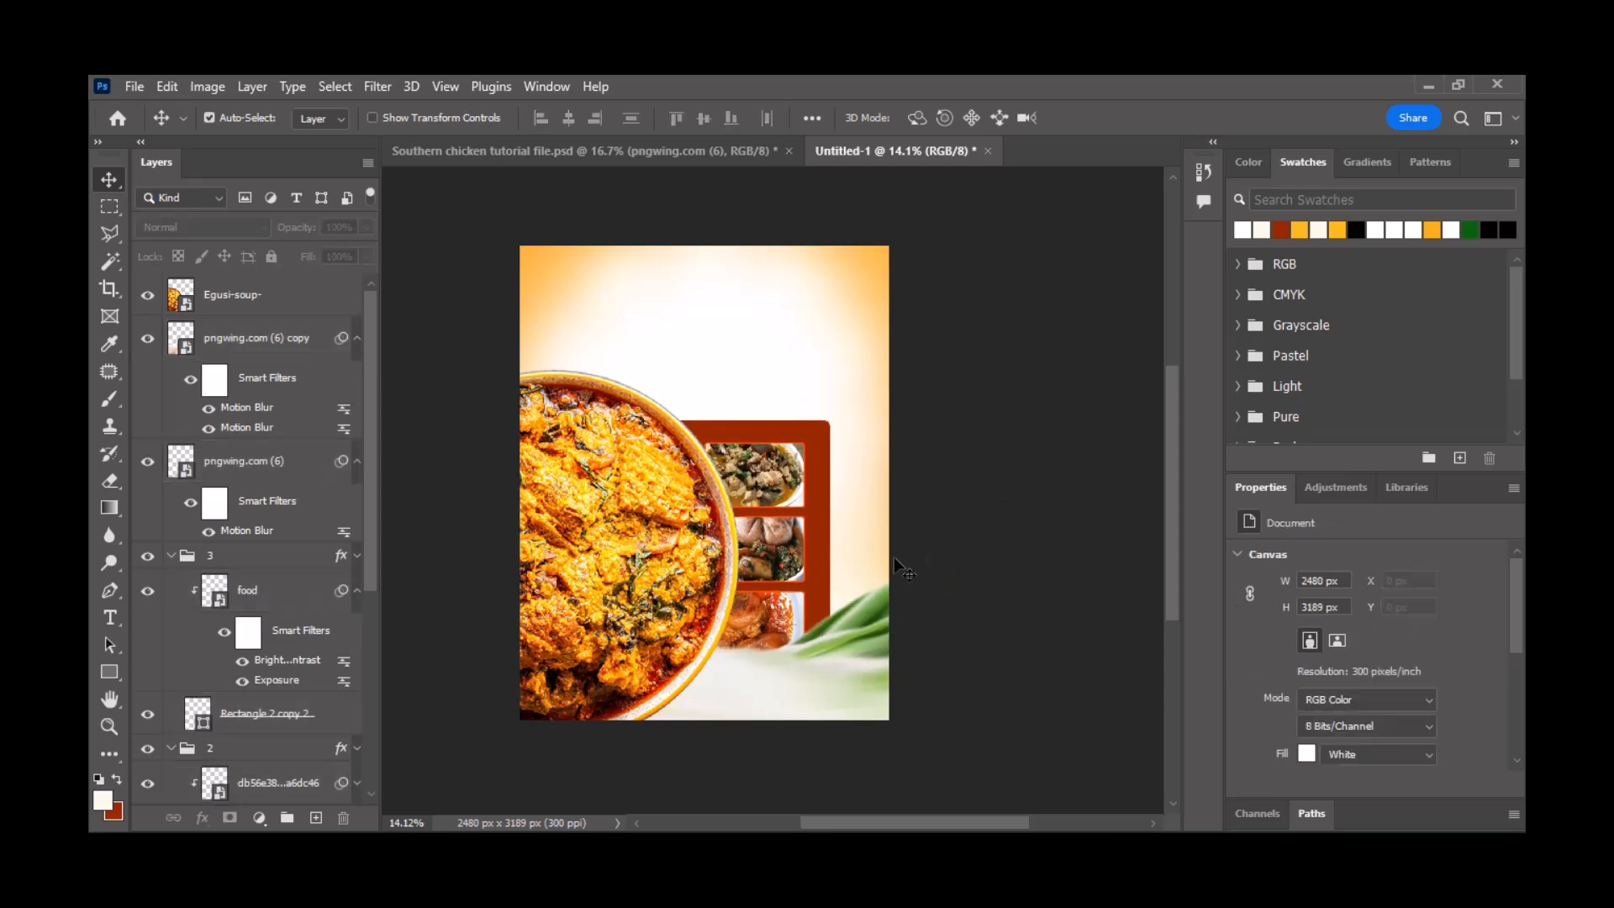
- Shift the Egusi soup bowl slightly up and to the right over the edge of the red panel
left_click(808, 677)
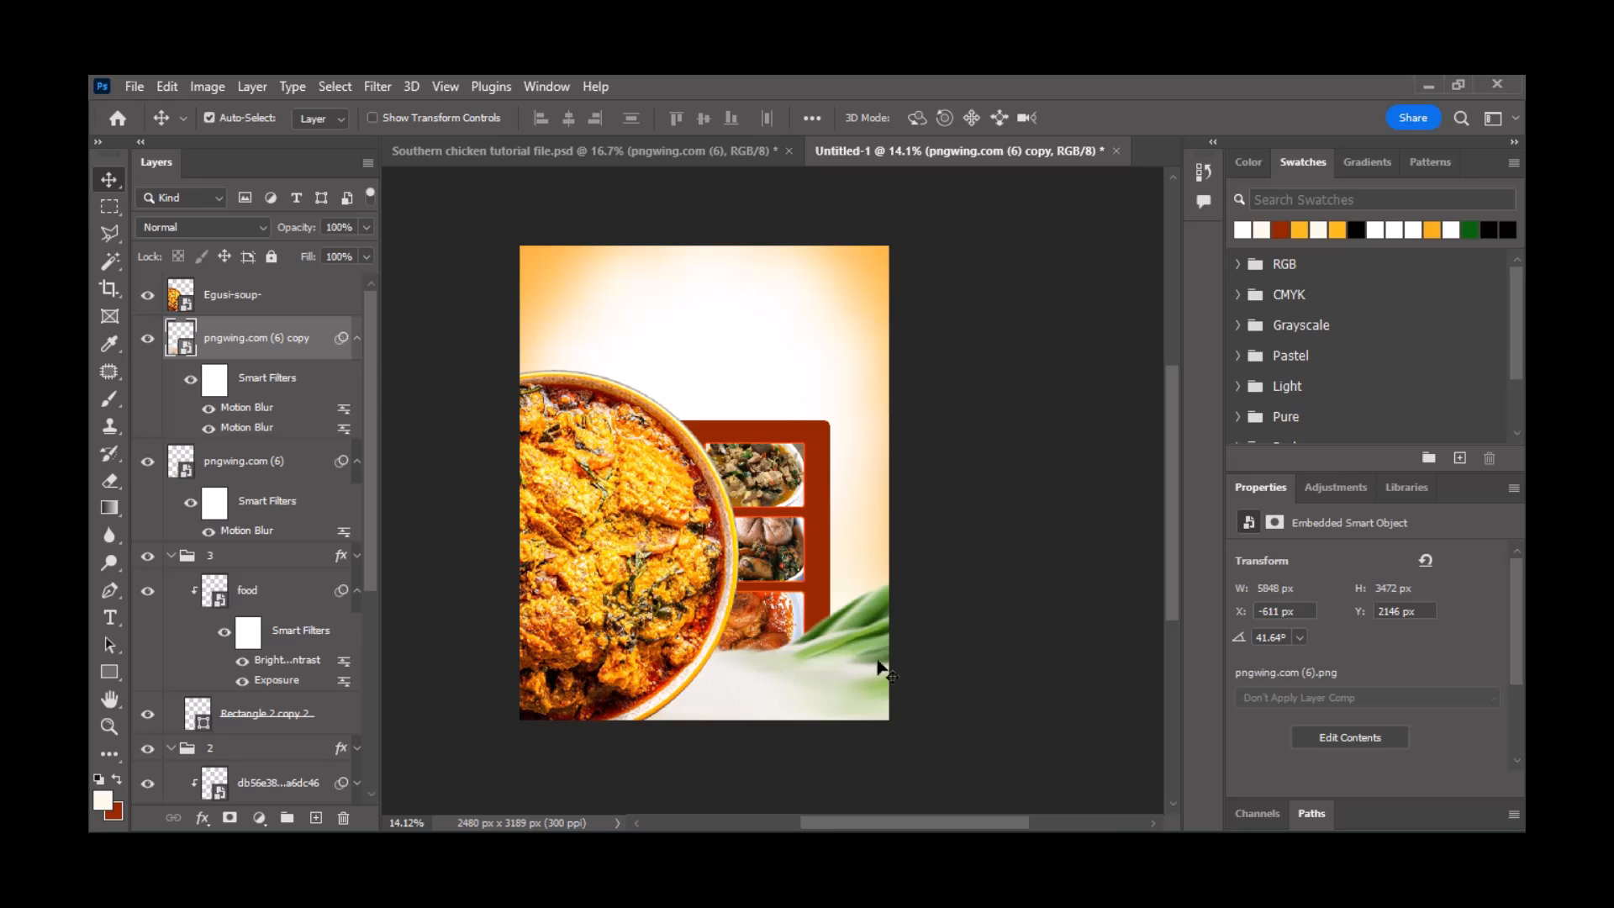
left_click_drag(653, 561, 653, 569)
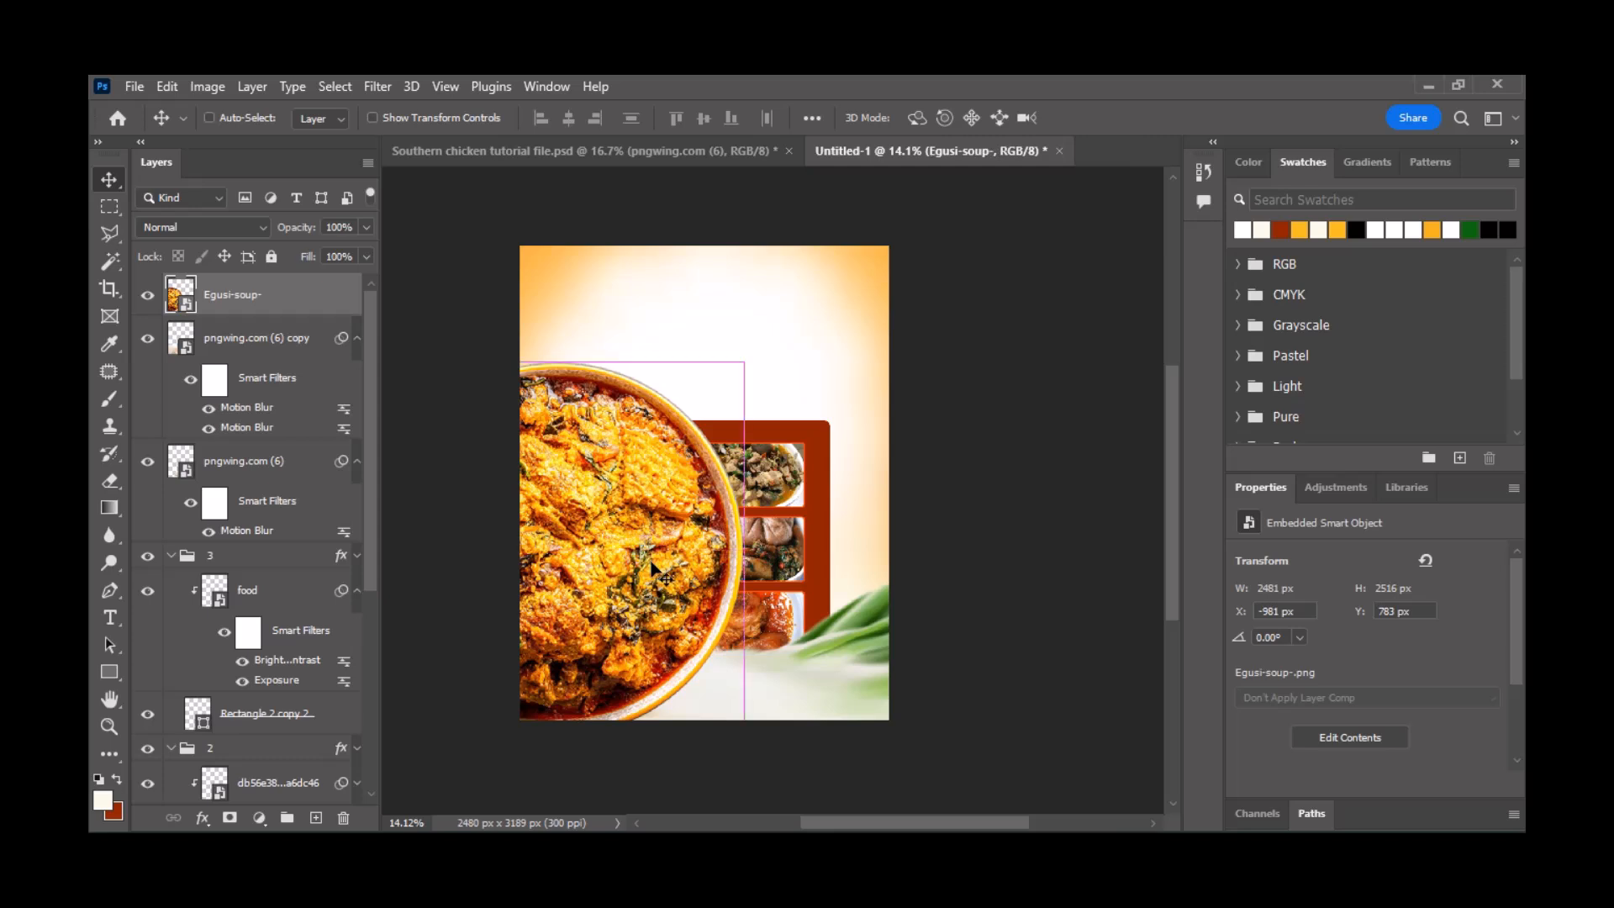
- Enlarge the Egusi soup bowl to 2690 × 2728 px and position it at X −1197 px, Y 680 px
key("ctrl+t")
scroll(639, 546, "down", 1)
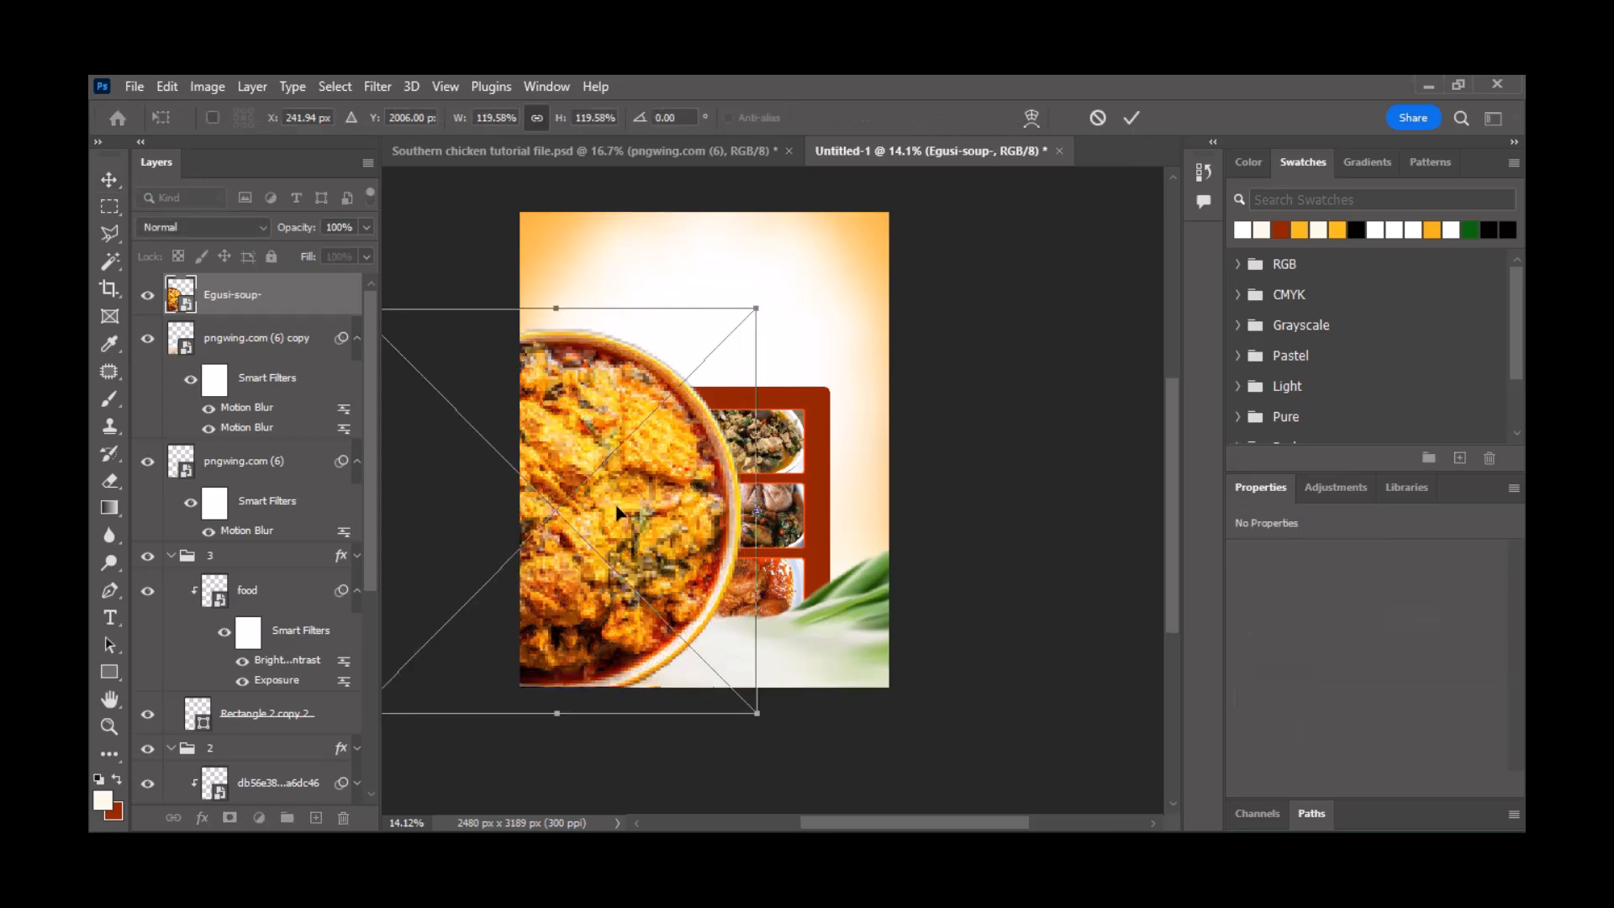
scroll(616, 512, "left", 4)
left_click_drag(495, 515, 462, 511)
double_click(751, 502)
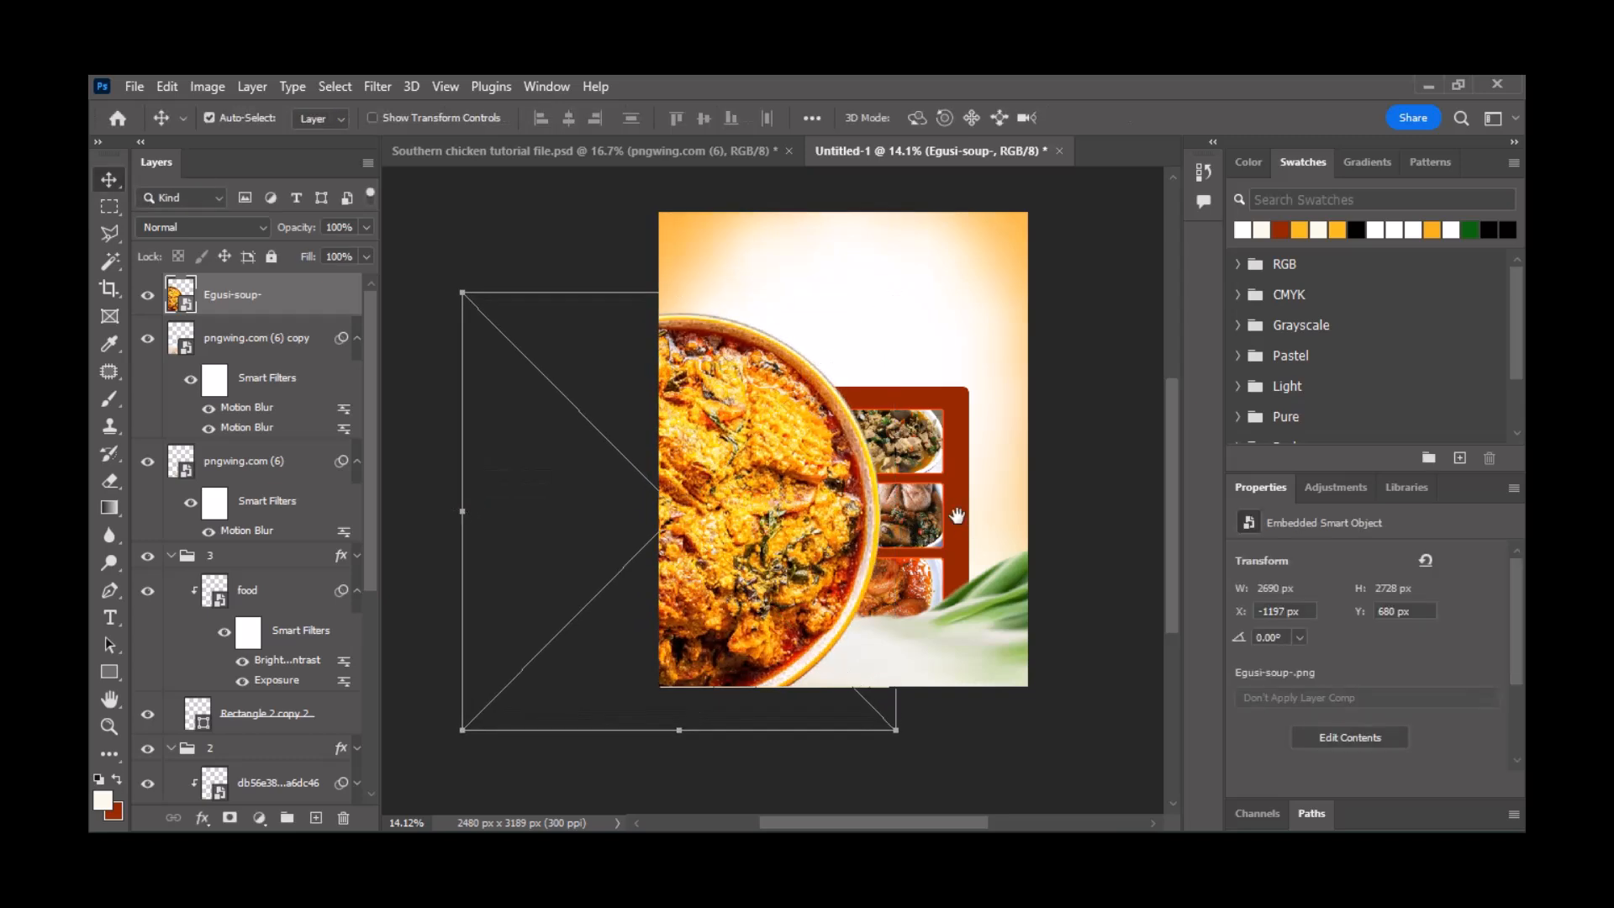
left_click_drag(956, 521, 889, 551)
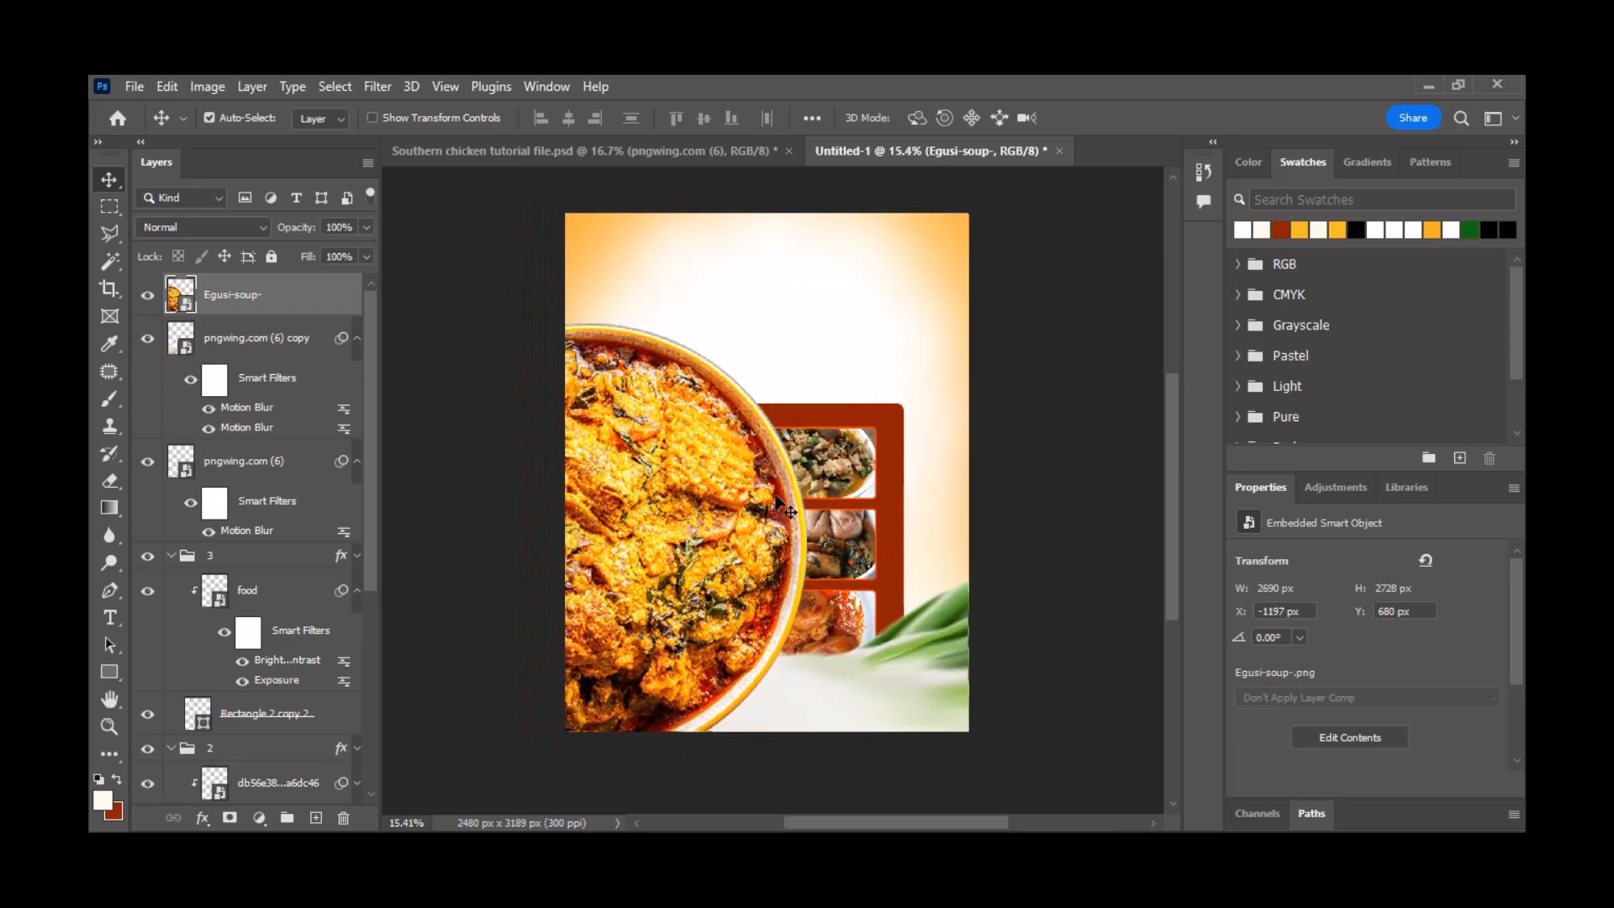
- Apply the Sharpen filter to the Egusi-soup layer
scroll(781, 502, "up", 3)
scroll(780, 502, "down", 2)
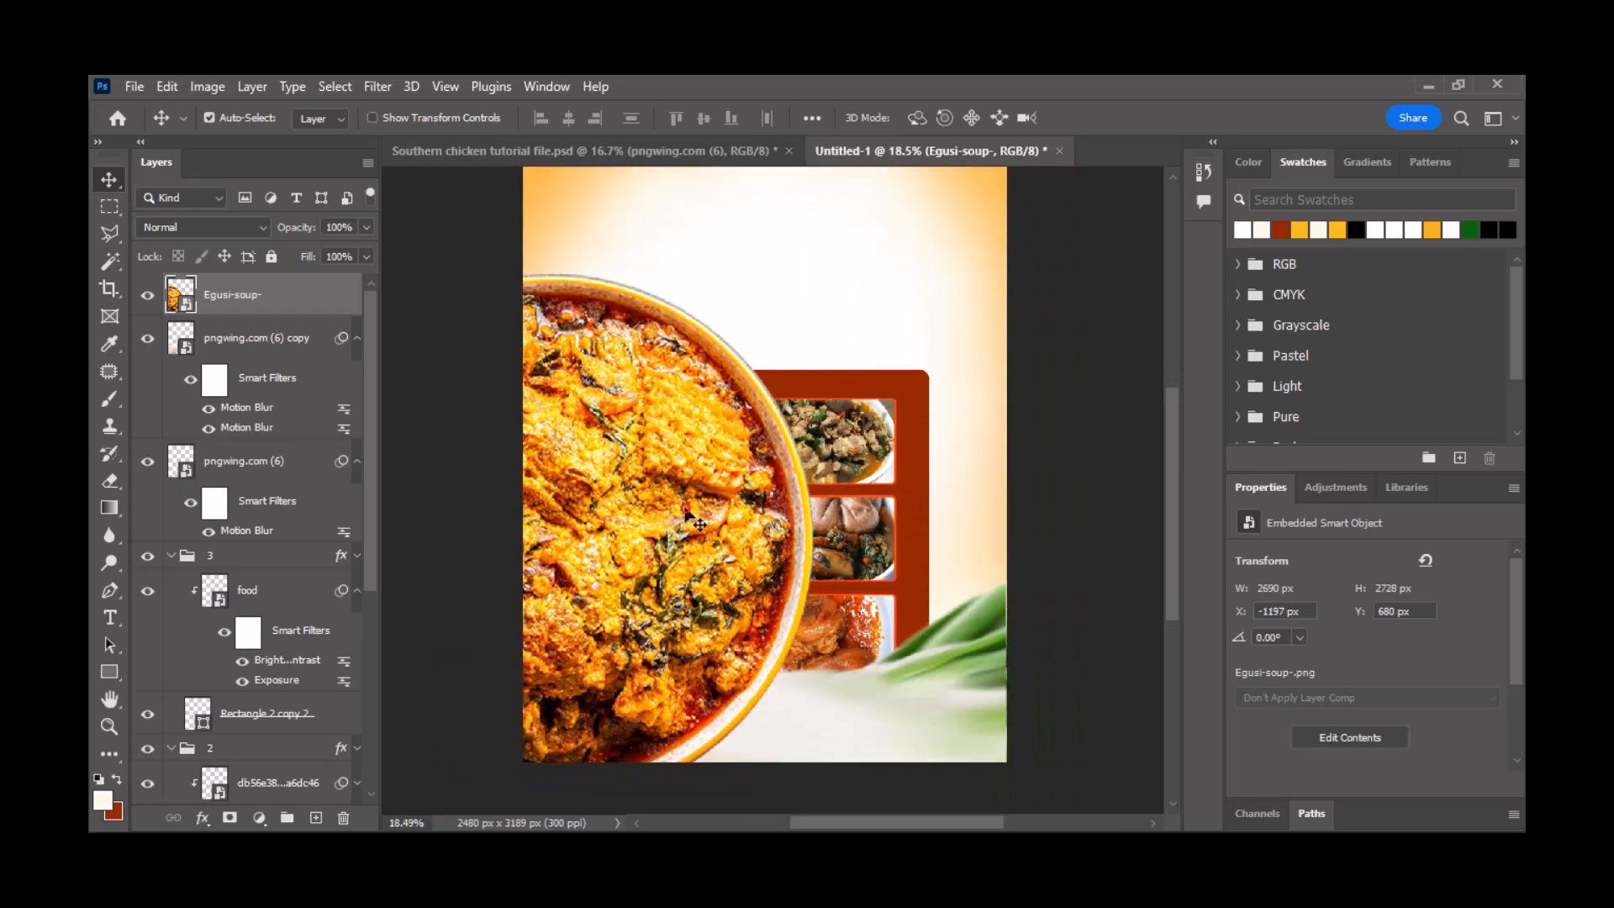
left_click(378, 86)
mouse_move(454, 434)
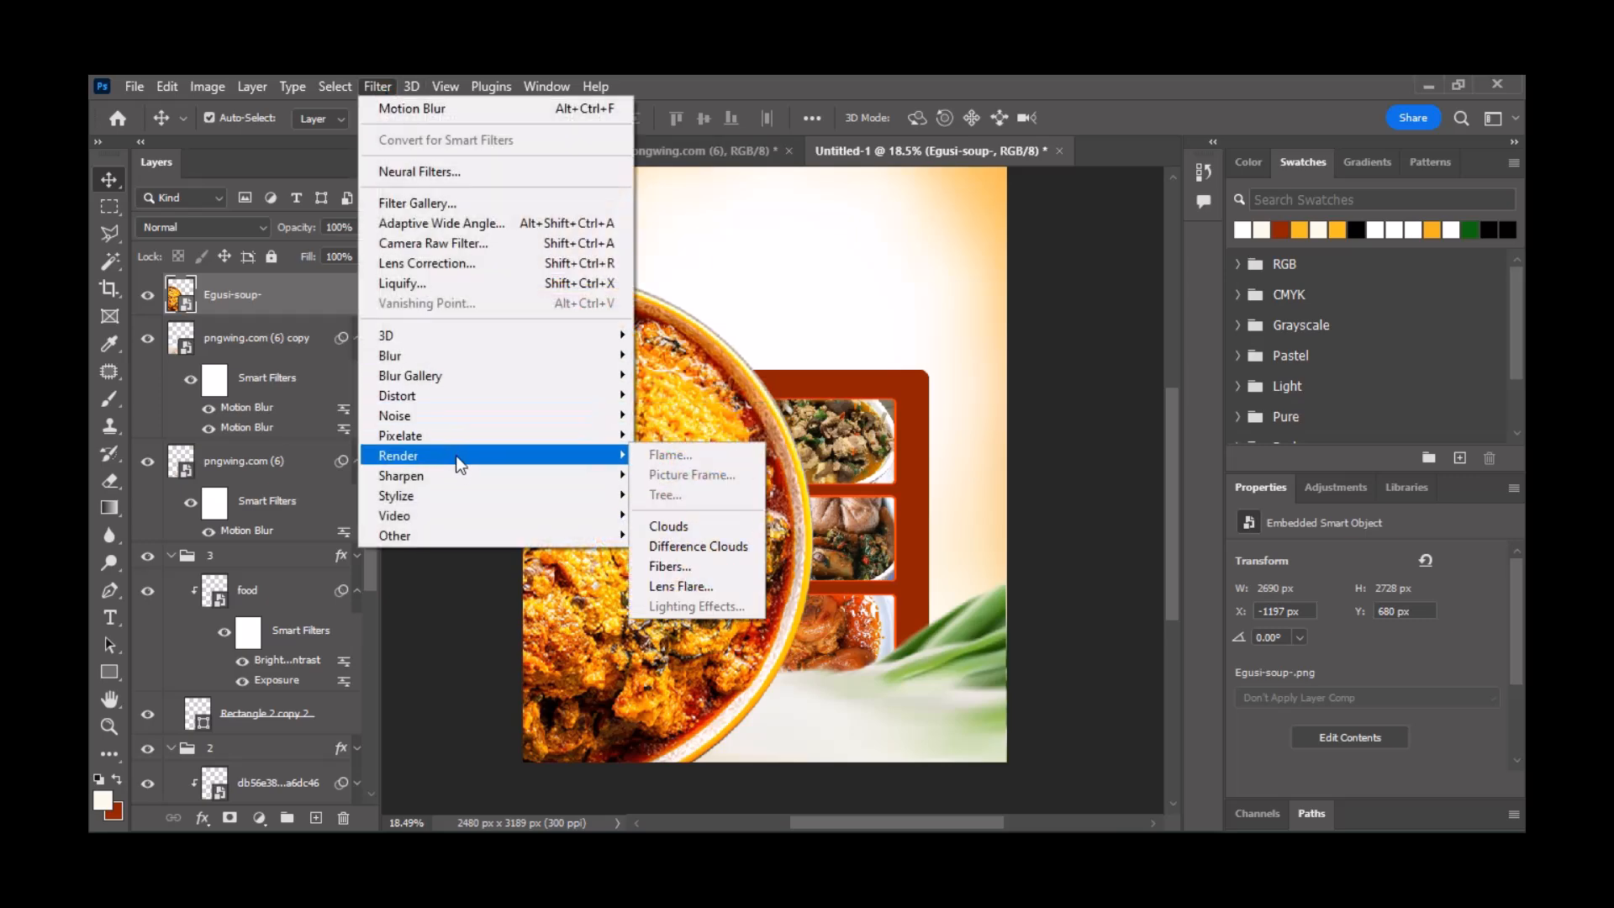
mouse_move(459, 466)
left_click(664, 475)
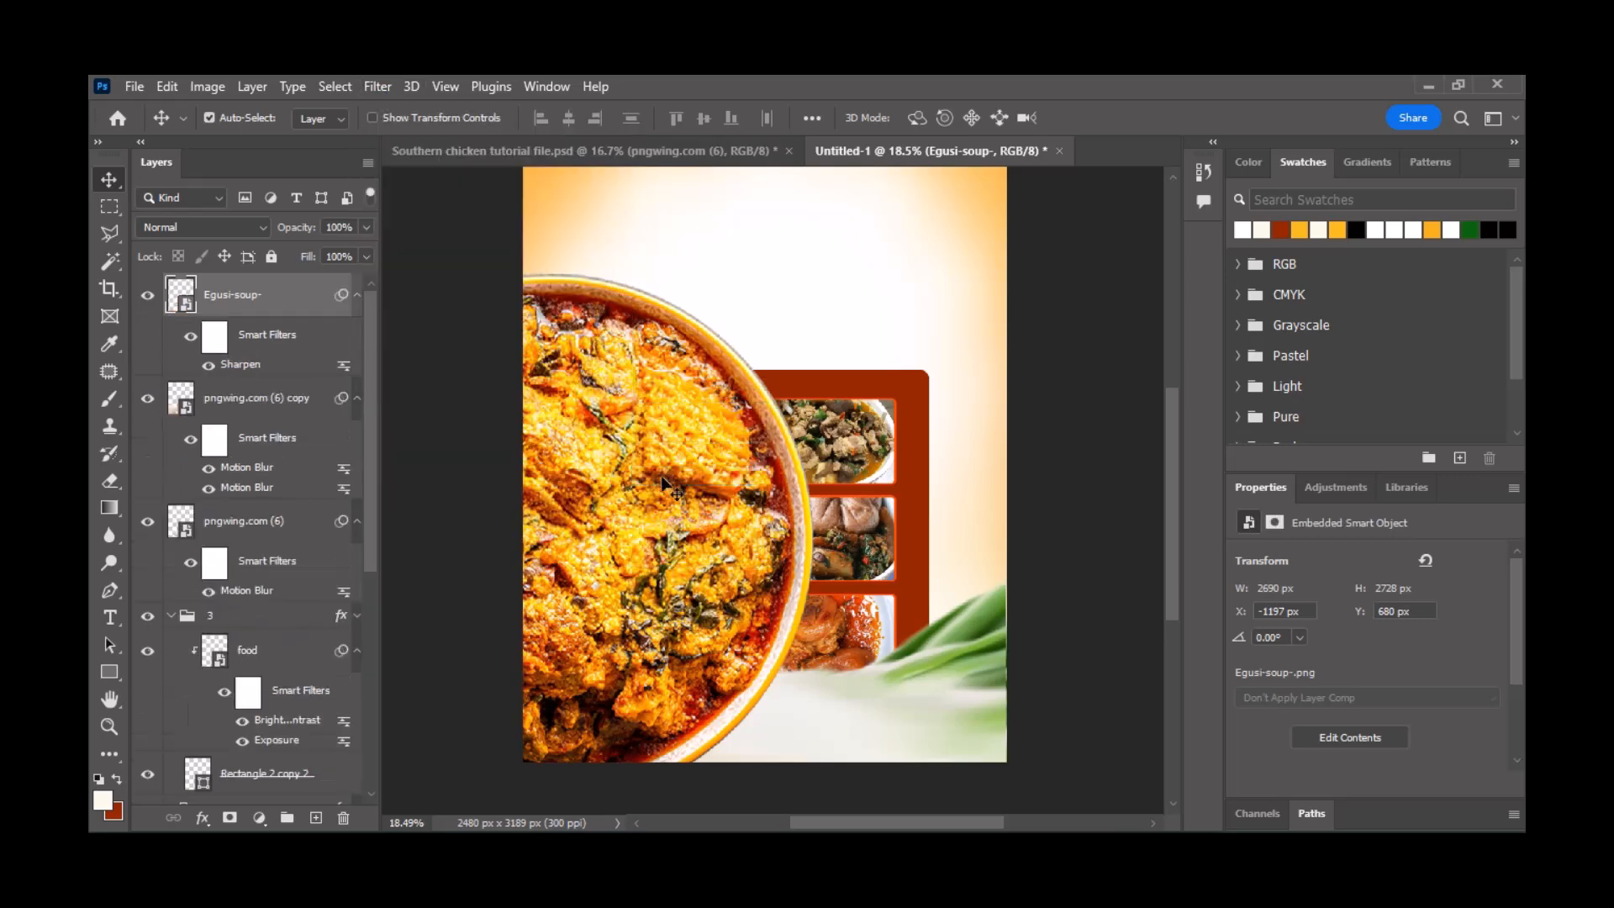
scroll(773, 477, "down", 3)
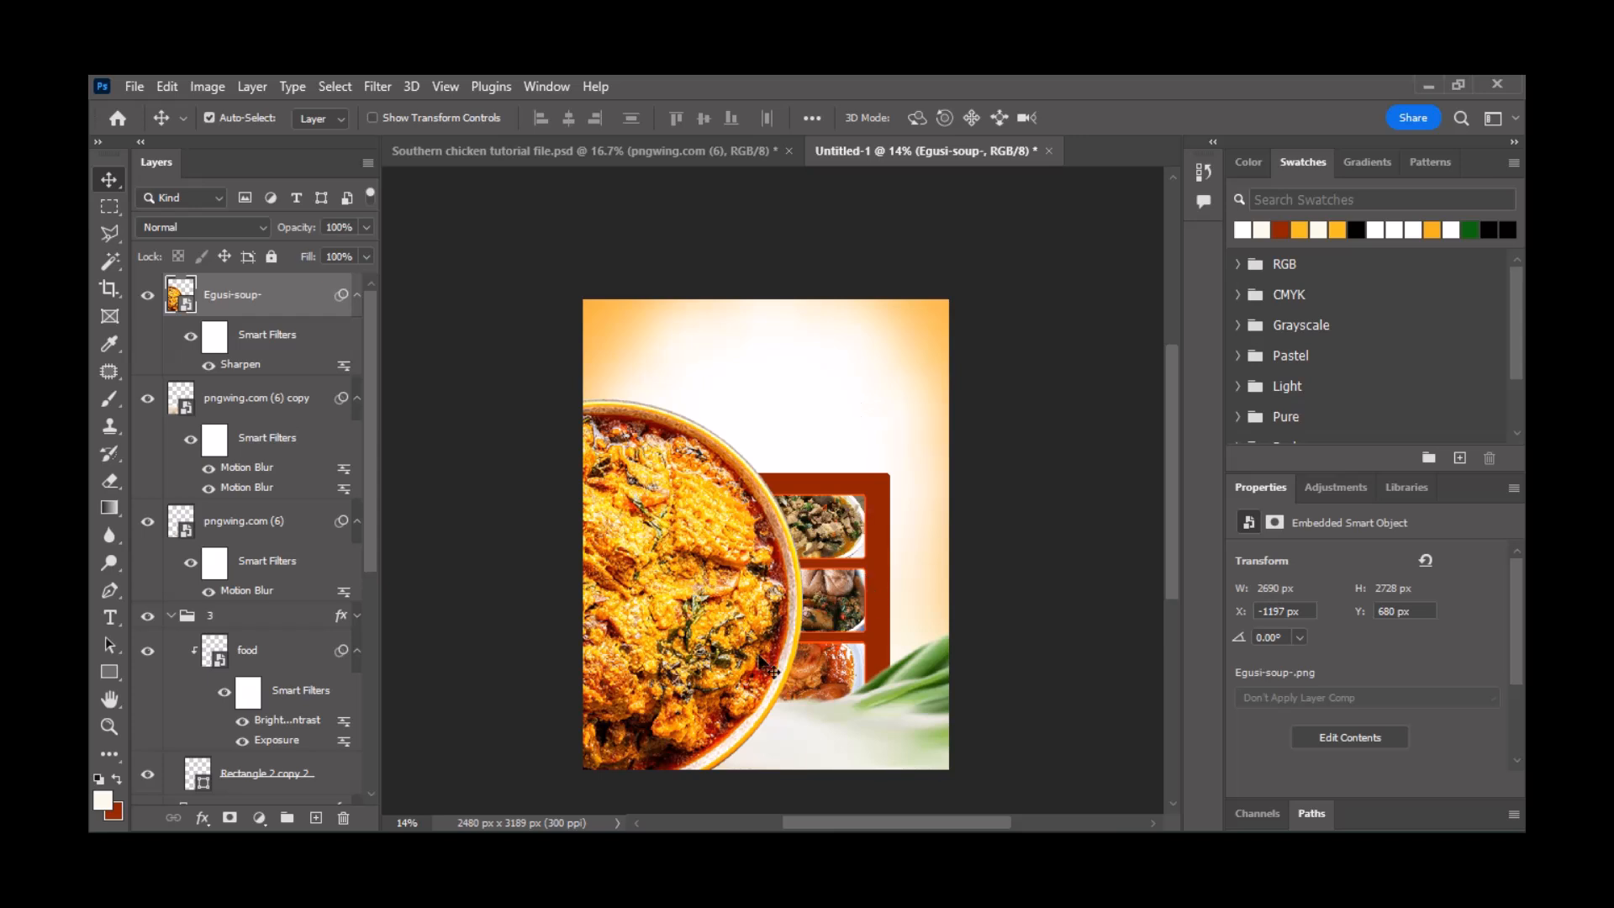
- Collapse the layer groups 3, 2 and 1 that hold the framed food photos
left_click(853, 672)
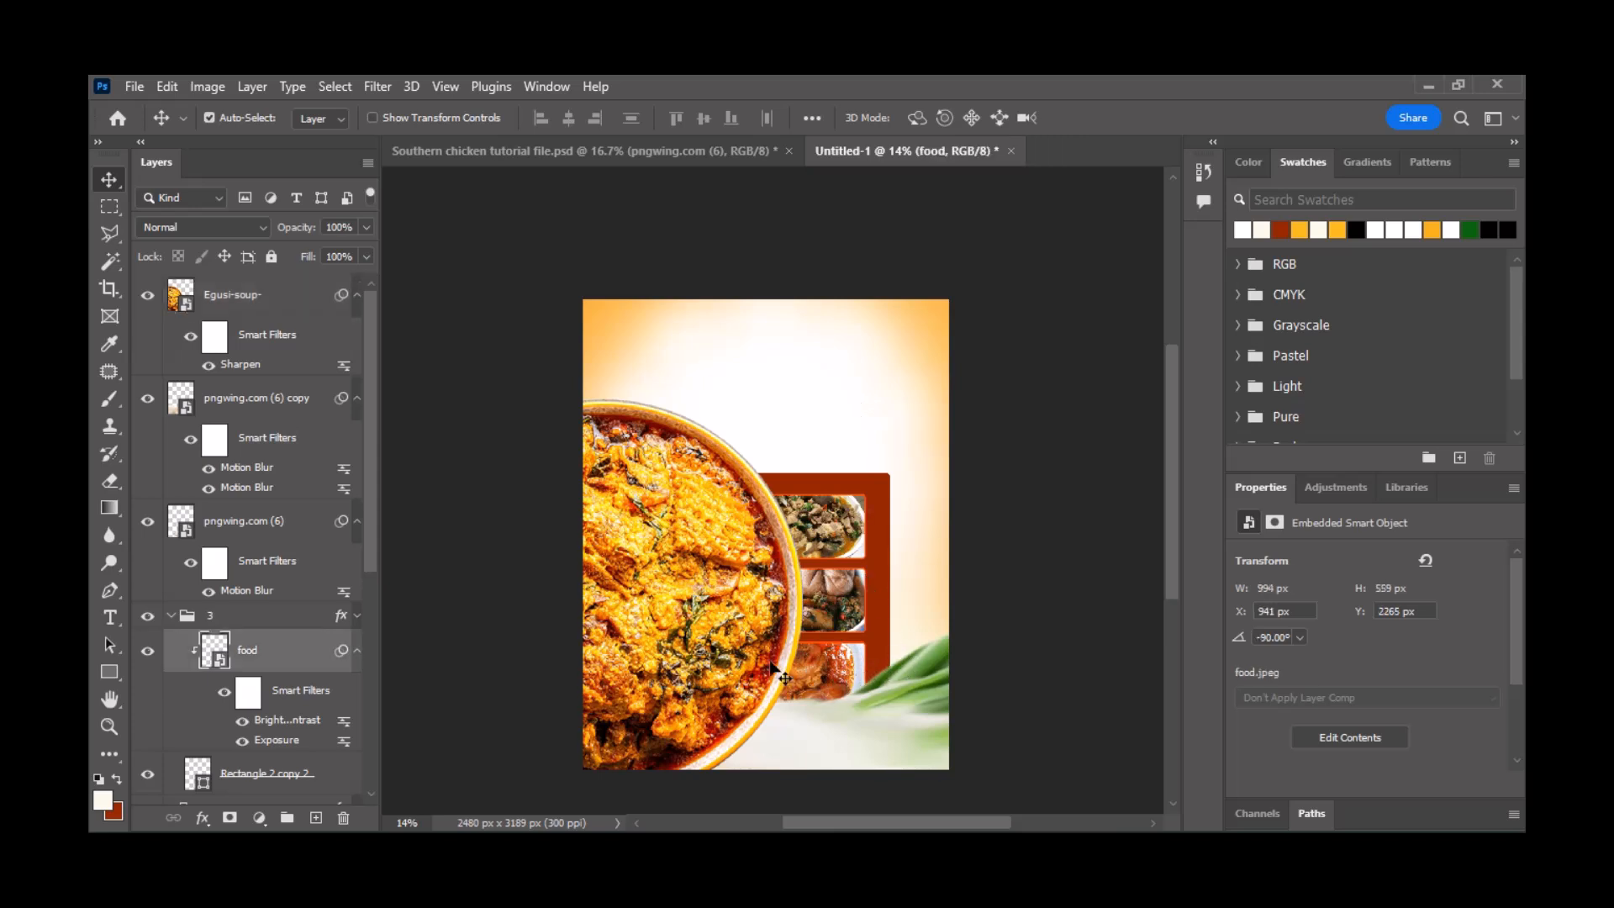
left_click(170, 616)
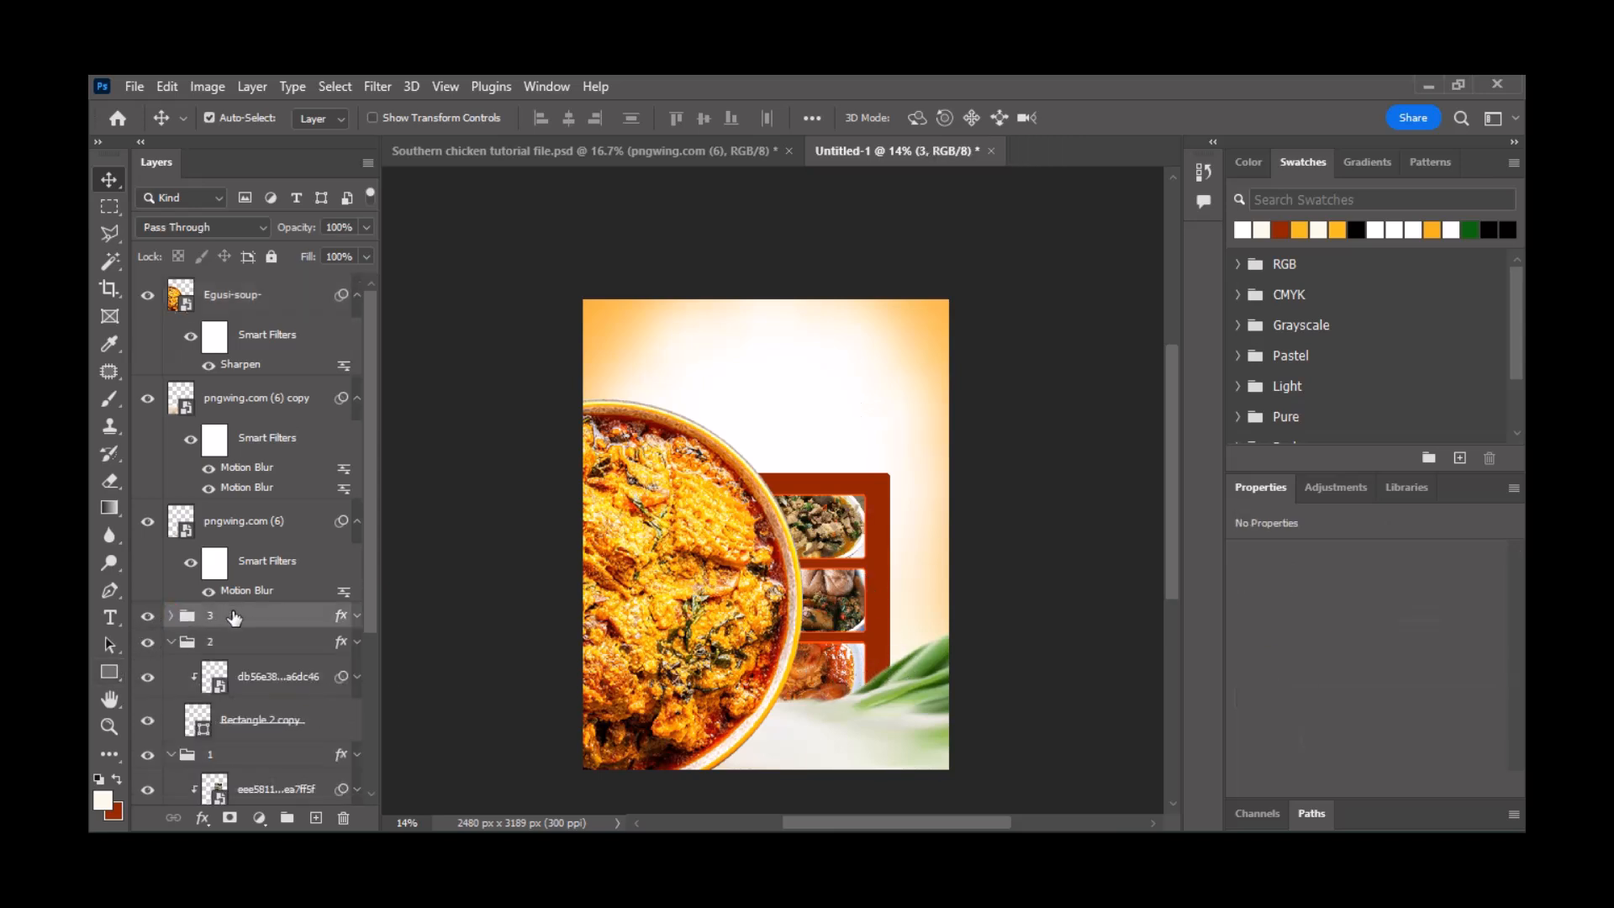
left_click(187, 644)
left_click(171, 642)
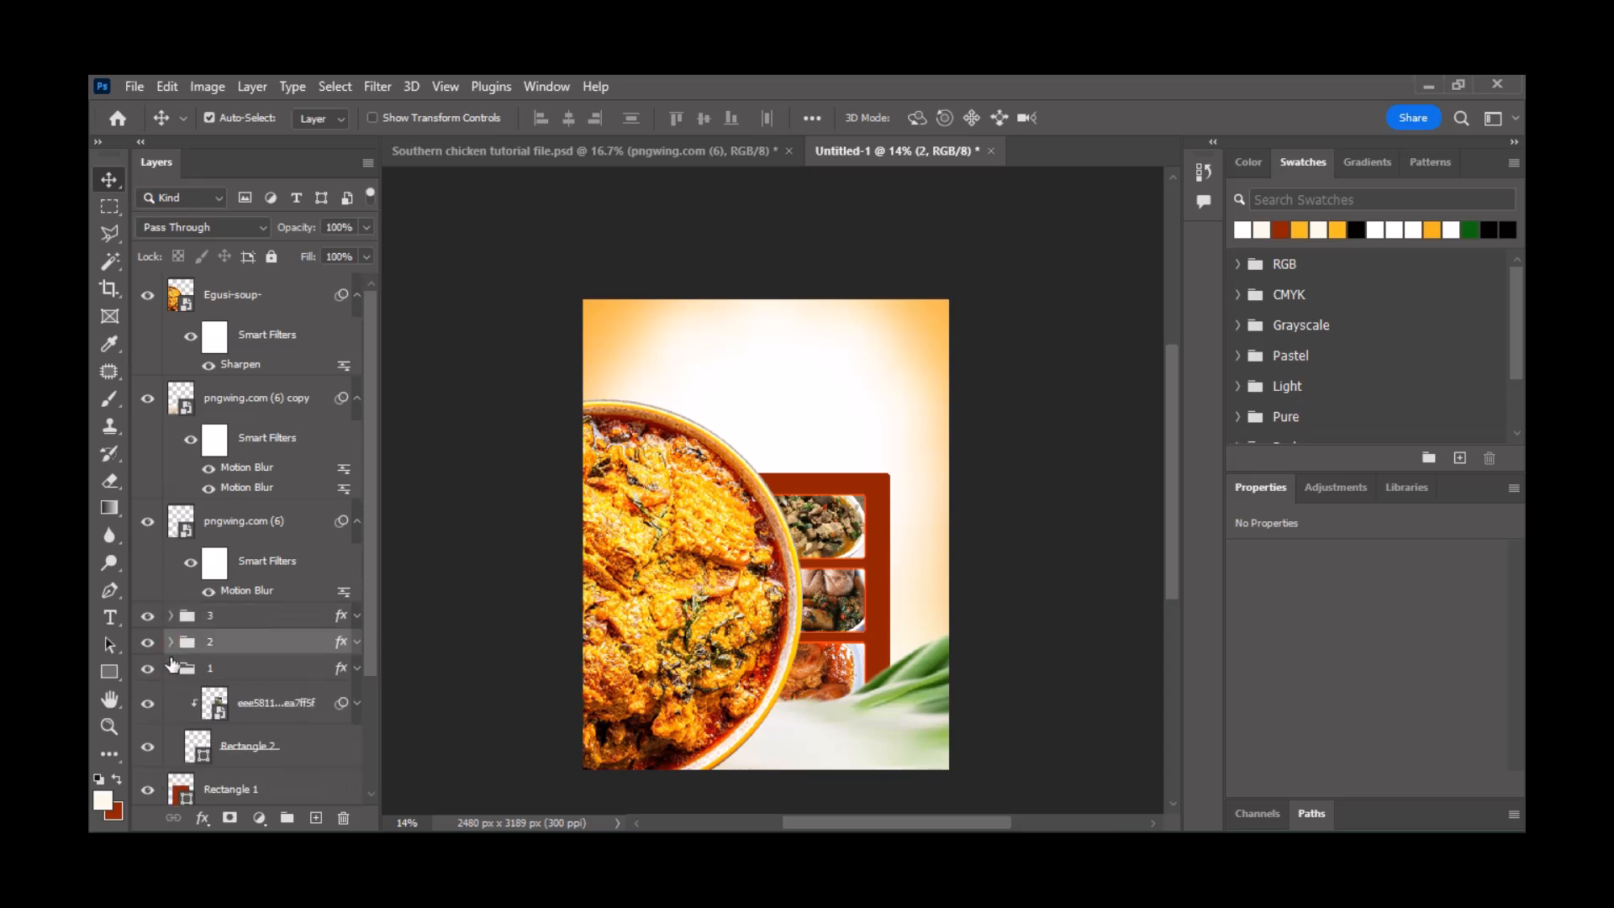
left_click(173, 670)
- Select groups 1, 2 and 3 together and nudge the framed food photos slightly up within the red panel
left_click(217, 670)
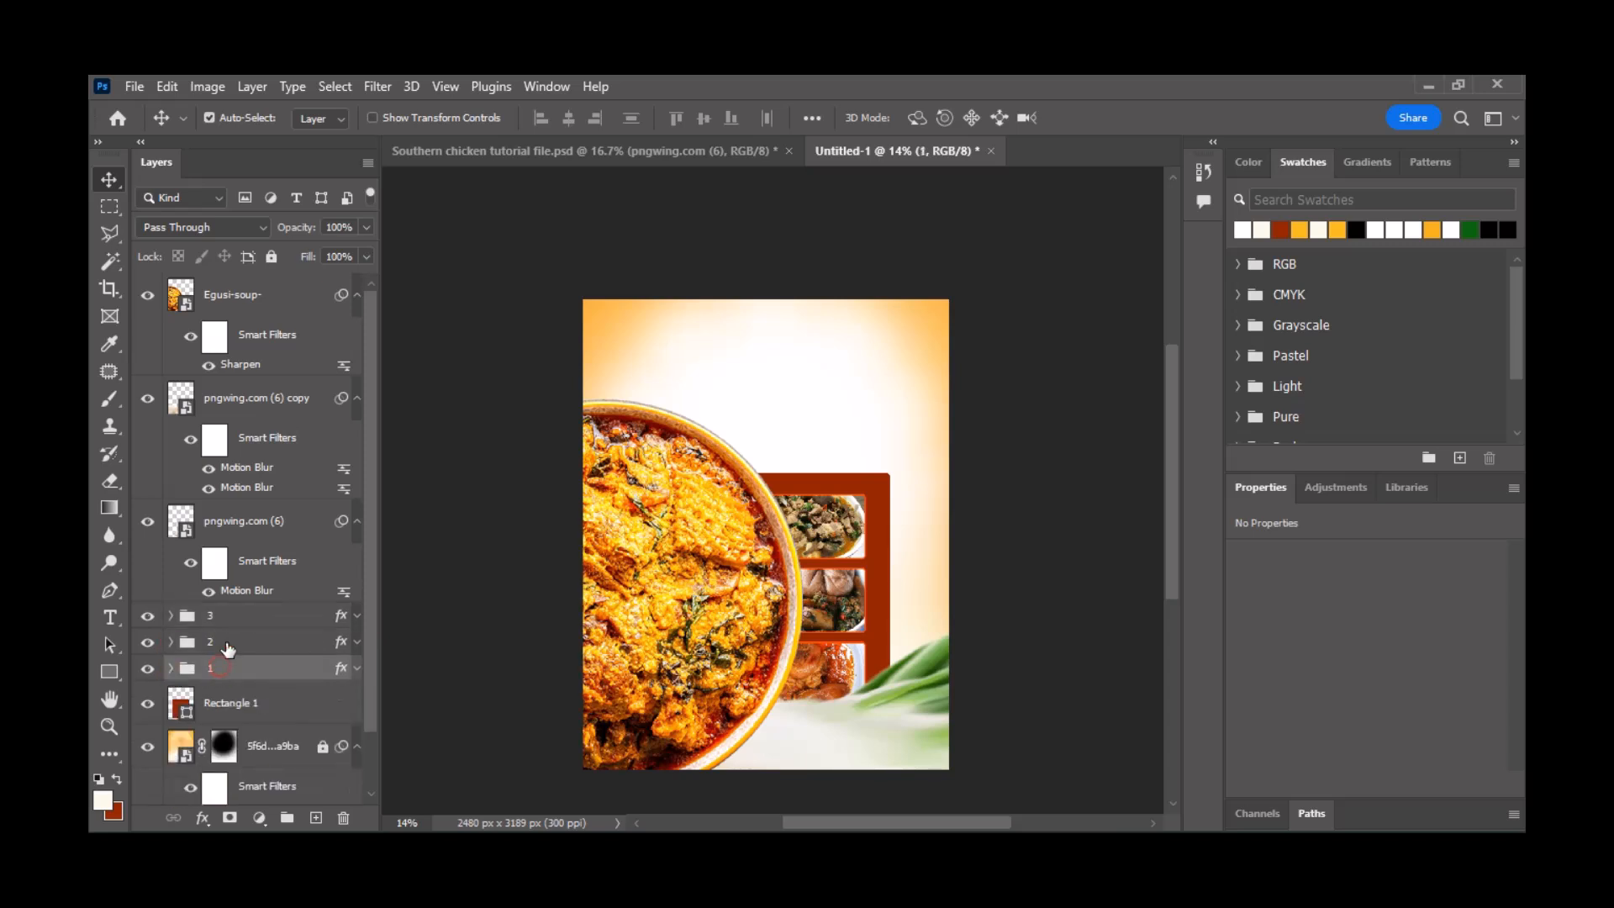
left_click(235, 620, "ctrl")
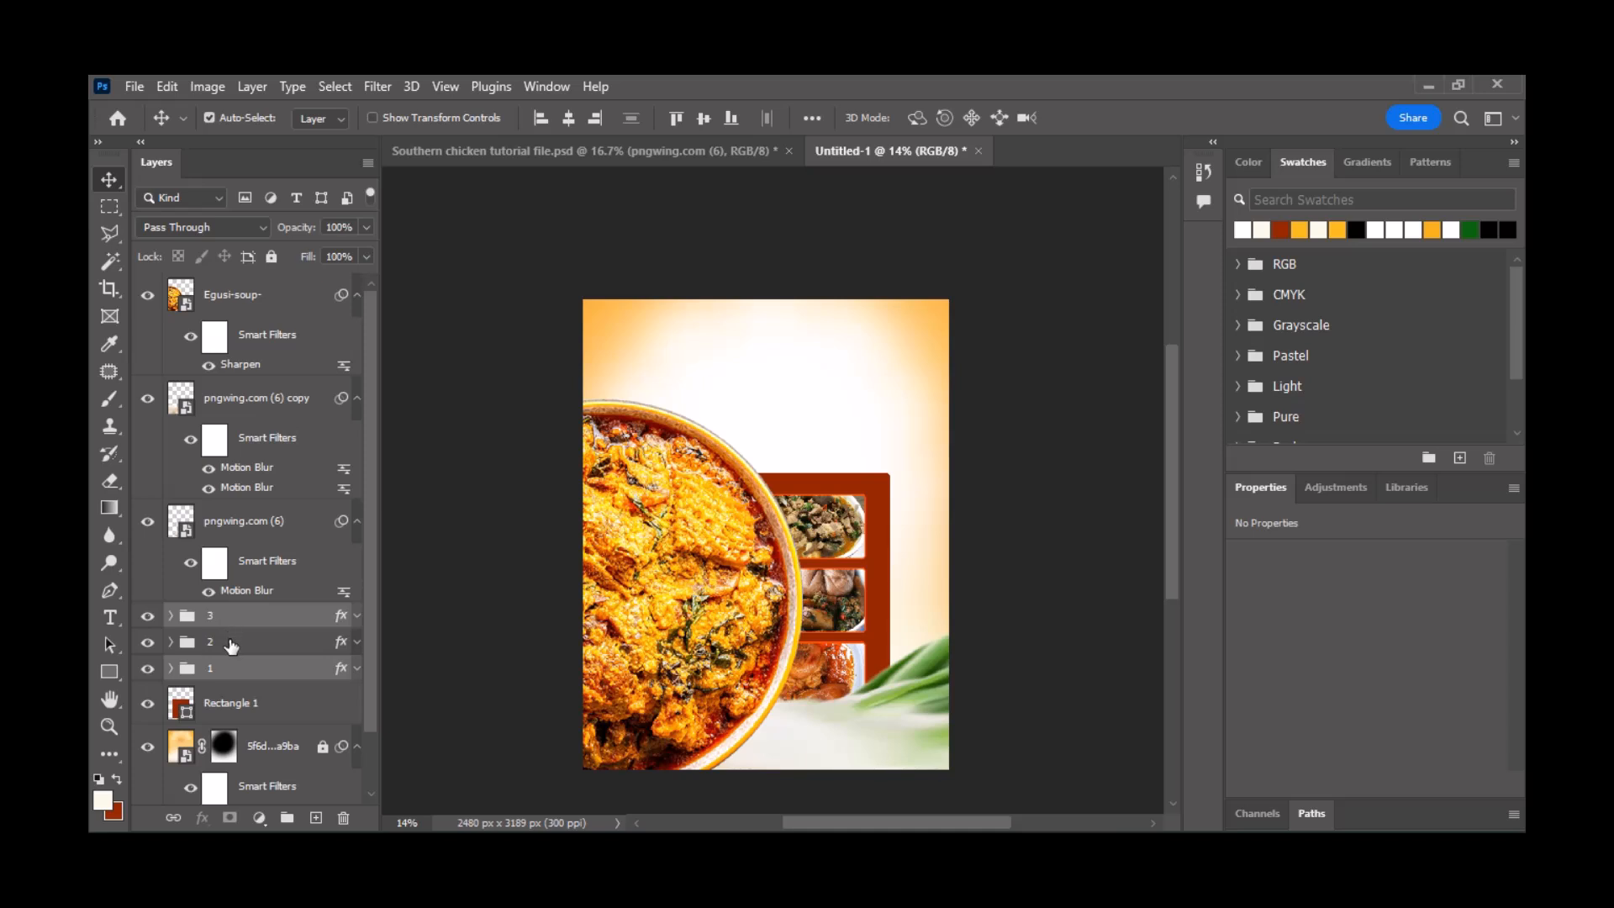
left_click(232, 648, "ctrl")
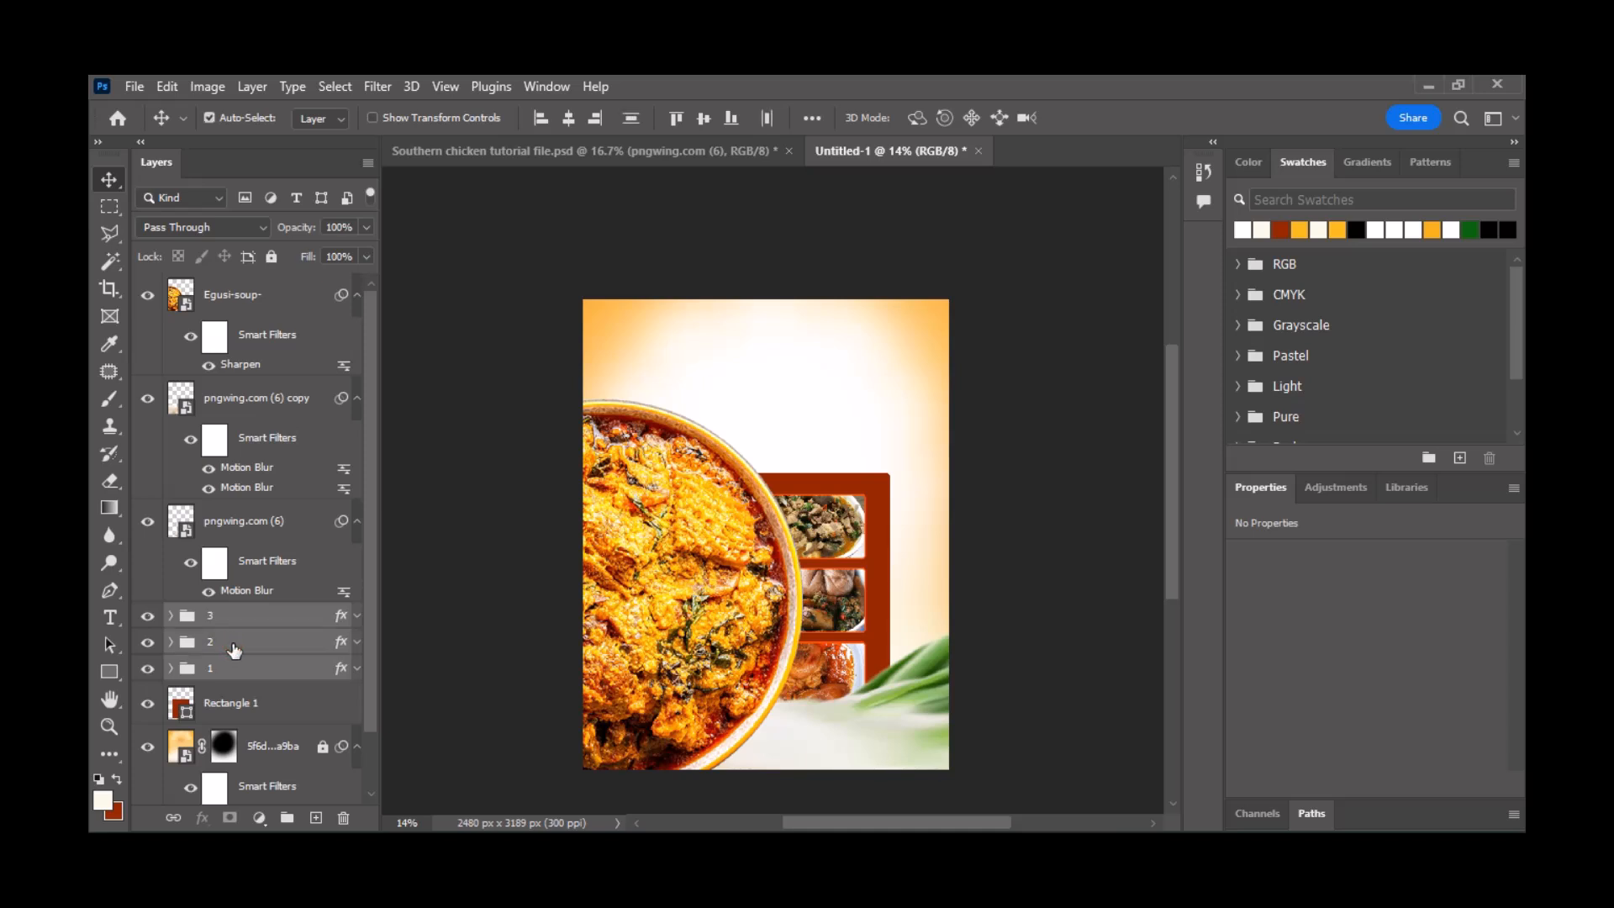
key("shift+Up")
key("shift+Up")
key("shift+Up")
key("shift+Up")
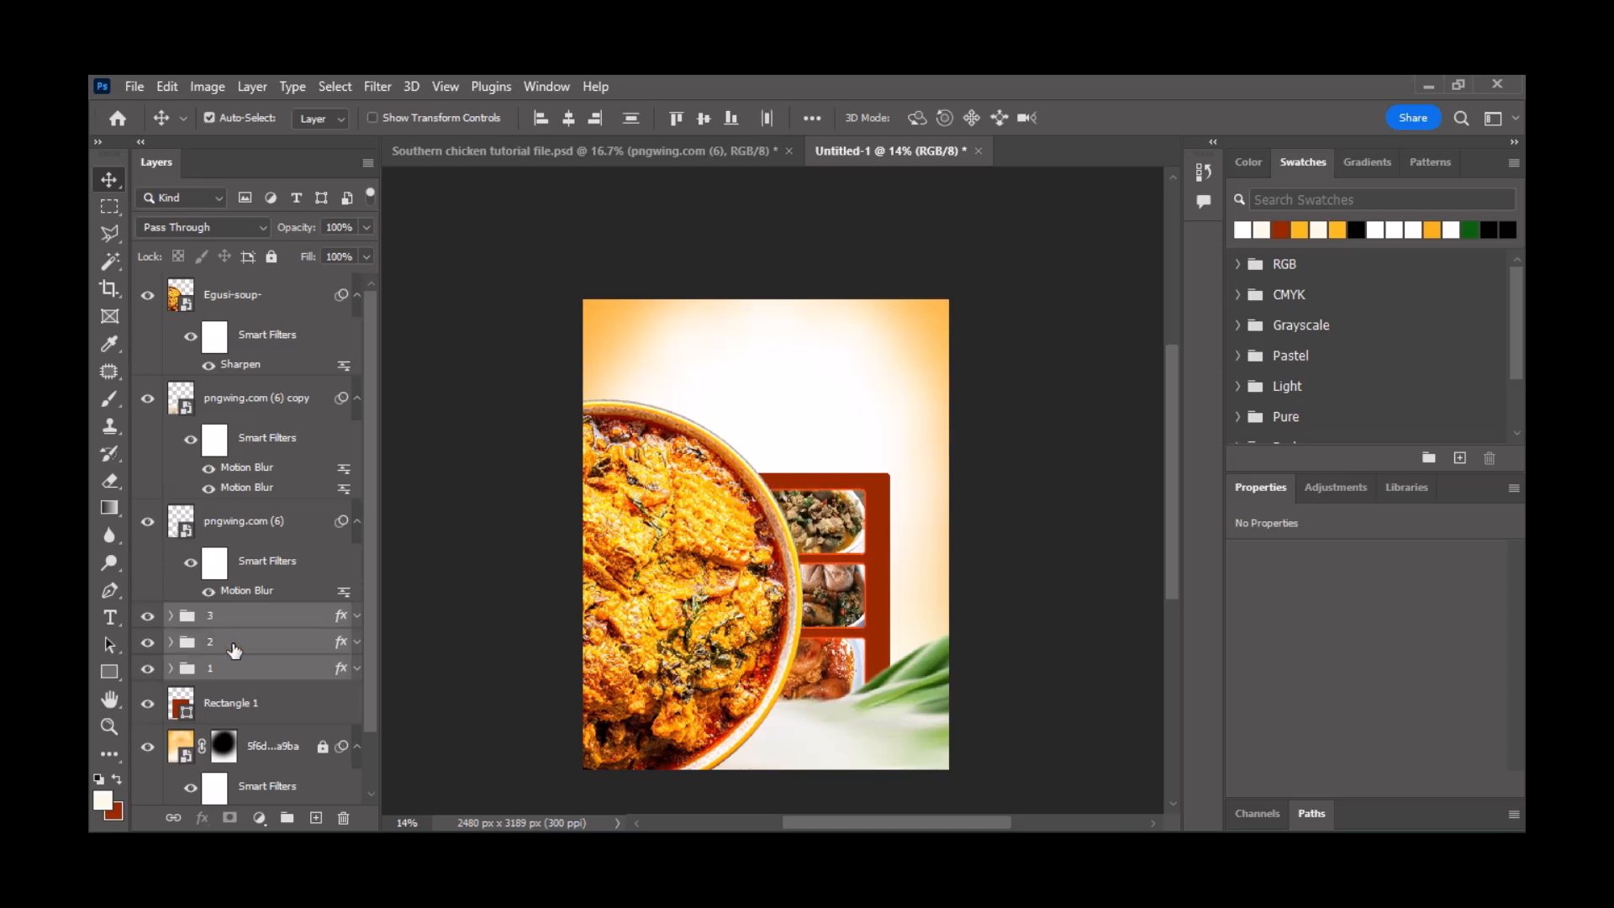
key("shift+Up")
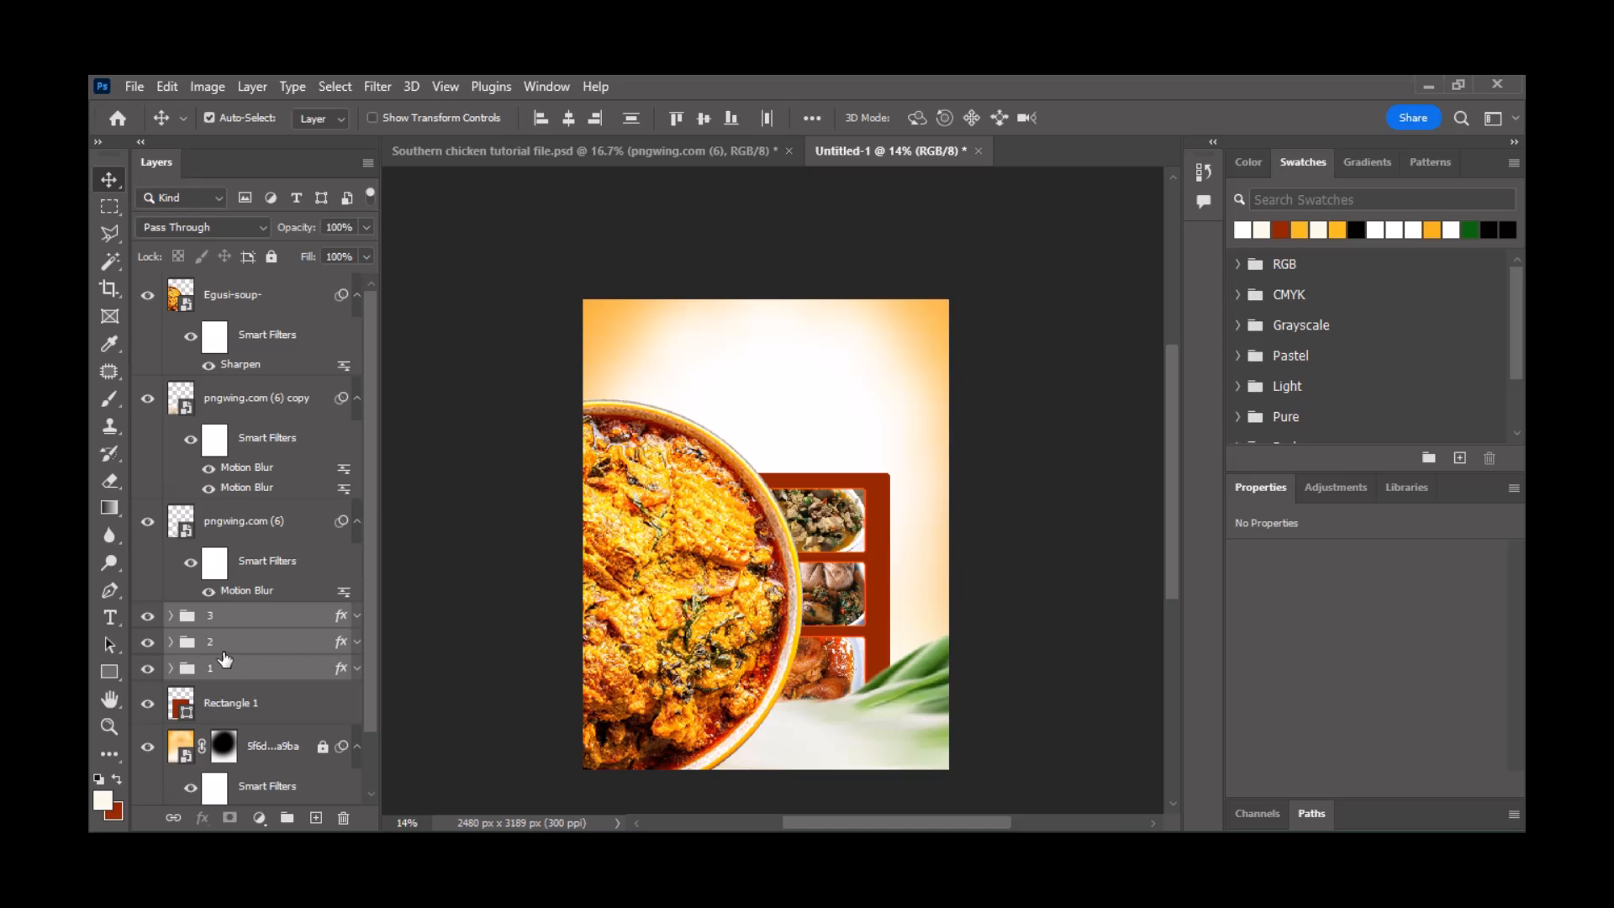
- Nudge photo group 3, and separately group 2, slightly up to even out the frame spacing, and clear the selection
left_click(261, 672)
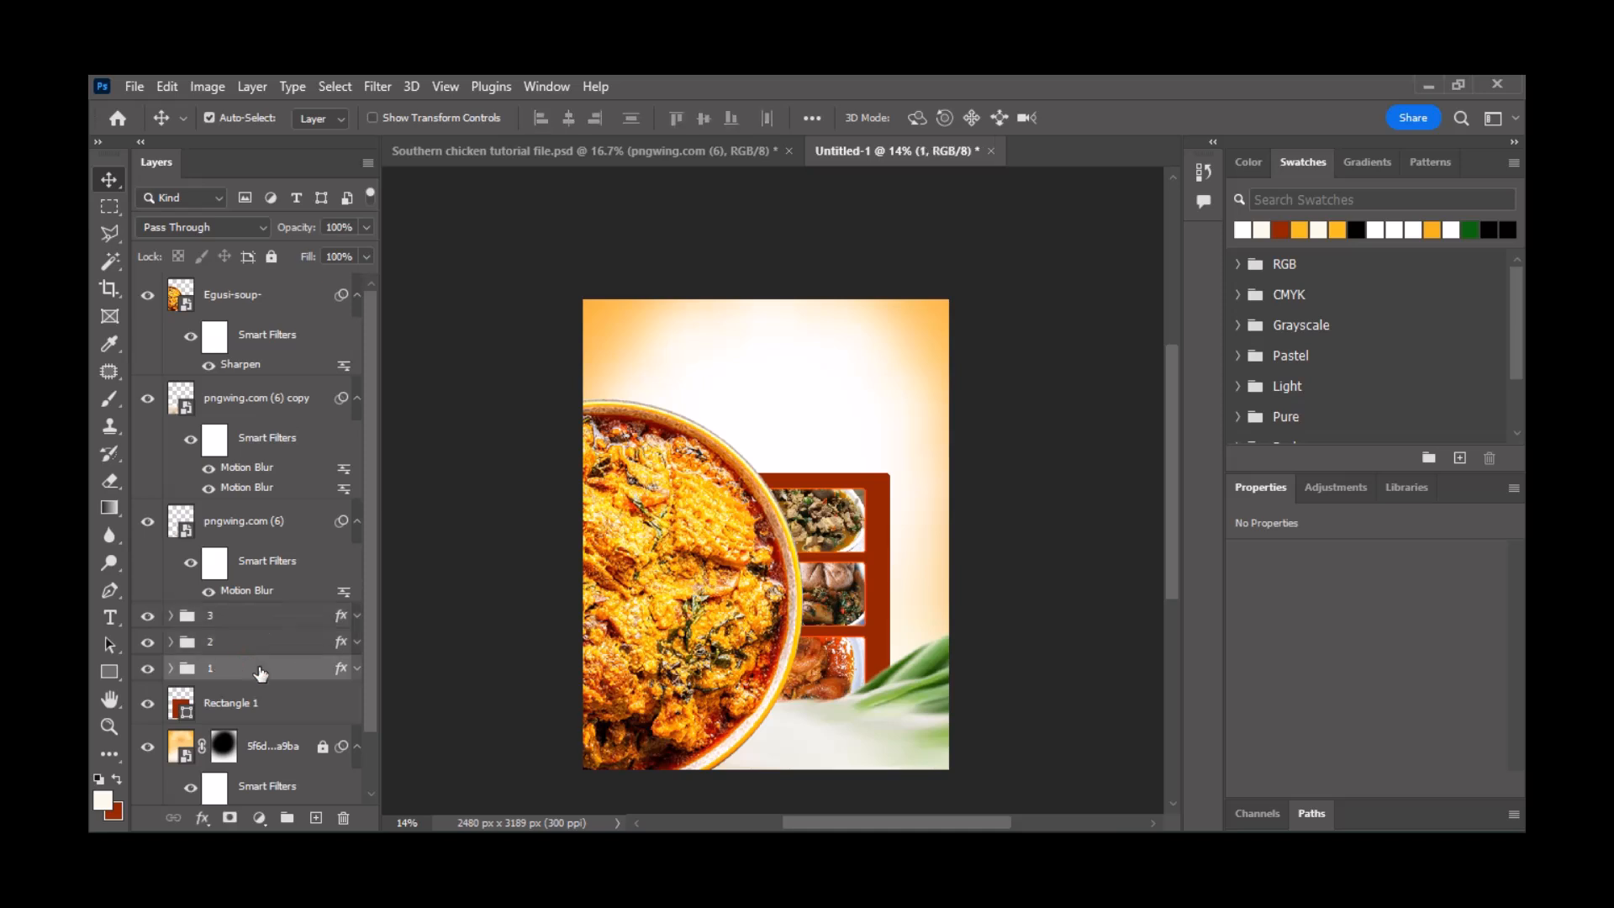
left_click(281, 618)
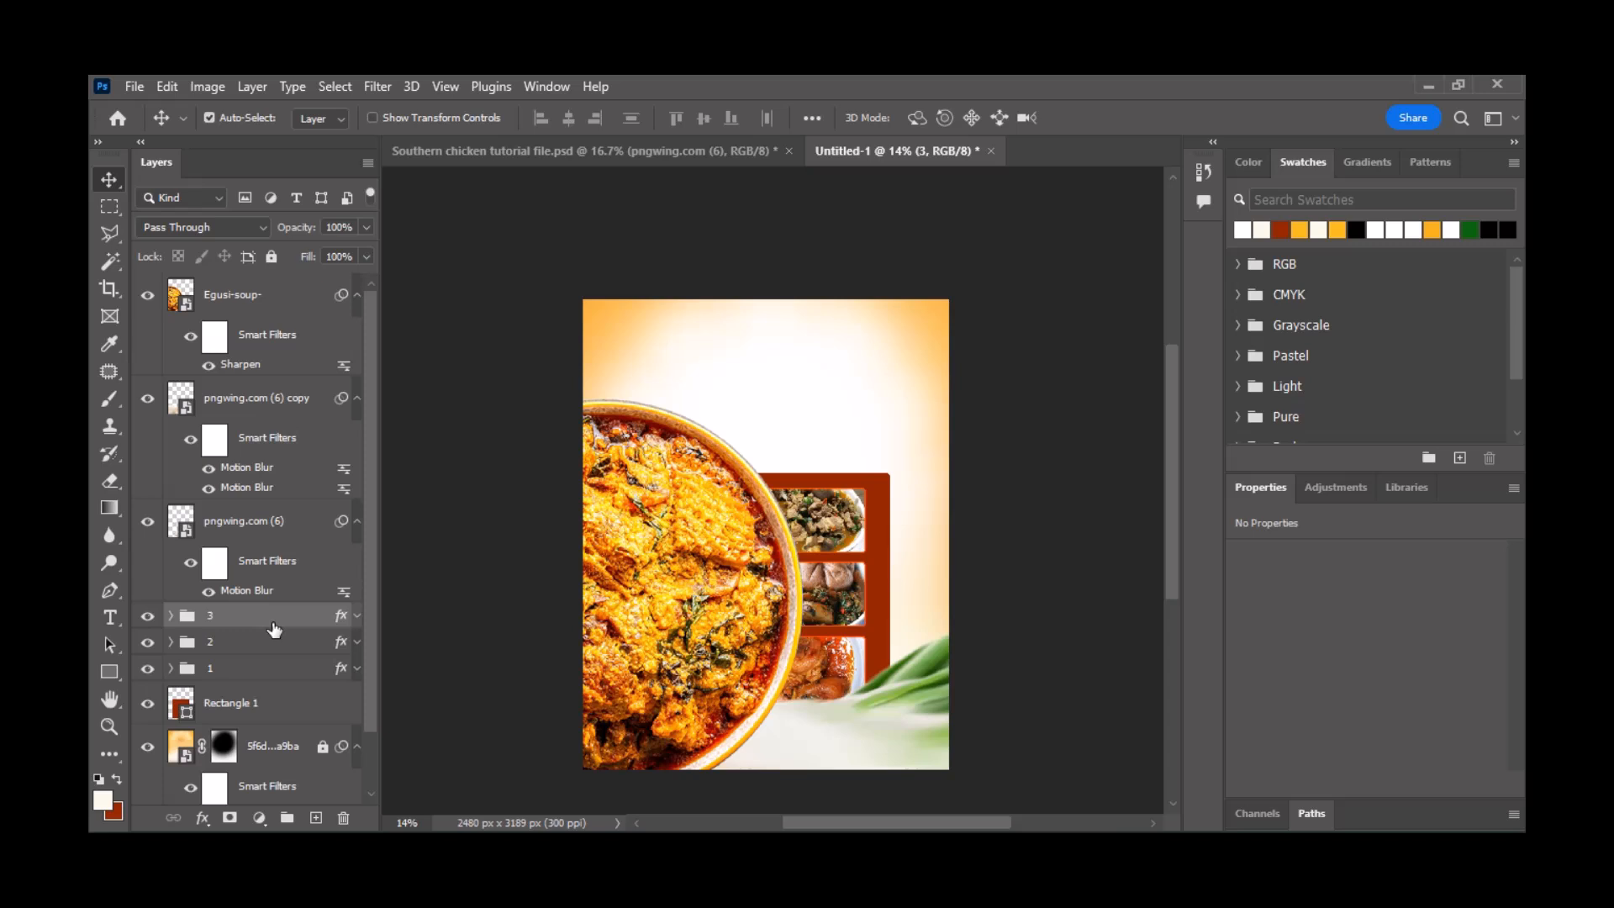
key("shift+Up")
key("shift+Up")
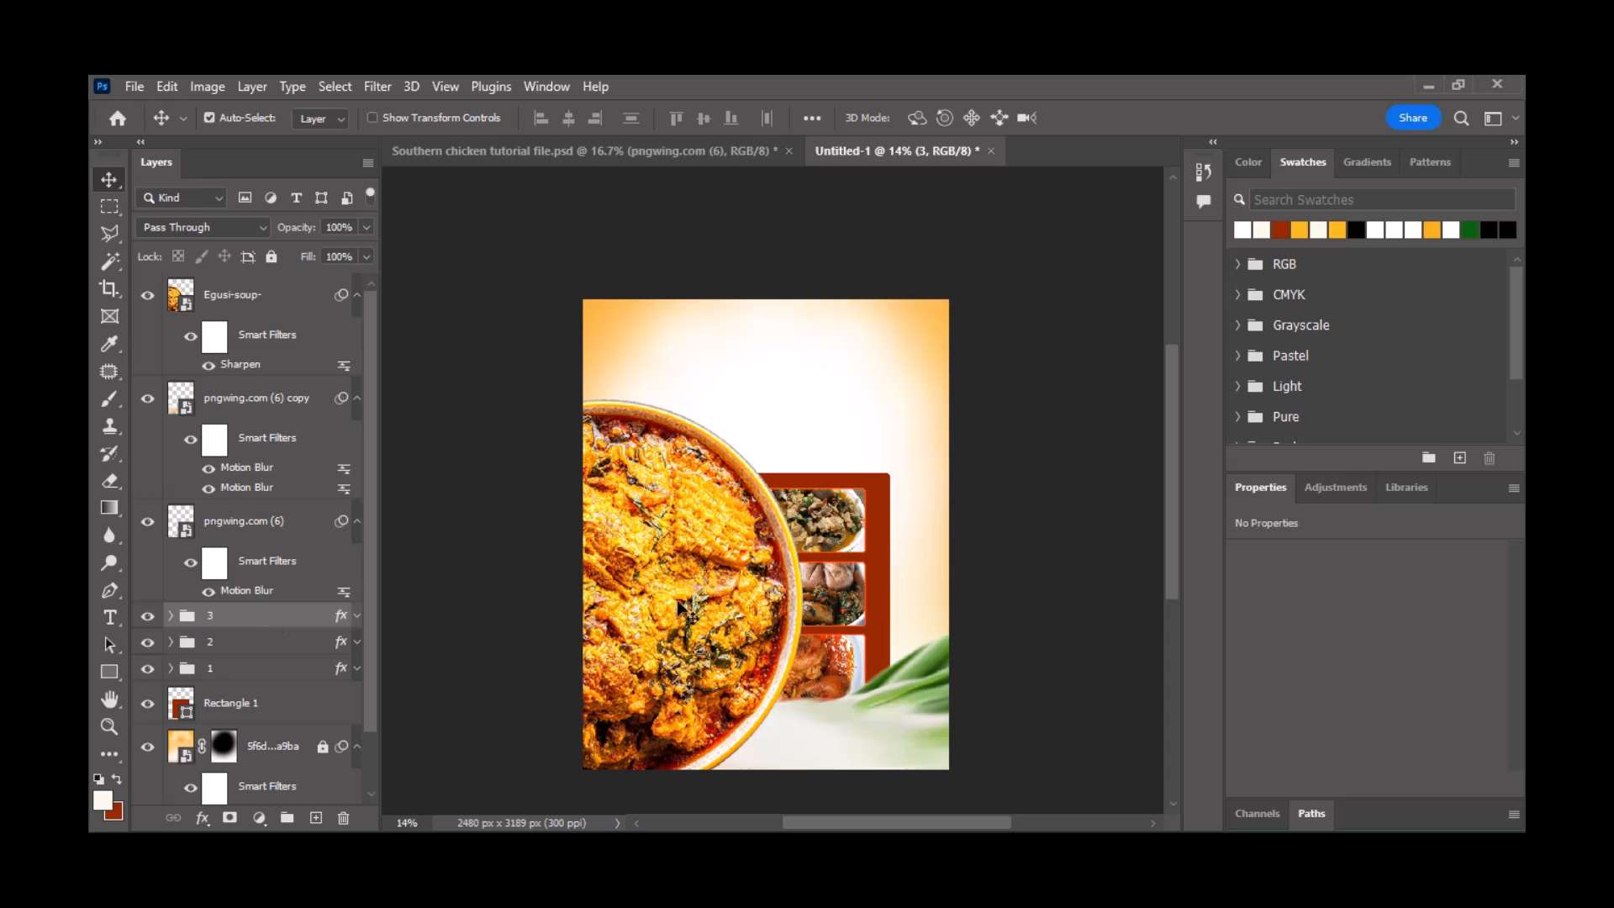
left_click(288, 643)
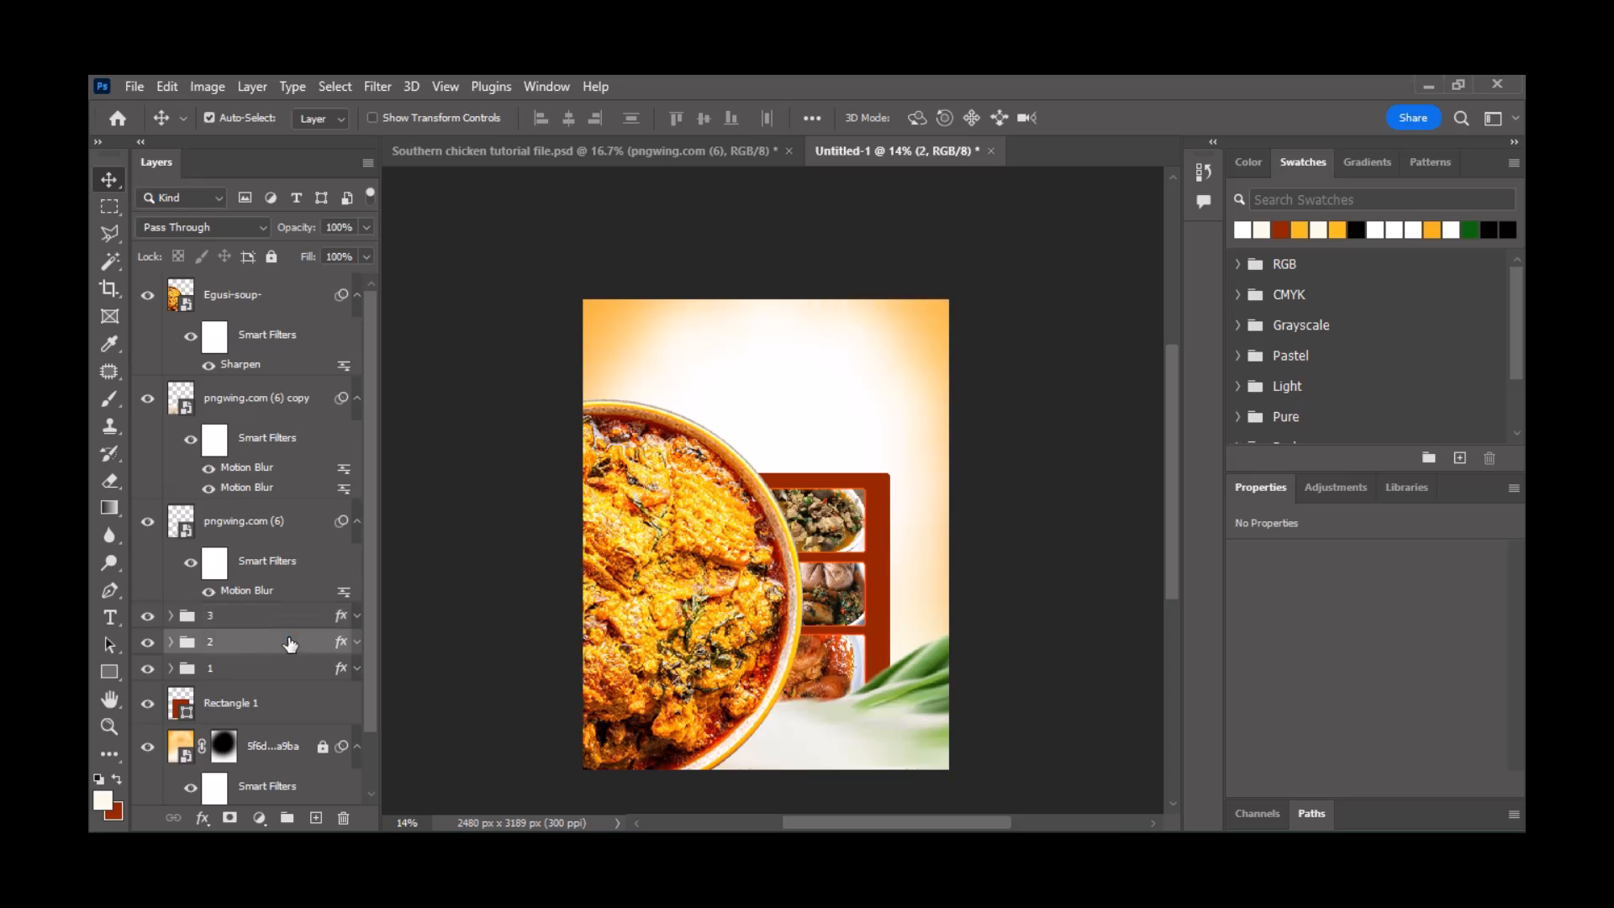
key("shift+Up")
key("shift+Up")
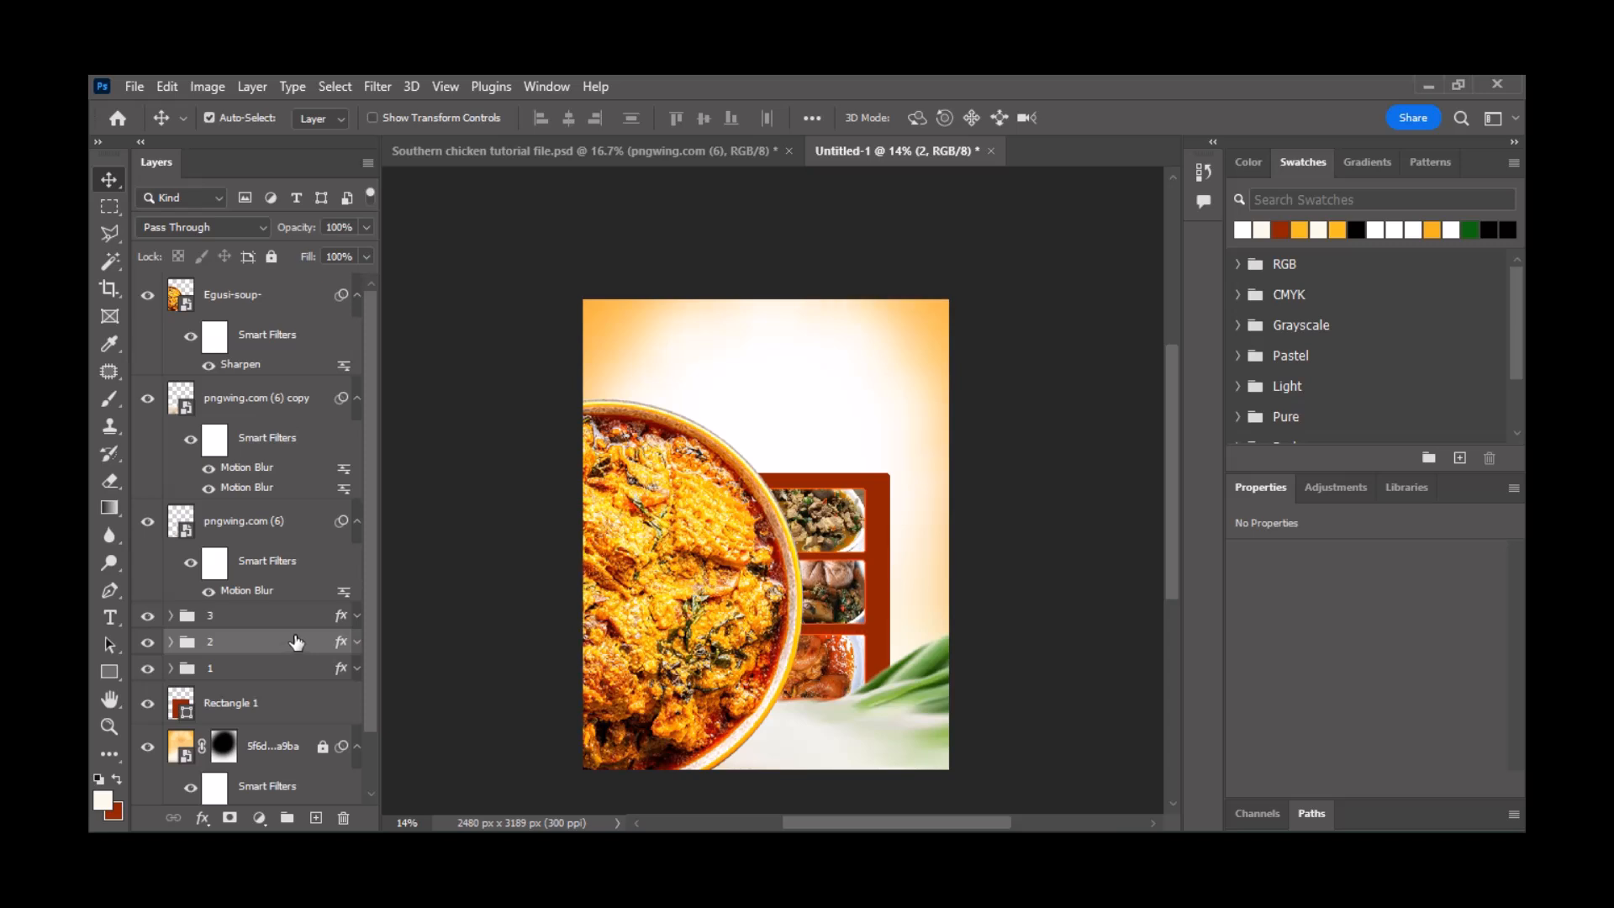
key("shift+Down")
left_click(492, 622)
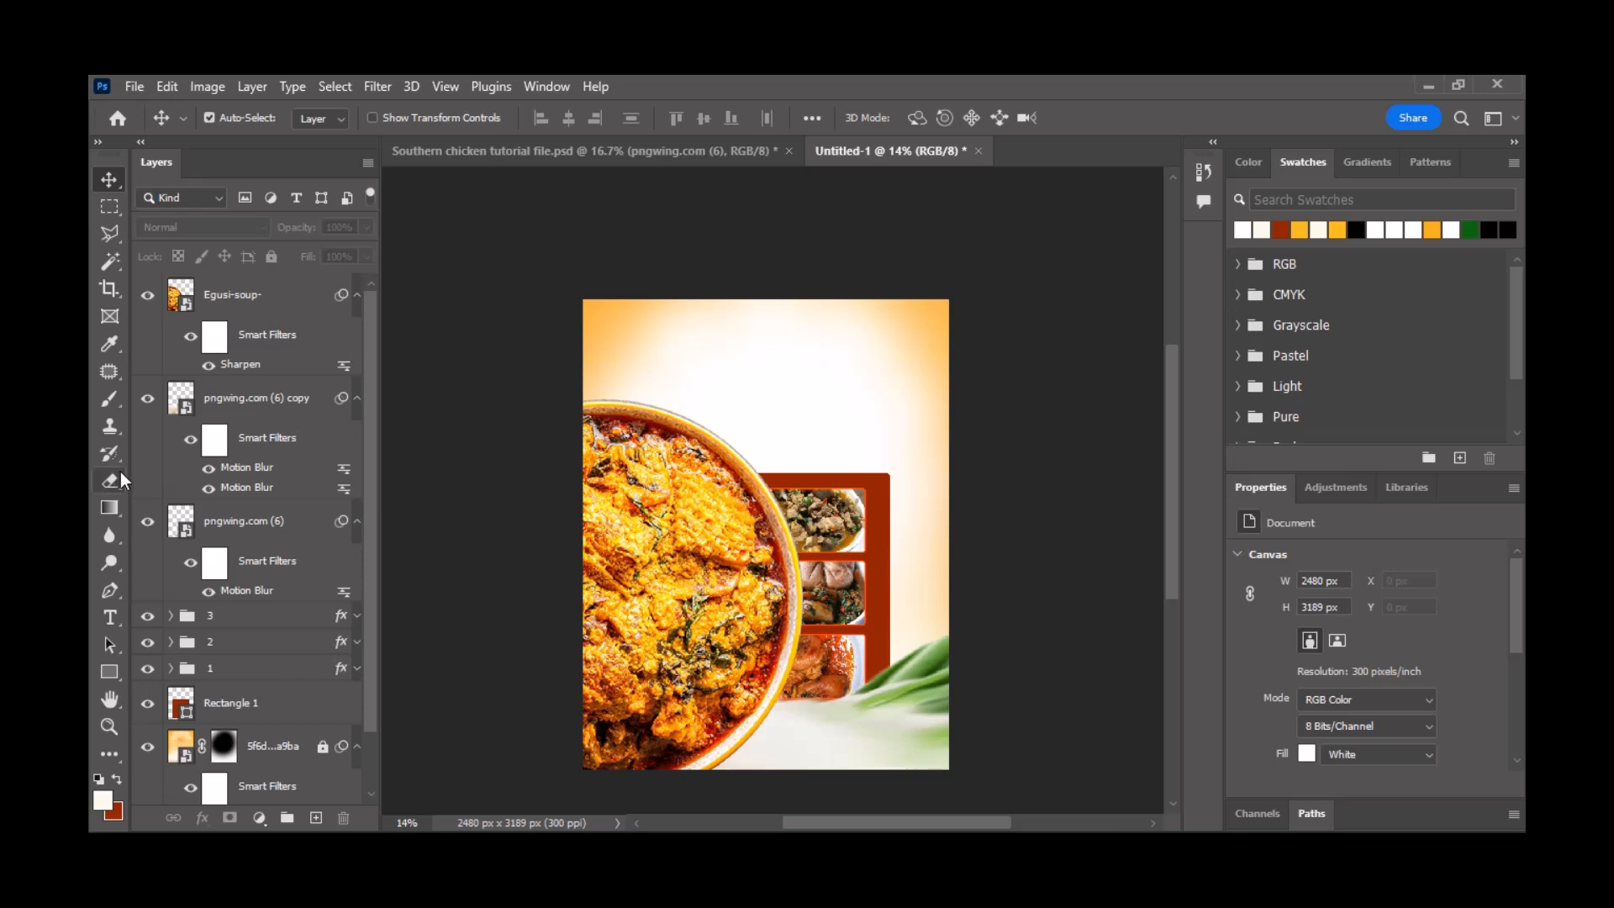
- Bring the pngegg (12) leaves from Southern chicken tutorial file.psd into the flyer and shrink them to 962 × 409 px above the bowl
left_click(486, 365)
left_click(714, 152)
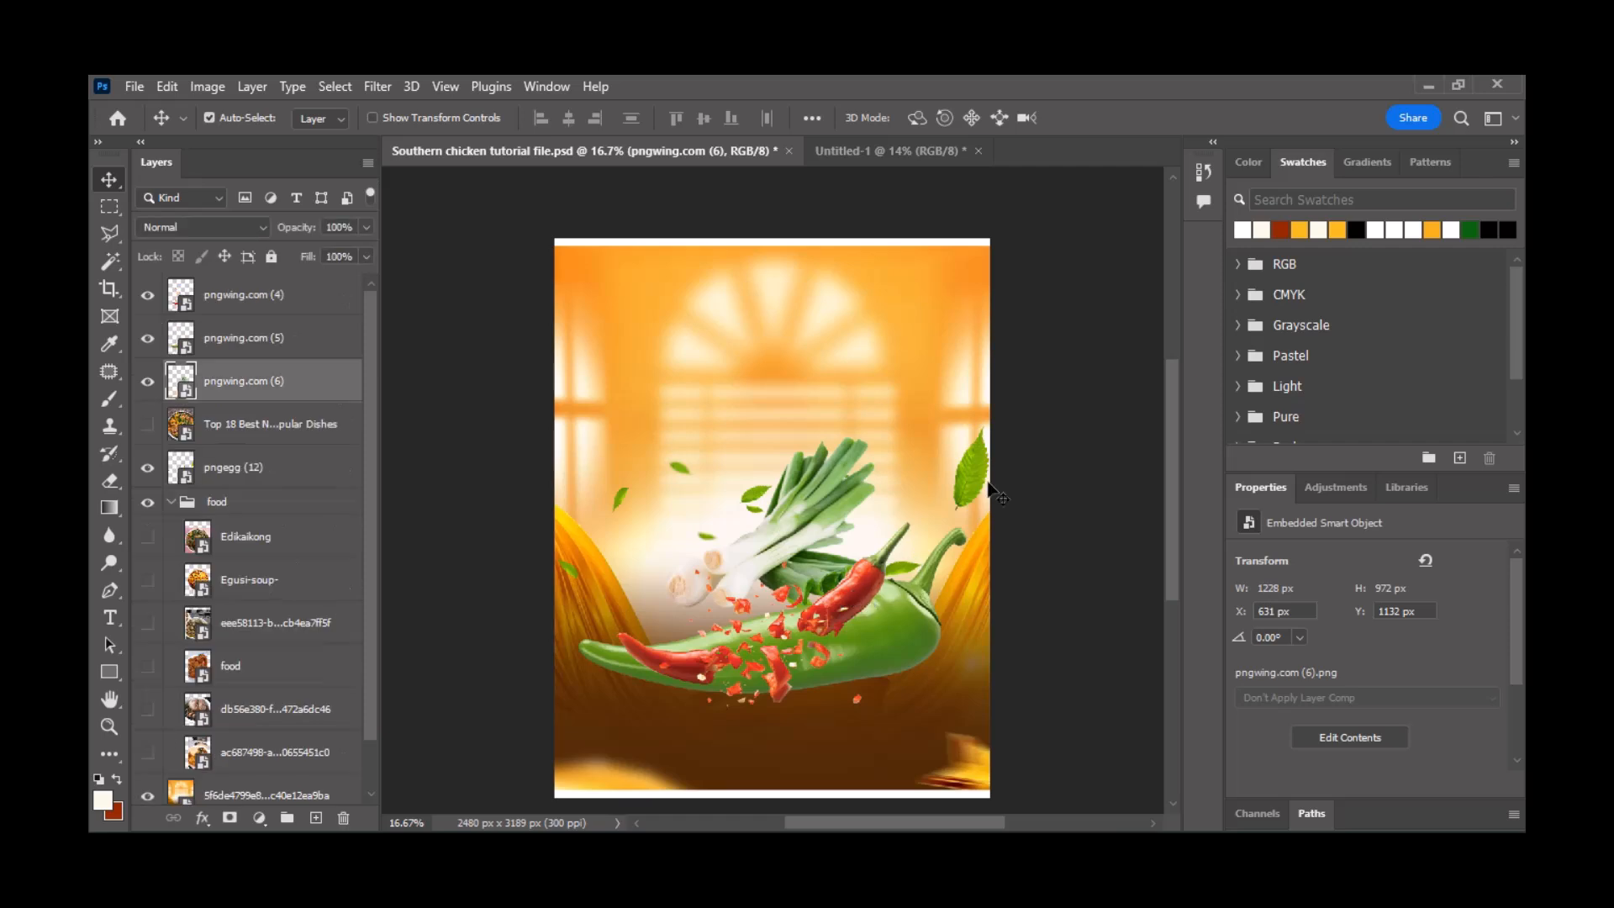
left_click_drag(992, 491, 778, 368)
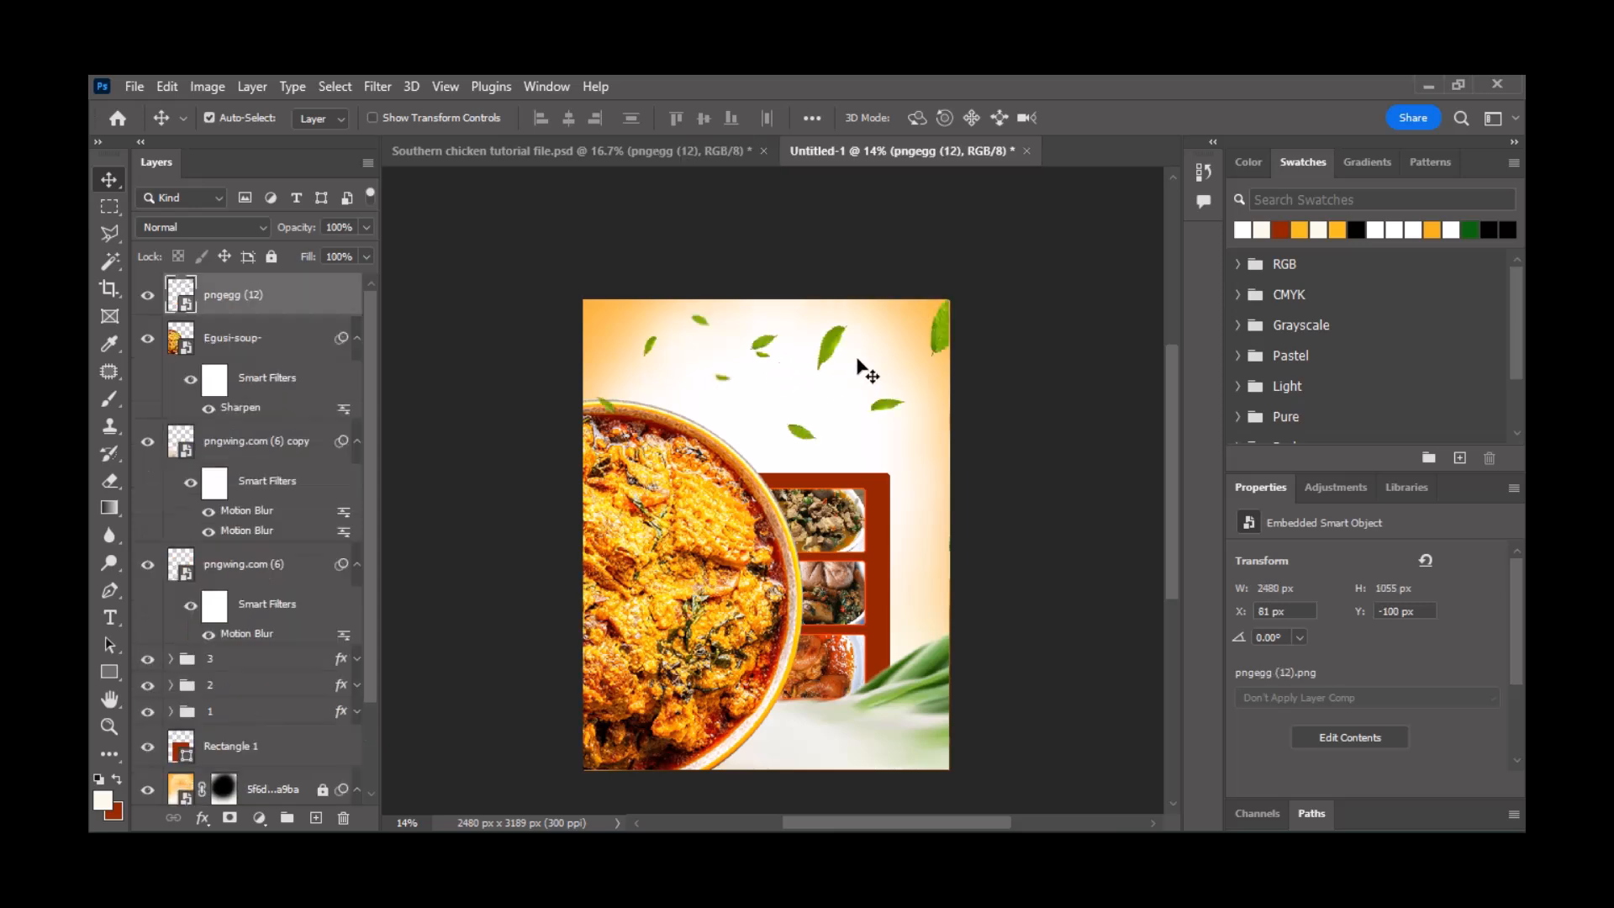
left_click_drag(931, 336, 672, 393)
key("ctrl+t")
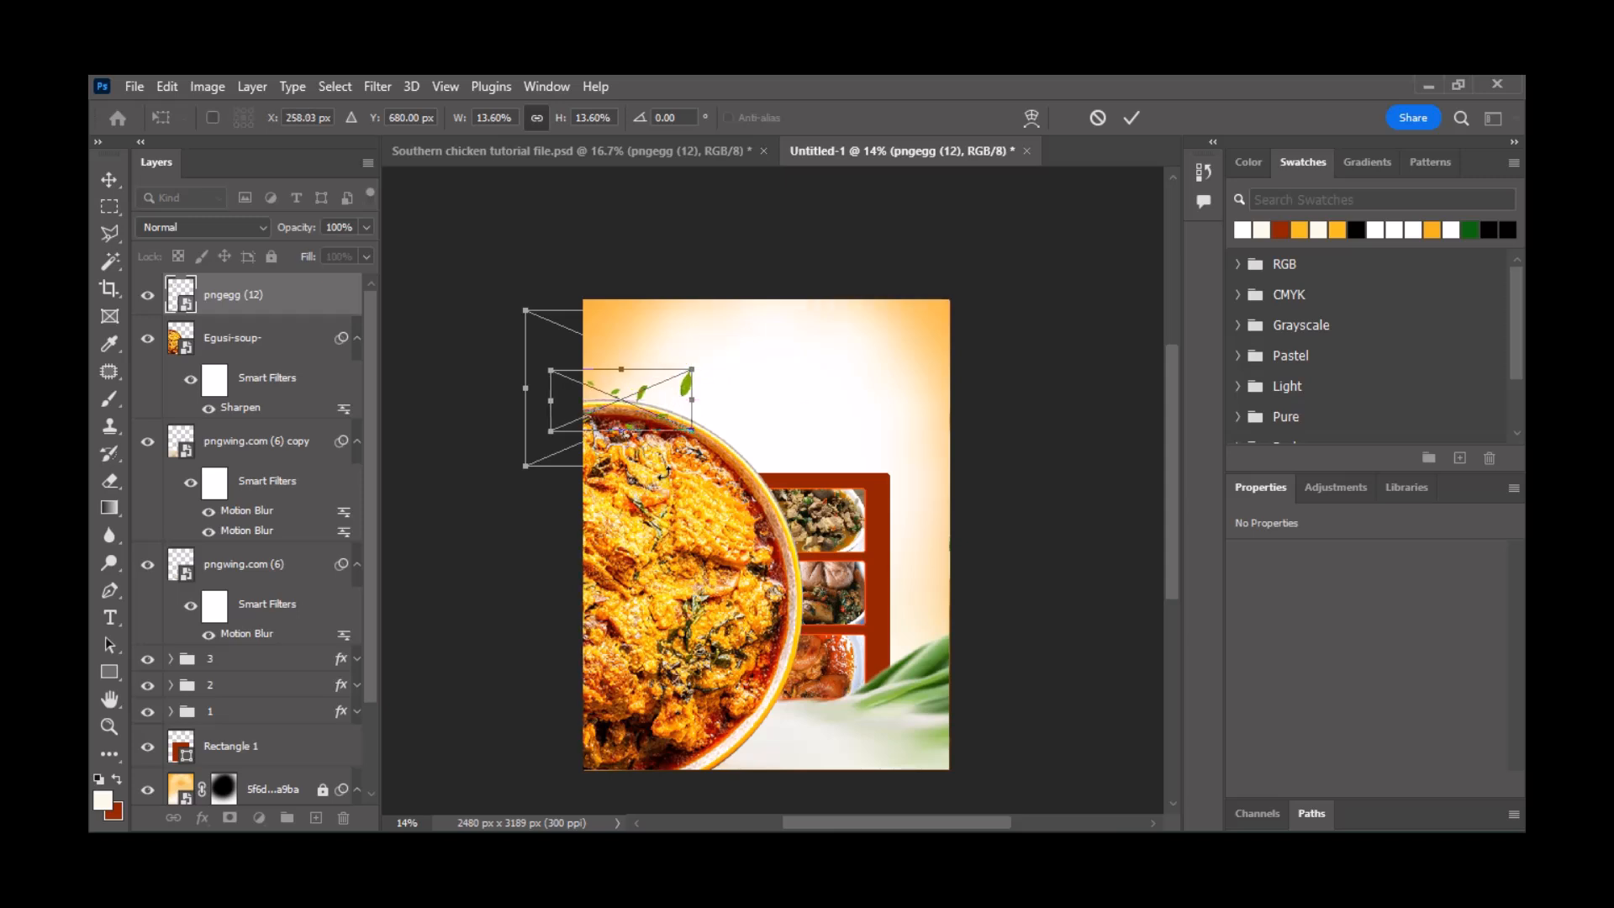
key("Return")
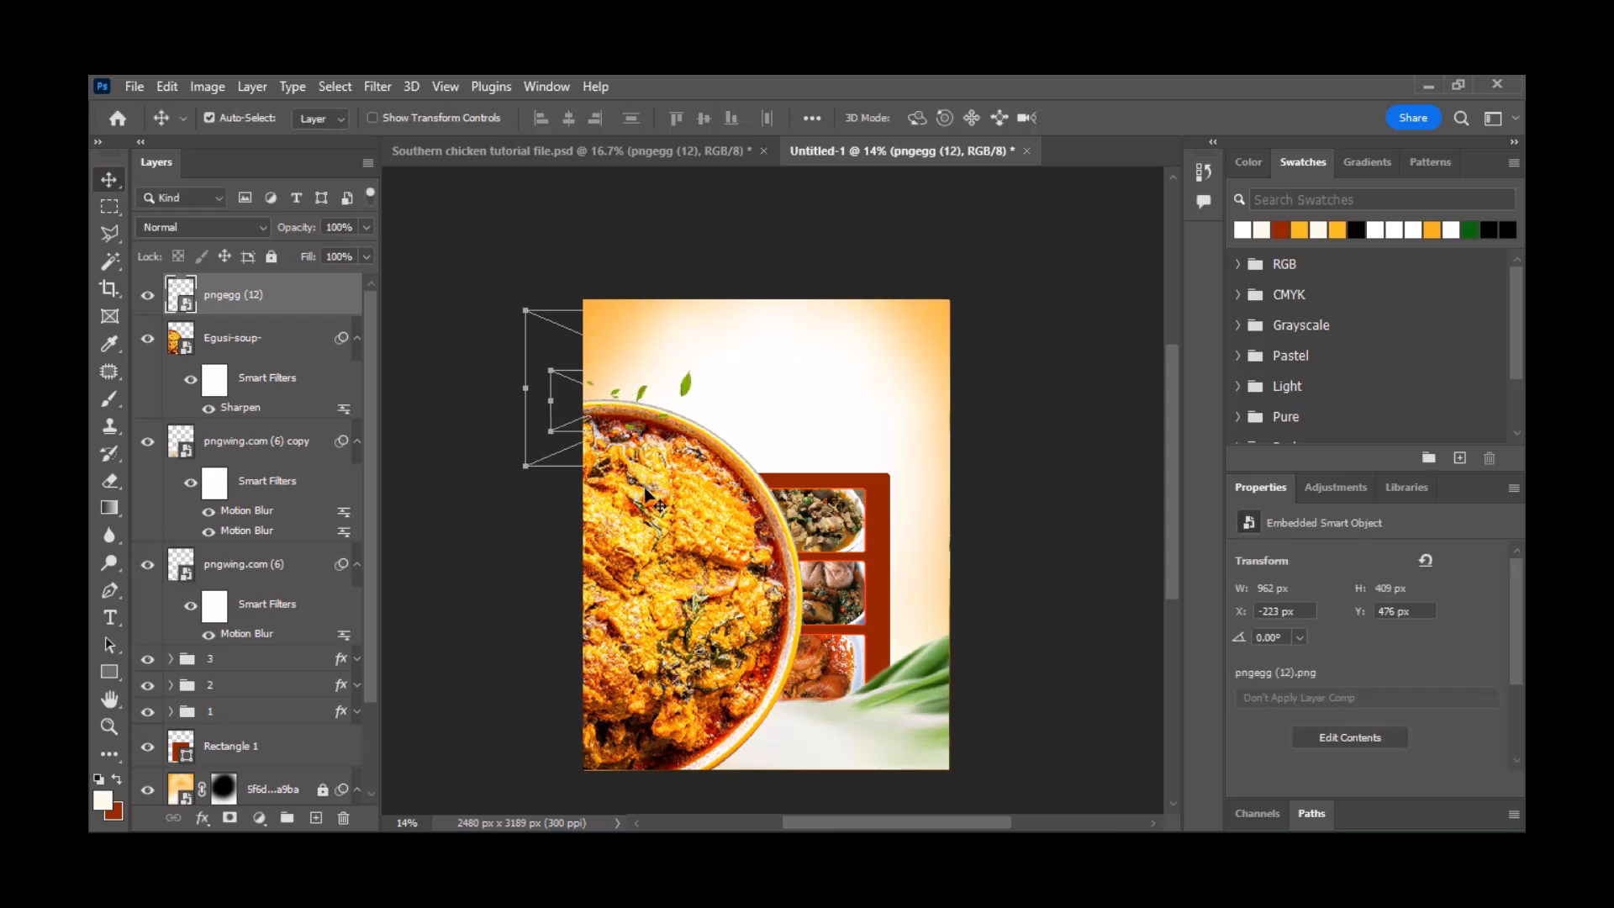
- Lower the Egusi soup bowl to Y 707 px and place the leaves behind it at X −198 px, Y 503 px
left_click(646, 491)
left_click_drag(646, 492, 648, 493)
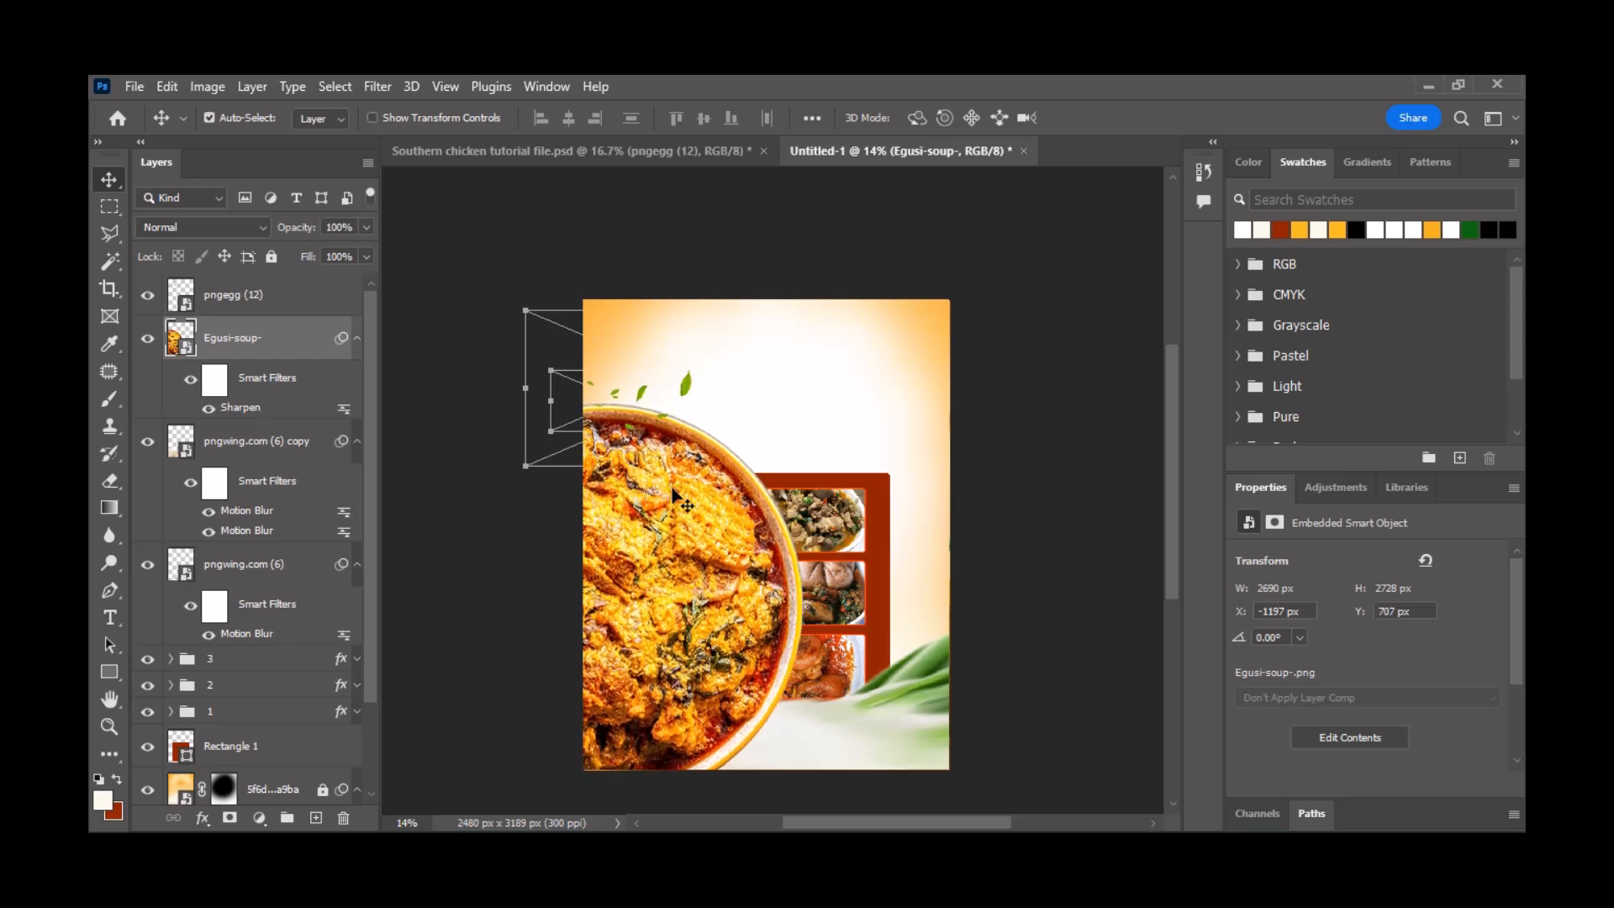
left_click_drag(685, 390, 701, 395)
left_click_drag(288, 299, 300, 391)
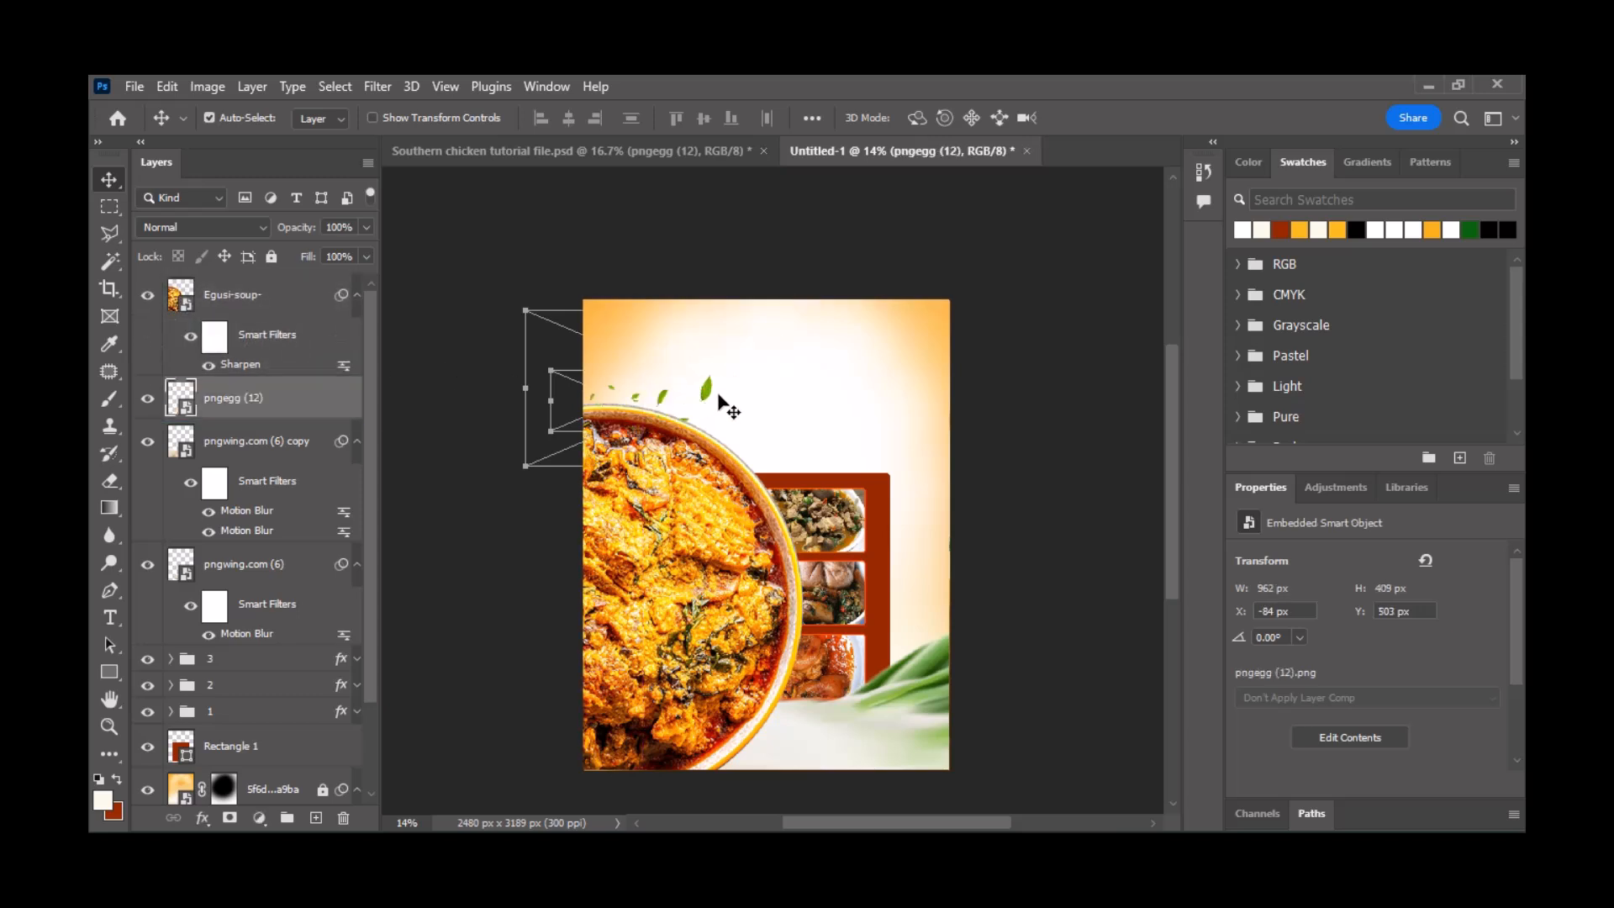
left_click_drag(708, 394, 690, 393)
- Apply a Motion Blur to the pngegg (12) leaves with angle 0° and distance 15 pixels
left_click(370, 86)
mouse_move(496, 357)
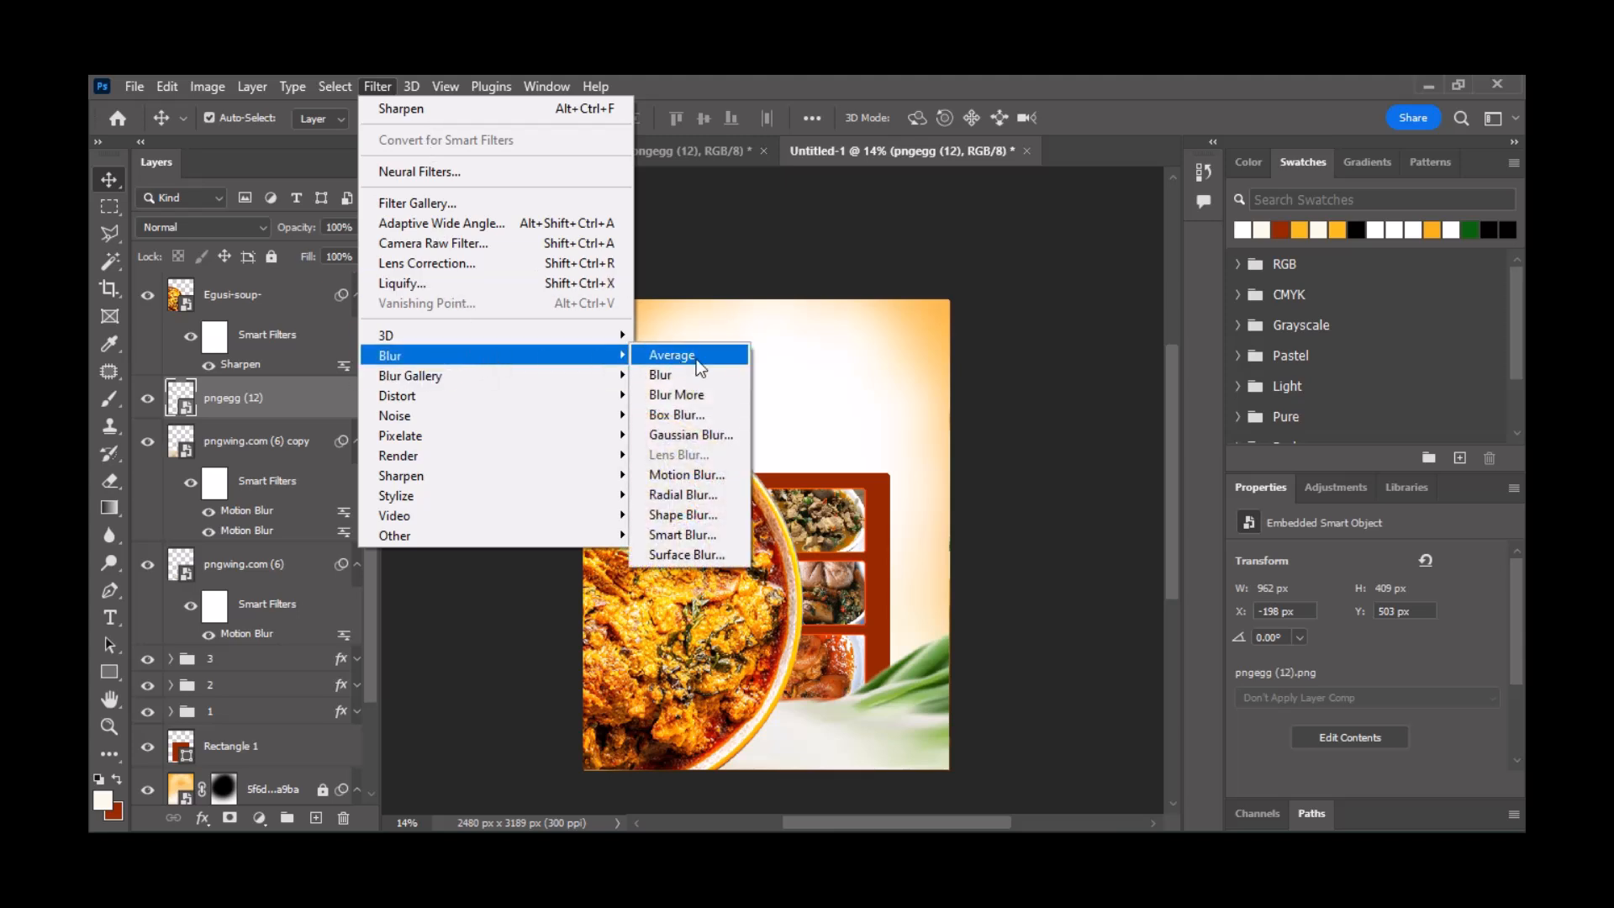
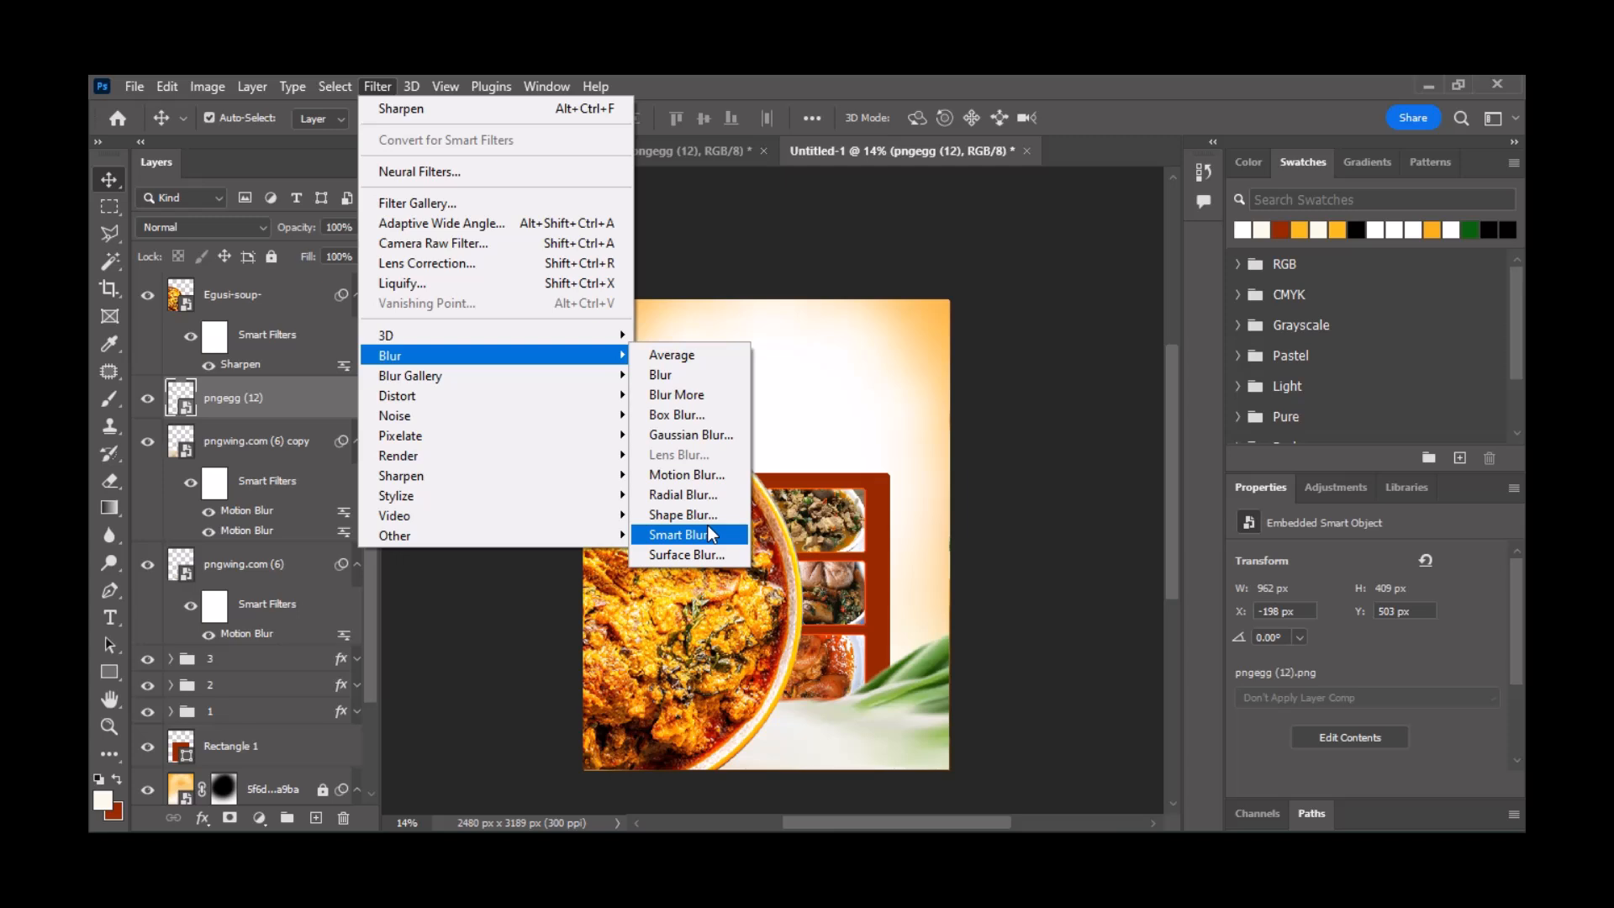
left_click(718, 476)
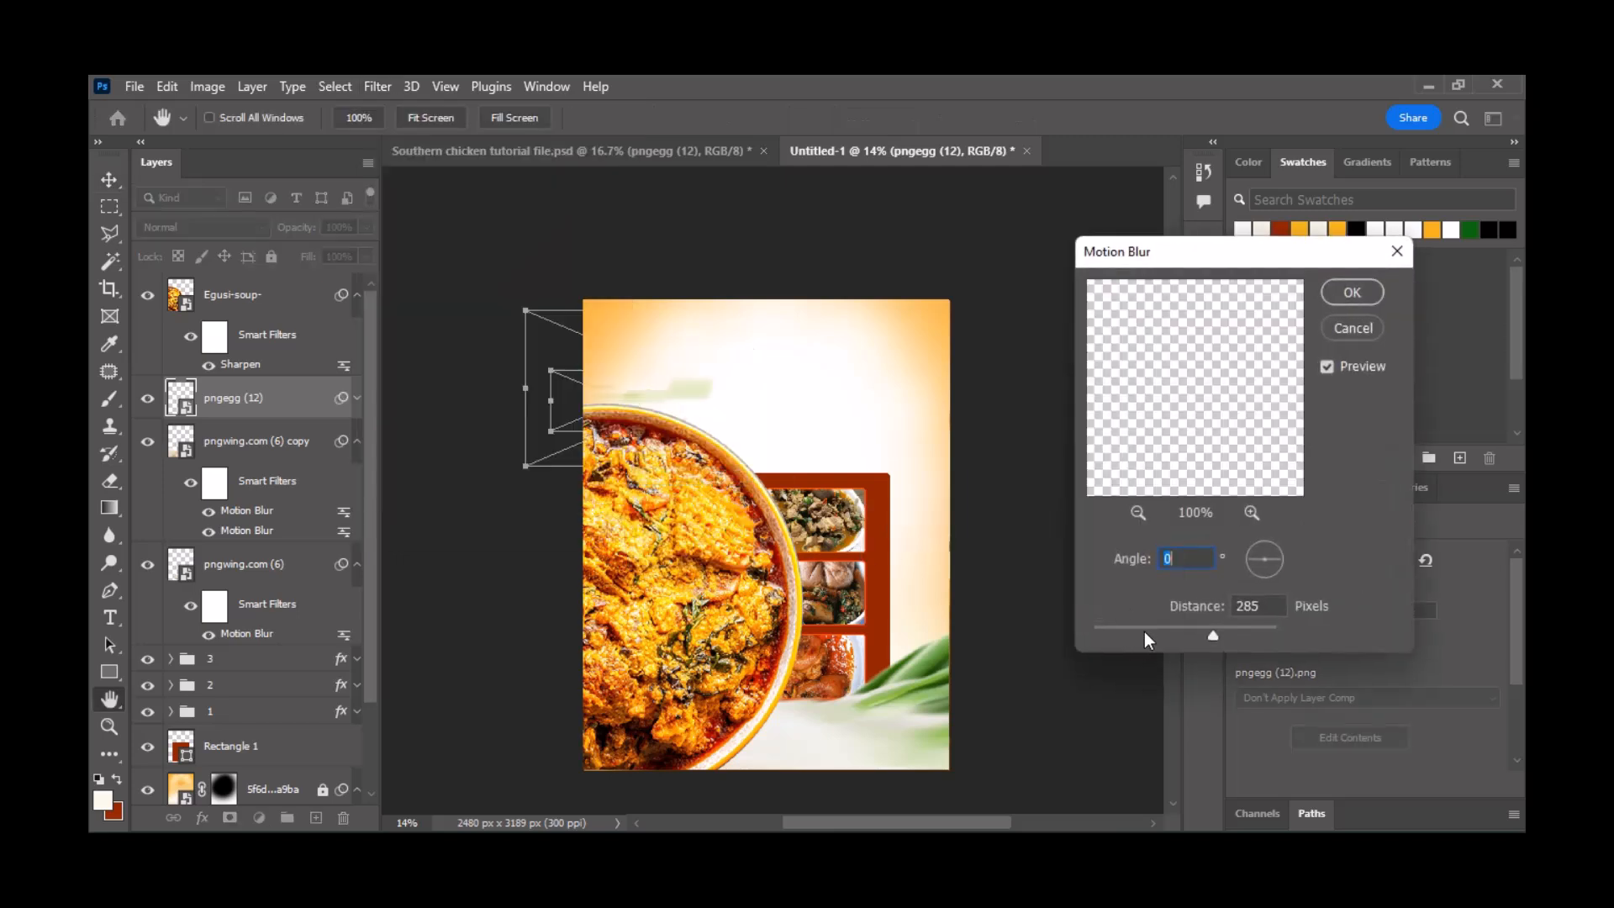
left_click_drag(1145, 636, 1107, 624)
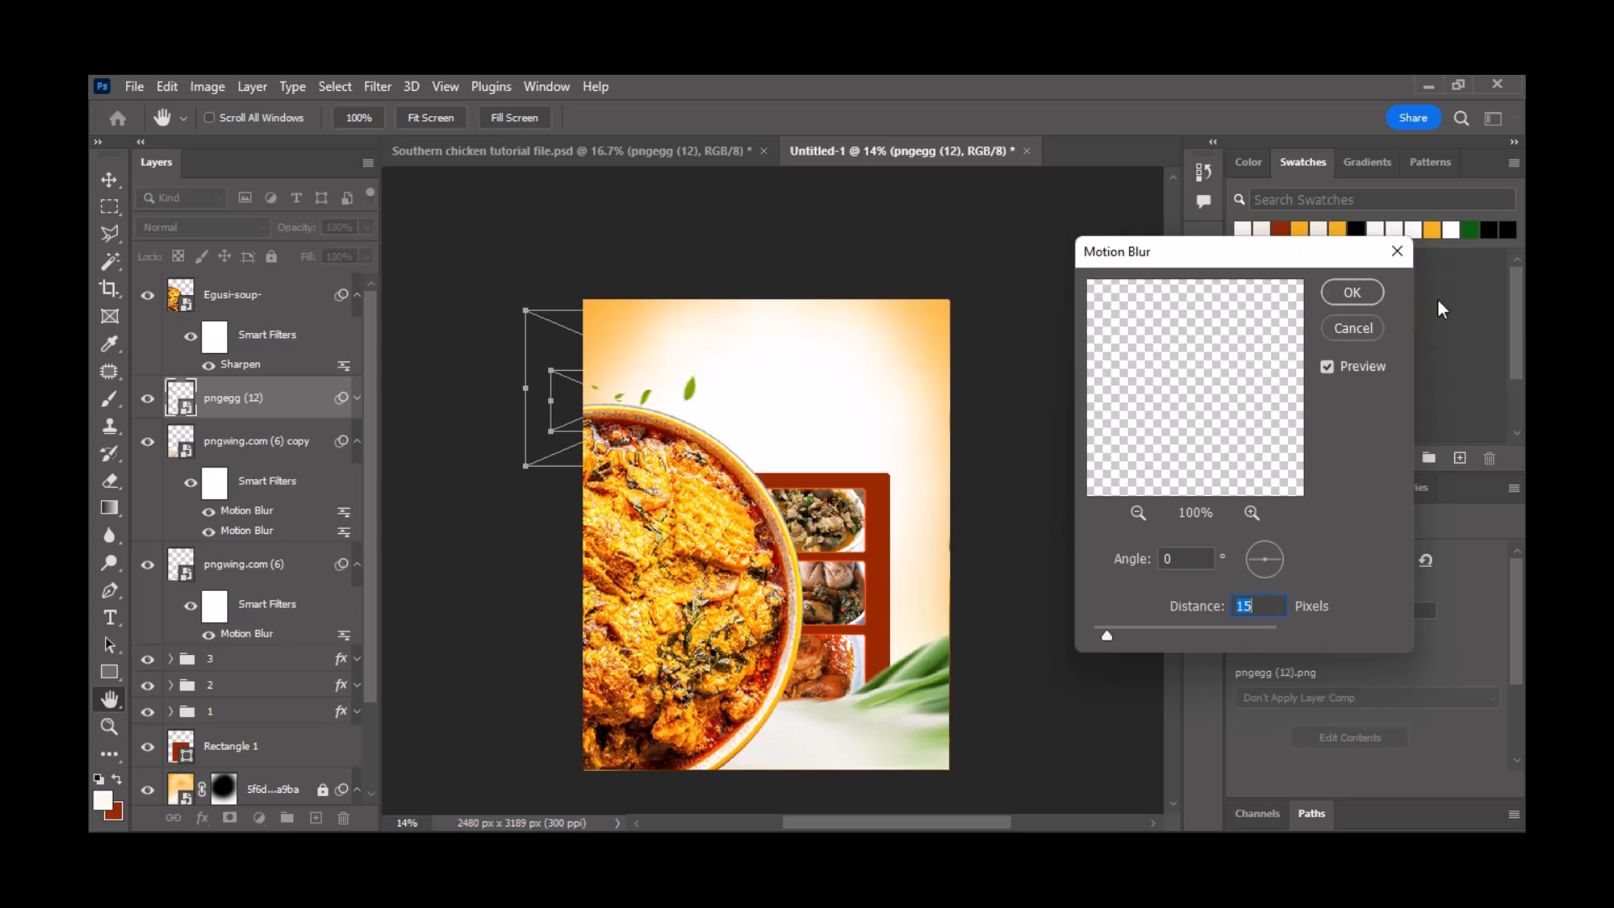
left_click(1351, 291)
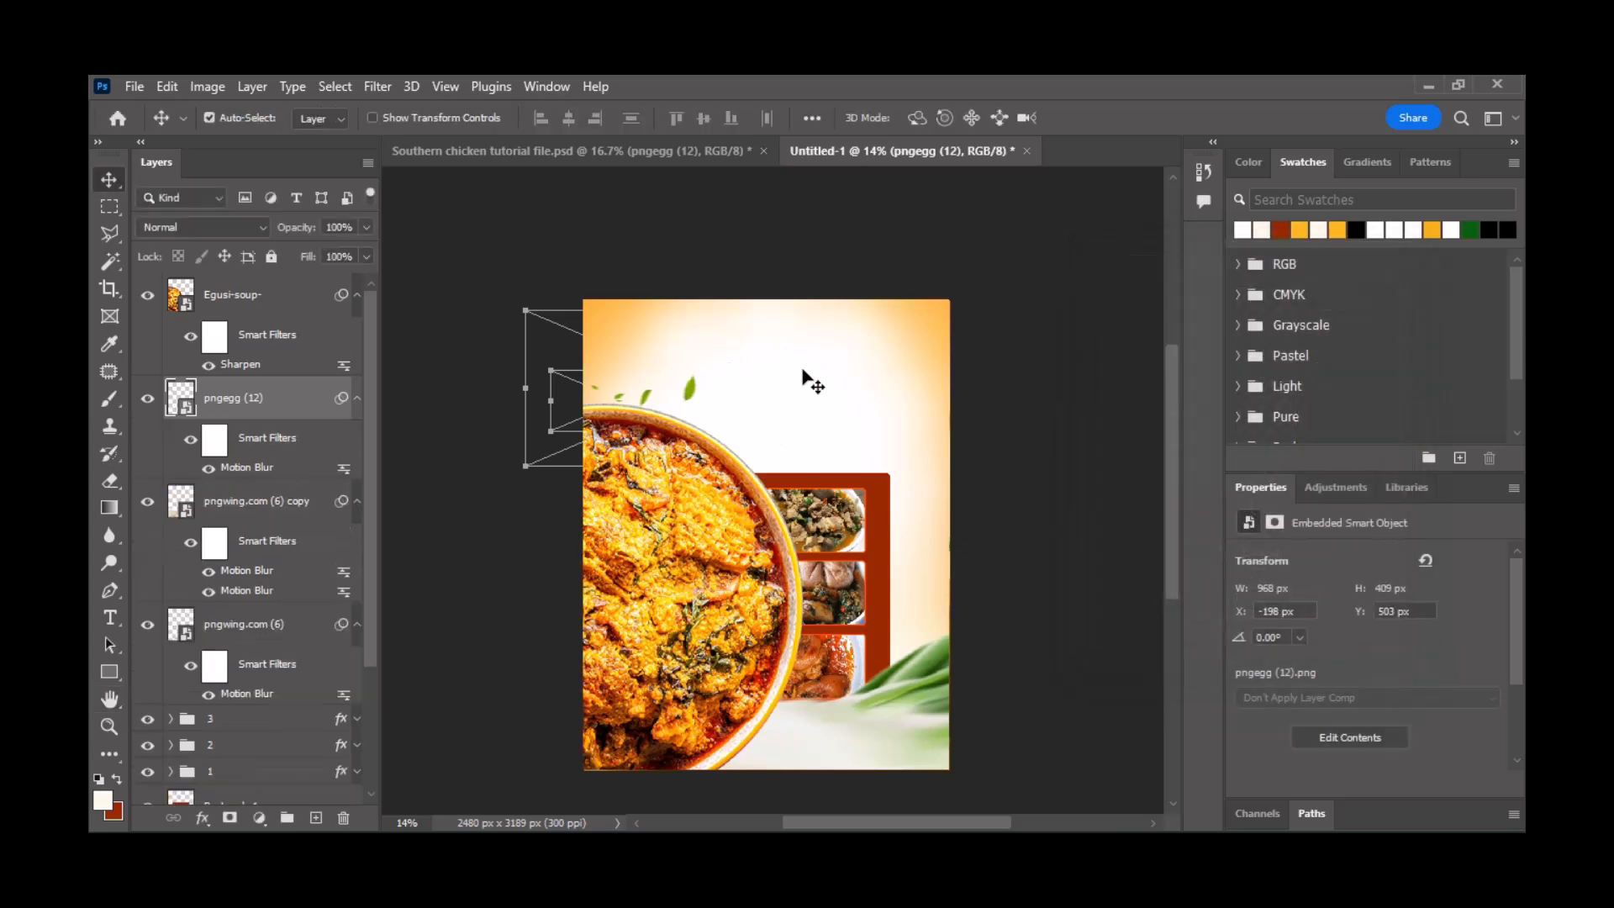
- Nudge the blurred leaves slightly up above the bowl's rim
key("Up")
key("Up")
key("Up")
key("Up")
key("Up")
key("Up")
key("Up")
key("Up")
key("Up")
key("Up")
key("Up")
key("Up")
key("Up")
key("Up")
key("Up")
key("Up")
key("Up")
key("Up")
key("Up")
key("Up")
- Bring the pngwing.com (4) red chilli into the flyer, scaled to 650 × 411 px at X 1569 px, Y 1053 px over the red panel's upper corner
left_click(622, 154)
left_click_drag(850, 605, 921, 506)
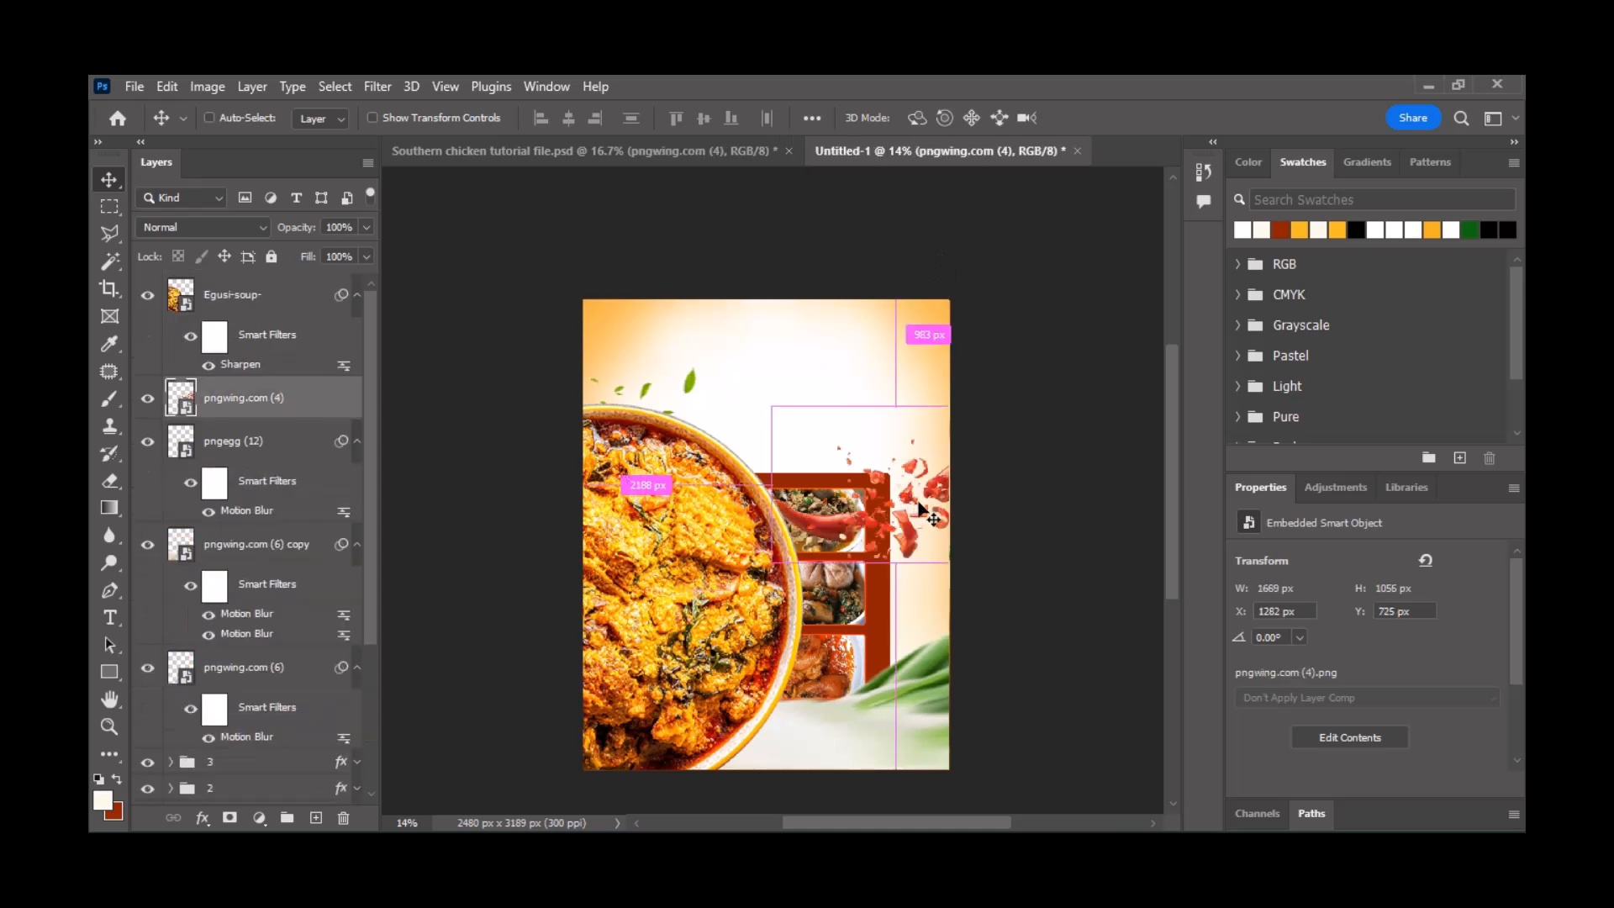
key("ctrl+t")
scroll(991, 469, "down", 1)
left_click_drag(1085, 433, 896, 446)
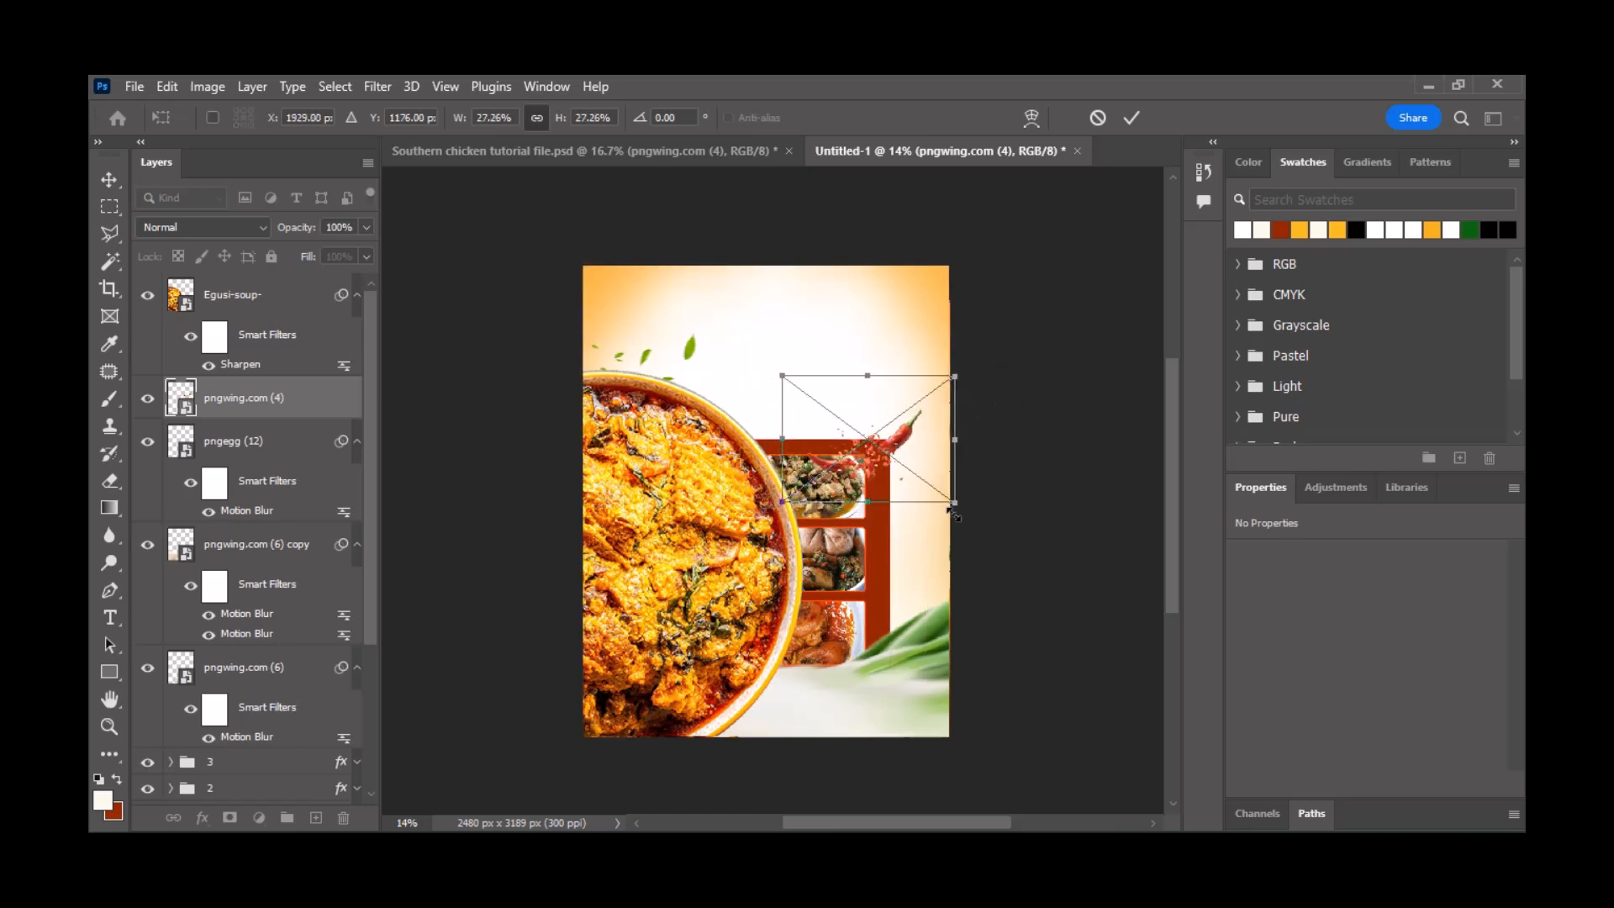
left_click_drag(954, 502, 921, 496)
left_click_drag(883, 442, 893, 455)
key("Return")
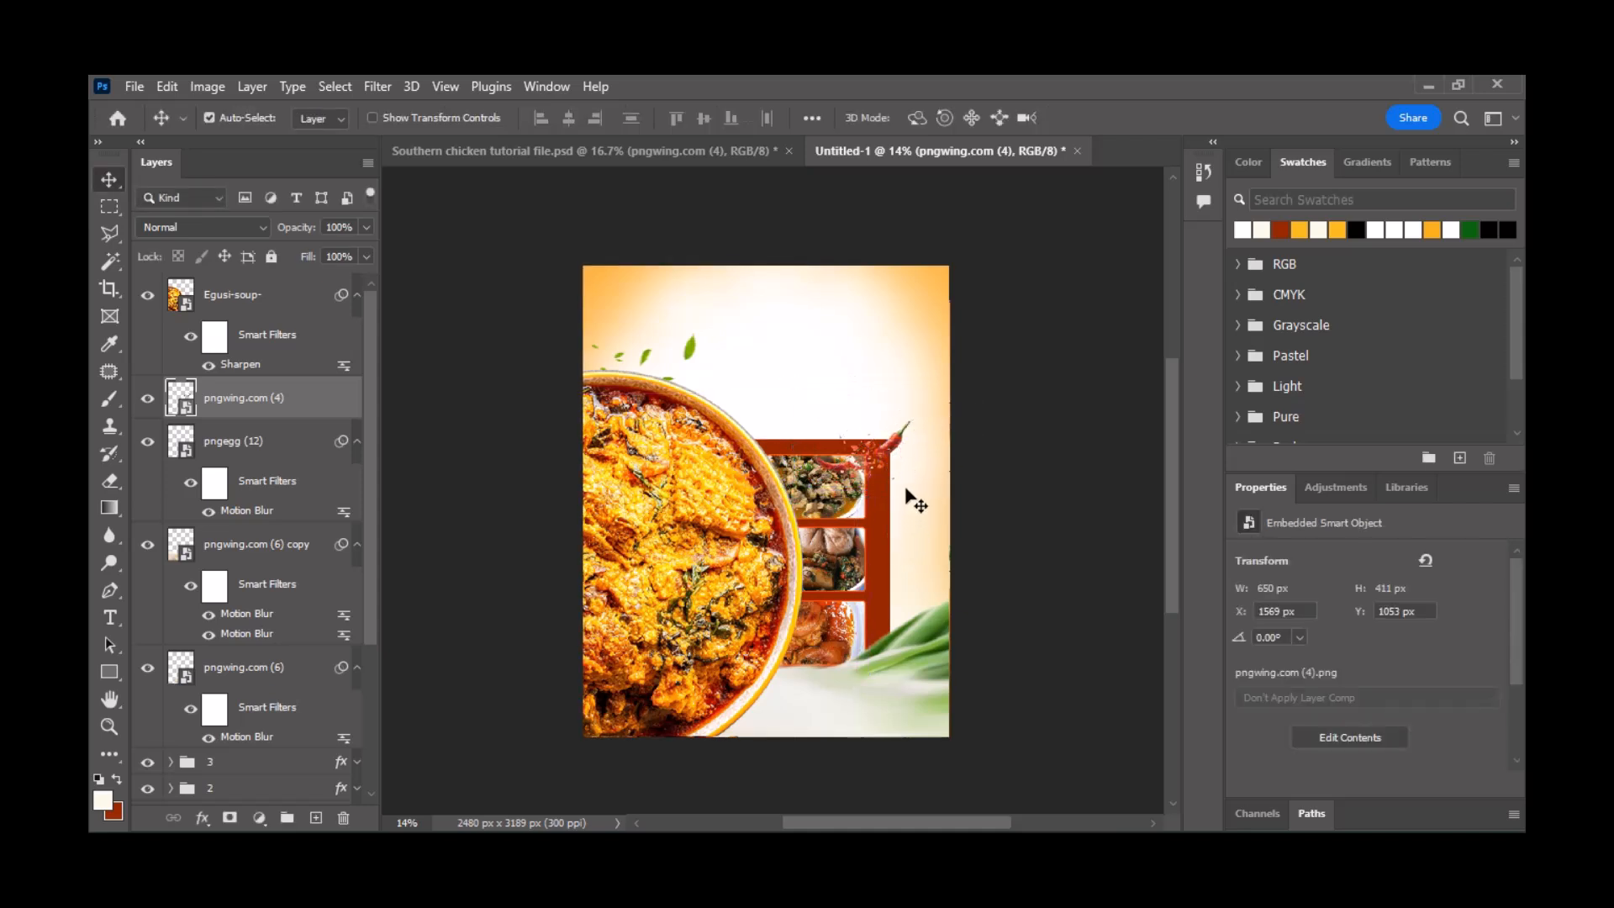
- Apply a Motion Blur to the pngwing.com (4) red chilli with angle 12° and distance 36 pixels
left_click(376, 87)
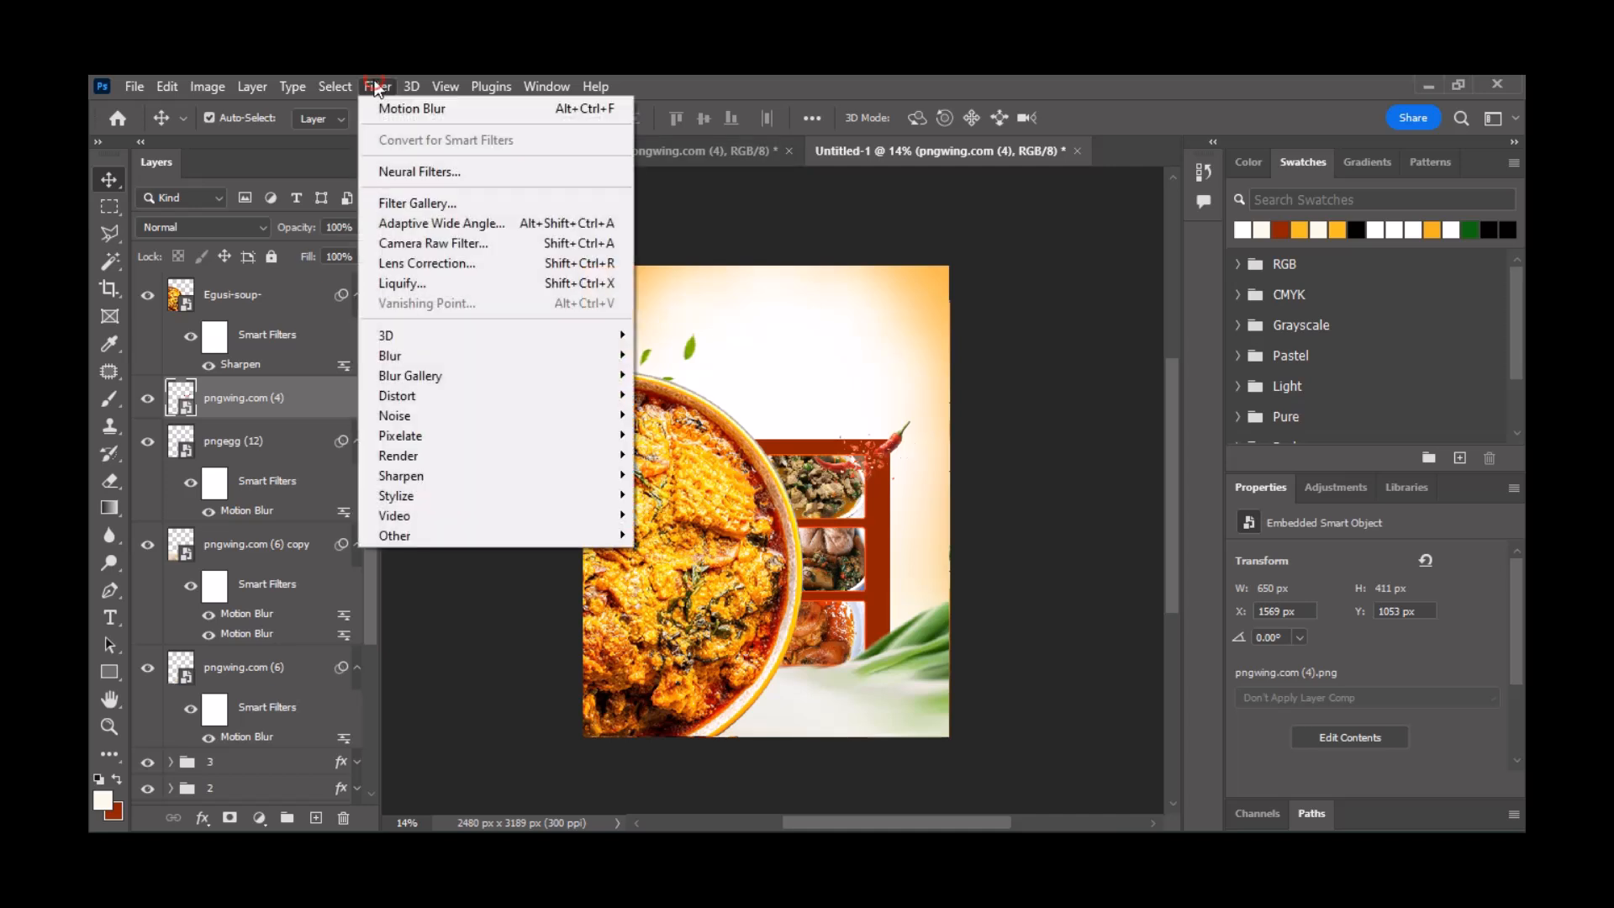
left_click(412, 109)
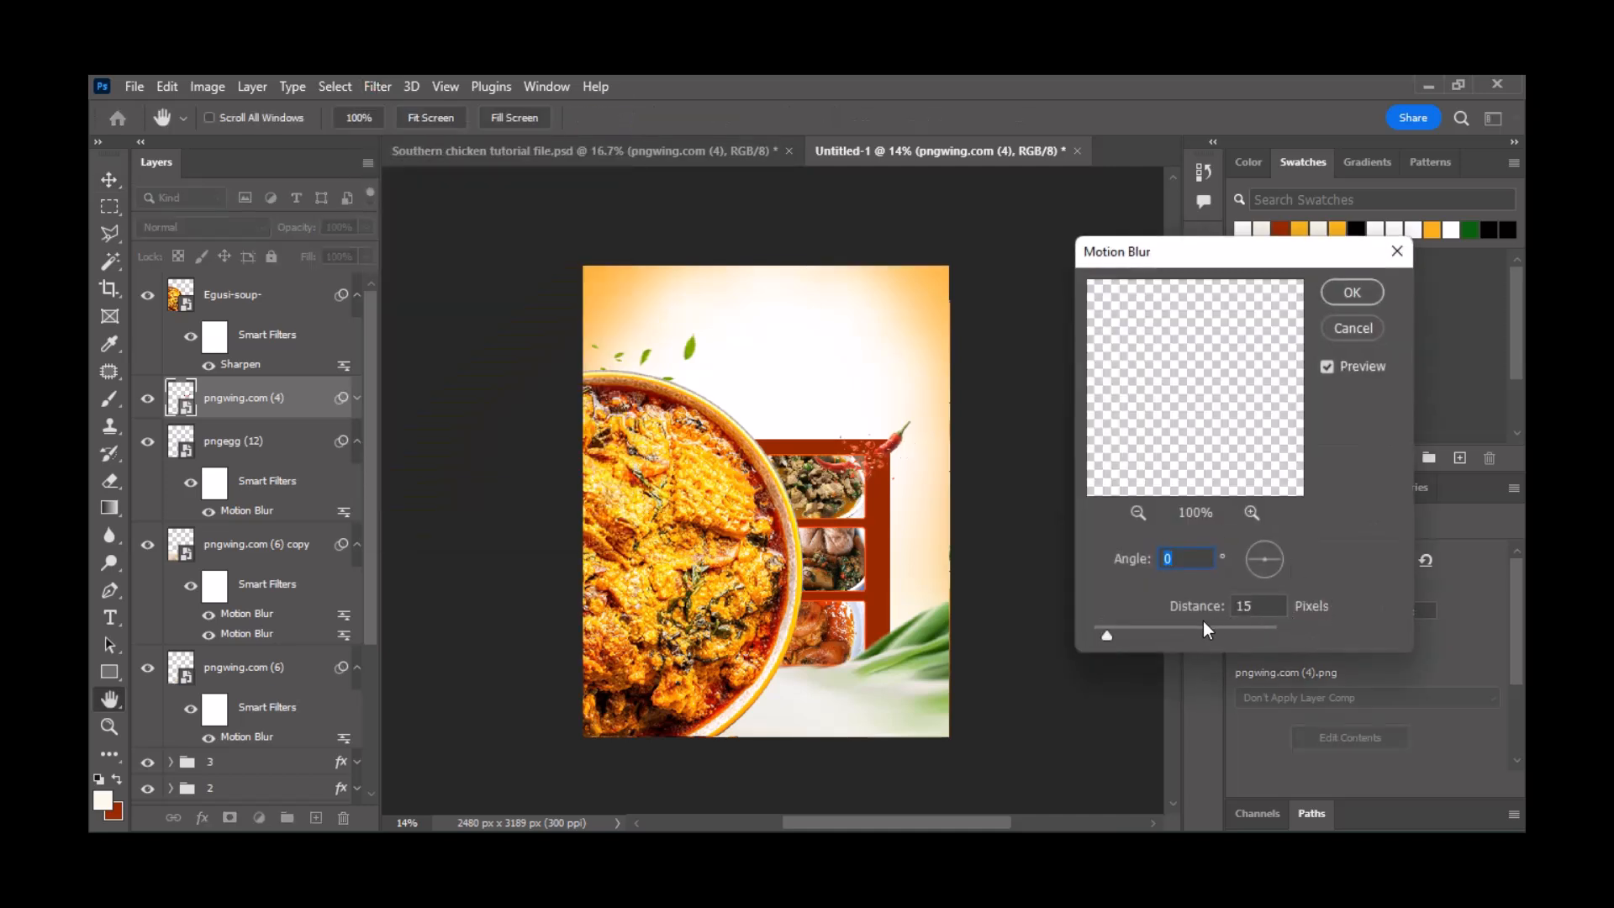
left_click_drag(1126, 635, 1149, 625)
left_click(1279, 556)
left_click(1131, 635)
left_click_drag(1132, 634, 1129, 634)
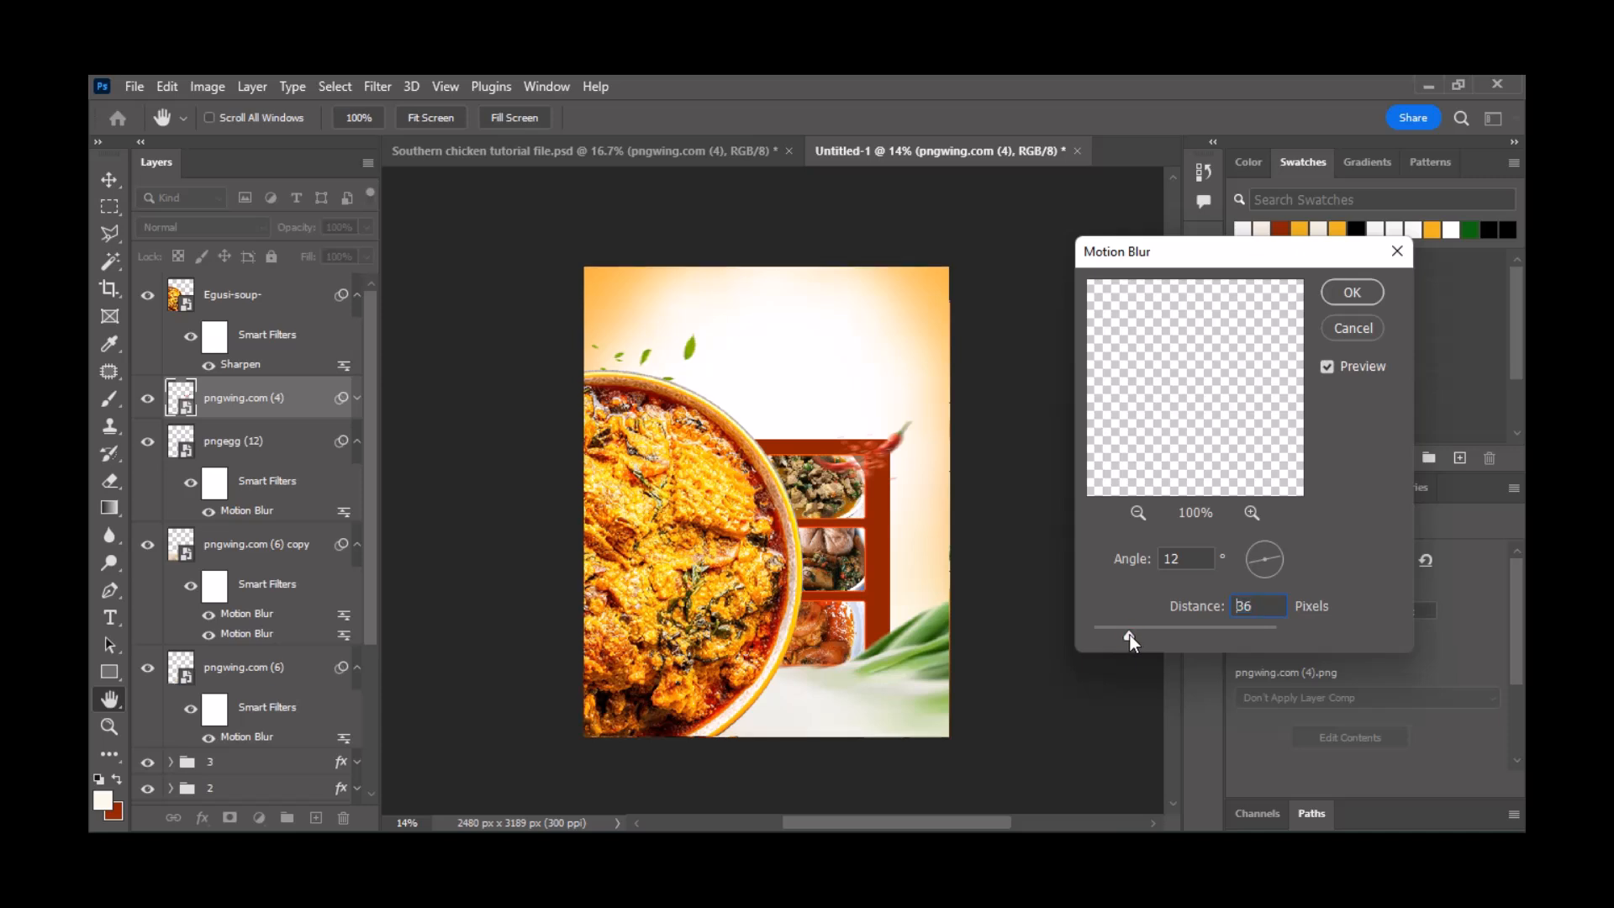
left_click(1345, 293)
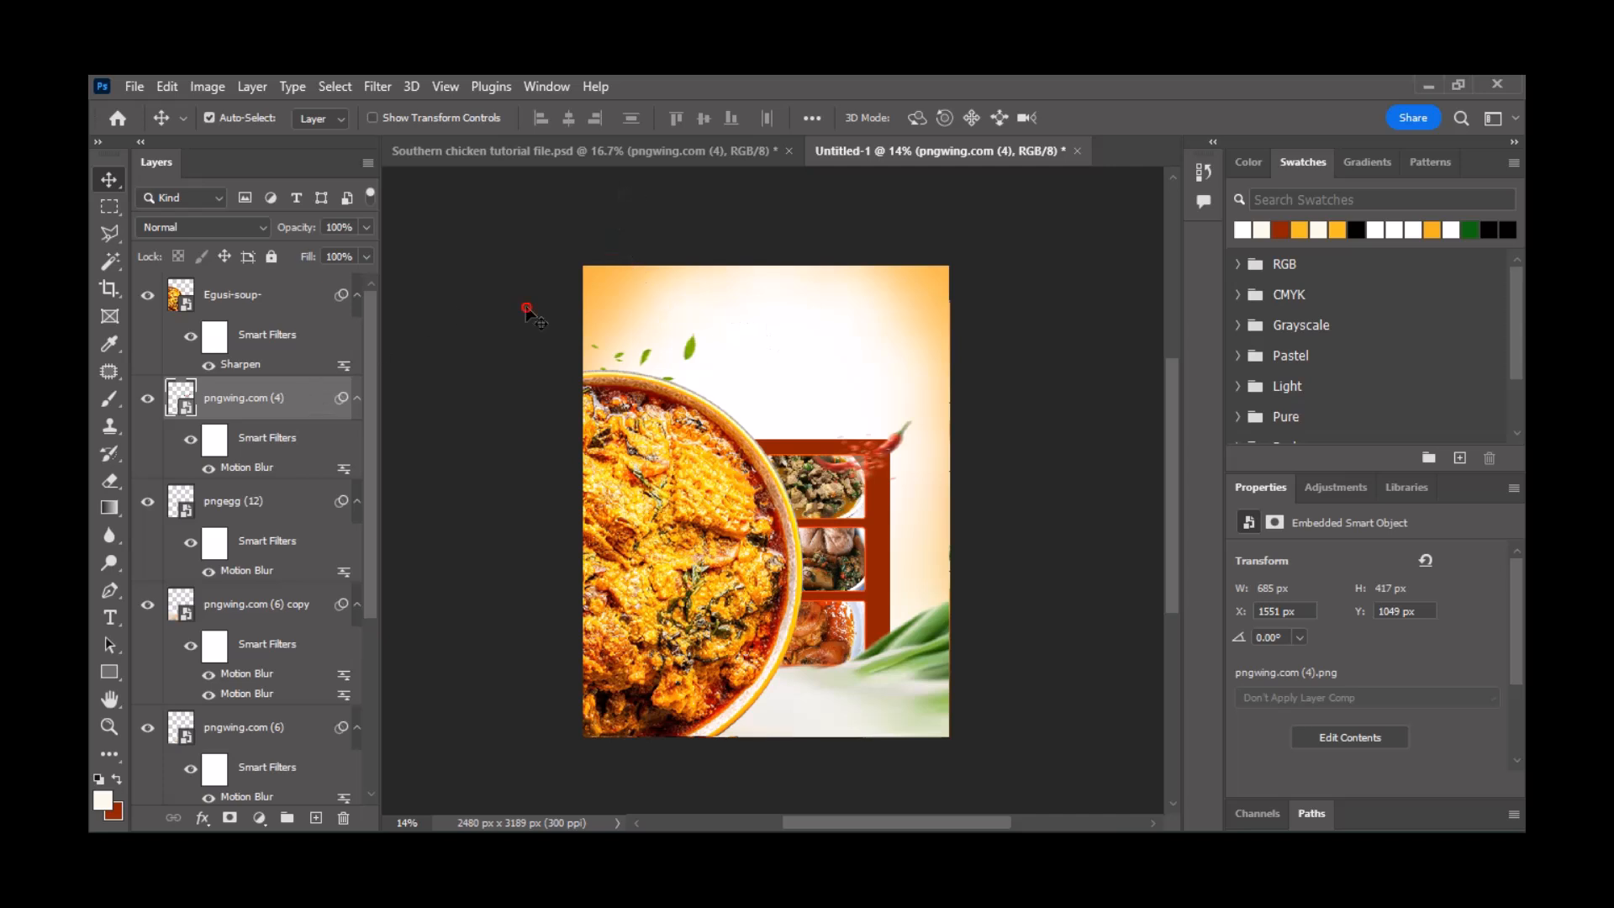
left_click(551, 315)
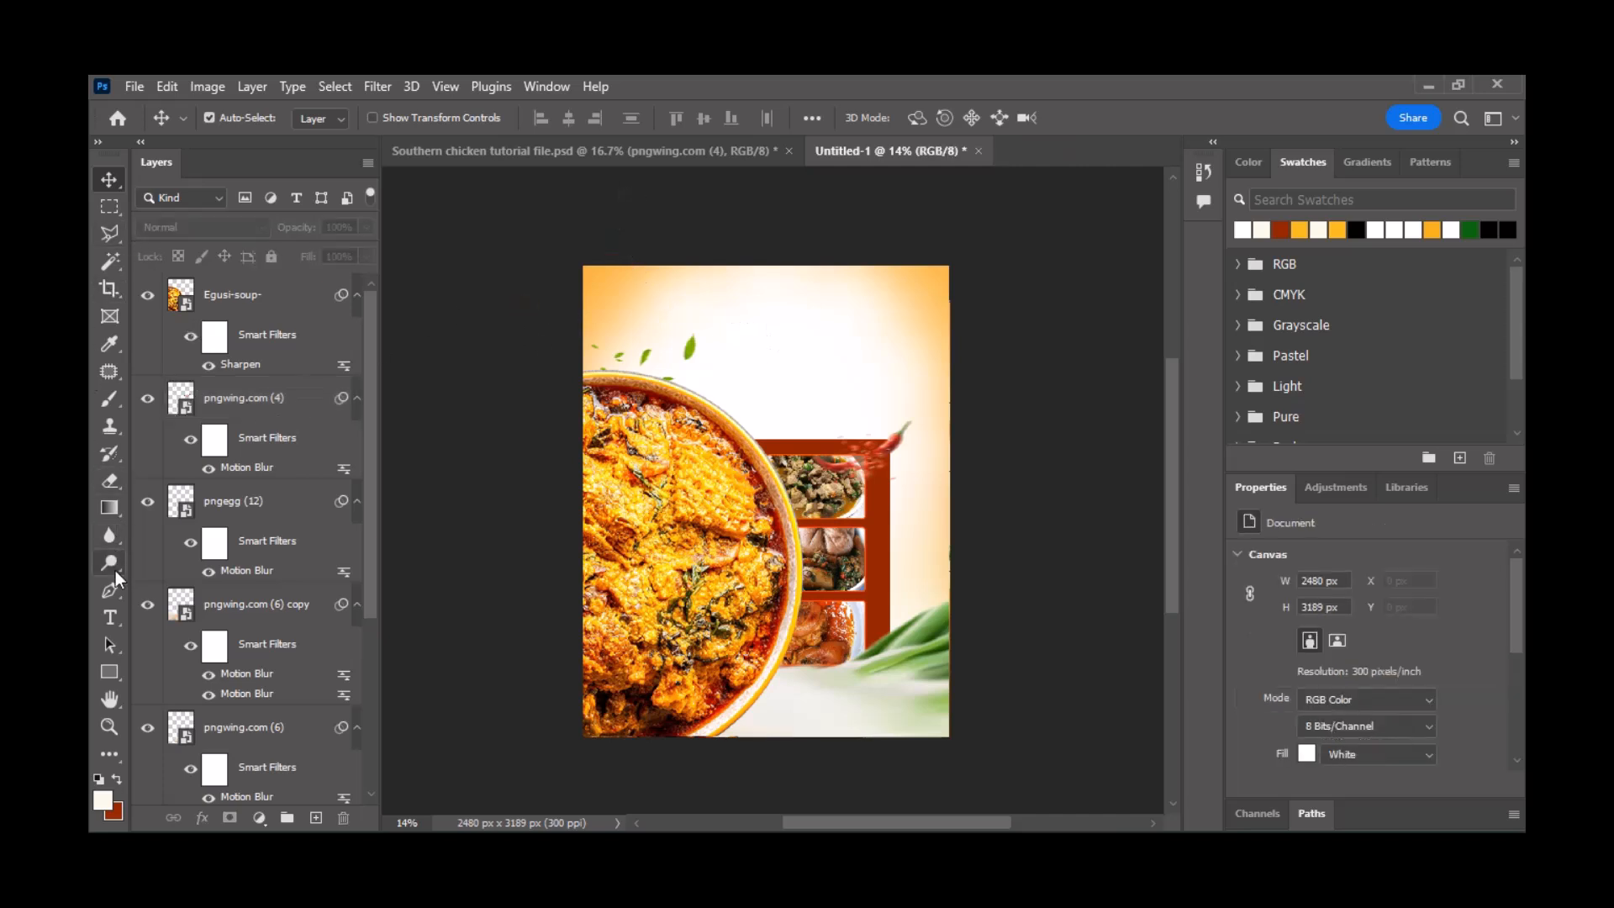
- Add a 42 pt SOUTHERN title above the red photo panel and set its font to Brownie Cream Demo
left_click(109, 617)
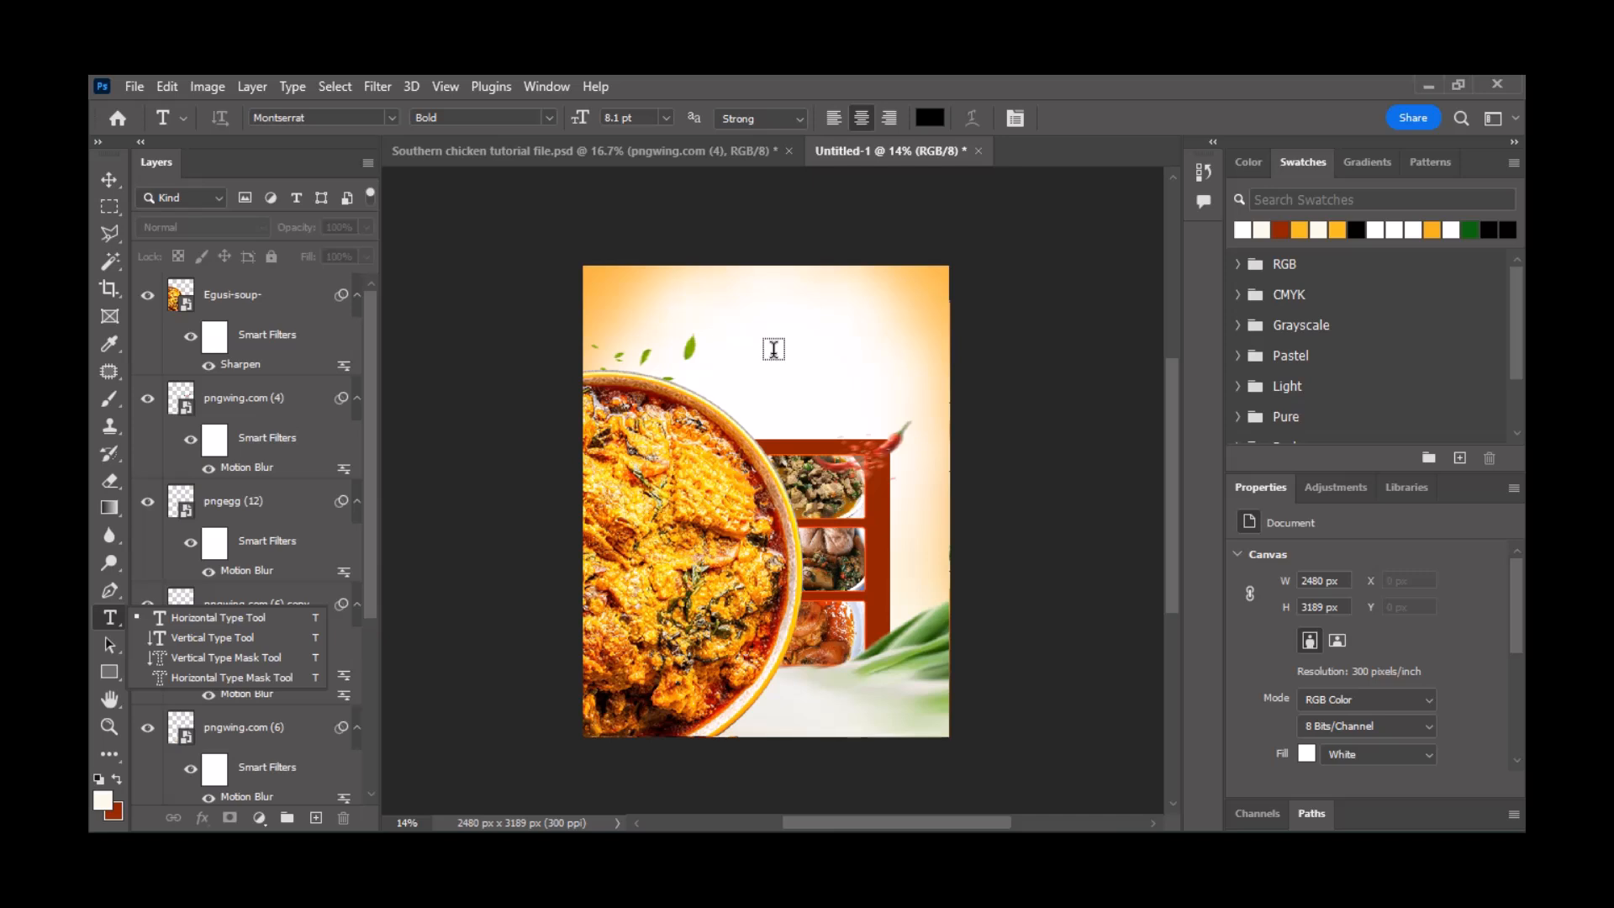
left_click(773, 349)
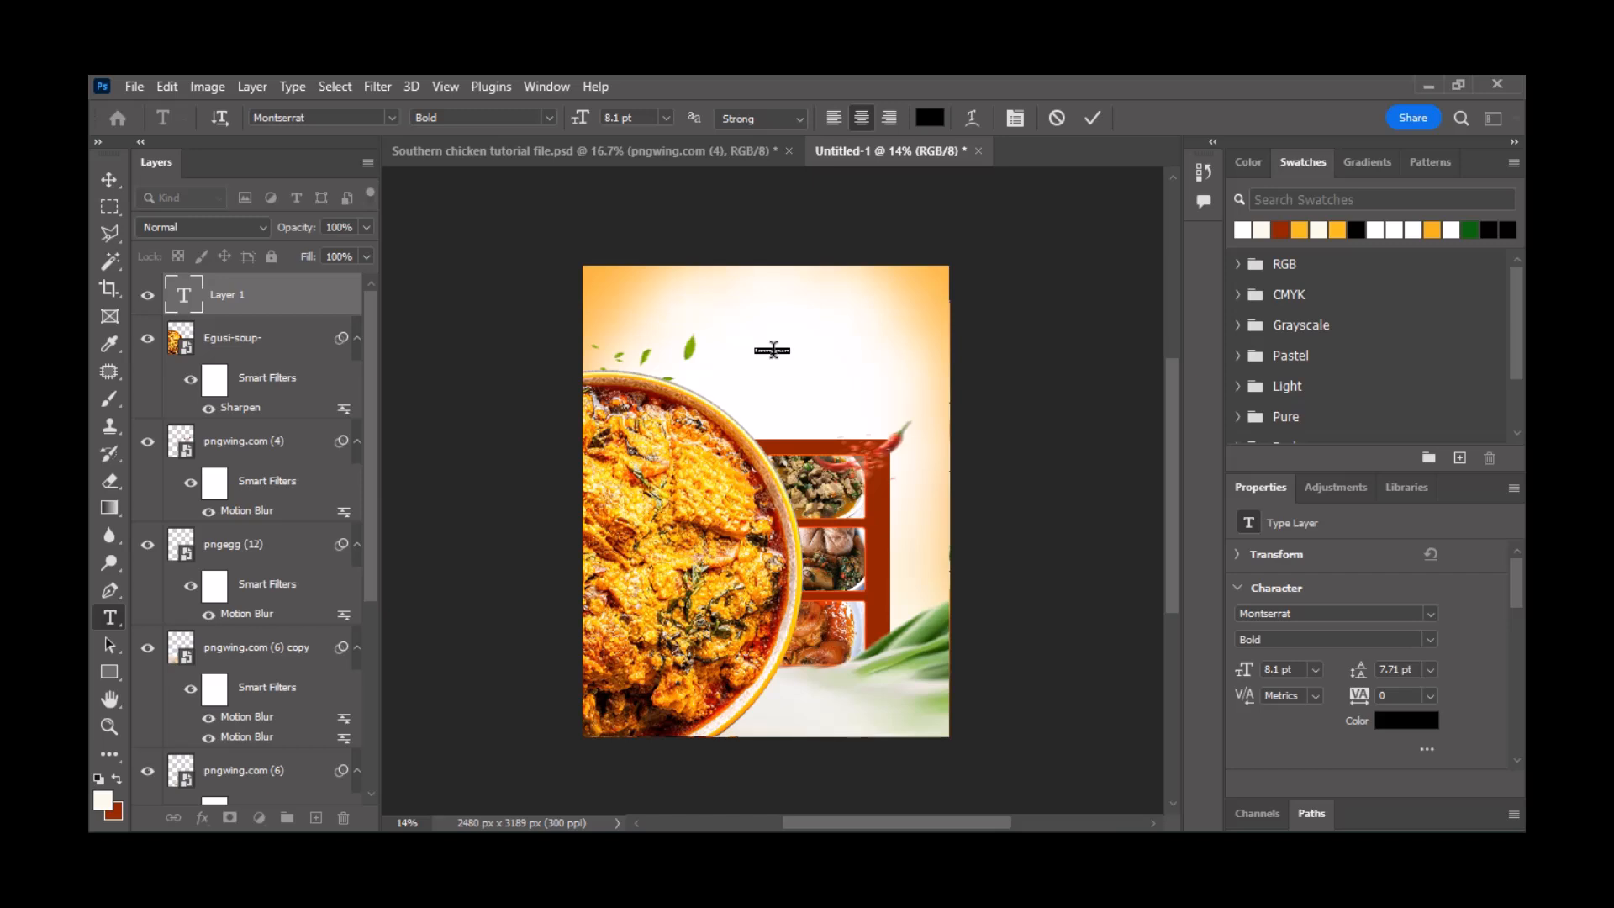
key("BackSpace")
left_click(1102, 119)
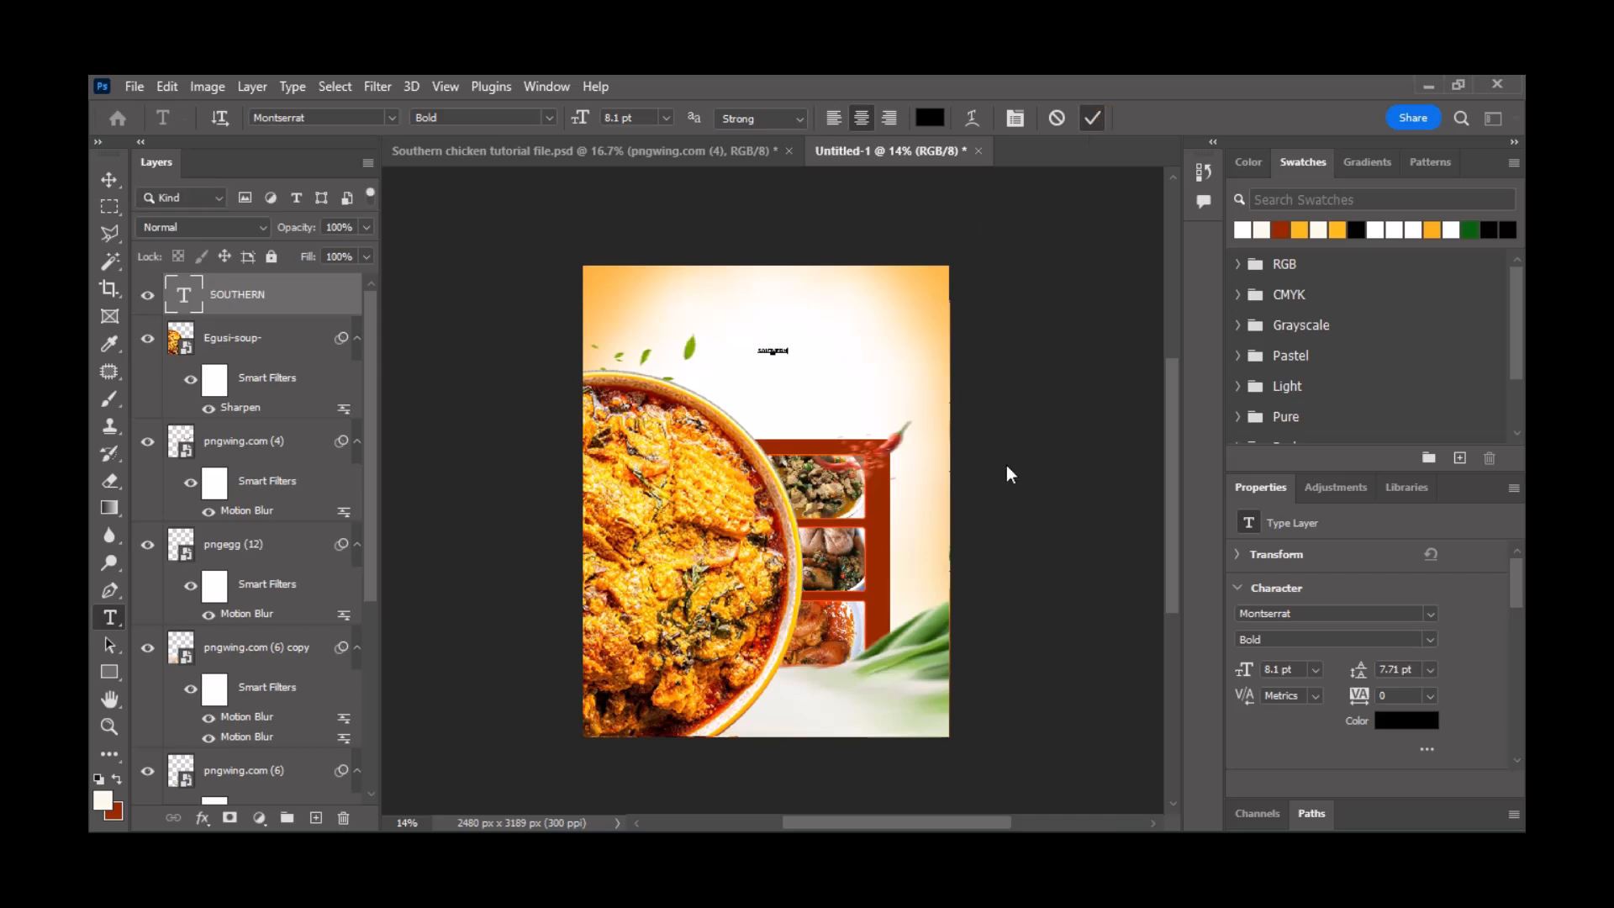
left_click_drag(1247, 671, 1279, 674)
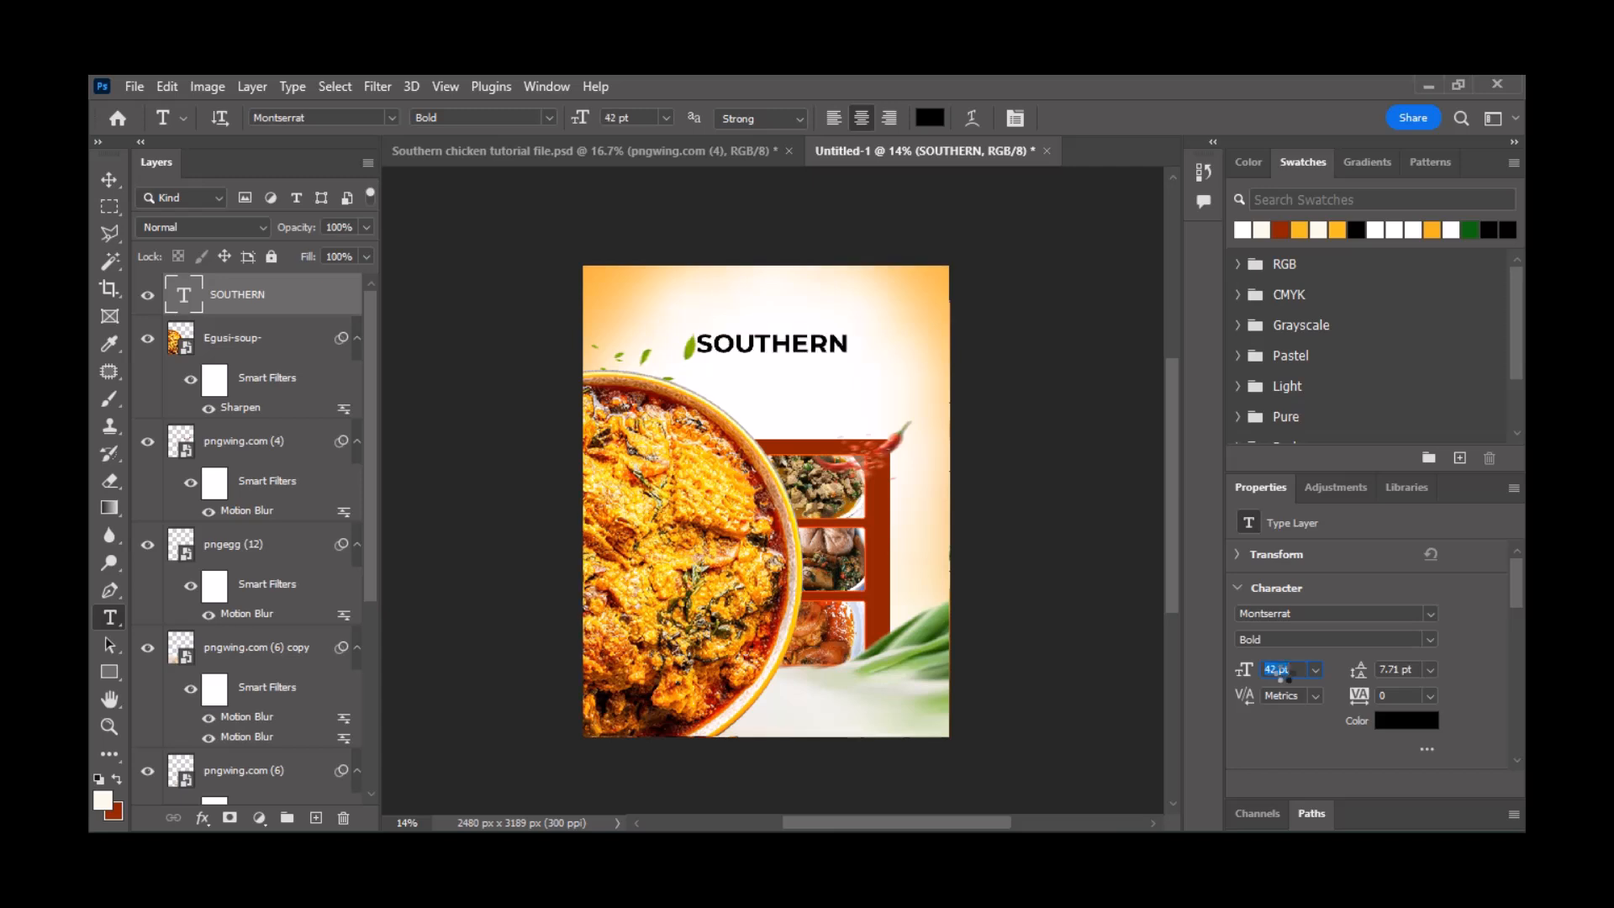
left_click(106, 185)
left_click_drag(798, 348, 814, 353)
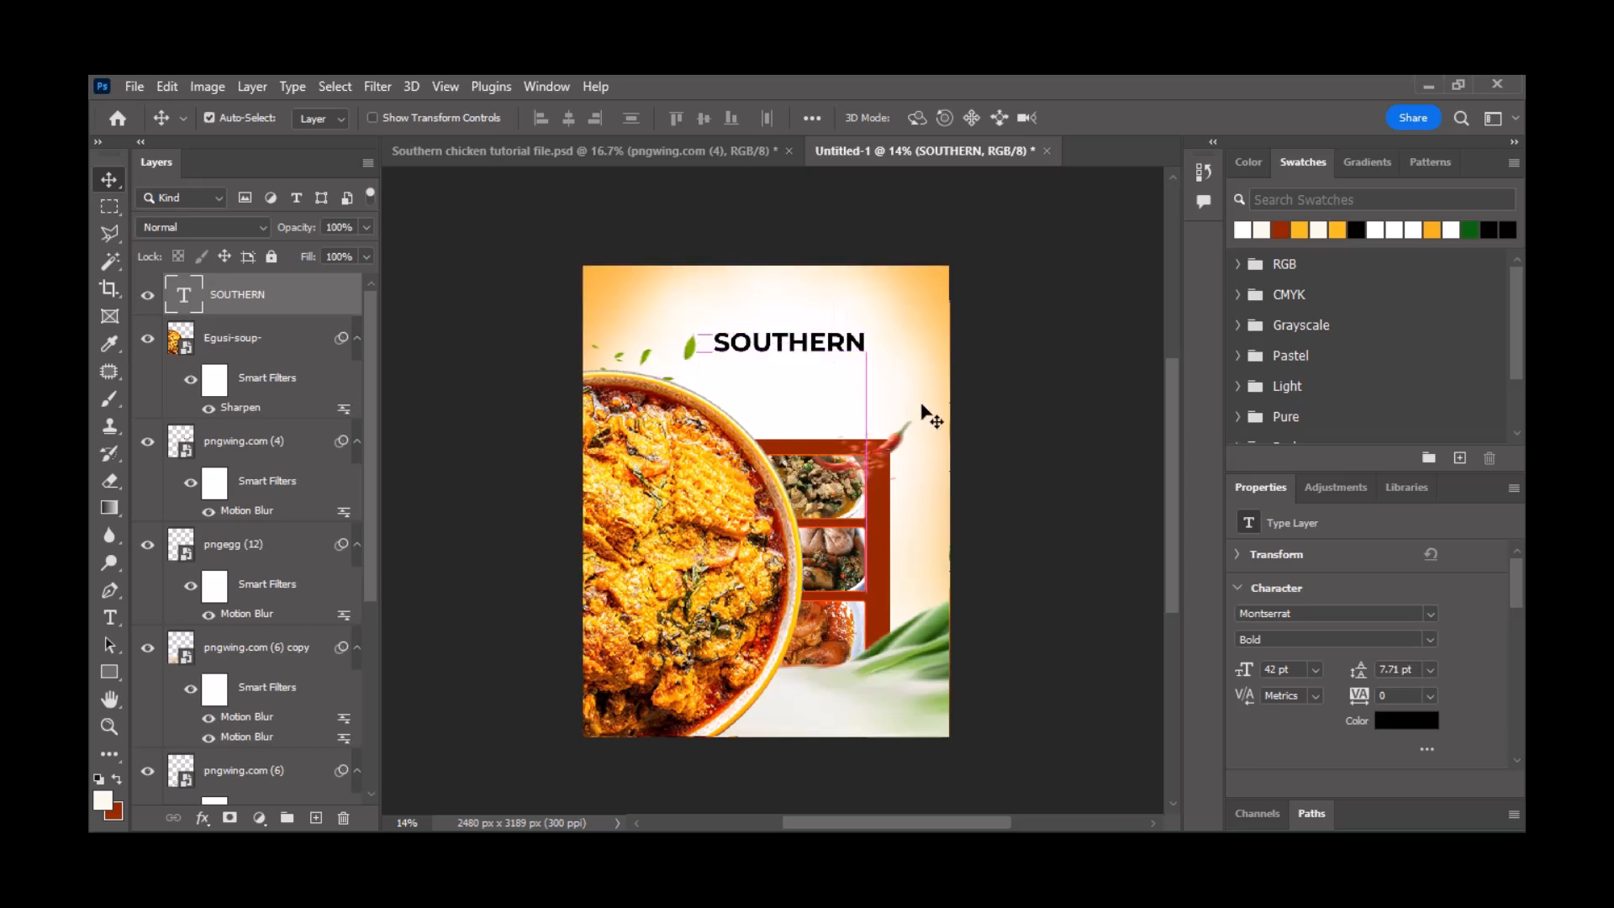
left_click(1431, 615)
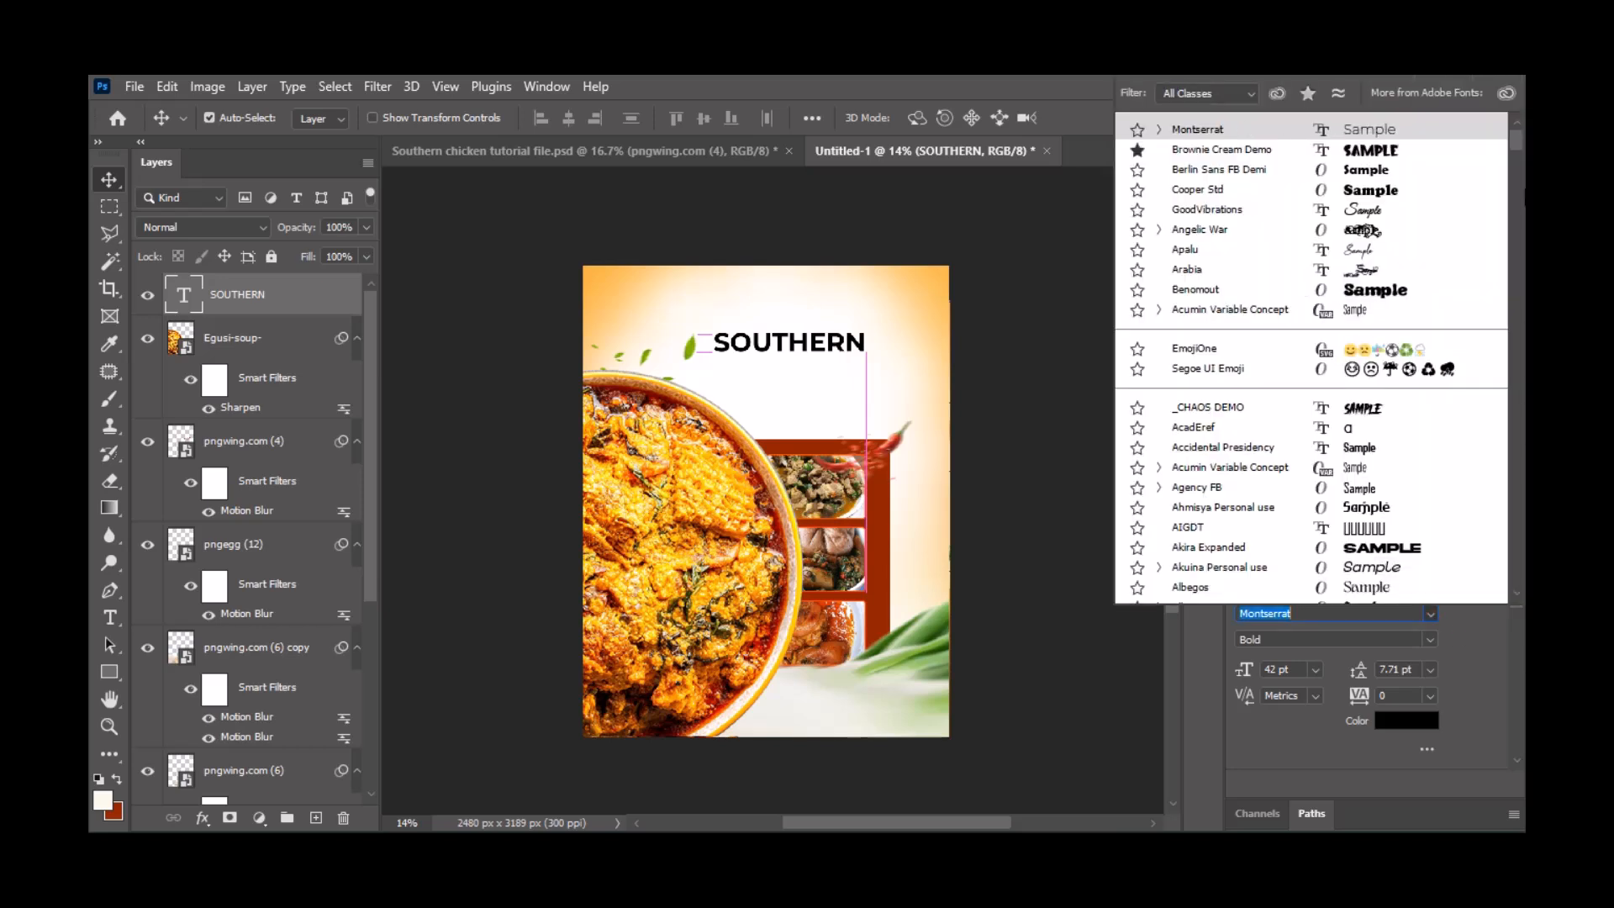
left_click(1370, 151)
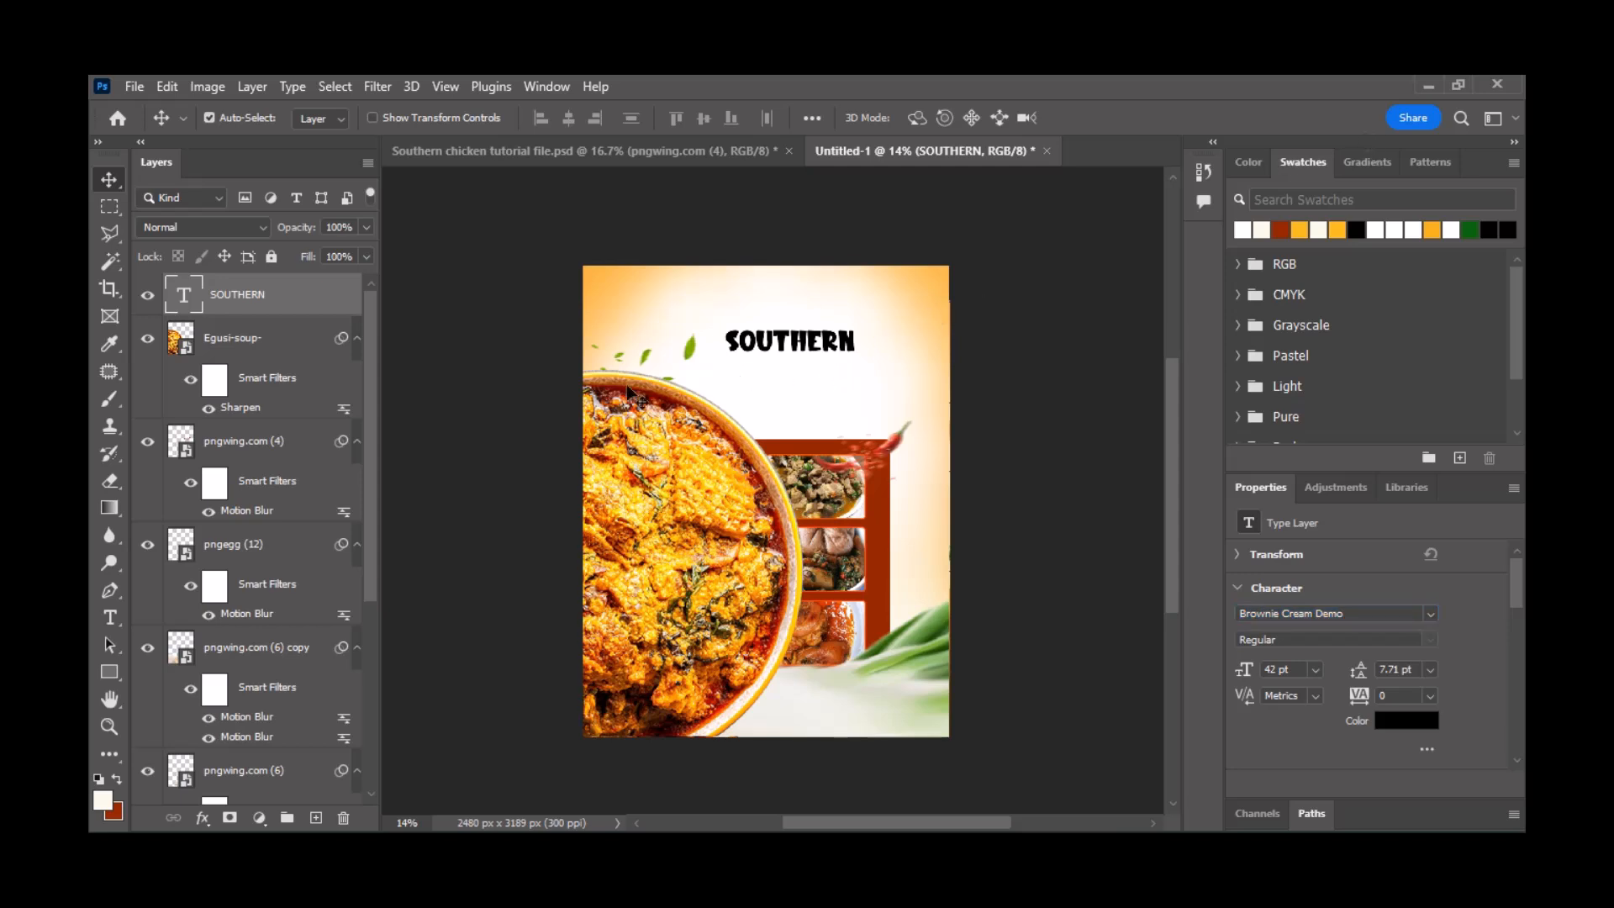
left_click(1431, 613)
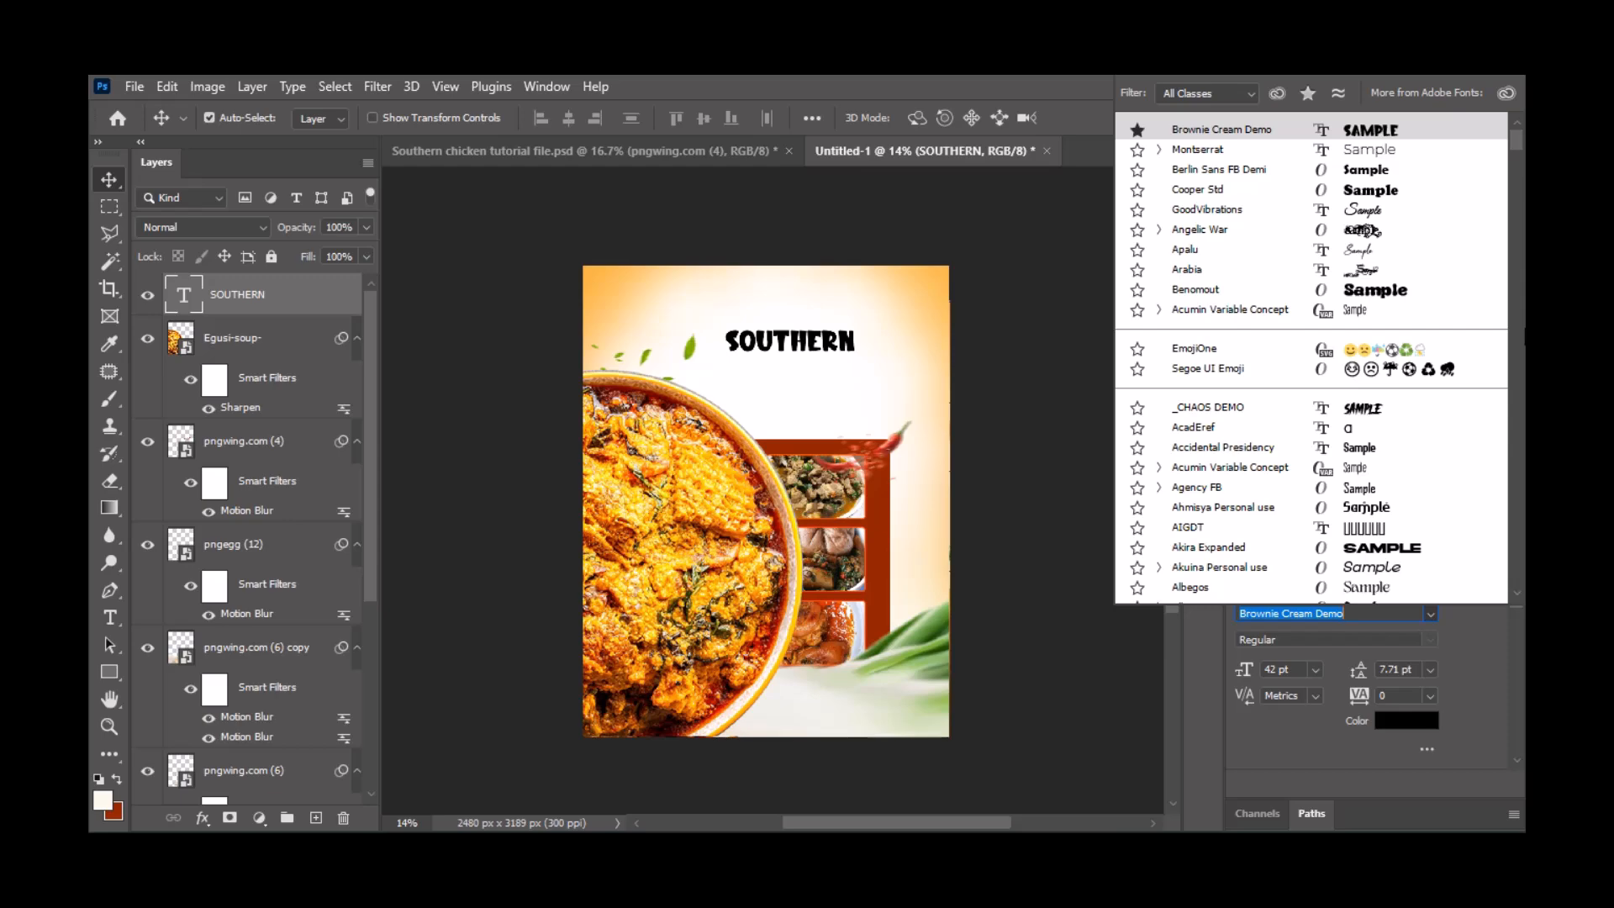
scroll(1511, 364, "down", 5)
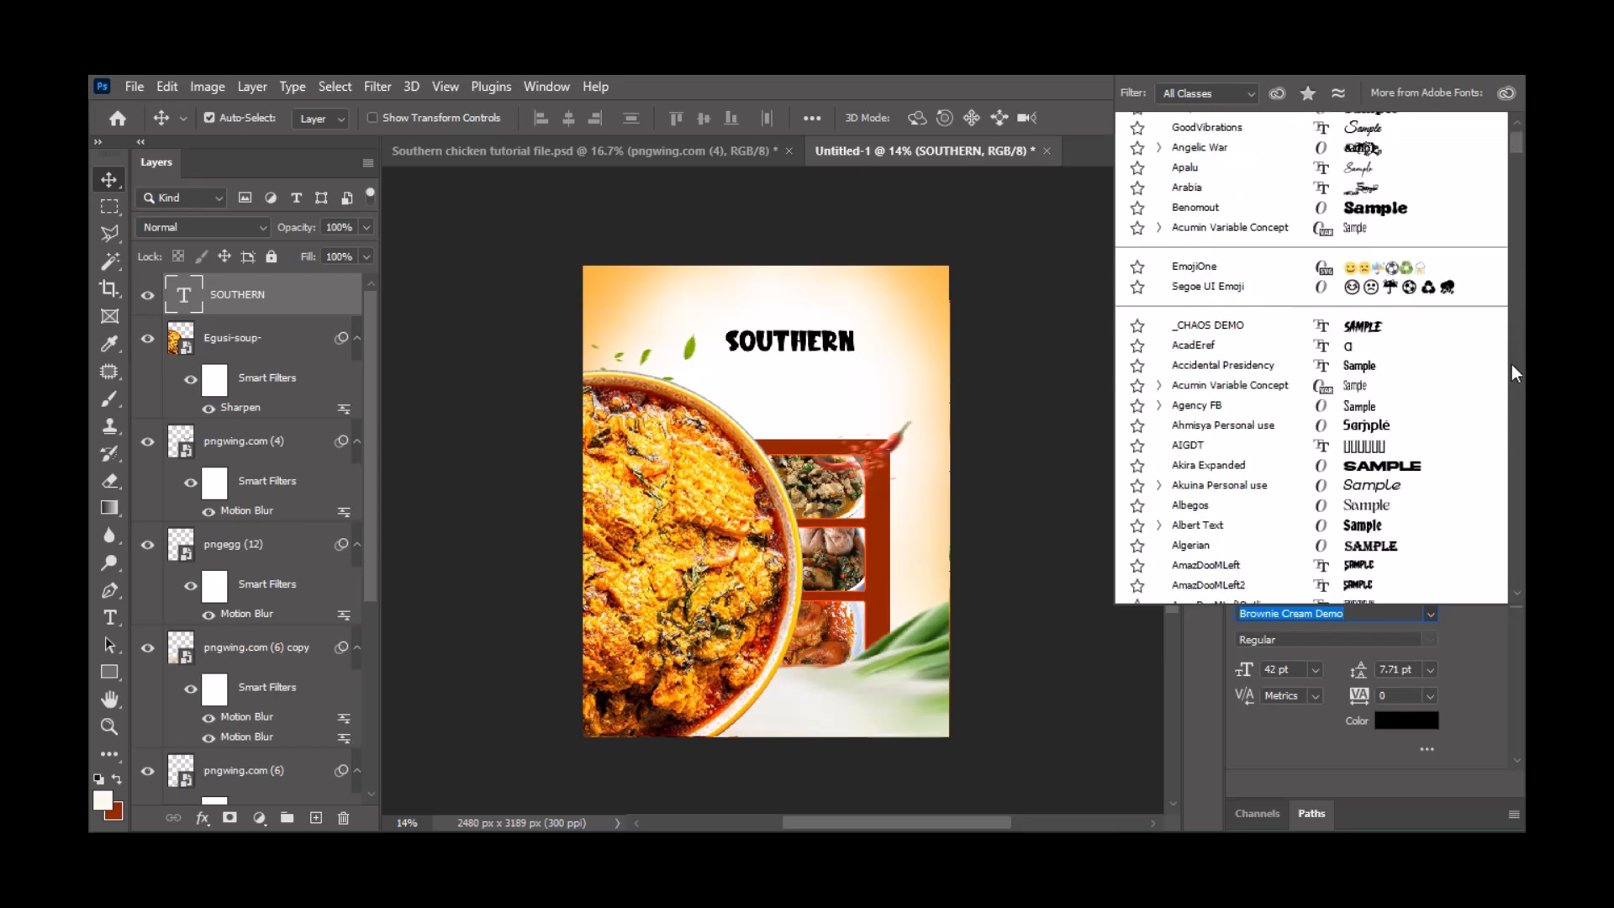
scroll(1511, 365, "down", 5)
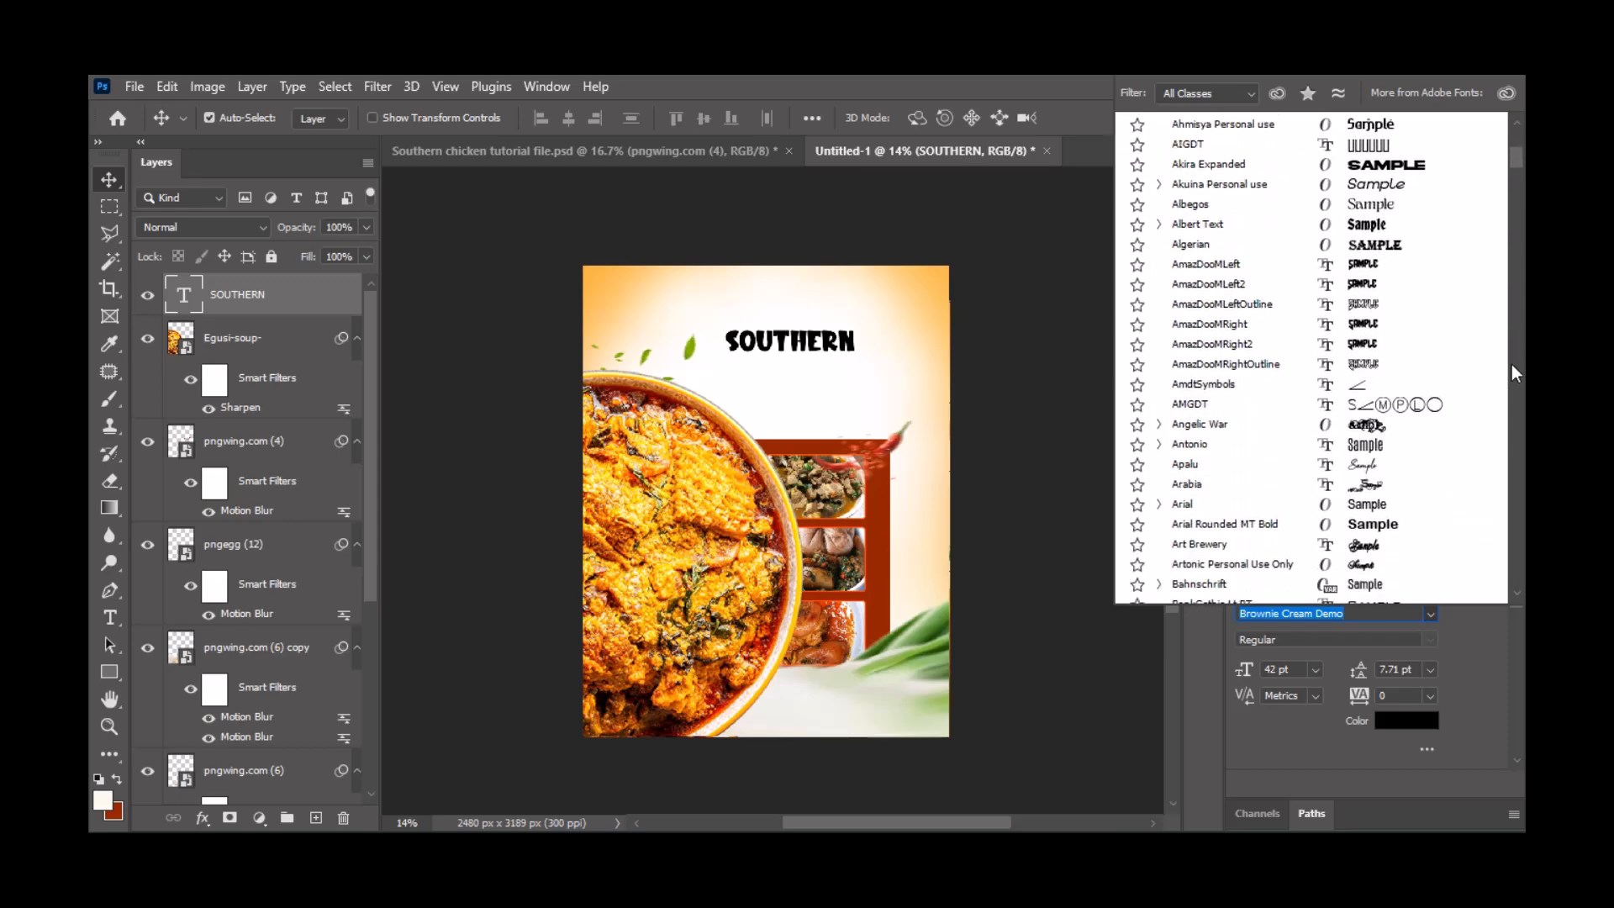
scroll(1510, 368, "down", 3)
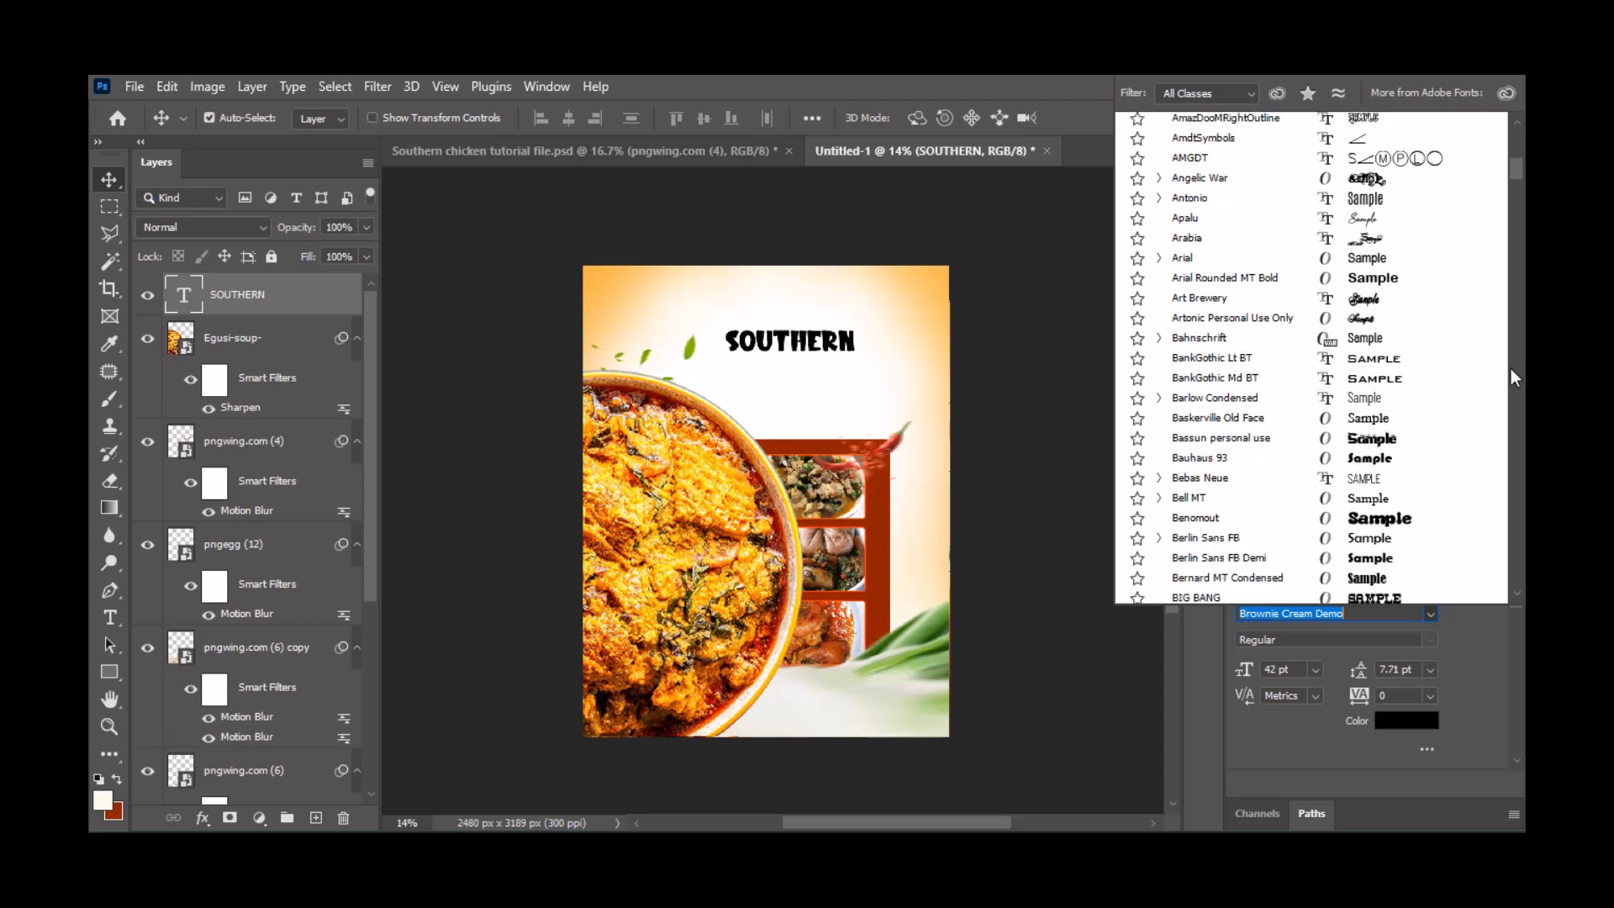
left_click(1115, 643)
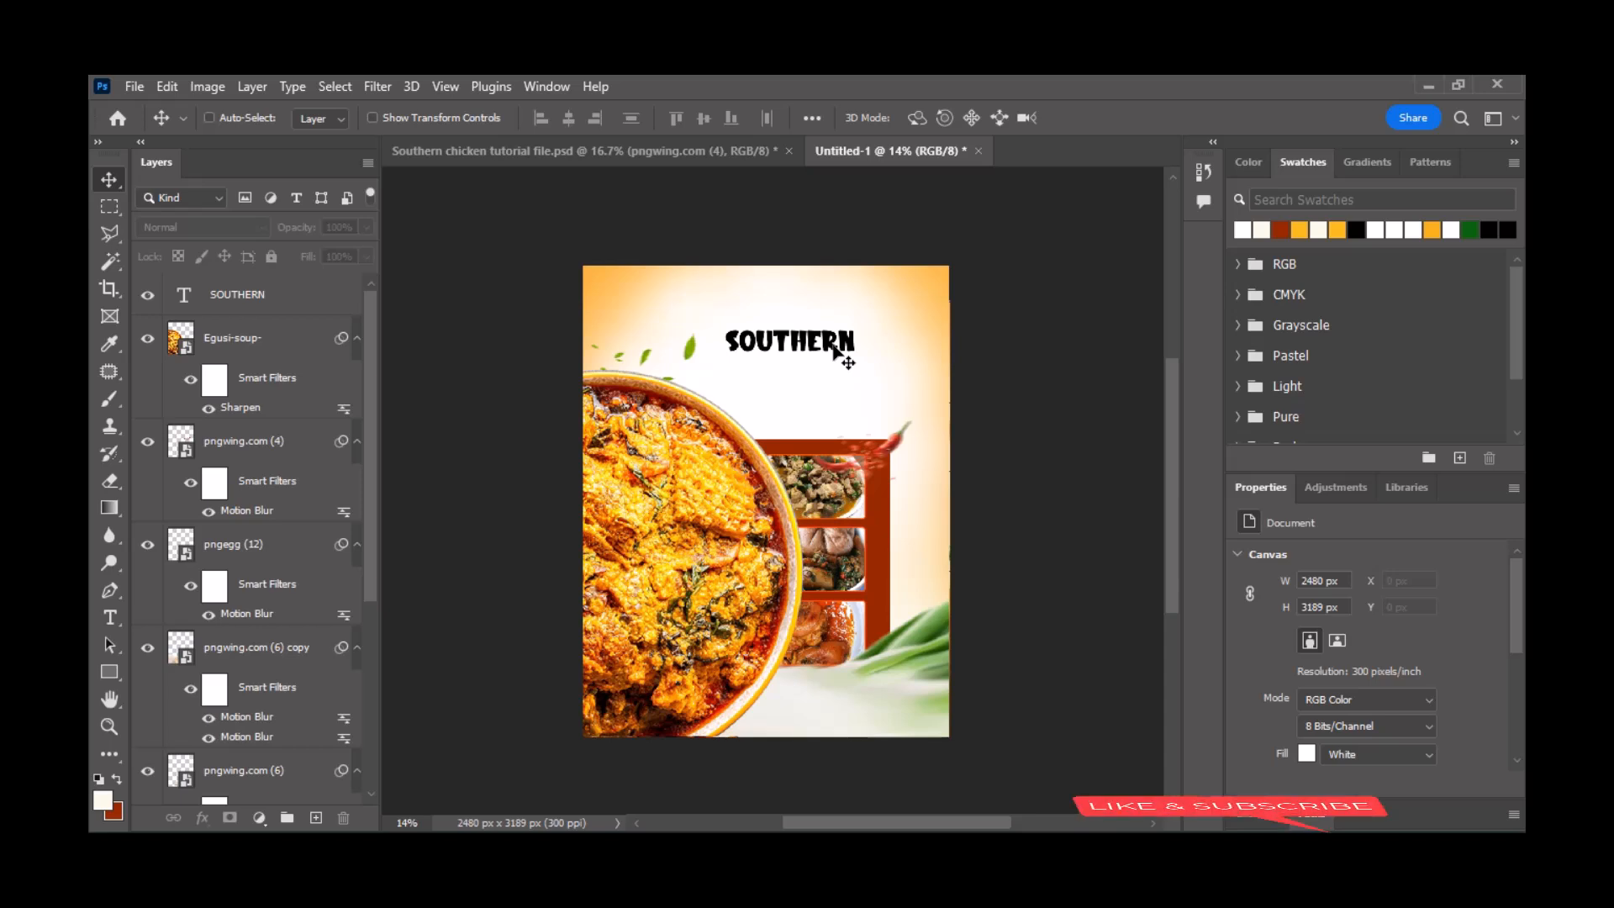
scroll(857, 357, "down", 1)
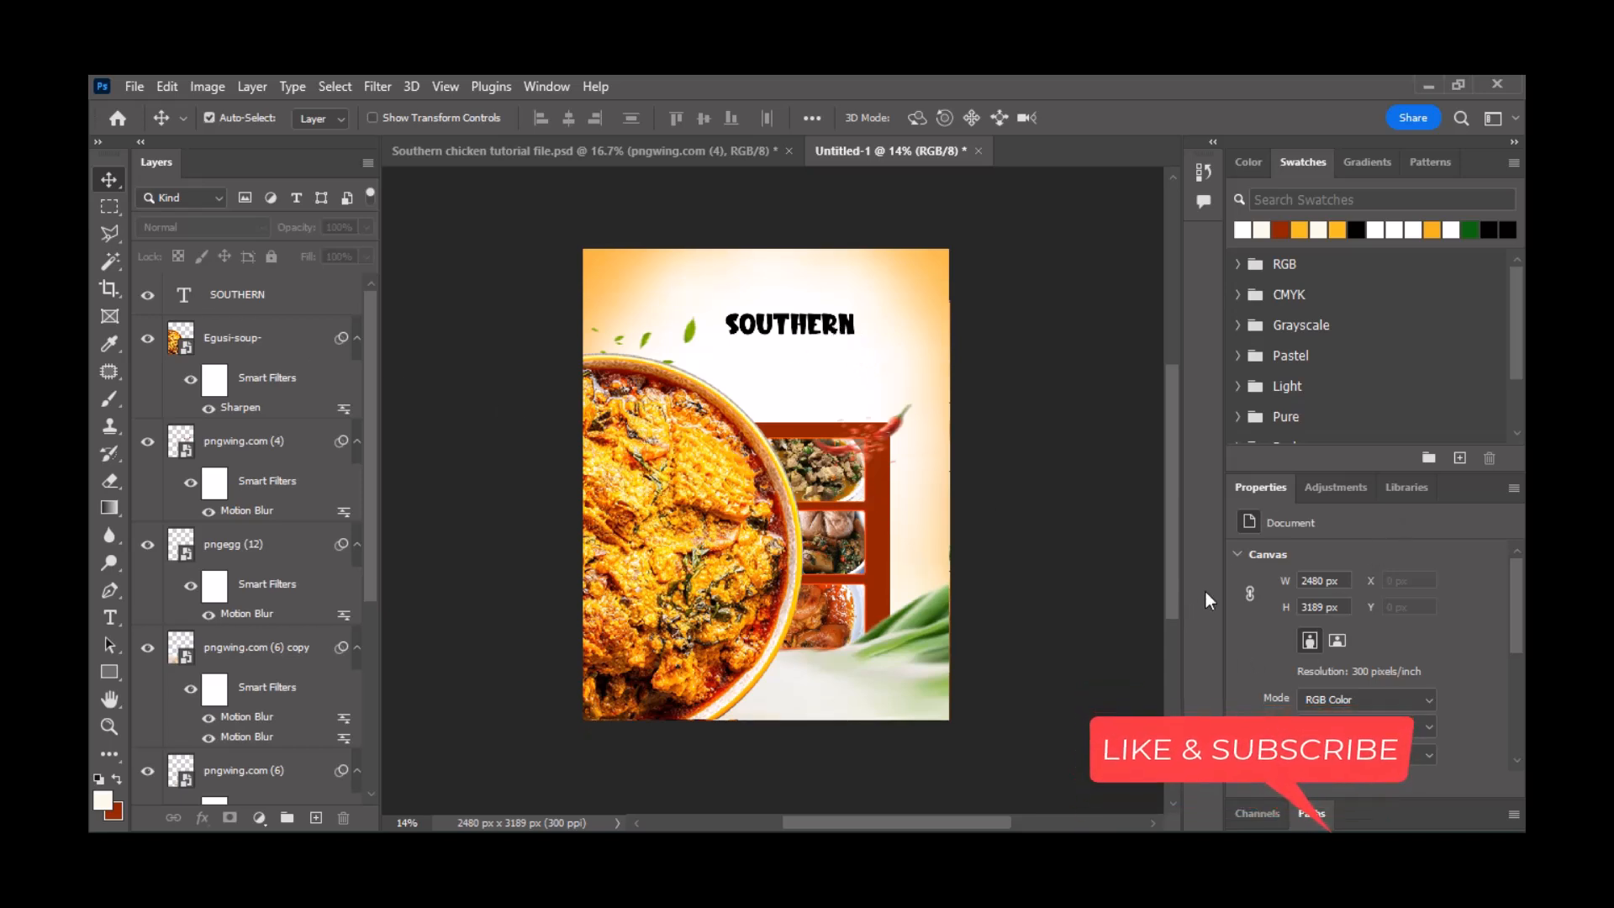
scroll(1217, 554, "up", 2)
- Scale the SOUTHERN title to about 127.41% (1115 × 248 px) and colour it with the dark red swatch
left_click(849, 362, "ctrl")
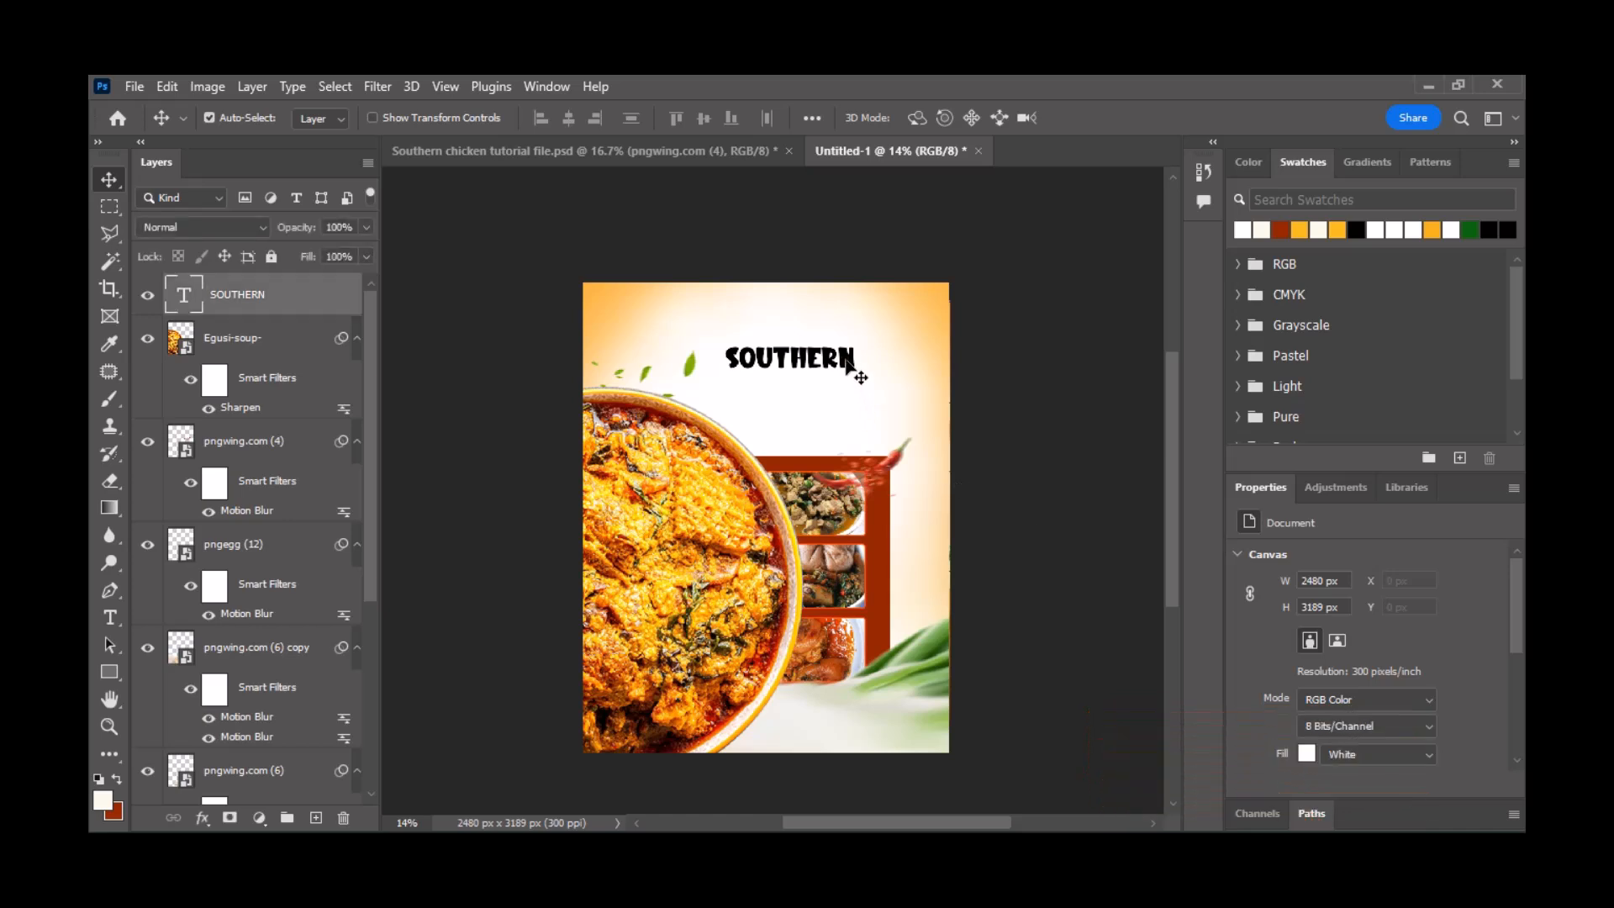
key("ctrl+t")
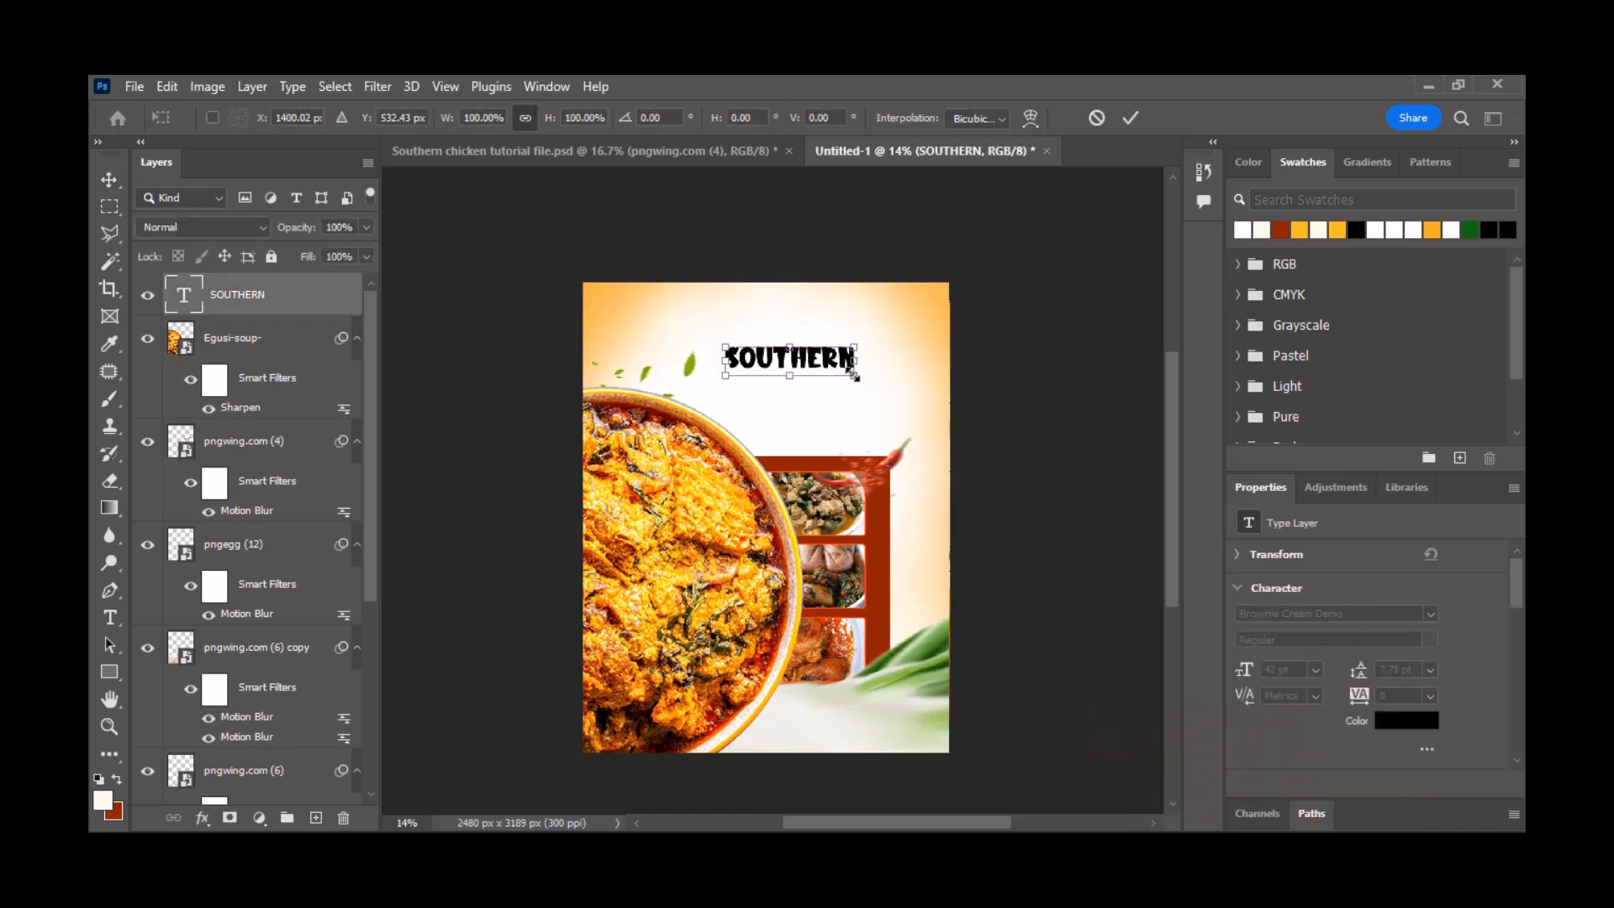
left_click_drag(853, 375, 869, 387)
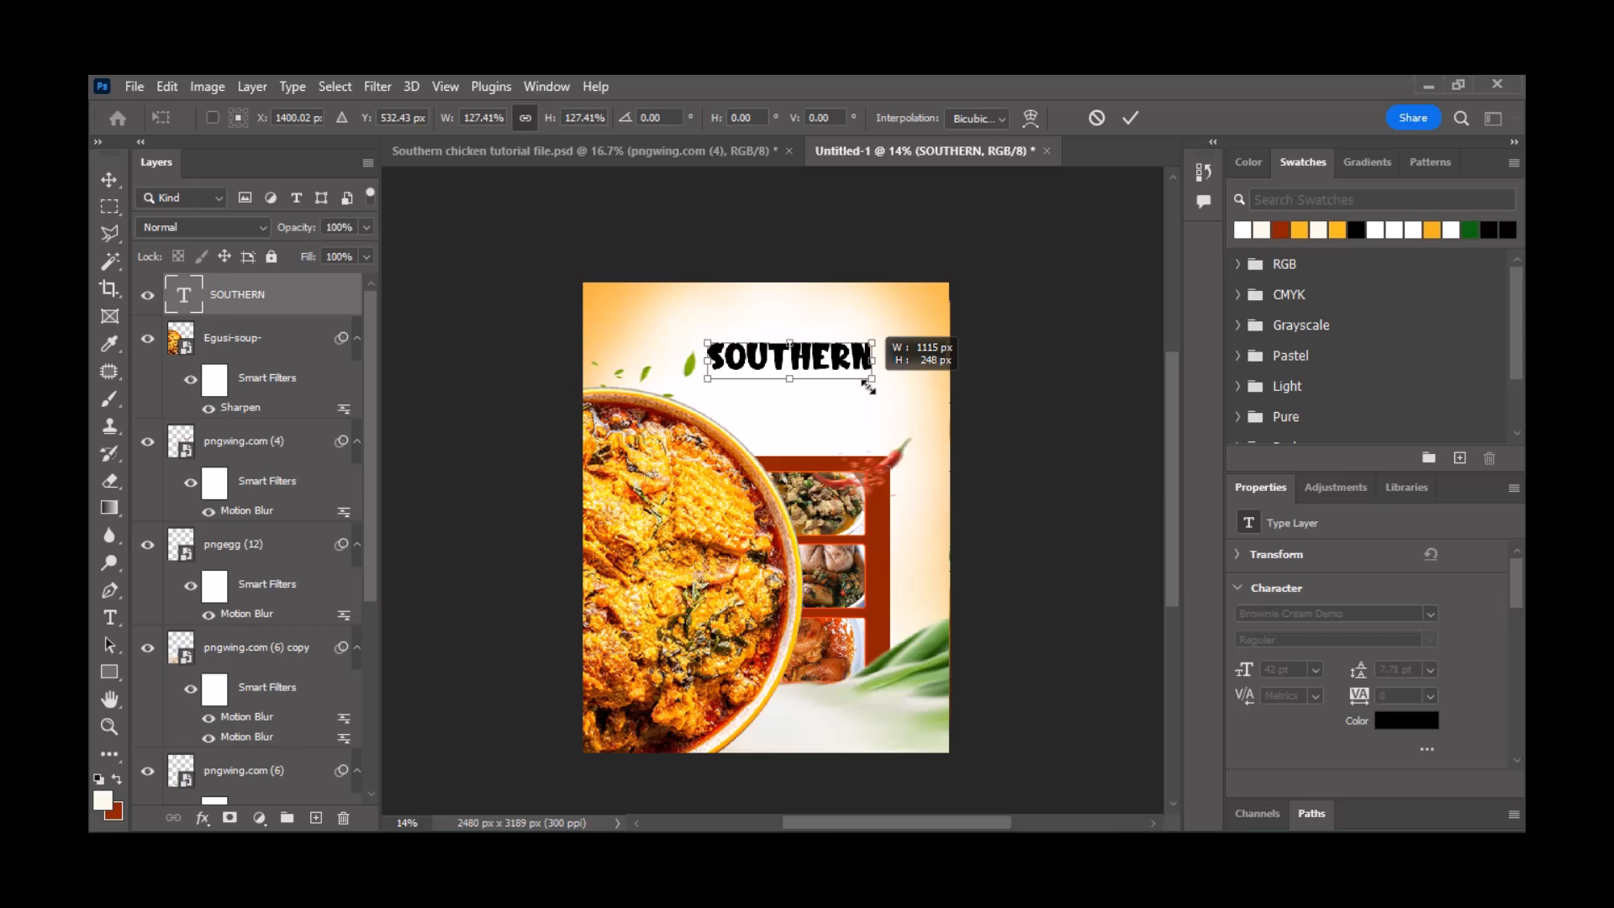
key("Return")
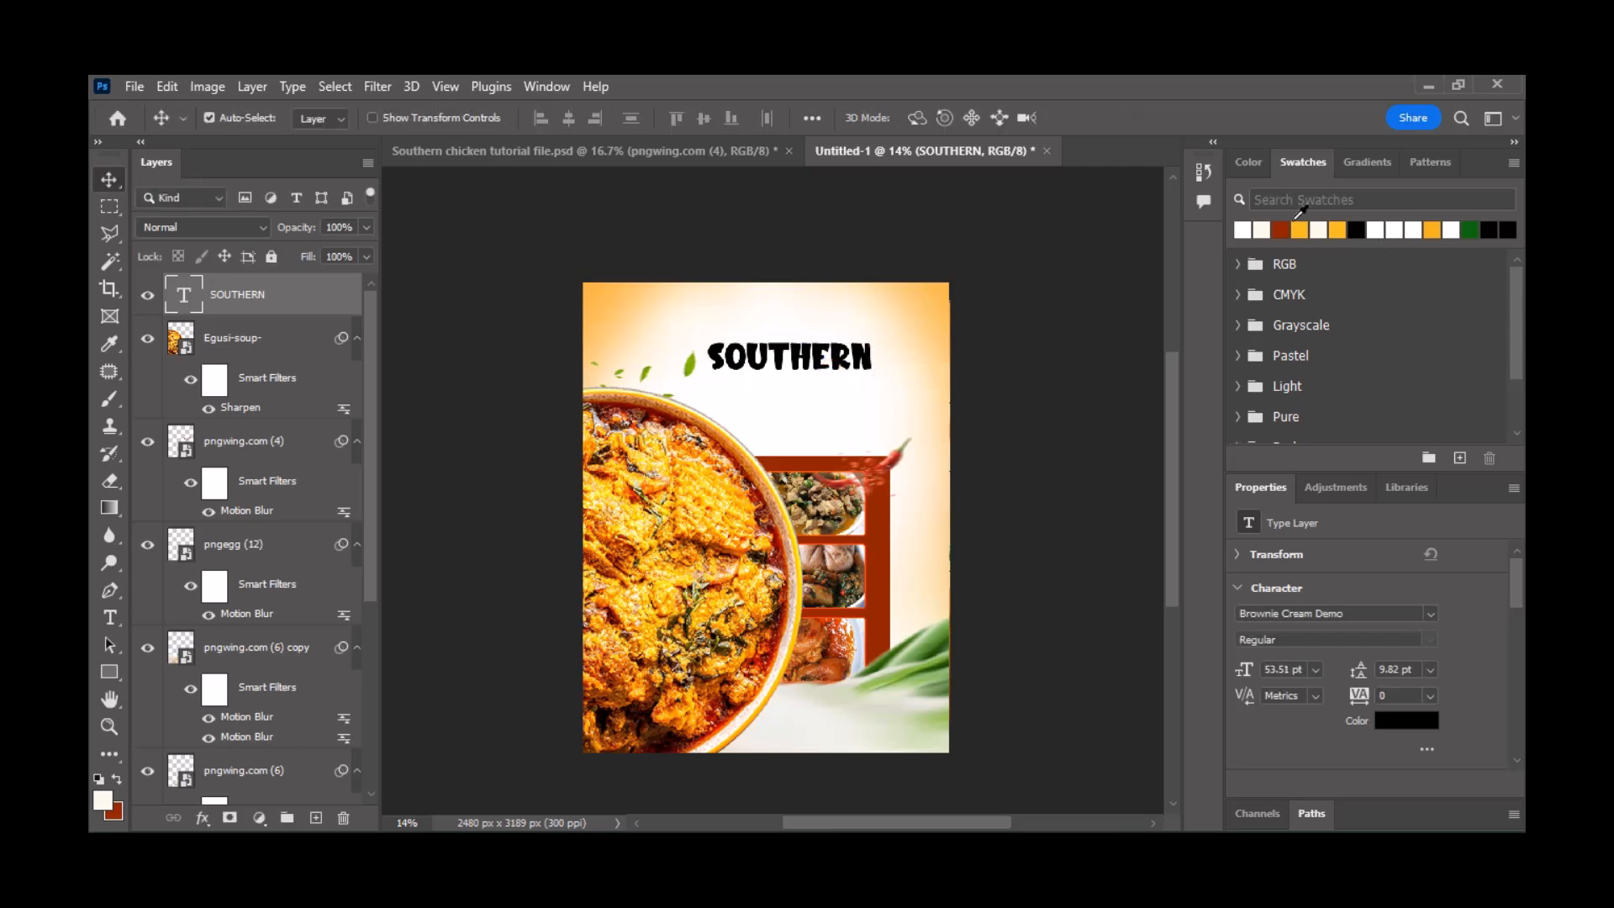
left_click(1284, 228)
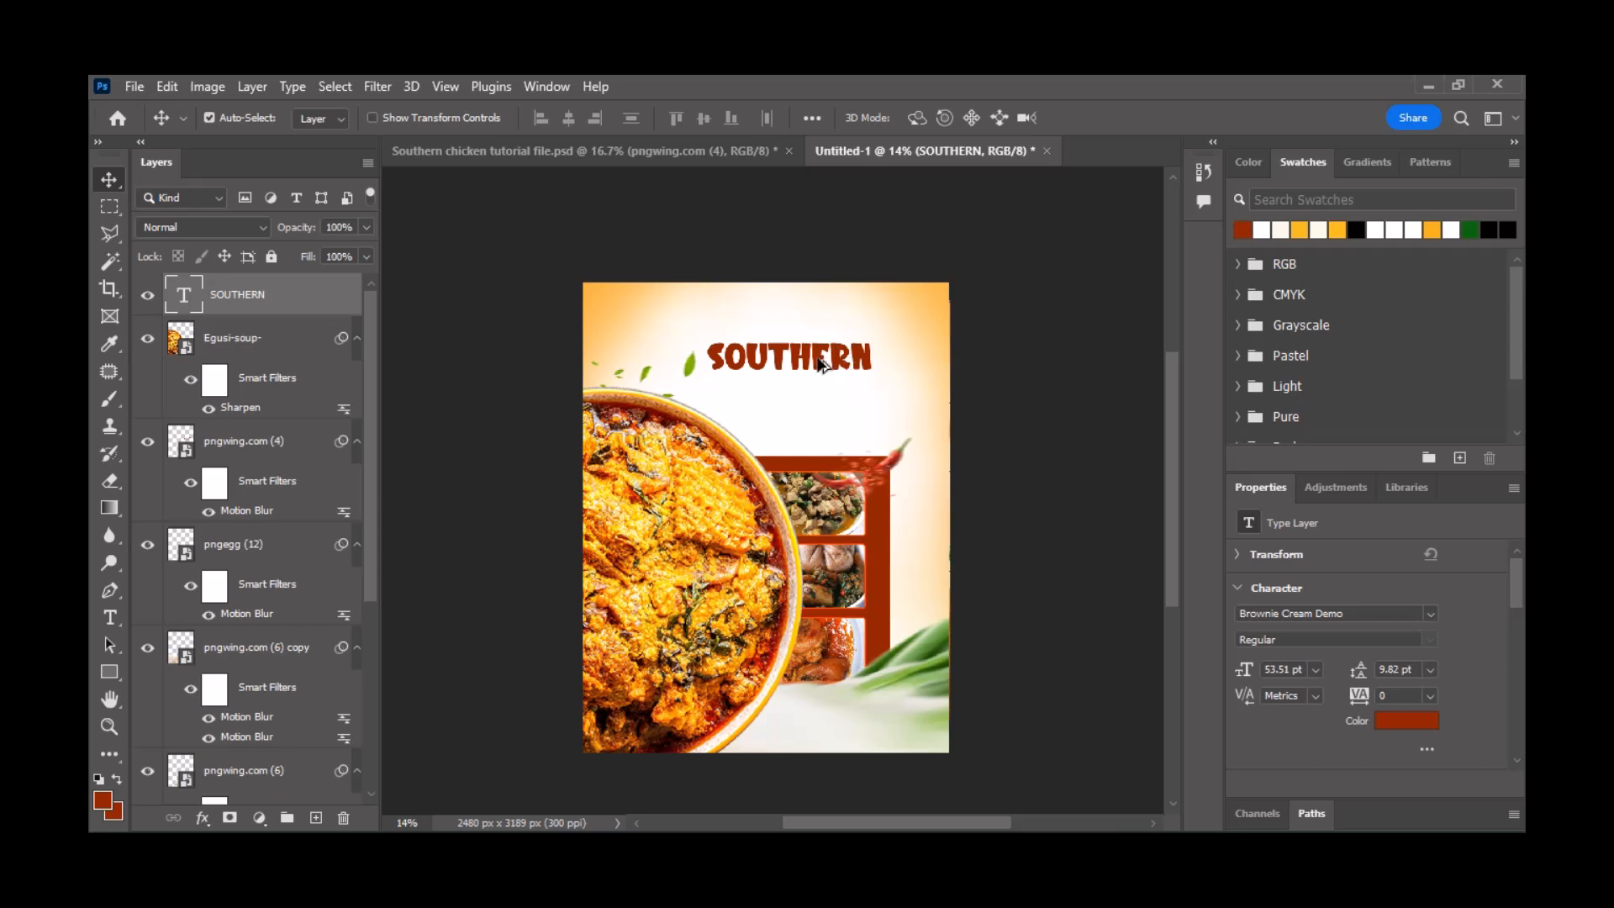
- Duplicate the SOUTHERN title directly below the original and replace the copy's text with Kitchen
left_click_drag(819, 363, 820, 395, "alt")
key("t")
left_click(818, 390)
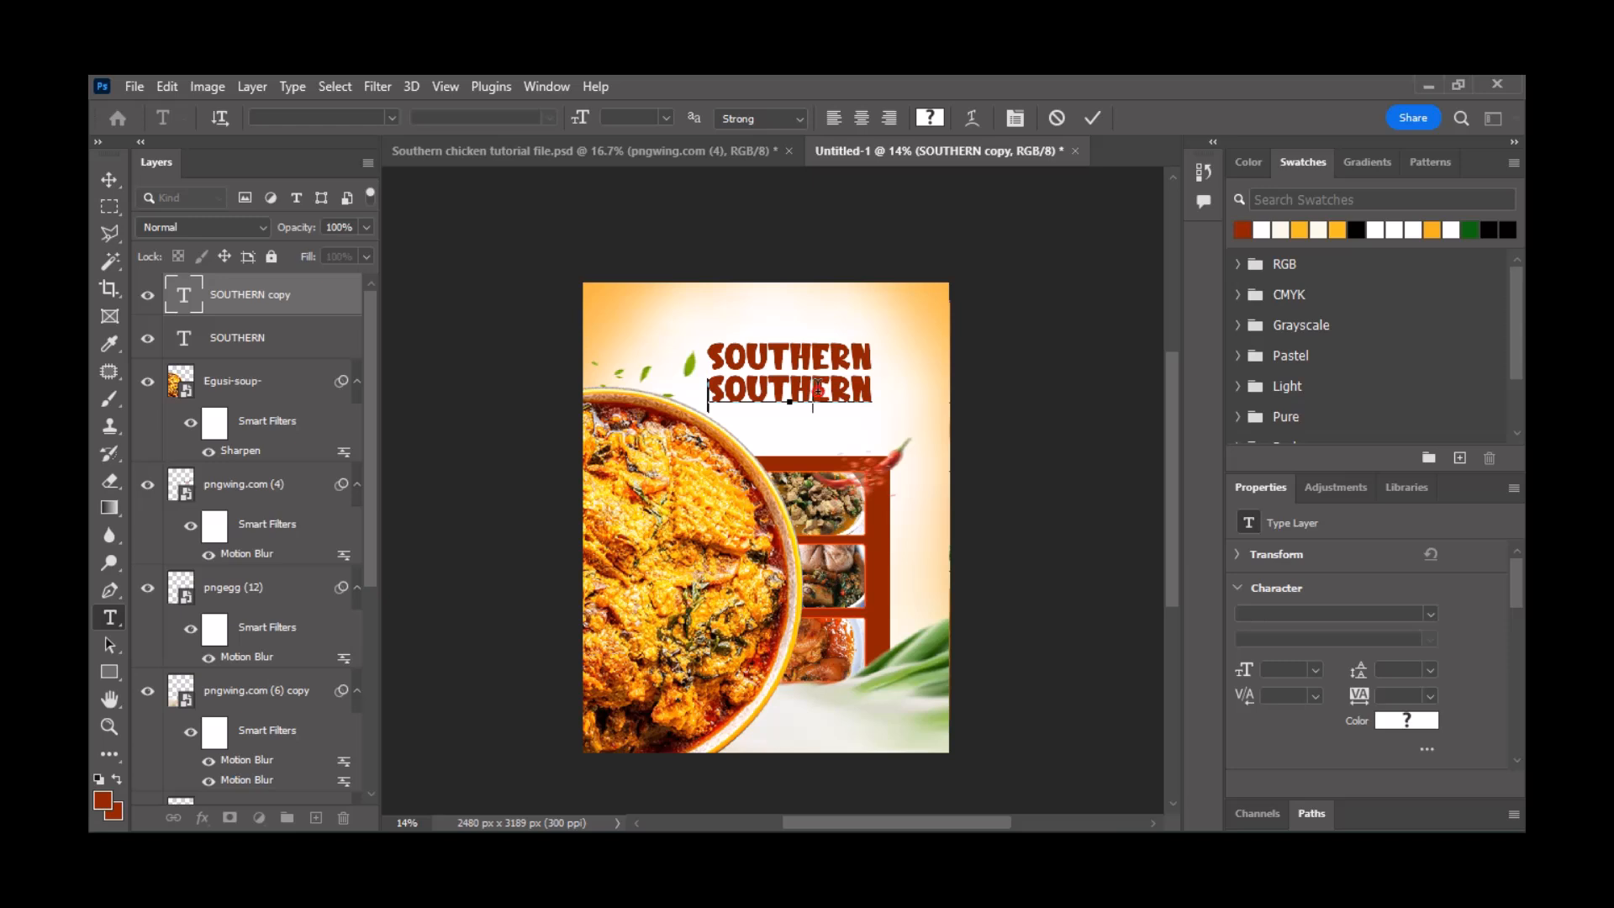
double_click(817, 391)
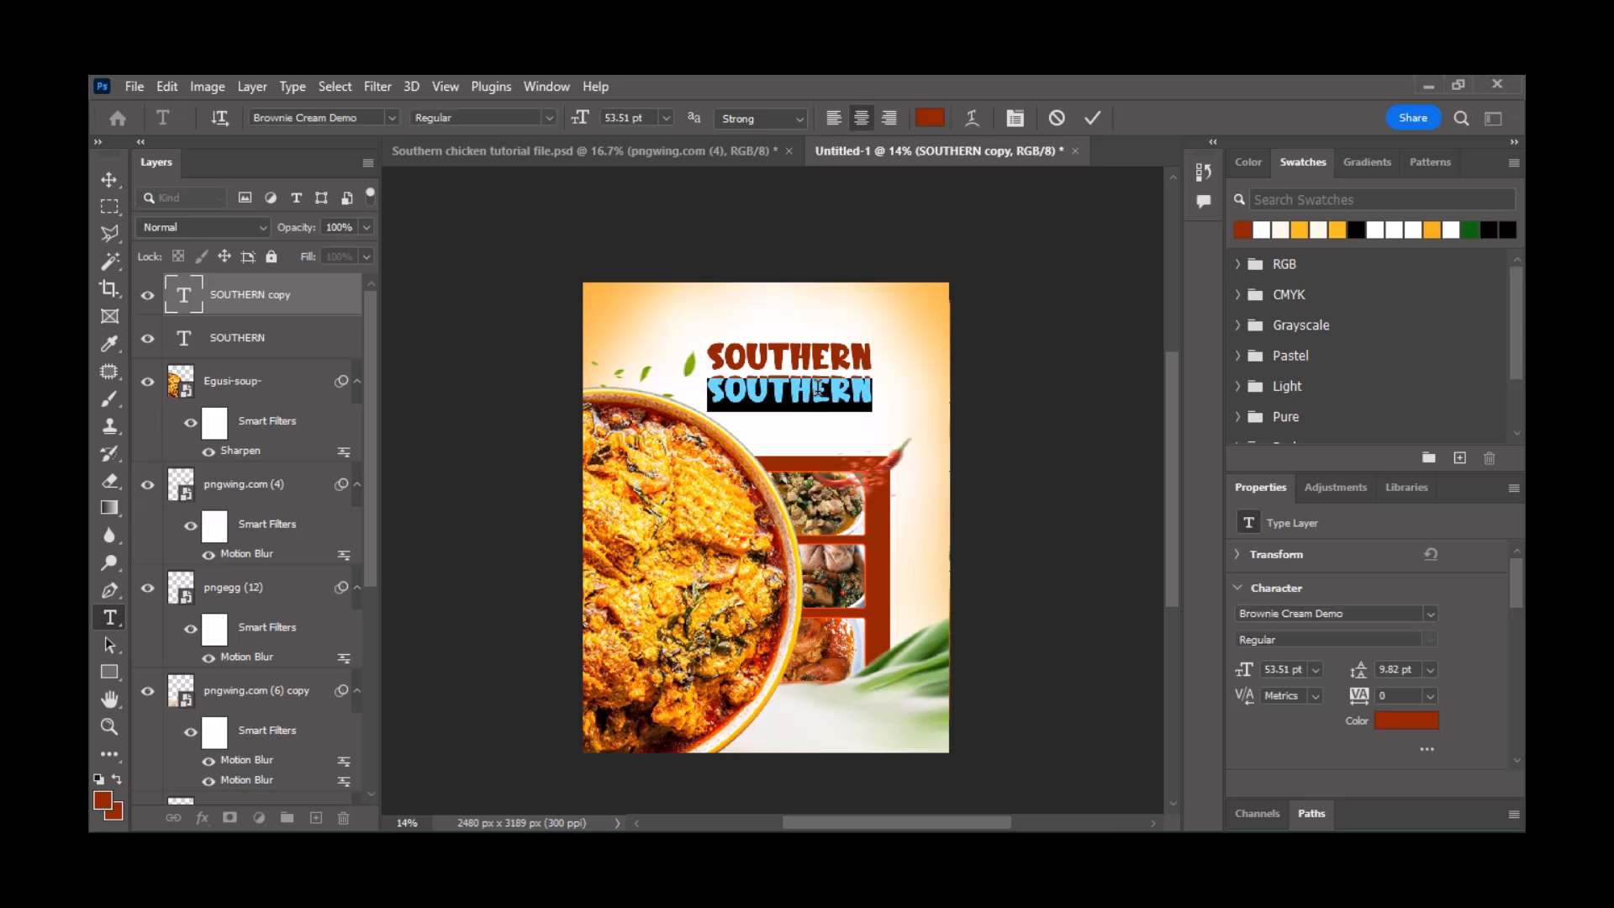
type("KI")
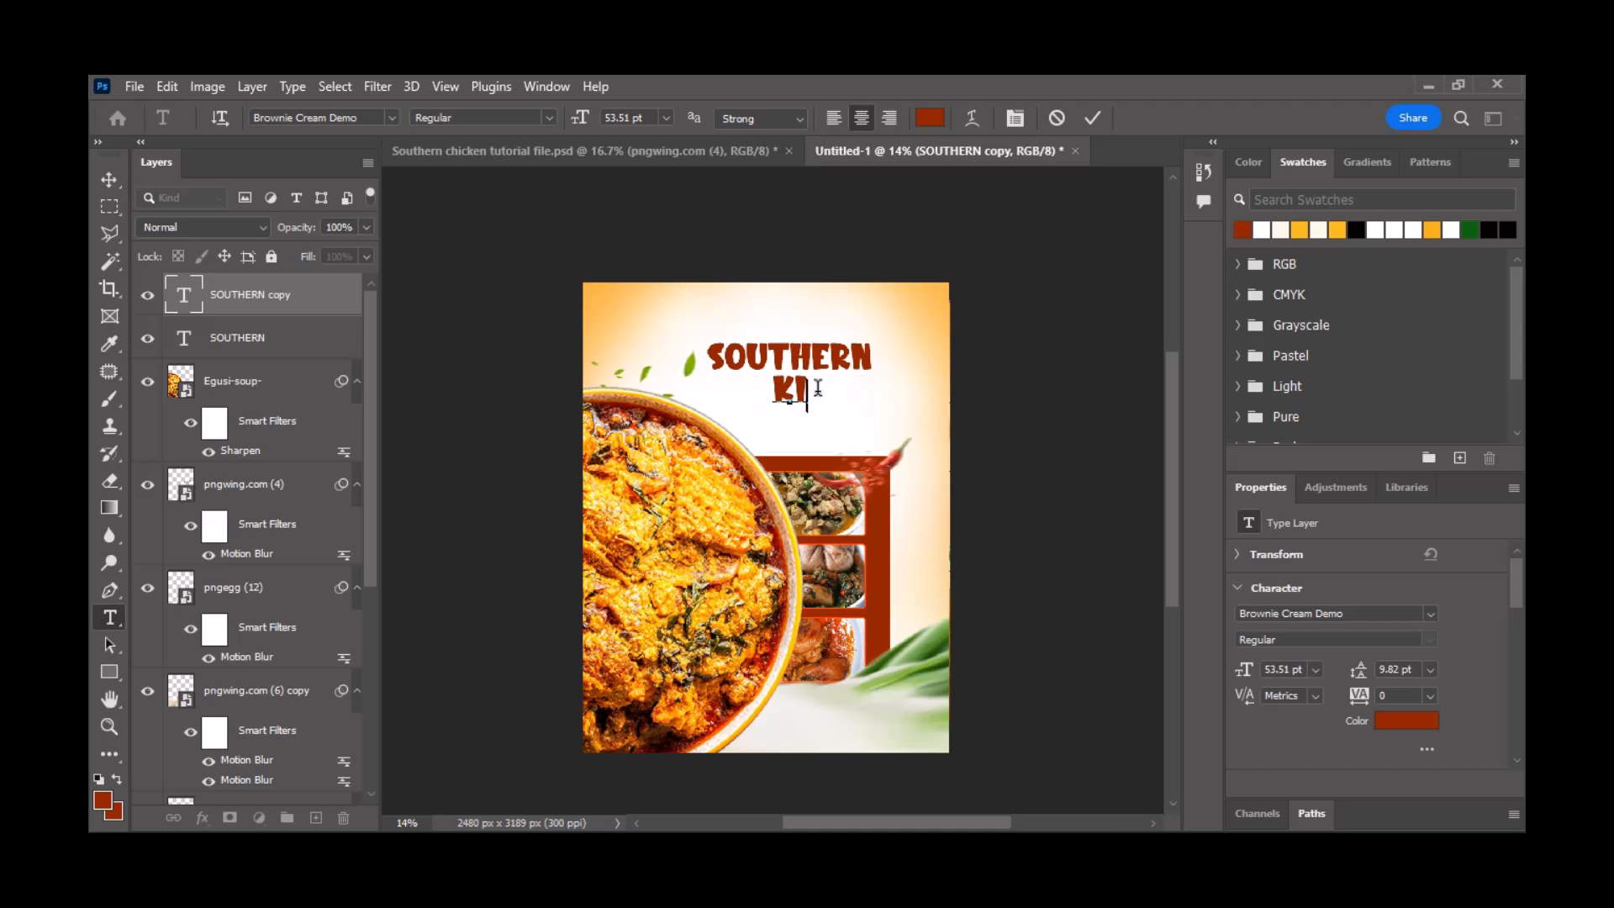
type("T")
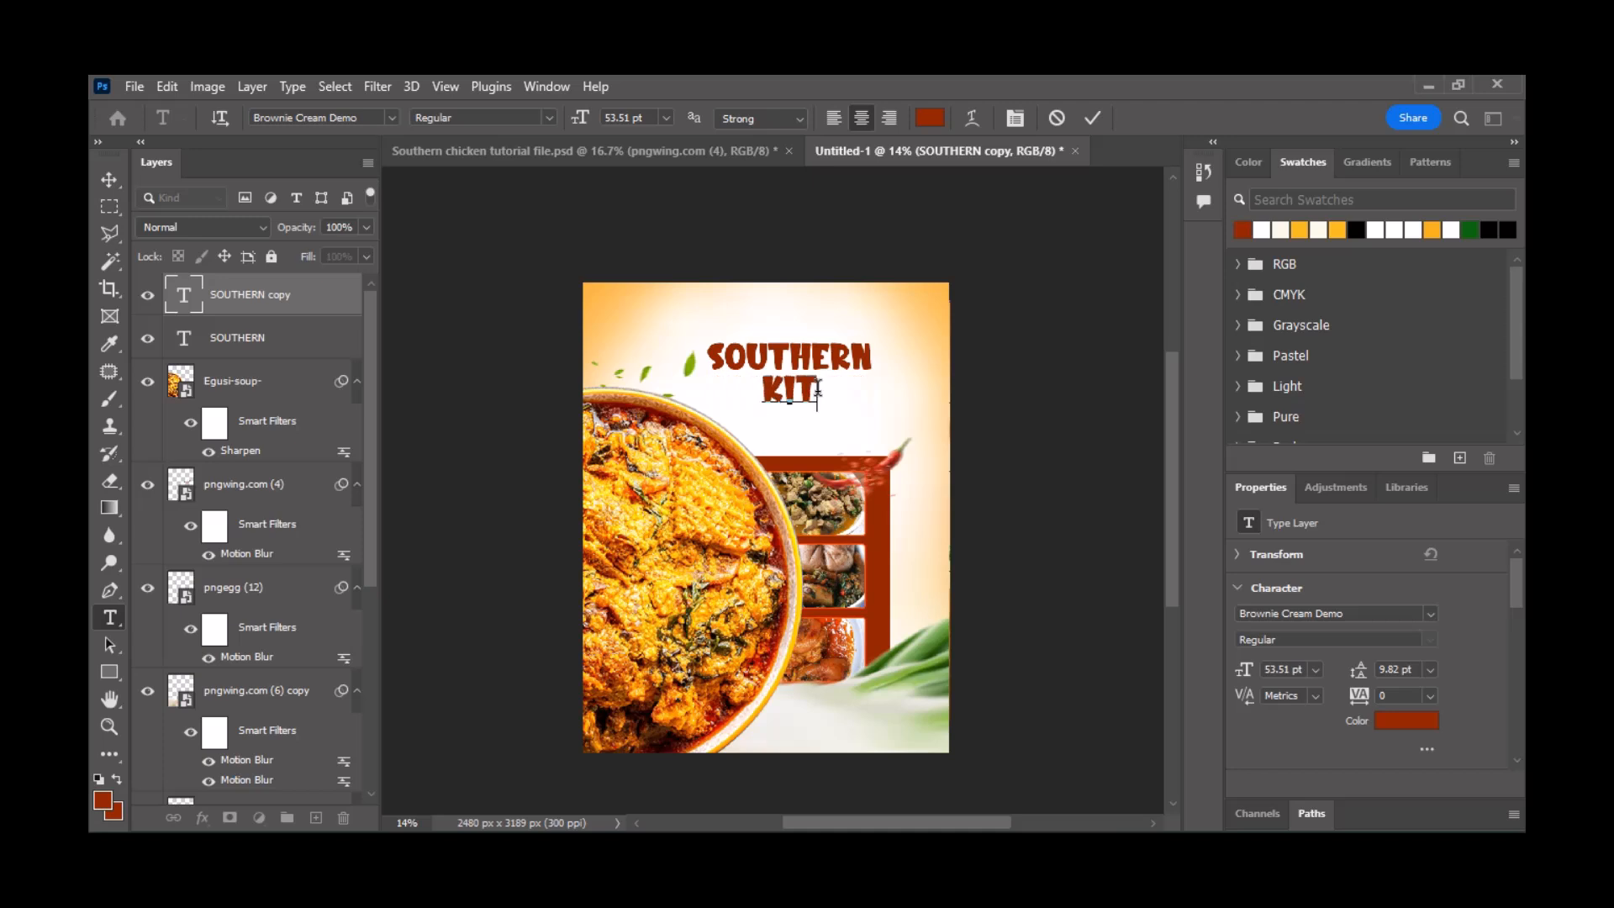
type("CHEN")
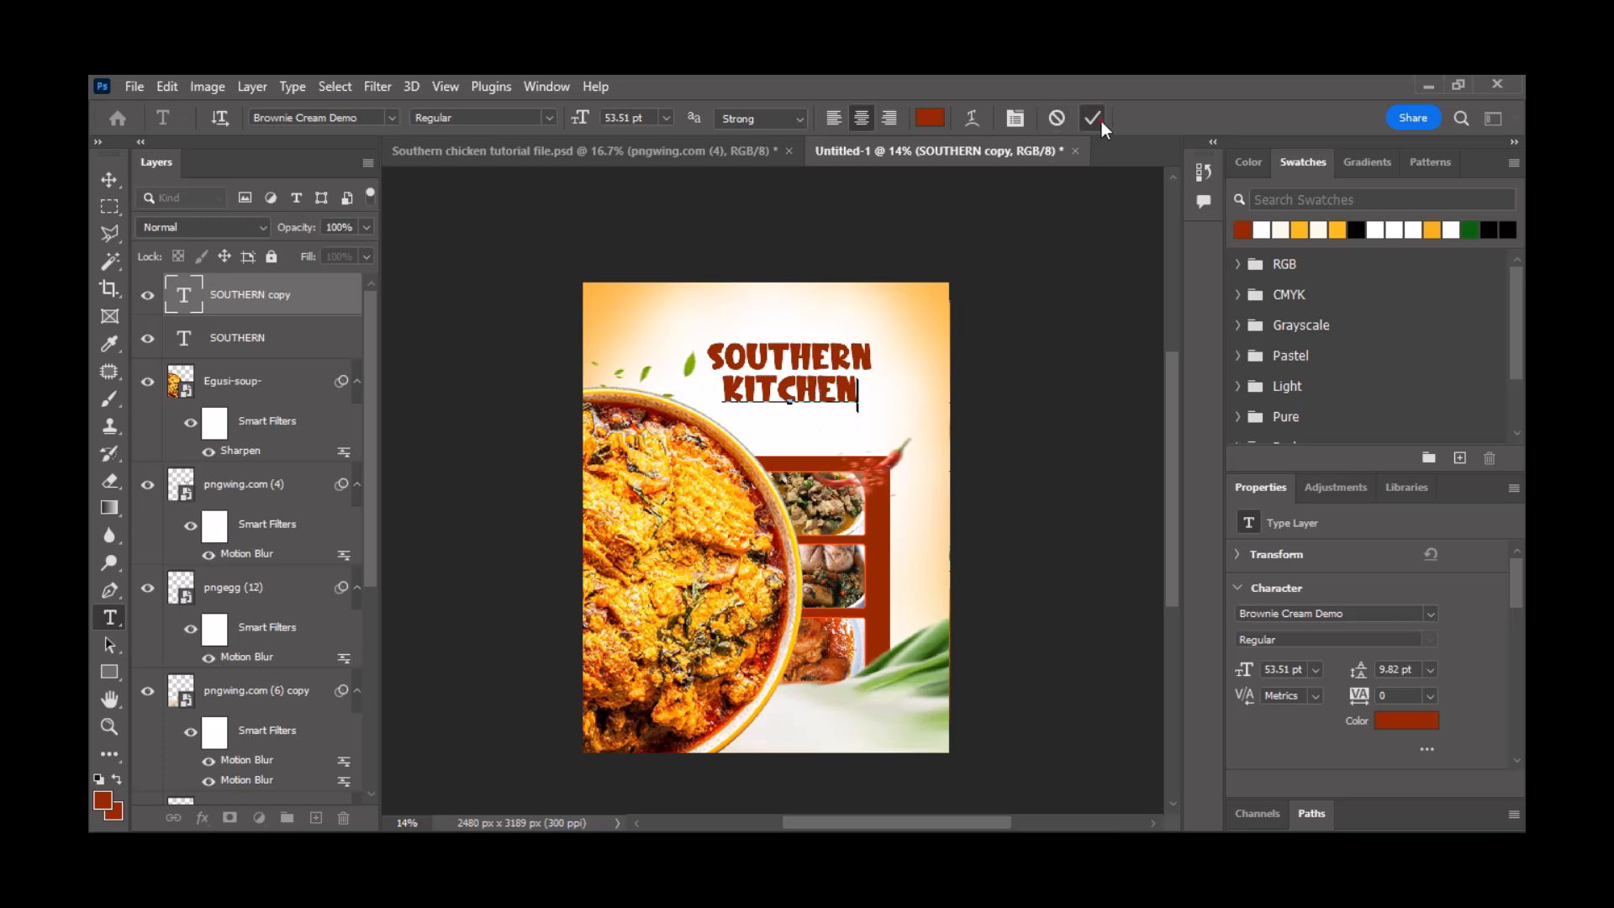
left_click(954, 269)
- Retype the upper title line in mixed case as Southern
left_click(815, 358)
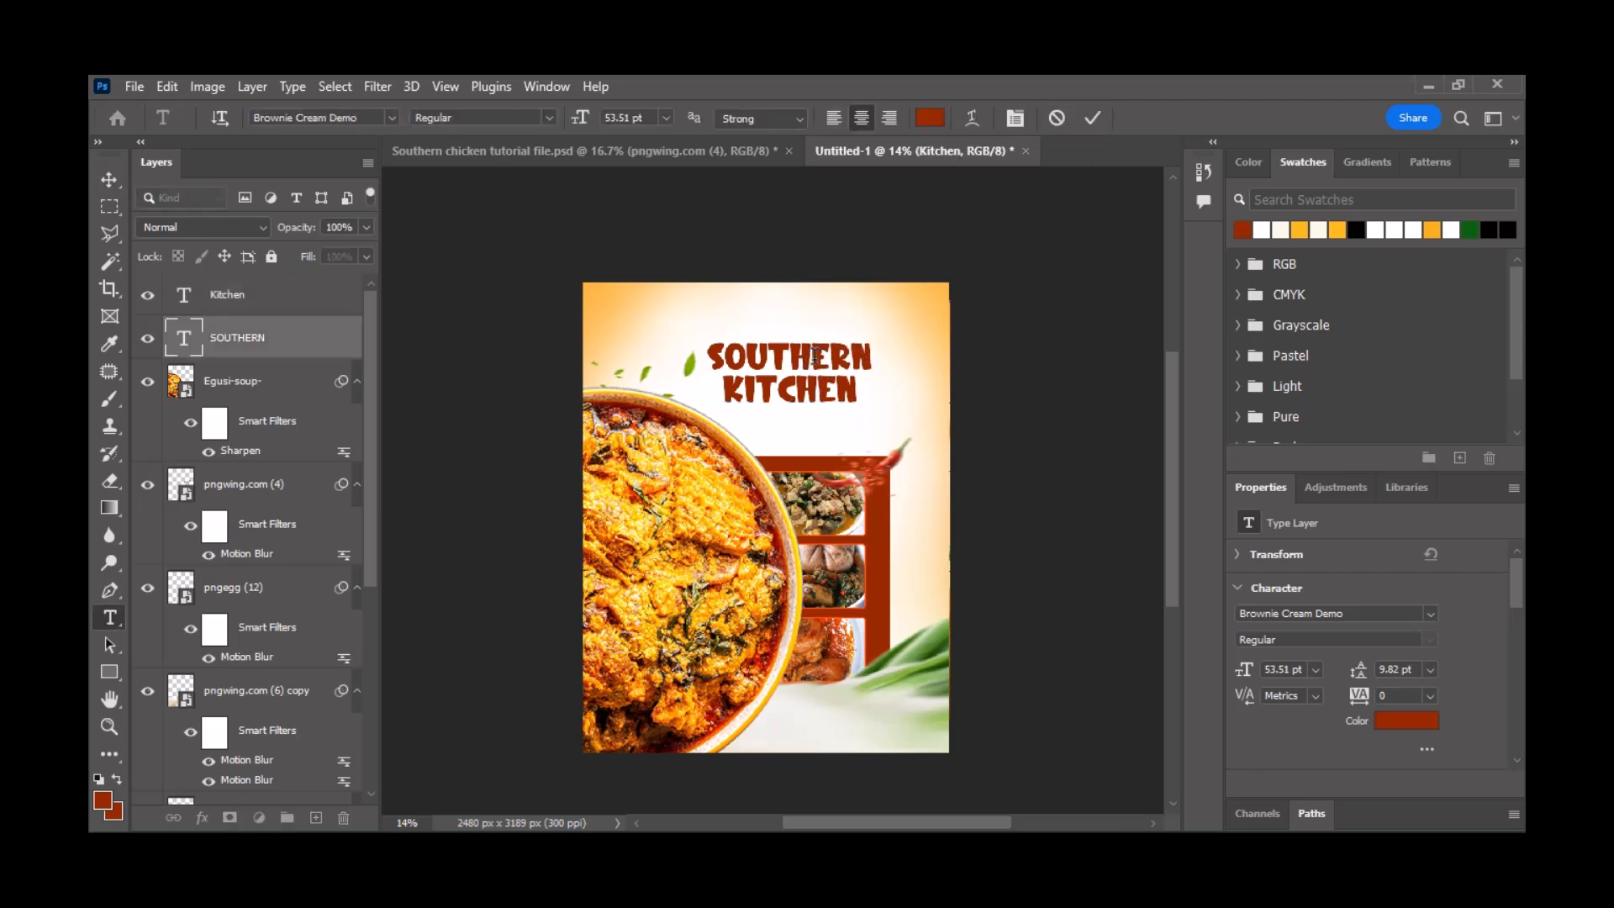
double_click(815, 357)
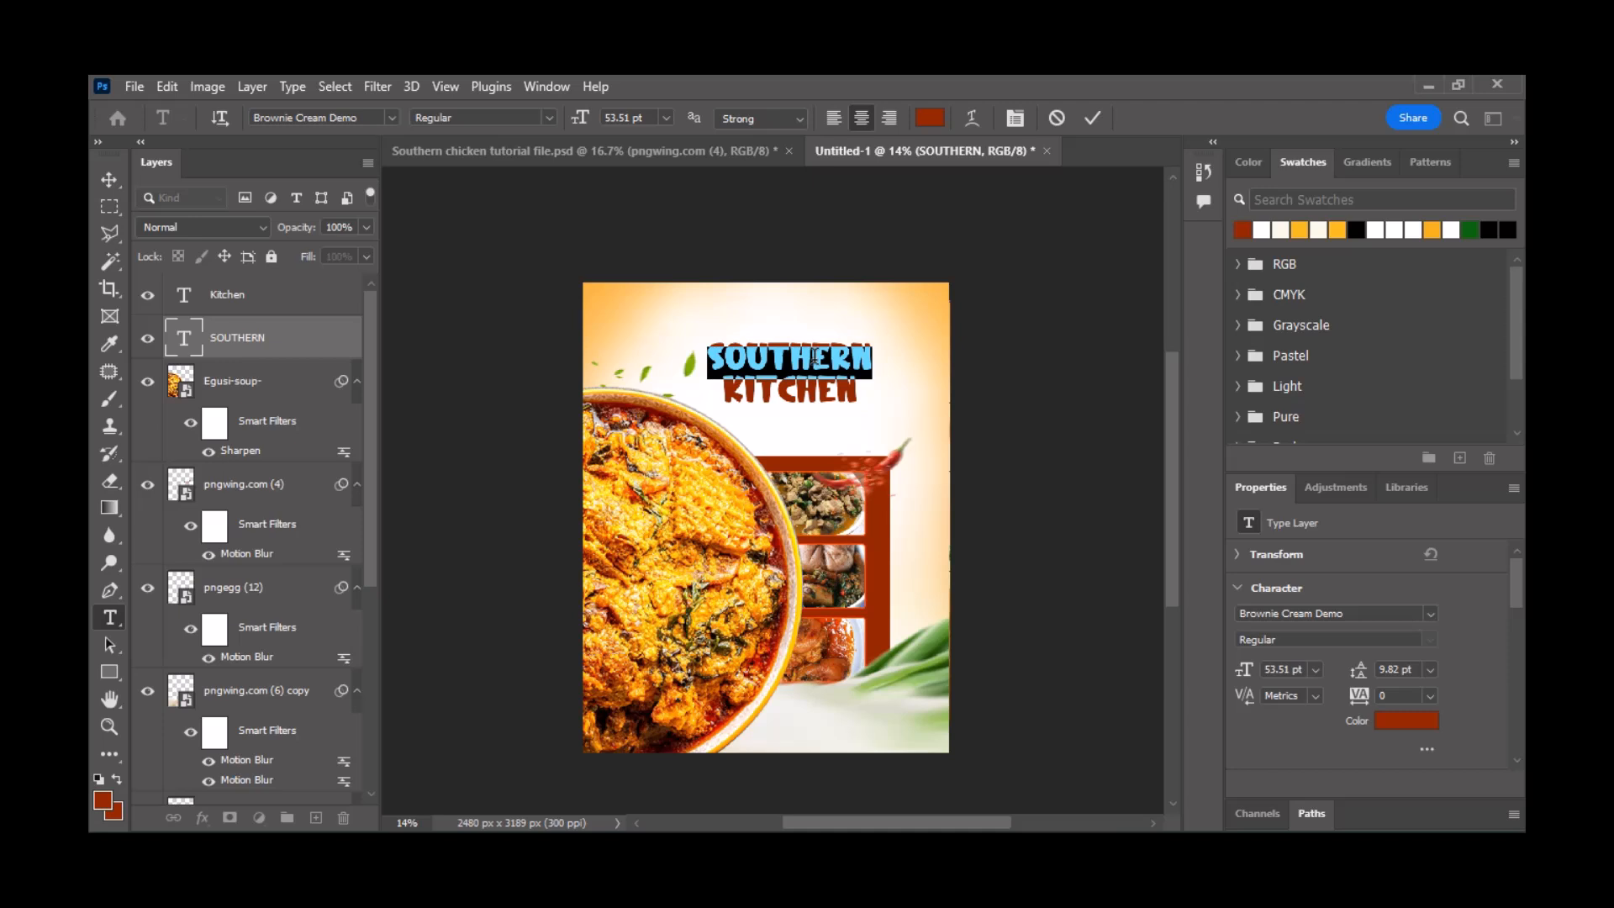
type("SO")
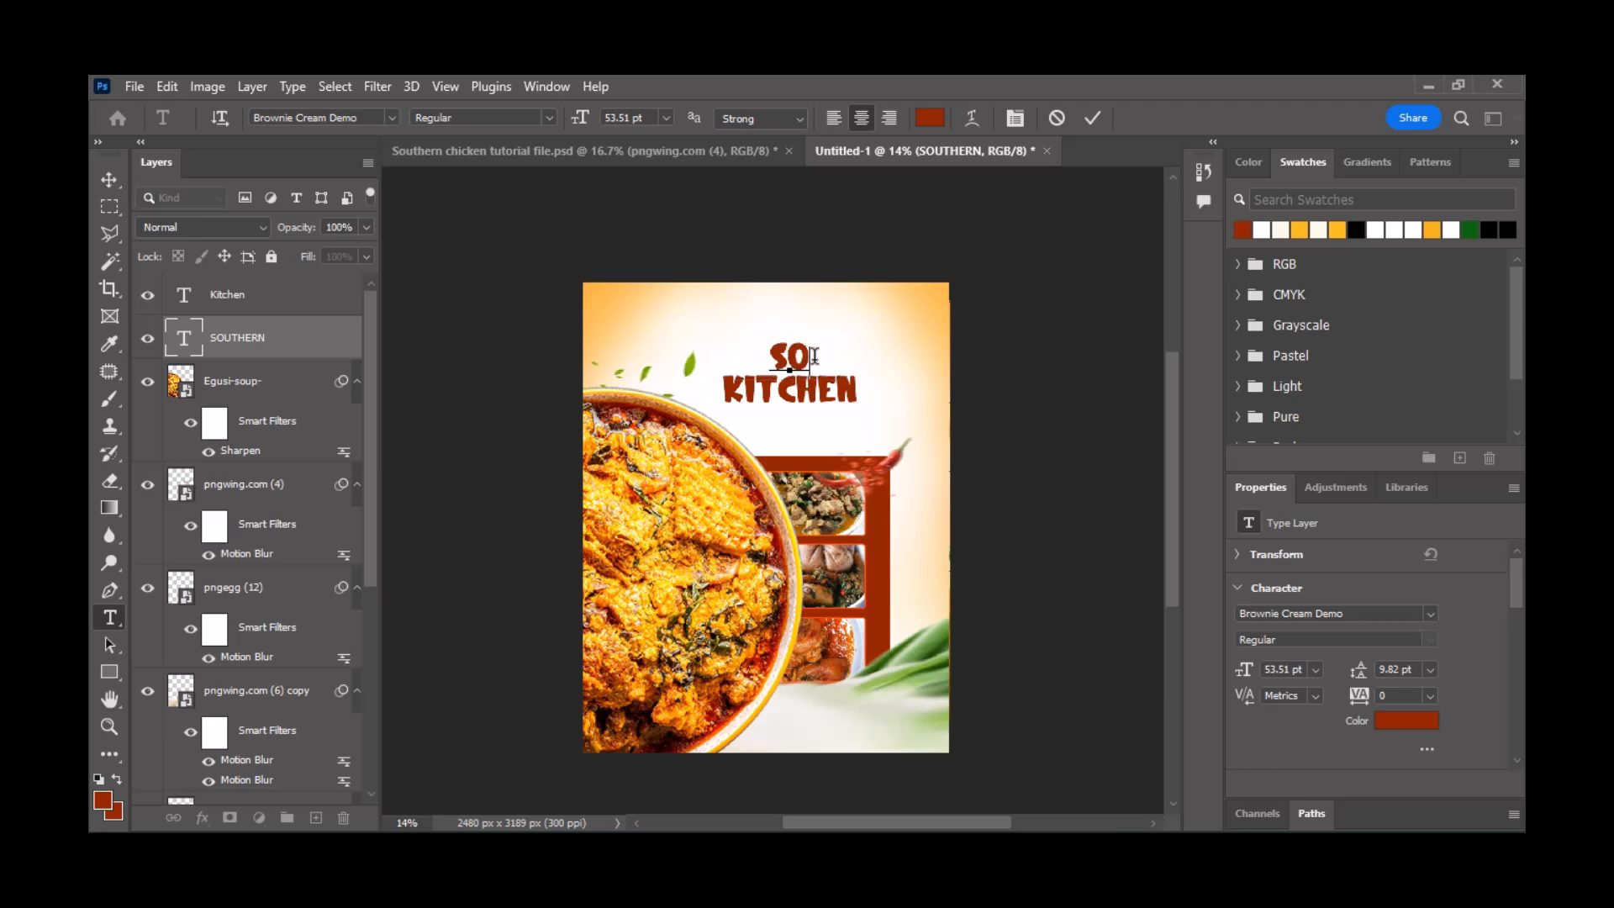
type("UTHERN")
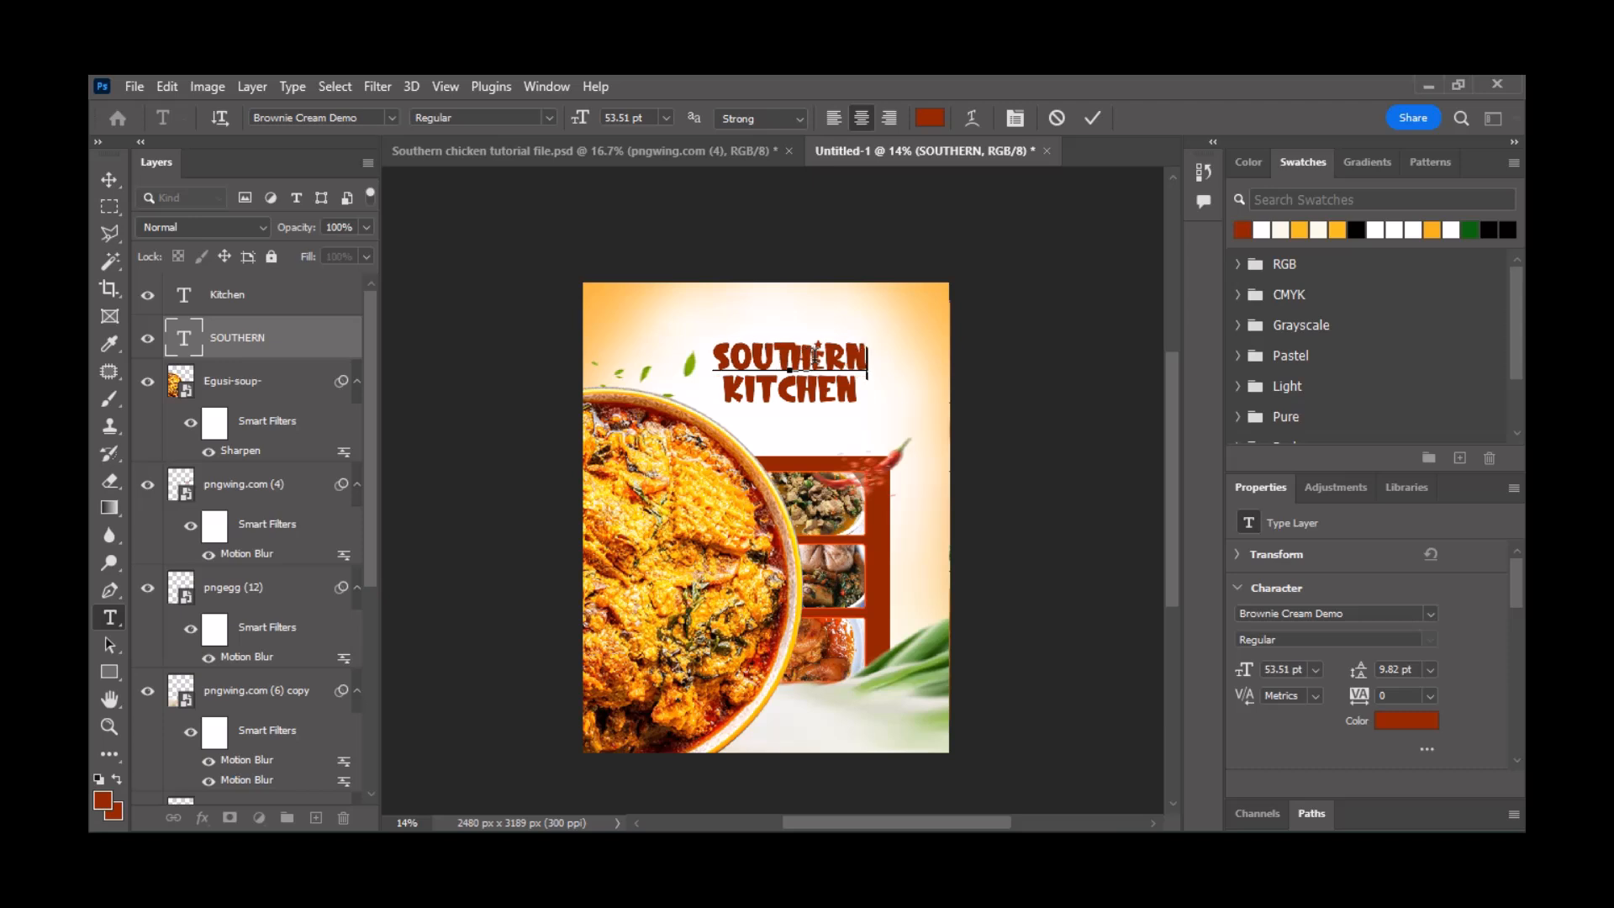
left_click(1093, 119)
key("v")
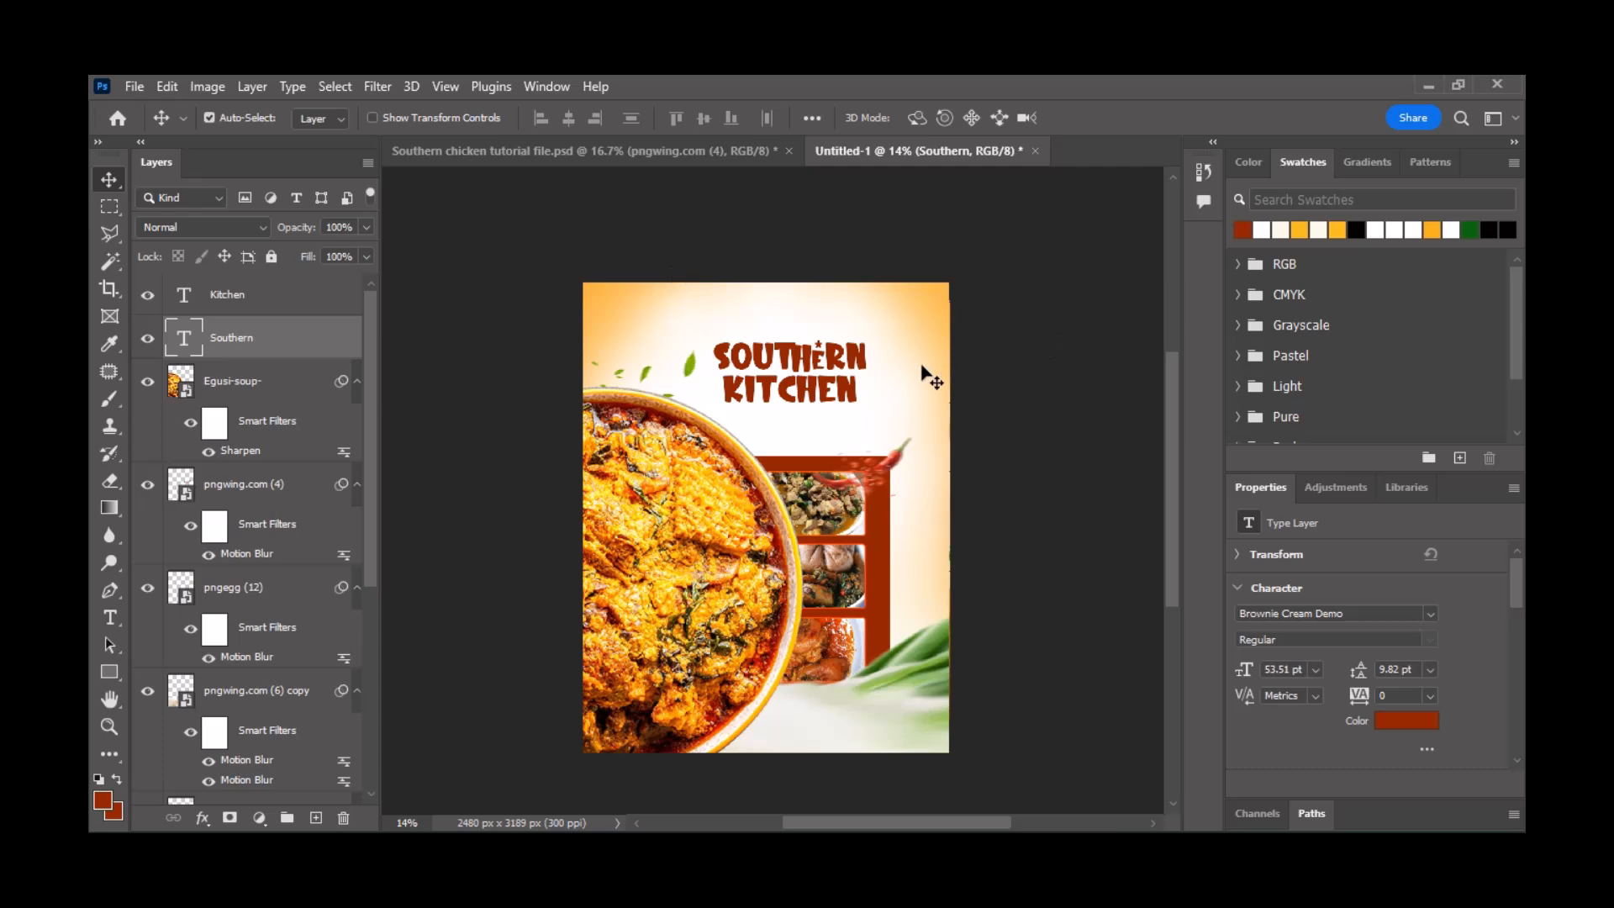
- Change the Kitchen title's font to GoodVibrations Script and colour it with the dark green swatch
left_click(851, 391)
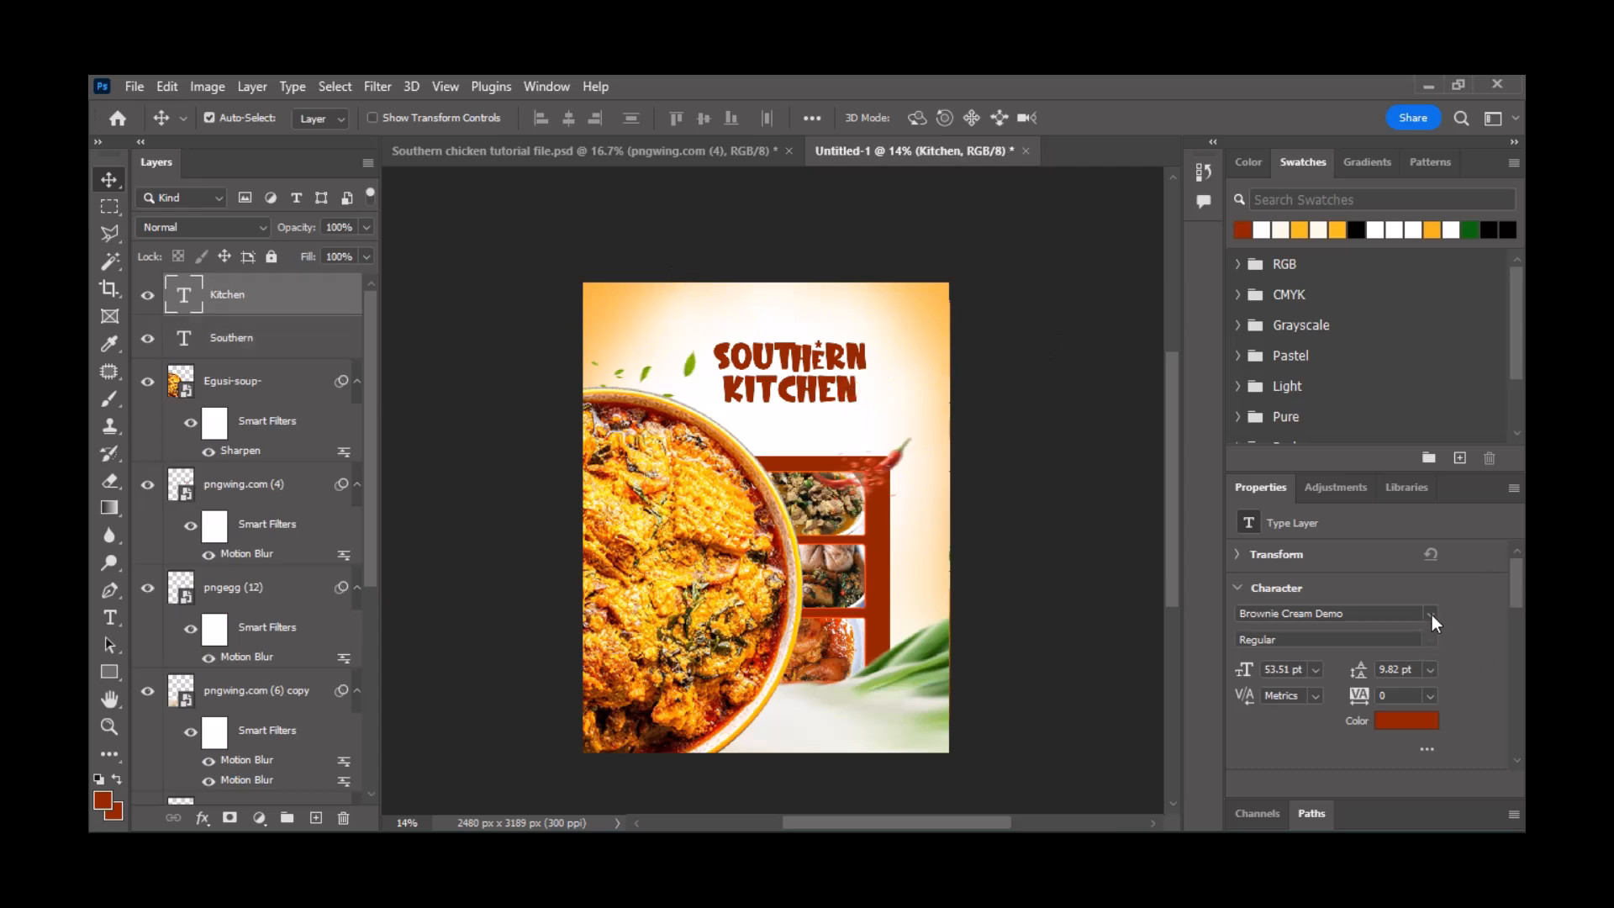
left_click(1430, 615)
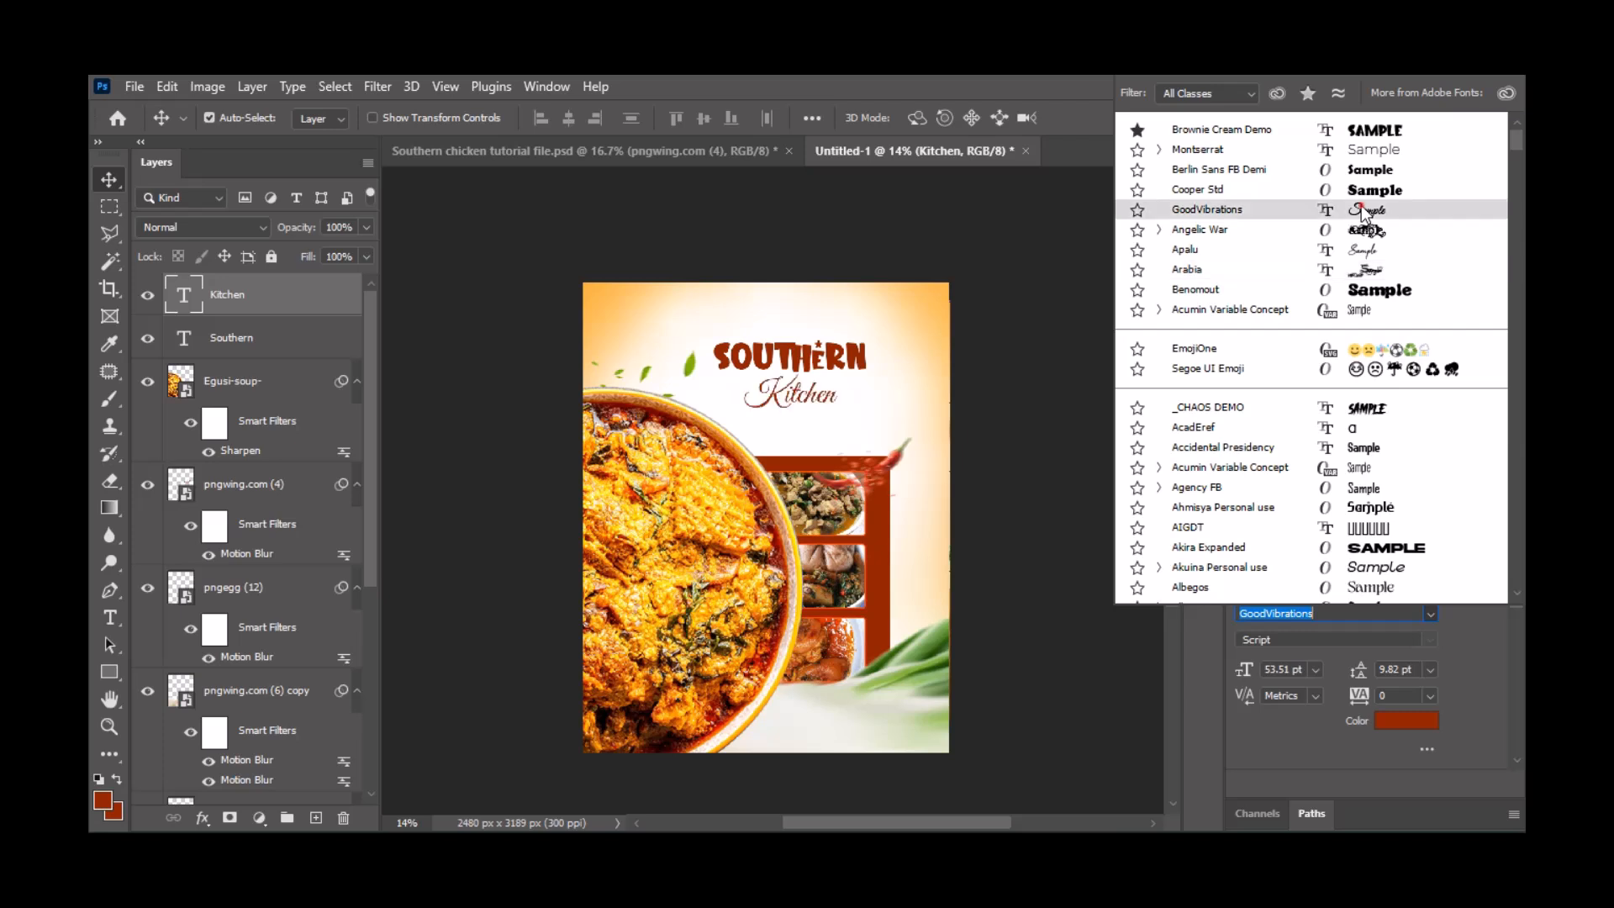
left_click(1362, 210)
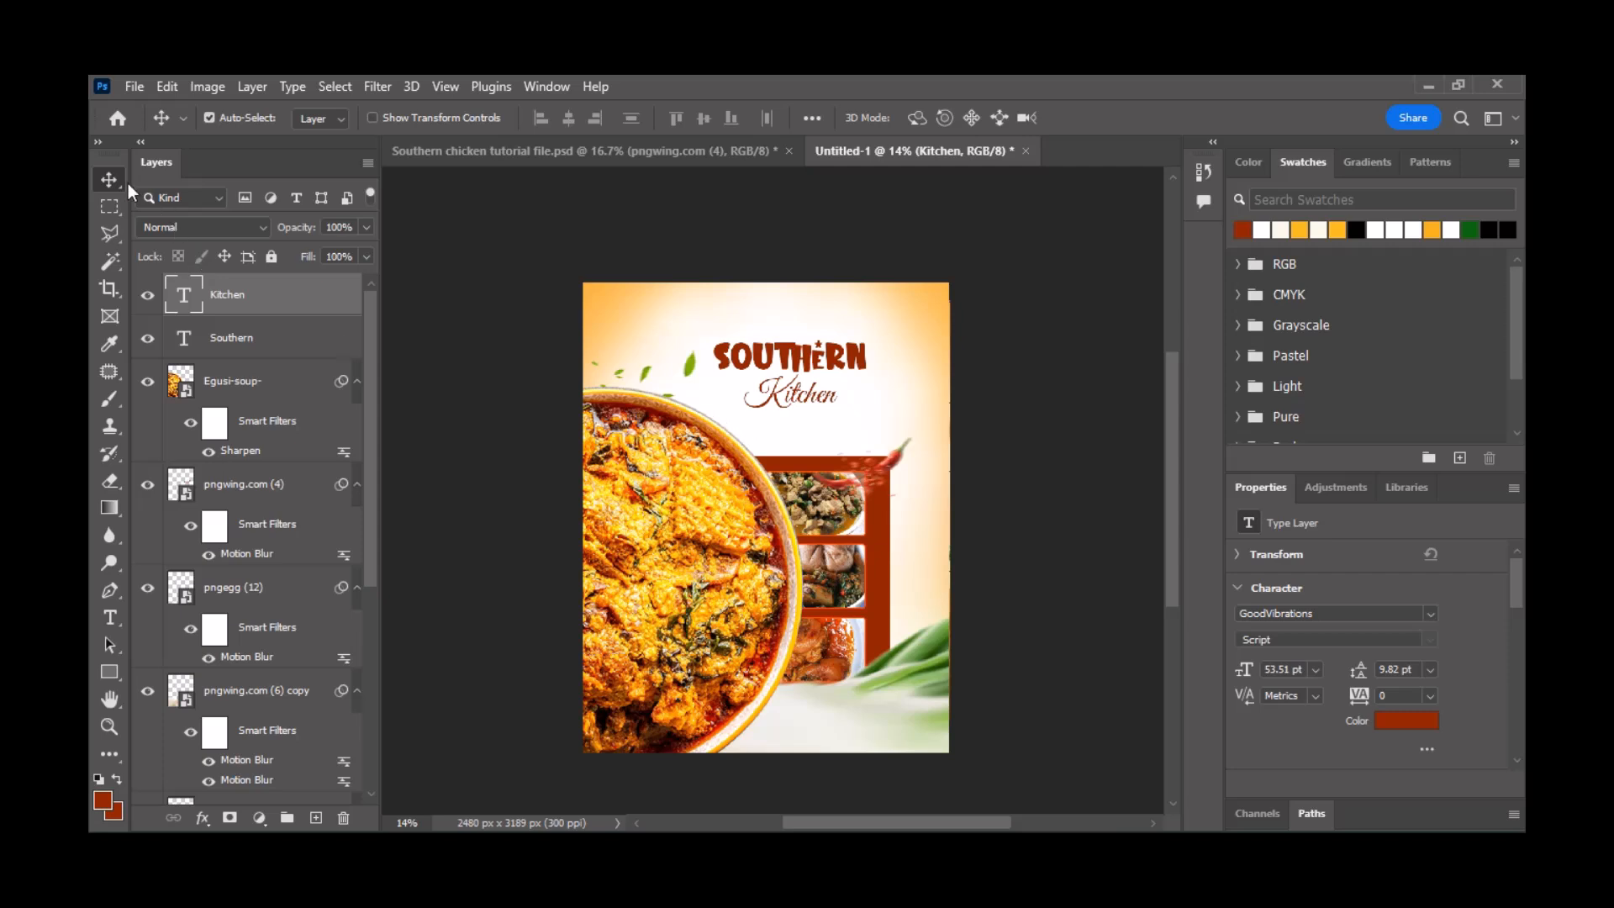
left_click(1466, 228)
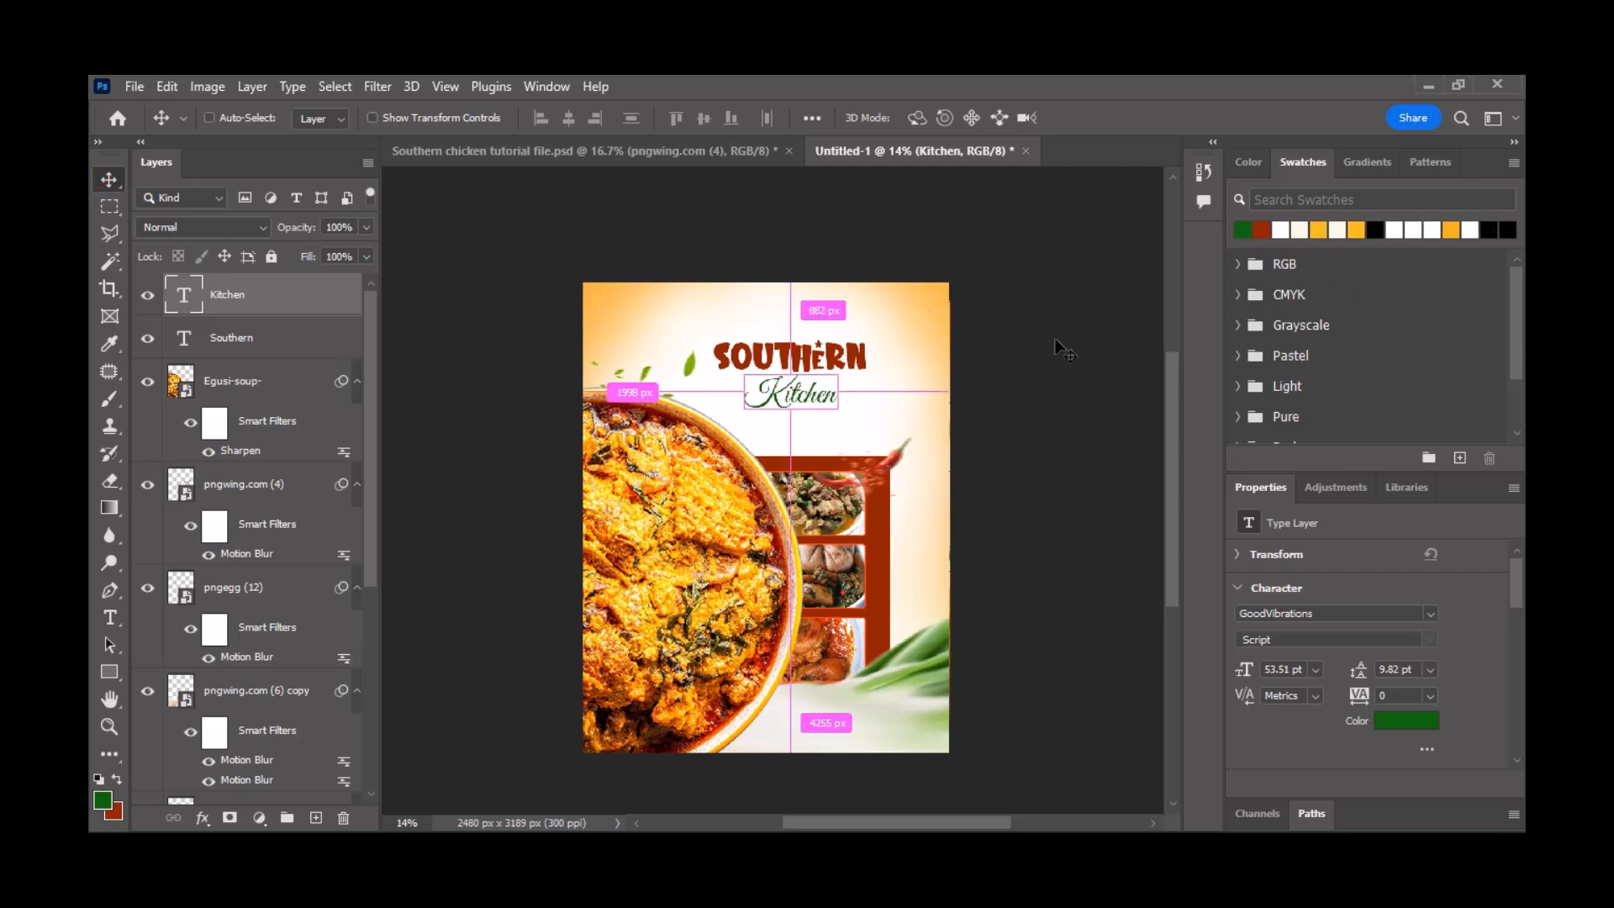
- Scale the Kitchen title to about 161.58% and position it just beneath the Southern line, slightly overlapping it
key("ctrl+t")
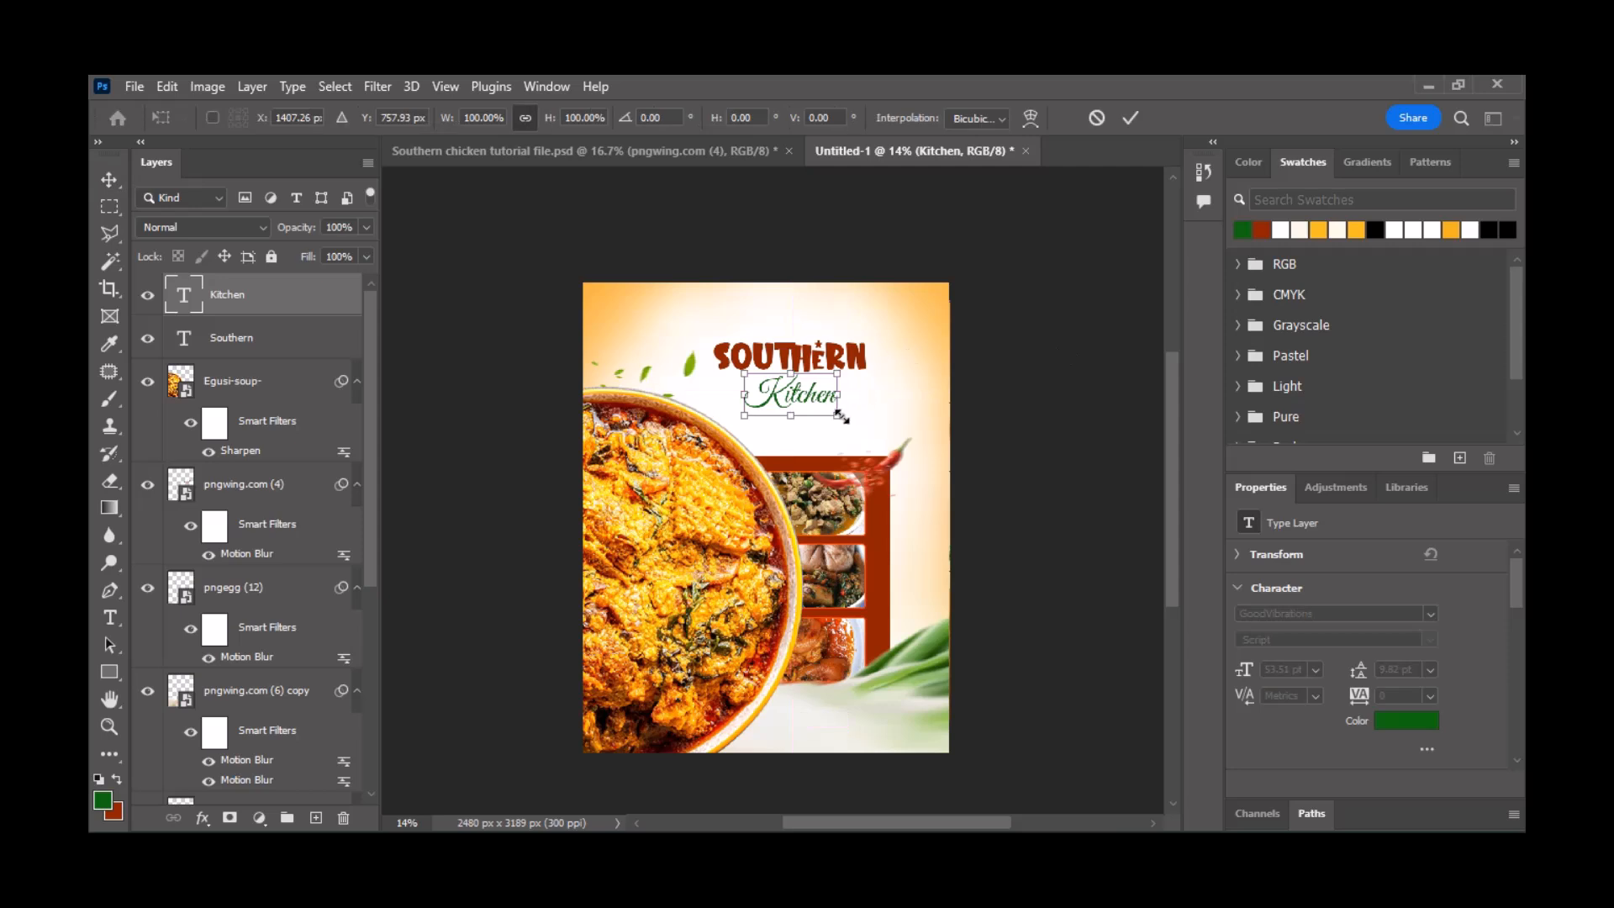
mouse_move(841, 416)
left_mouse_down()
mouse_move(874, 428)
mouse_move(832, 411)
left_mouse_up()
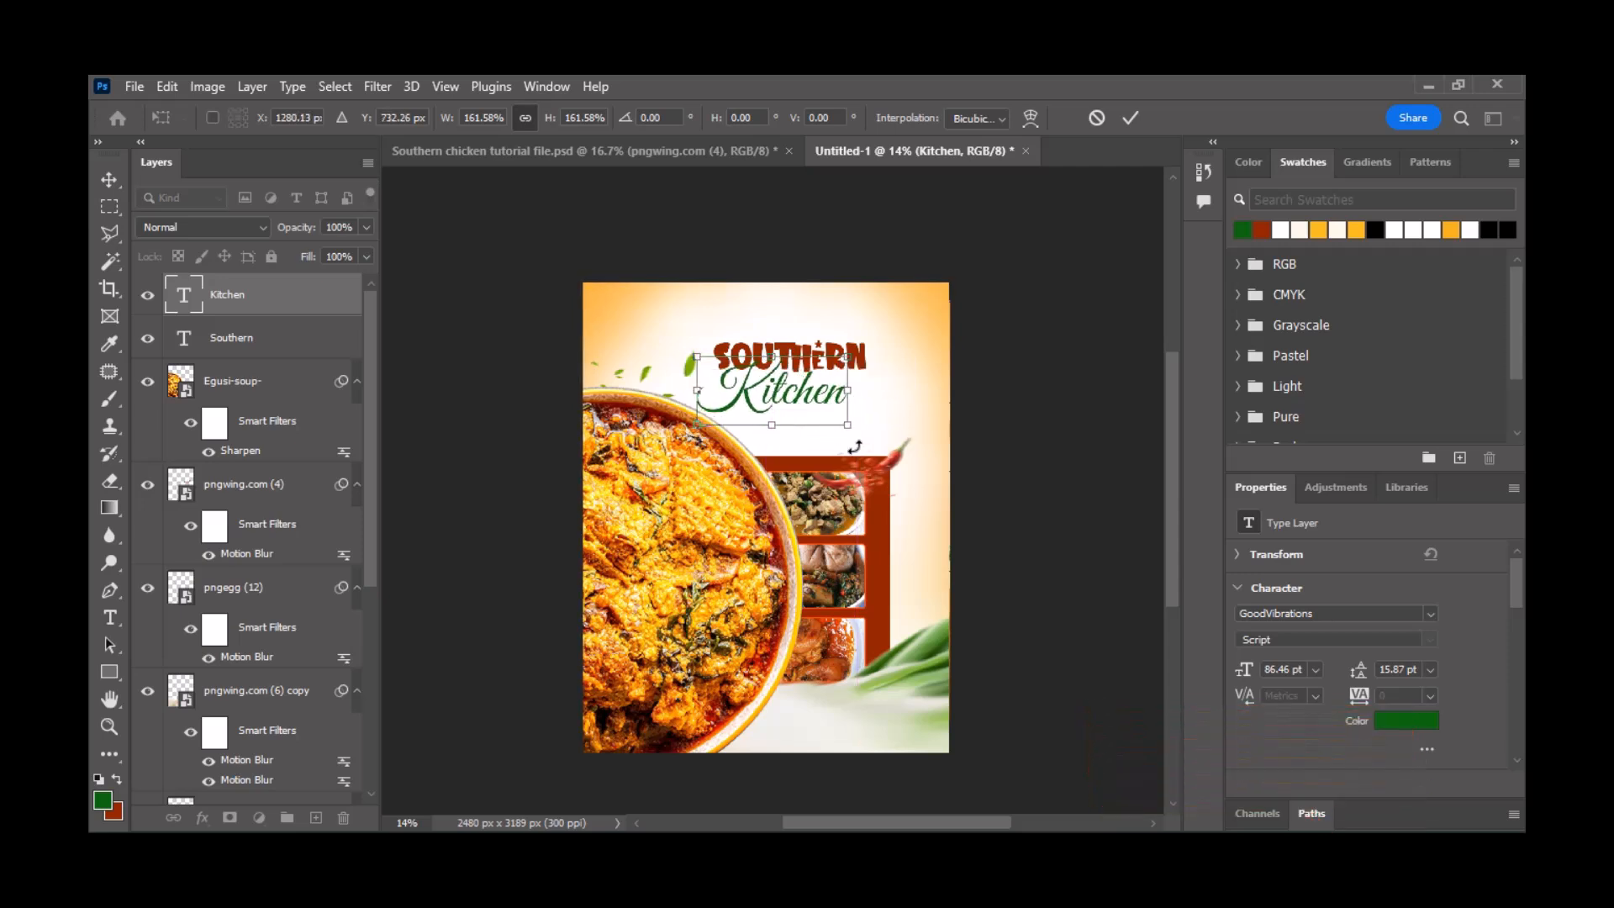
key("Right")
key("Right")
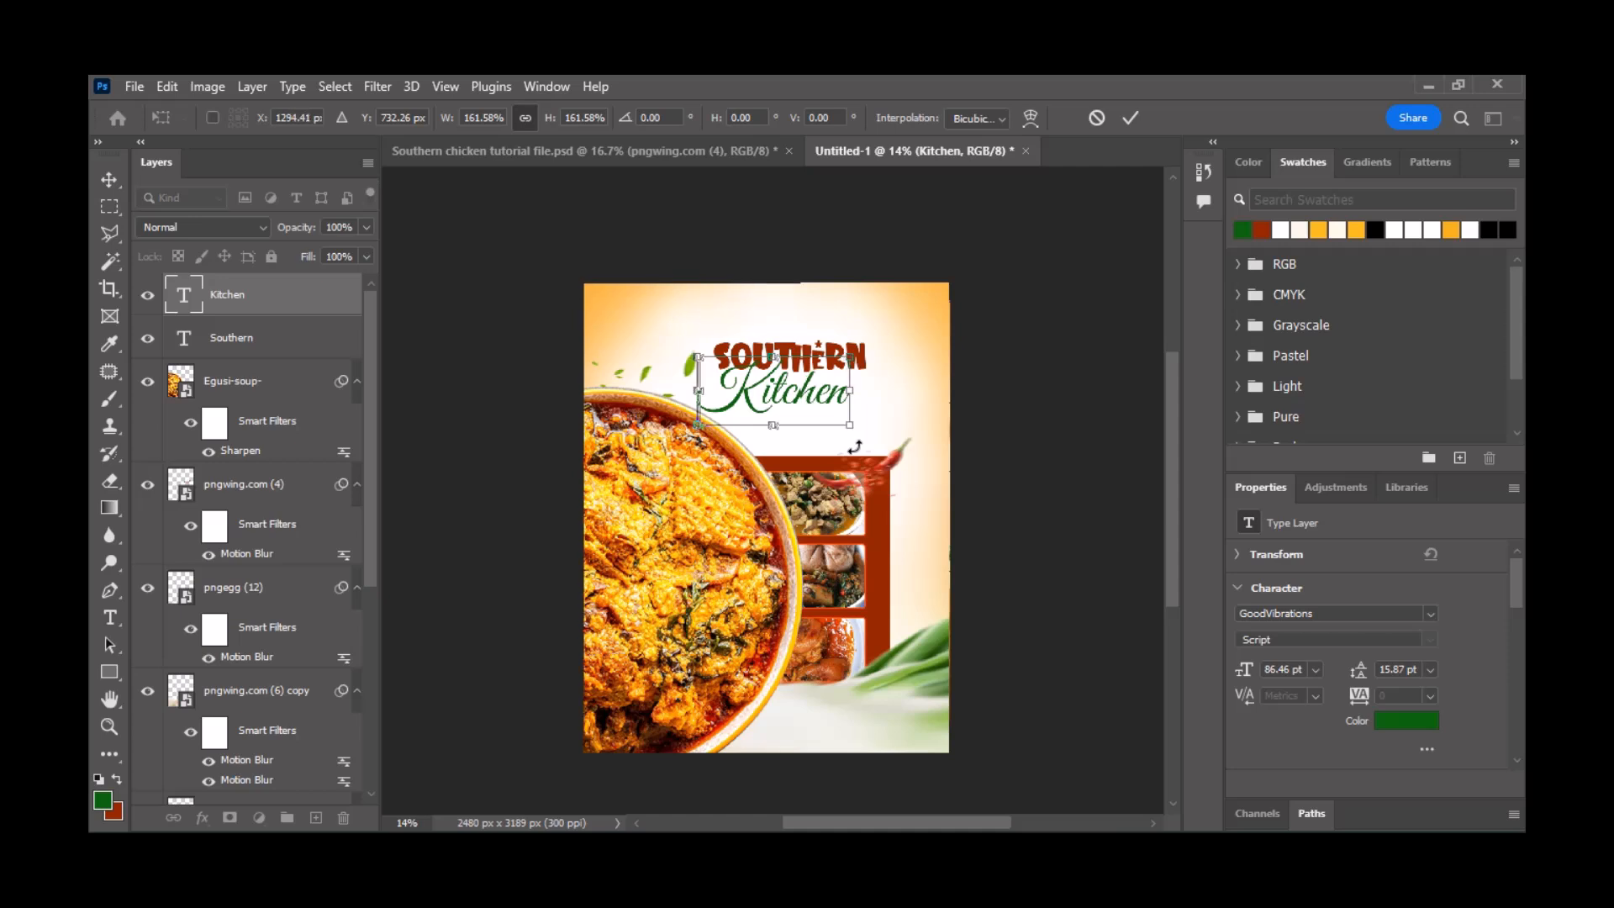
key("Return")
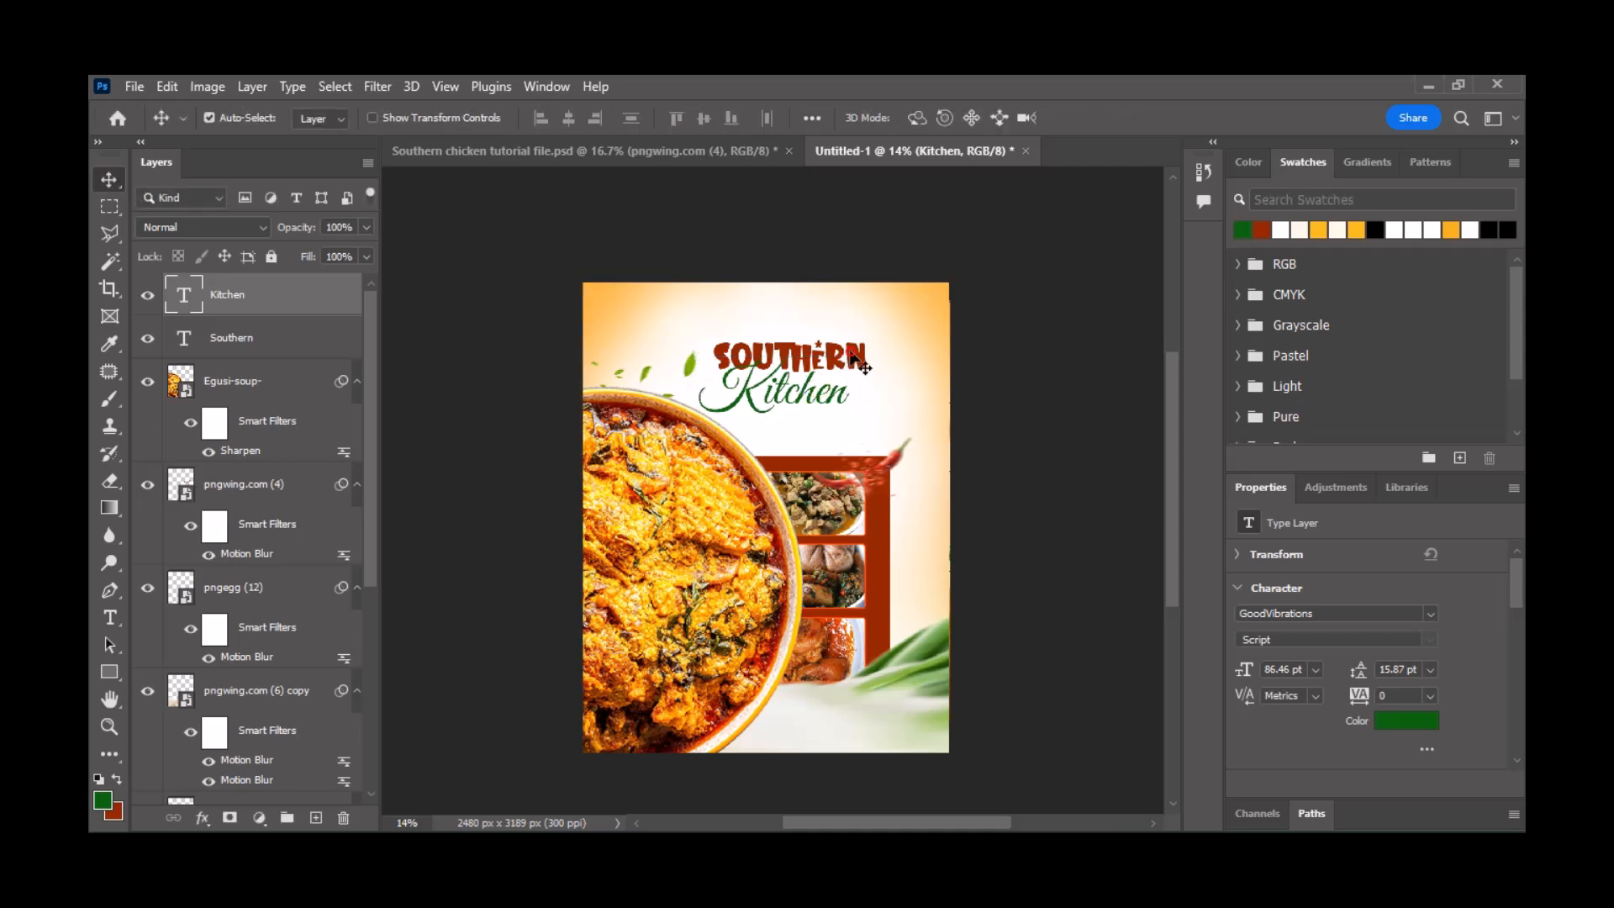
- Align the horizontal centres of the Kitchen and Southern title lines with each other
left_click(850, 352, "shift")
left_click(569, 118)
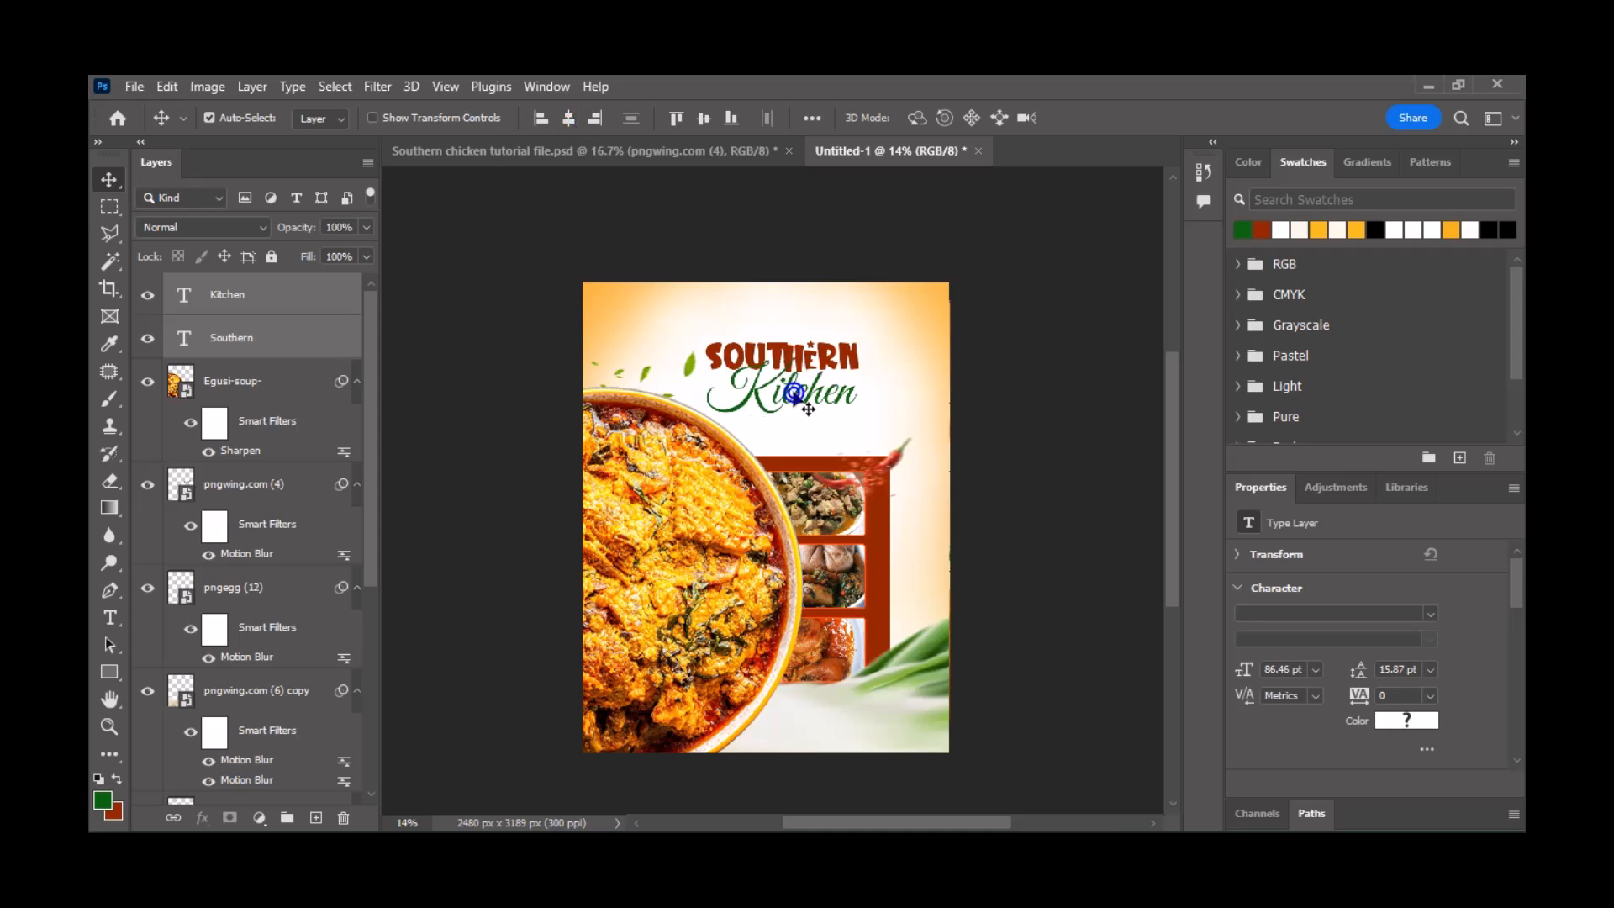
left_click(1069, 418)
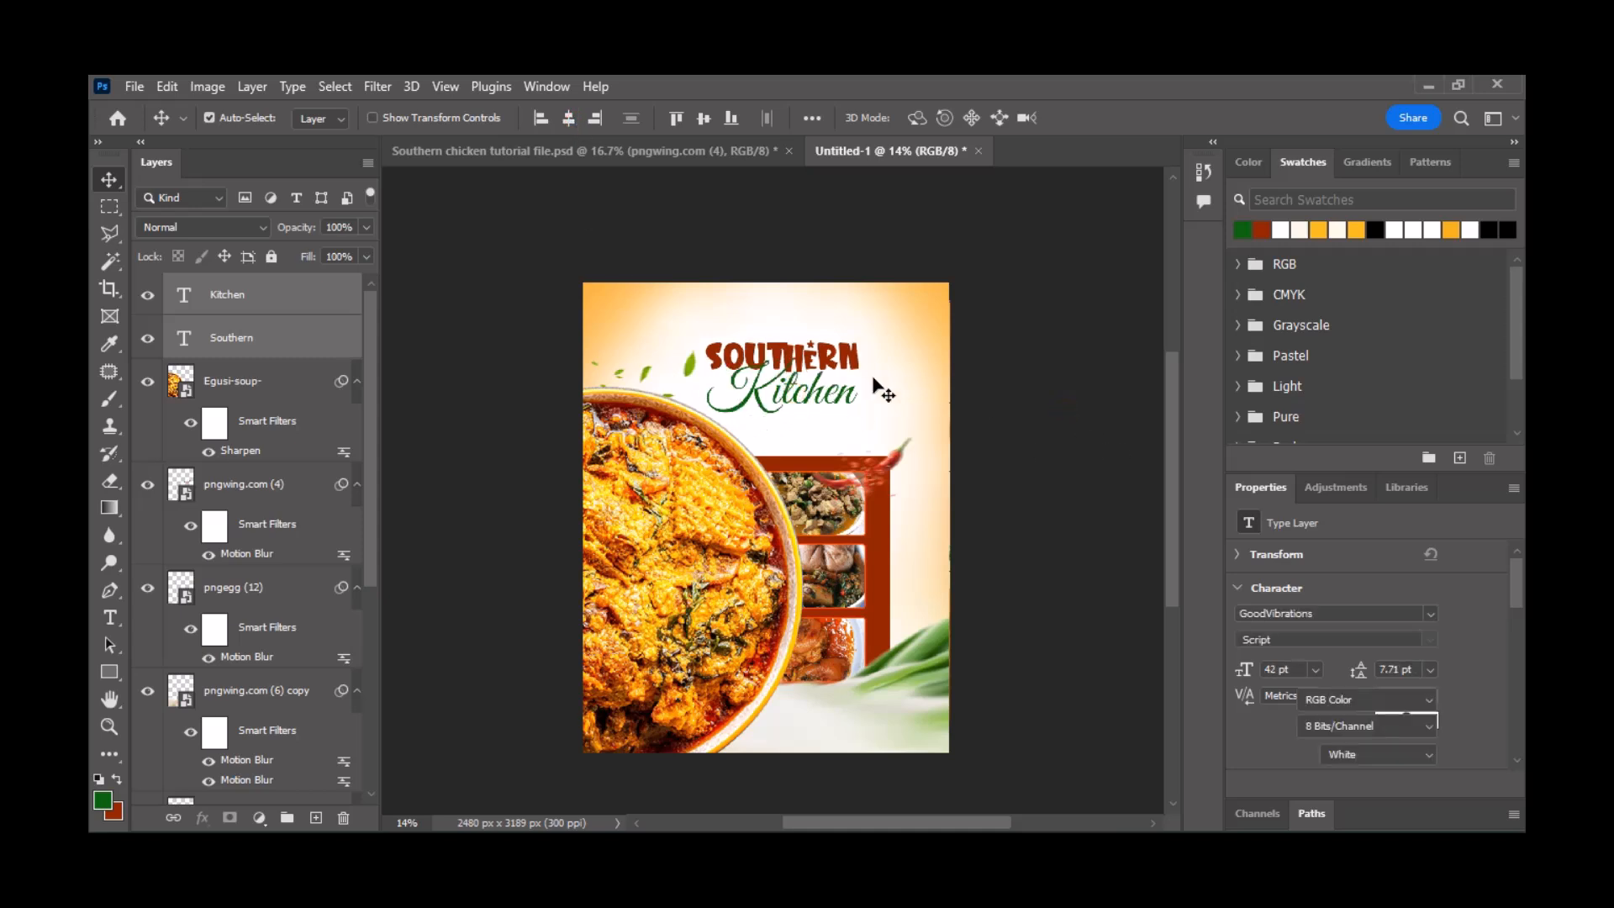
- Add a Multiply drop shadow to the Kitchen title with 55% opacity, 90° angle, 32 px distance and 18 px size
left_click(811, 395)
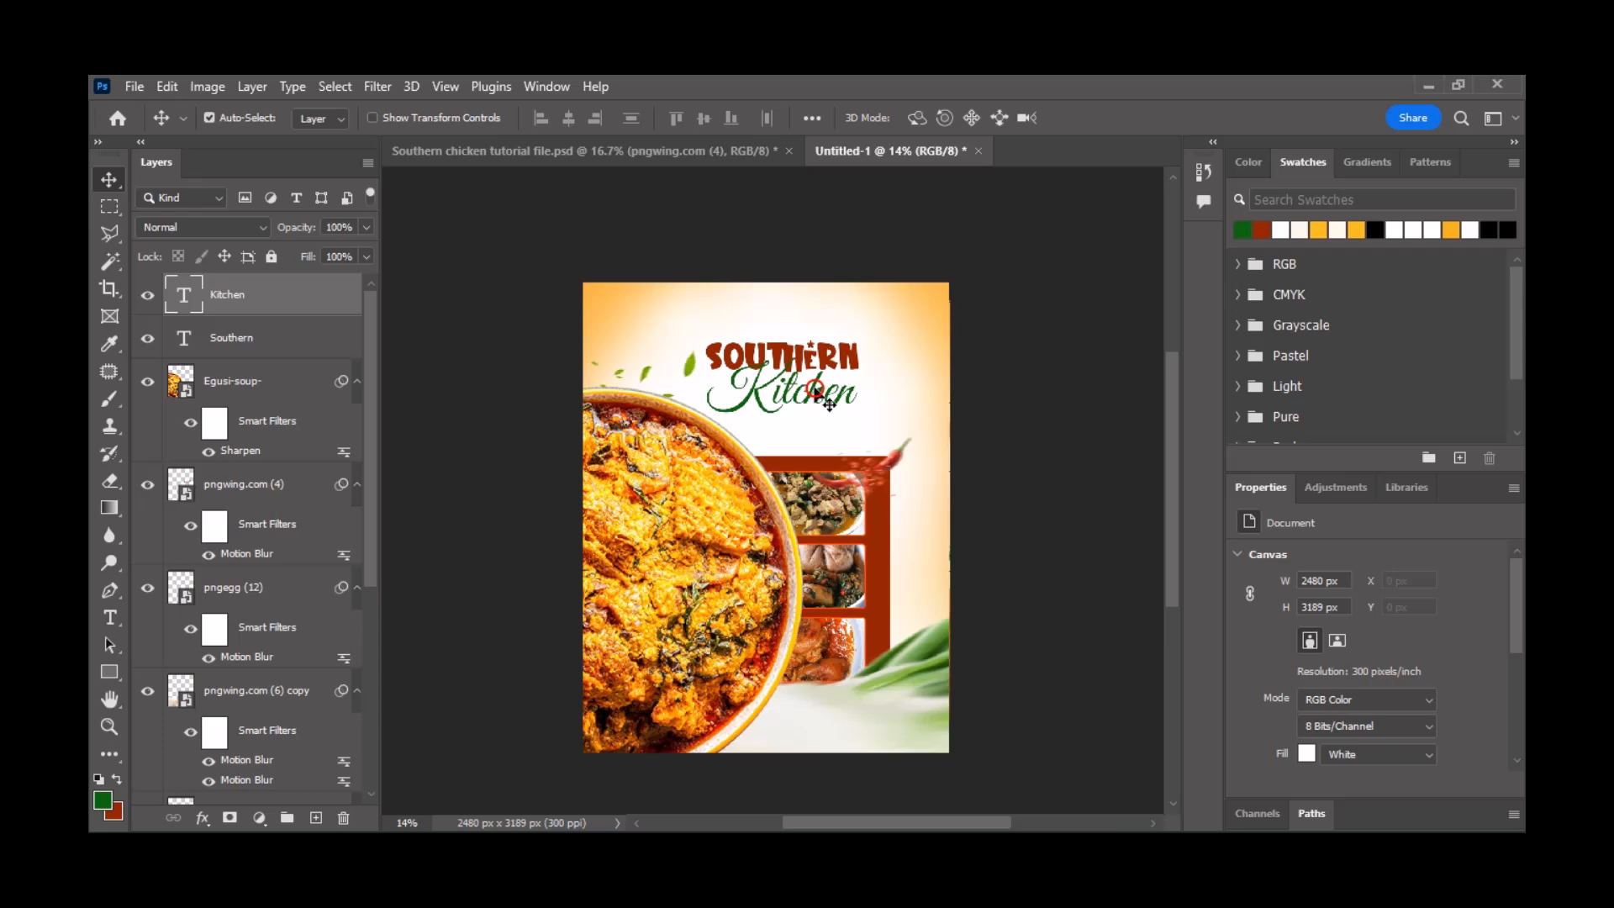
left_click(202, 817)
left_click(209, 804)
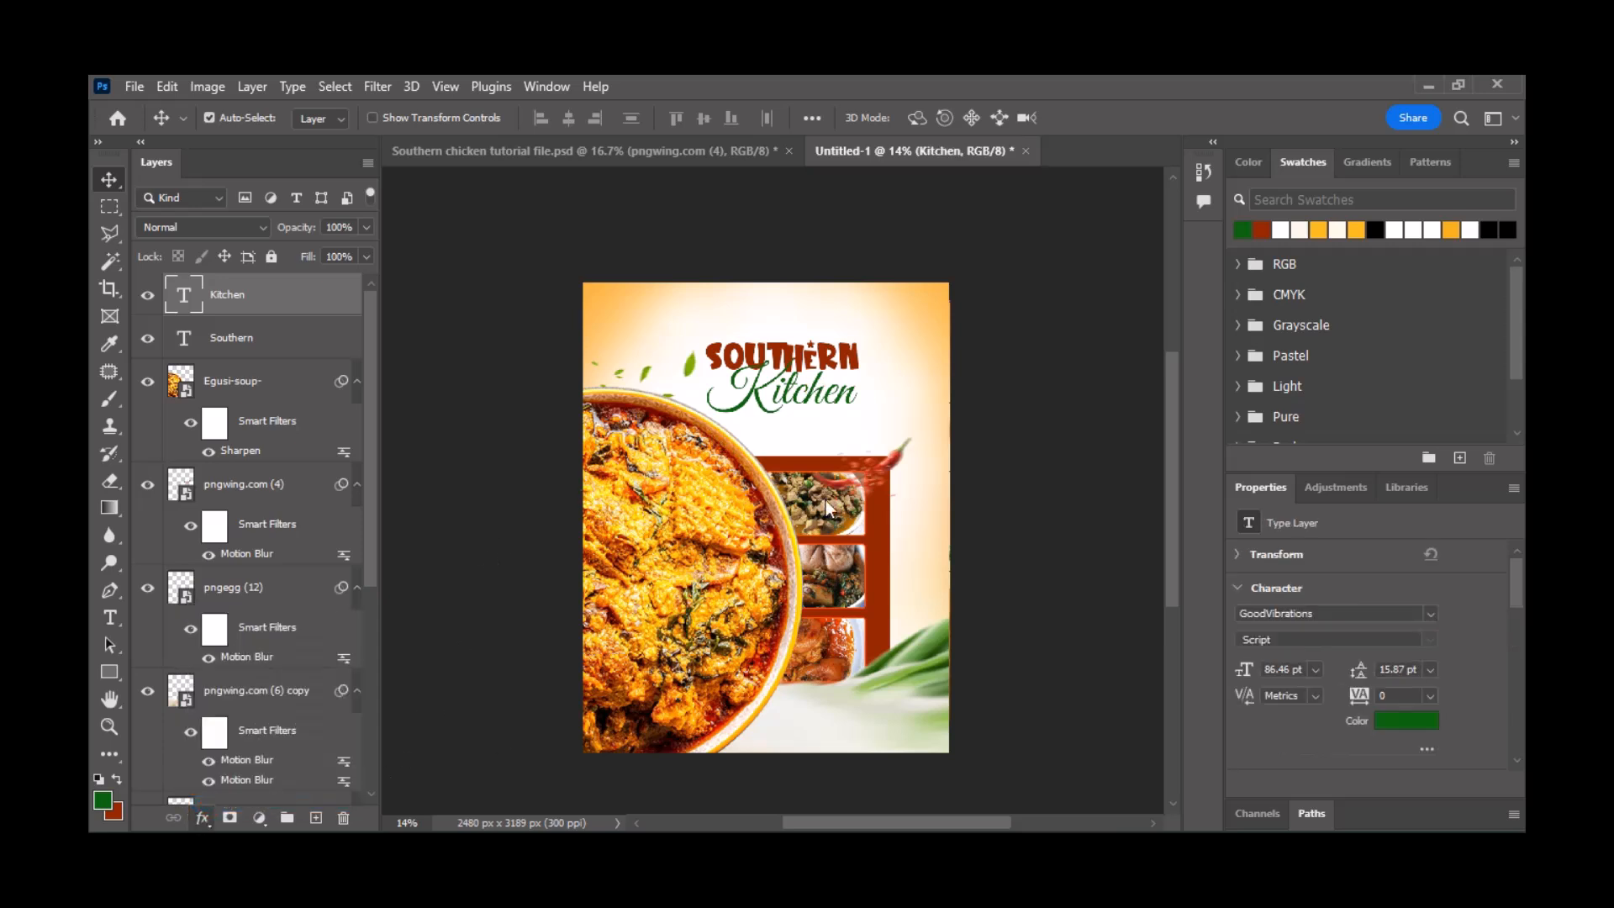
left_click_drag(870, 313, 1171, 218)
left_click_drag(1418, 441, 1341, 450)
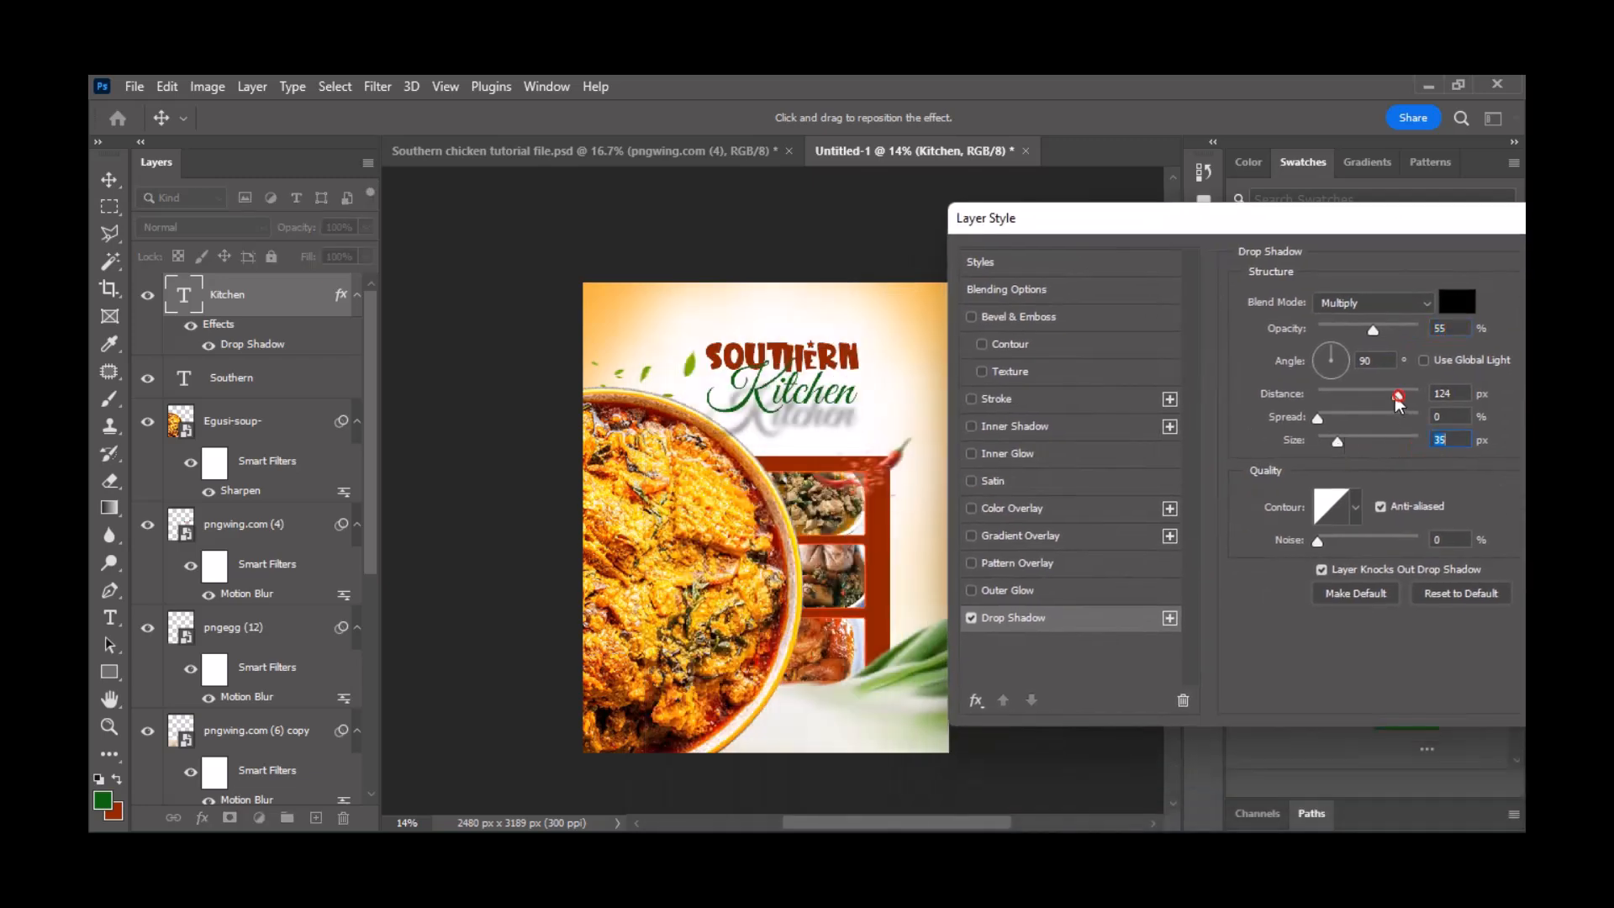
left_click_drag(1399, 395, 1353, 398)
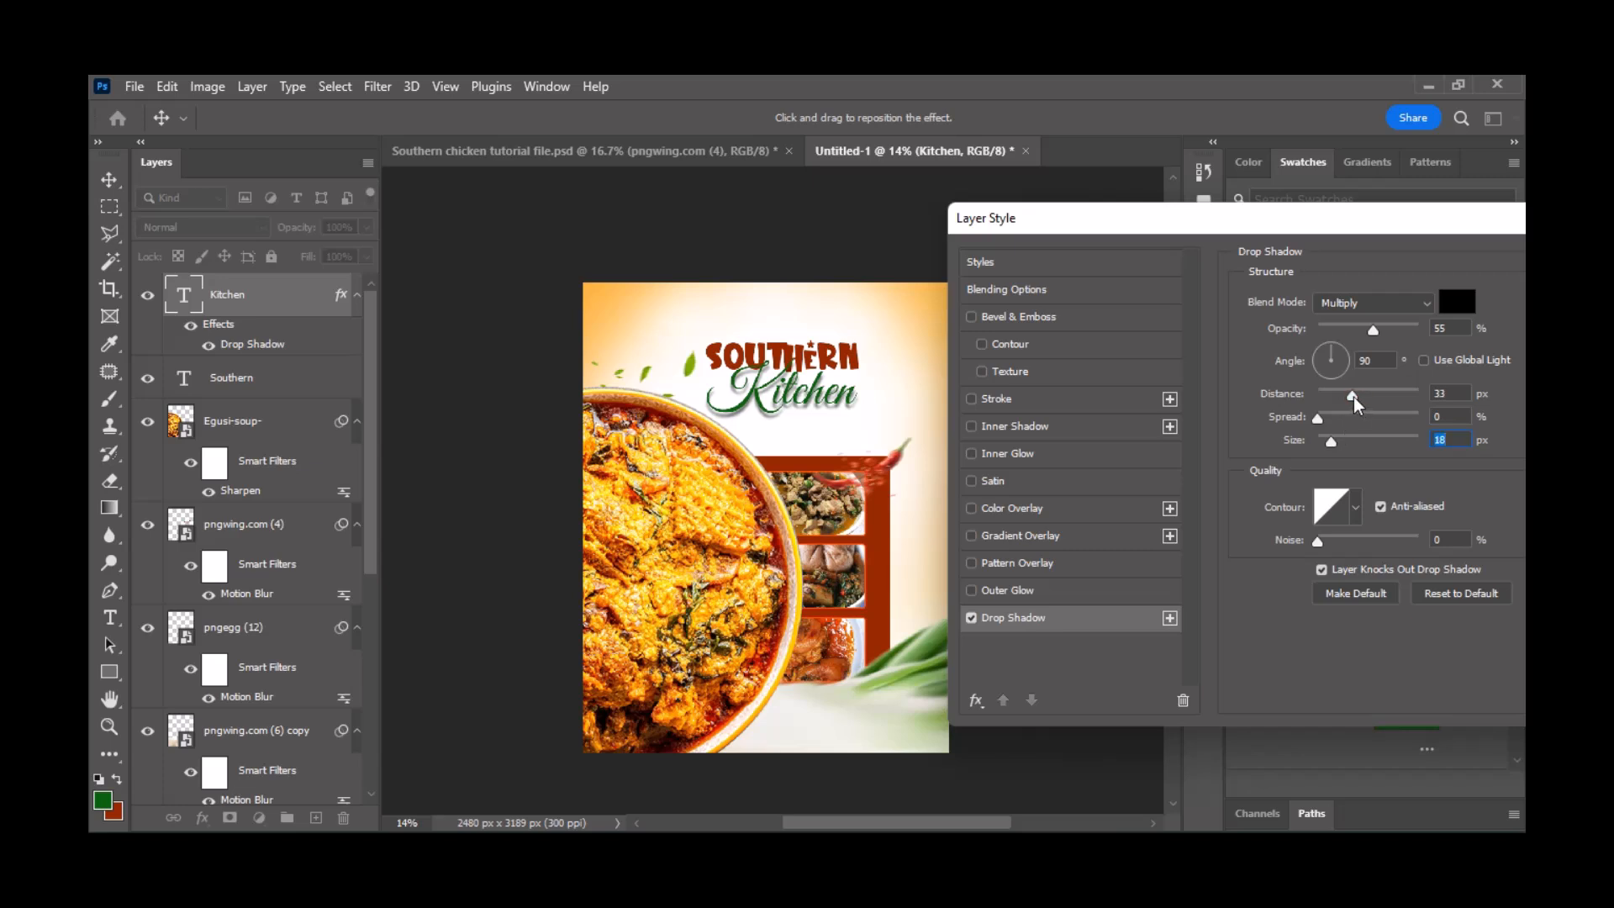
left_click(1352, 396)
- Add a 1 px white inside stroke in Overlay blend mode to the Kitchen title and apply the layer style
left_click(975, 399)
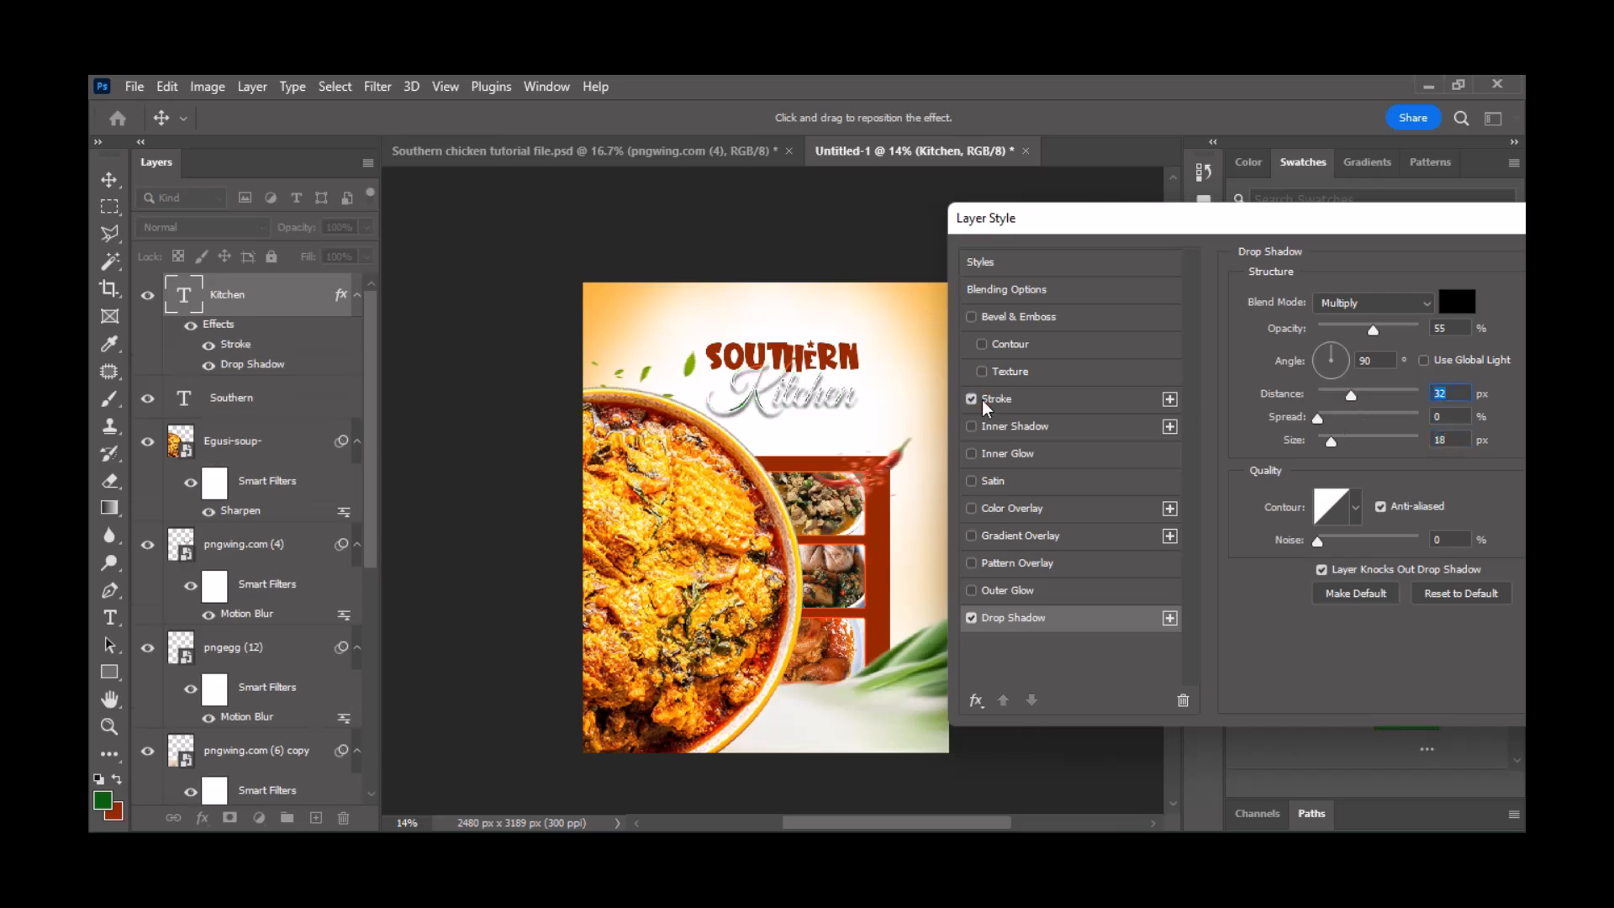
left_click(996, 399)
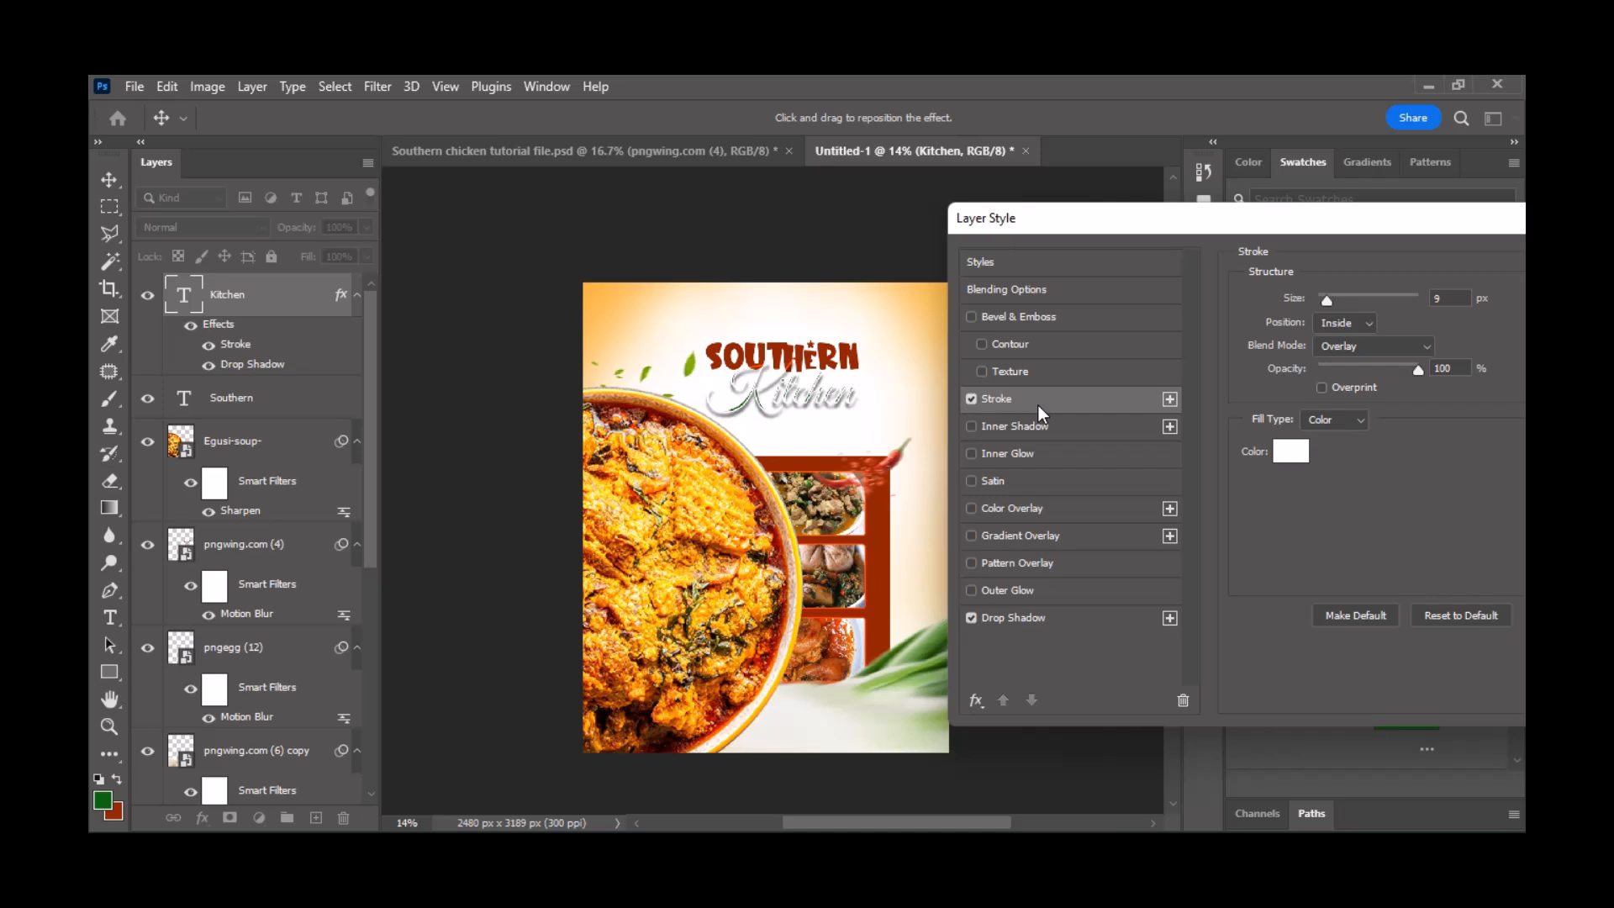
left_click(1360, 326)
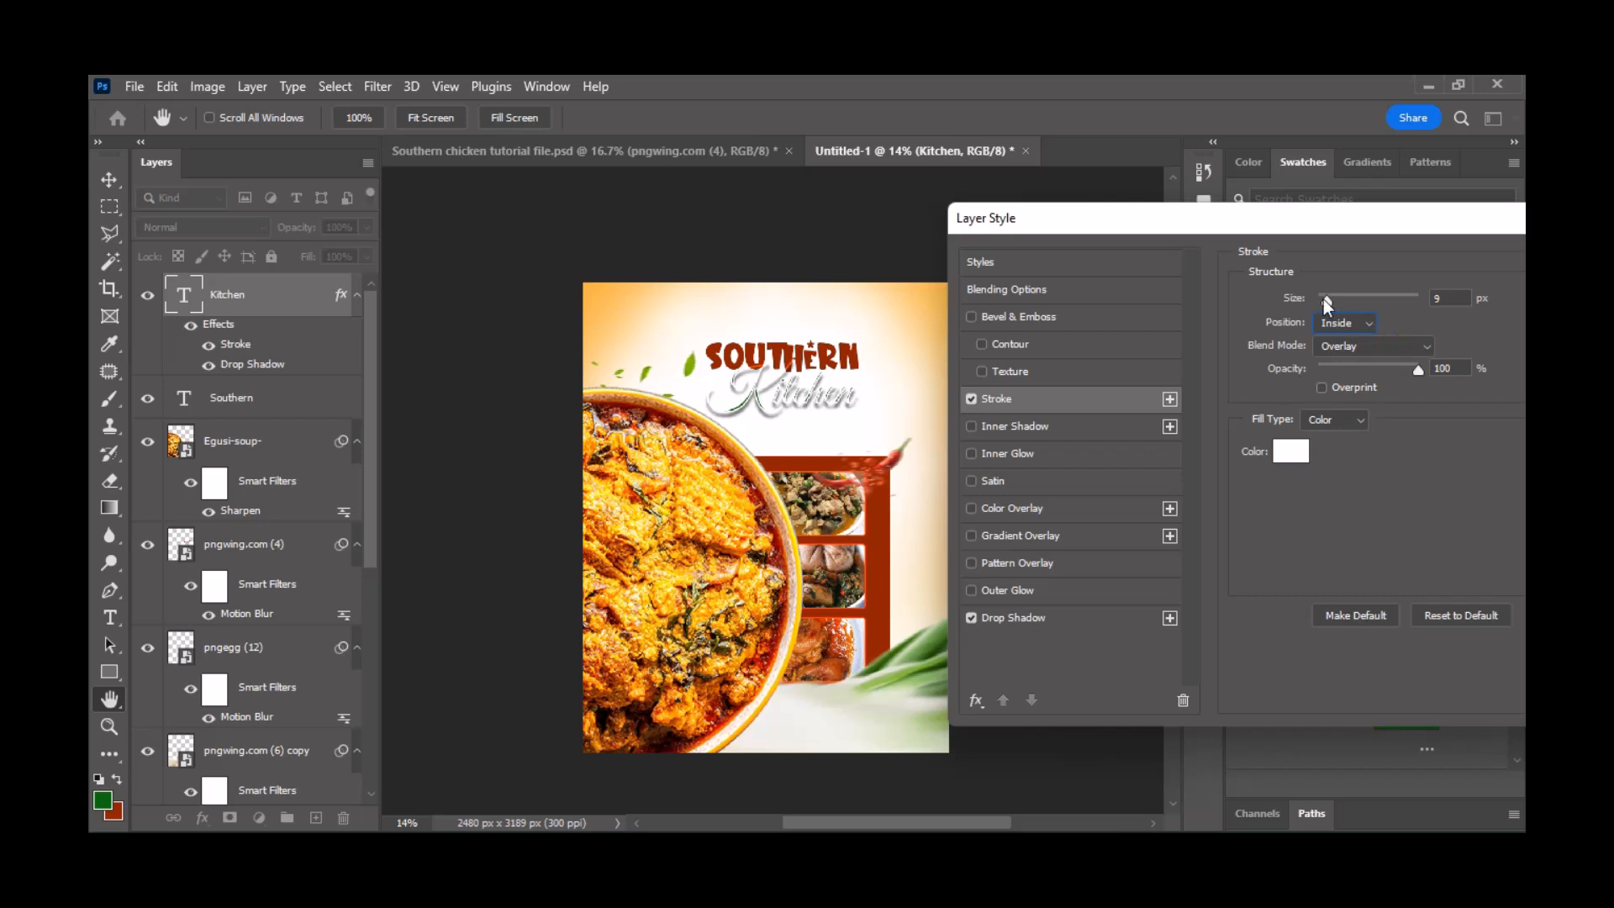
left_click(1328, 302)
key("Down")
key("Down")
key("Down")
key("Down")
key("Down")
key("Down")
key("Down")
key("Down")
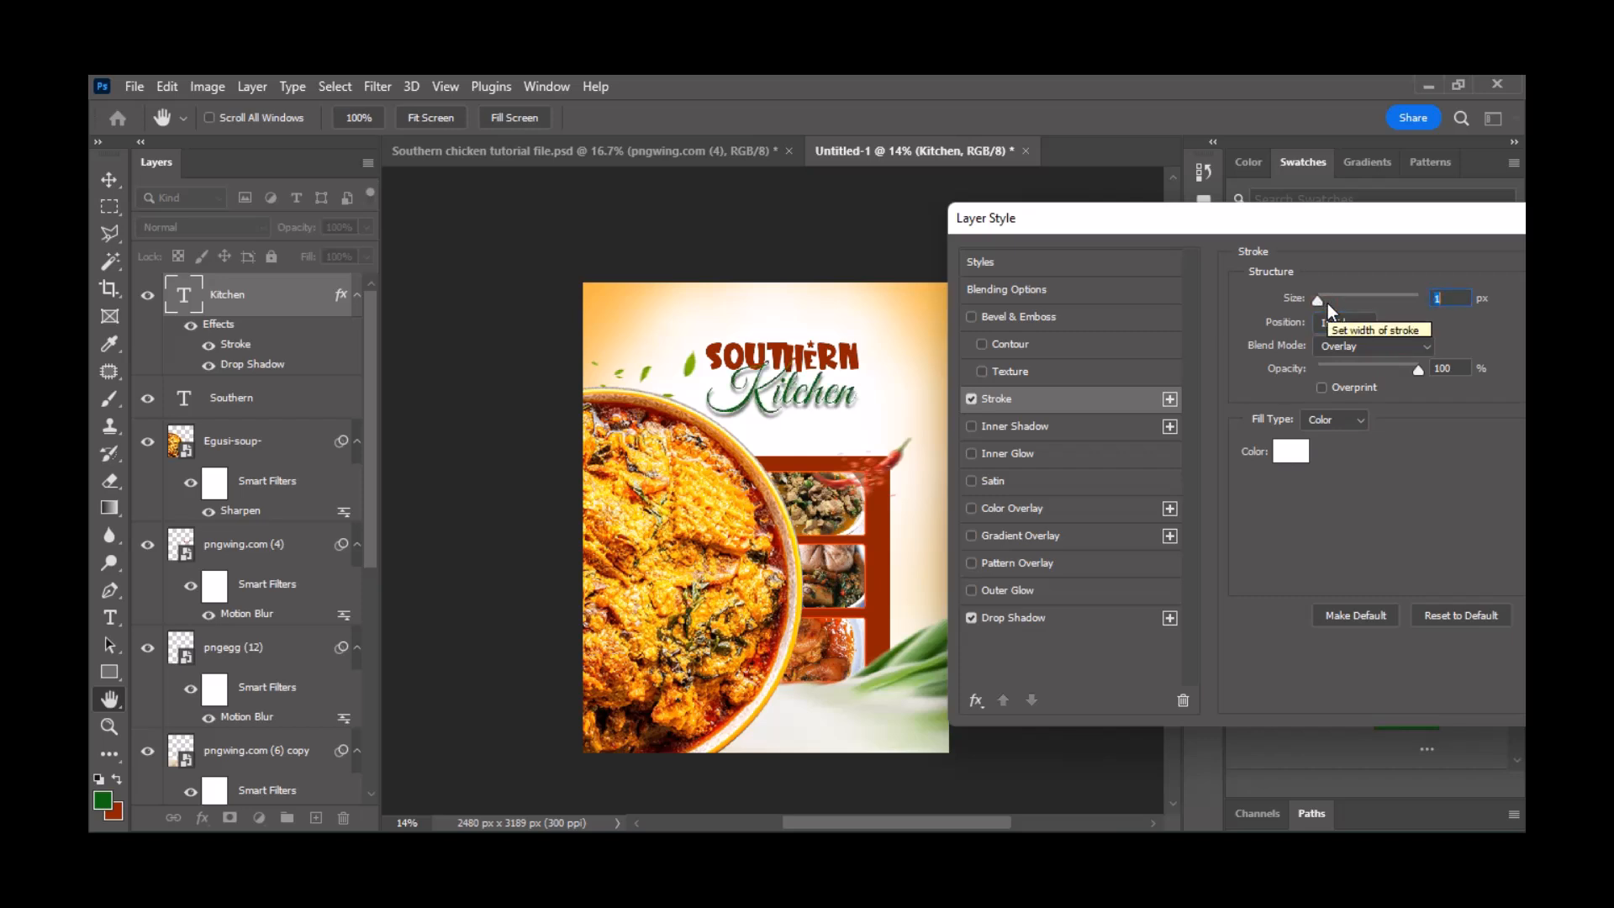
left_click_drag(1432, 220, 1257, 264)
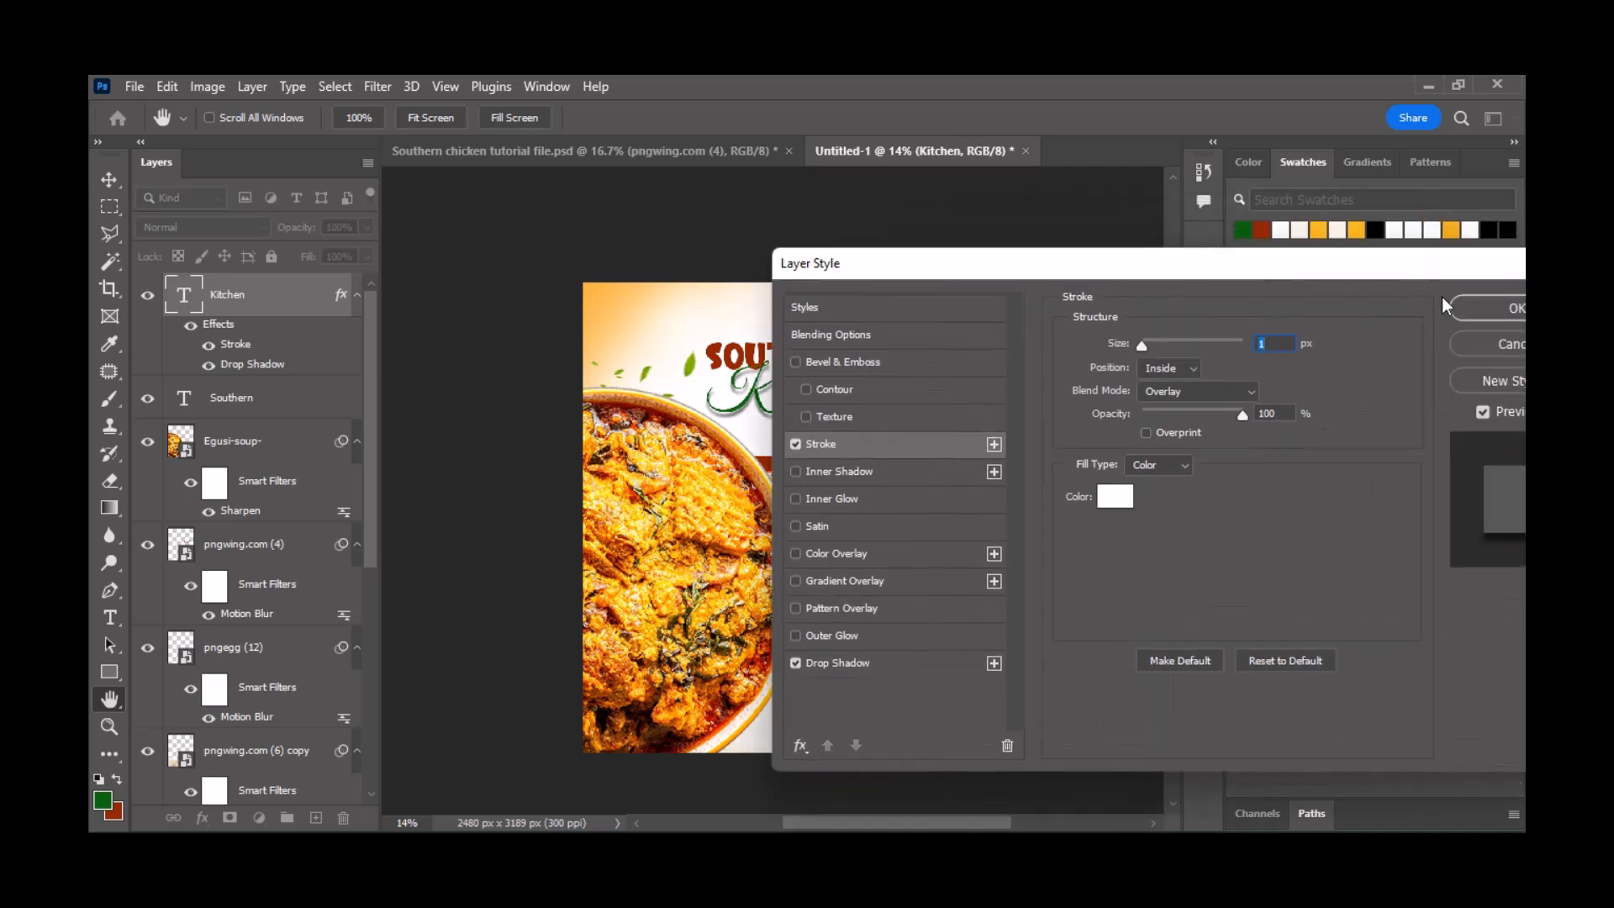
left_click(1484, 309)
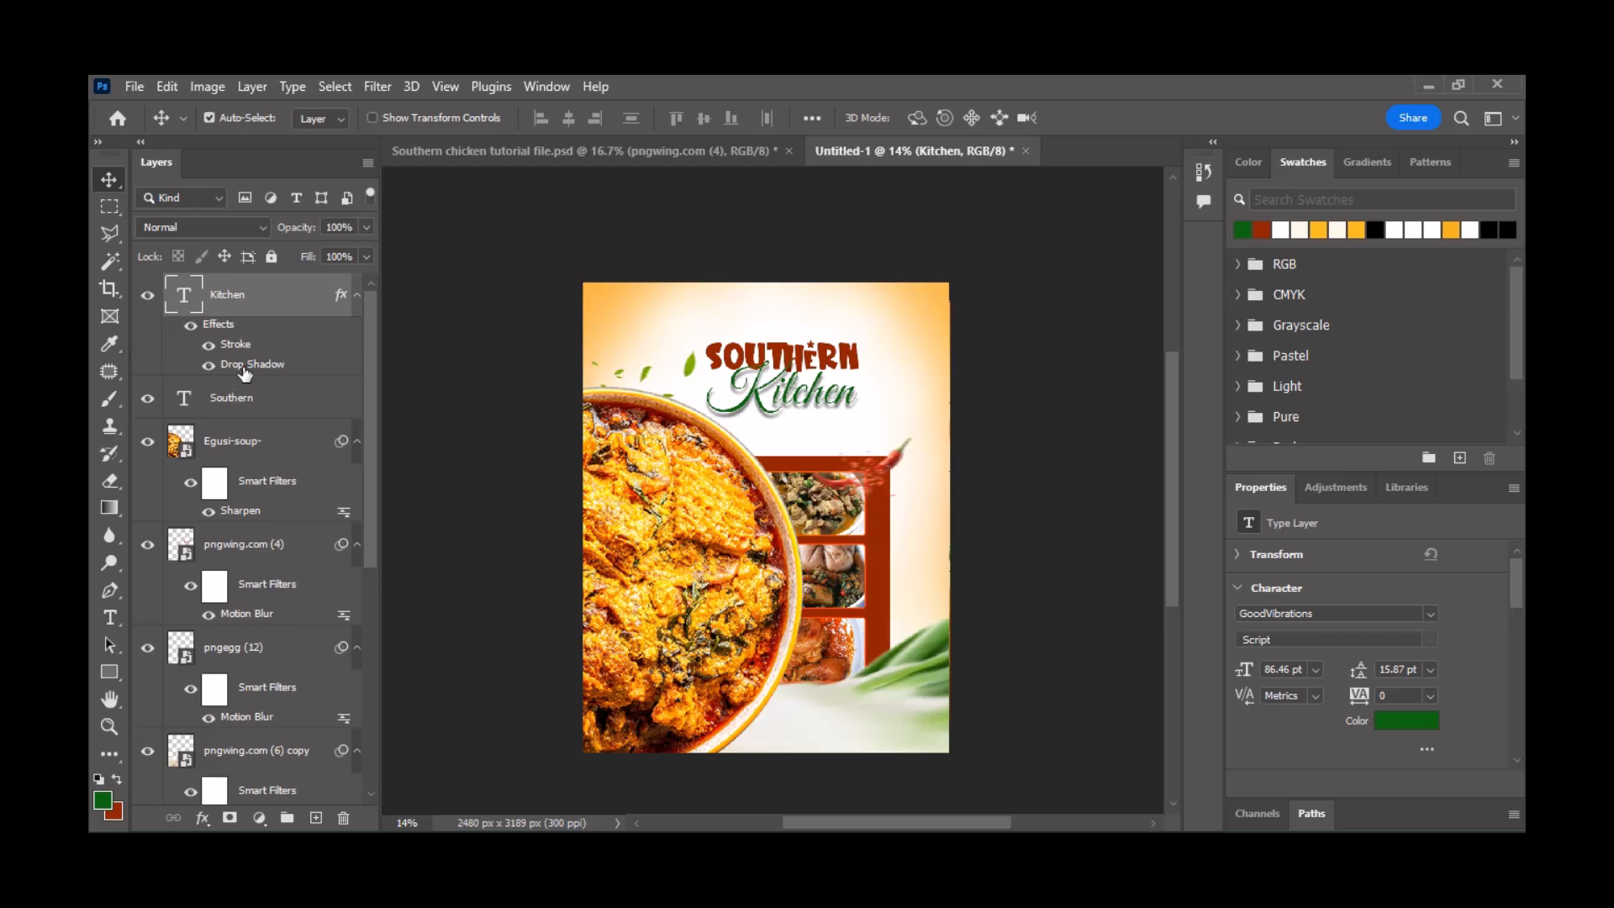
- Reopen the Kitchen title's drop shadow settings and lower the shadow's opacity to about one third
double_click(318, 375)
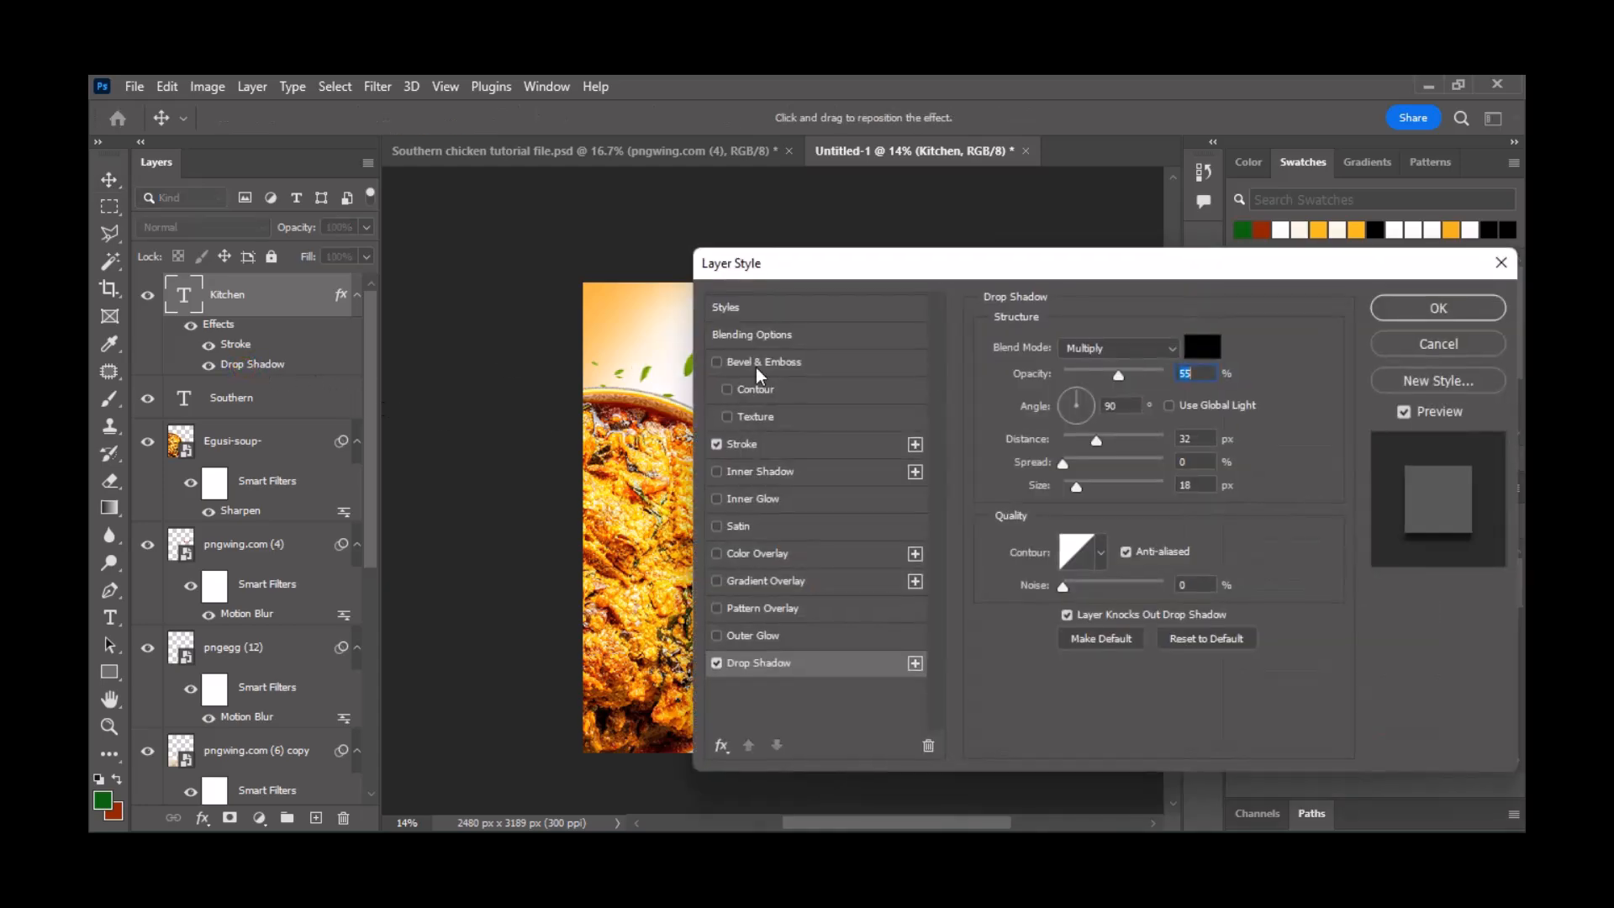
left_click_drag(1110, 273, 1458, 219)
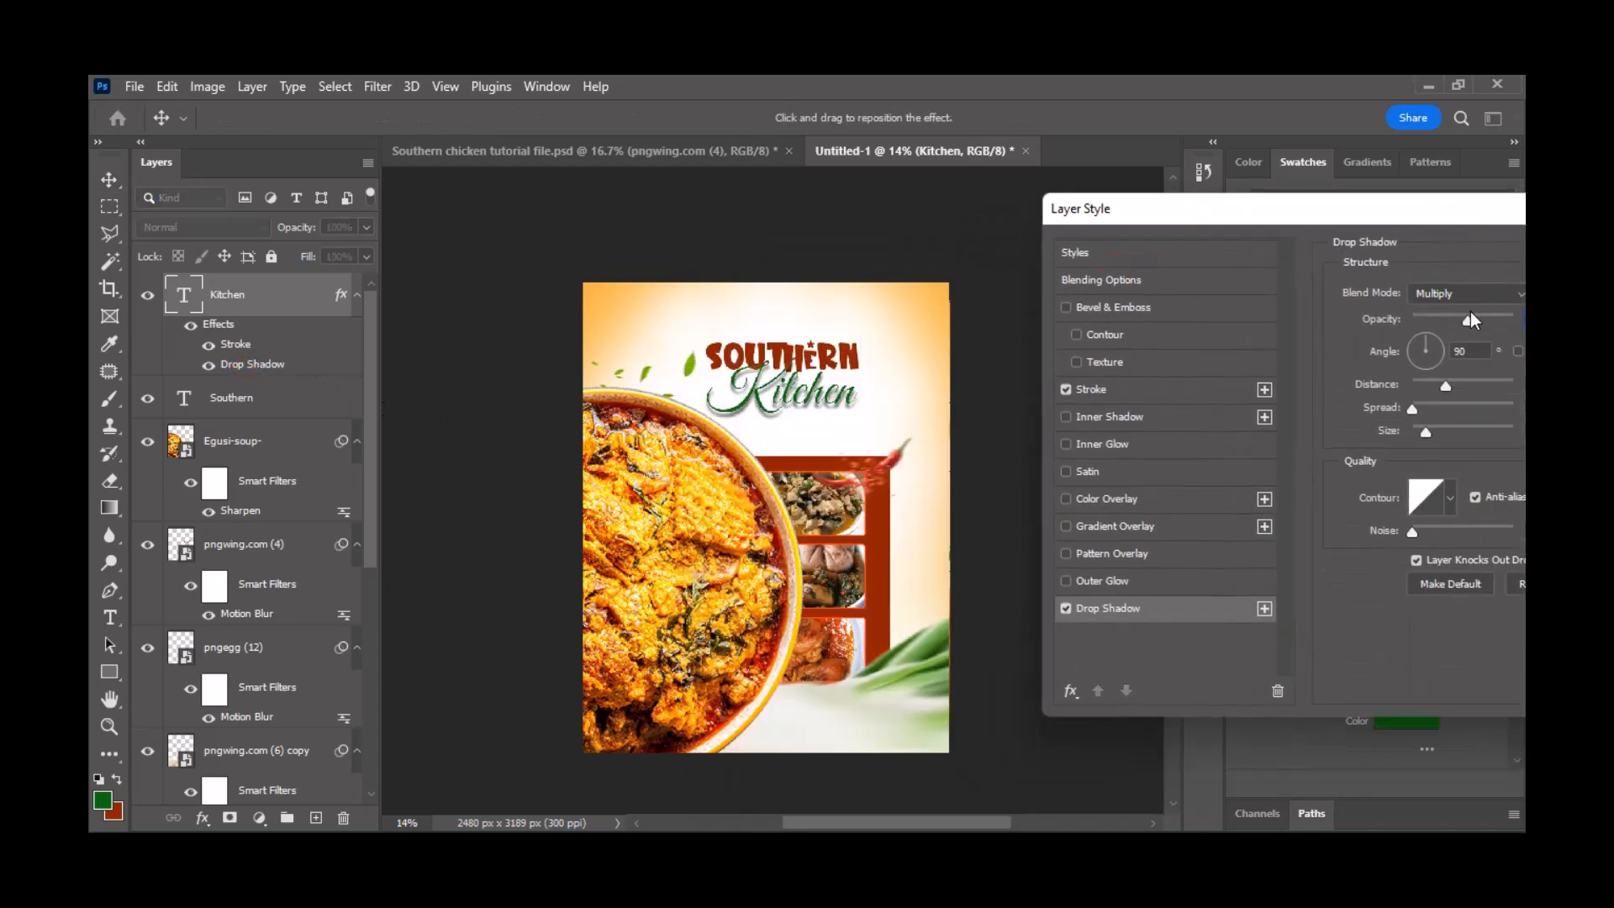
left_click_drag(1473, 322, 1455, 324)
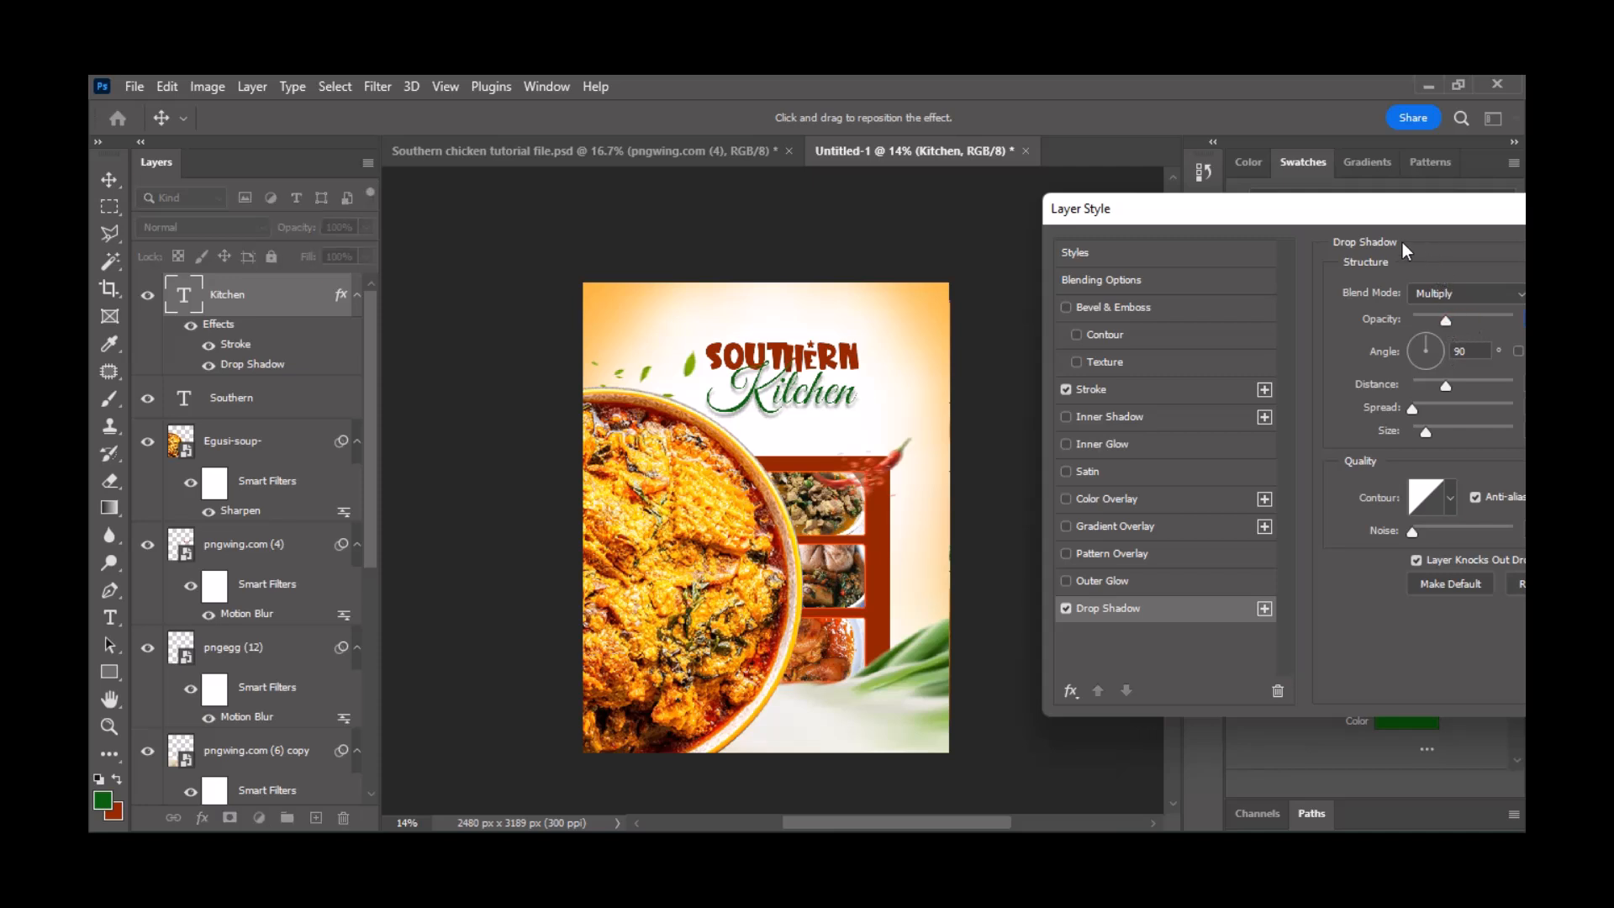
- Set the Kitchen title's stroke position to Outside and apply the layer style
left_click(1093, 390)
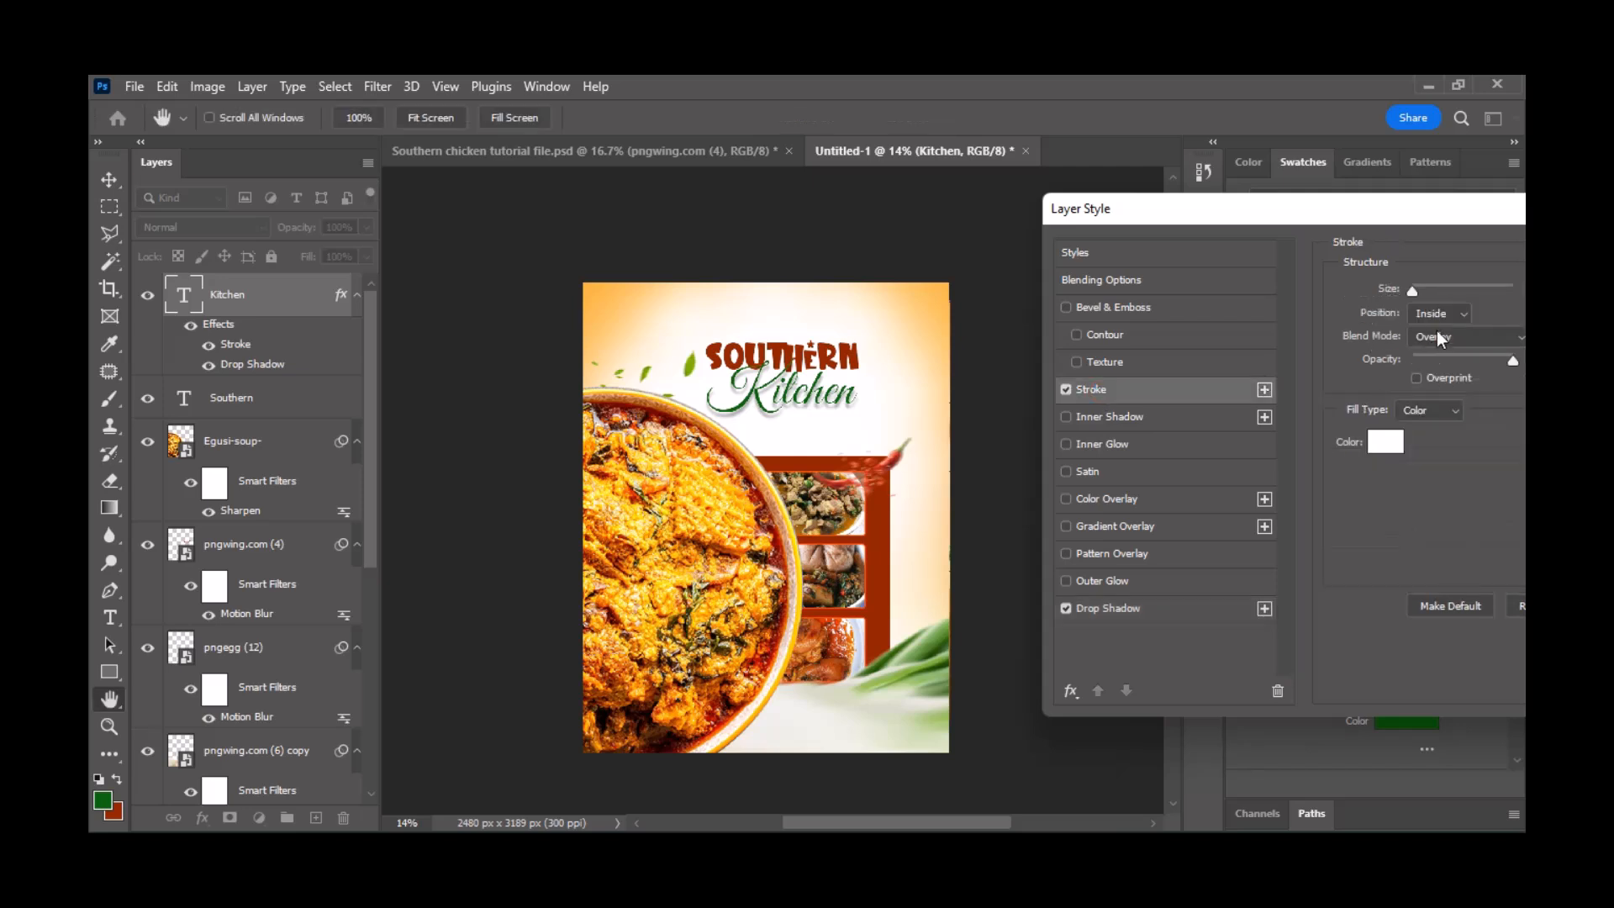
left_click(1438, 313)
left_click(1439, 331)
left_click_drag(1461, 220, 1239, 275)
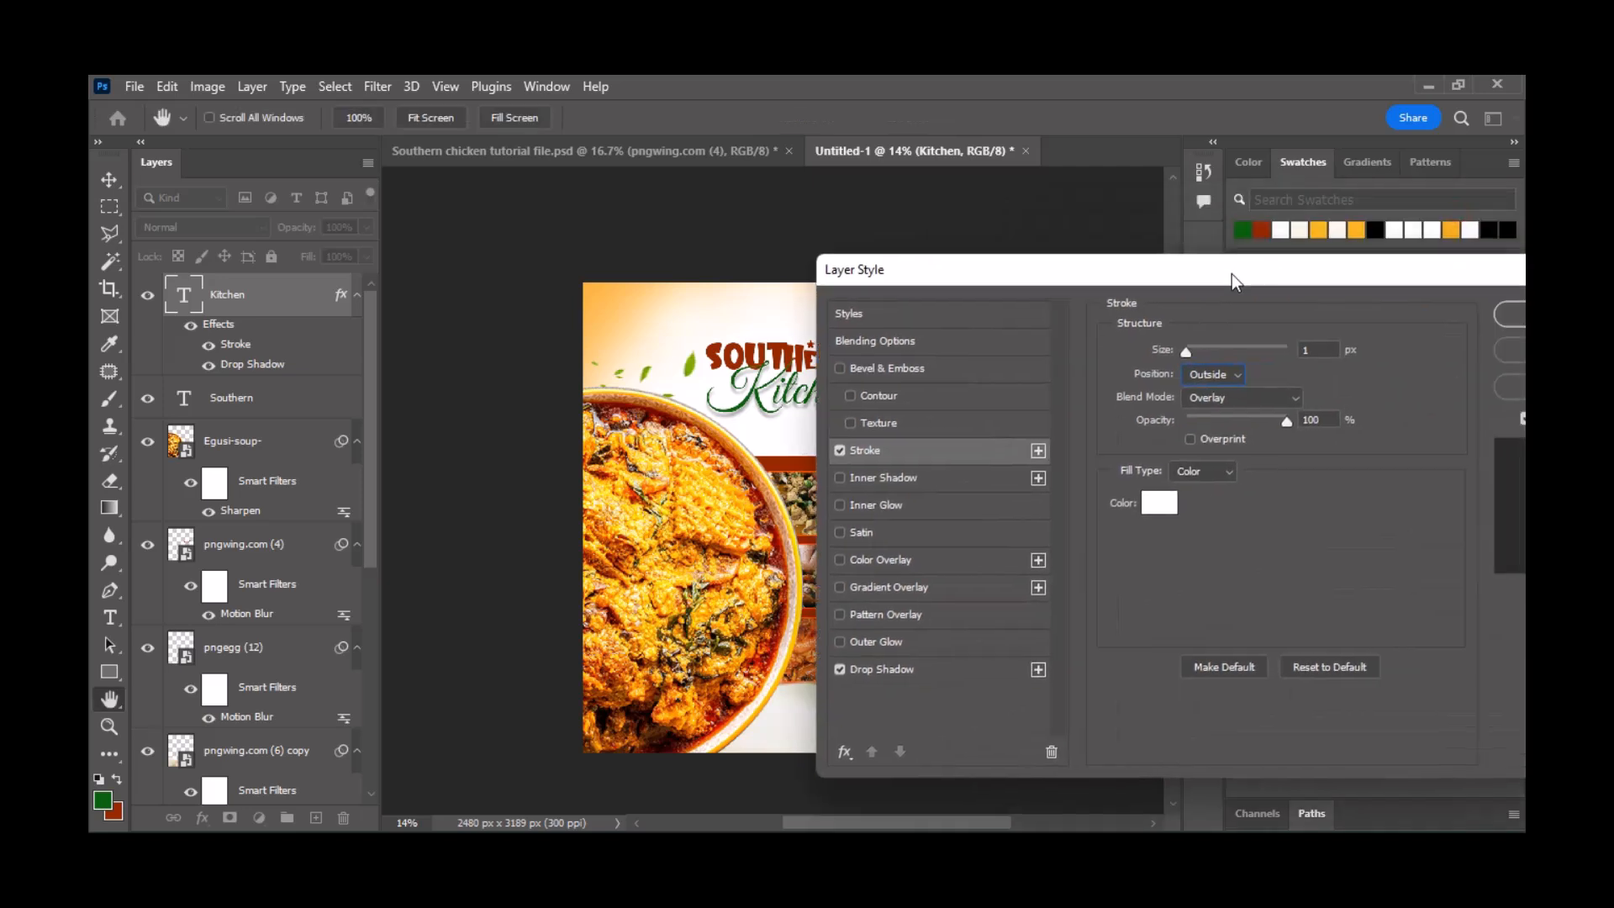
left_click(1504, 318)
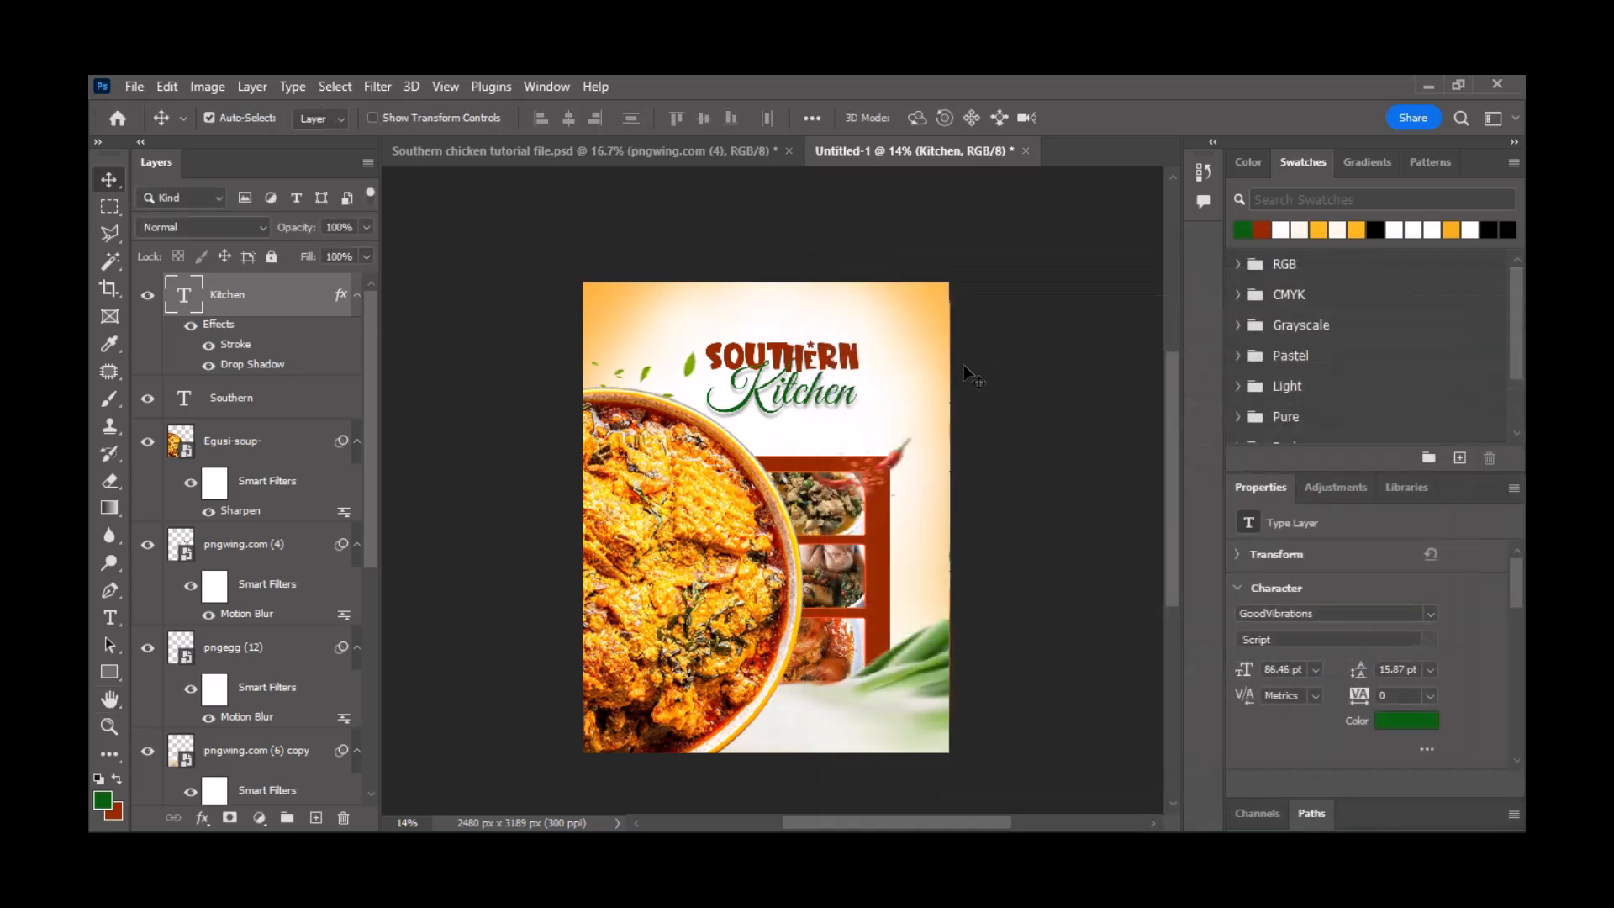
- Copy the green chilli layer from Southern chicken tutorial file.psd into the flyer near its upper-right area
scroll(963, 366, "up", 1)
left_click(649, 154)
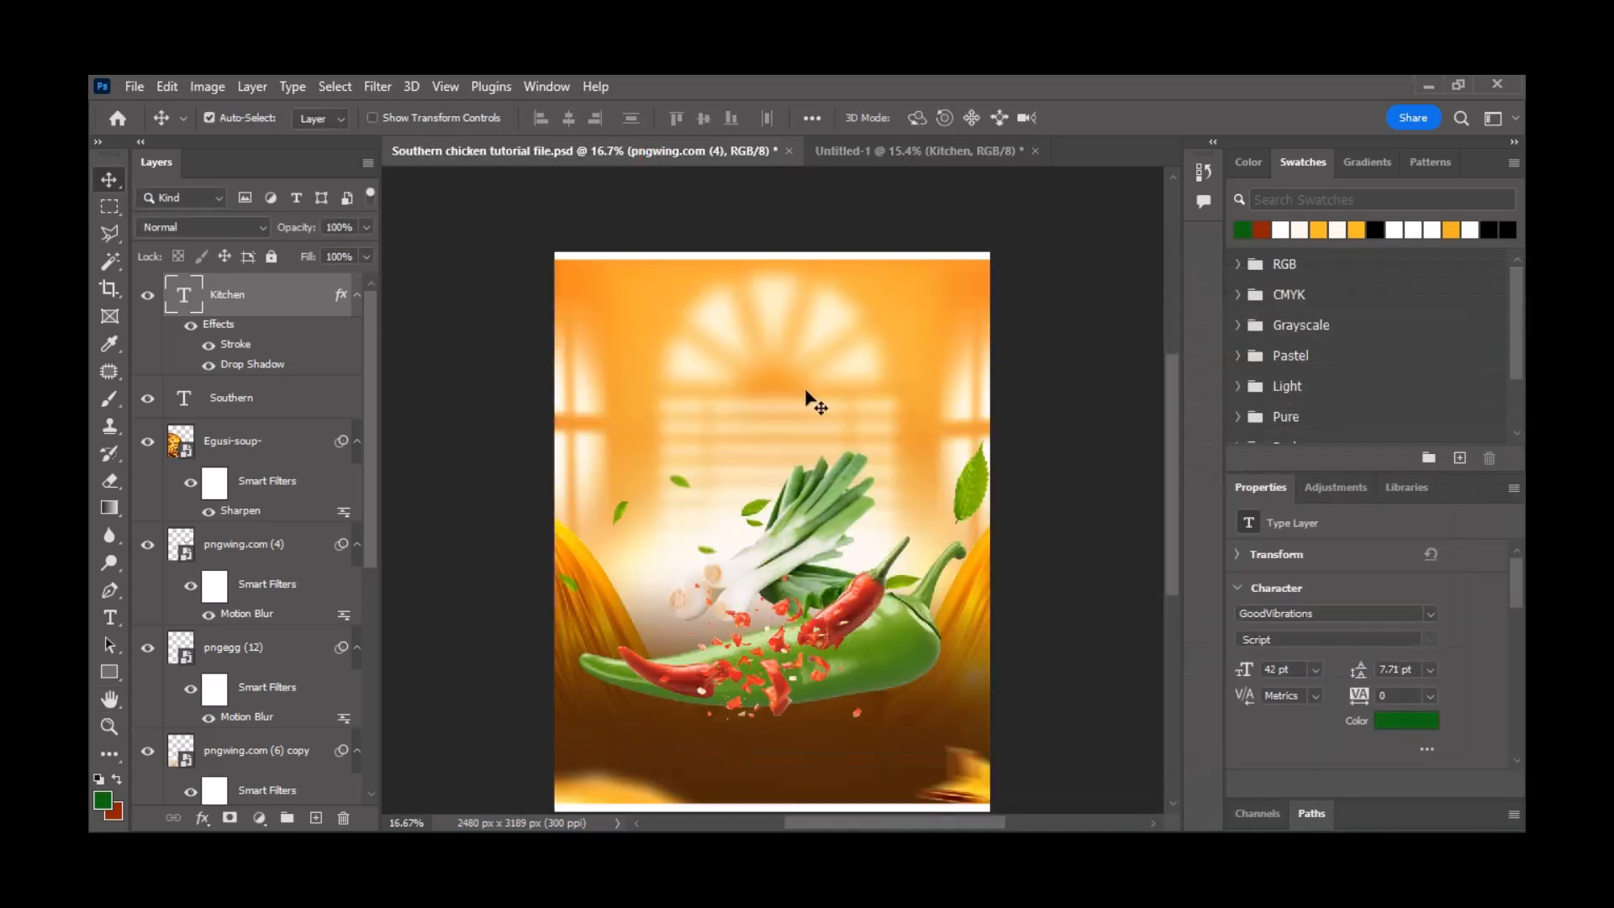
left_click(911, 651)
left_click_drag(913, 653, 985, 411)
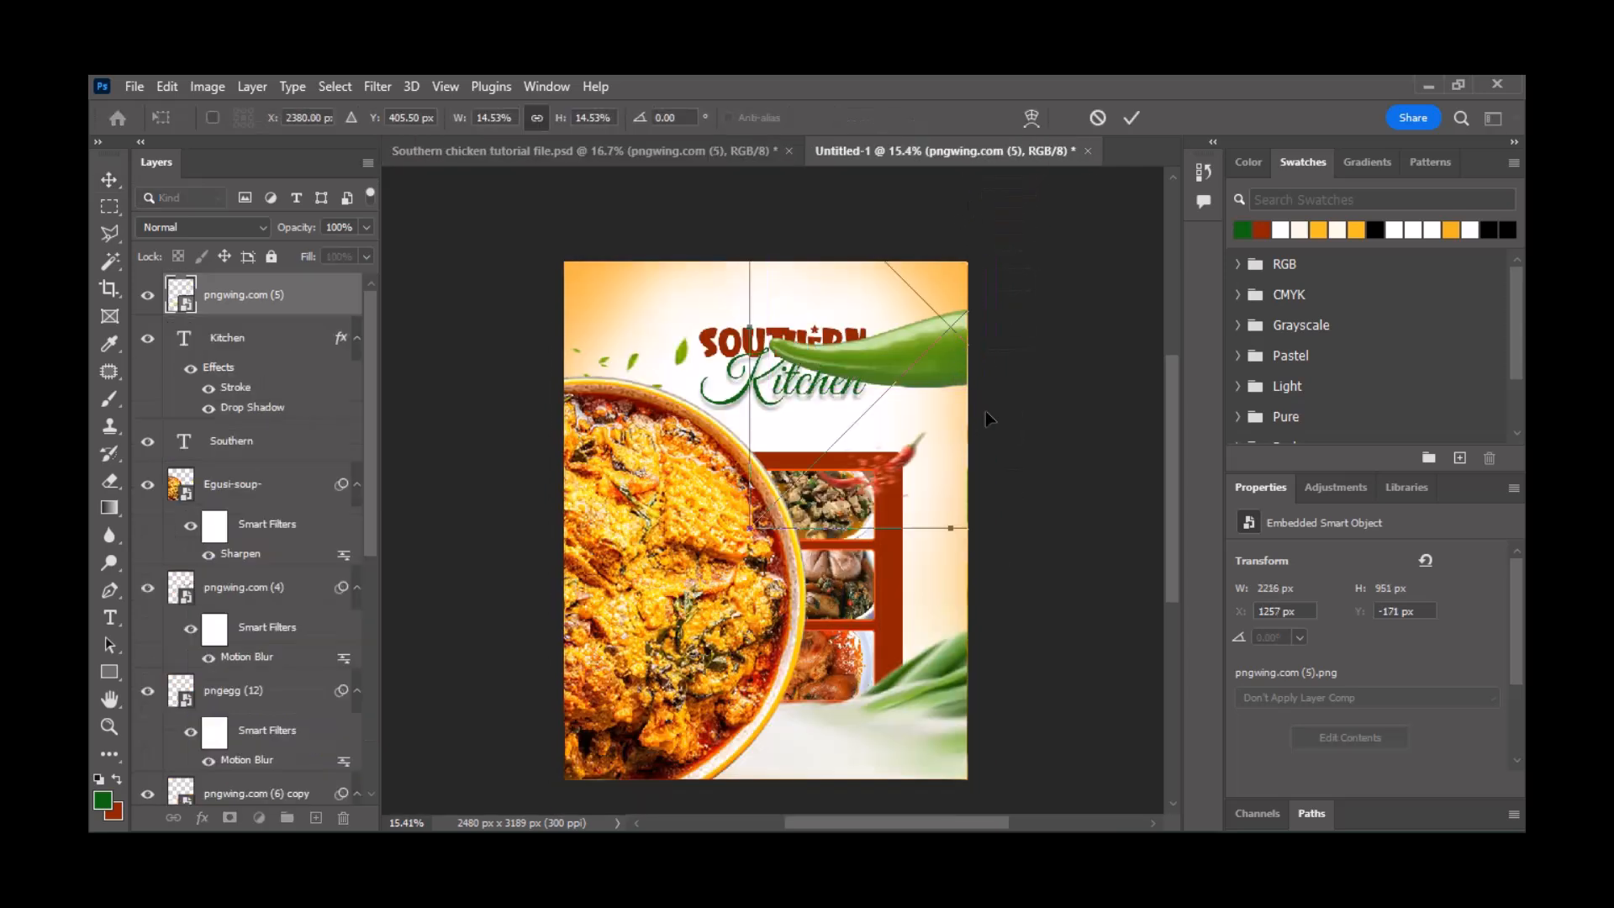
- Scale the green chilli to about 4.93%, rotate it -23.75° and place it in the flyer's upper-right corner
key("ctrl+t")
left_click_drag(1082, 522, 1038, 307)
left_click_drag(920, 293, 922, 332)
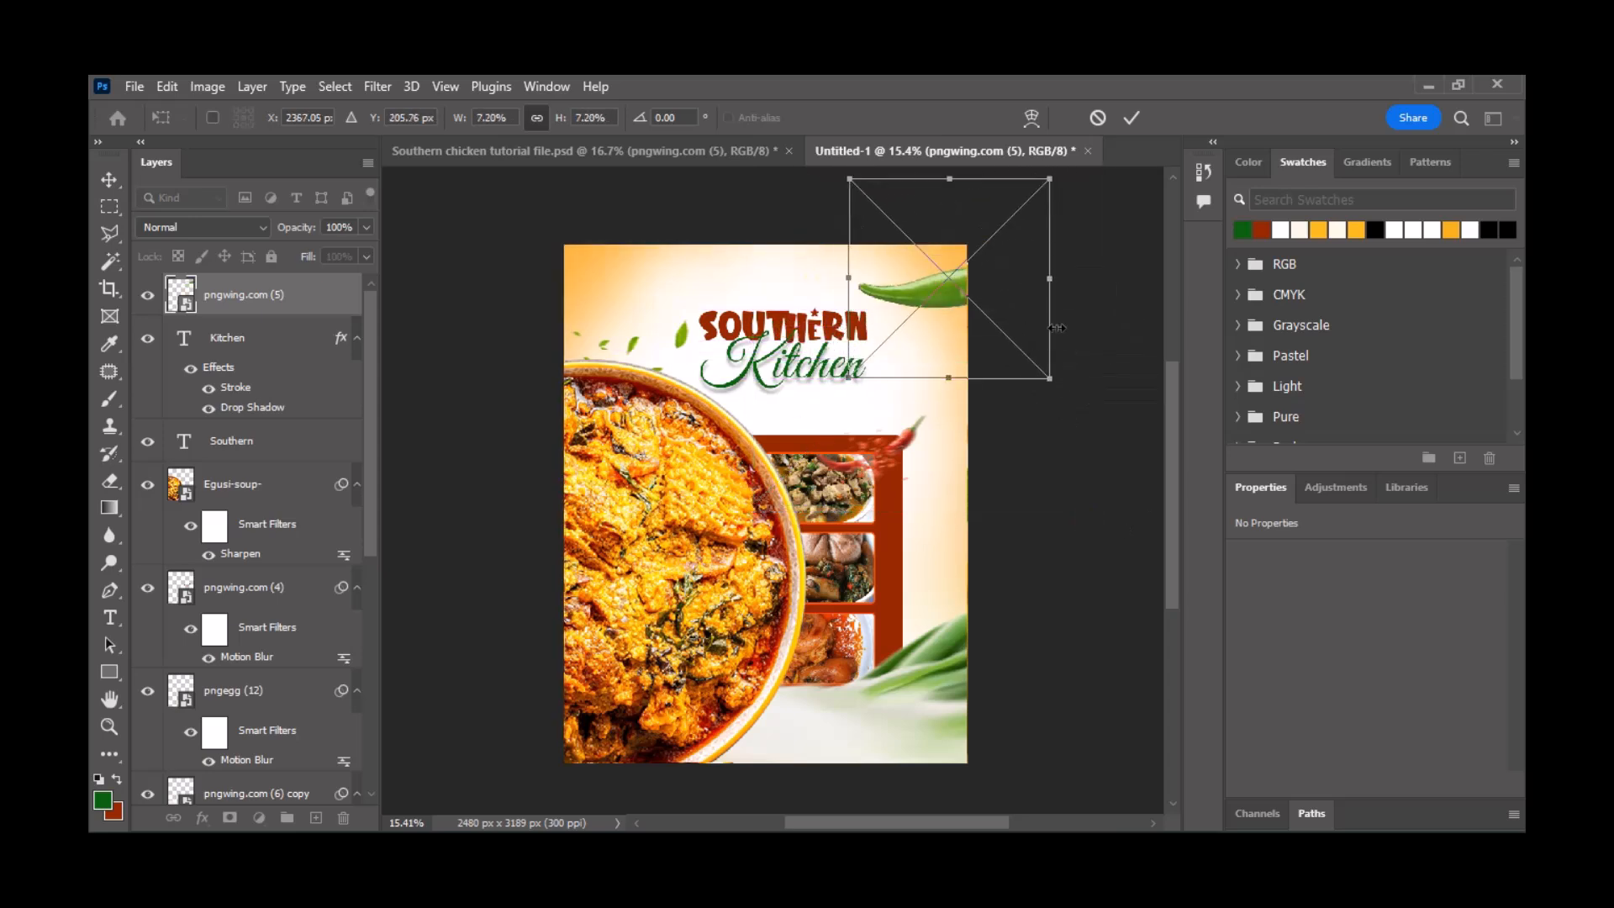
left_click_drag(1062, 317, 1085, 263)
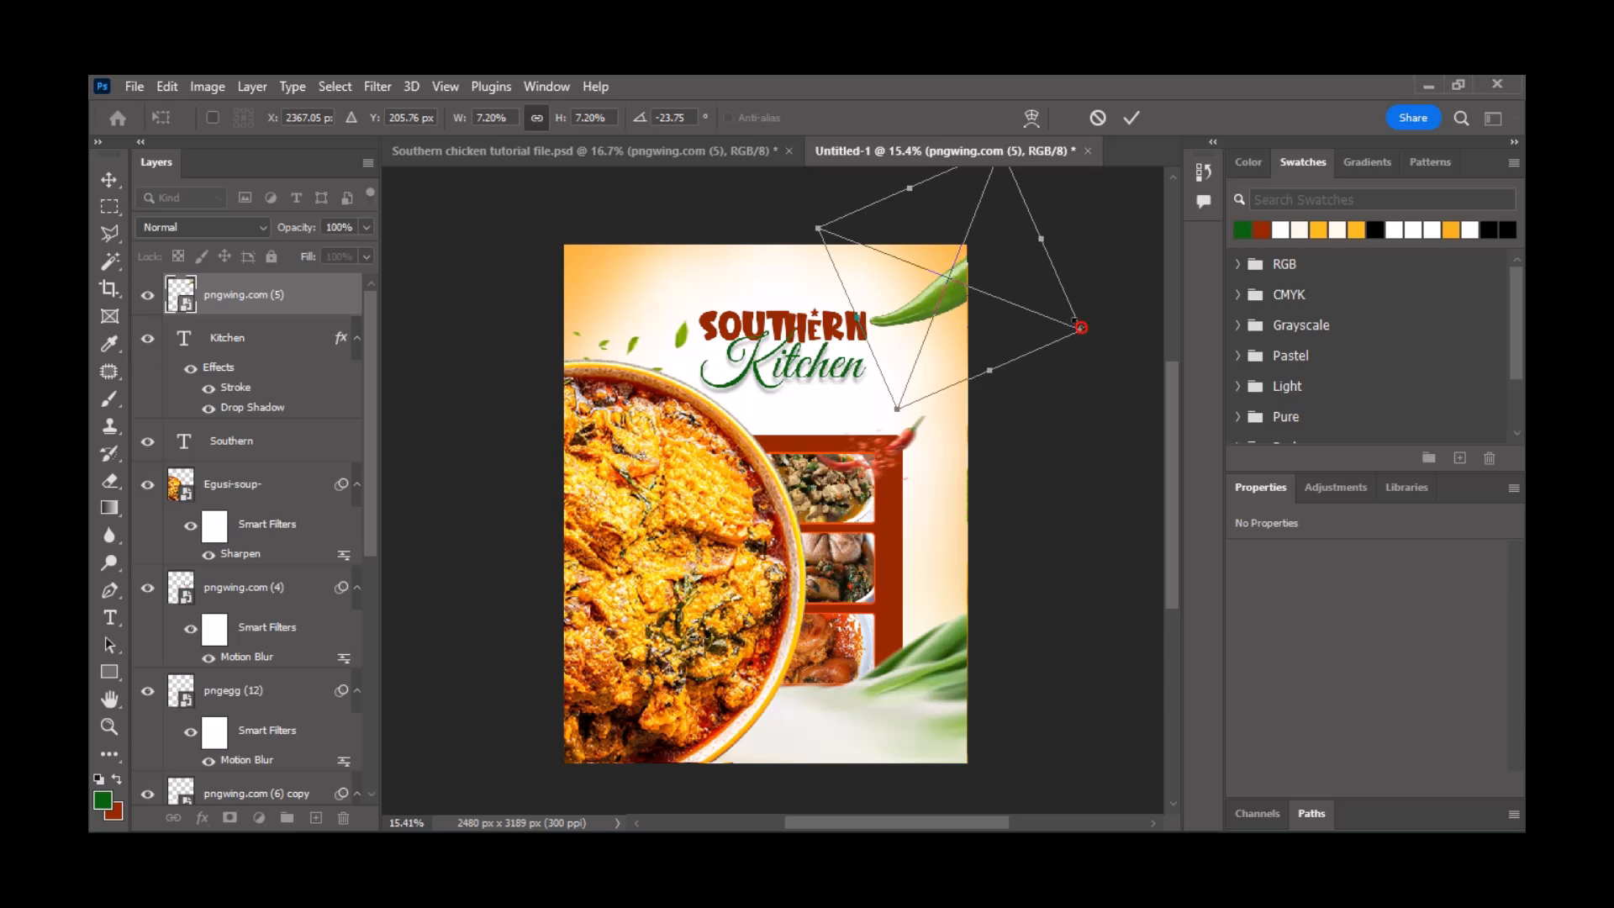
left_click_drag(1082, 327, 962, 271)
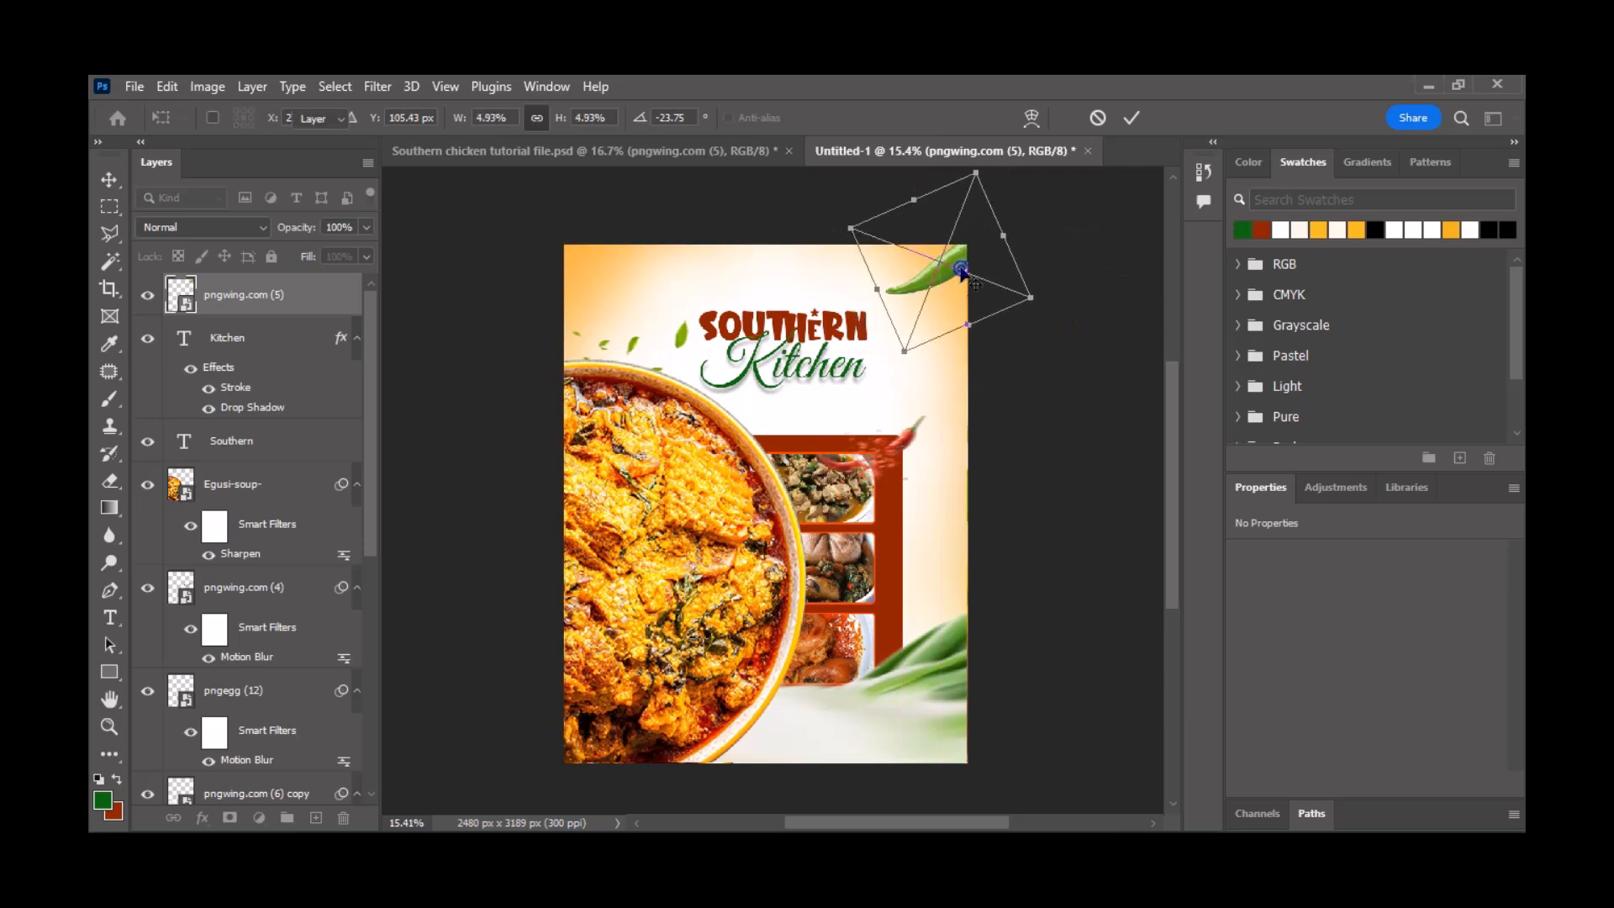
key("Return")
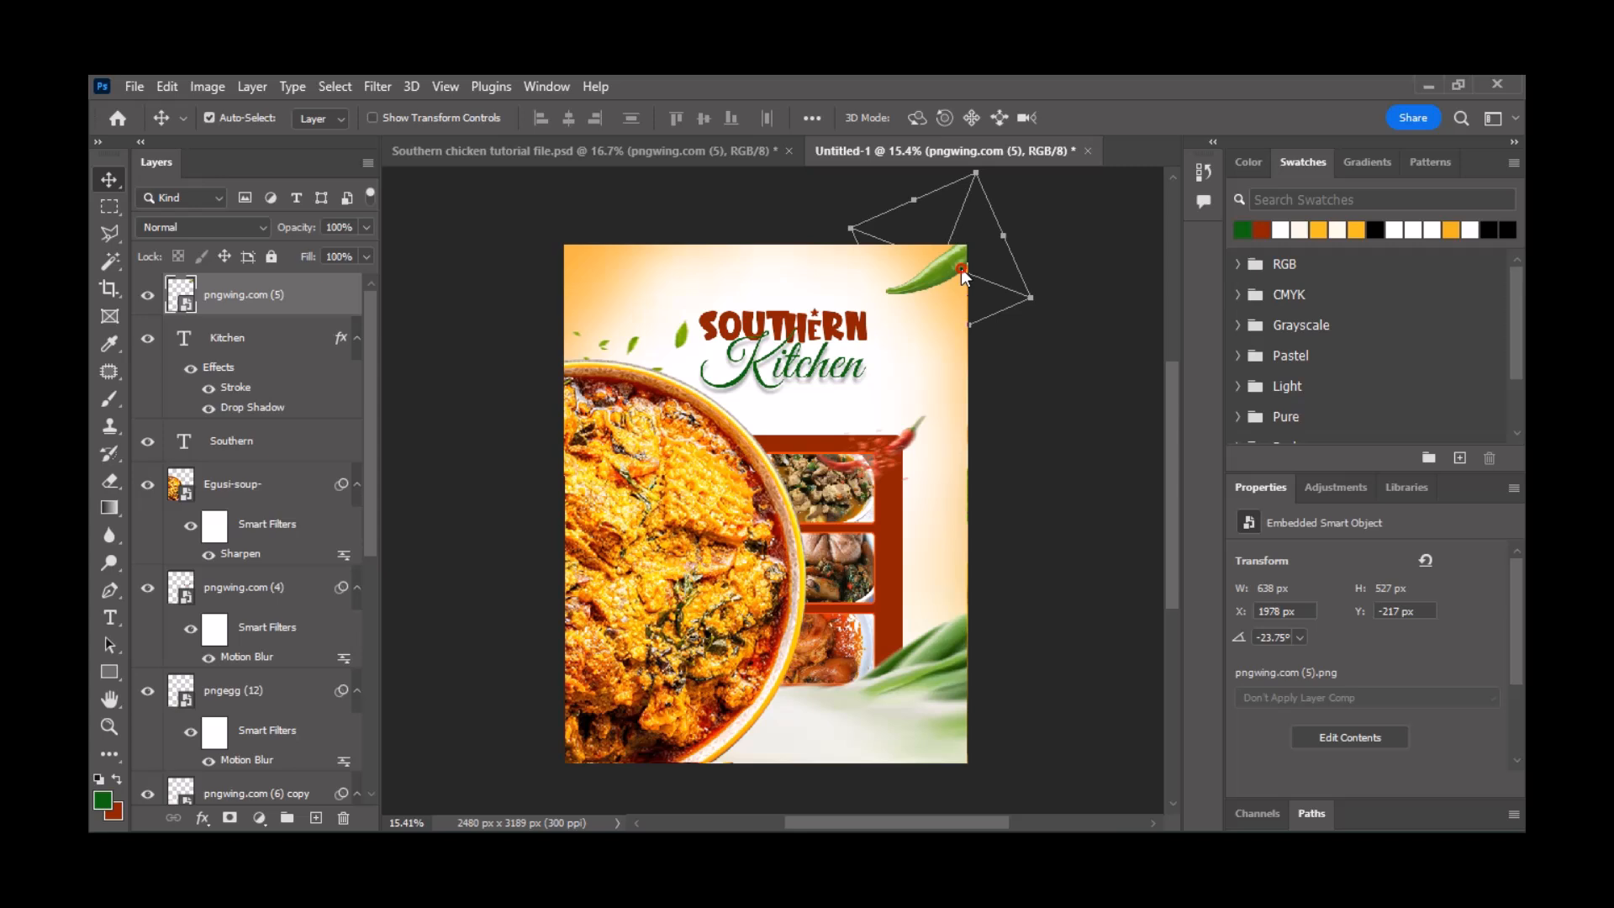
- Apply a Motion Blur to the green chilli with an angle of -4° and a distance of 190 pixels, leaving no layer selected
left_click(391, 86)
left_click(404, 98)
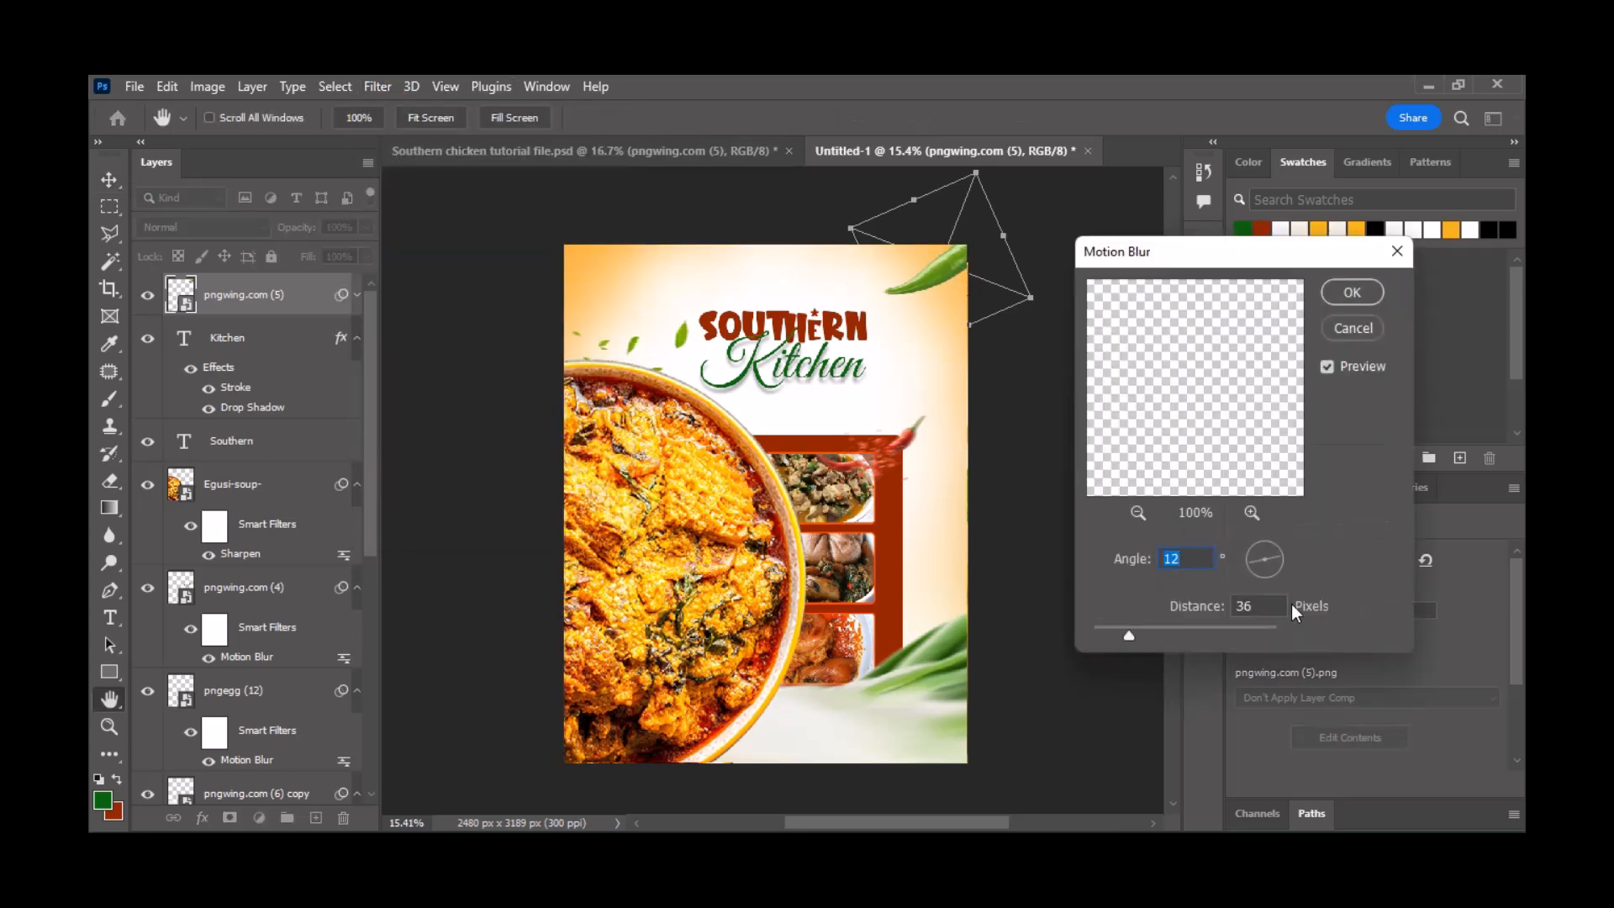
left_click(1161, 629)
left_click(1283, 571)
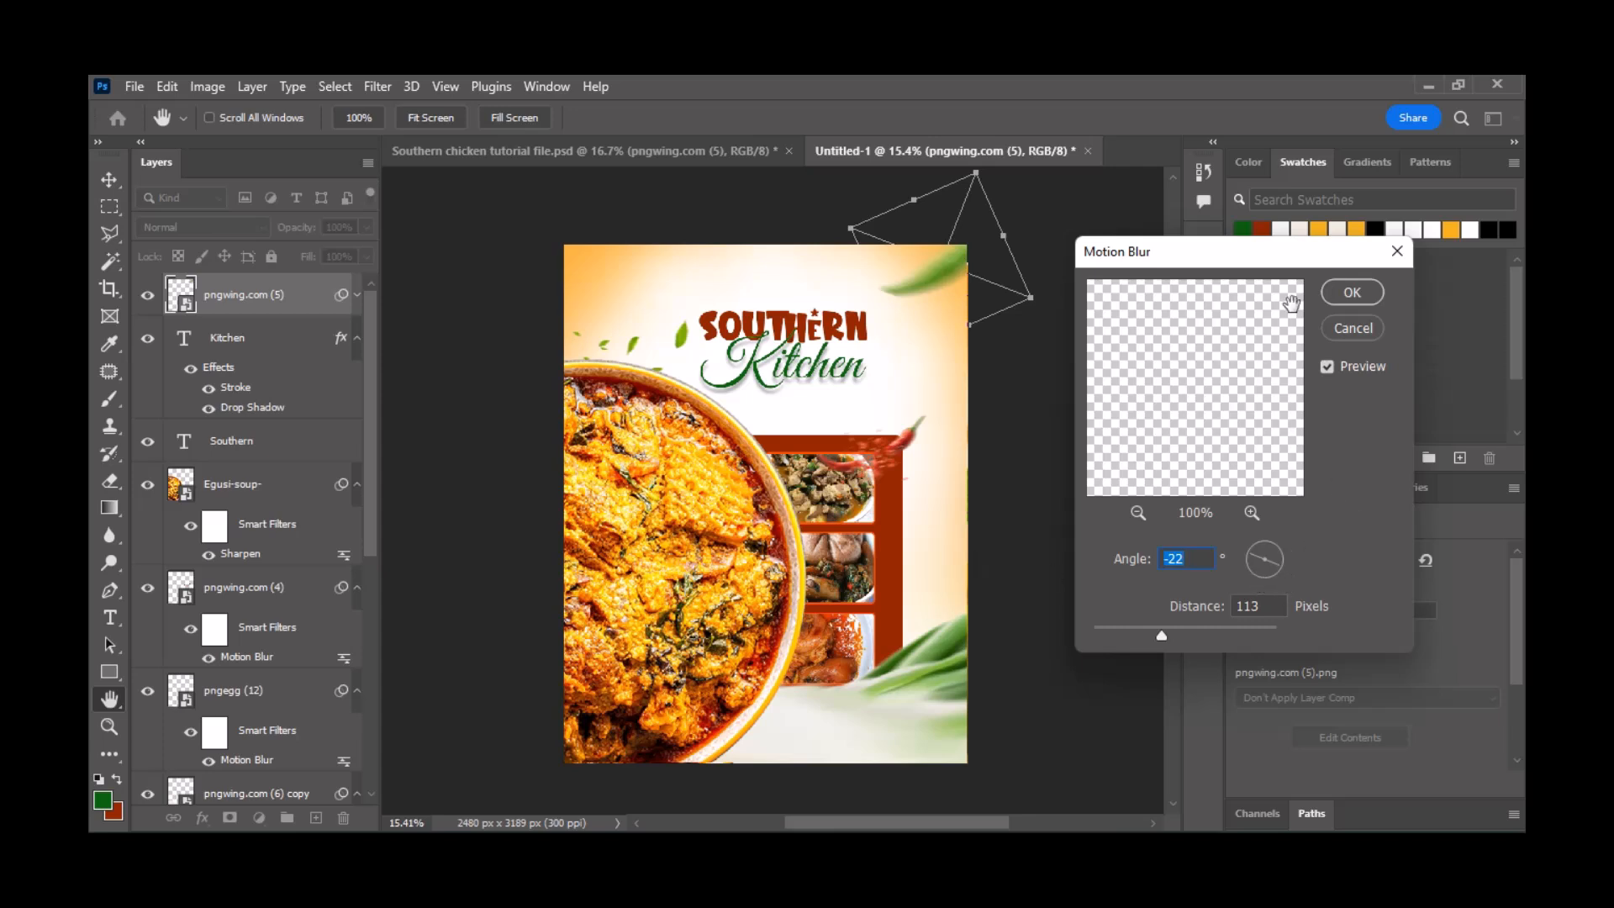
left_click(1282, 564)
left_click_drag(1161, 636, 1185, 632)
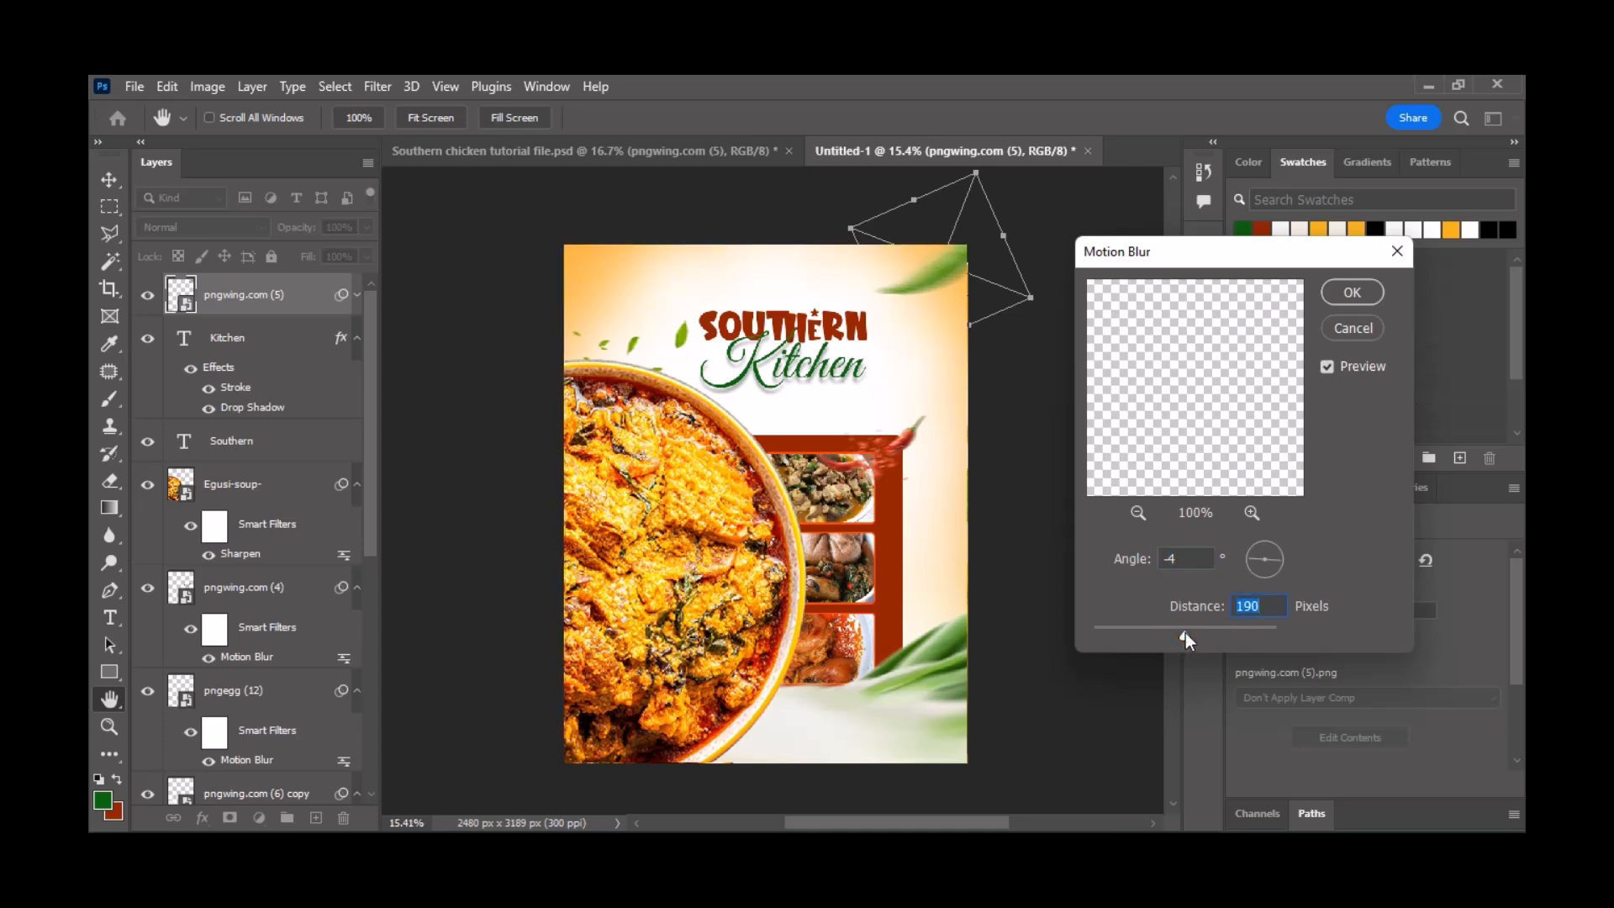
left_click(1343, 291)
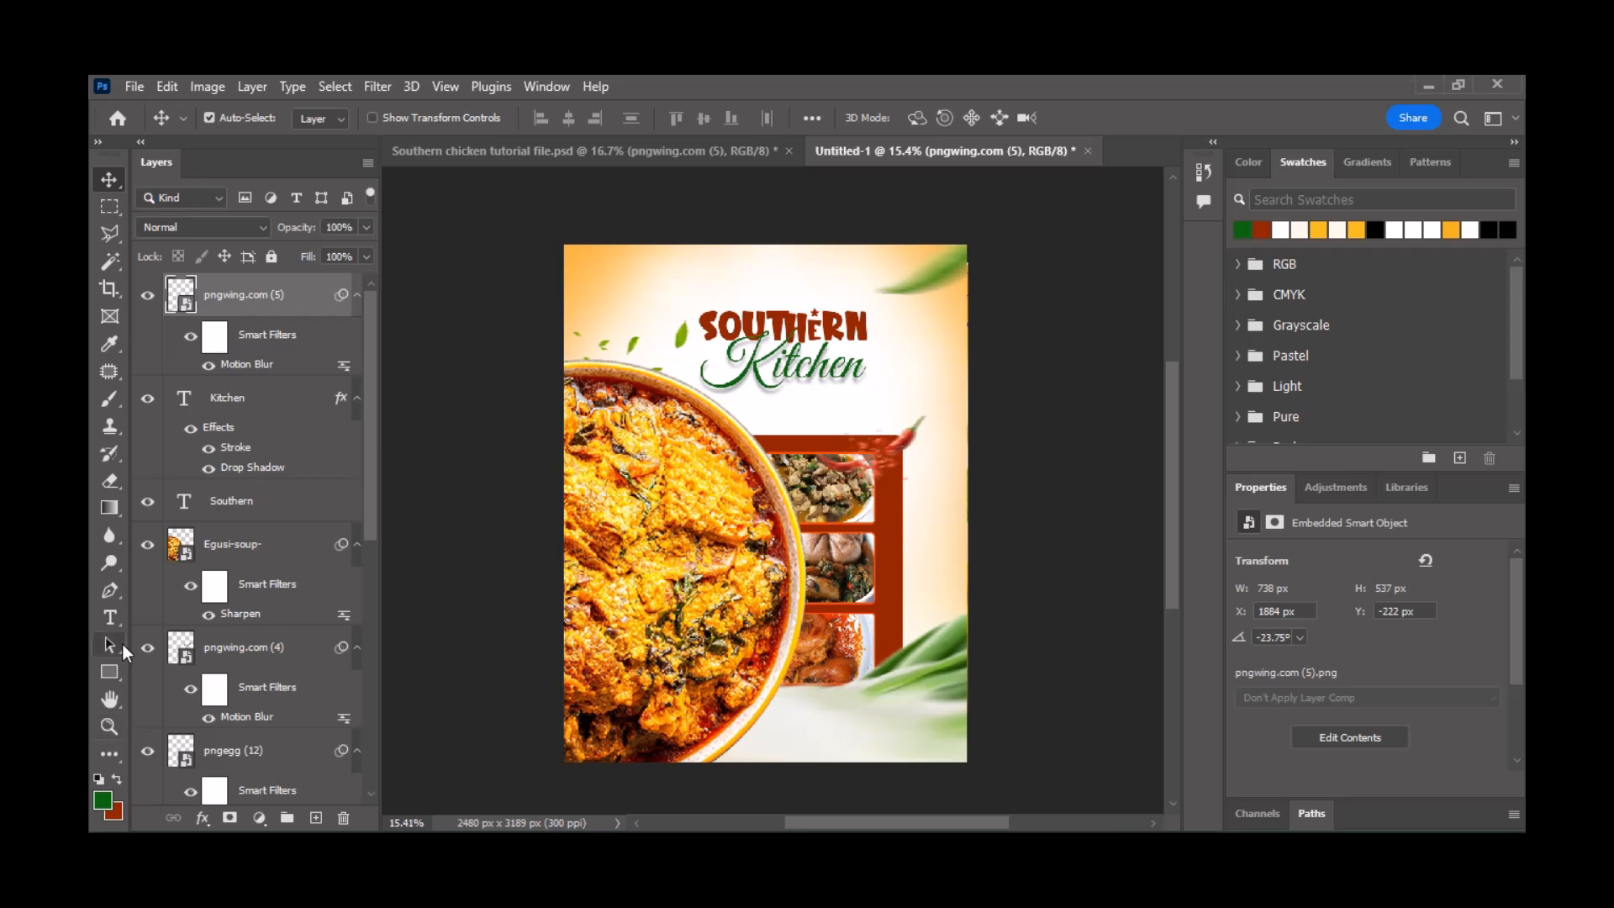
left_click(409, 660)
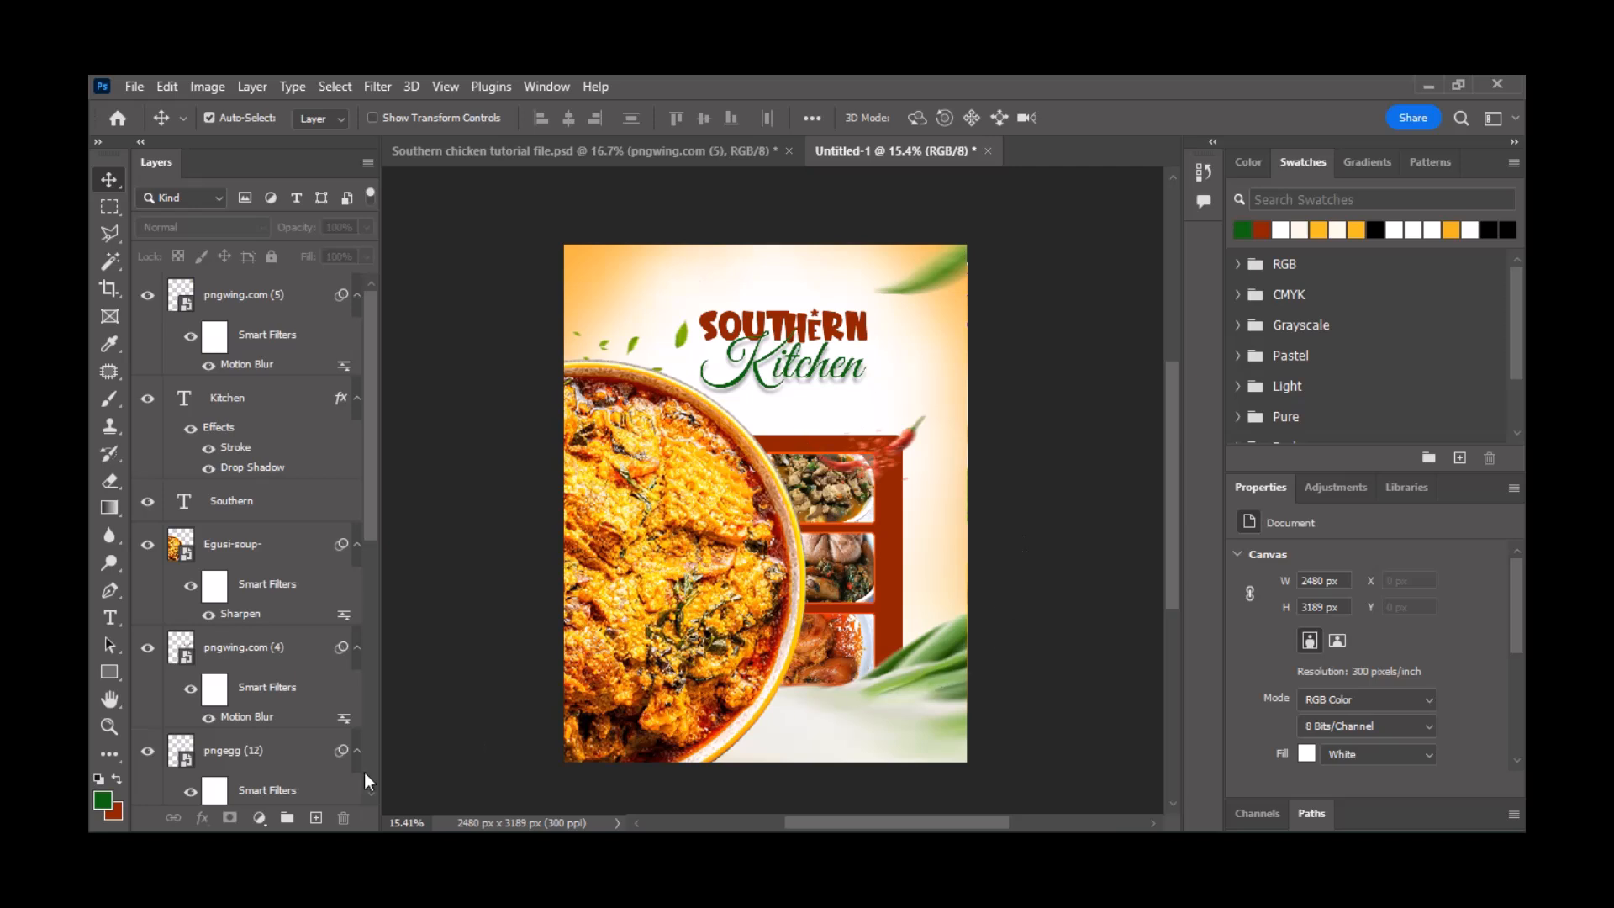
- Paint a soft yellow-orange glow over the soup bowl's left side on a new layer, using a 2600 px brush
left_click(316, 817)
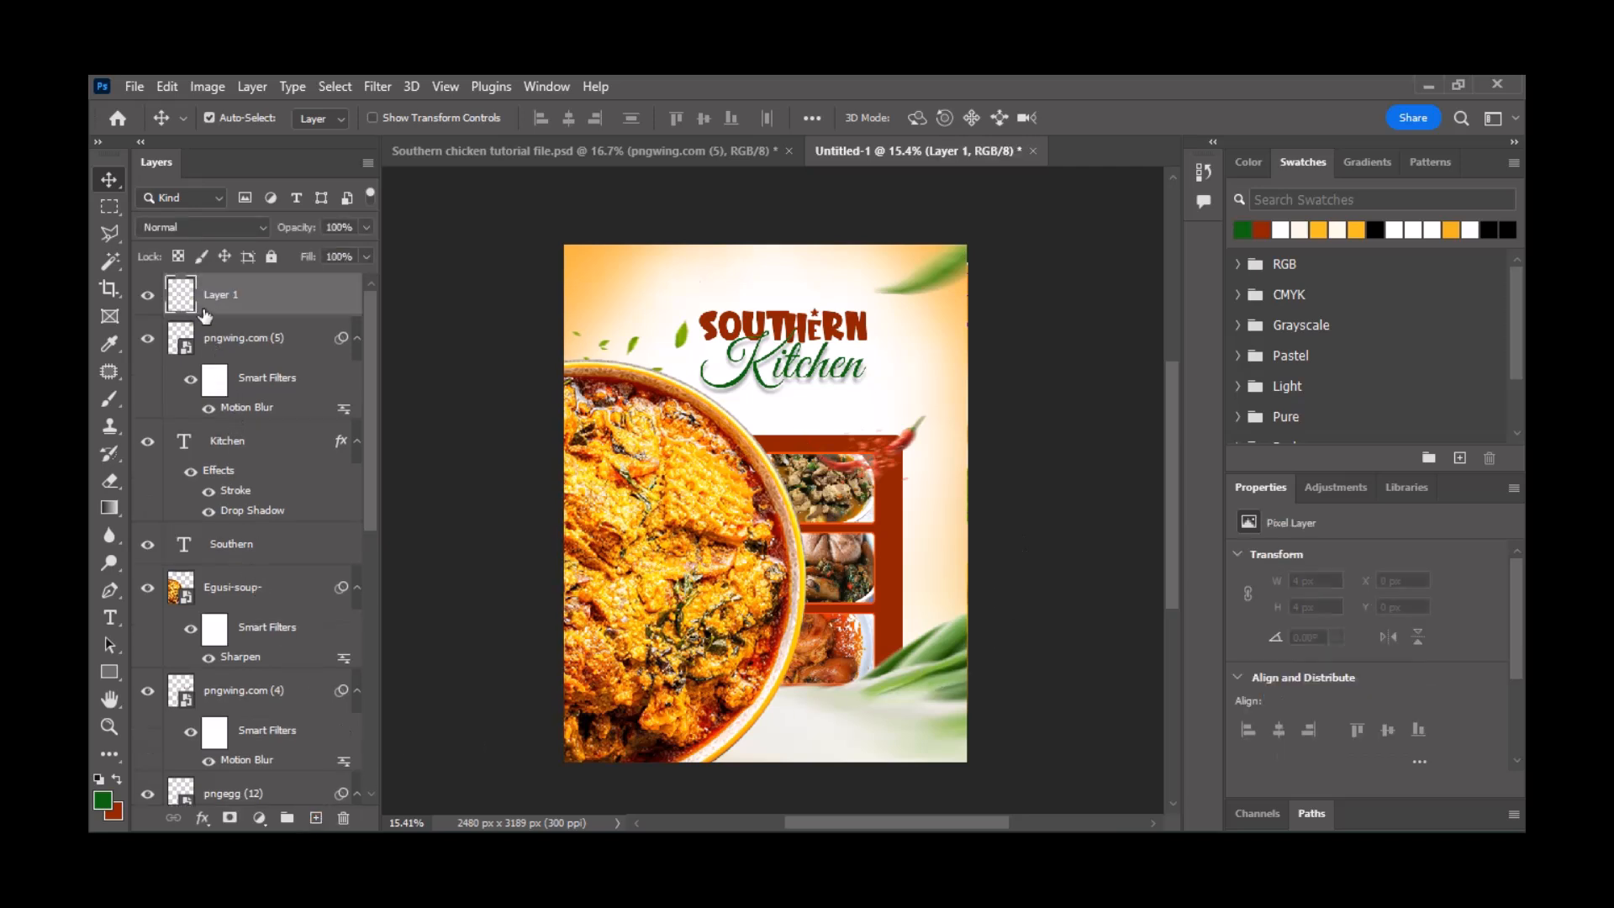
left_click(109, 399)
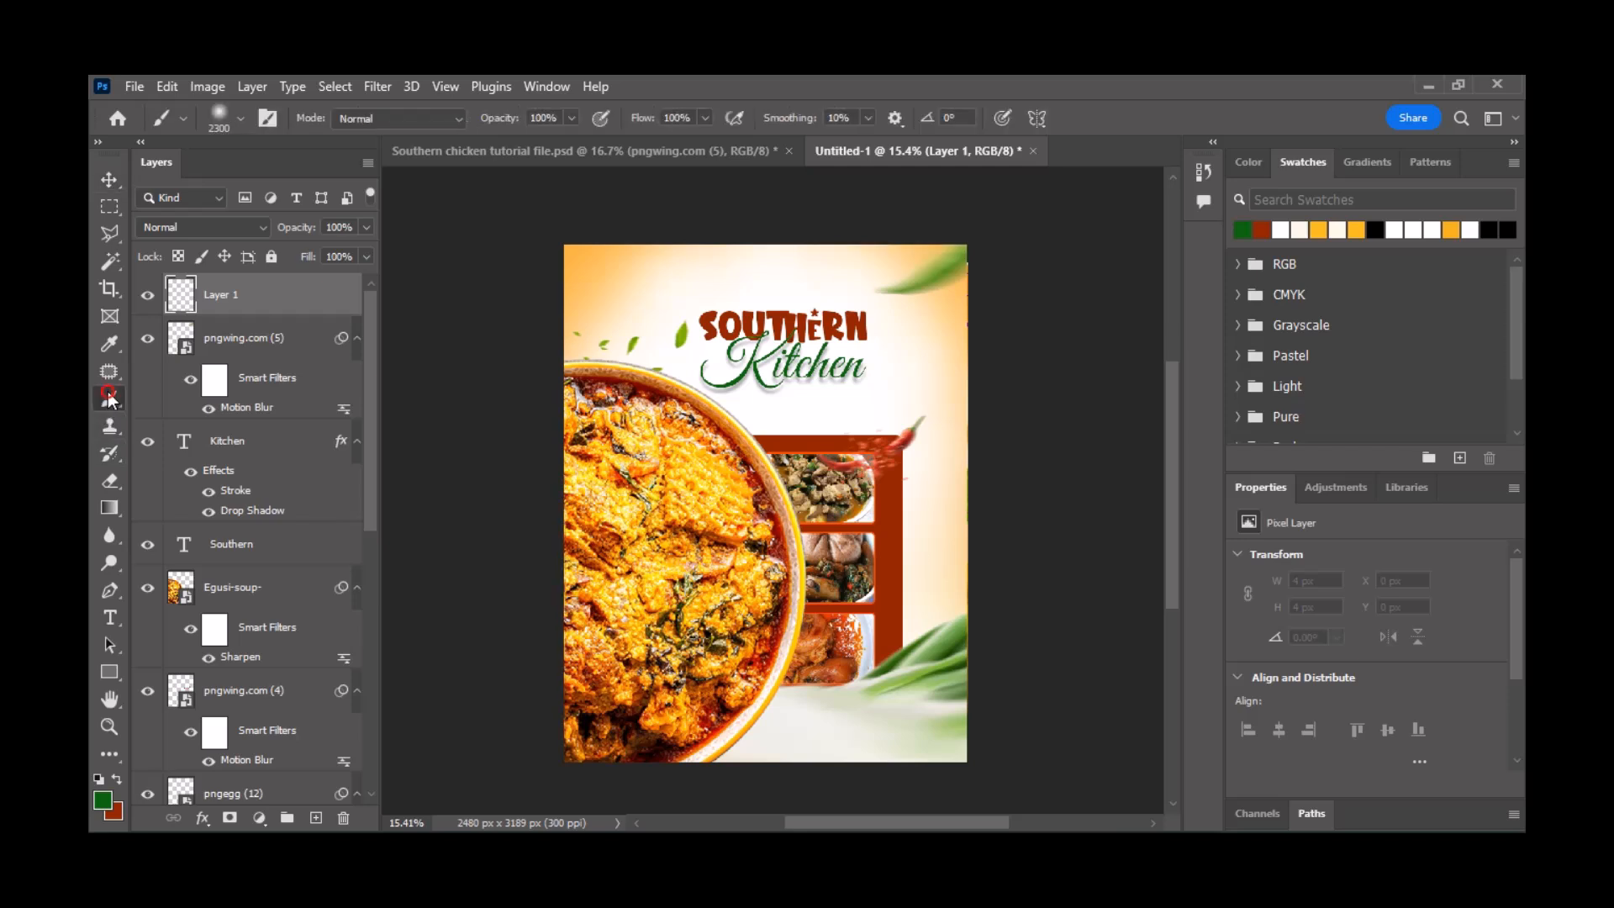
left_click(1321, 229)
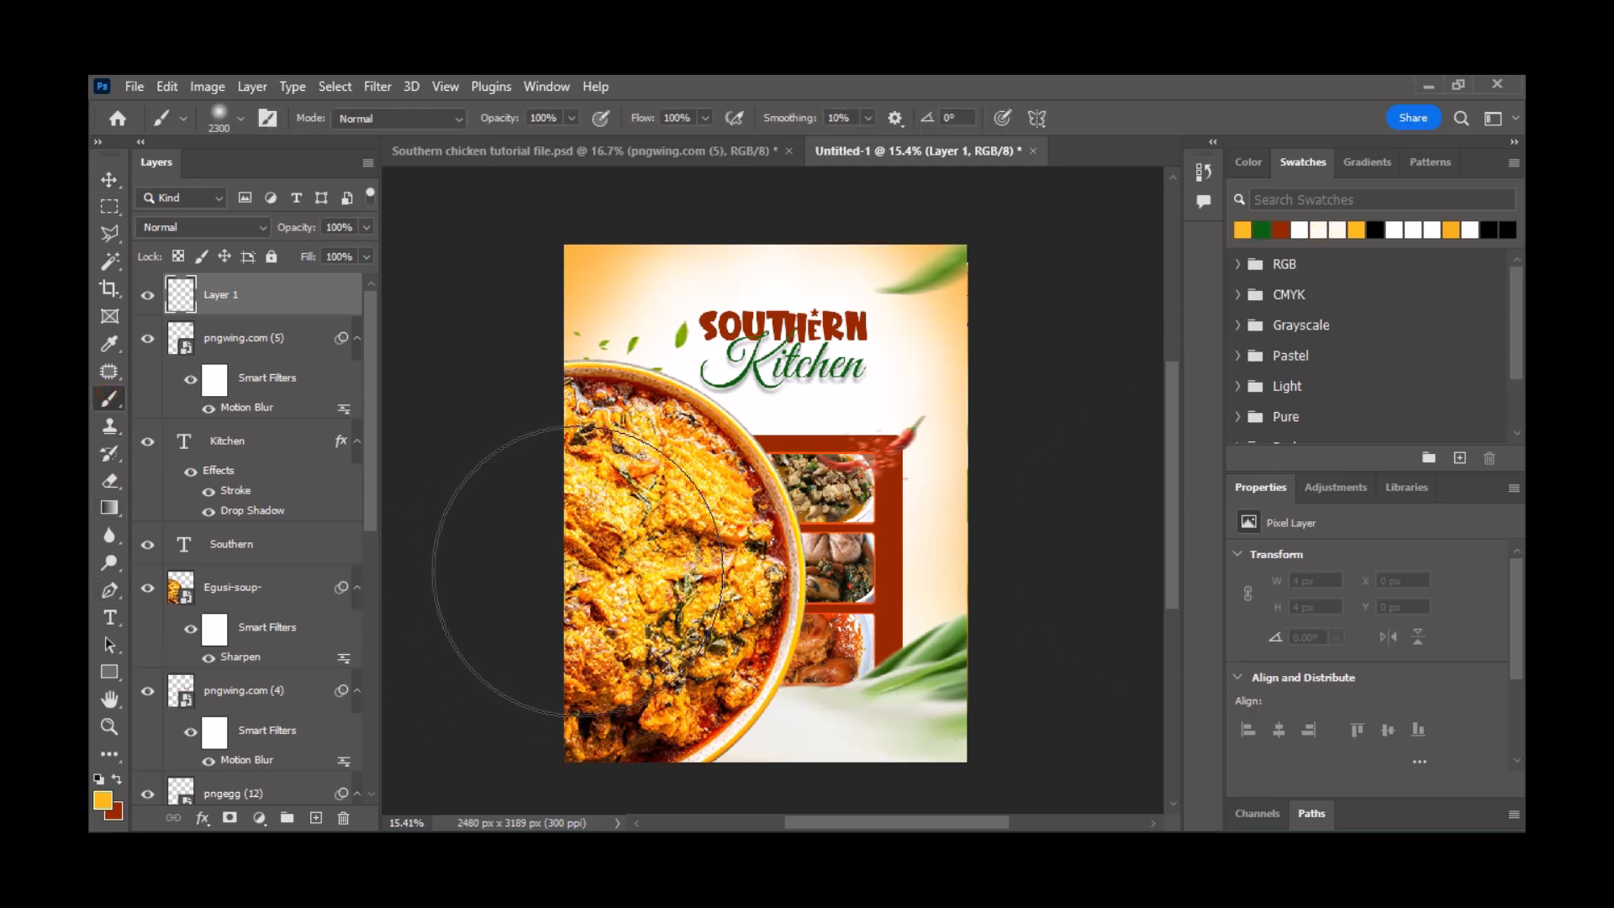
key("bracketright")
key("bracketright")
key("bracketright")
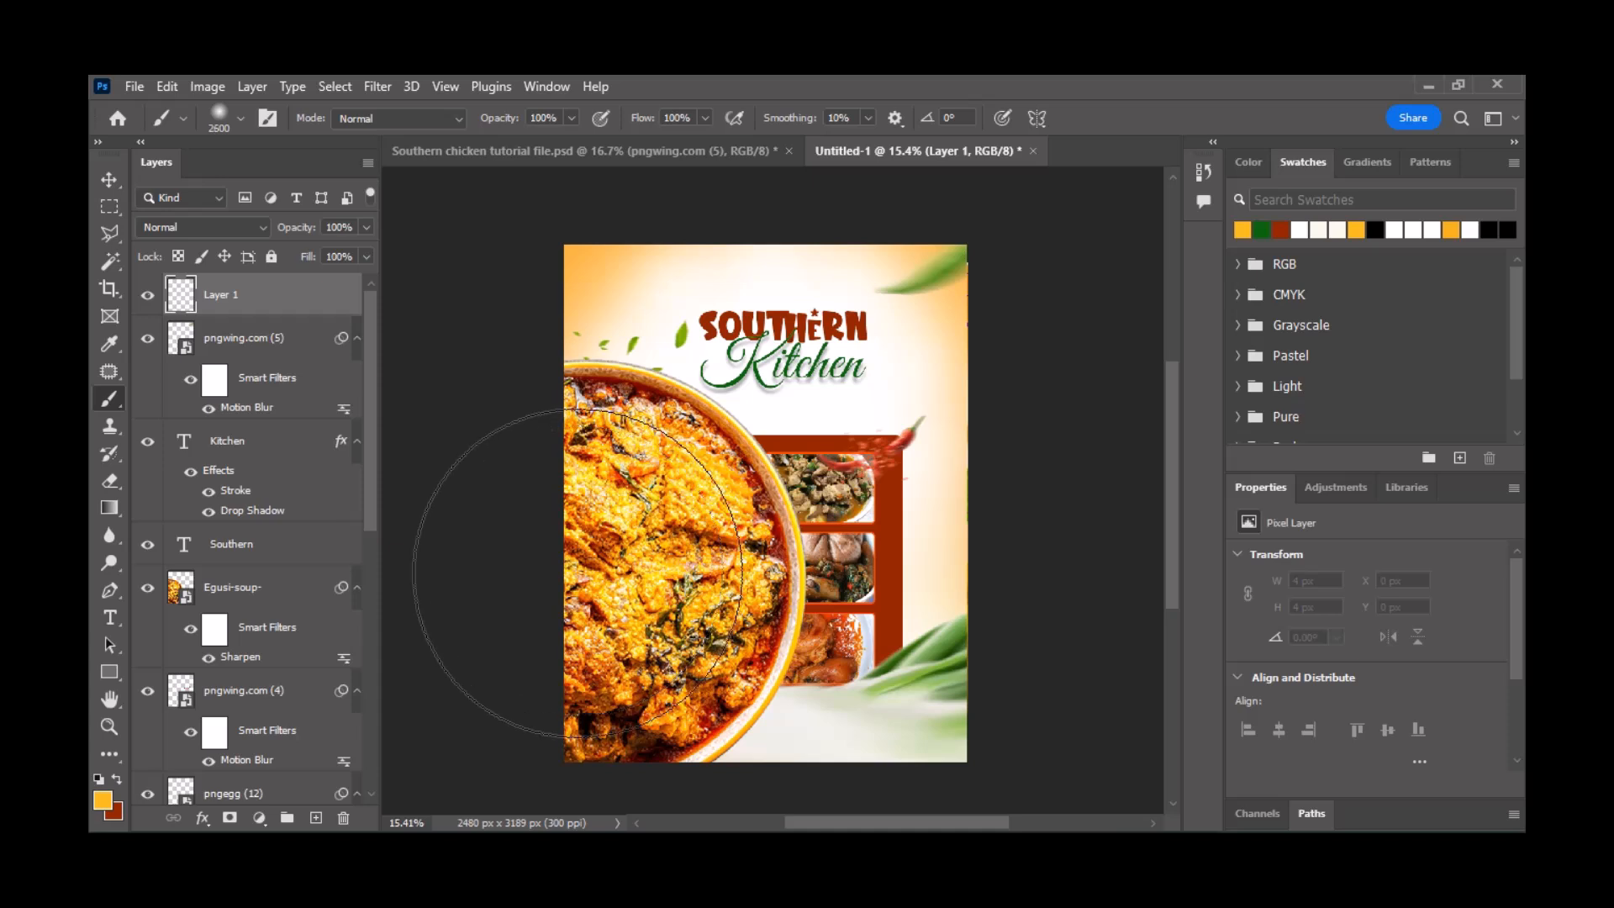
left_click(561, 592)
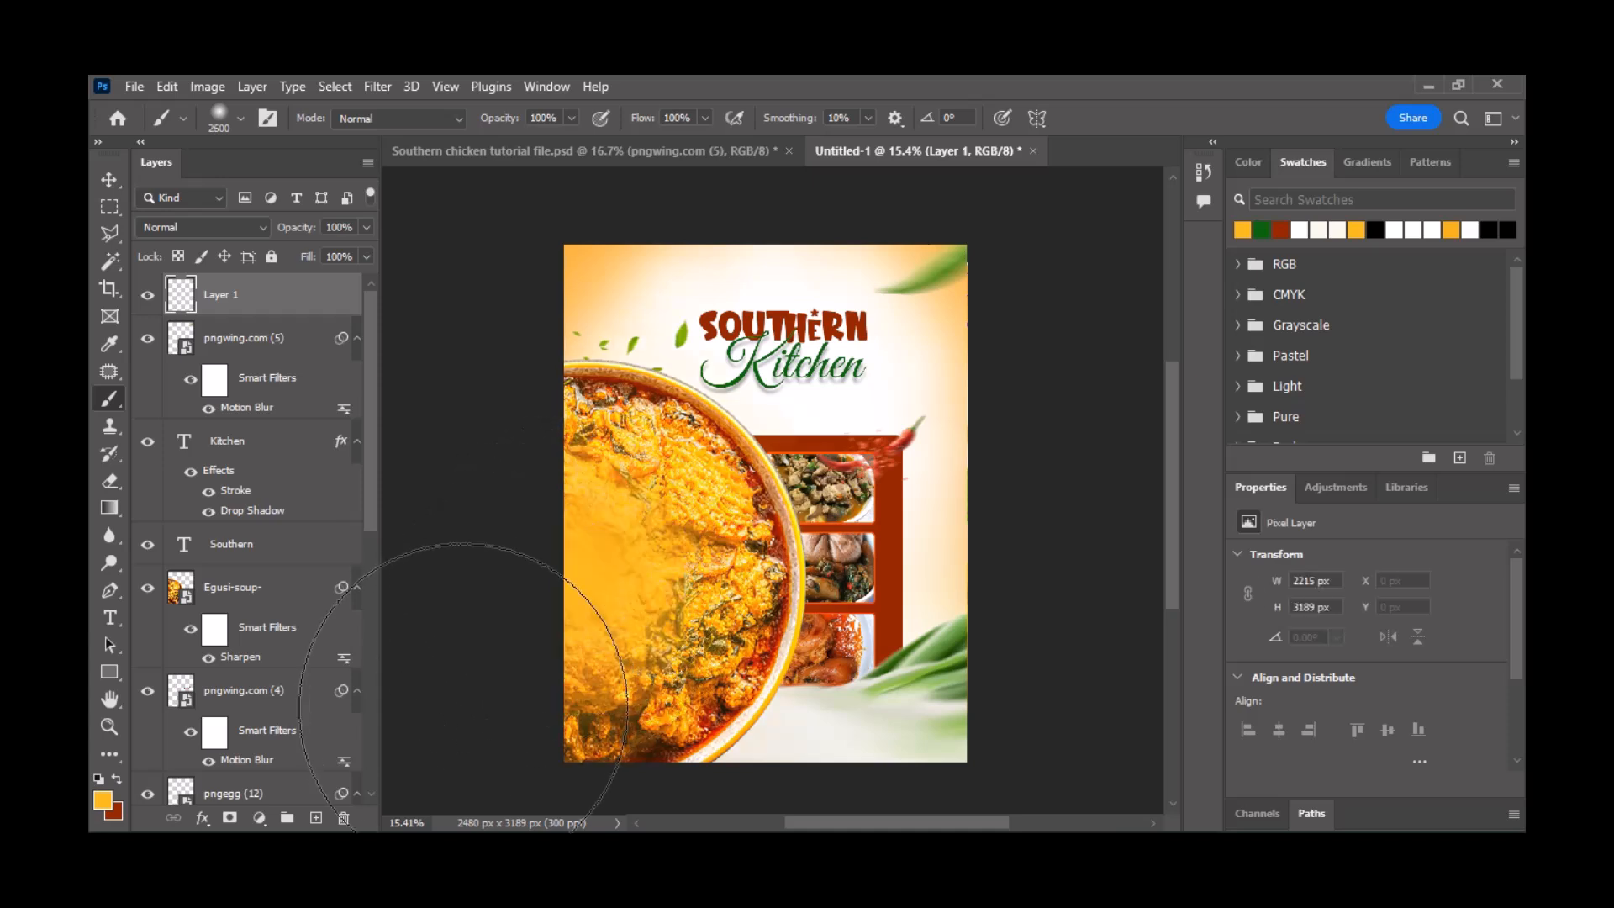
- Set the blend mode of the yellow-orange glow layer to Lighten
left_click(229, 225)
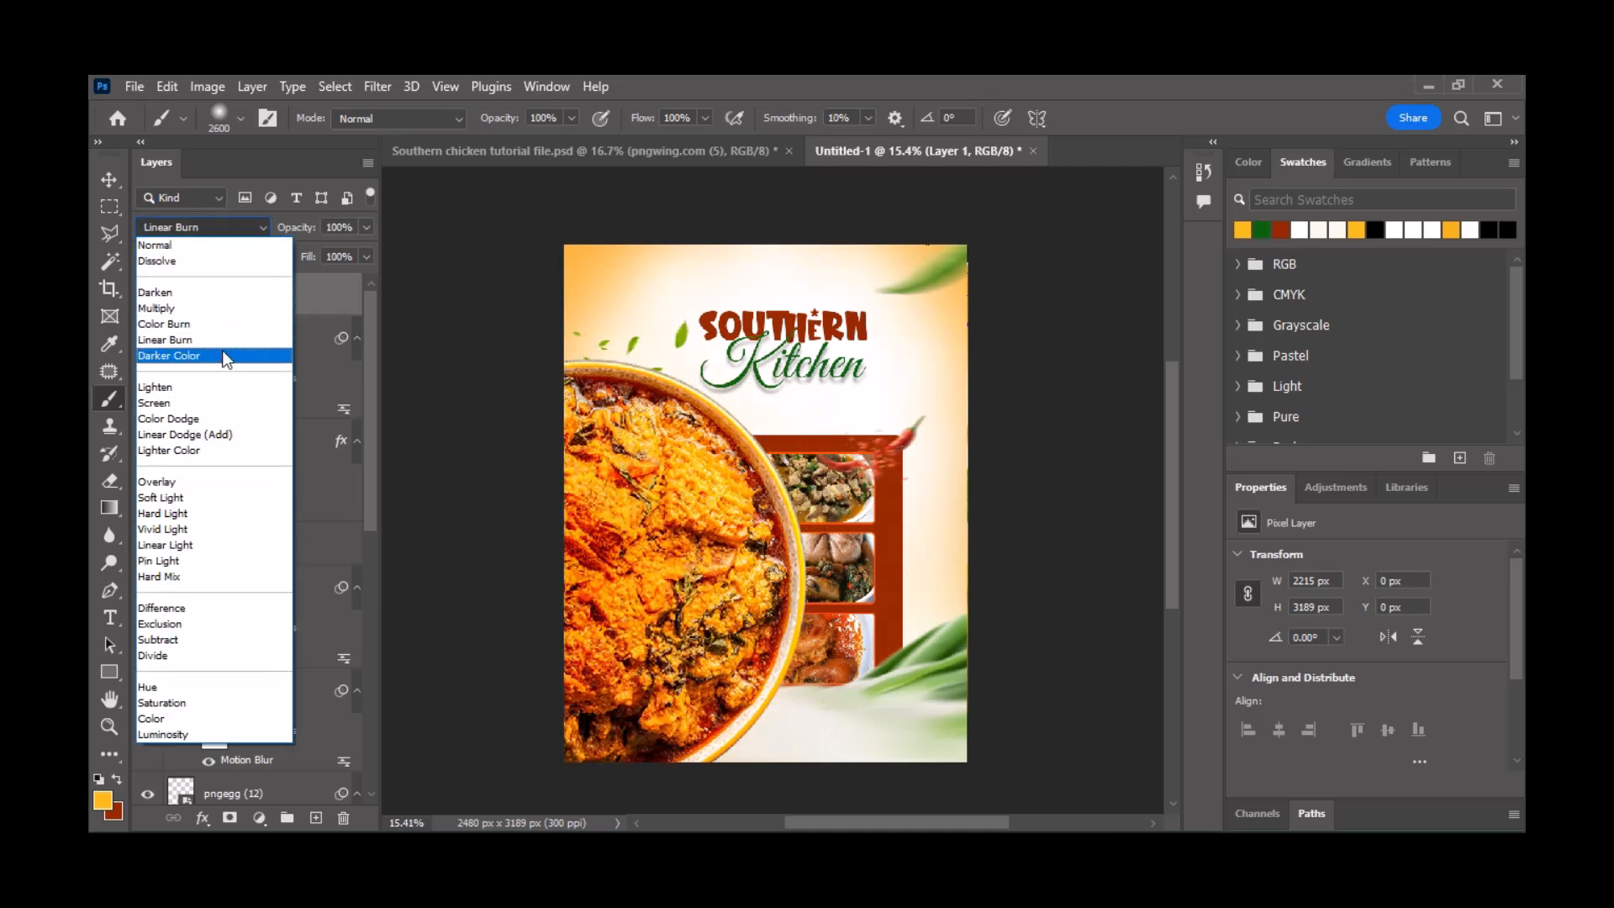
left_click(220, 391)
left_click(229, 229)
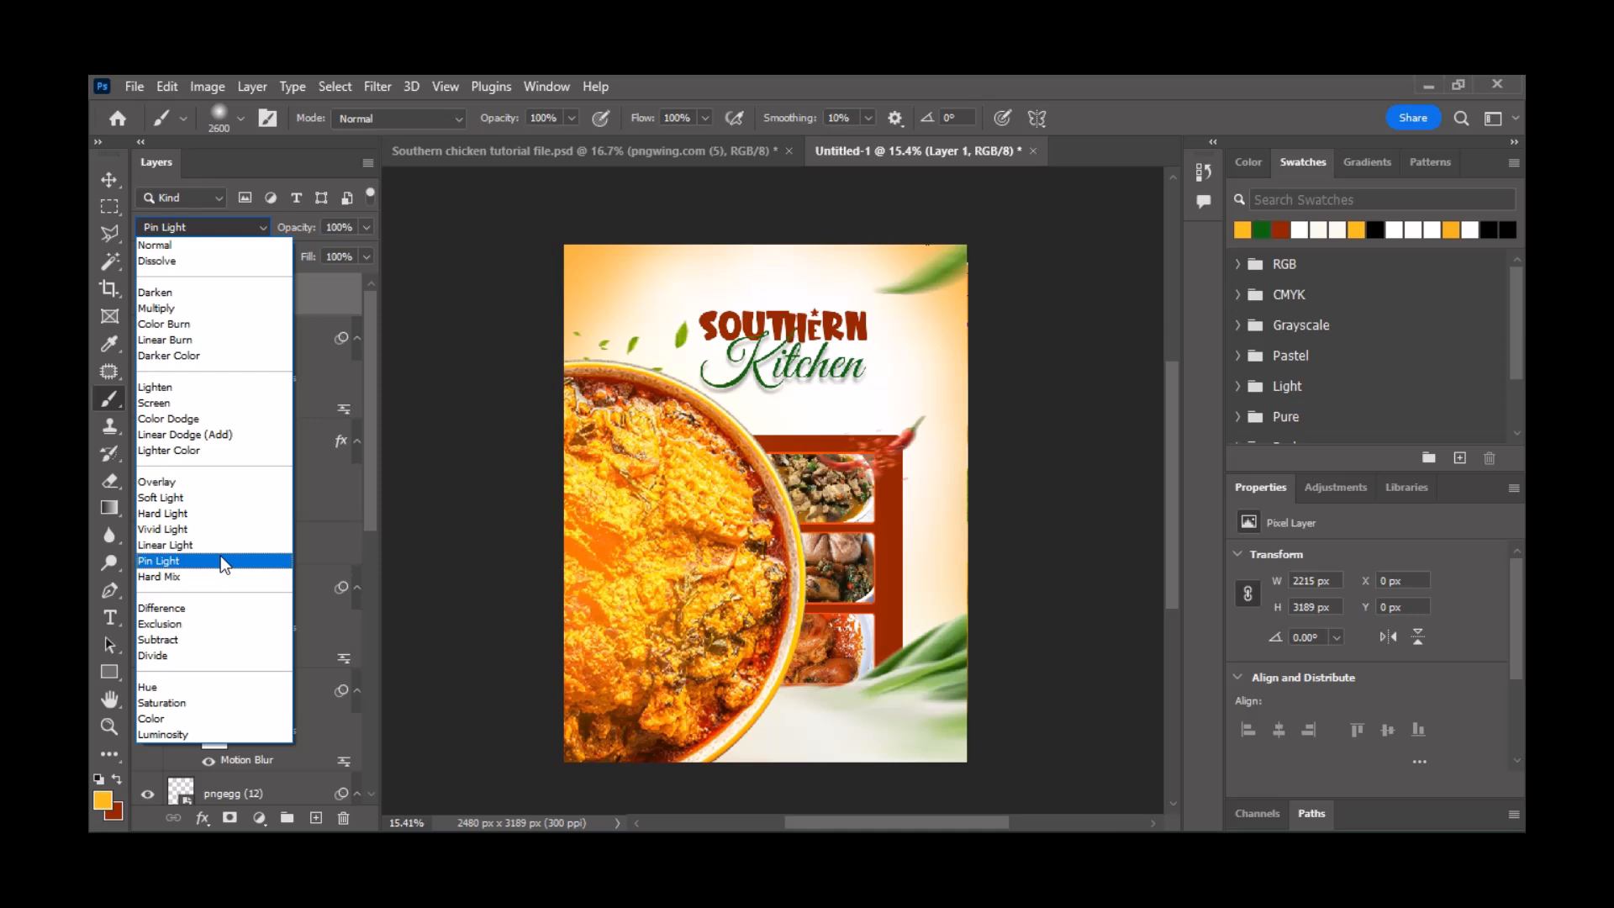
left_click(227, 397)
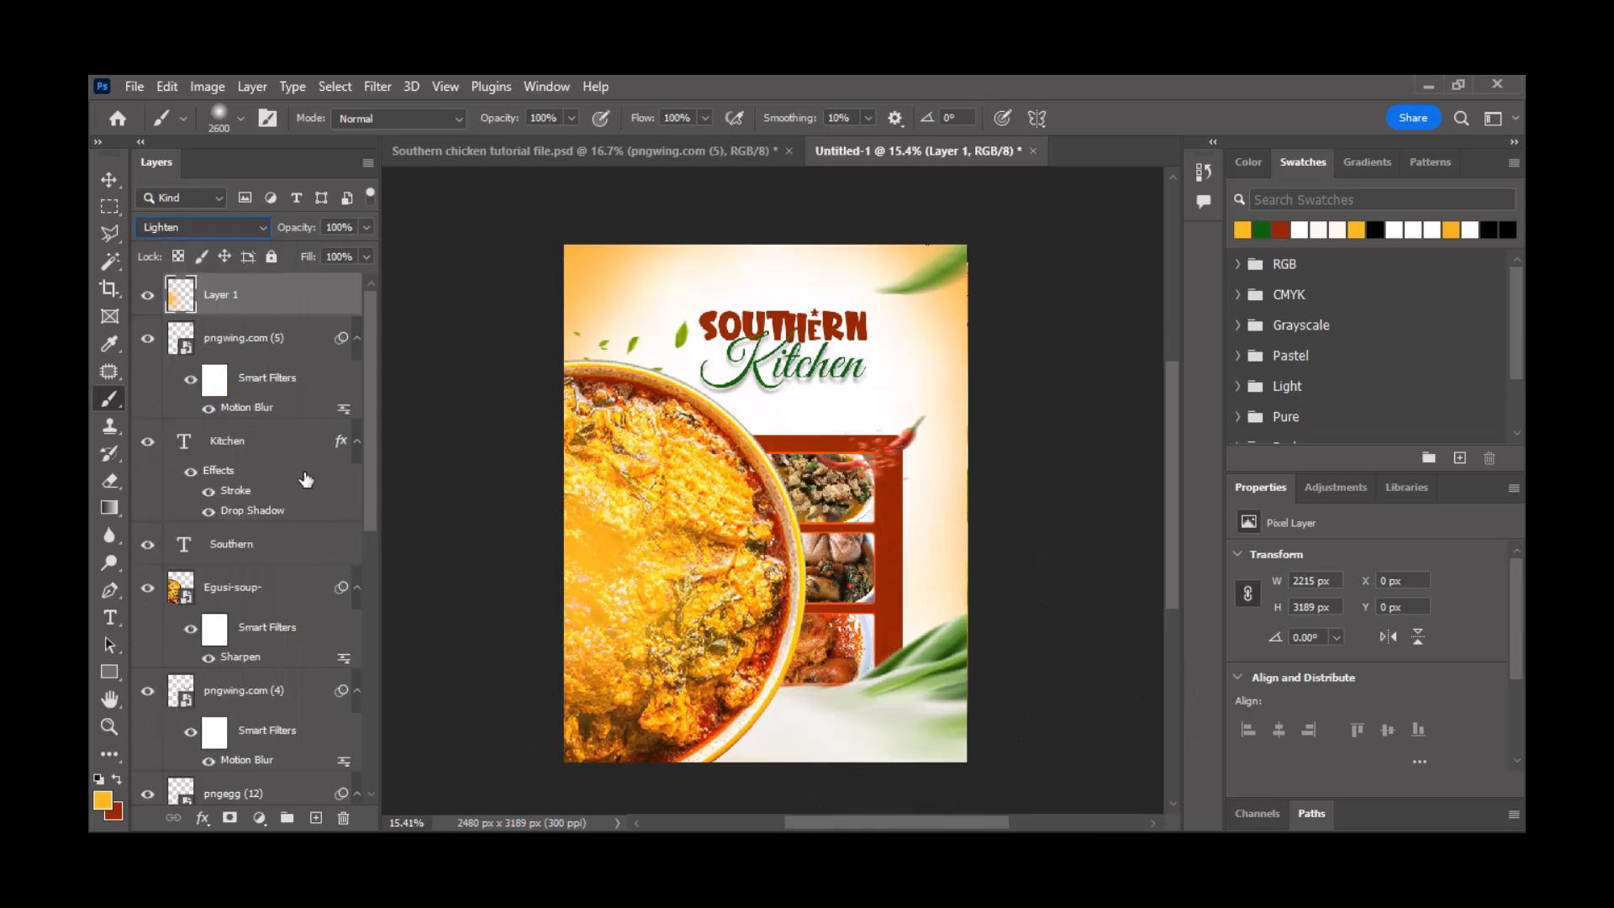
- Paint a soft dark-red glow along the flyer's lower-right edge on a new layer and blend it with Linear Dodge (Add)
left_click(313, 819)
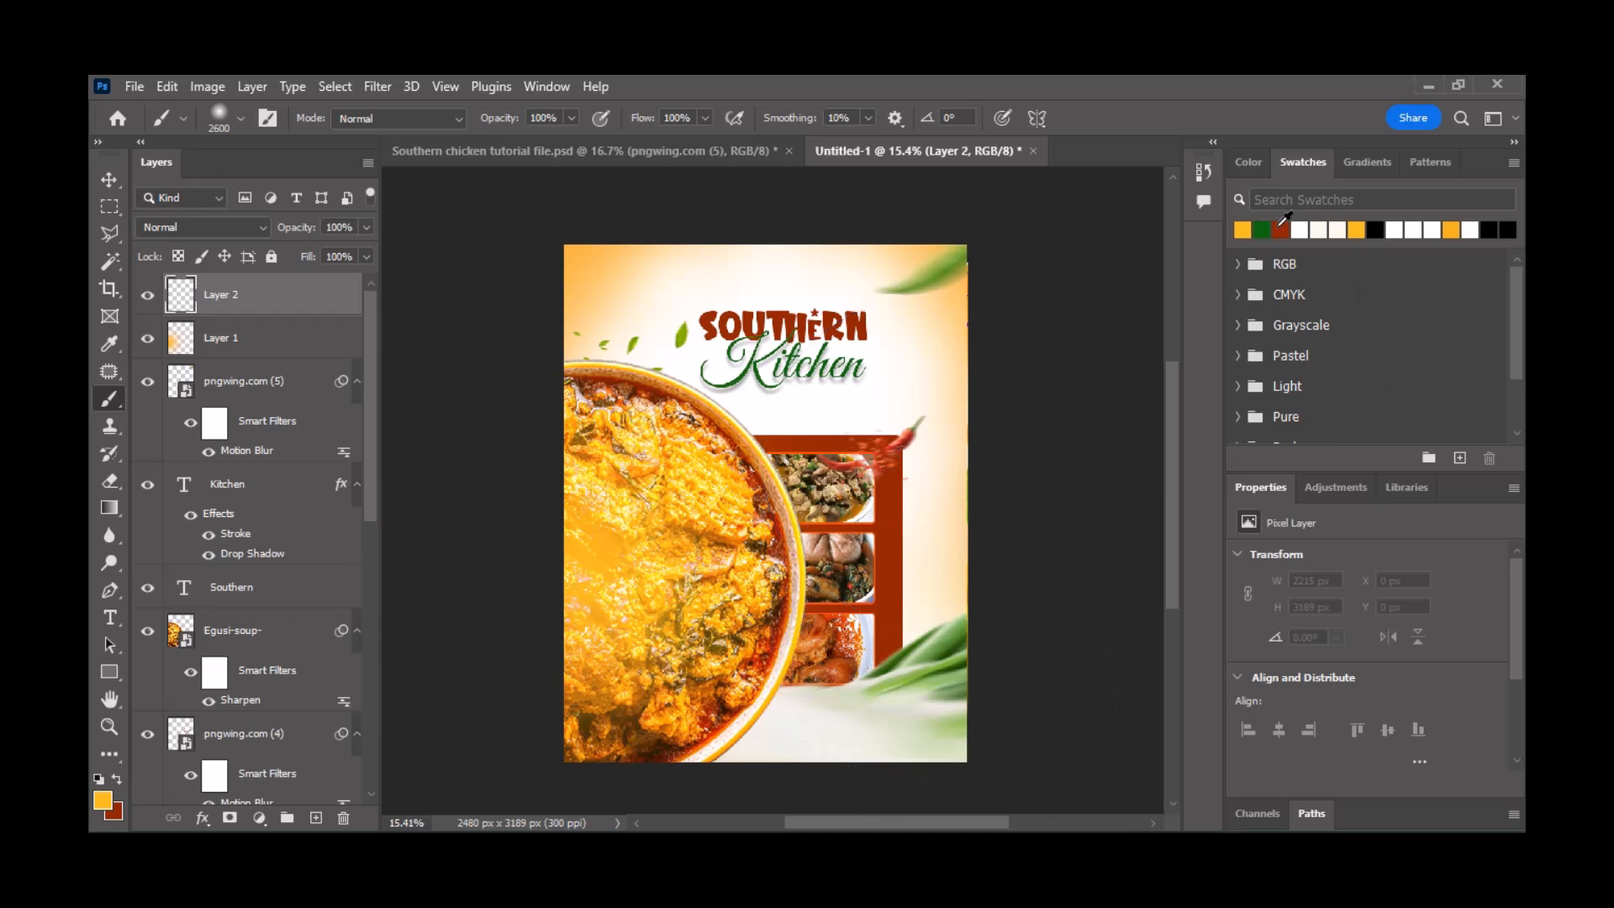
left_click(1275, 226)
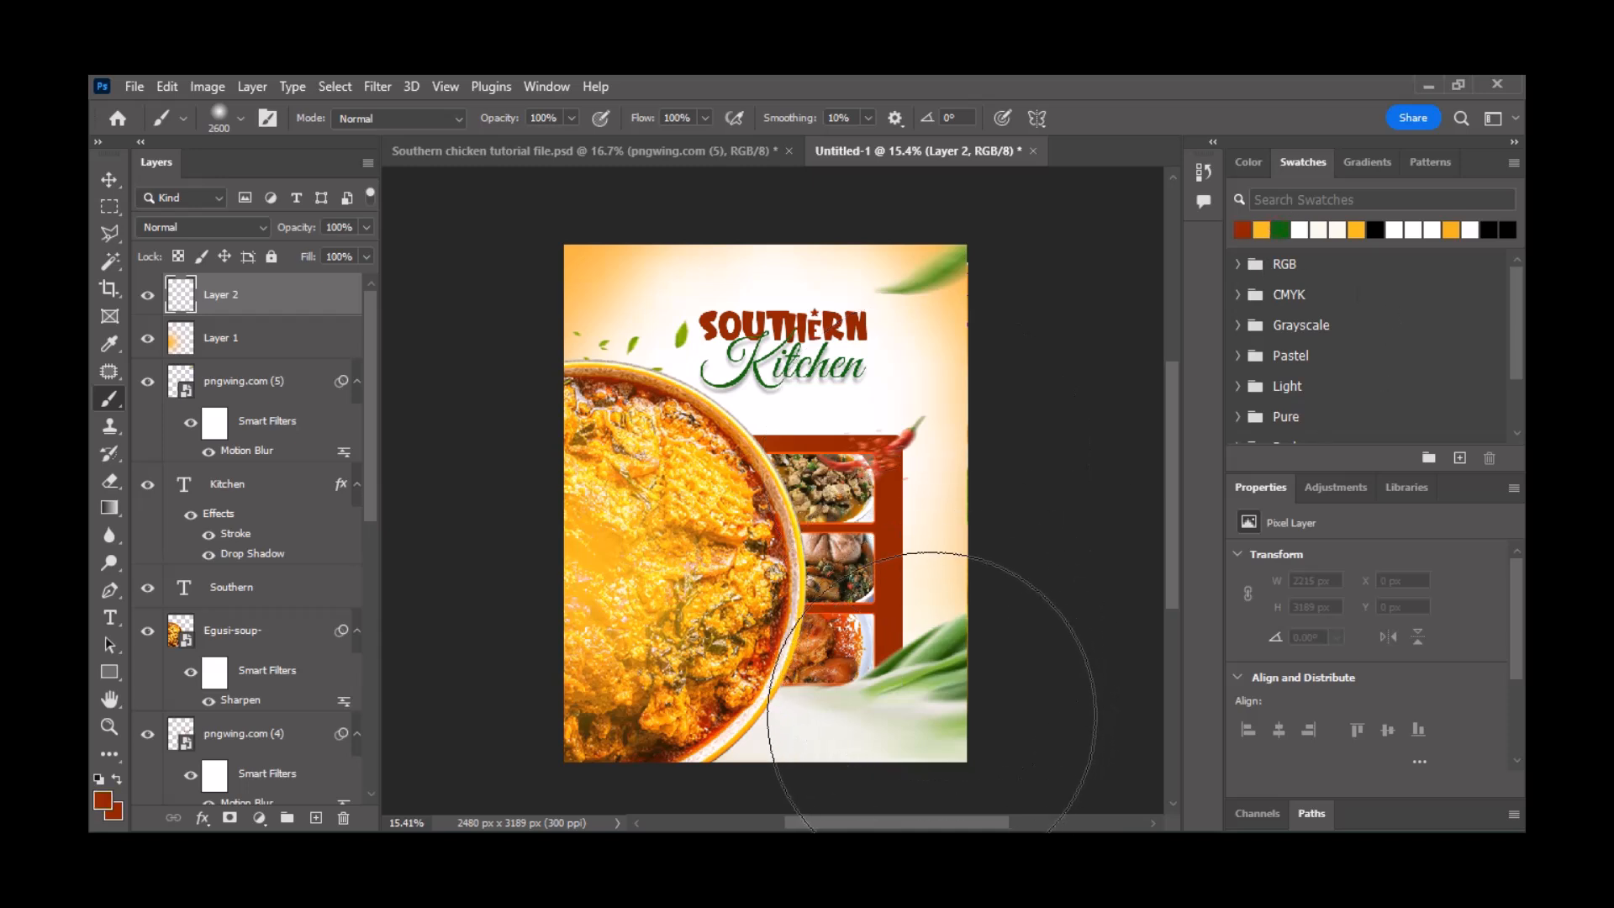
scroll(924, 689, "down", 4)
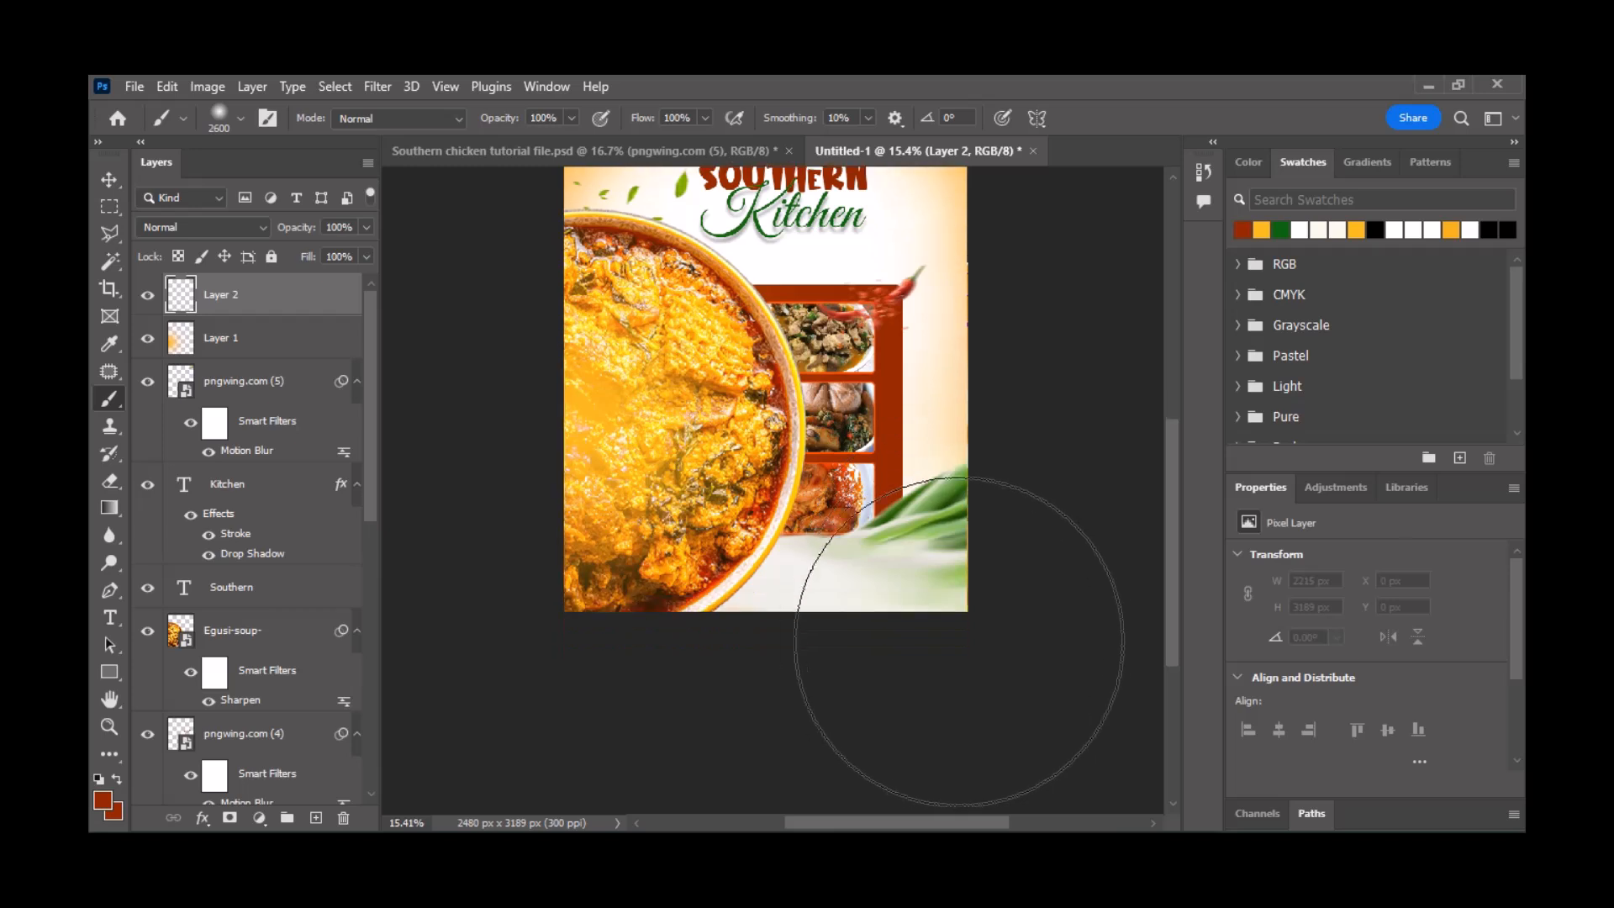
left_click(866, 660)
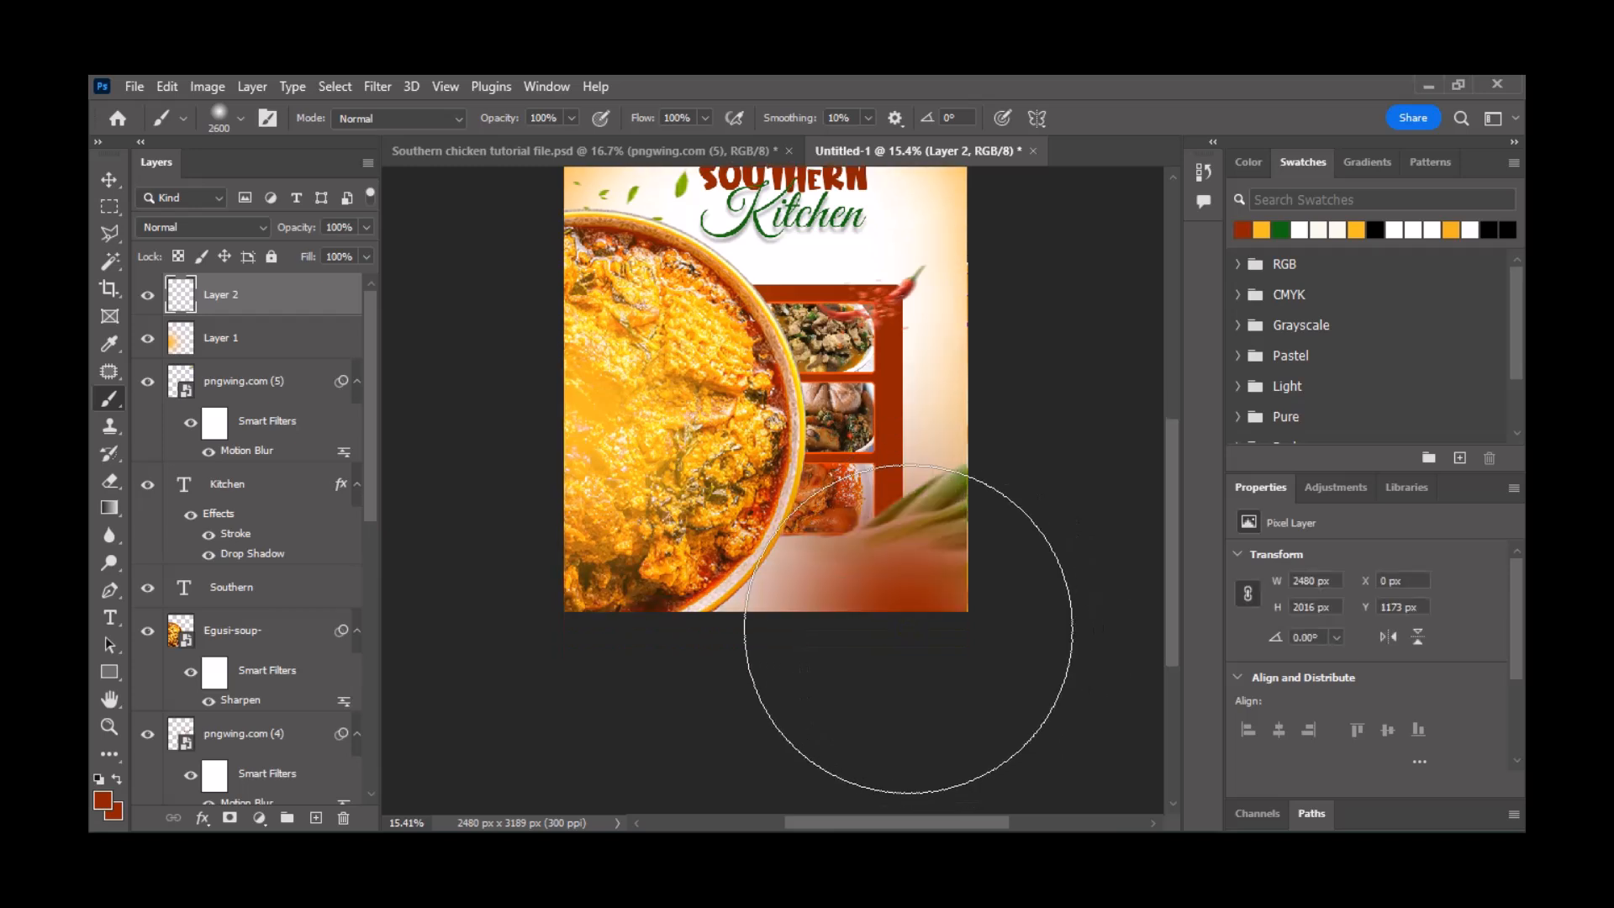
left_click(178, 228)
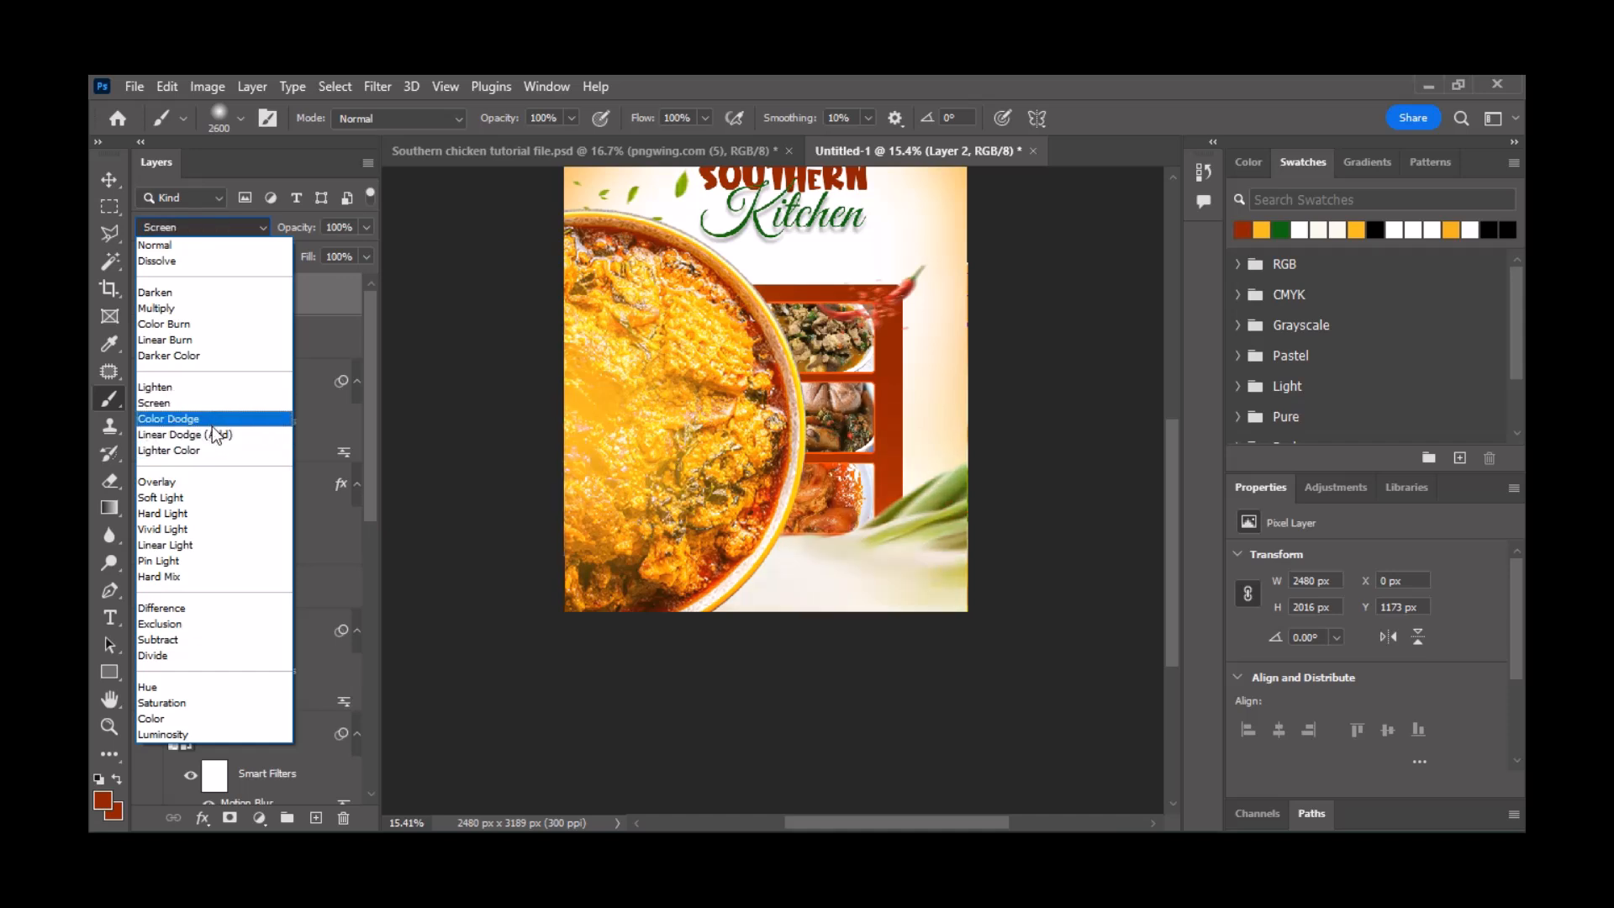
left_click(217, 439)
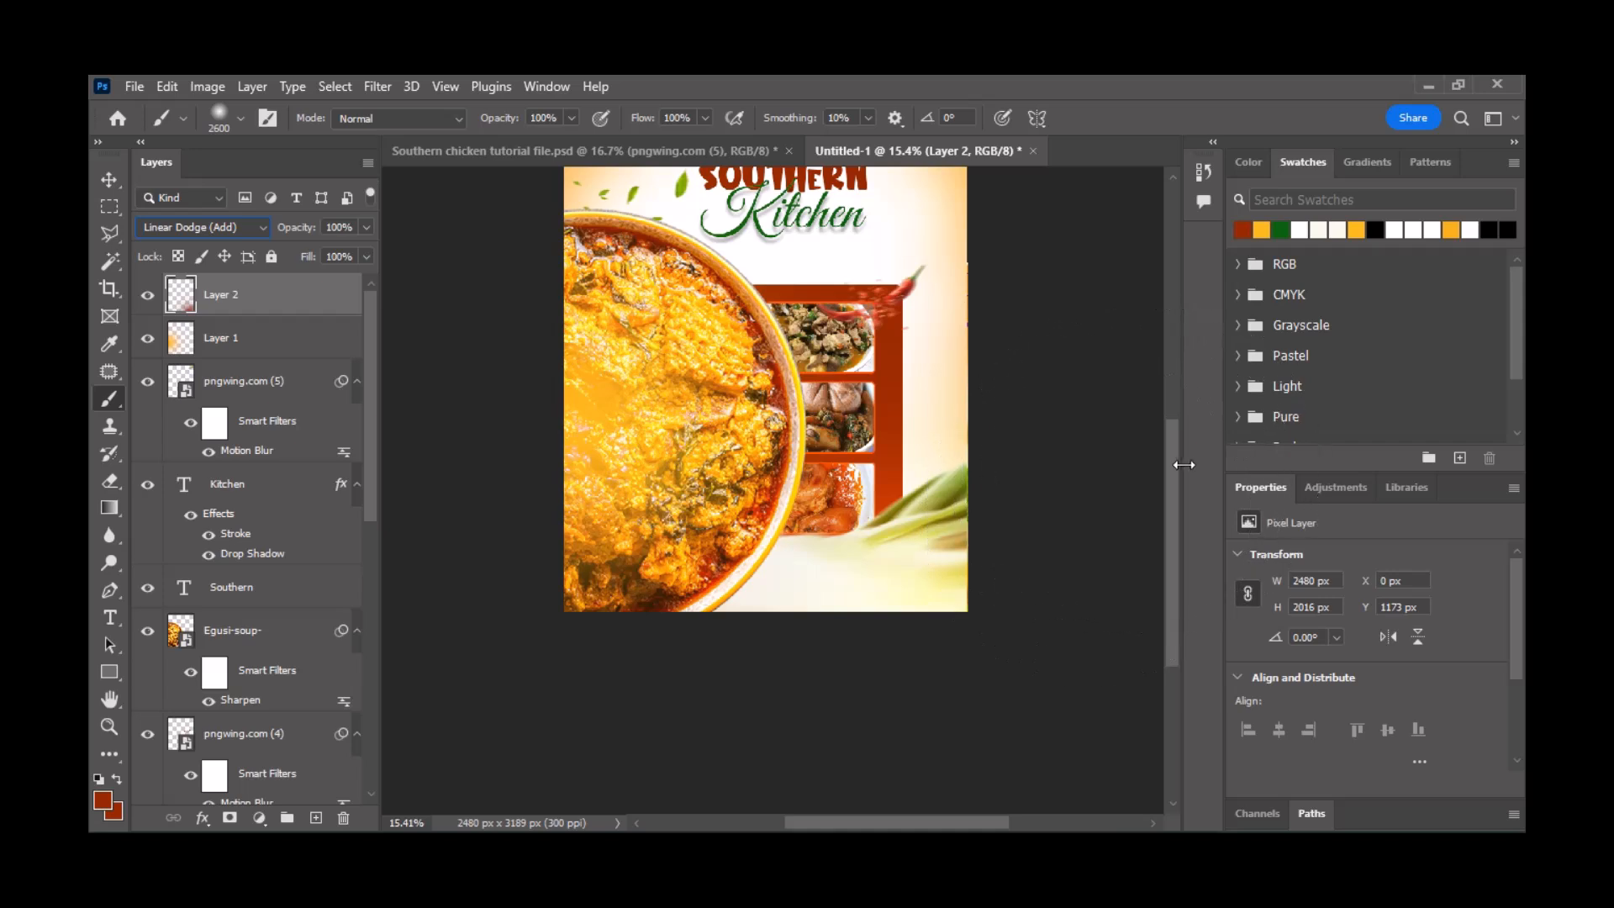
- Paint a soft dark-green glow over the flyer's upper-right corner on a new layer, using a 1200 px brush
left_click_drag(1176, 481, 1175, 426)
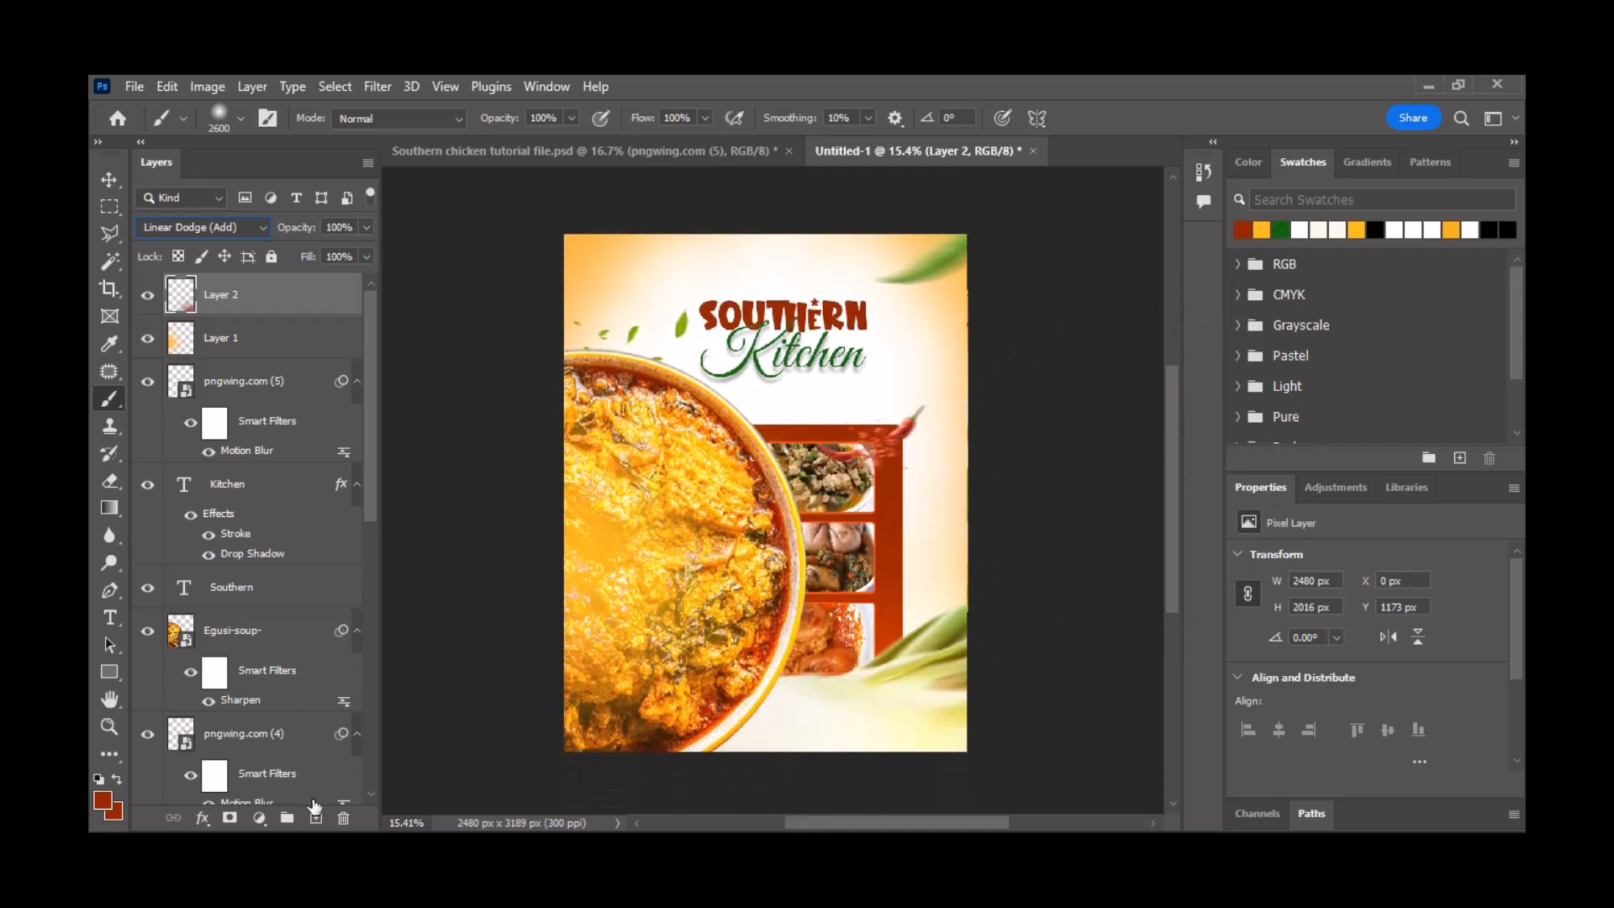
left_click(307, 821)
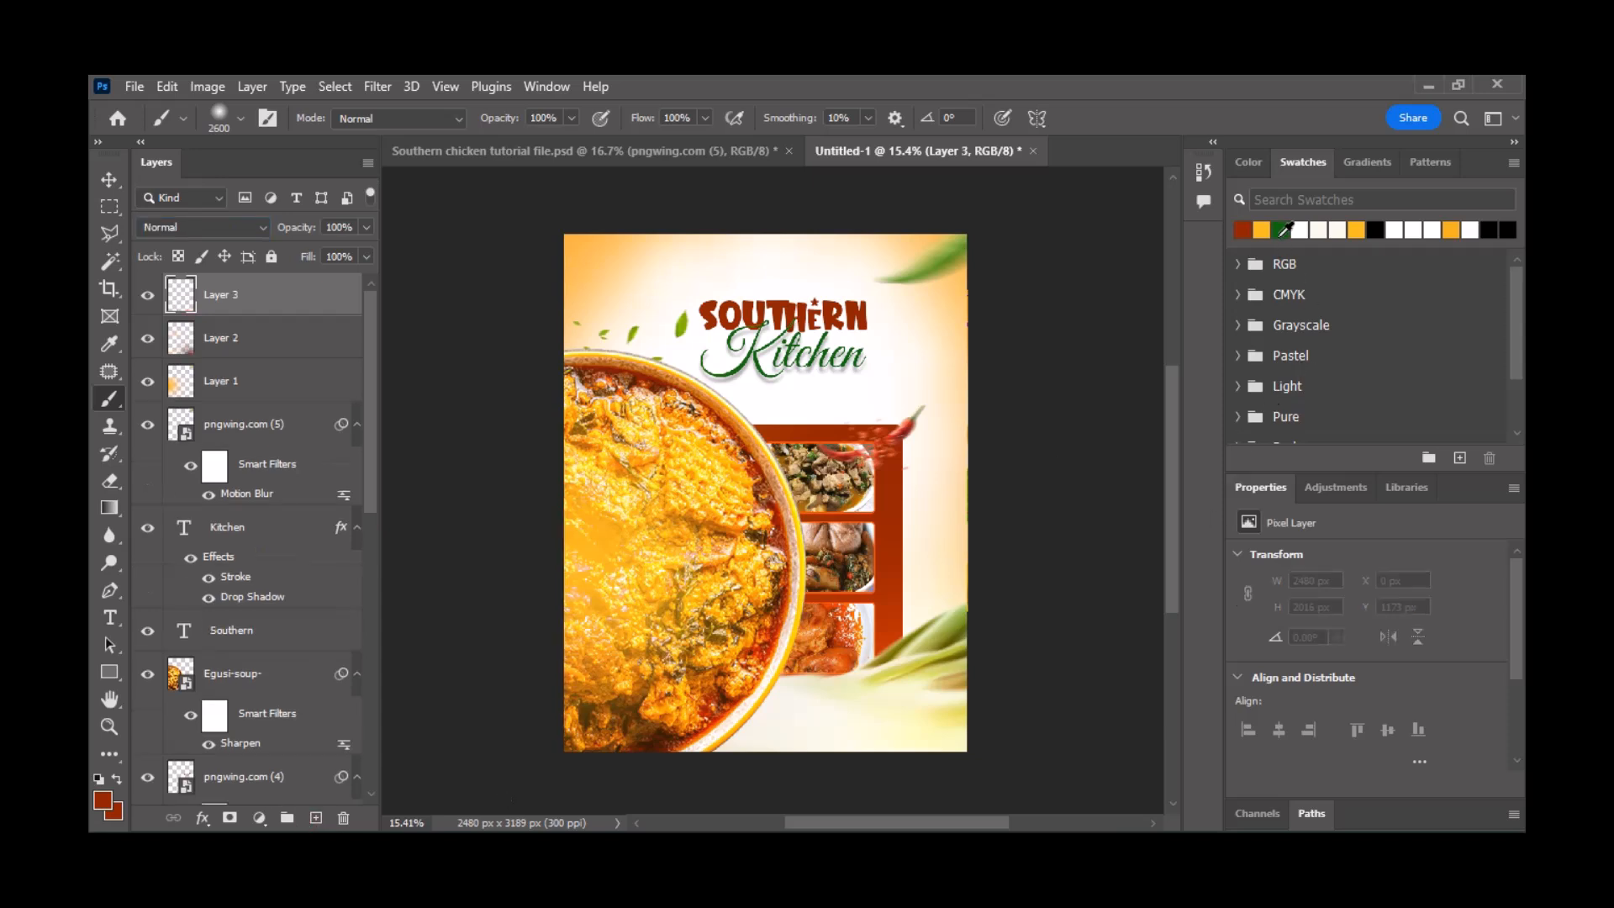
left_click(1281, 231)
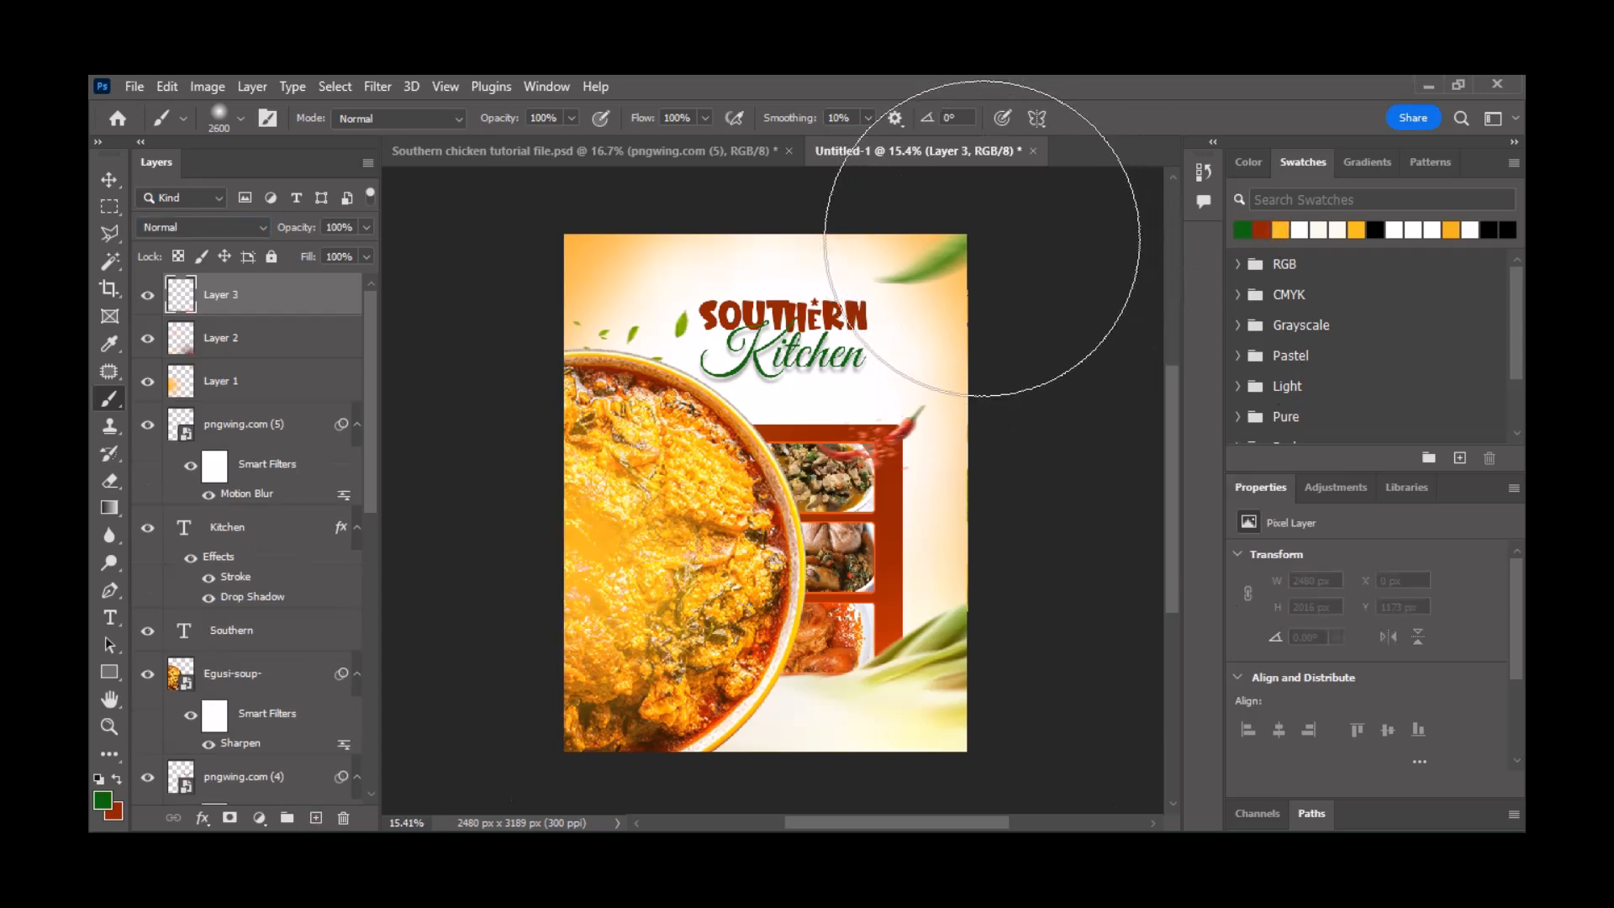
key("bracketleft")
key("bracketleft")
key("bracketleft")
key("bracketleft")
key("bracketleft")
key("bracketleft")
key("bracketleft")
key("bracketleft")
key("bracketleft")
key("bracketleft")
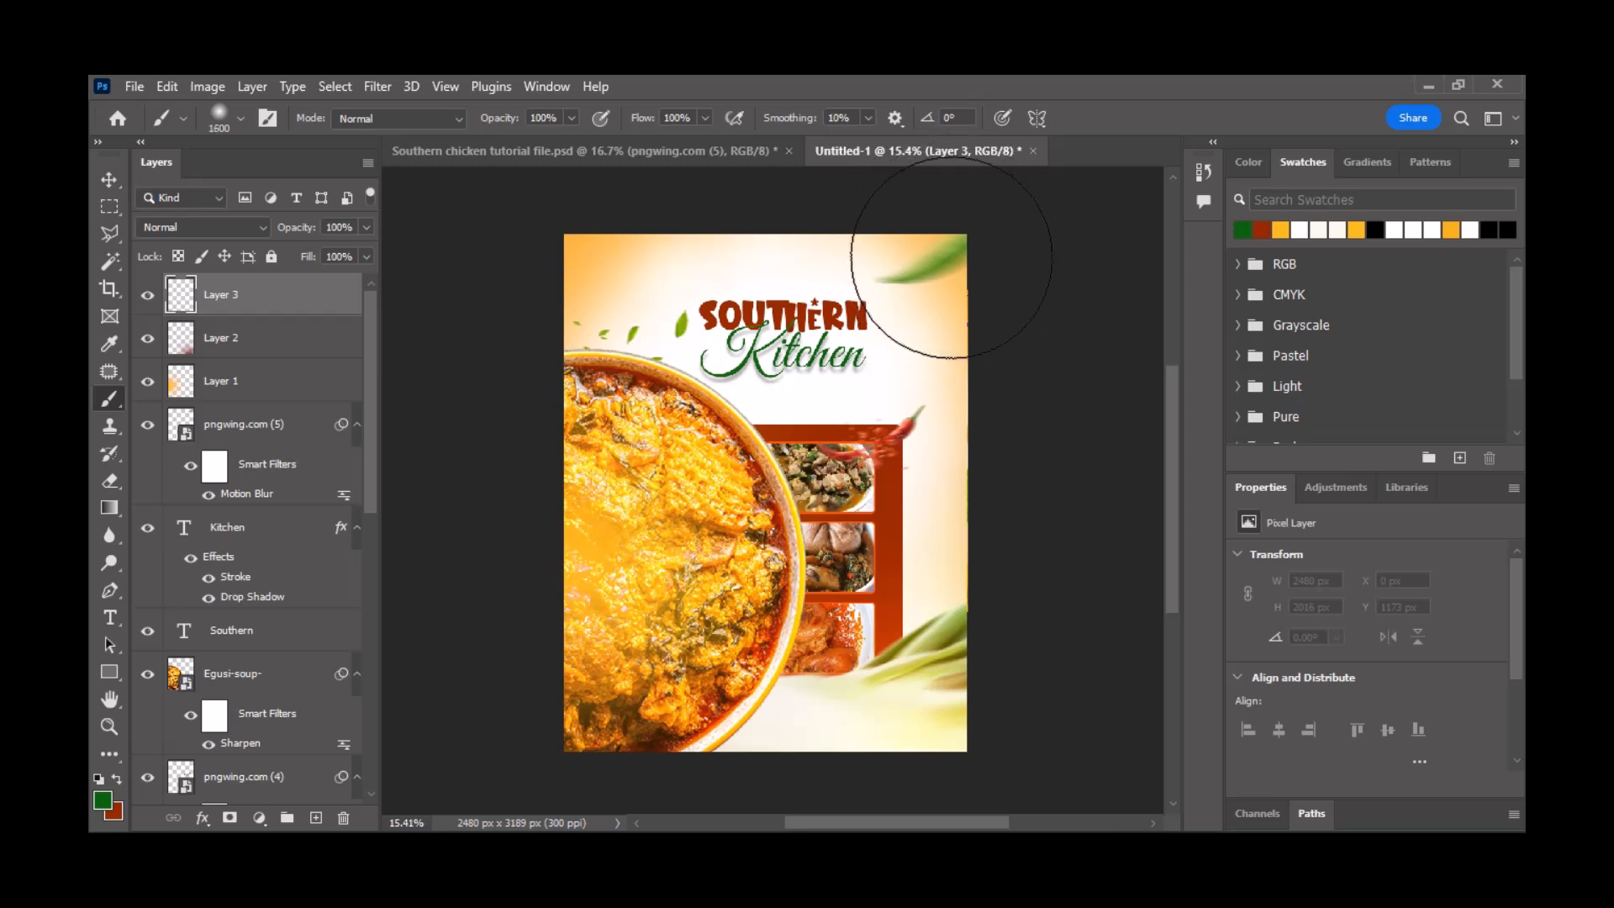
key("bracketleft")
key("bracketleft")
key("bracketleft")
key("bracketleft")
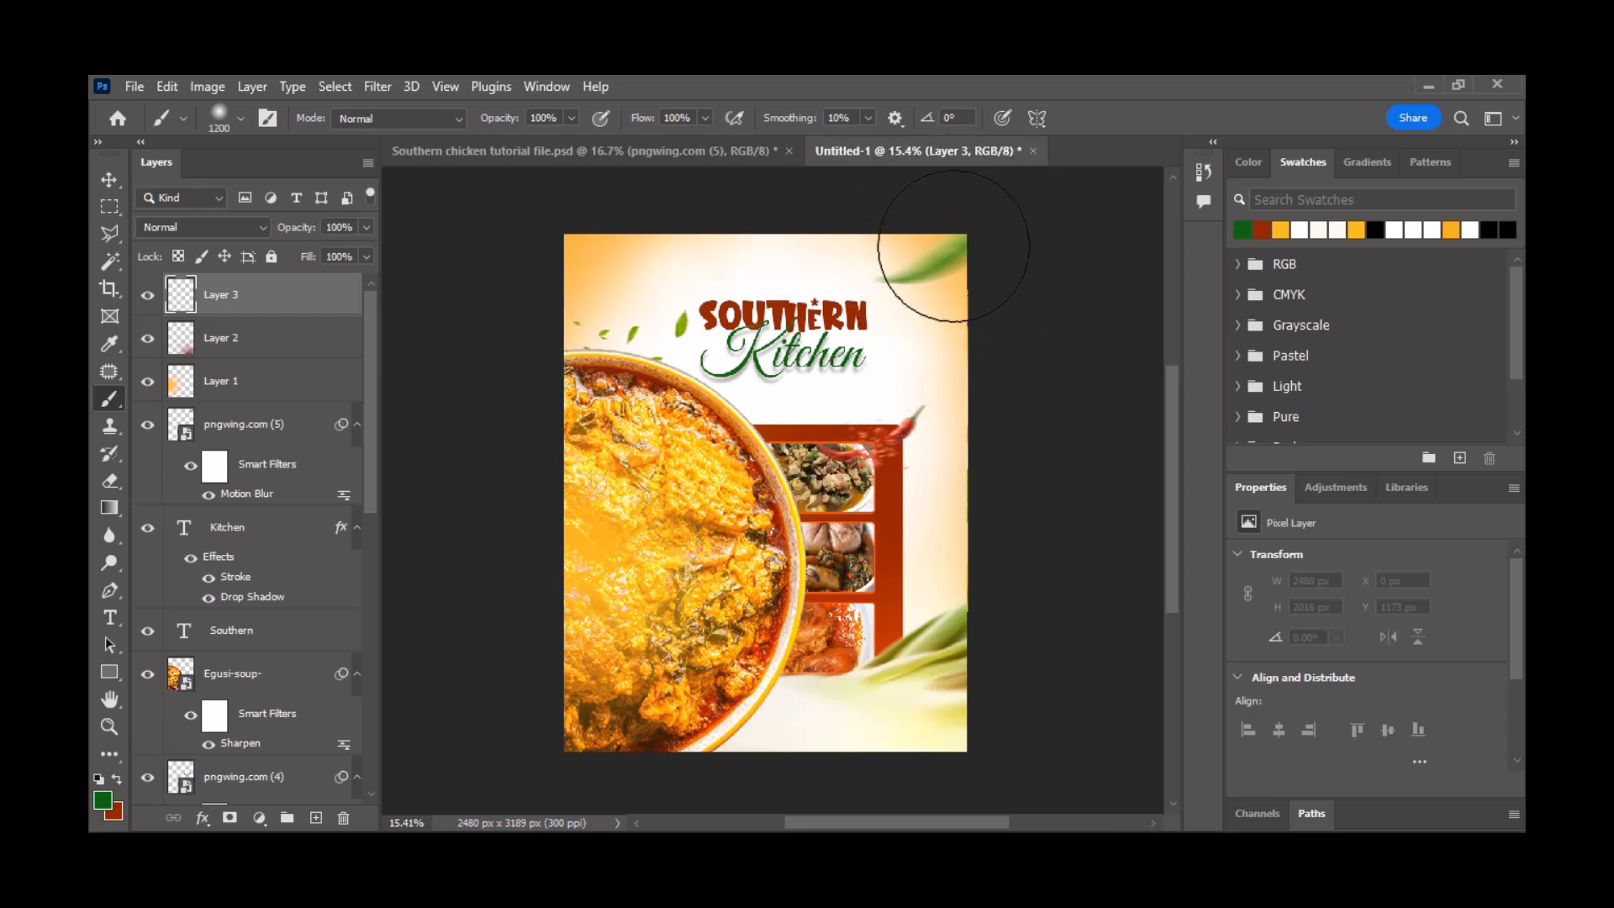
left_click(953, 246)
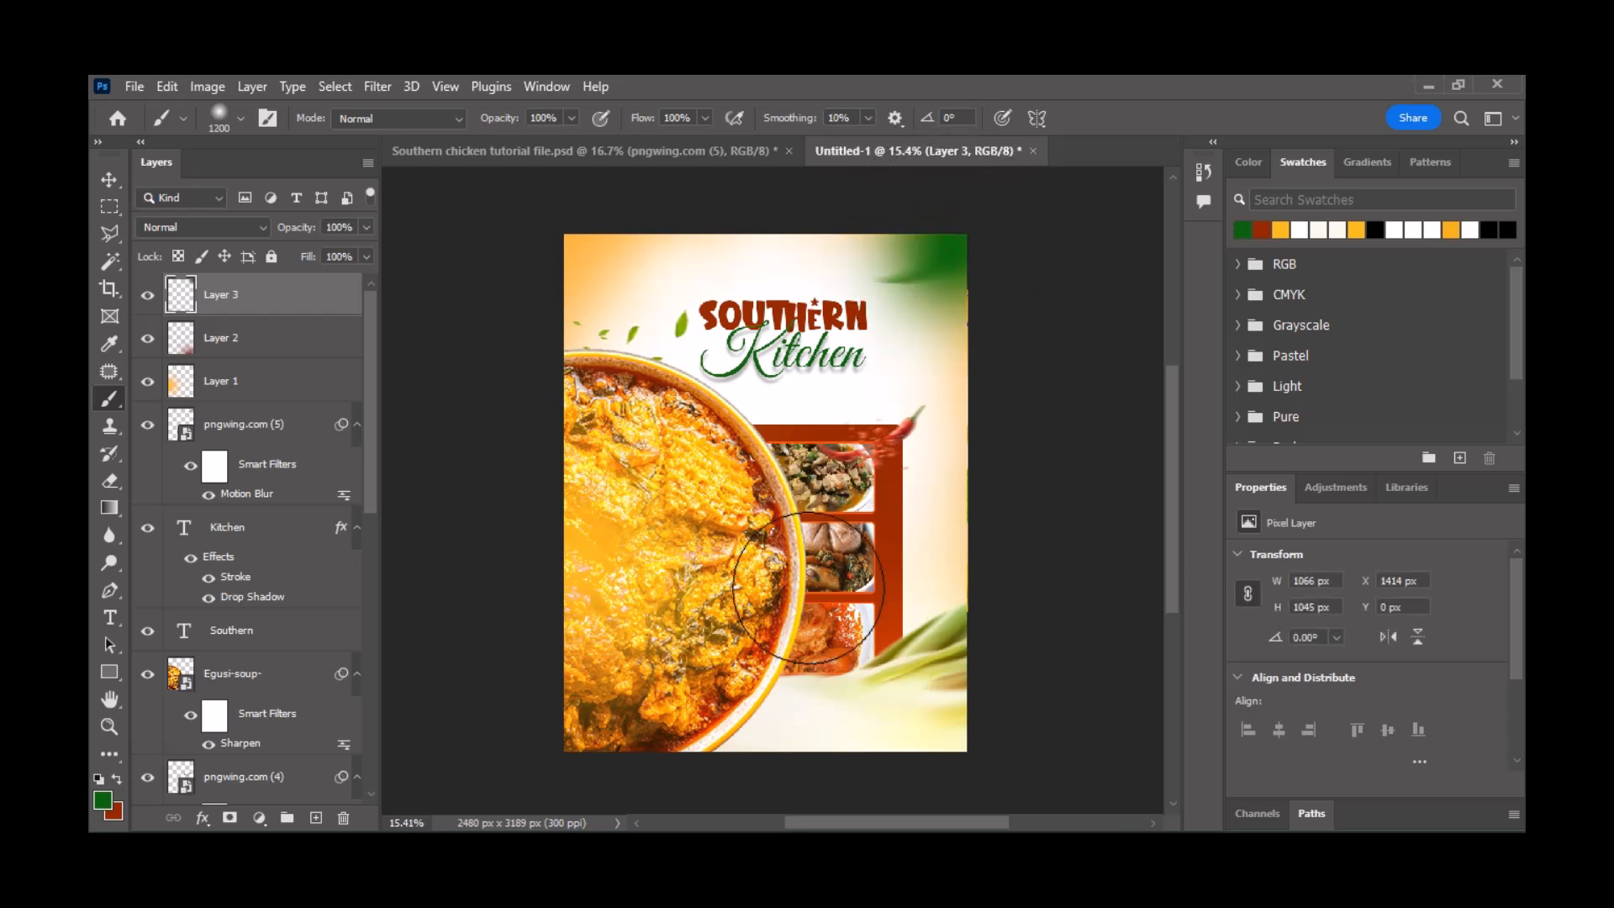
- Set the green glow layer's blend mode to Color Dodge and return to the Move tool
left_click(215, 227)
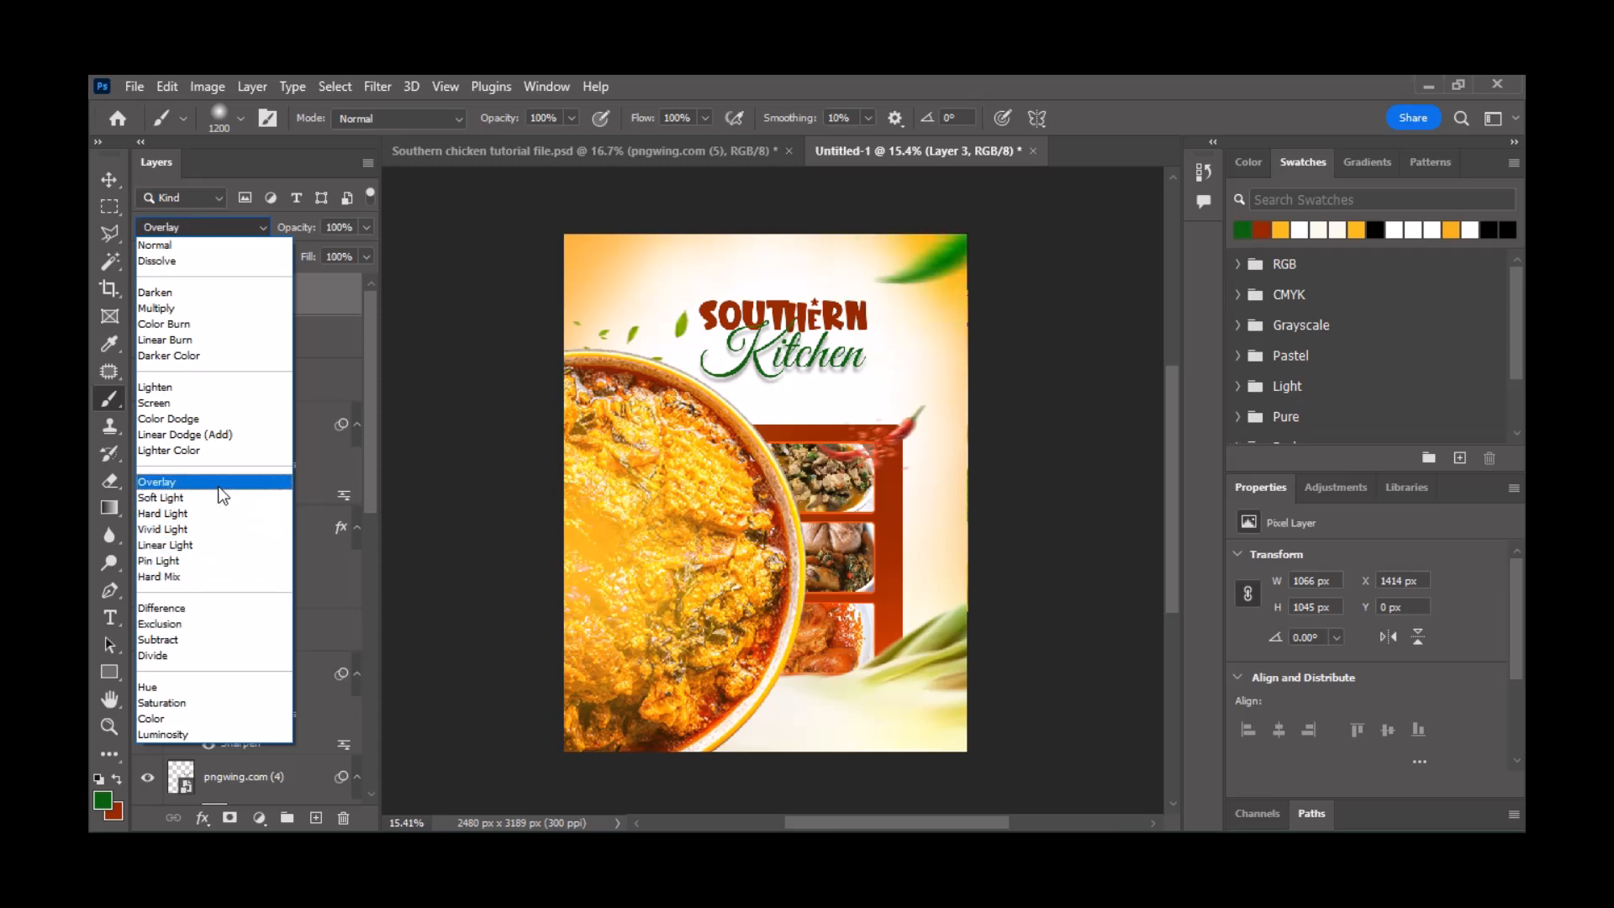
left_click(204, 422)
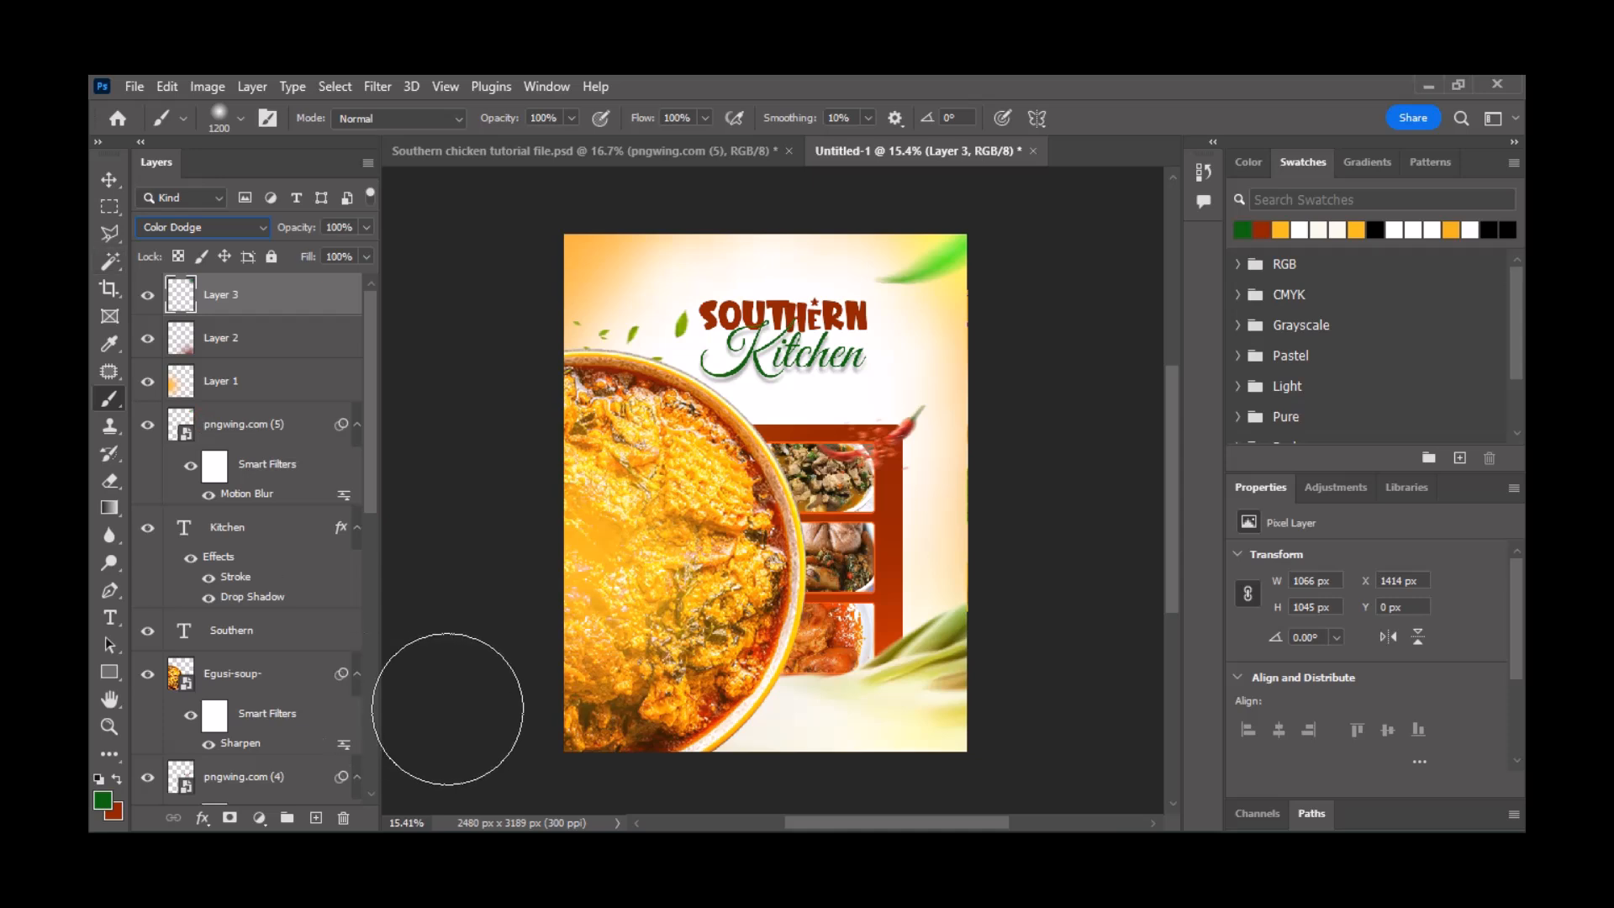
left_click(109, 176)
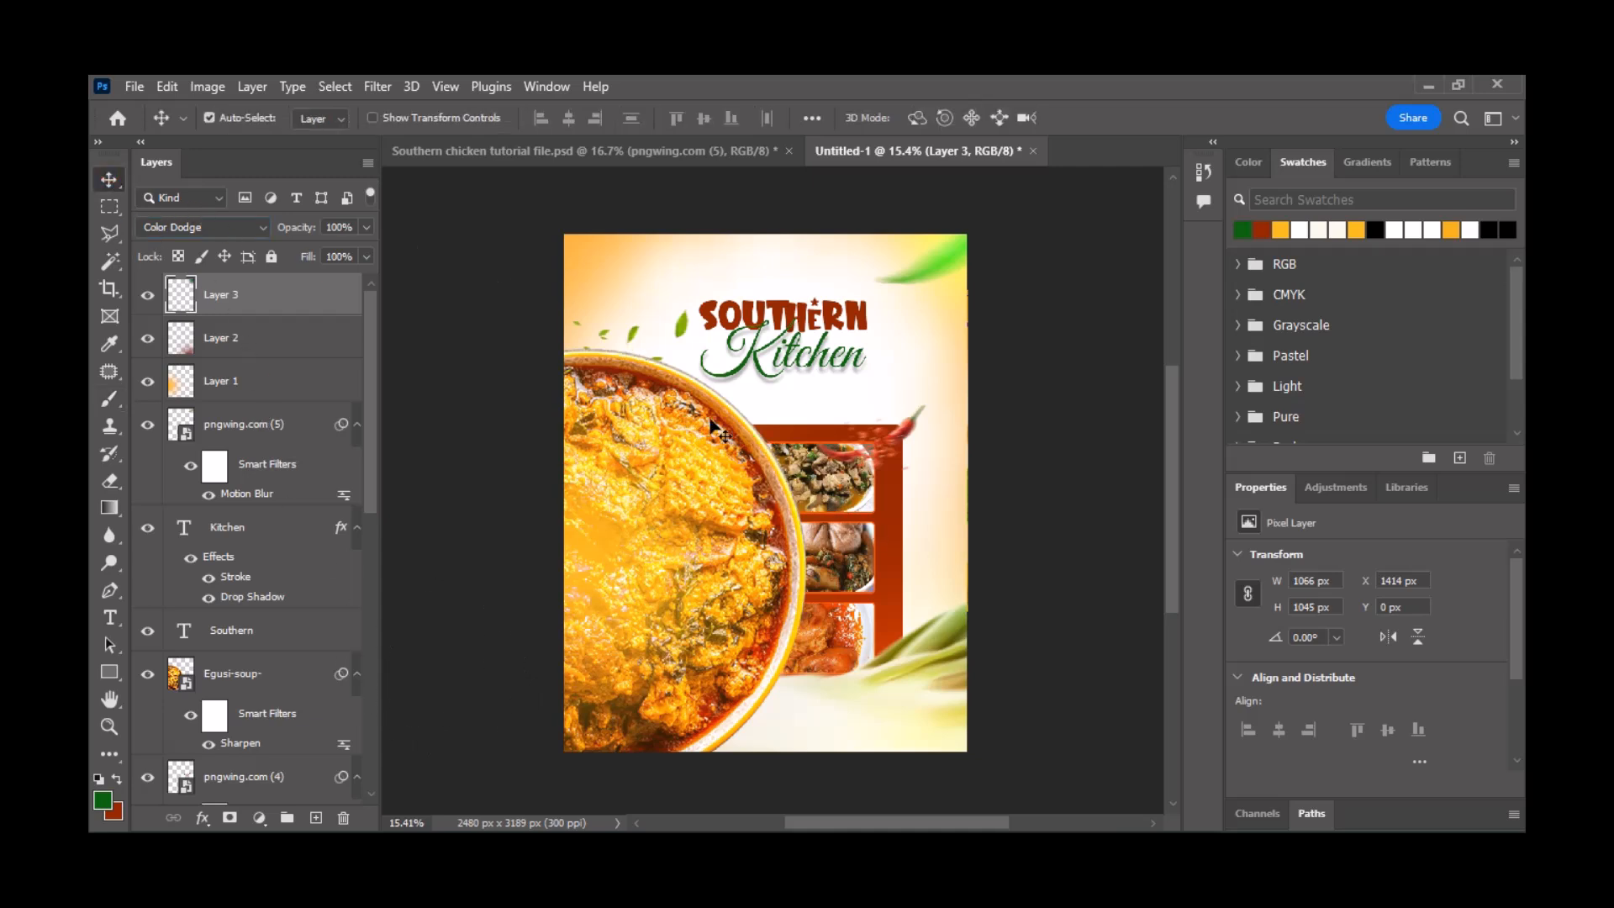